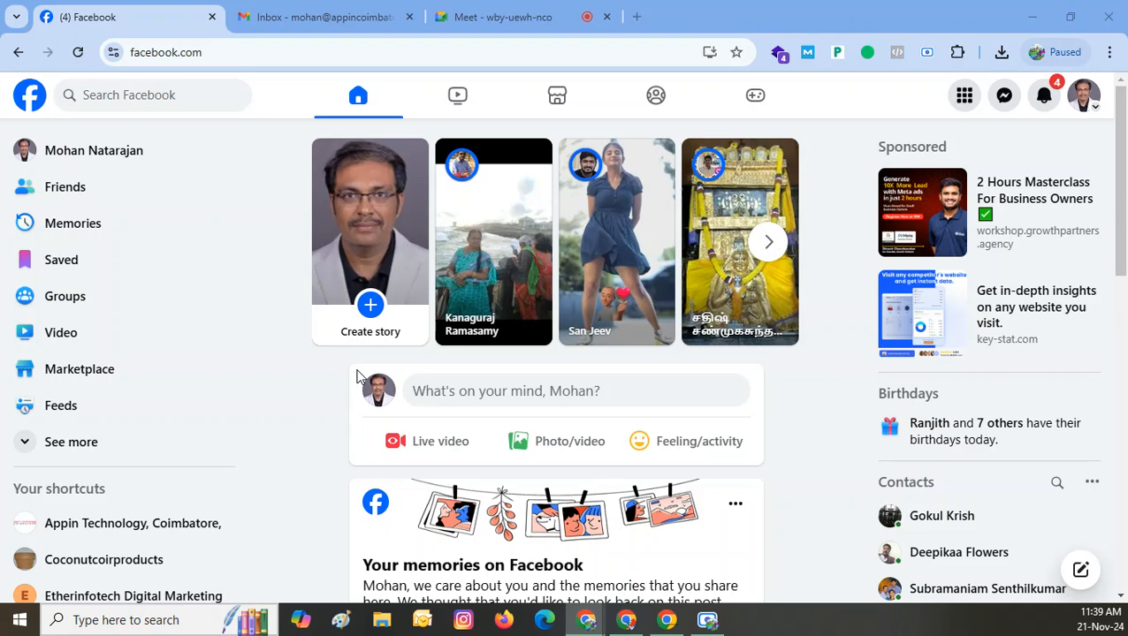
- Look through the Facebook home feed and expand the full list of shortcuts to find Ads Manager
scroll(531, 314, "down", 5)
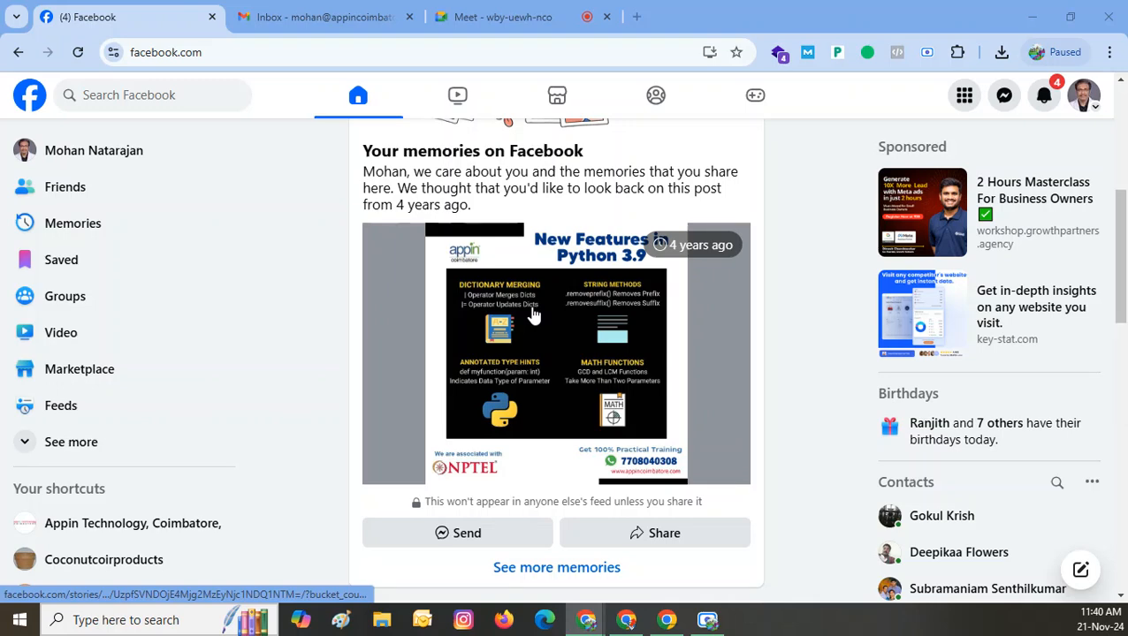
scroll(531, 315, "down", 10)
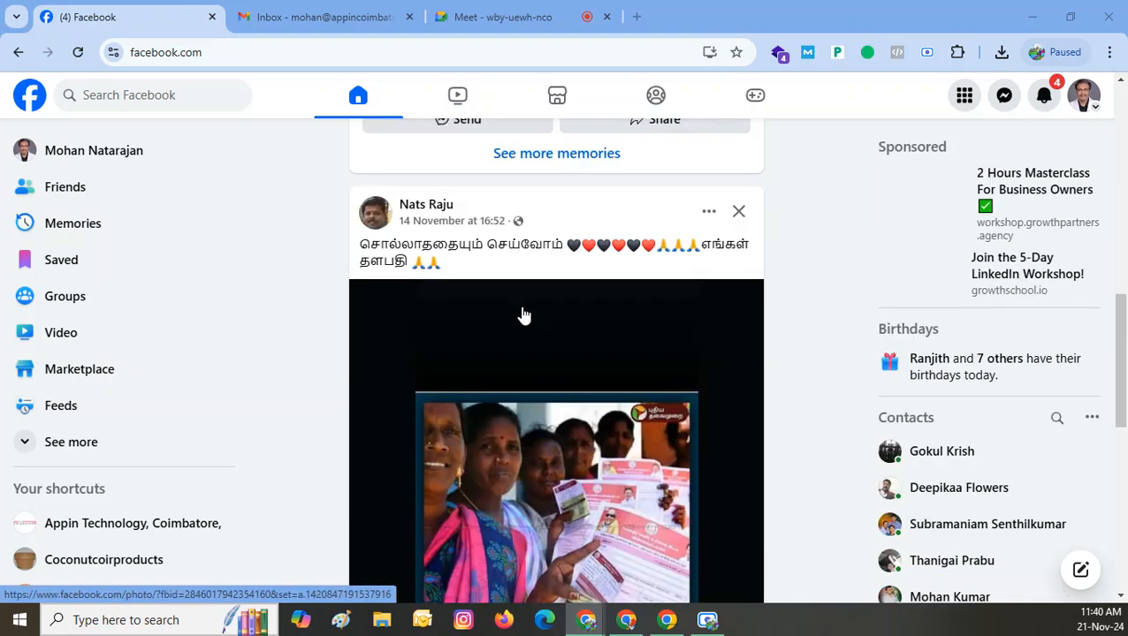
scroll(524, 314, "down", 2)
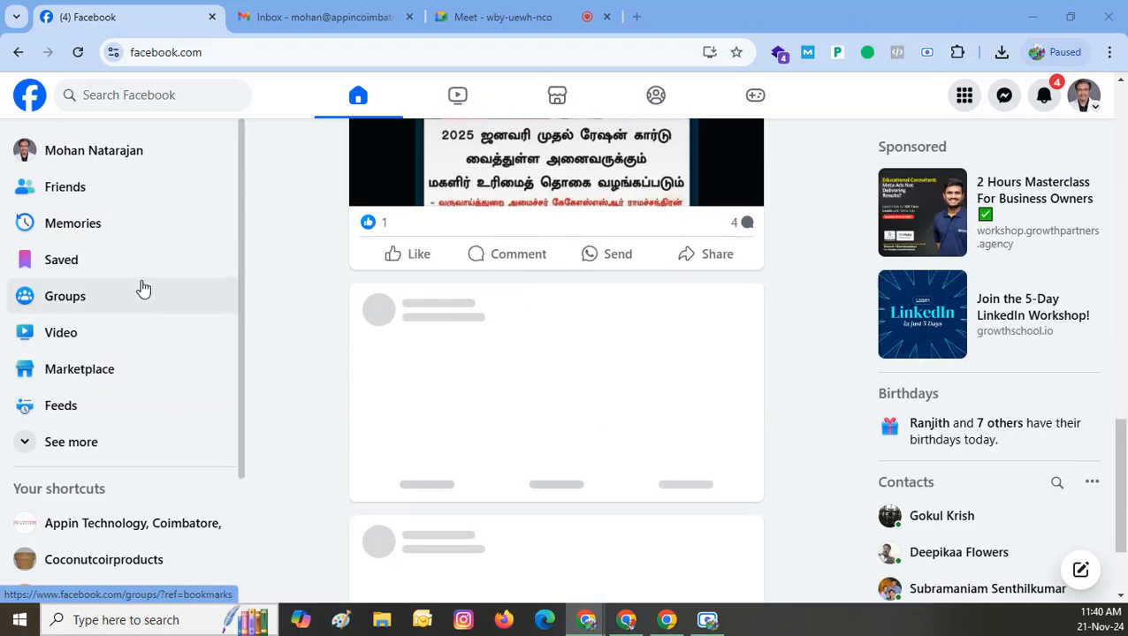
left_click(66, 447)
scroll(68, 354, "down", 1)
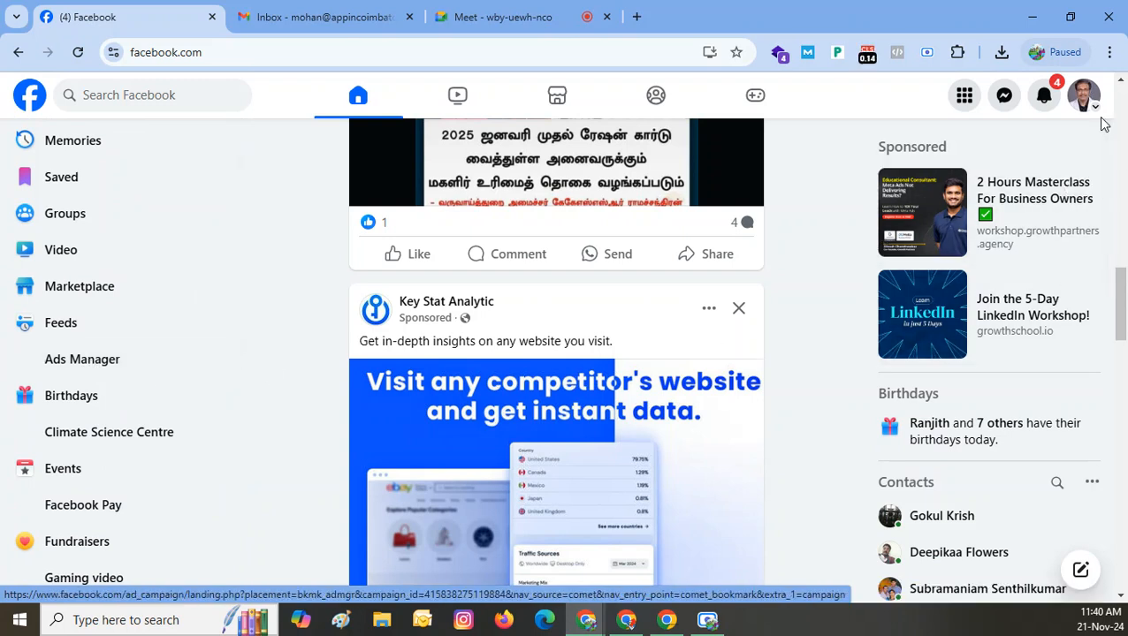
- Open Ads Manager at adsmanager.facebook.com
left_click(1080, 95)
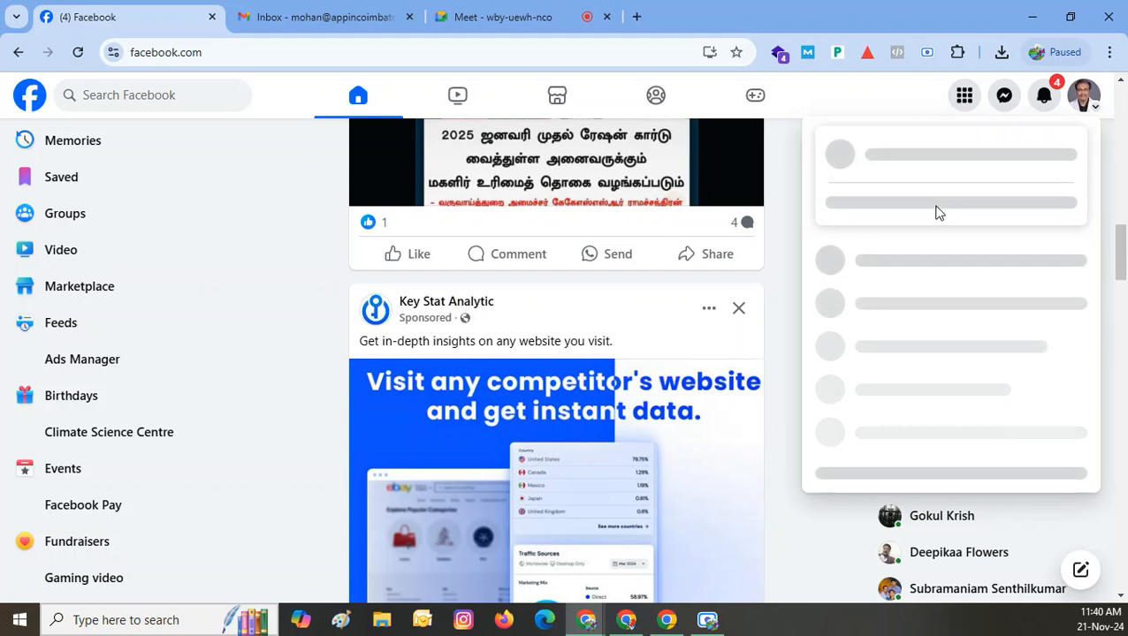
left_click(259, 56)
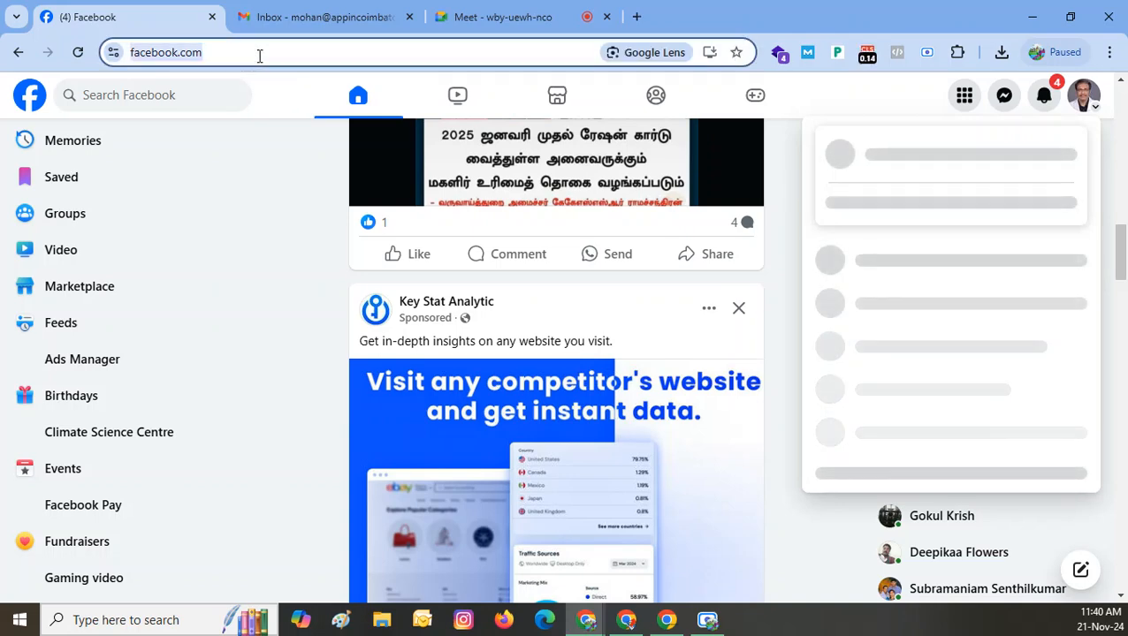
type("adsmanager.facebook.com")
key("Return")
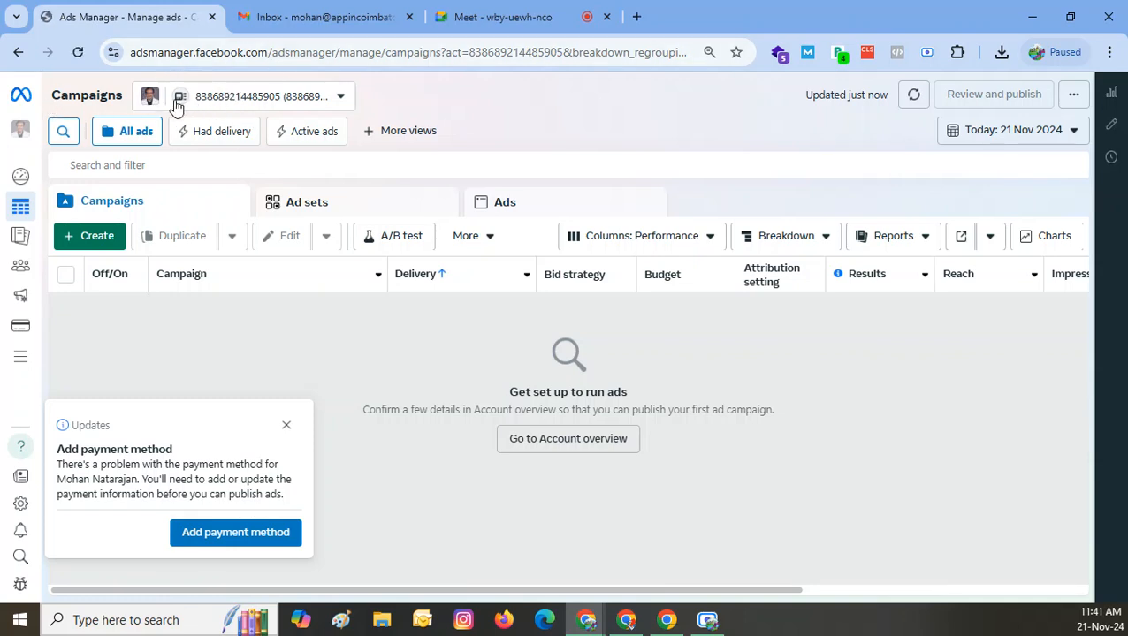
- View the account overview and the All tools list, and return to Campaigns
mouse_move(35, 179)
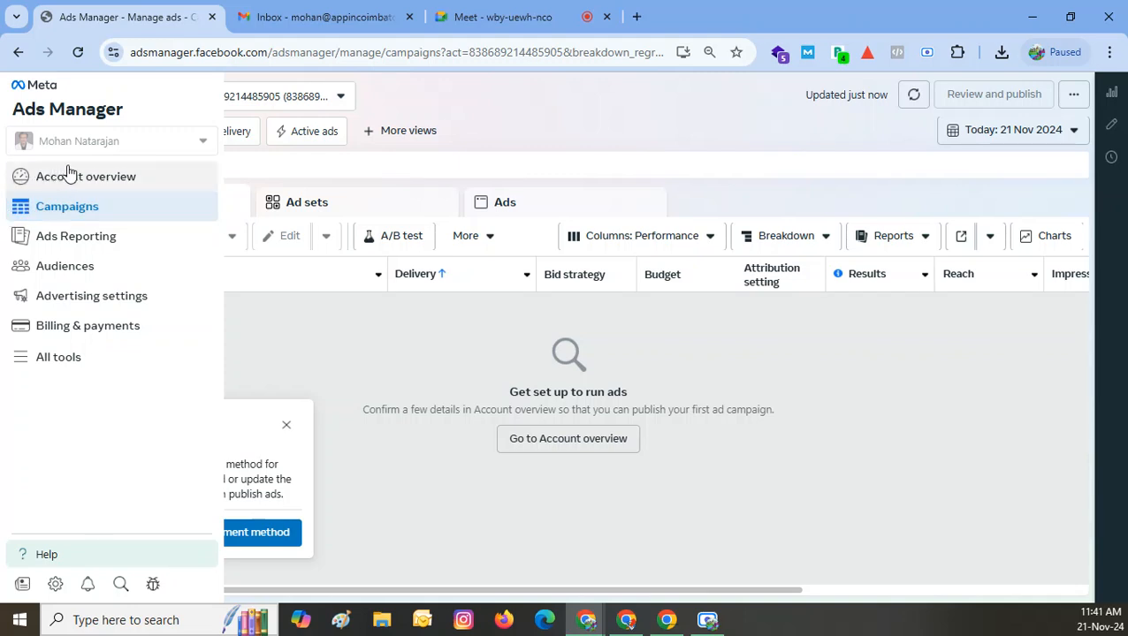
left_click(112, 182)
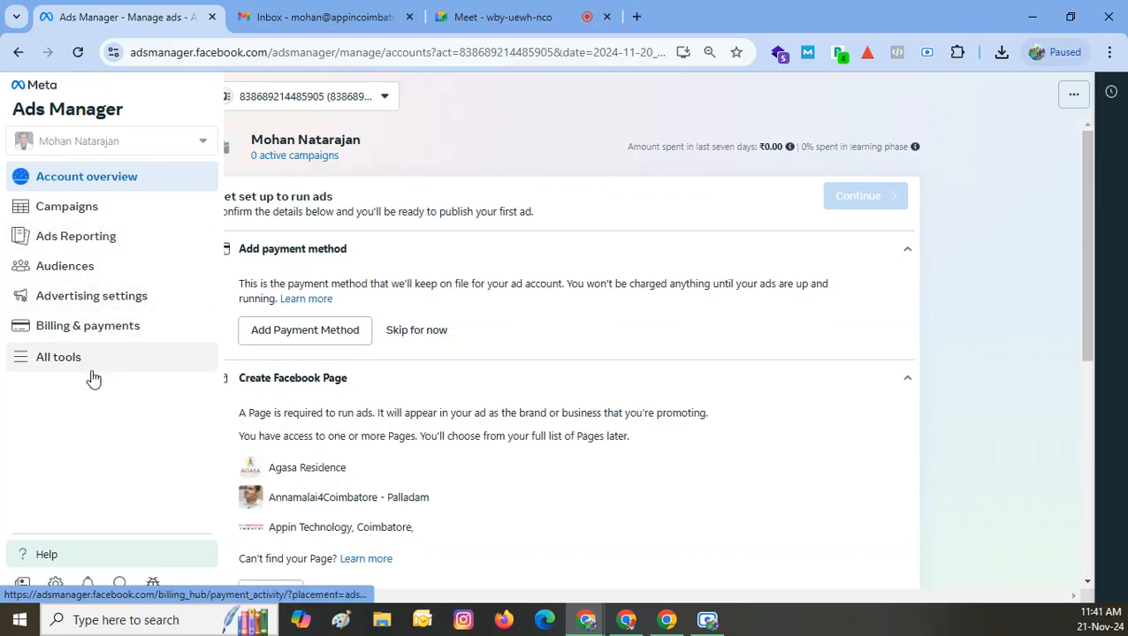
left_click(85, 364)
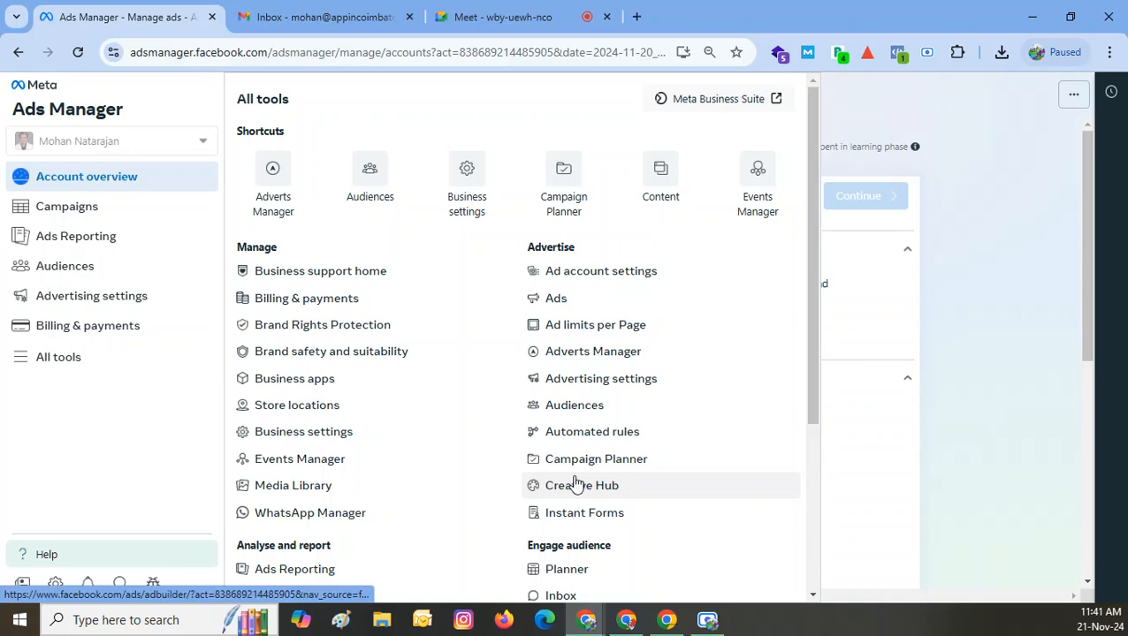
left_click(64, 207)
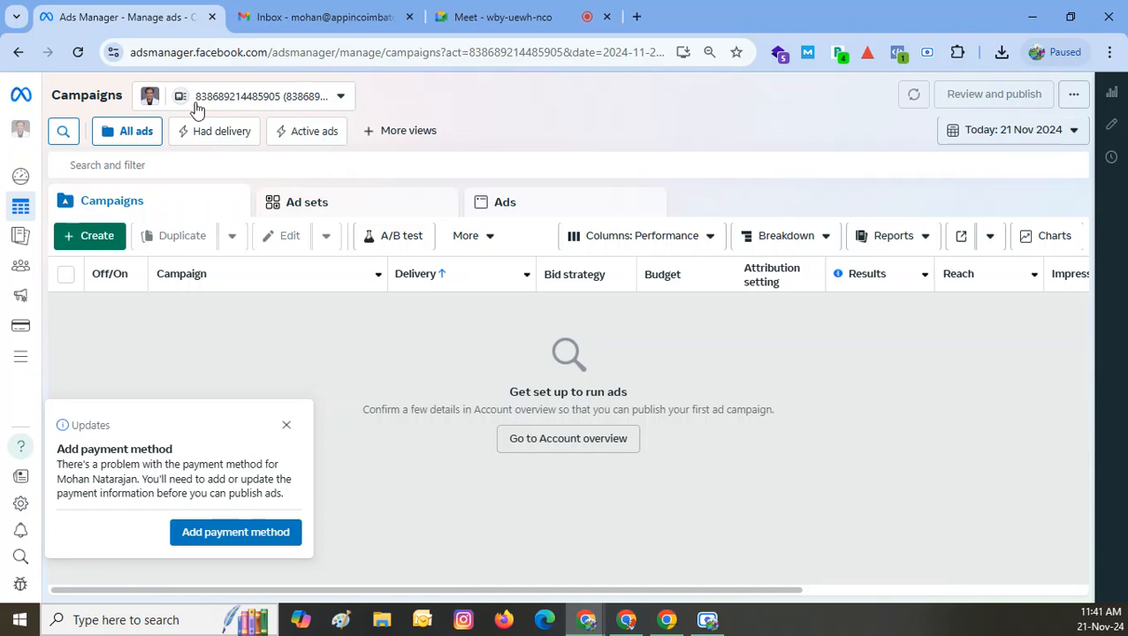
- Switch to the second ad account listed under the personal profile and show its campaigns
left_click(204, 100)
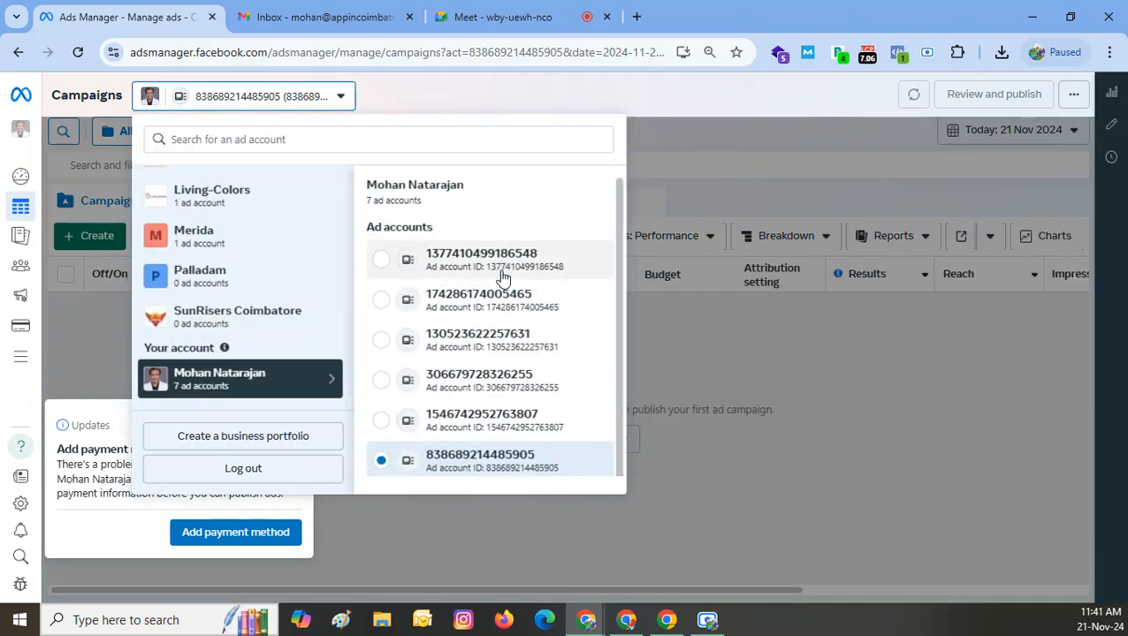
scroll(480, 428, "down", 1)
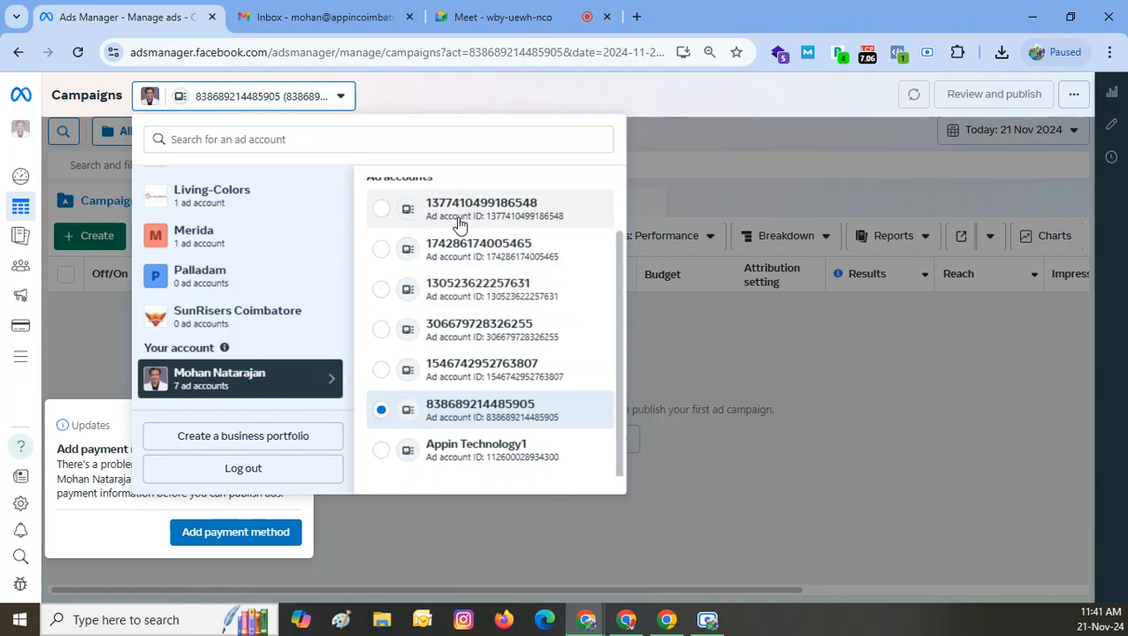
left_click(513, 262)
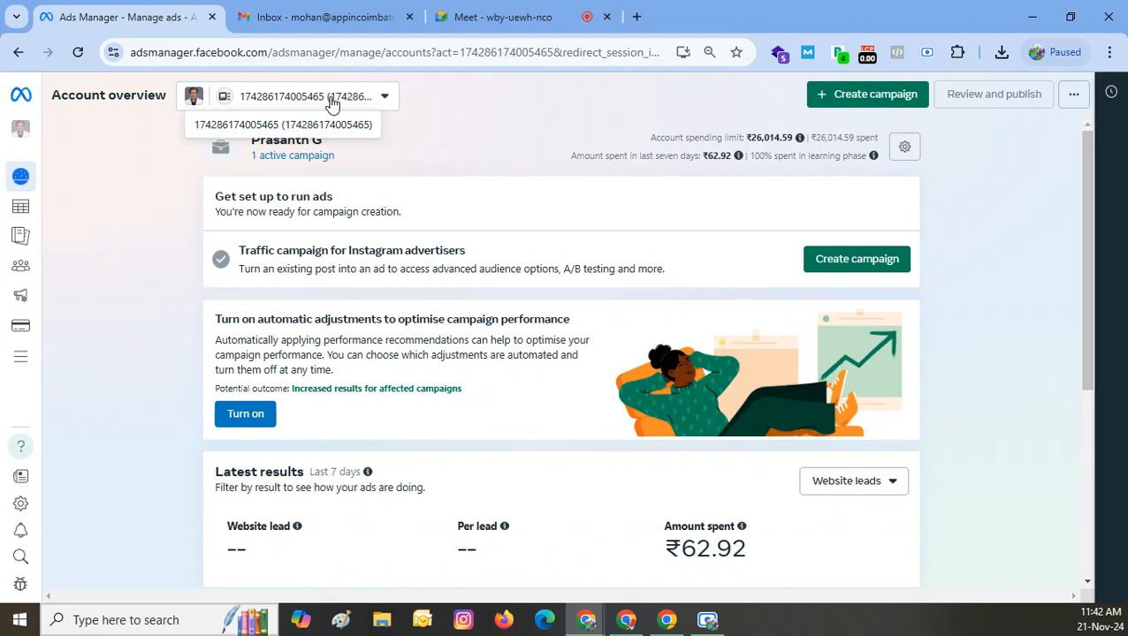
left_click(21, 207)
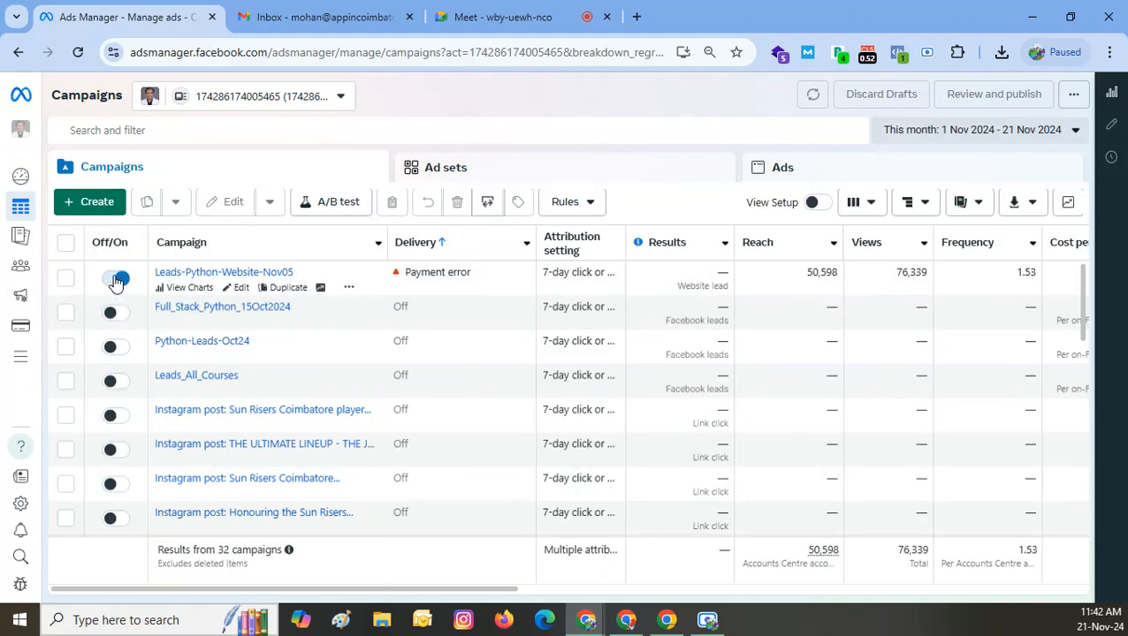
mouse_move(115, 280)
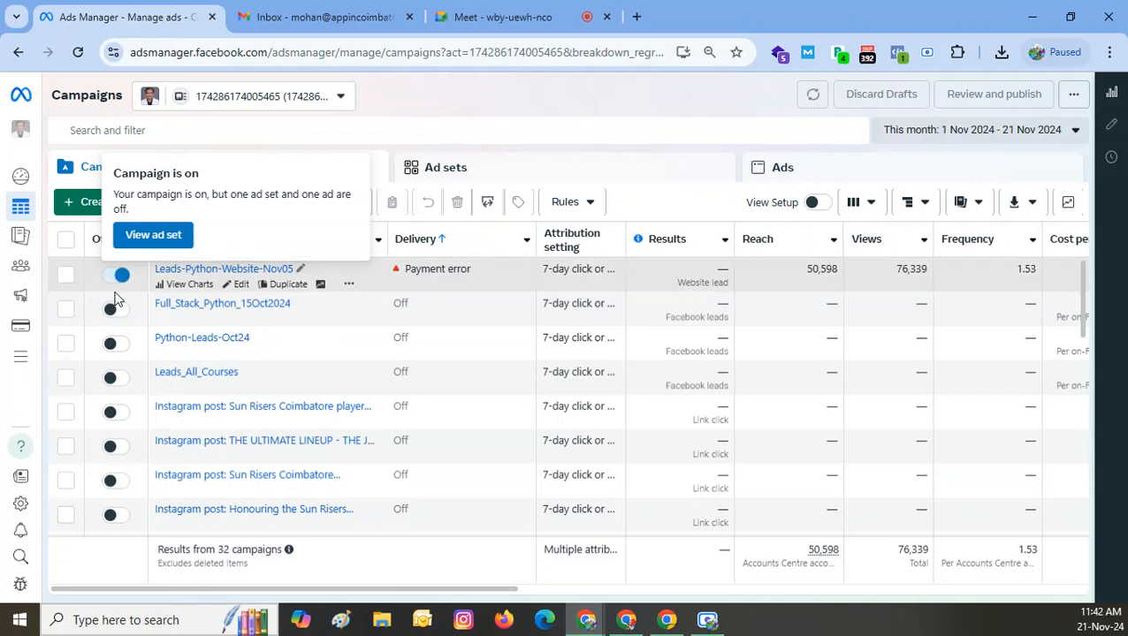
- Start creating a new campaign and view the available buying types, keeping Auction selected
left_click(95, 196)
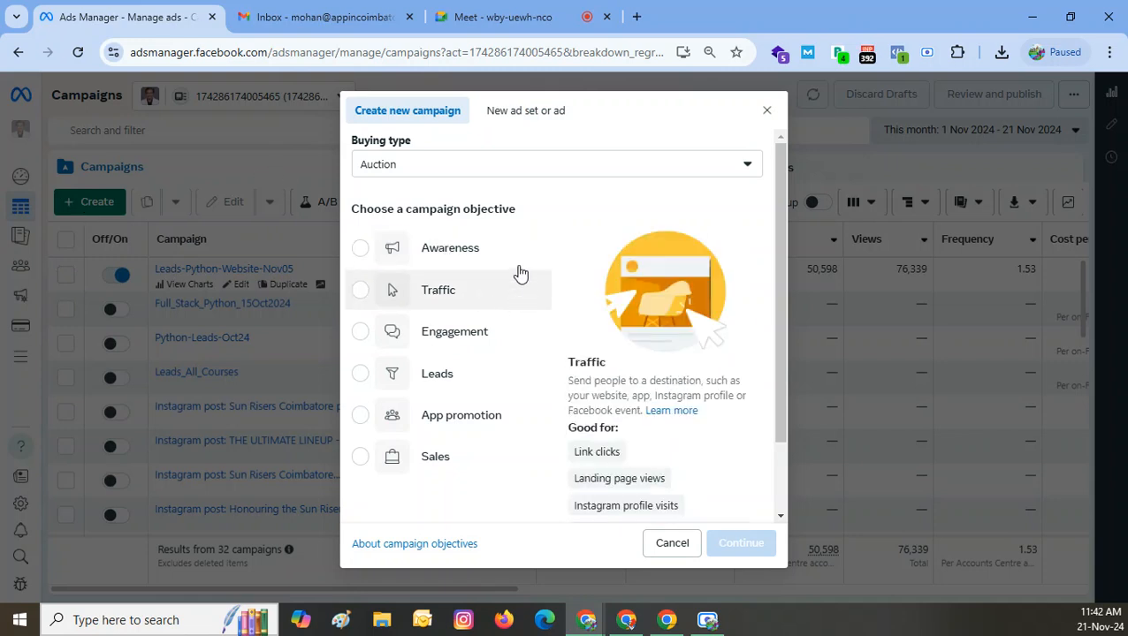
left_click(428, 165)
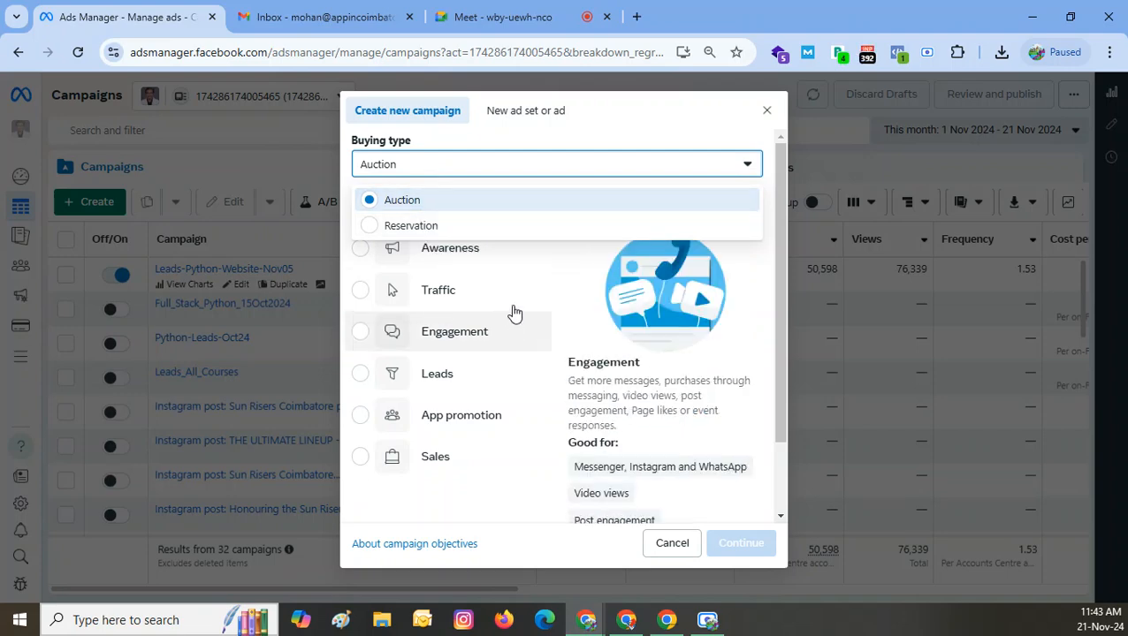
left_click(586, 267)
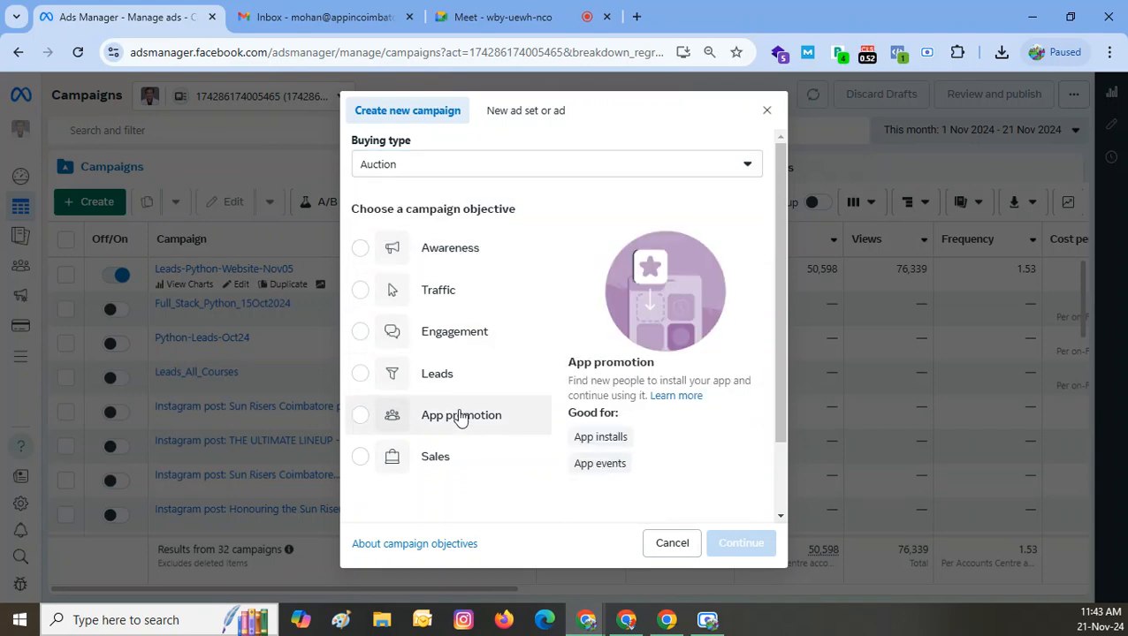
- Set the buying type to Reservation to view its campaign objectives, and set it back to Auction
left_click(404, 170)
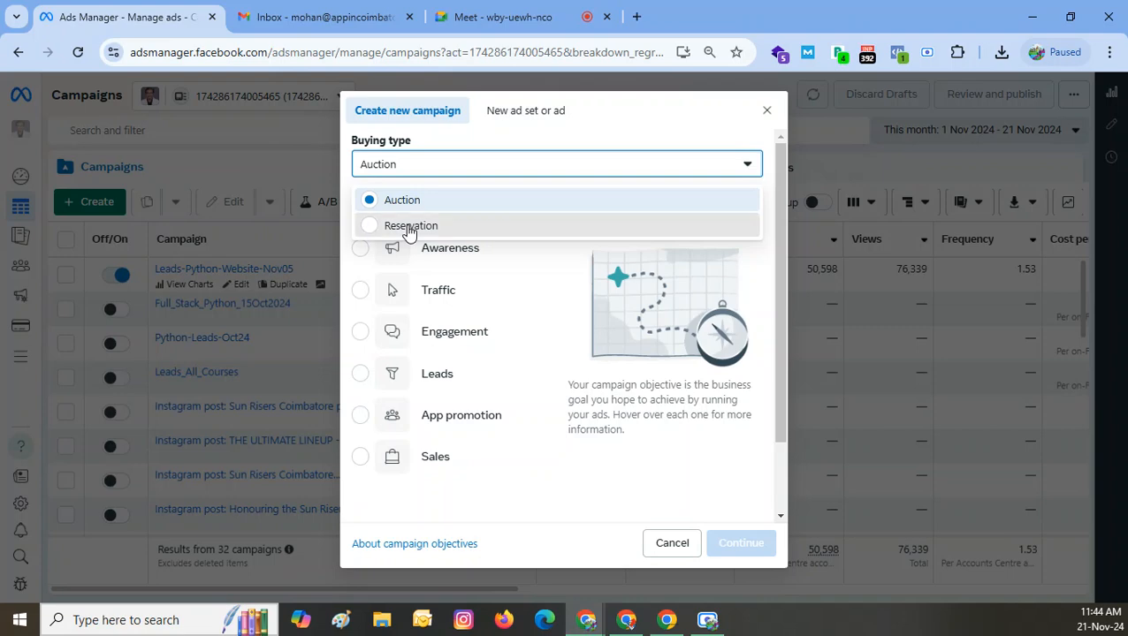
left_click(408, 228)
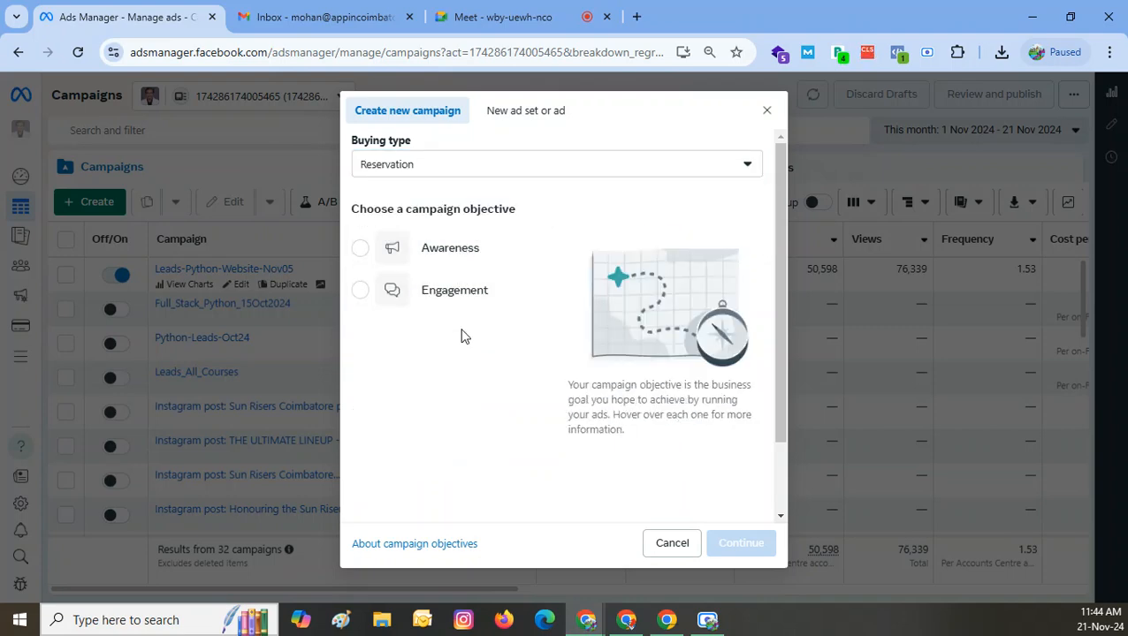
left_click(410, 168)
left_click(407, 200)
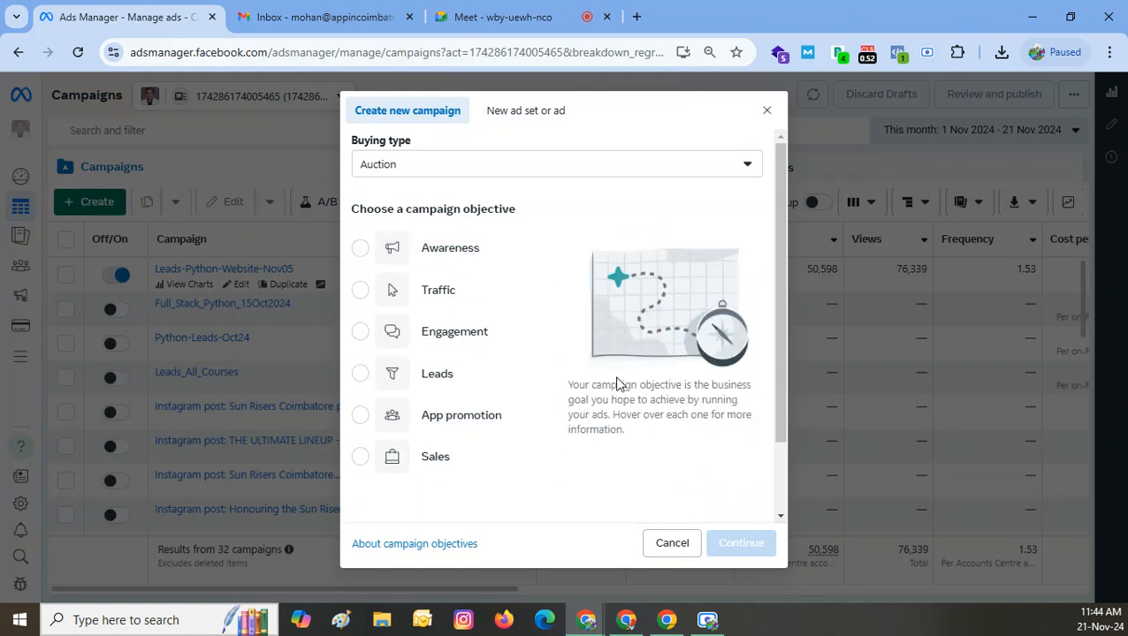
- Select the Awareness campaign objective and review the goals it is good for
left_click(419, 247)
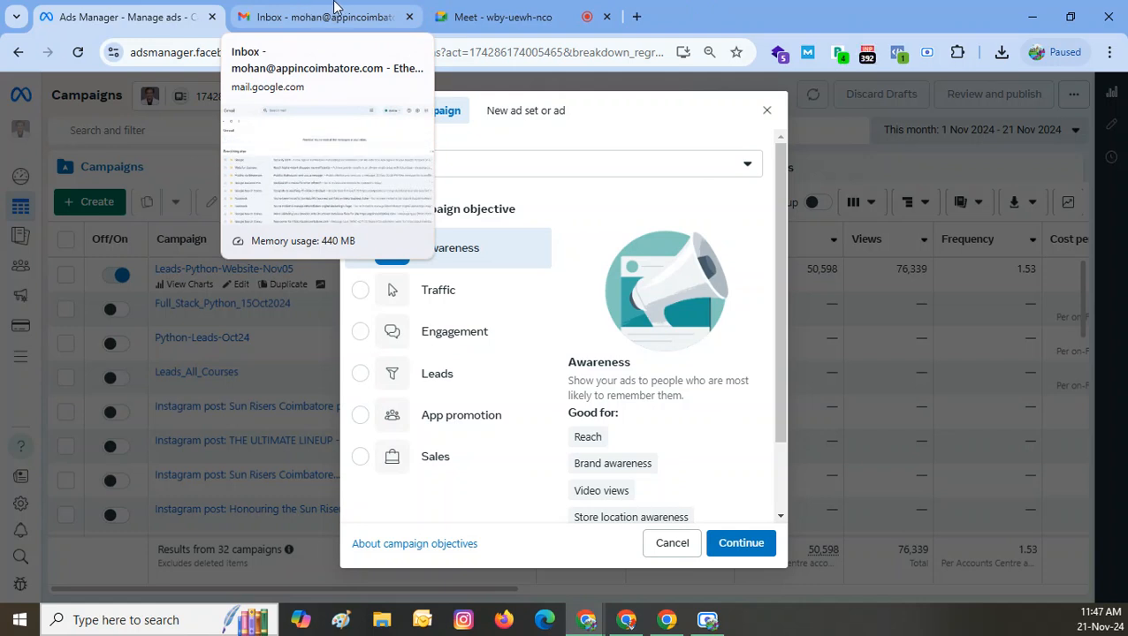
scroll(668, 427, "down", 1)
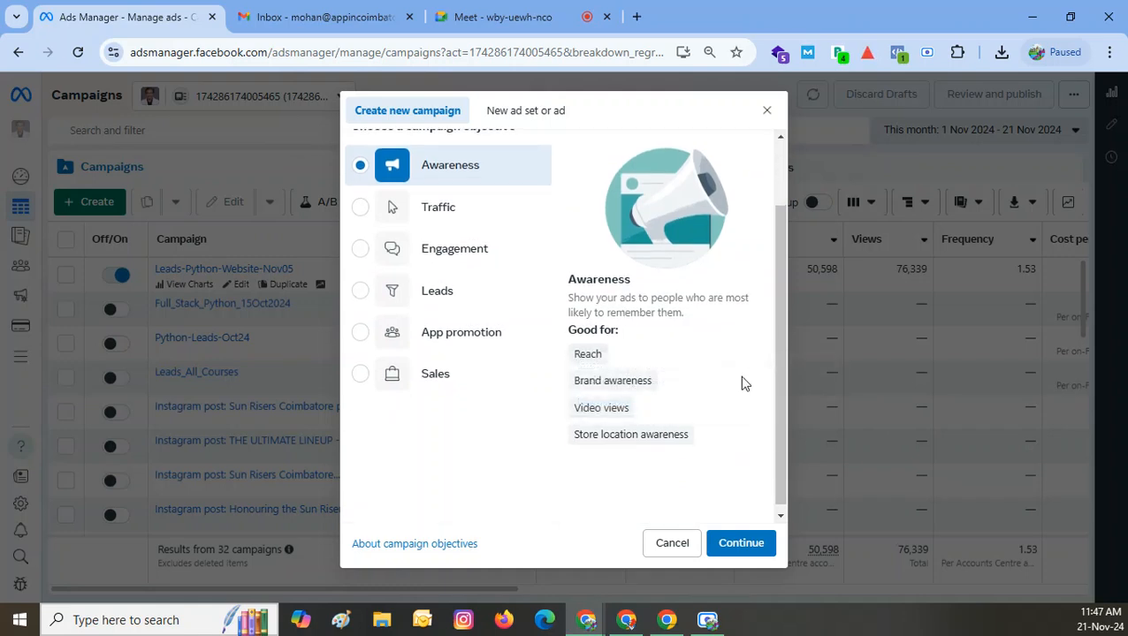
mouse_move(629, 377)
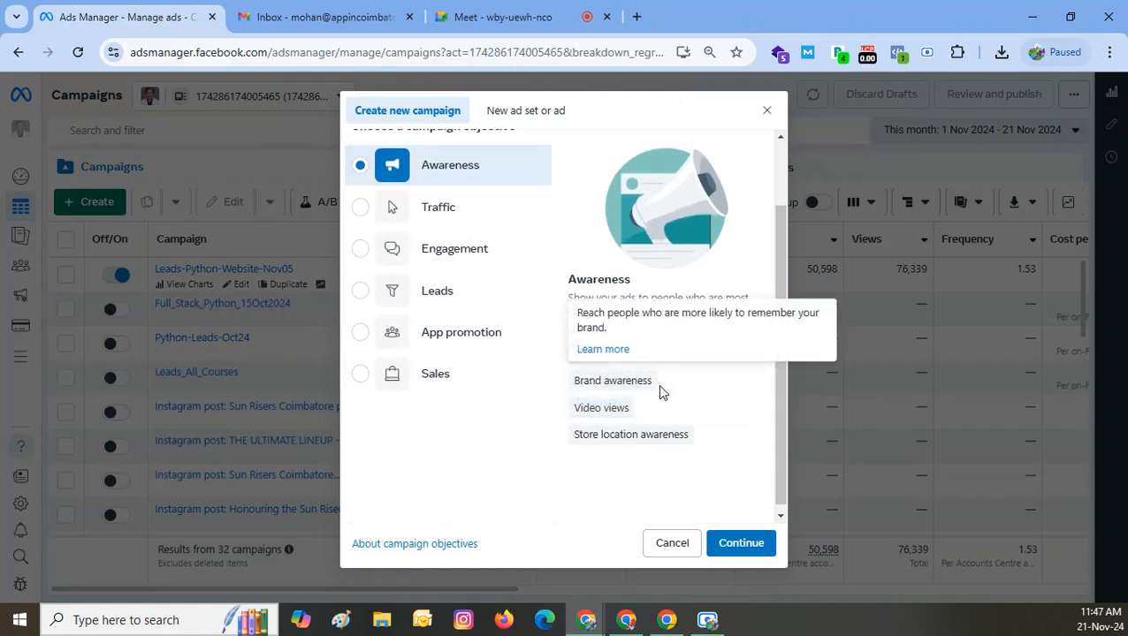
mouse_move(619, 434)
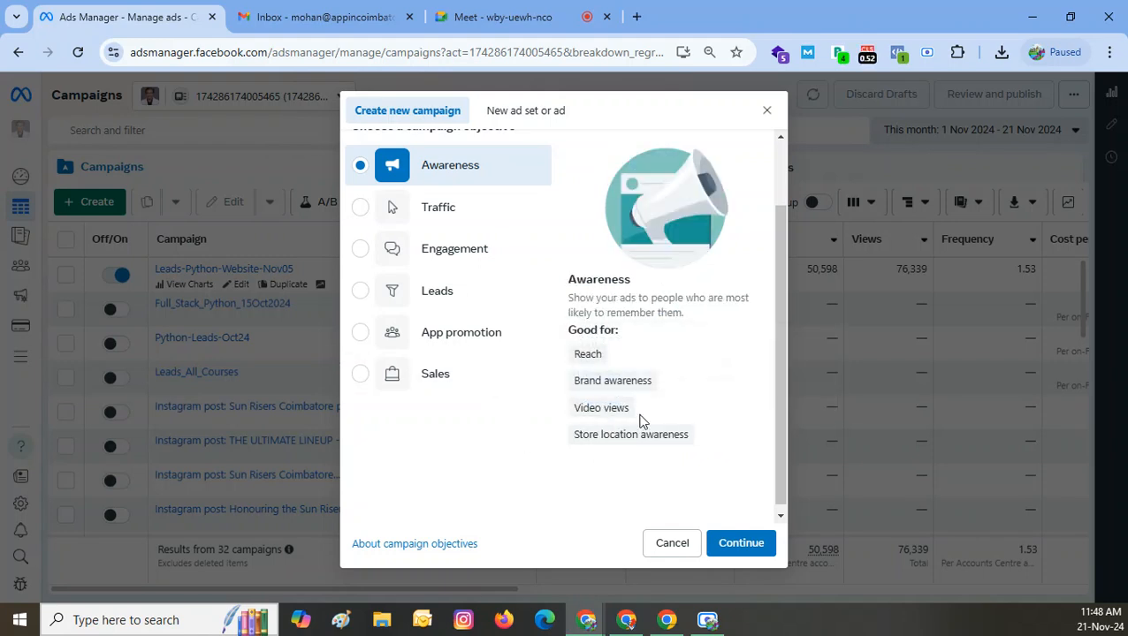
- Select the Traffic, Engagement and Leads campaign objectives in turn and review what each is good for
left_click(448, 217)
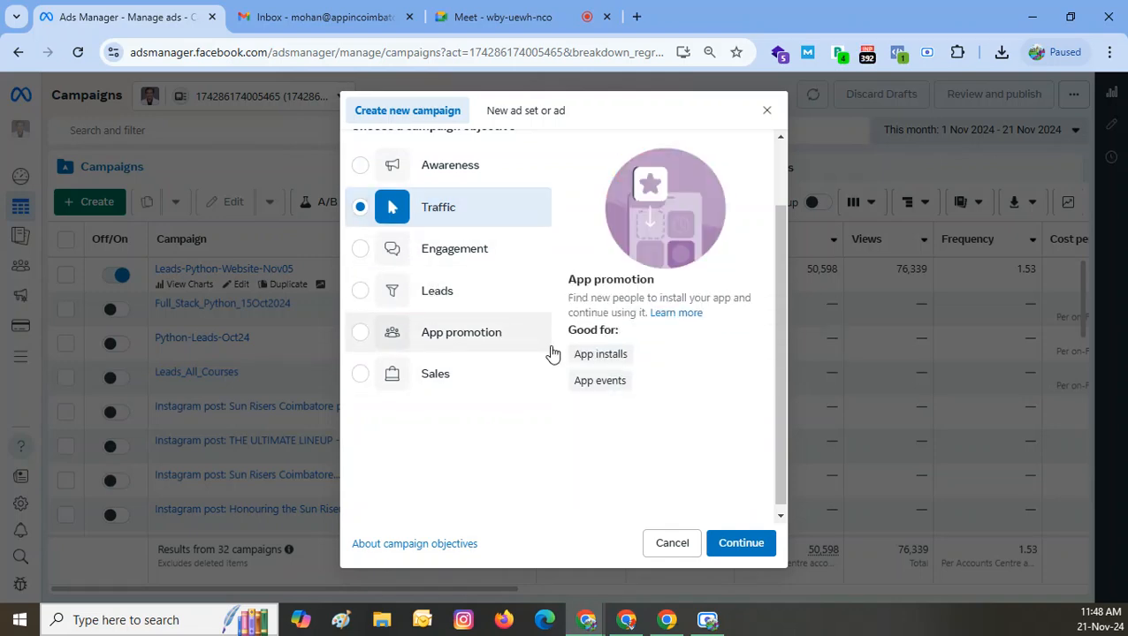
left_click(460, 250)
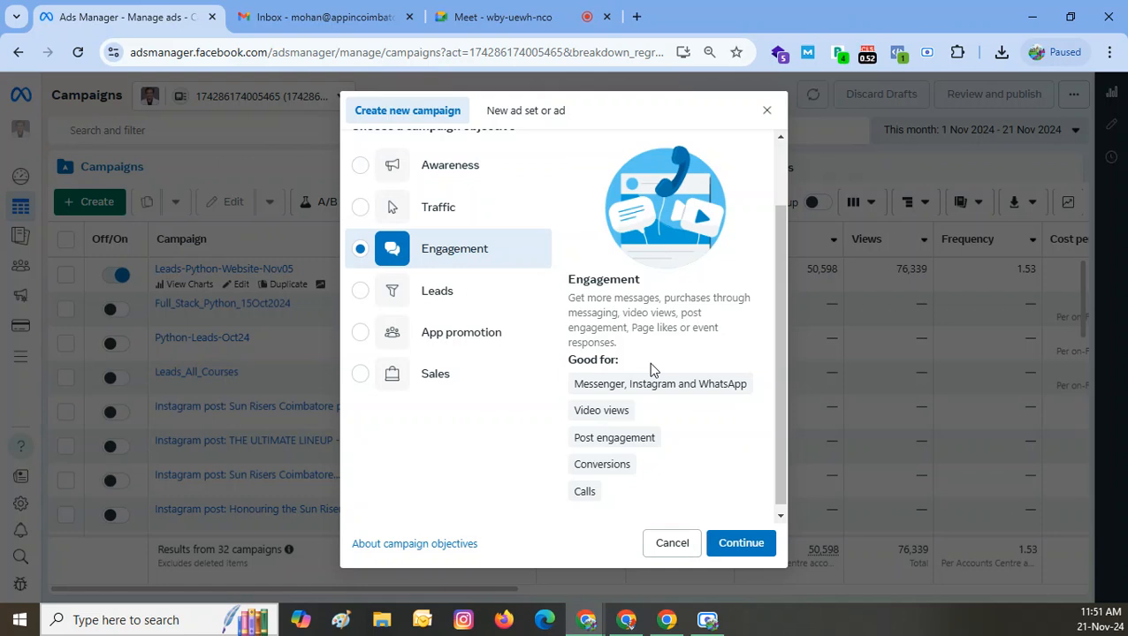
left_click(437, 303)
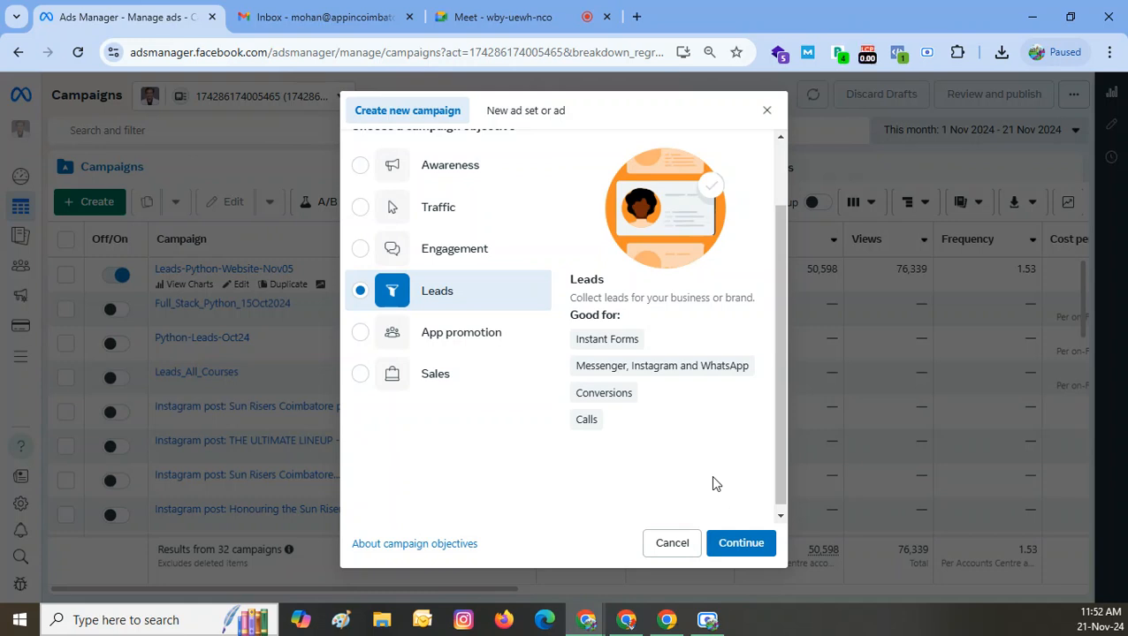
mouse_move(625, 407)
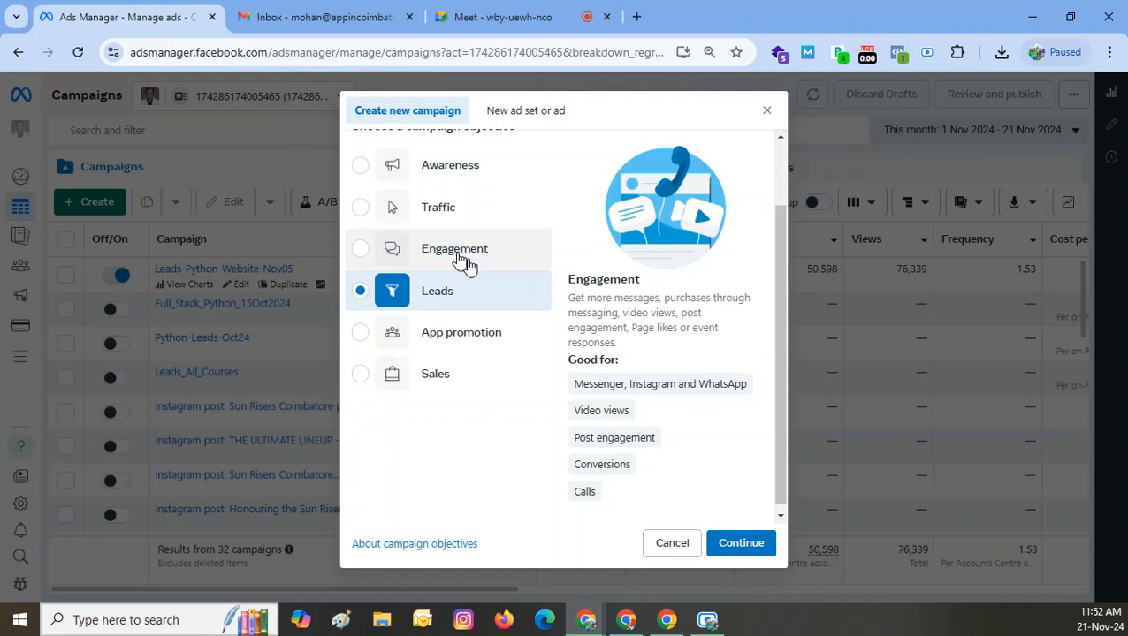
- Review the App promotion objective, and select Sales as the campaign objective to examine its goals
left_click(450, 343)
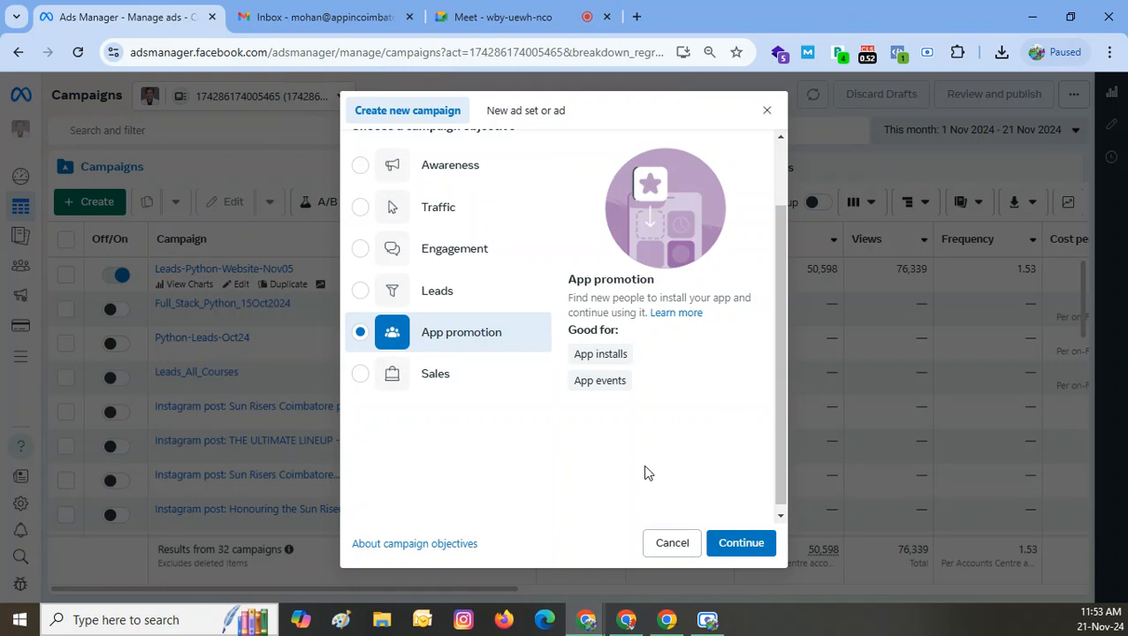
left_click(429, 378)
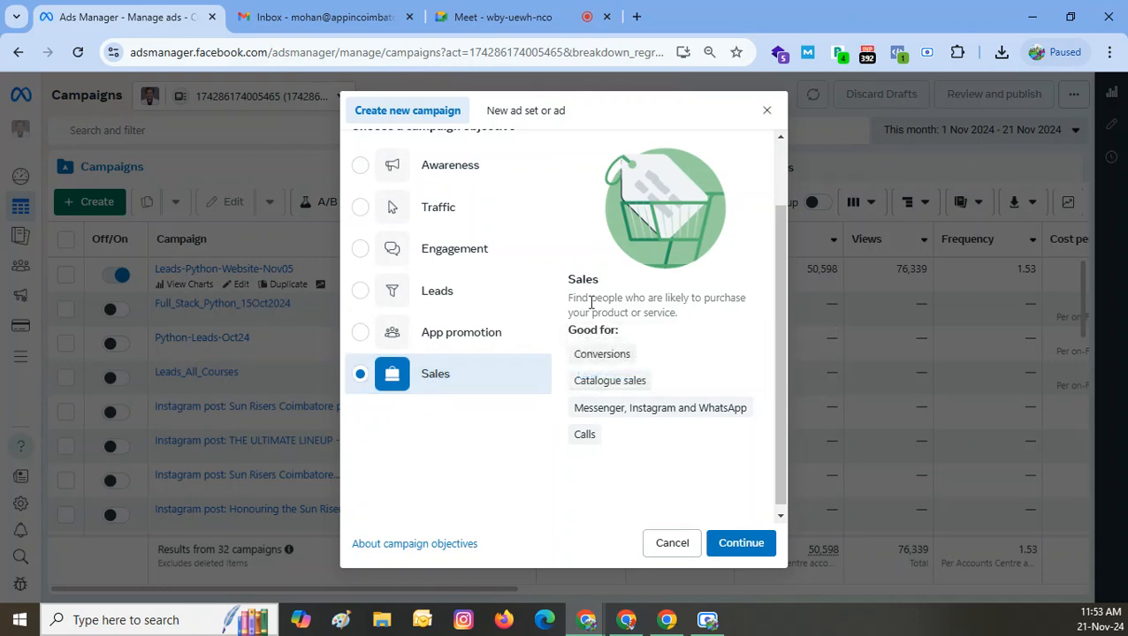
mouse_move(608, 381)
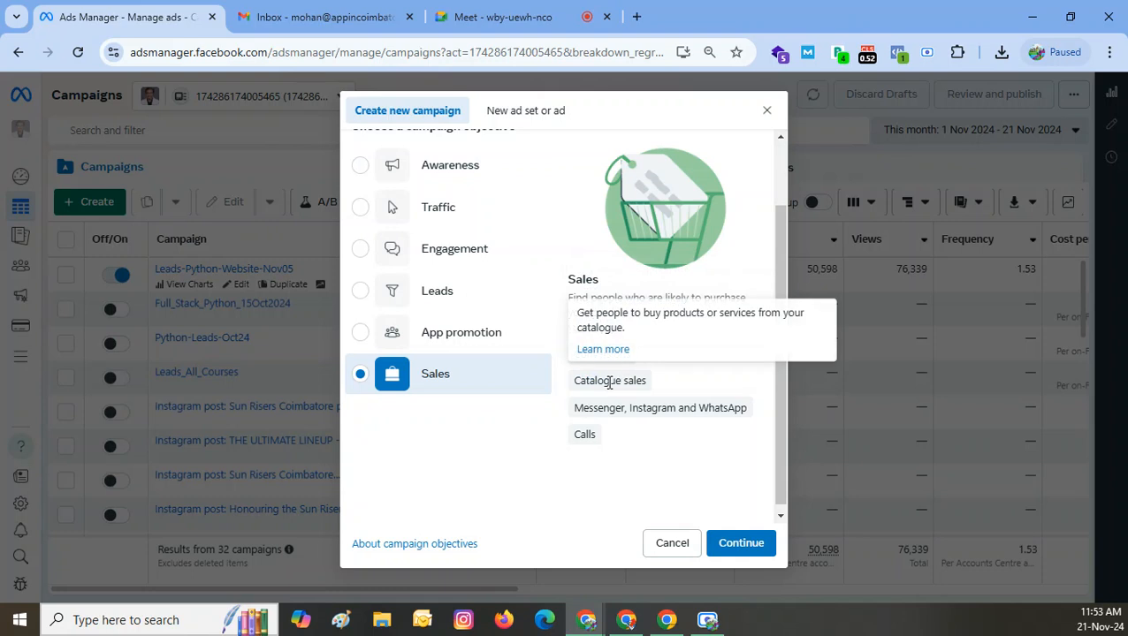
mouse_move(637, 406)
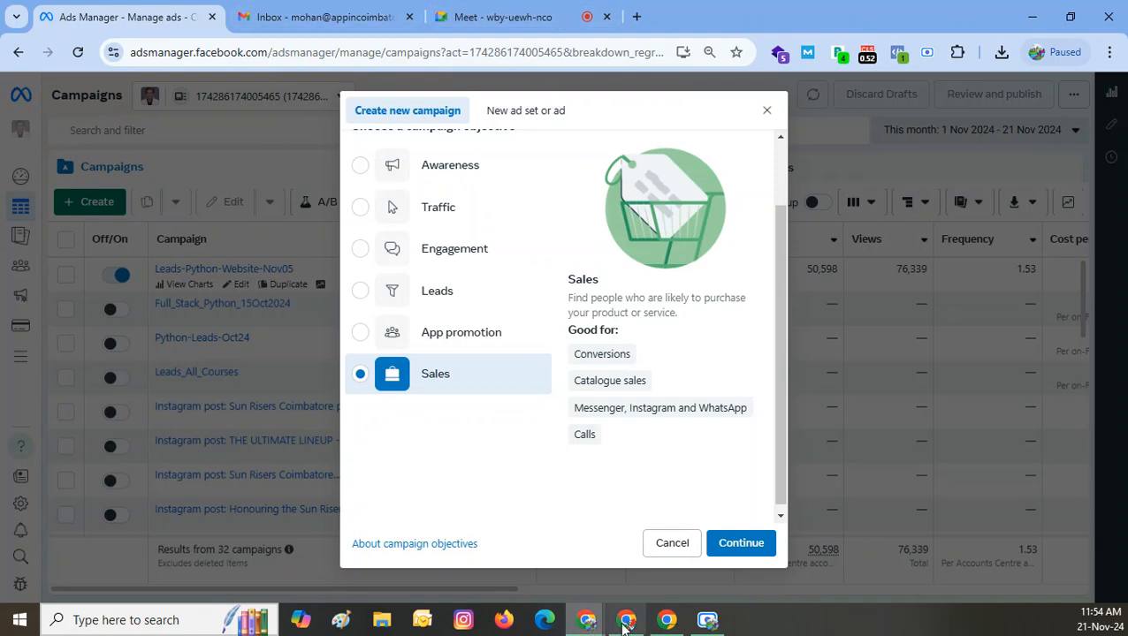
- Switch to the Google Sheets notes and enter Day in A212 and Meta Ads in A213 of the Social_Media sheet
left_click(666, 621)
scroll(320, 486, "down", 2)
scroll(320, 485, "up", 2)
left_click(166, 487)
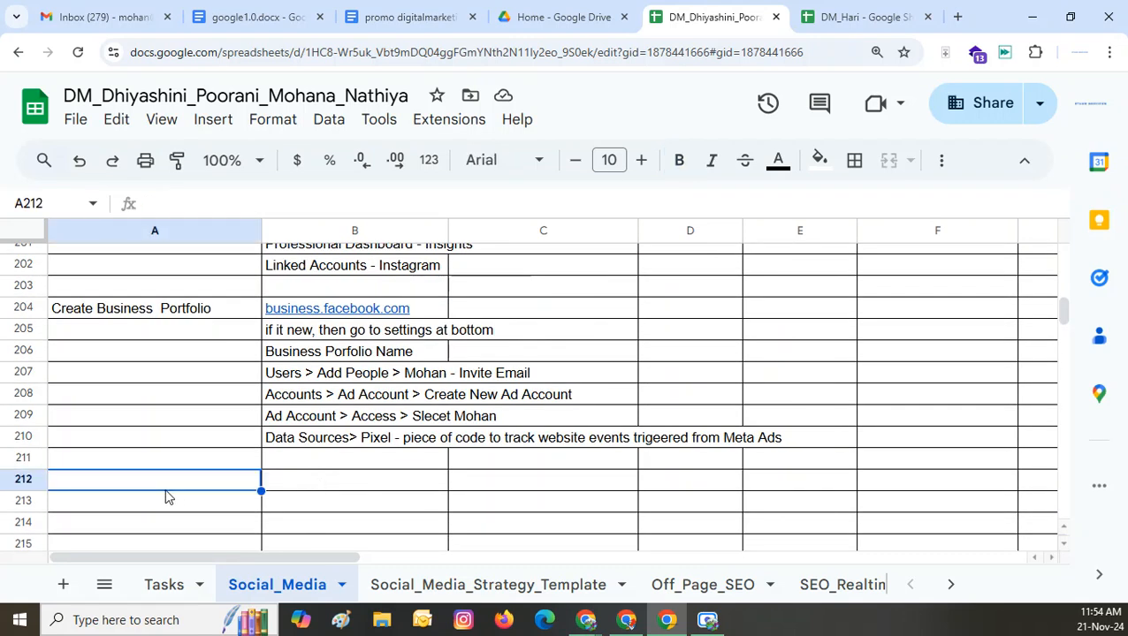
type("Day")
key("Return")
type("Ne")
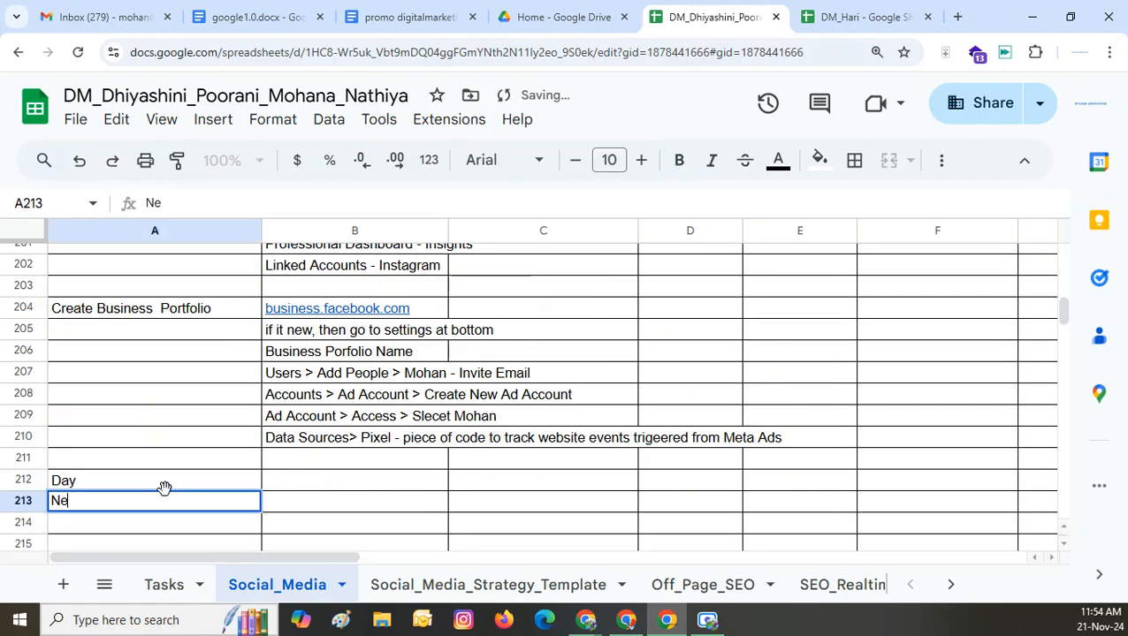
key("BackSpace")
key("BackSpace")
type("Meta Ads")
key("Tab")
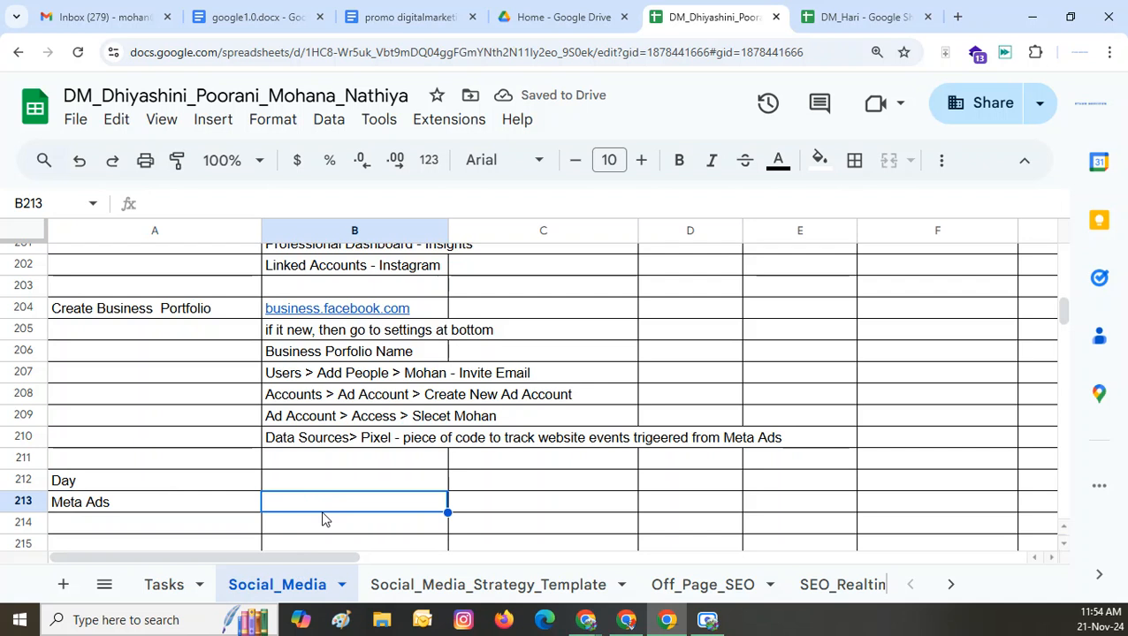
- Enter the address Adsmanager.facebook.com in B213, beside the Meta Ads heading
type("Ads")
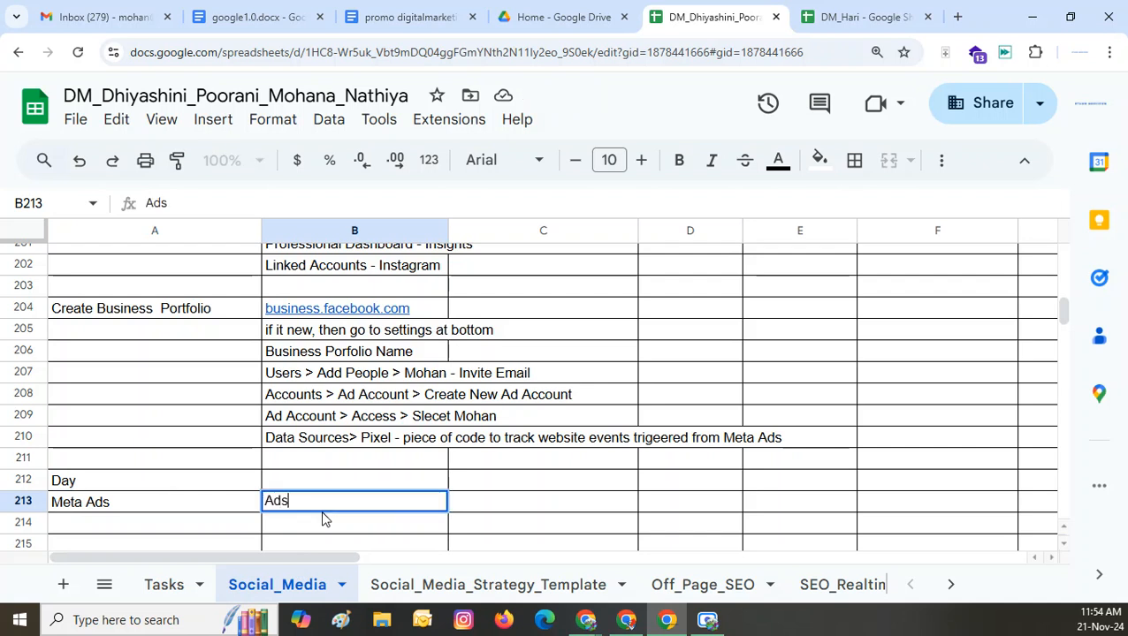
type("manager.fa")
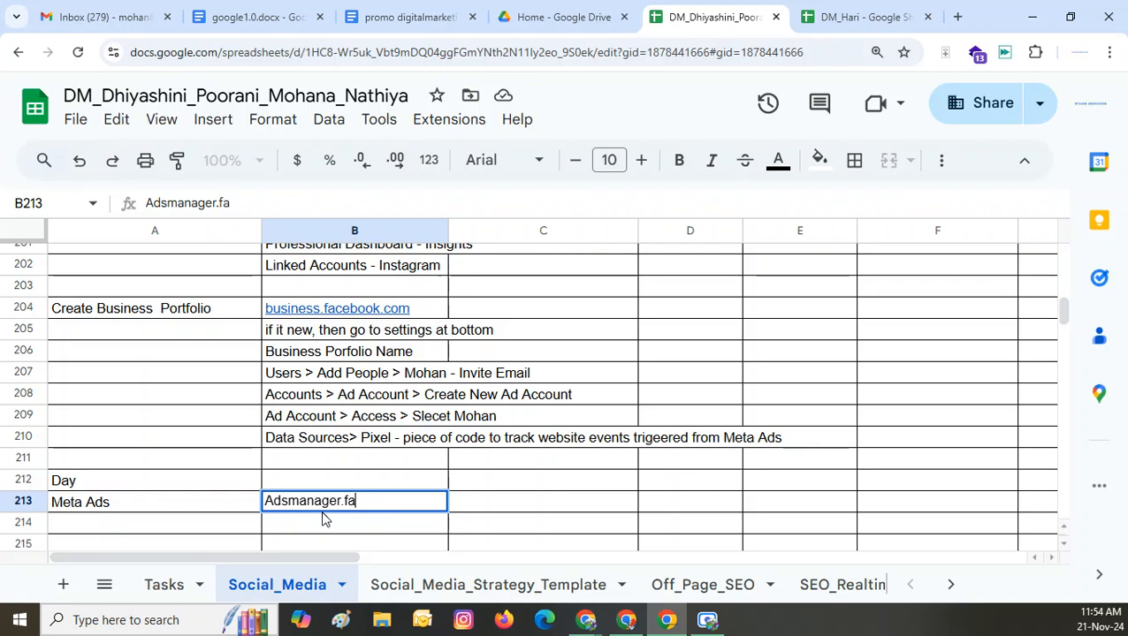
type("cebook.com")
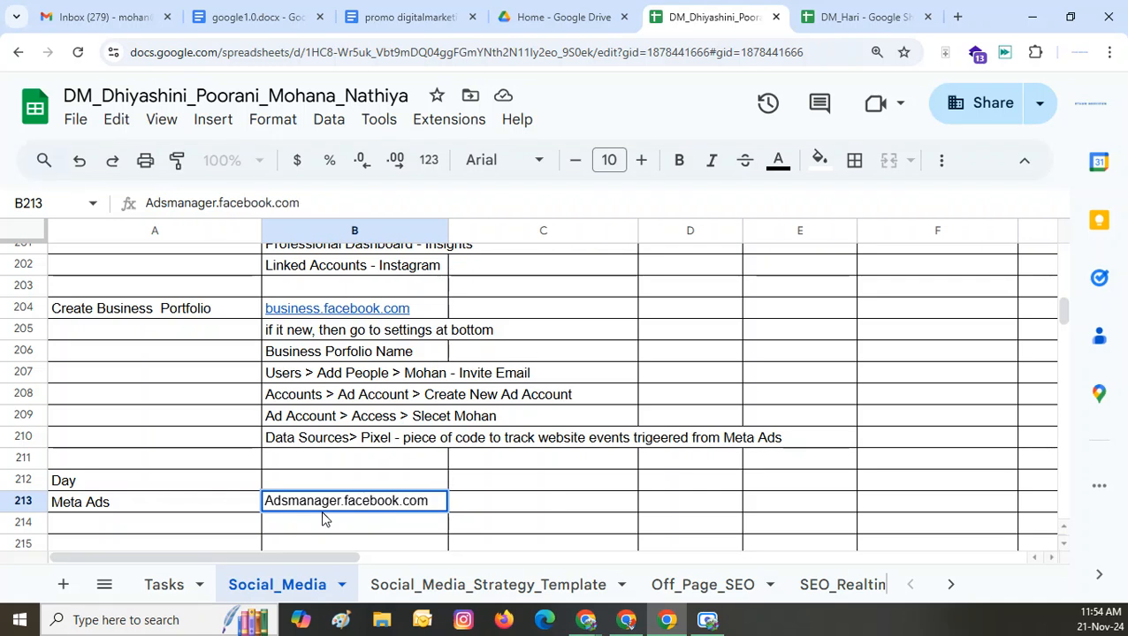
key("Tab")
left_click(335, 534)
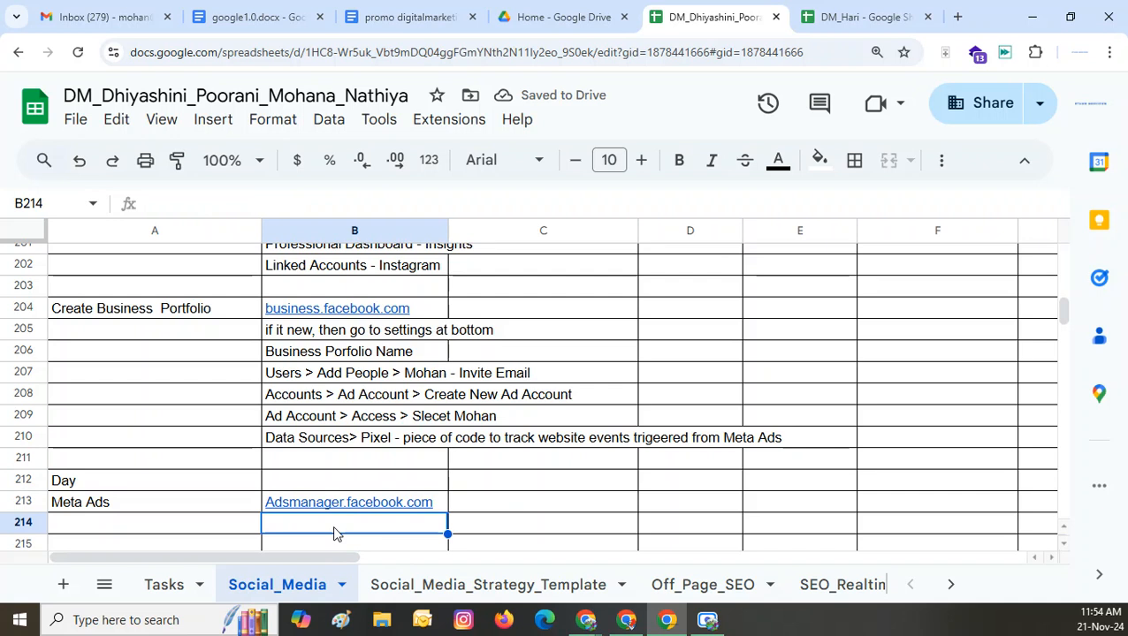
- Add a Campaign Objective row in B214 with the value Leads in C214
type("Campaign O")
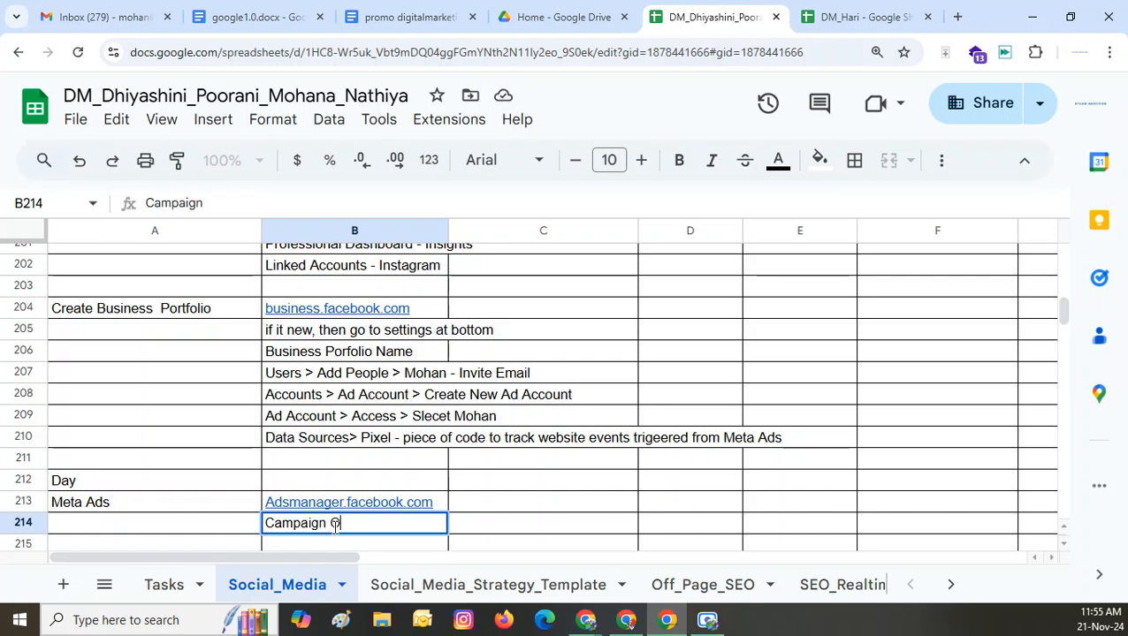
type("bjective")
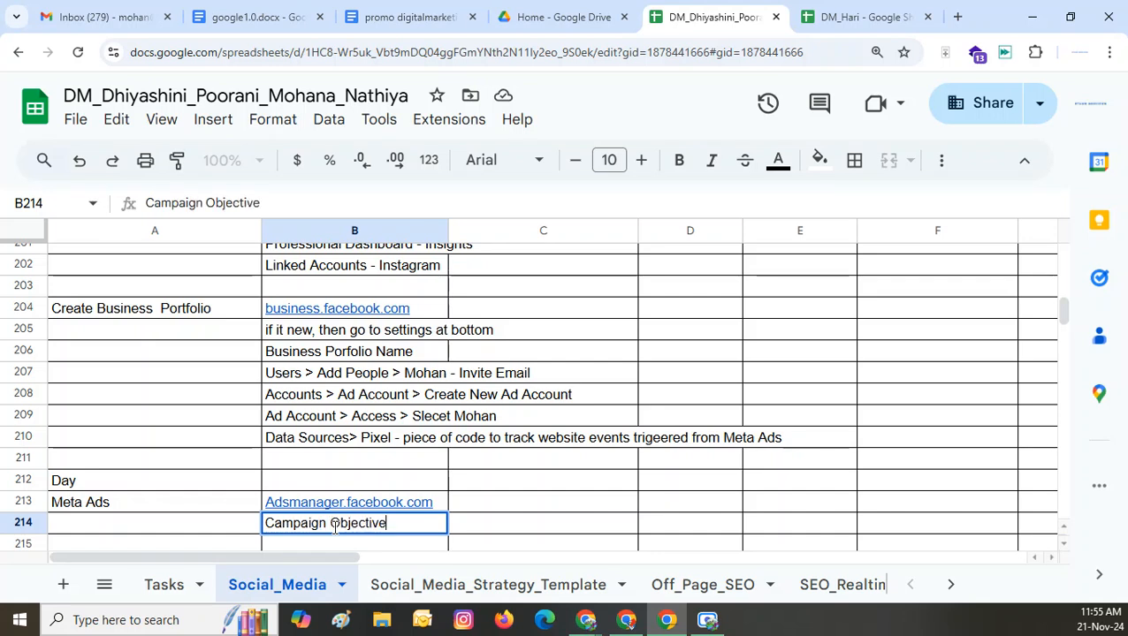
key("Tab")
type("Leads")
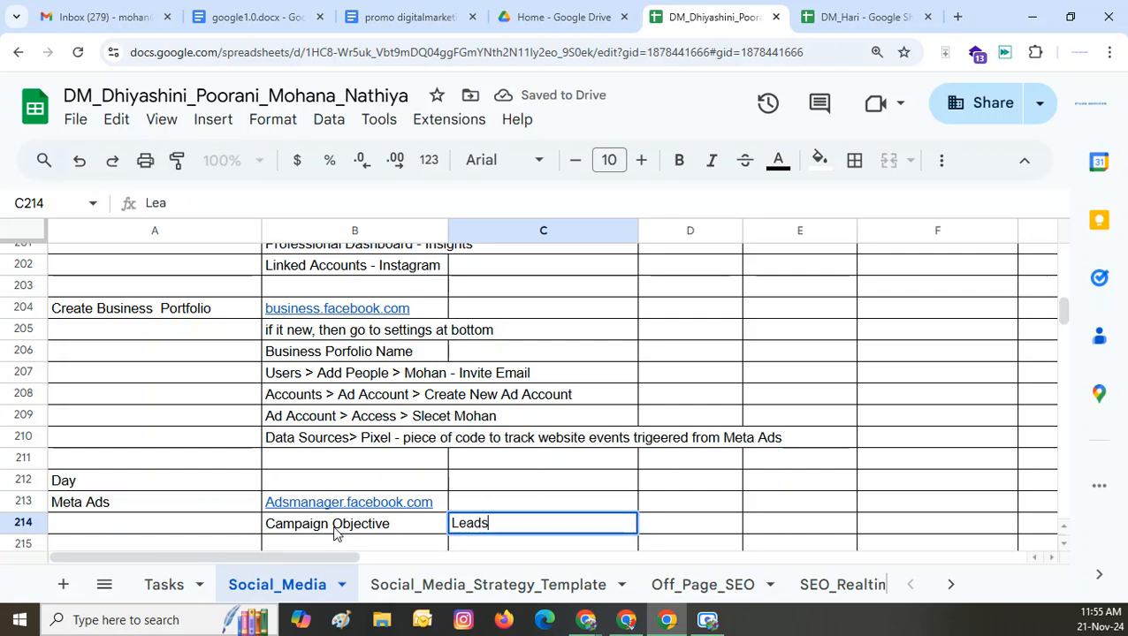
key("Return")
- Add a Company row in B215 with the value Ether Infotech in C215
type("Companyq")
key("BackSpace")
key("Tab")
type("Eth")
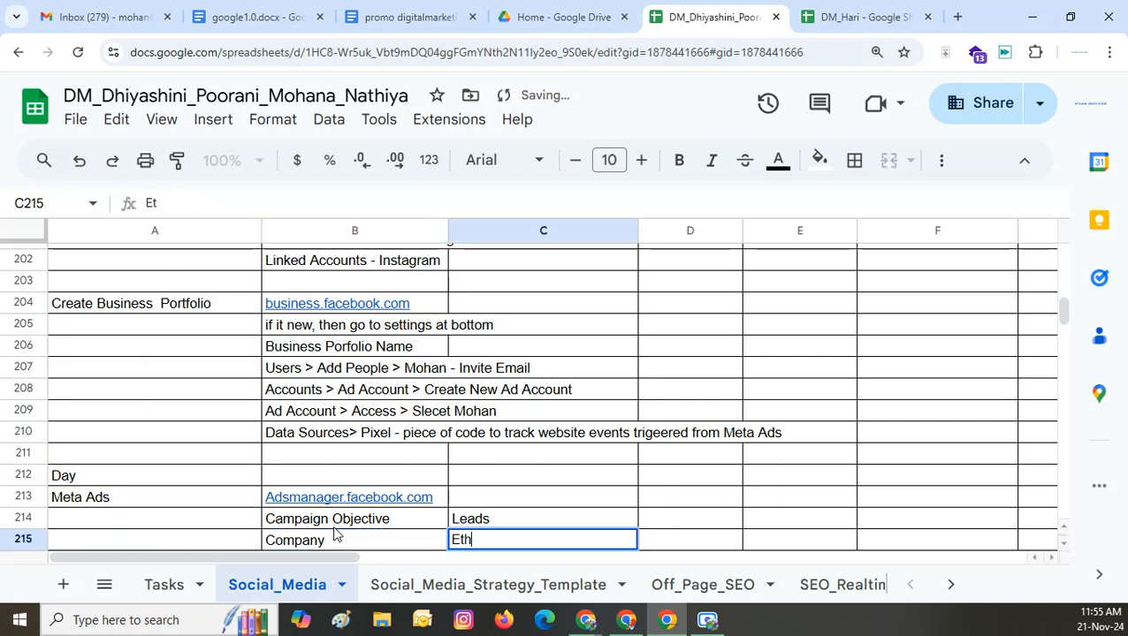
type("er Infotech")
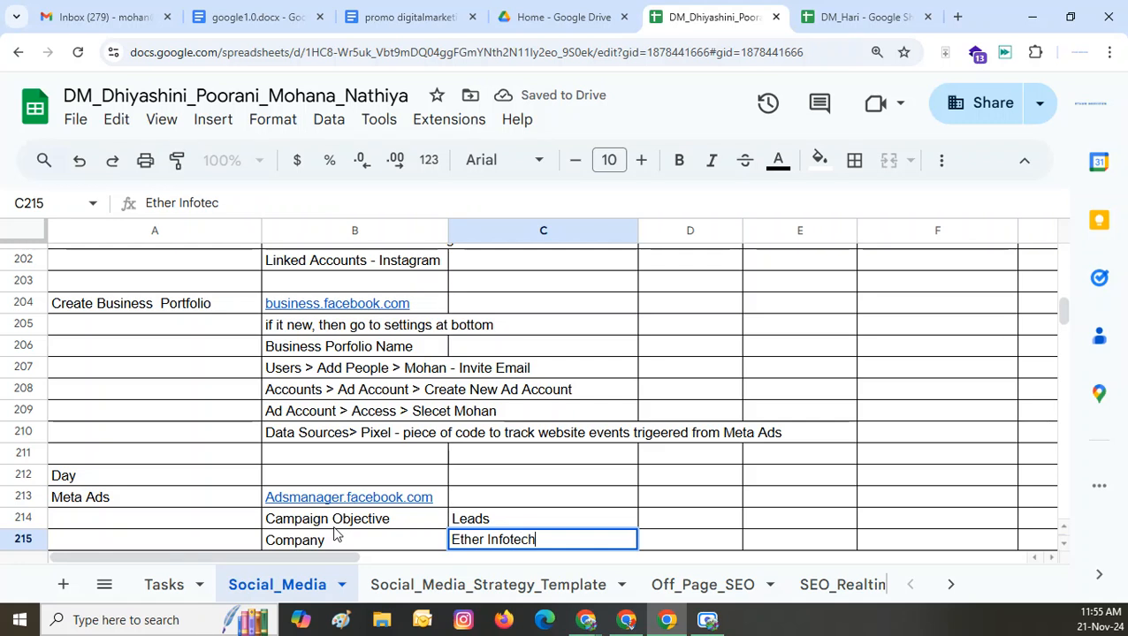
key("Return")
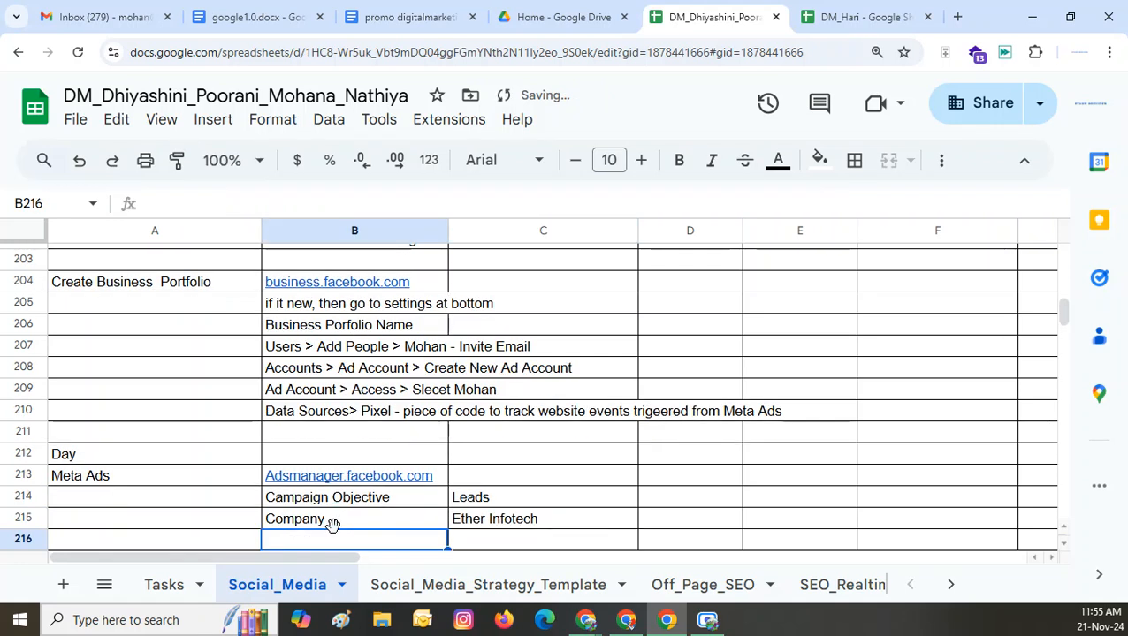
- Add a Product row in B216 with the value "Inrernship For College Students" in C216
type("Product")
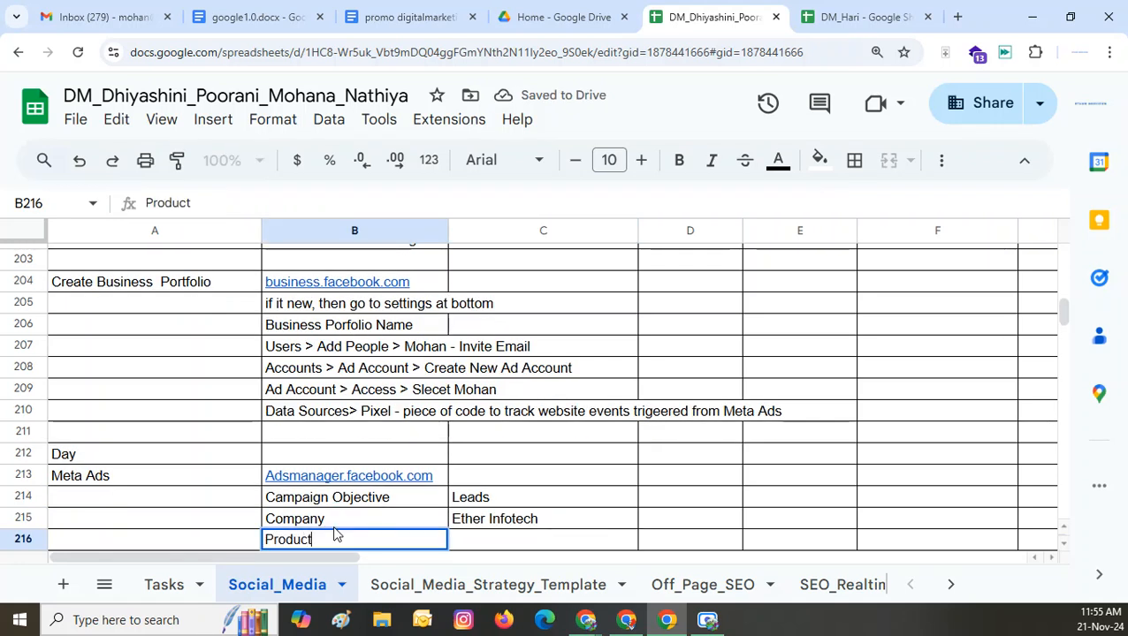
key("Tab")
type("Inrernship")
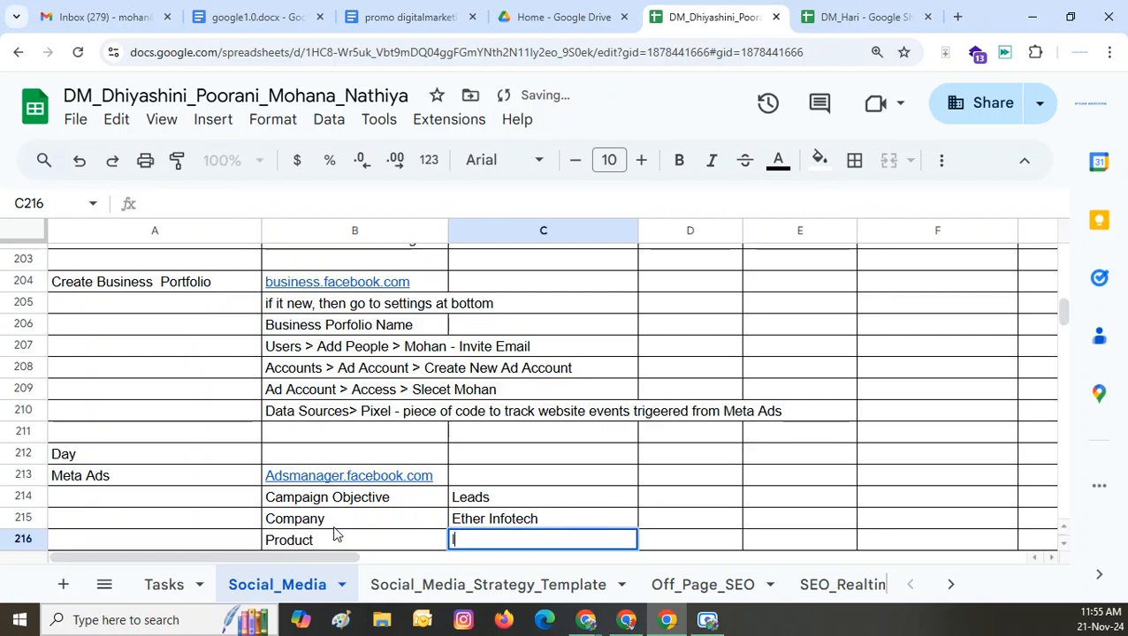
type(" Co")
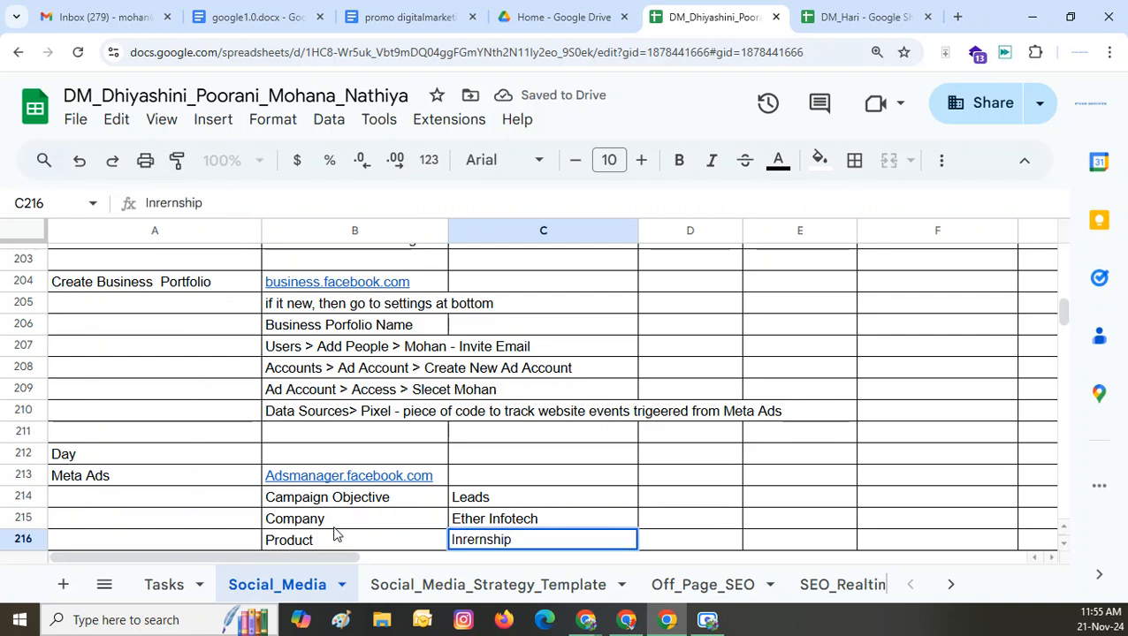
key("BackSpace")
key("BackSpace")
type("For COI")
key("BackSpace")
key("BackSpace")
type("ollge ")
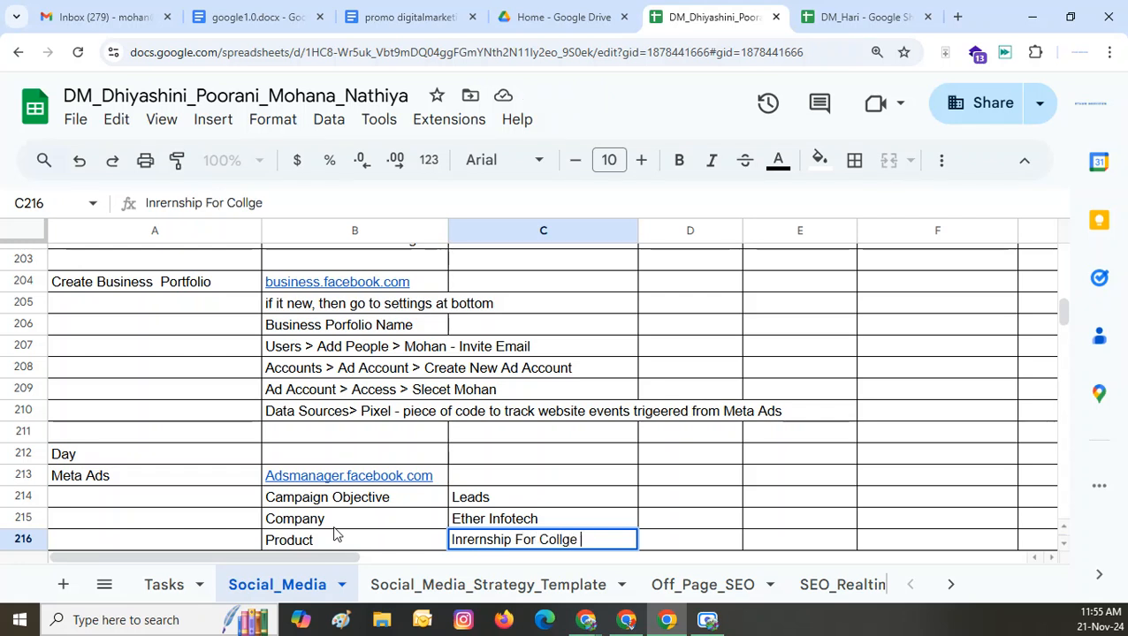
type("Students")
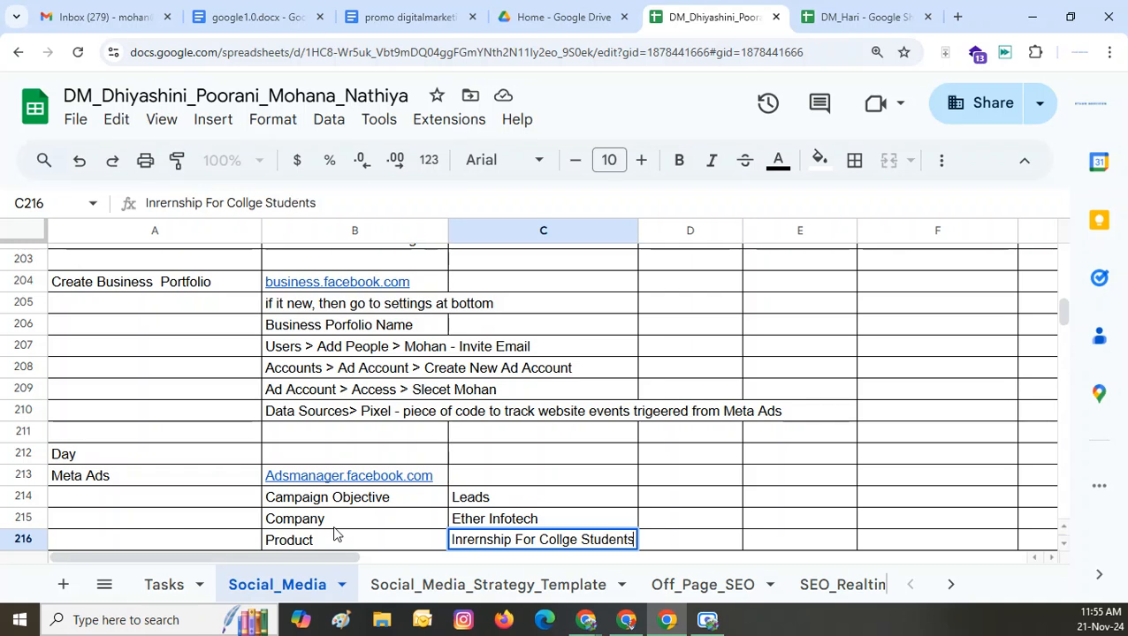
left_click(564, 541)
type("e")
left_click(784, 483)
- Add a Target Audience row in B217 with "Current COllege Students - B.E., CSE, IT, BSc., MCA, BCA, BCom, MBA" in C217
scroll(402, 517, "down", 2)
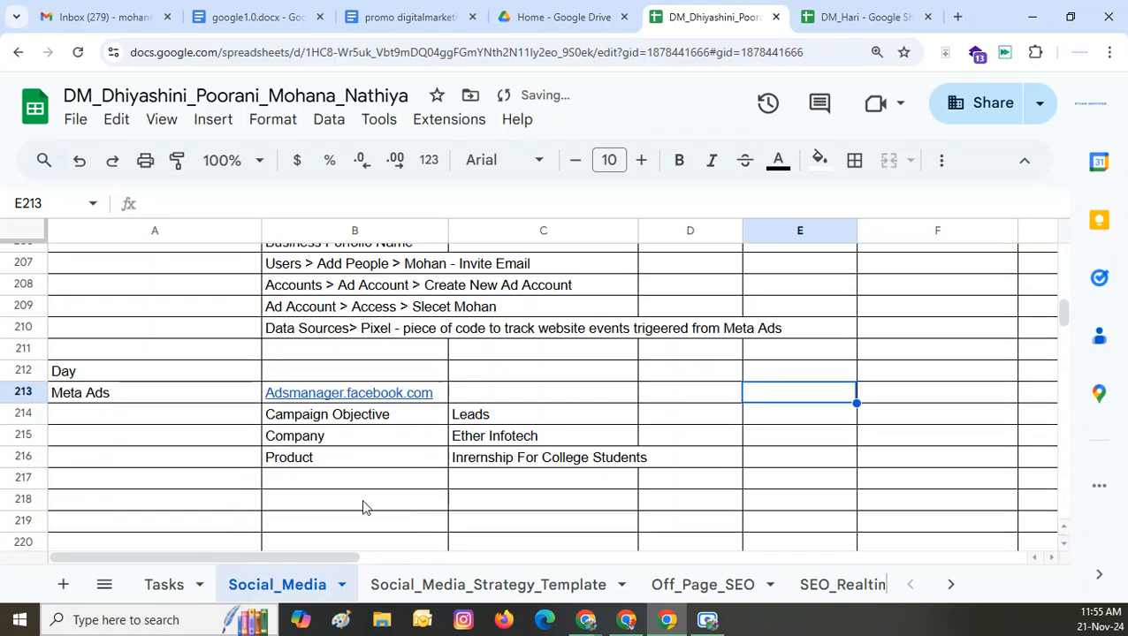
left_click(323, 478)
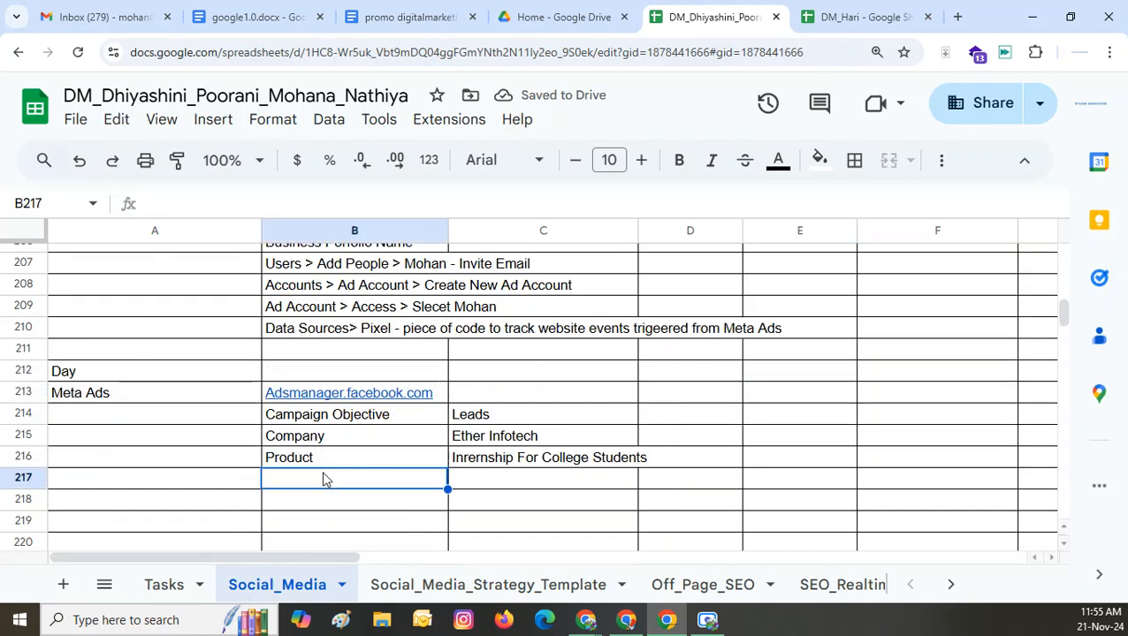
type("Target")
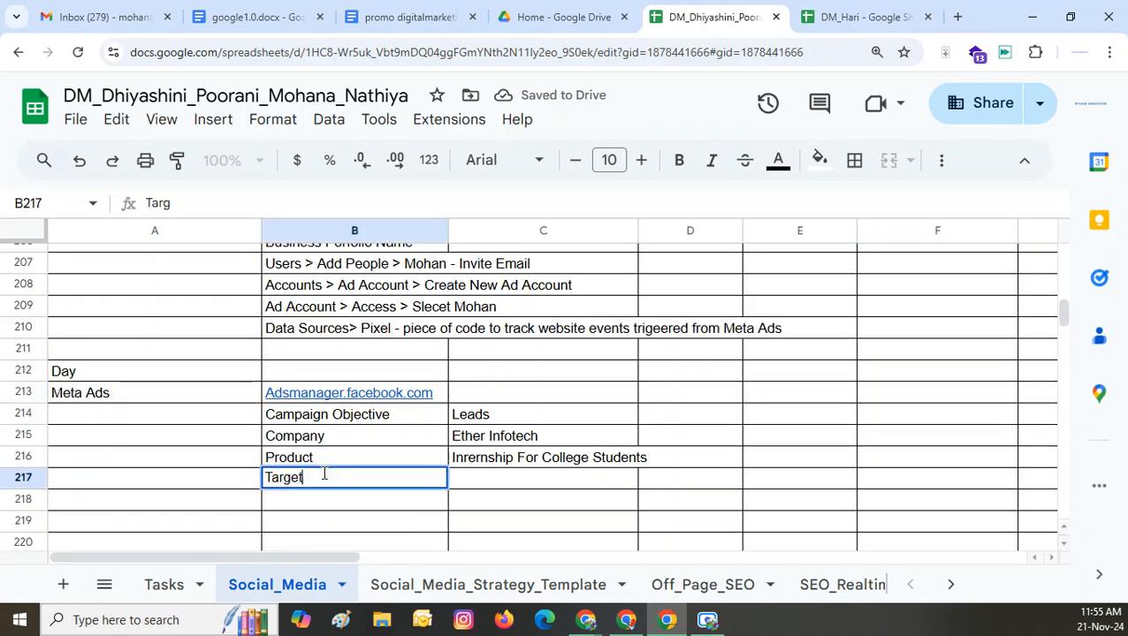
type(" Audience")
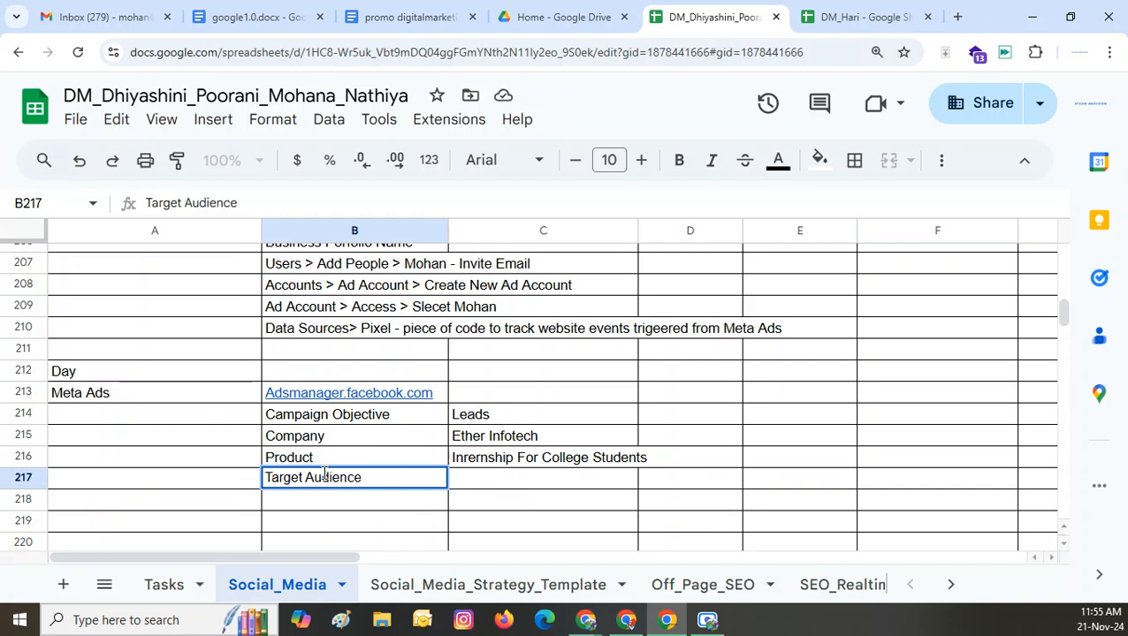
key("Tab")
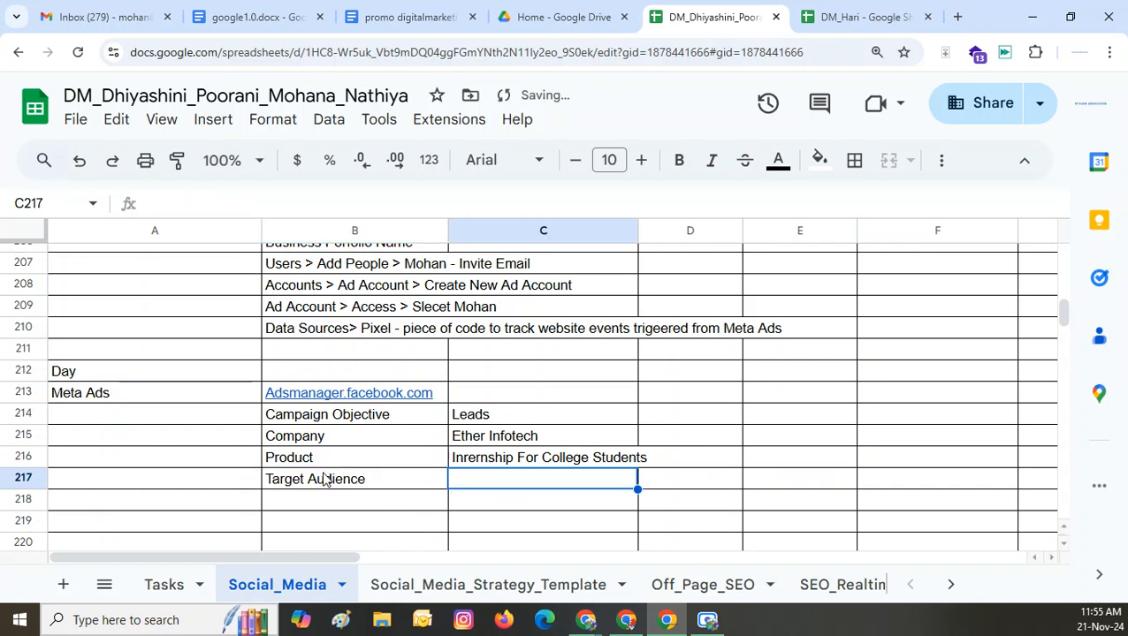
type("Current CO")
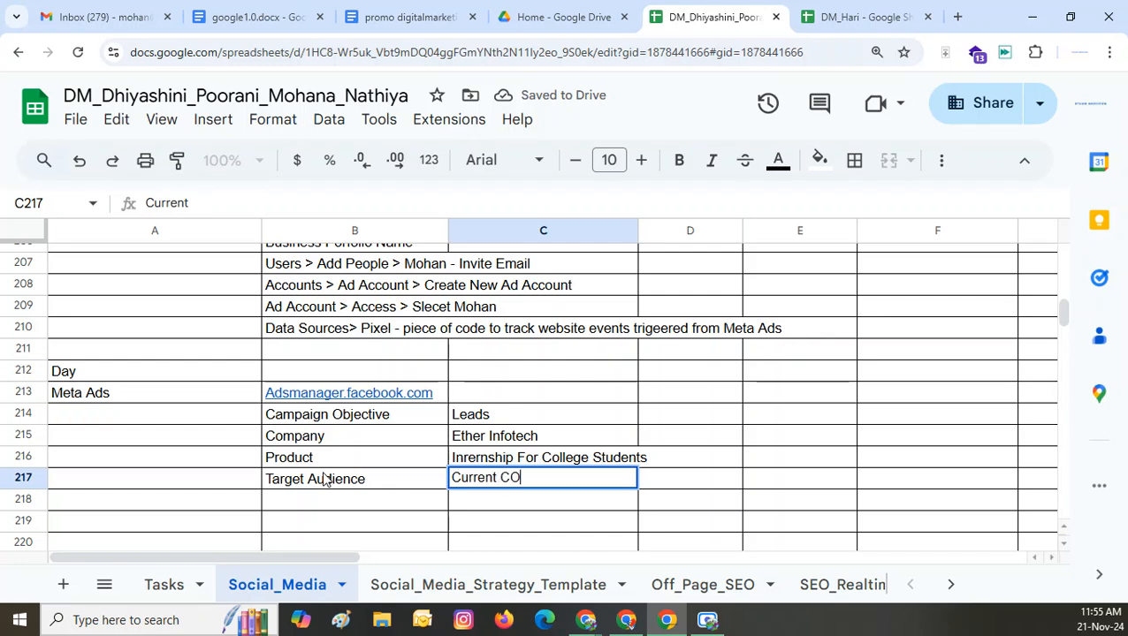
type("llege Stude")
type("nts")
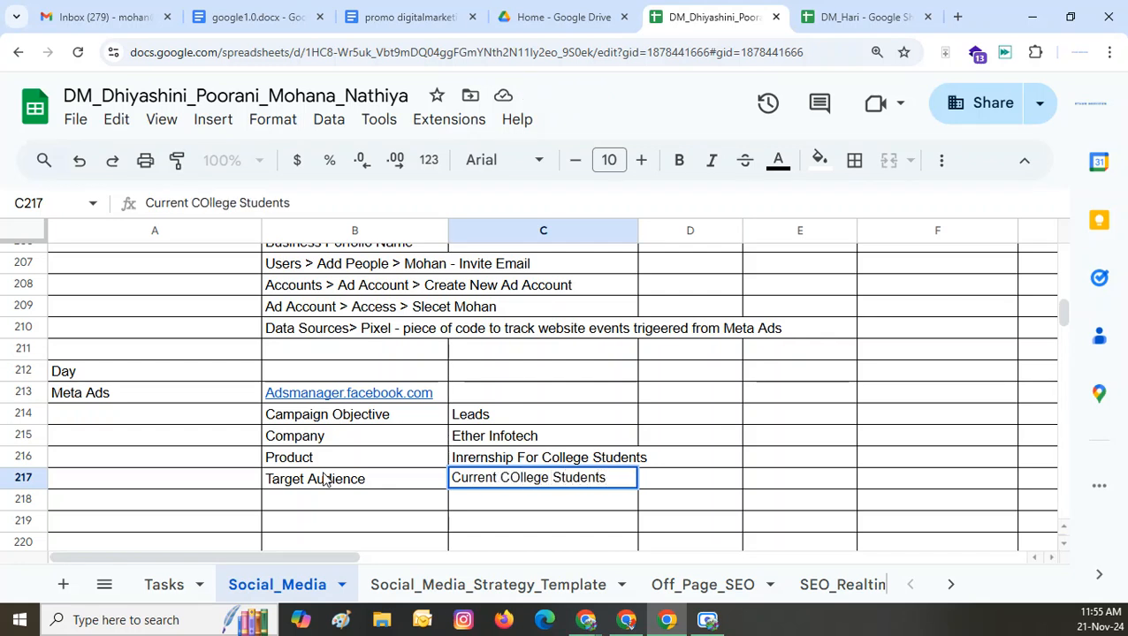
type(" - B.E., CSE, IT")
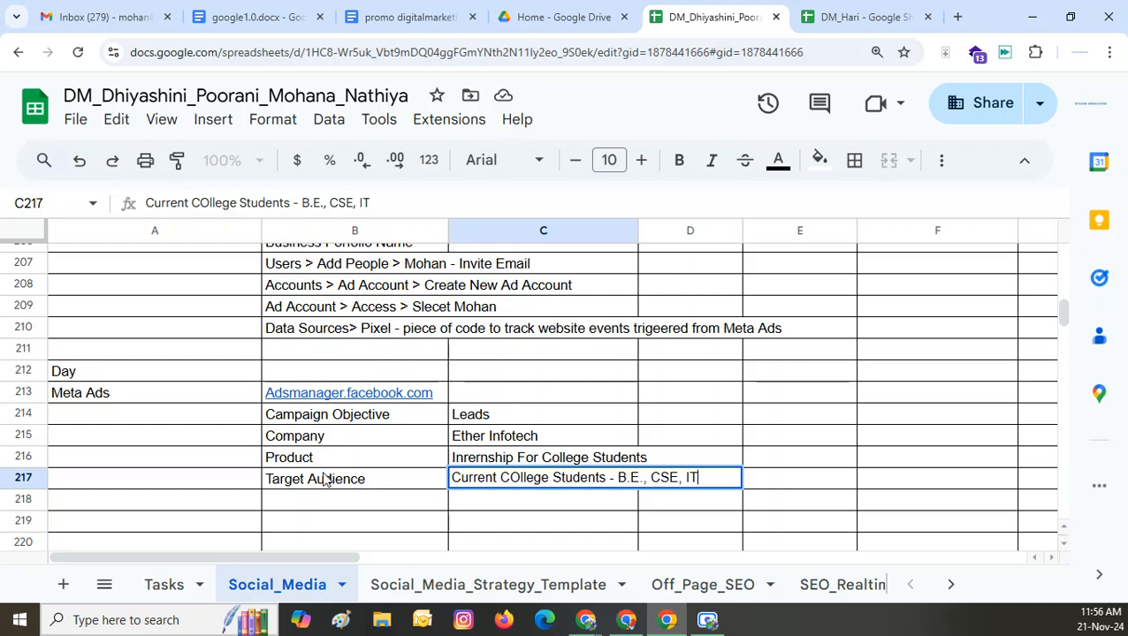
type(", BSc., MCA, BCA")
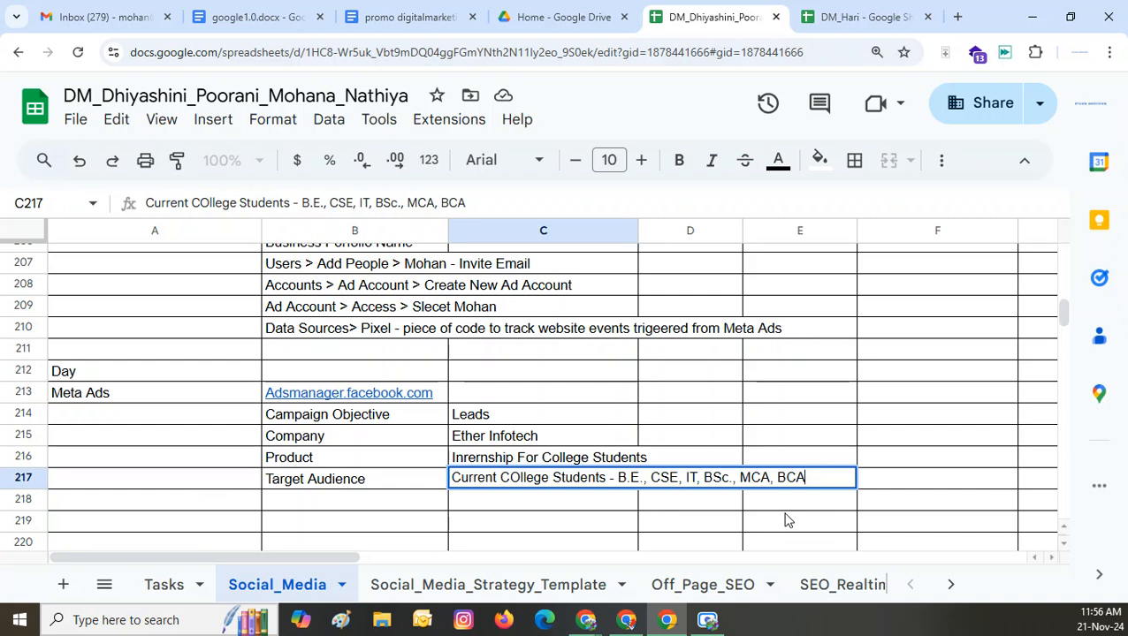
type(", BCom, MBA")
left_click(717, 527)
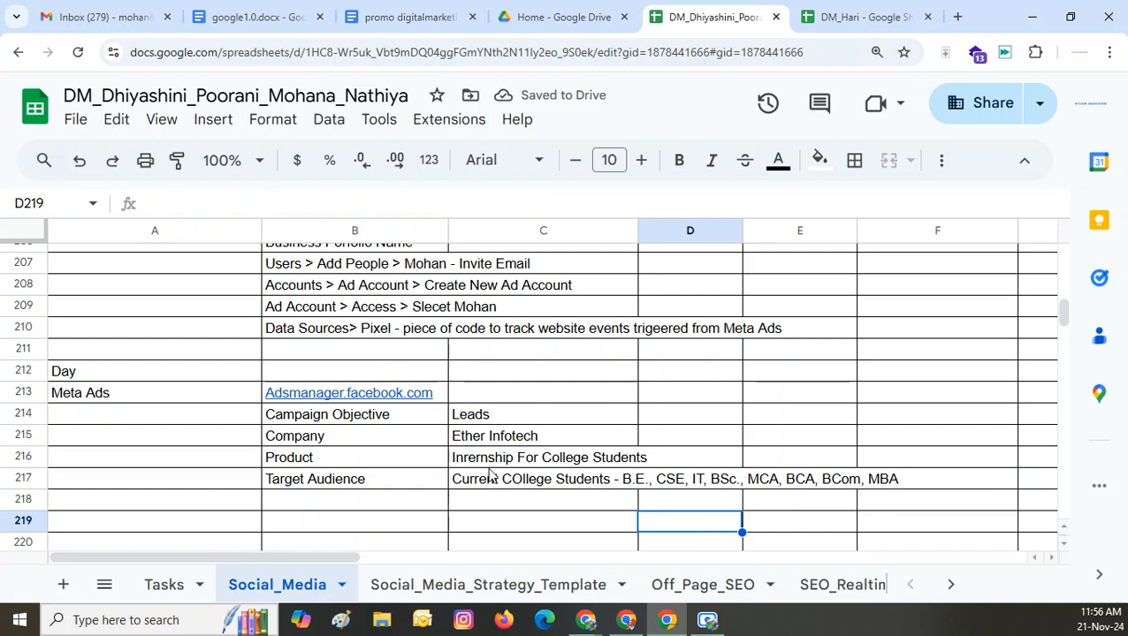
- Correct the first word of the product value in C216 to Internship
double_click(463, 456)
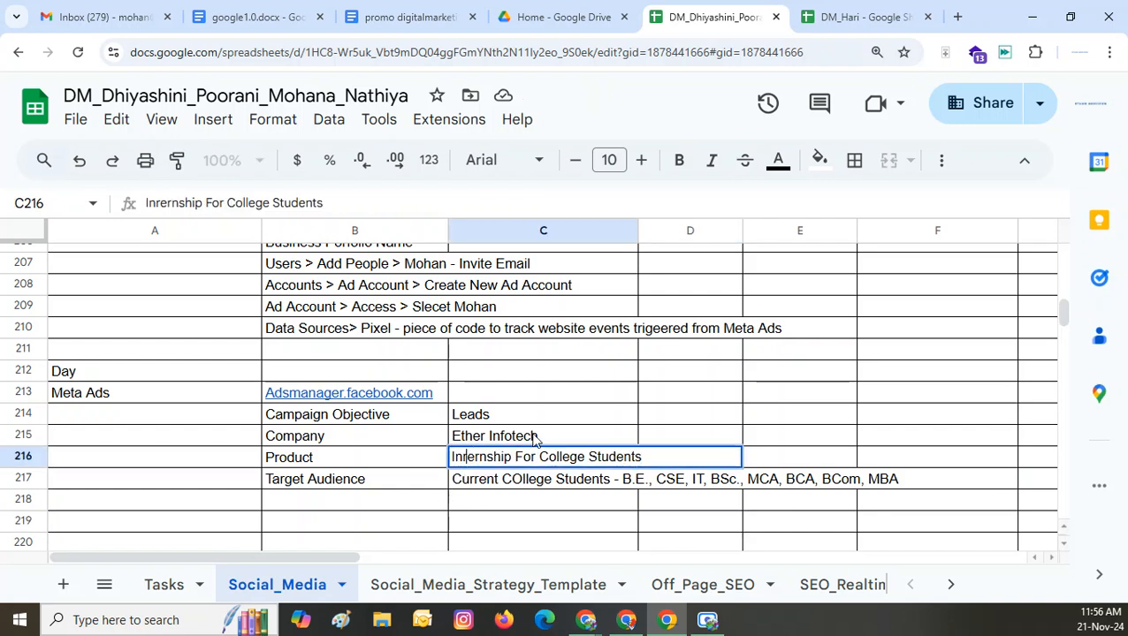
key("Delete")
type("t")
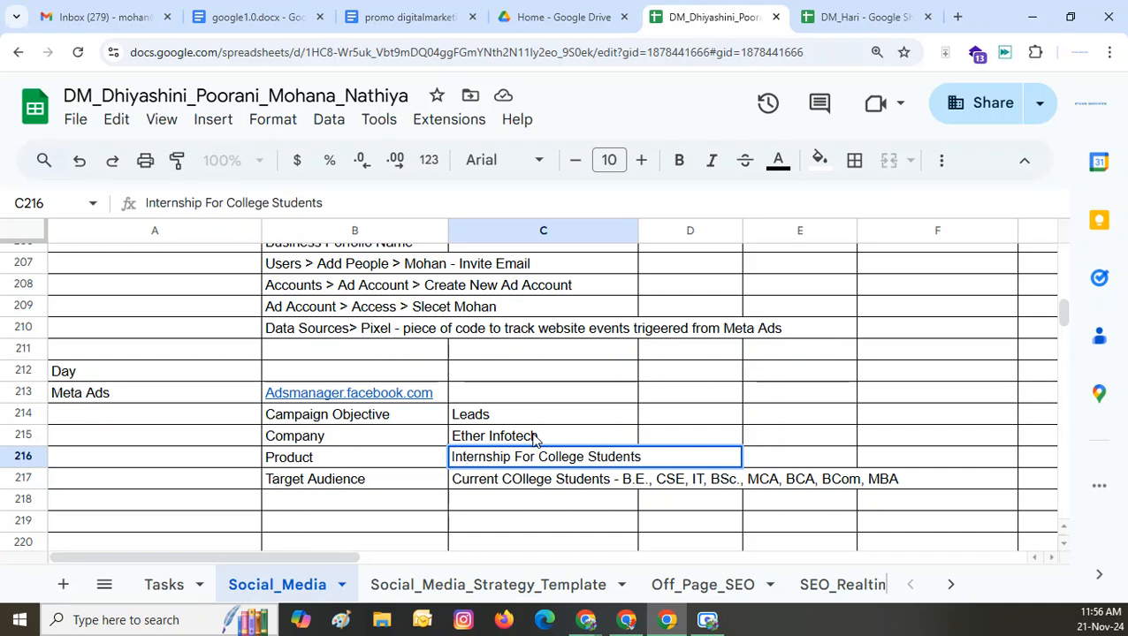
left_click(477, 534)
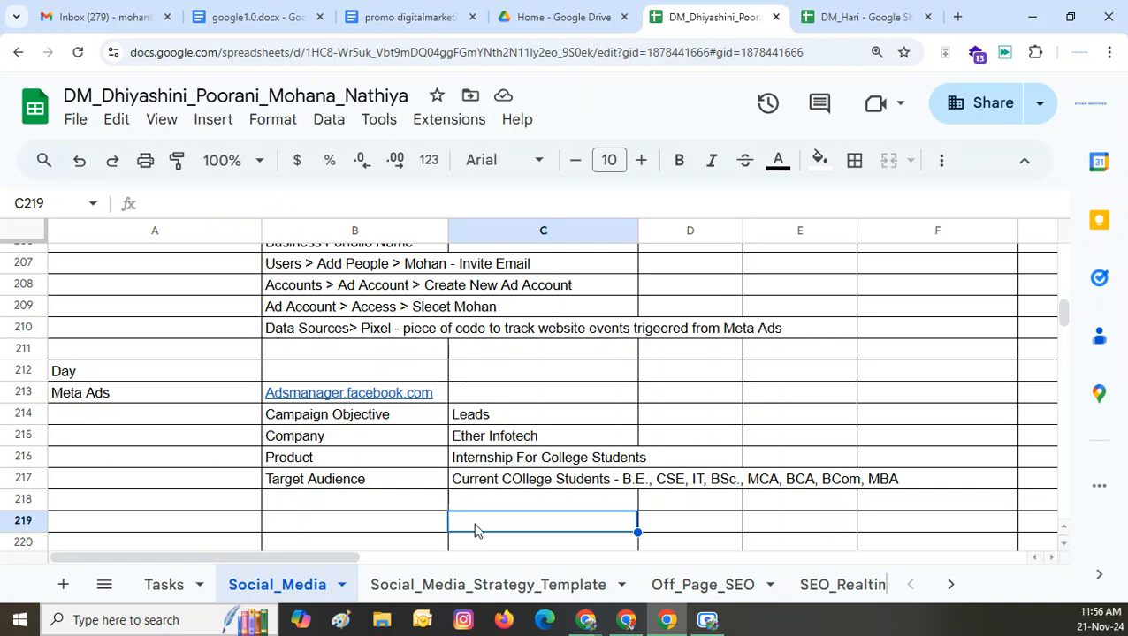
left_click(489, 460)
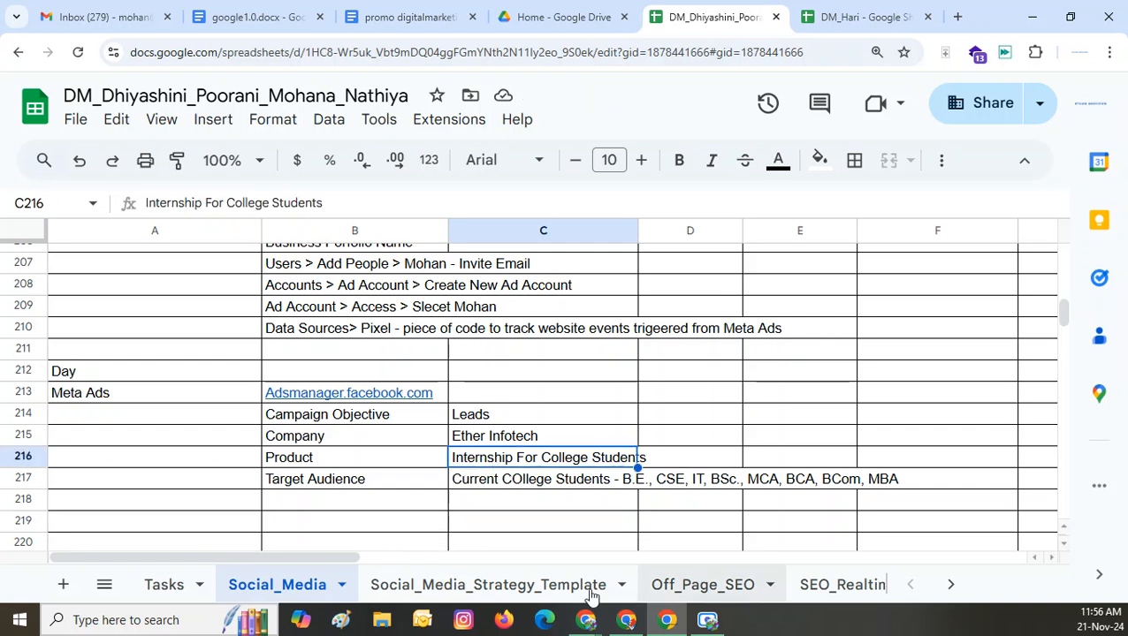
- Add a Location row in B218 with the value "CTamil Nadu Excluding Chennai" in C218
left_click(361, 510)
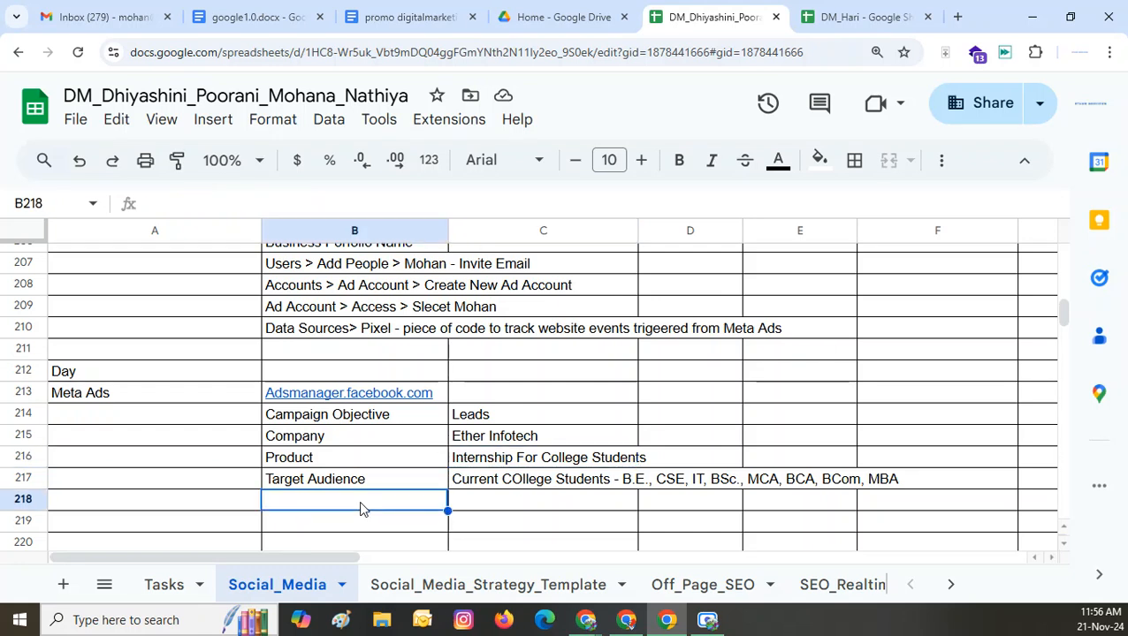
type("Location")
key("Tab")
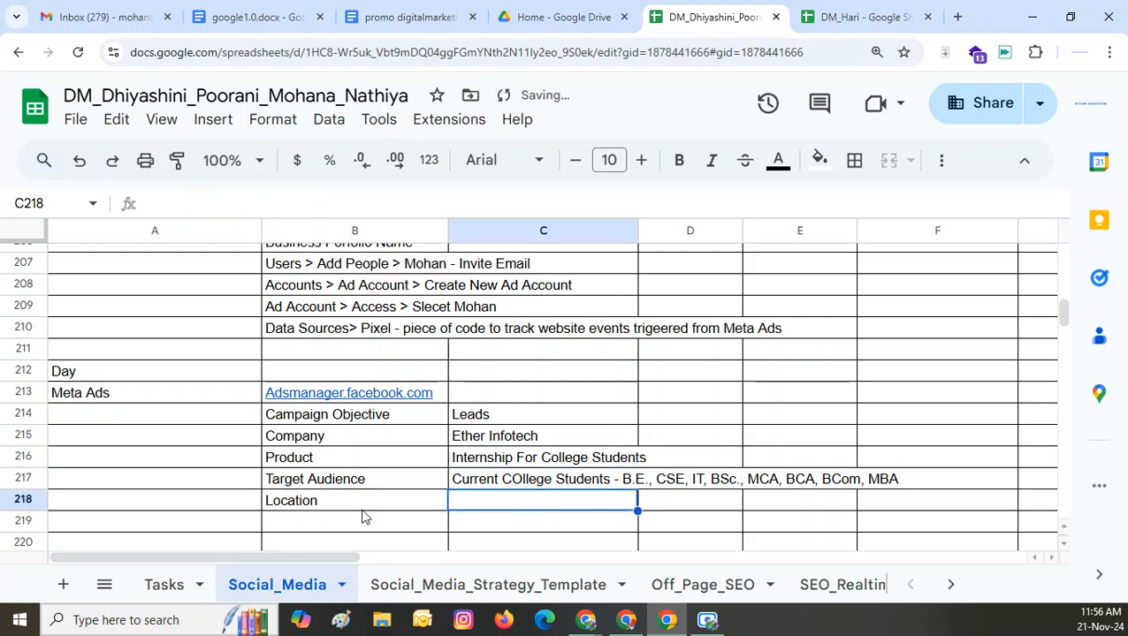
type("C")
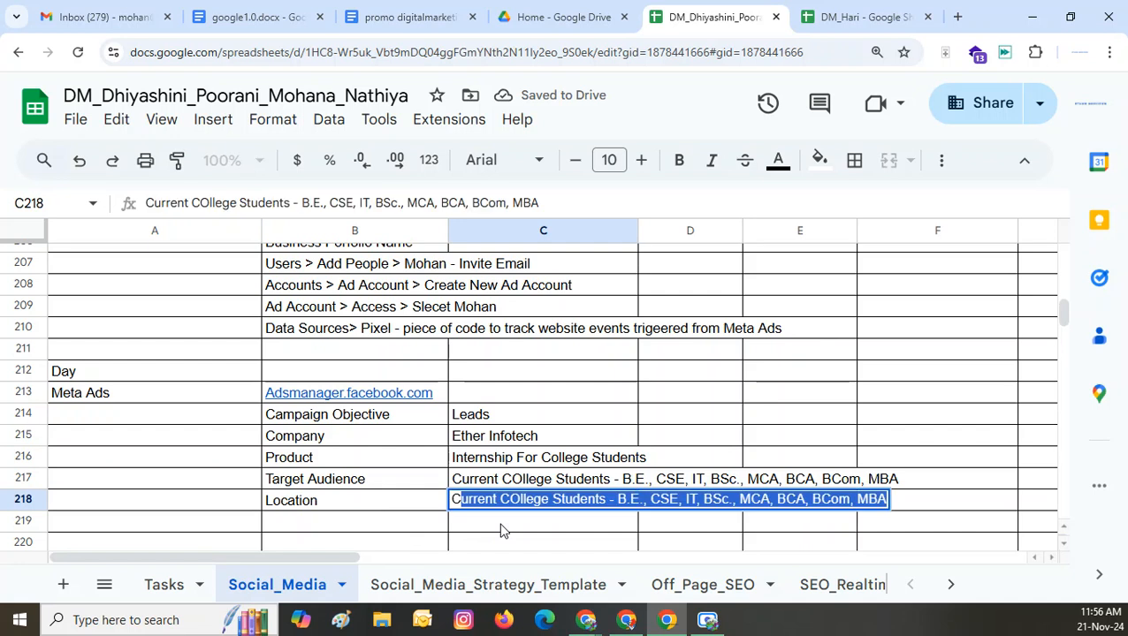
key("BackSpace")
type("Ta")
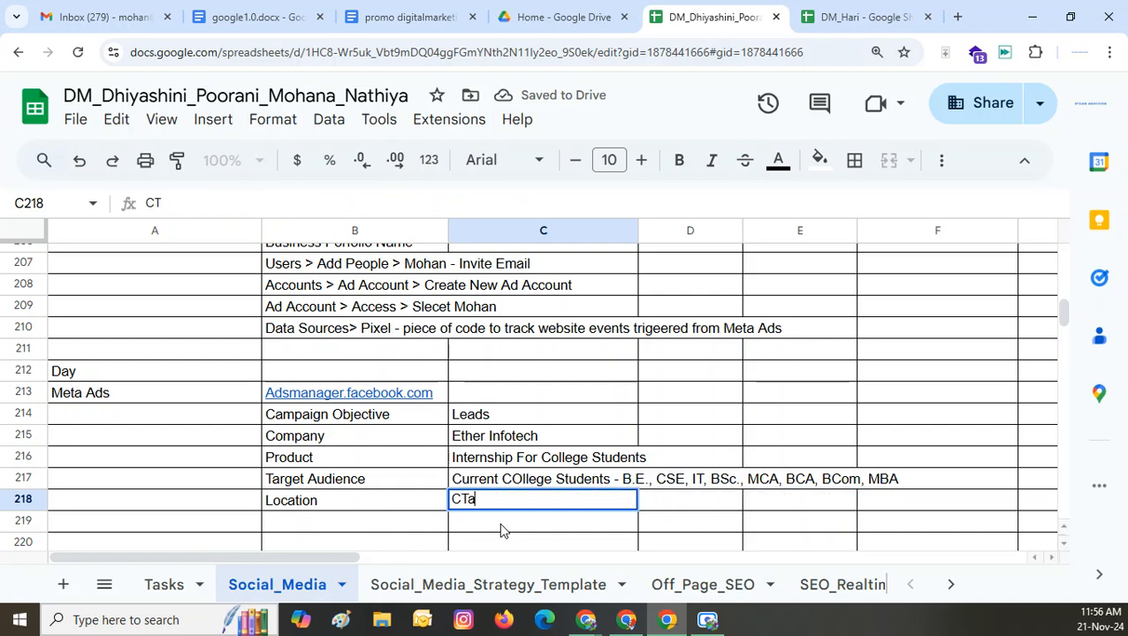
type("mil Nadu Ex")
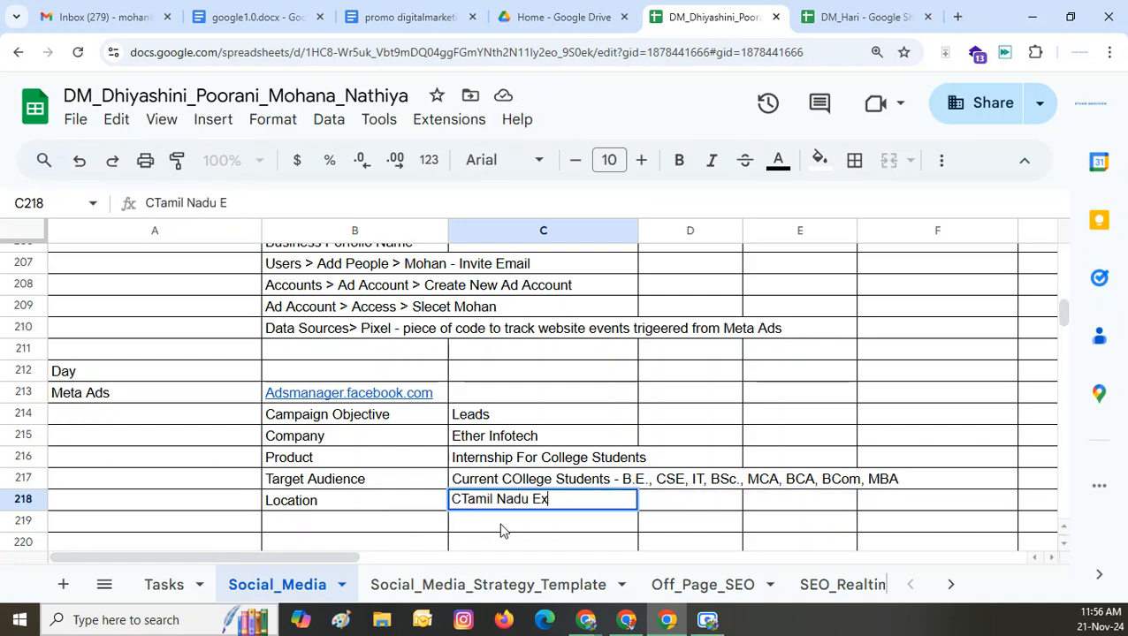
type("cluding Chennai")
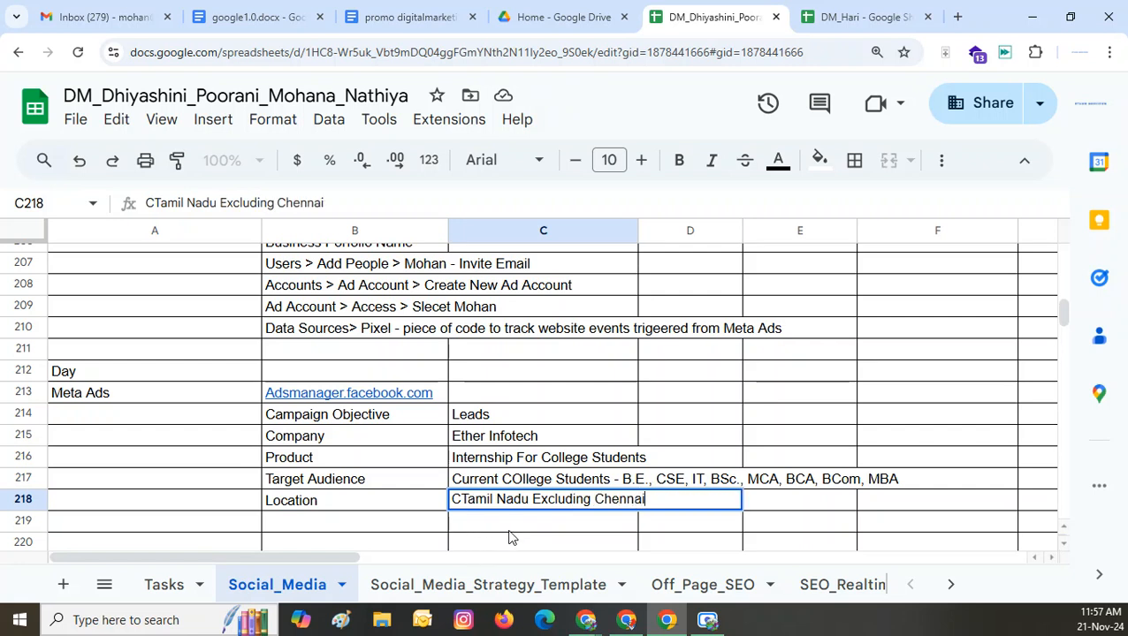
key("Return")
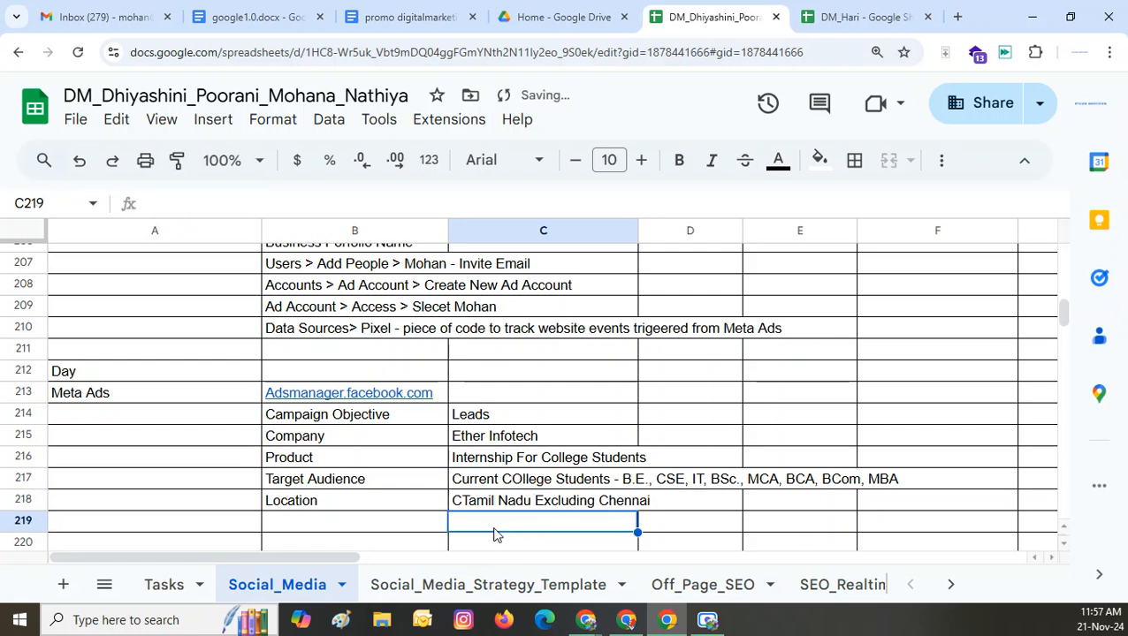
- Remove the stray leading C from the location value in C218, and select the campaign plan range B214:C218
double_click(462, 501)
key("ctrl+a")
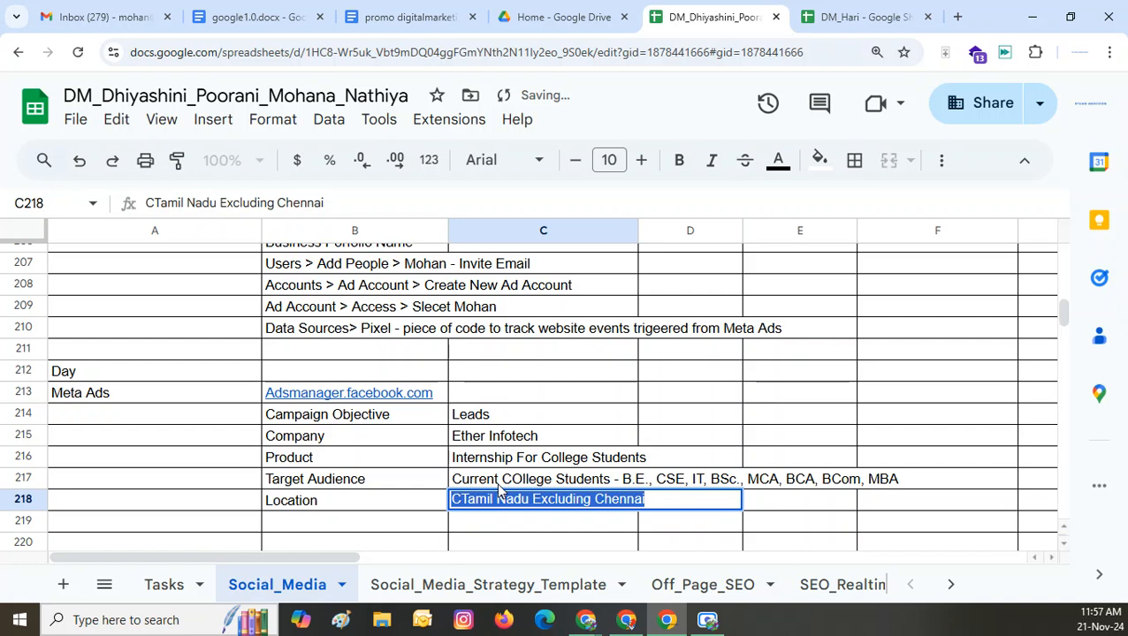
key("Home")
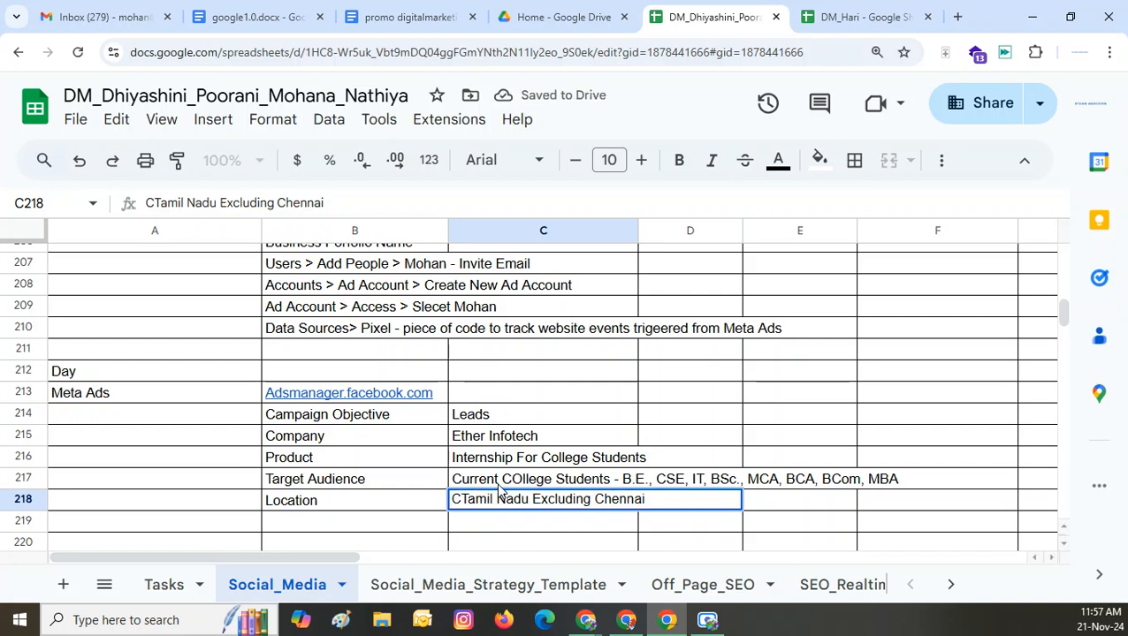
key("Delete")
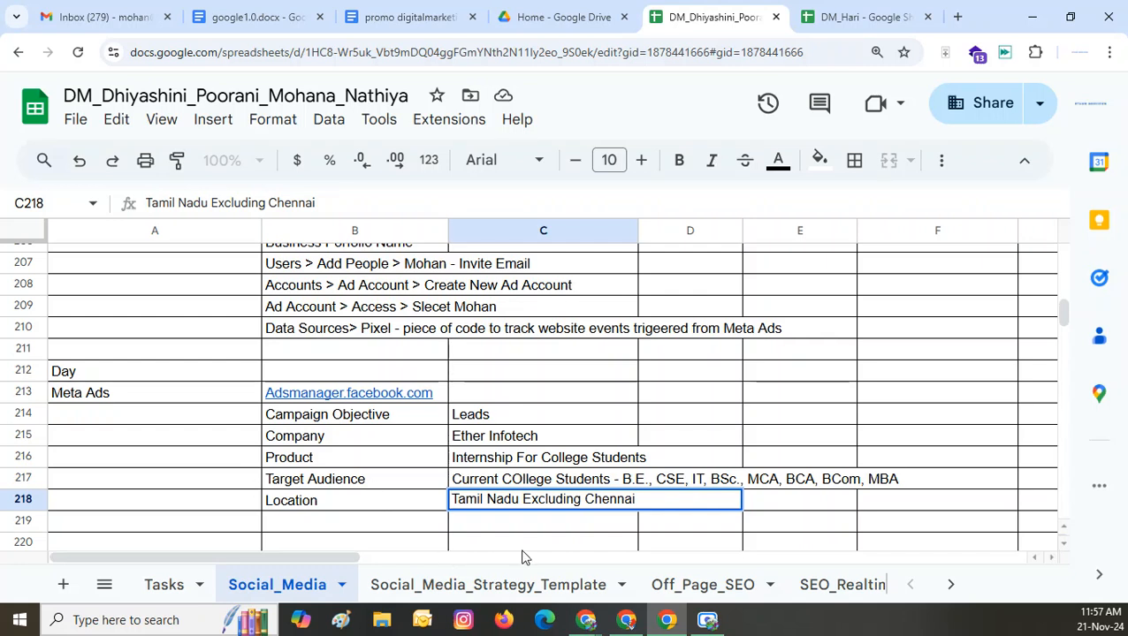
left_click(299, 527)
scroll(431, 463, "down", 2)
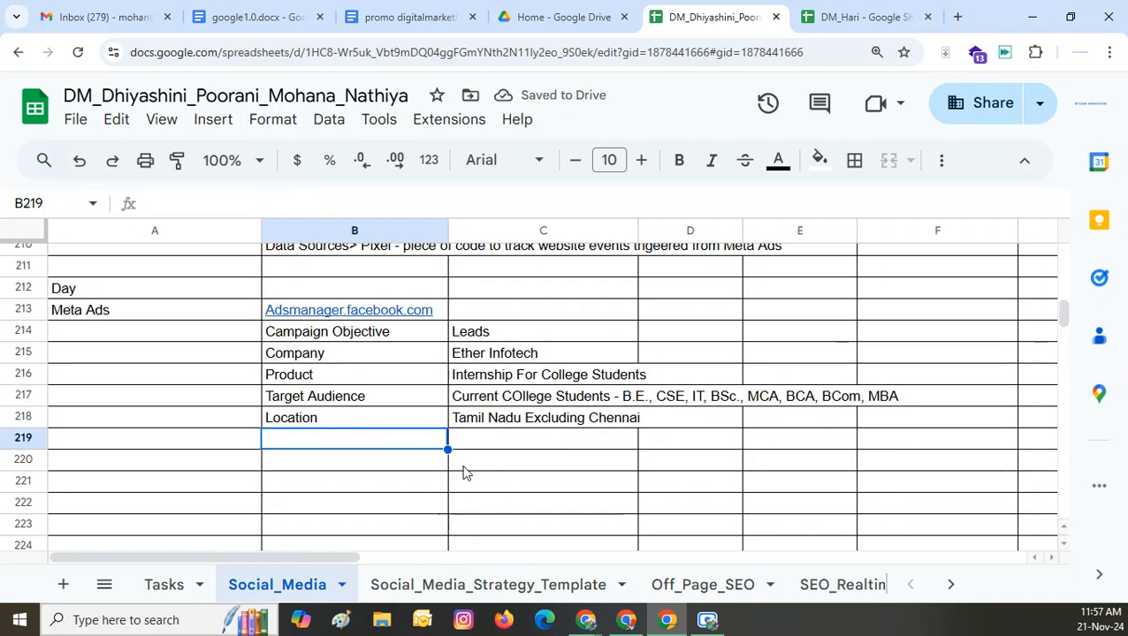
left_click_drag(340, 332, 585, 423)
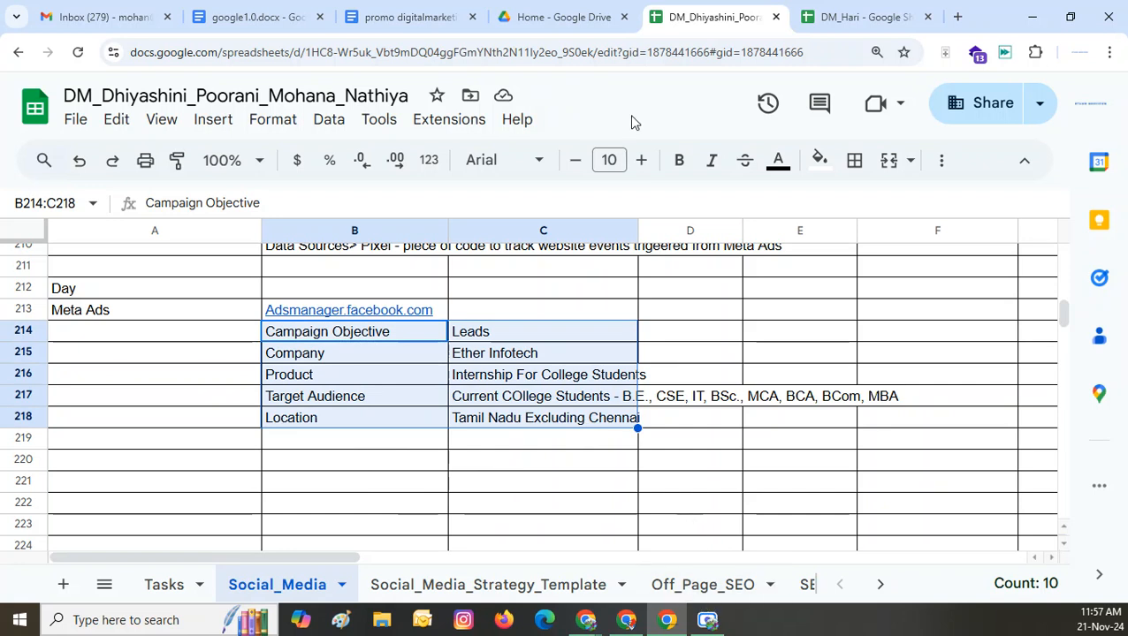
- Switch to Meta Ads Manager and create a new campaign with the Leads objective and the manual leads campaign setup
mouse_move(586, 624)
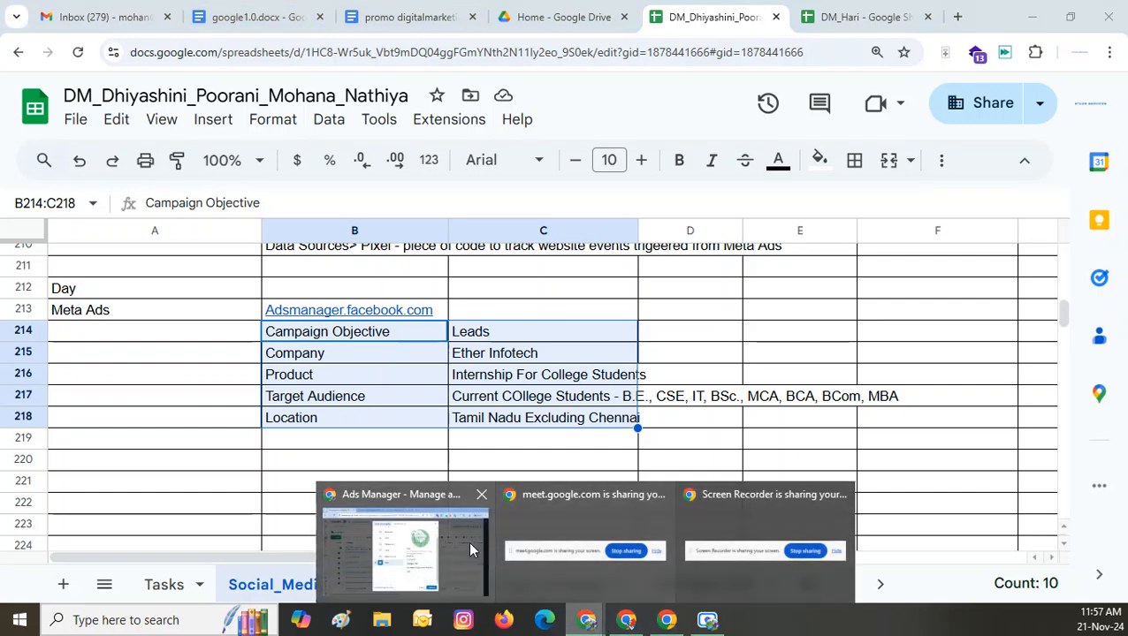
left_click(478, 543)
left_click(480, 299)
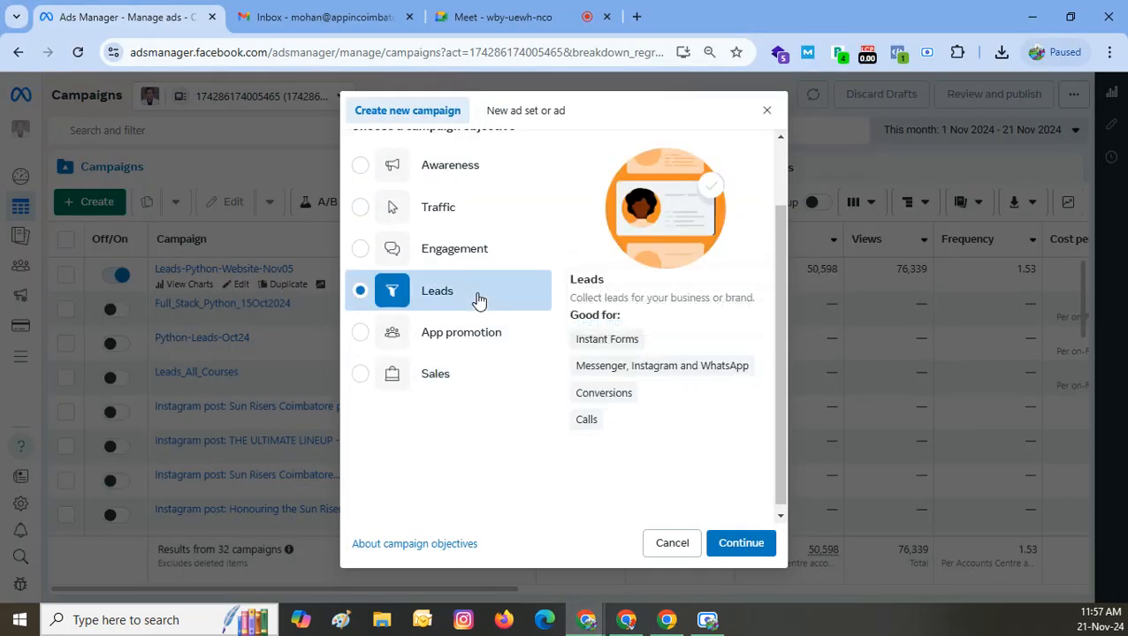
left_click(743, 543)
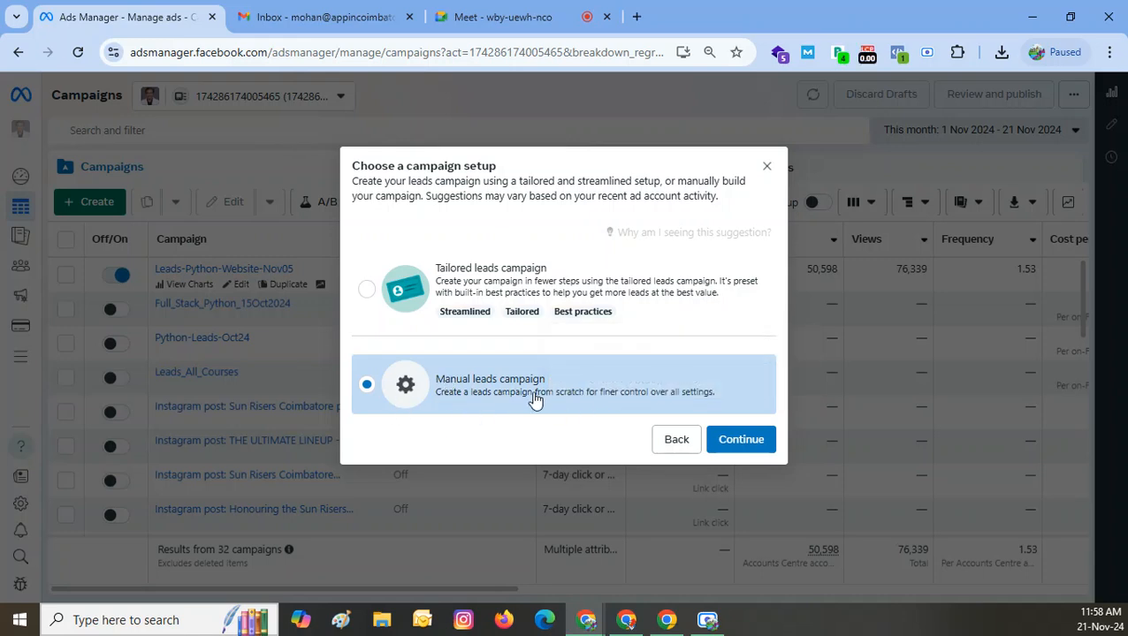
left_click(762, 438)
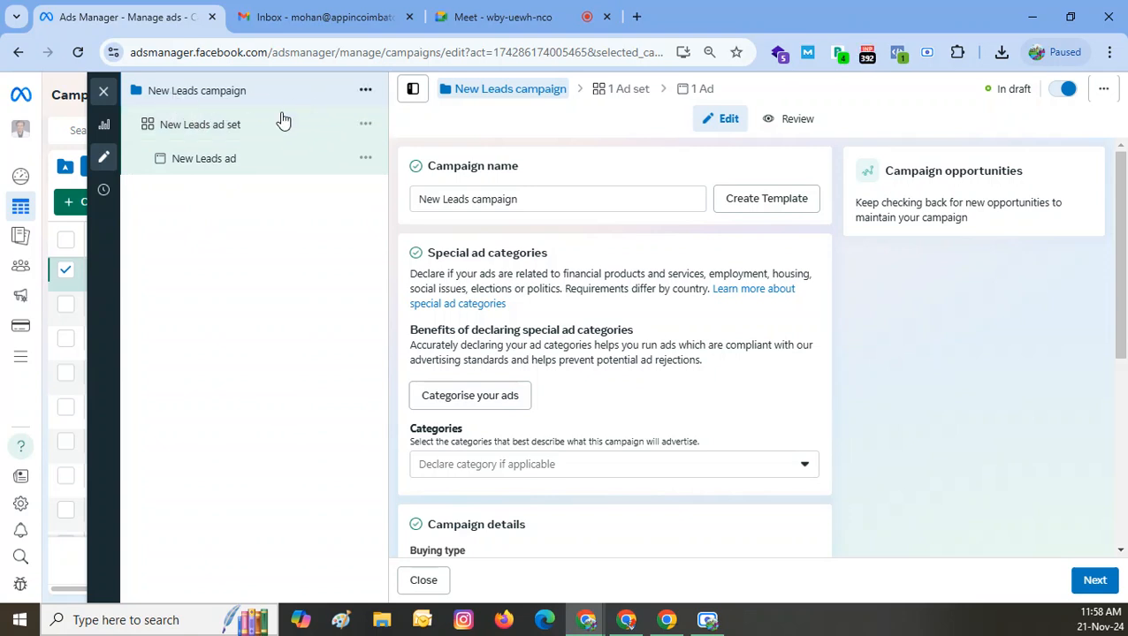
- Rename the new campaign as Leads_Internship_21Nov2024
key("ctrl+plus")
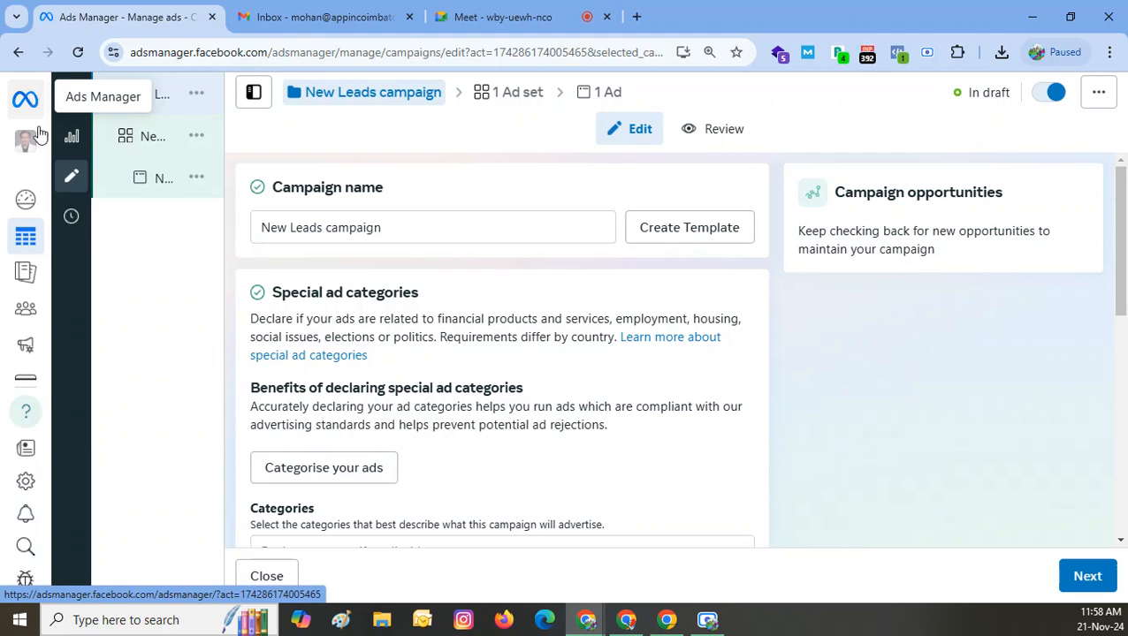
mouse_move(219, 125)
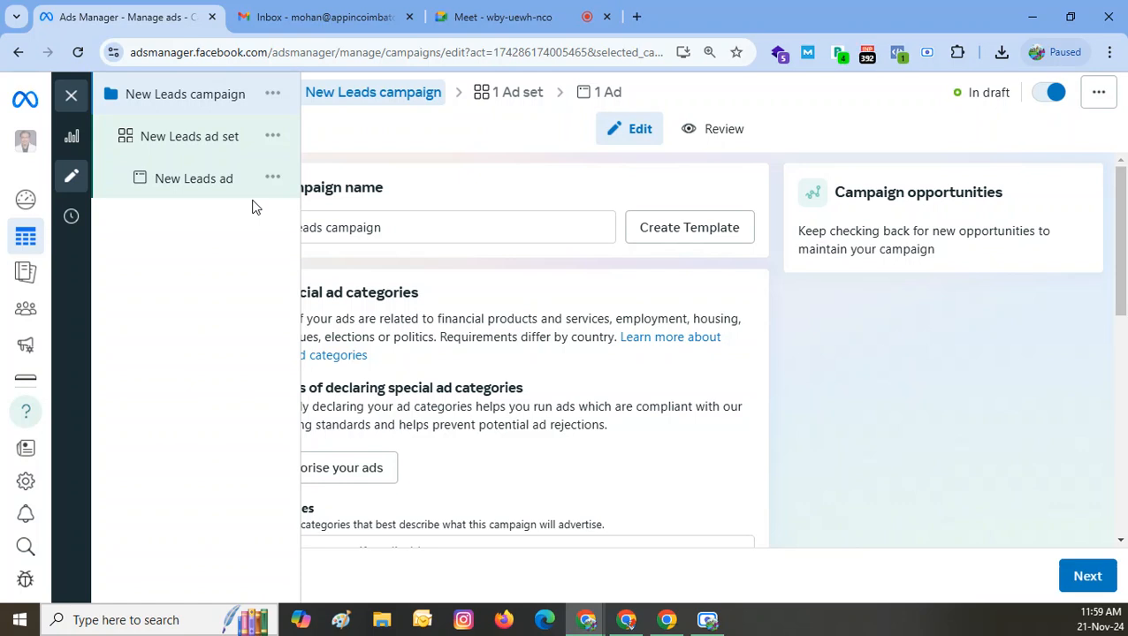
left_click(403, 223)
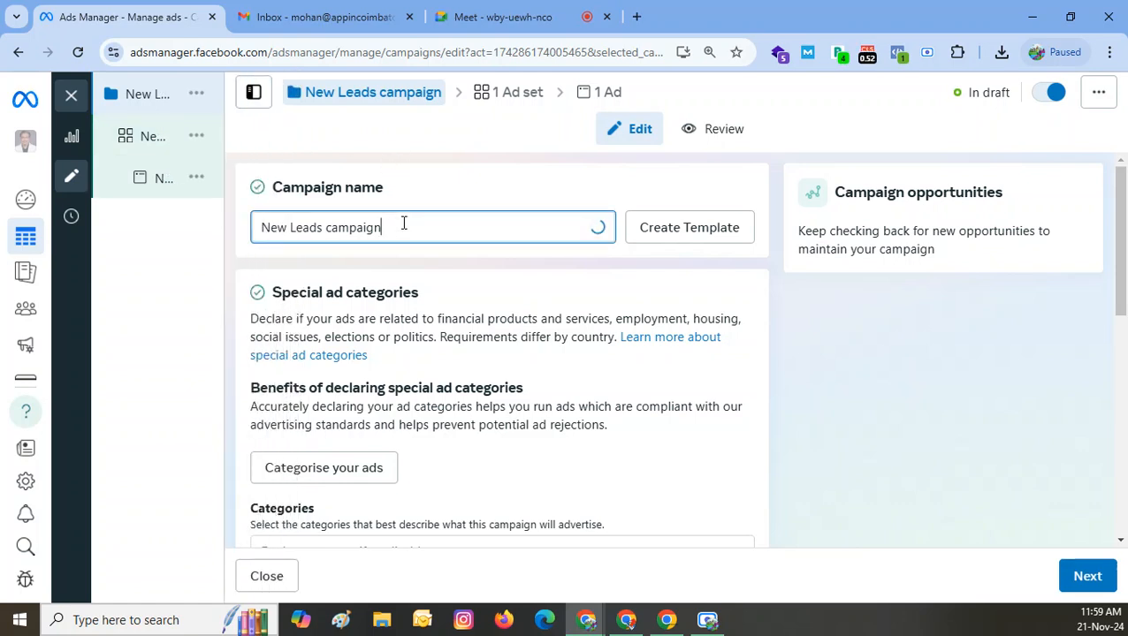
key("ctrl+a")
type("Lead")
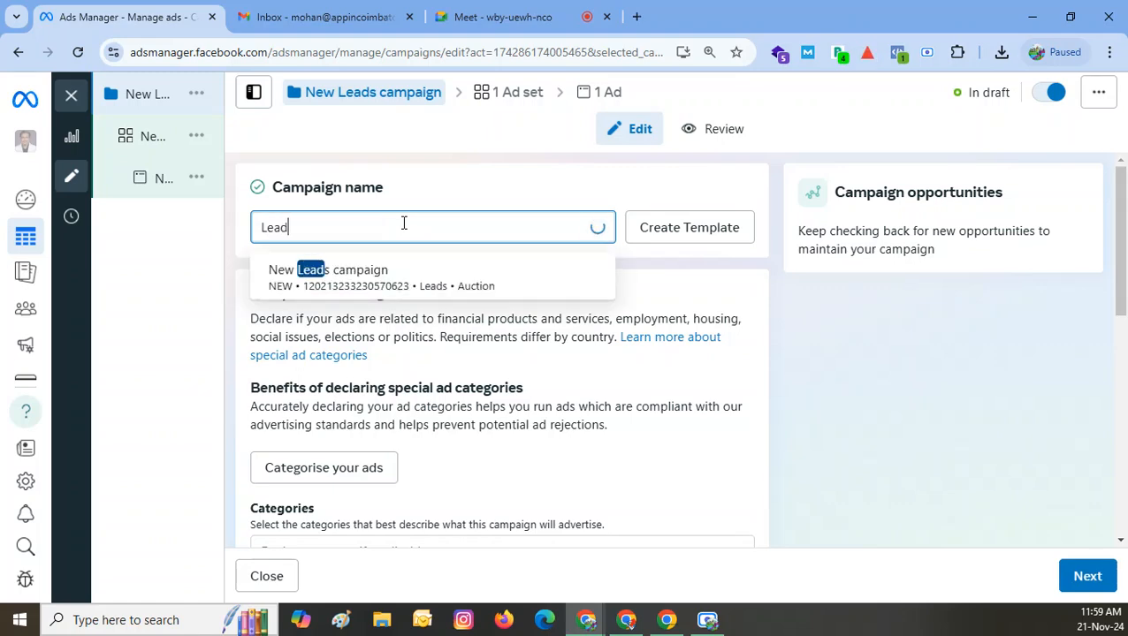
type("s_")
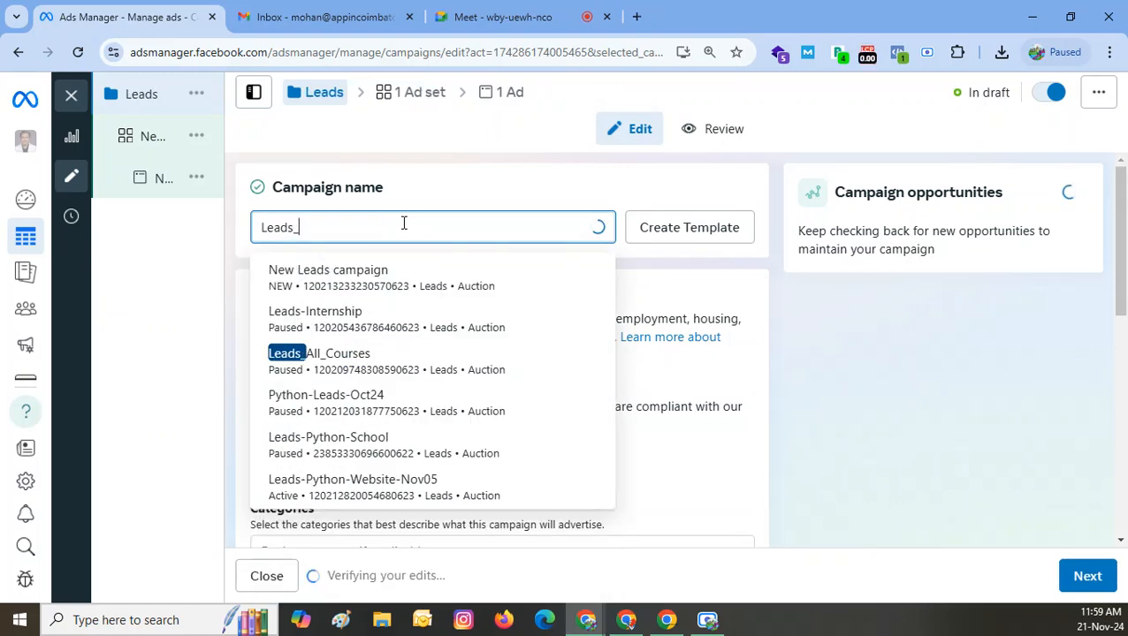
type("Interns")
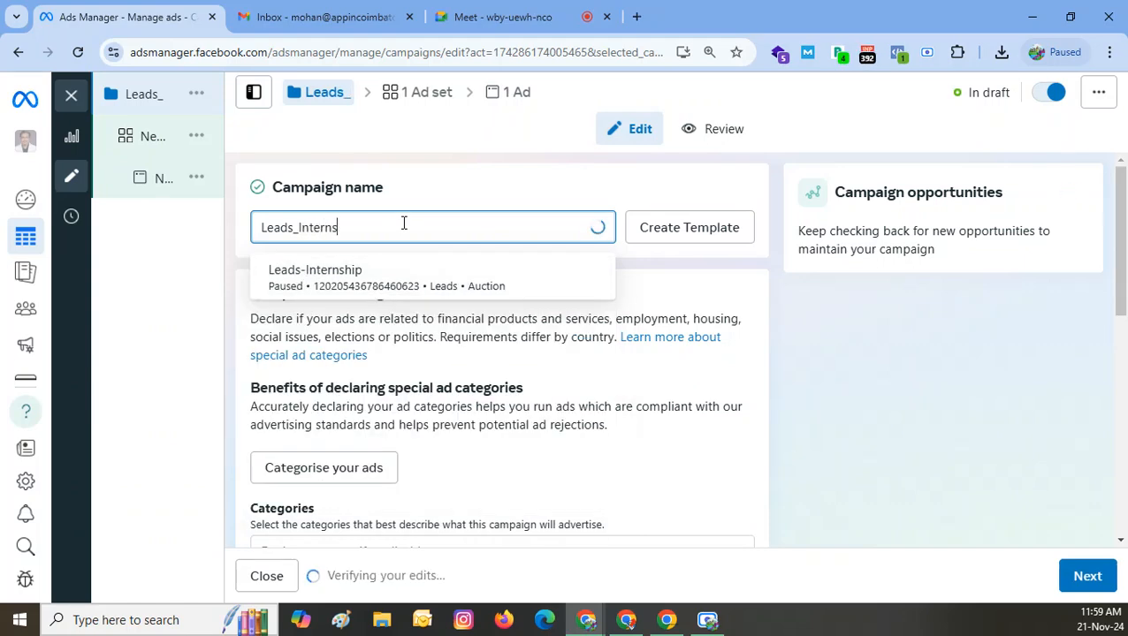
type("hip_")
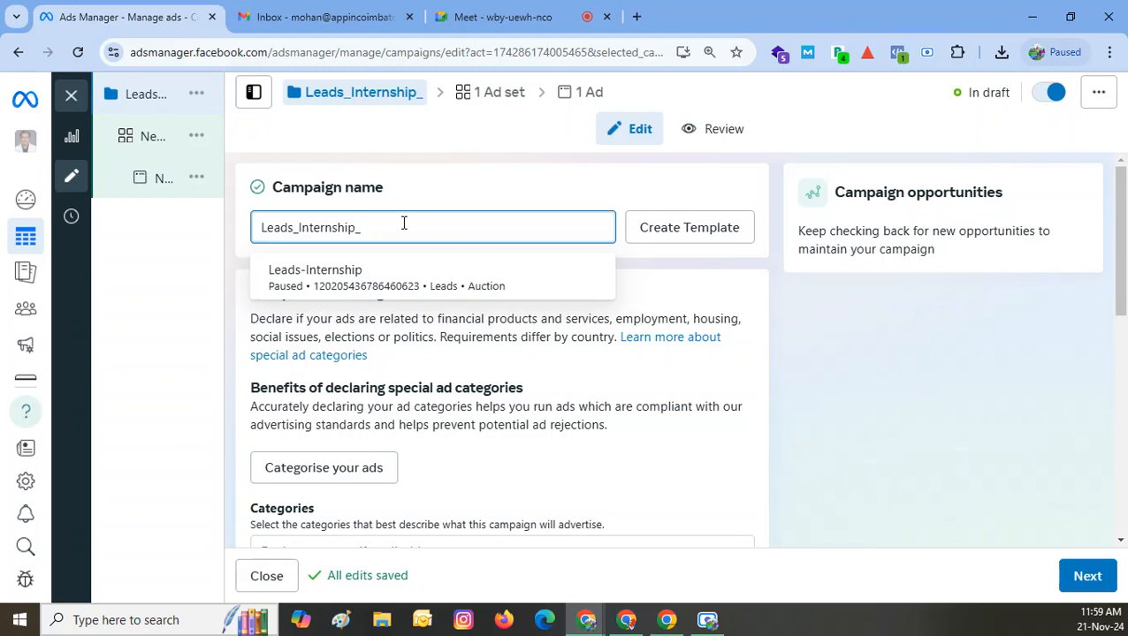
type("21")
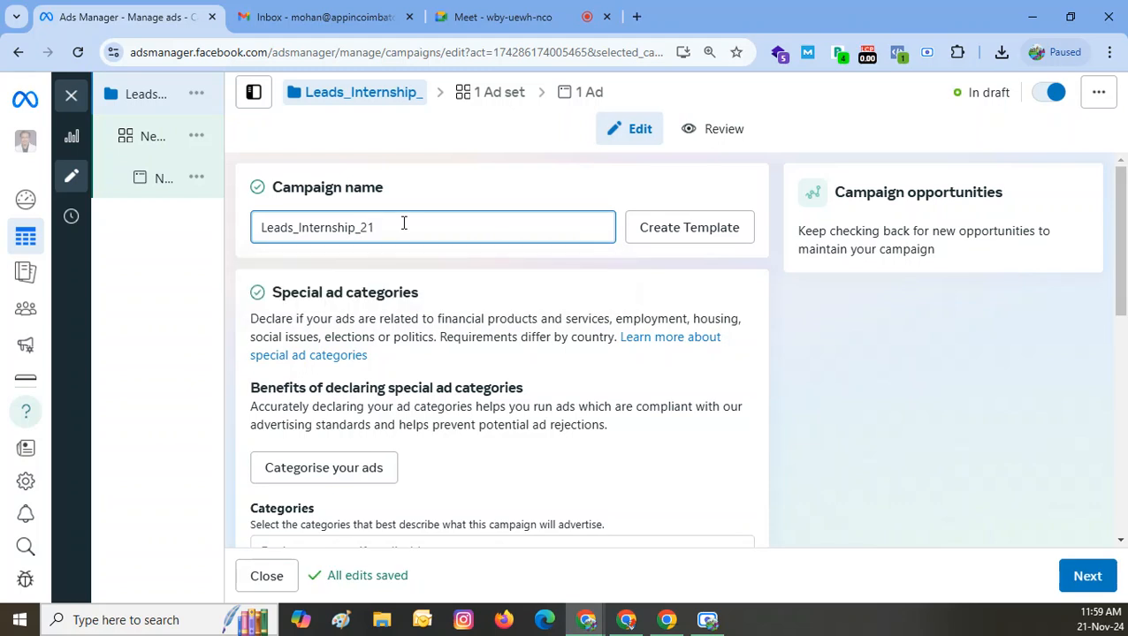
type("Nov24")
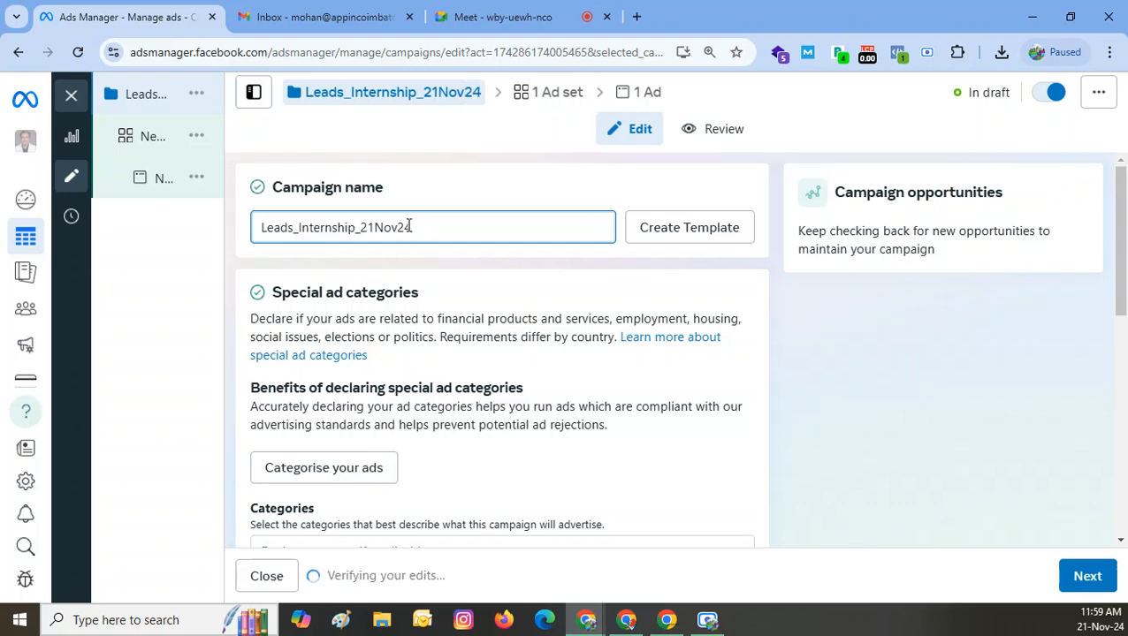
left_click(407, 227)
type("20")
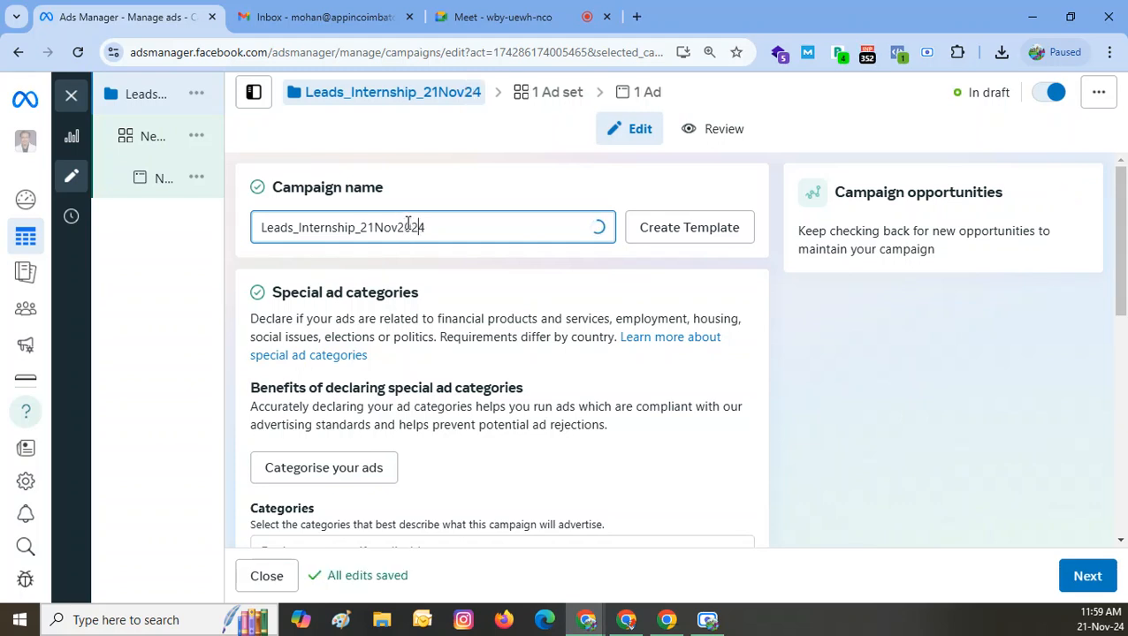
left_click(454, 269)
double_click(447, 227)
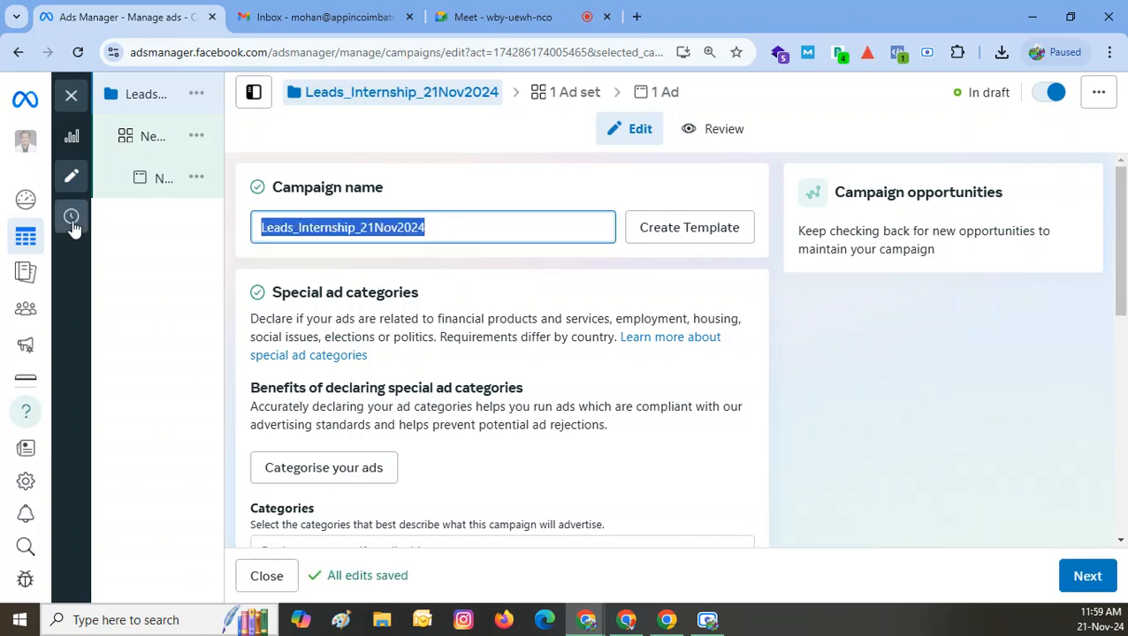
mouse_move(155, 148)
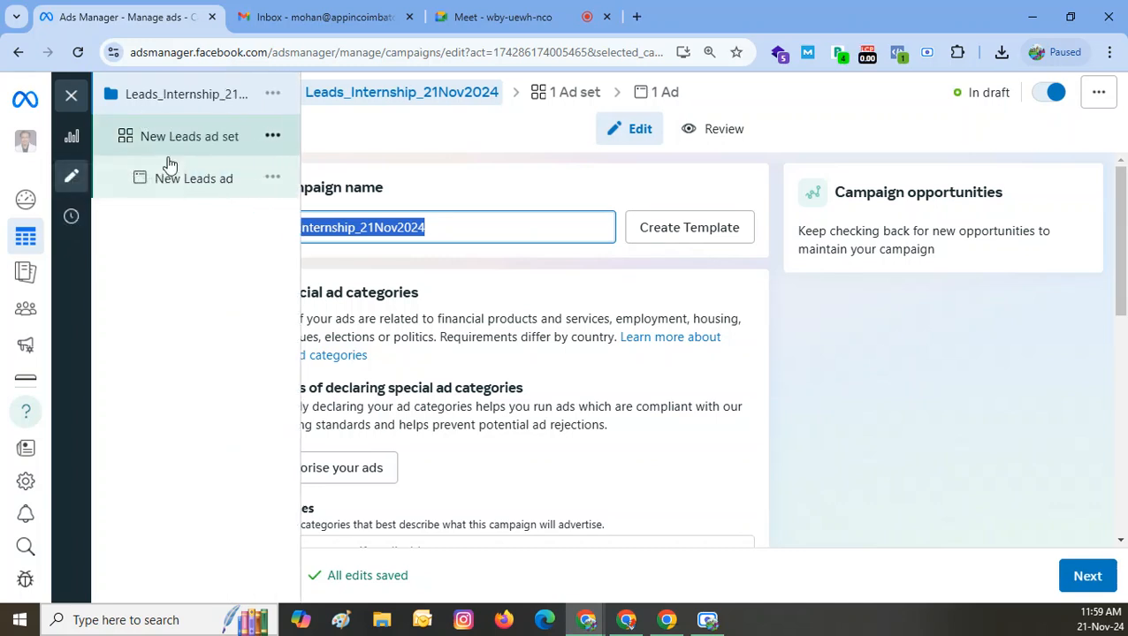
left_click(810, 403)
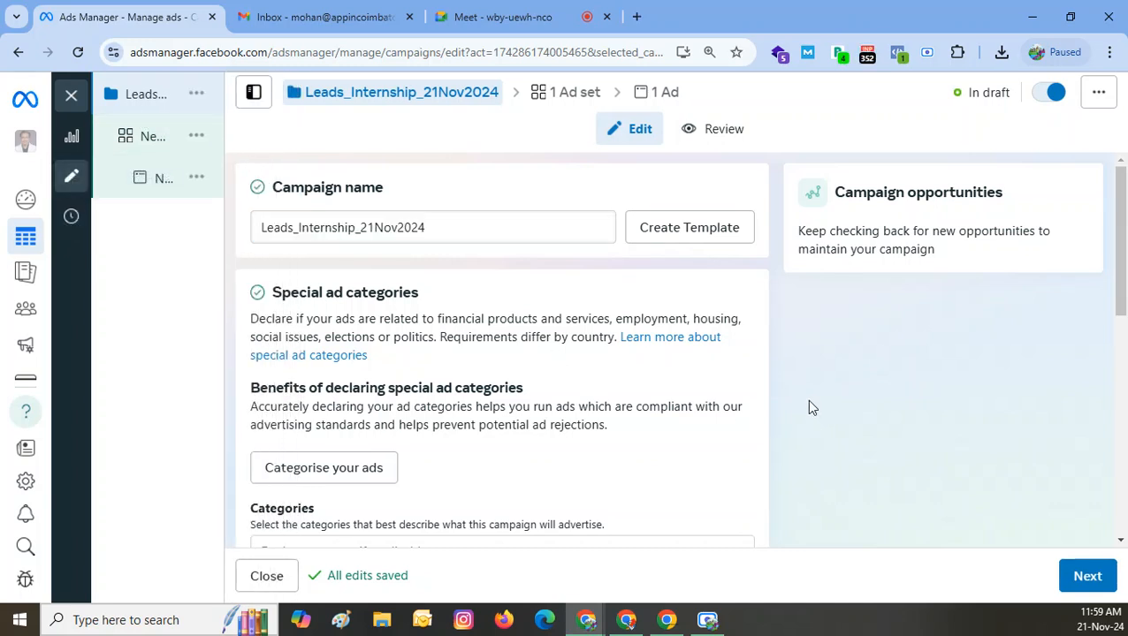
- Examine the special ad category options available for the campaign, such as Employment and Housing, without declaring any
scroll(378, 313, "down", 2)
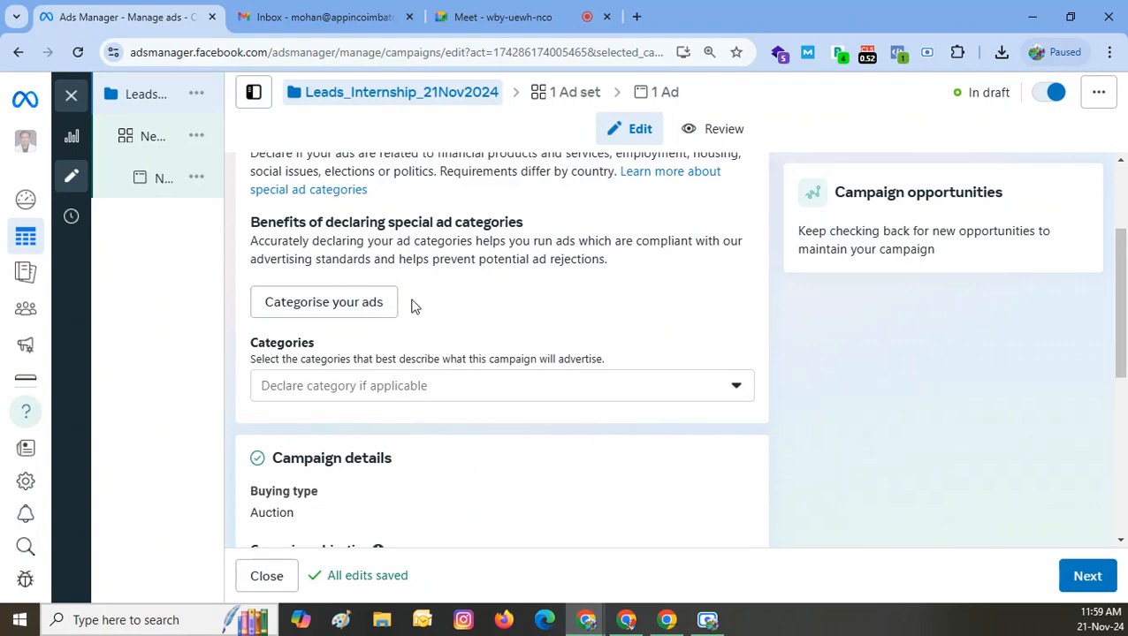
left_click(404, 389)
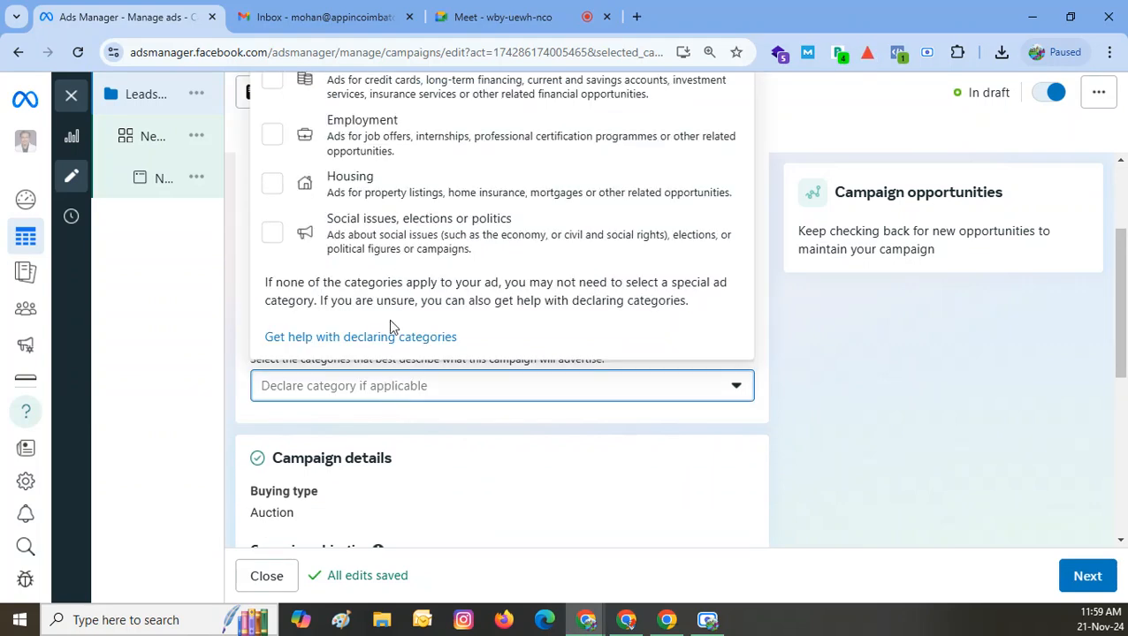
scroll(769, 292, "up", 2)
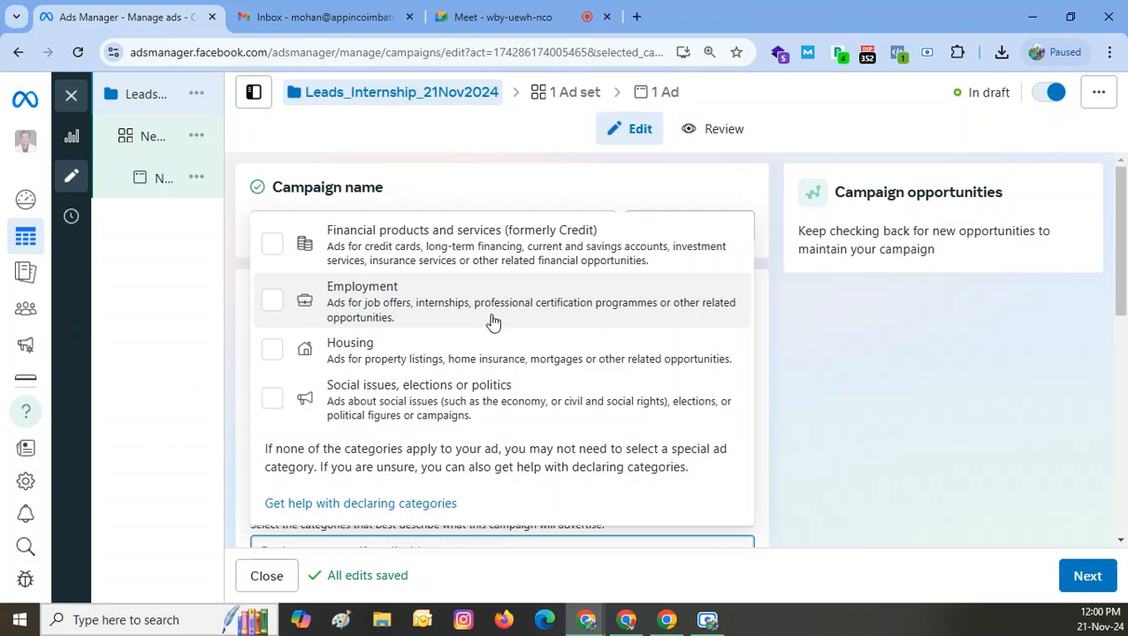
left_click(826, 357)
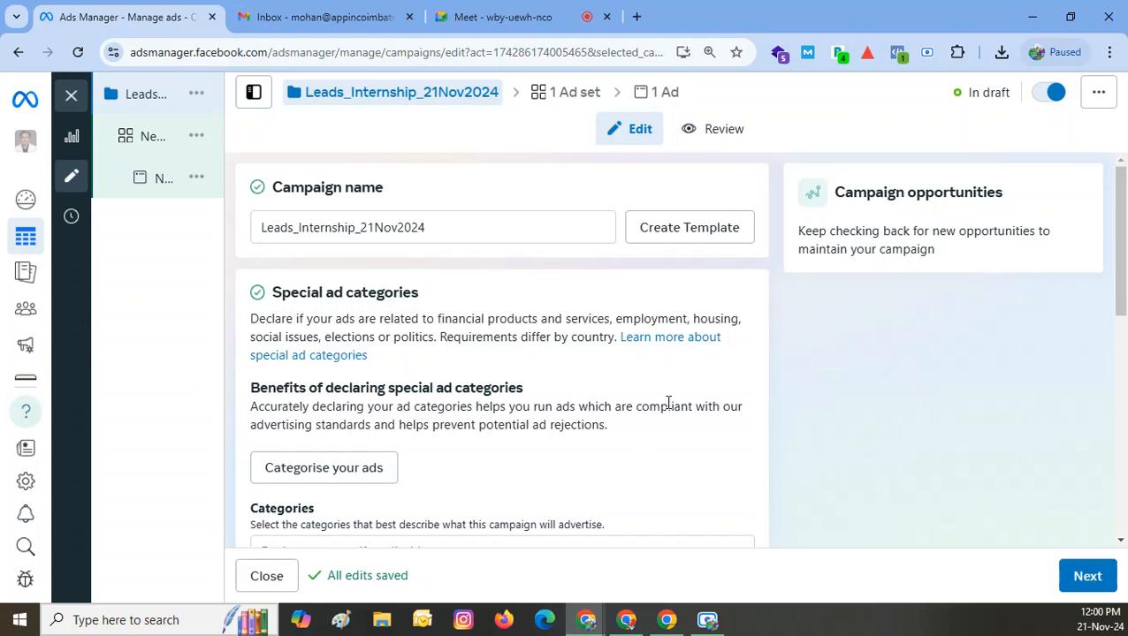
scroll(668, 403, "down", 3)
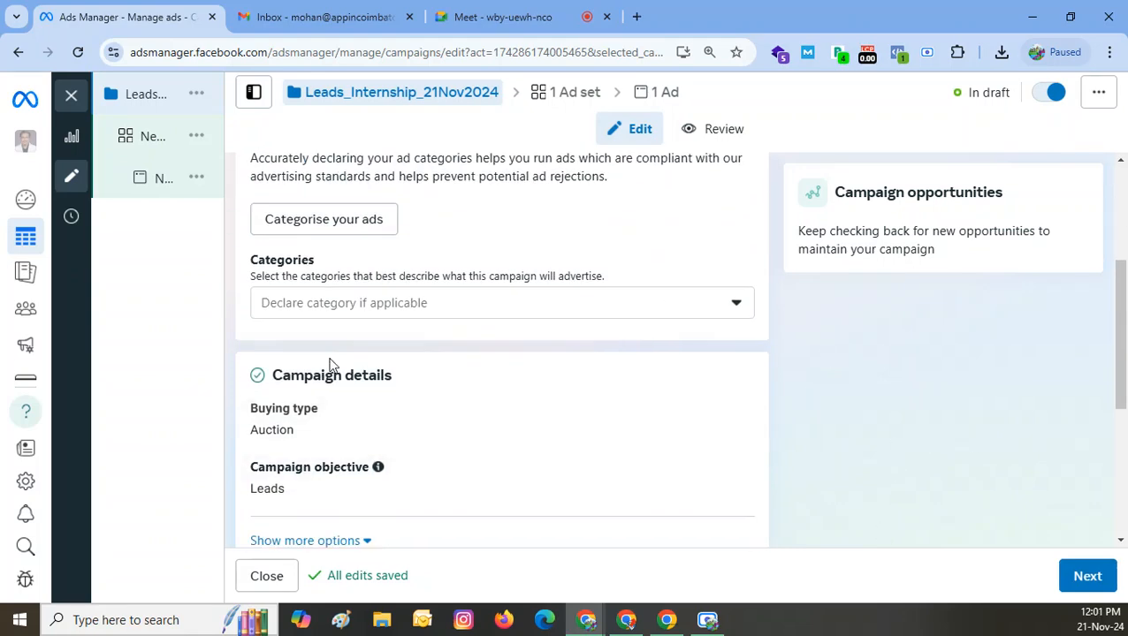
left_click(334, 313)
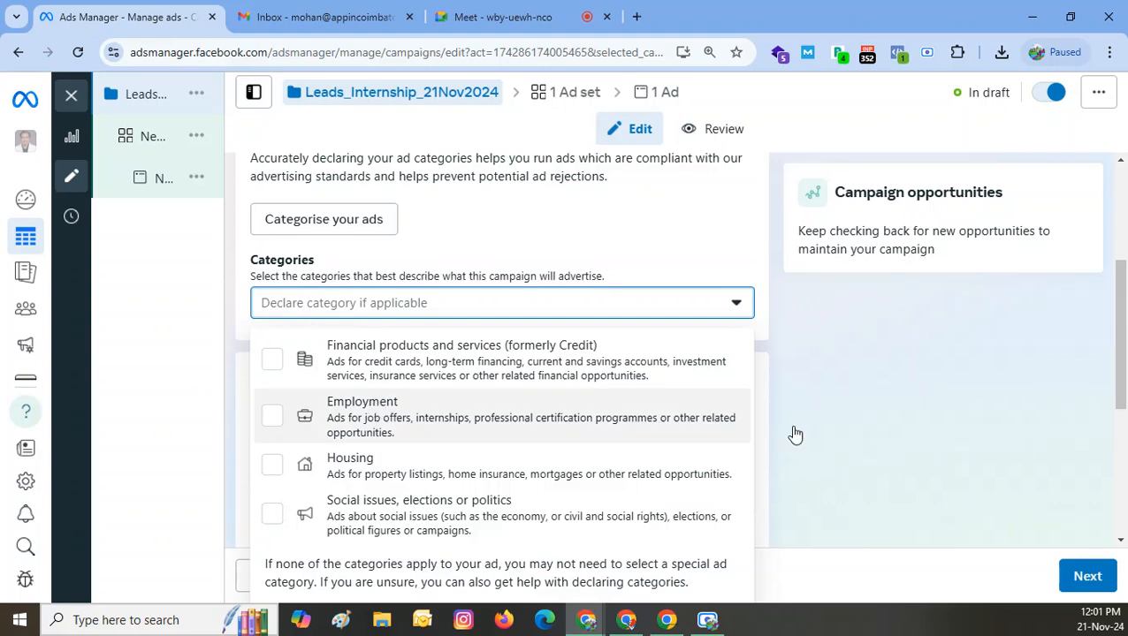
- Close the special ad category list and expand the additional campaign details options to review the campaign spending limit
left_click(942, 409)
scroll(899, 410, "down", 2)
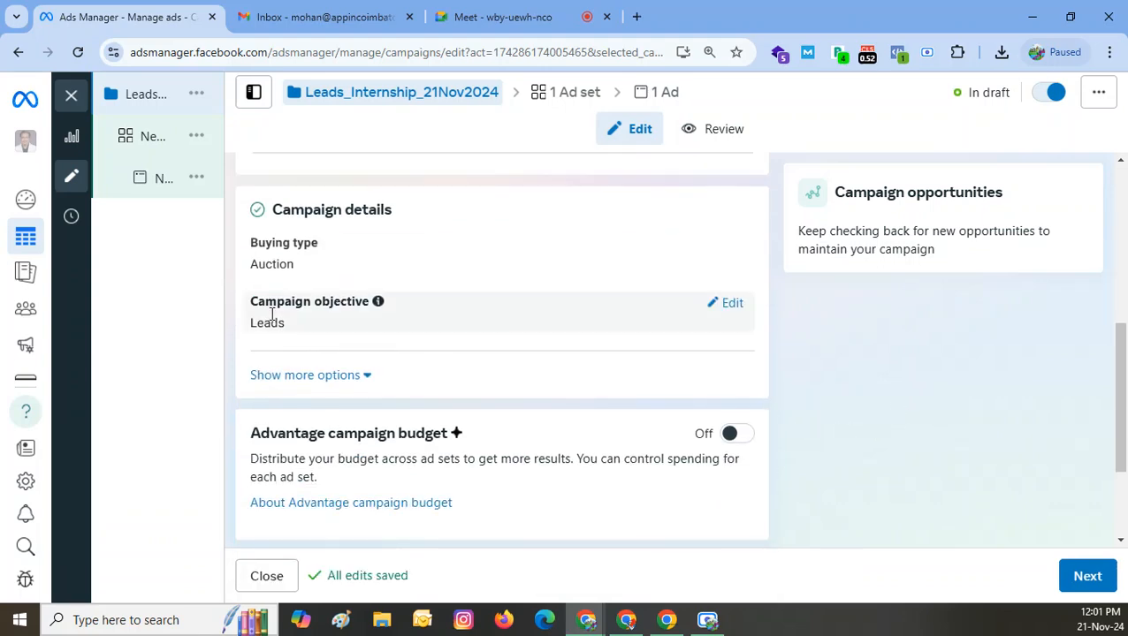
mouse_move(168, 131)
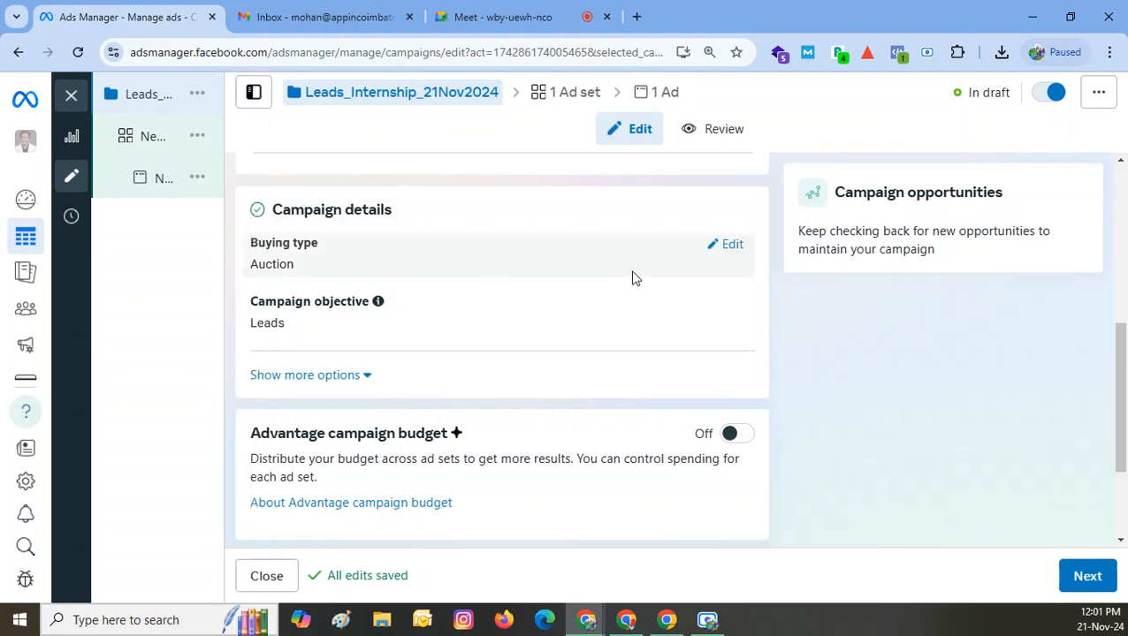
left_click(324, 377)
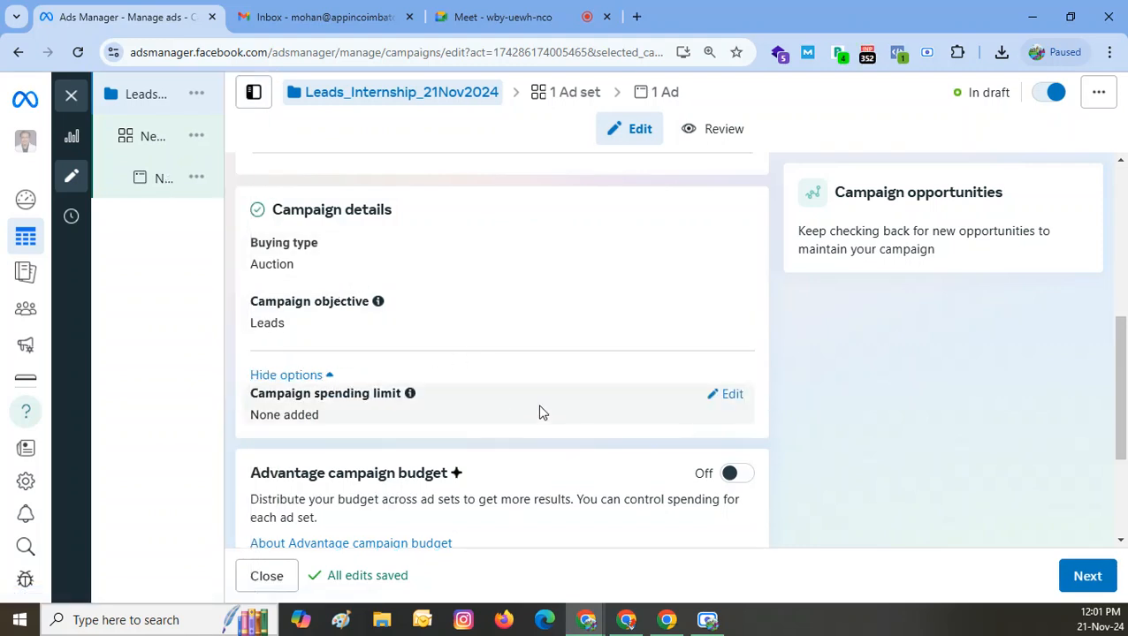
scroll(542, 413, "down", 1)
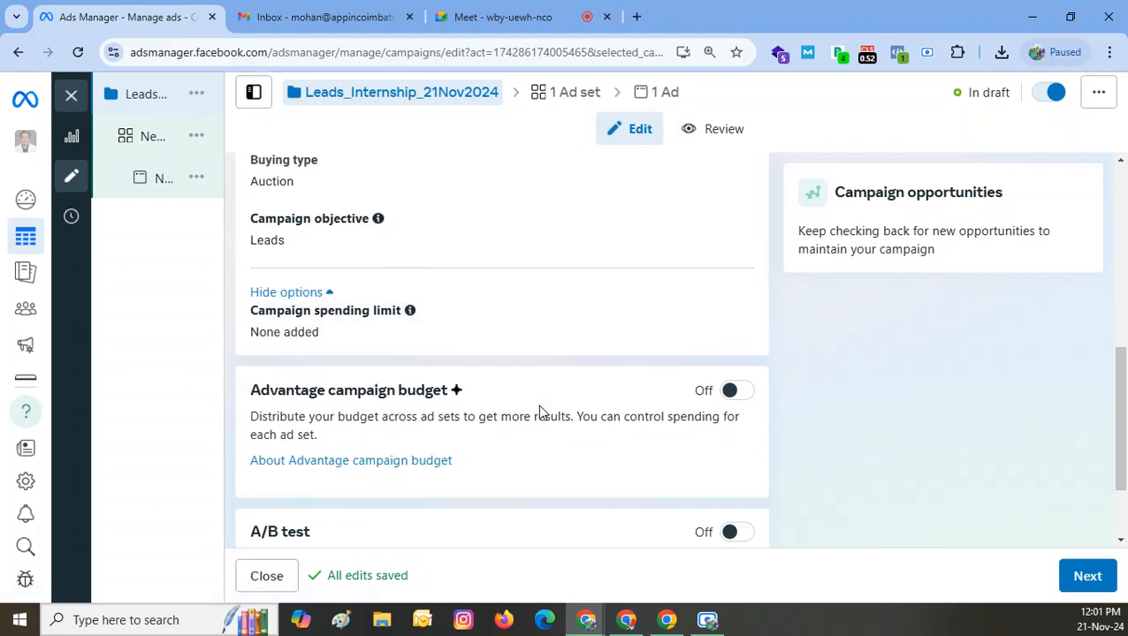
mouse_move(411, 312)
scroll(478, 433, "down", 1)
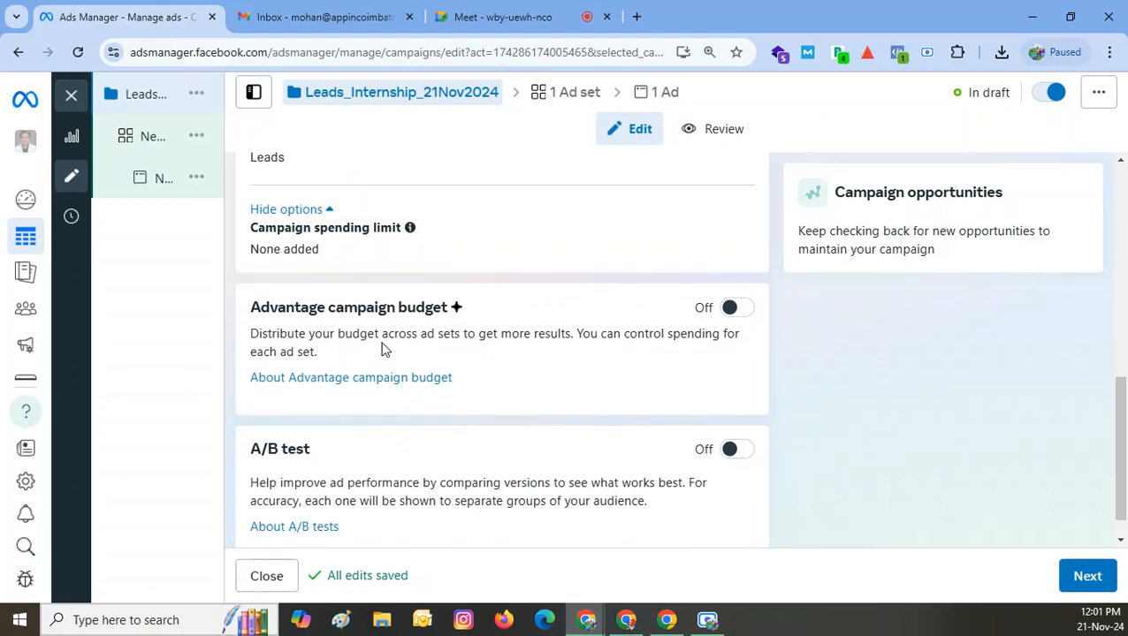
- Turn on Advantage campaign budget to examine its daily budget setting, and switch it back off
left_click(738, 311)
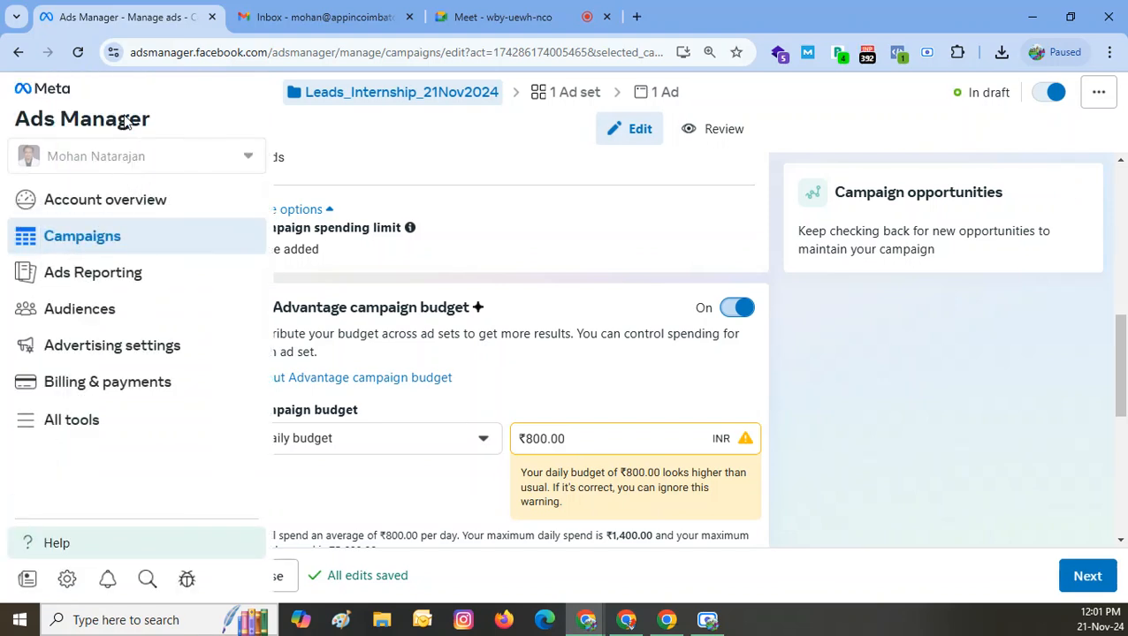
mouse_move(160, 101)
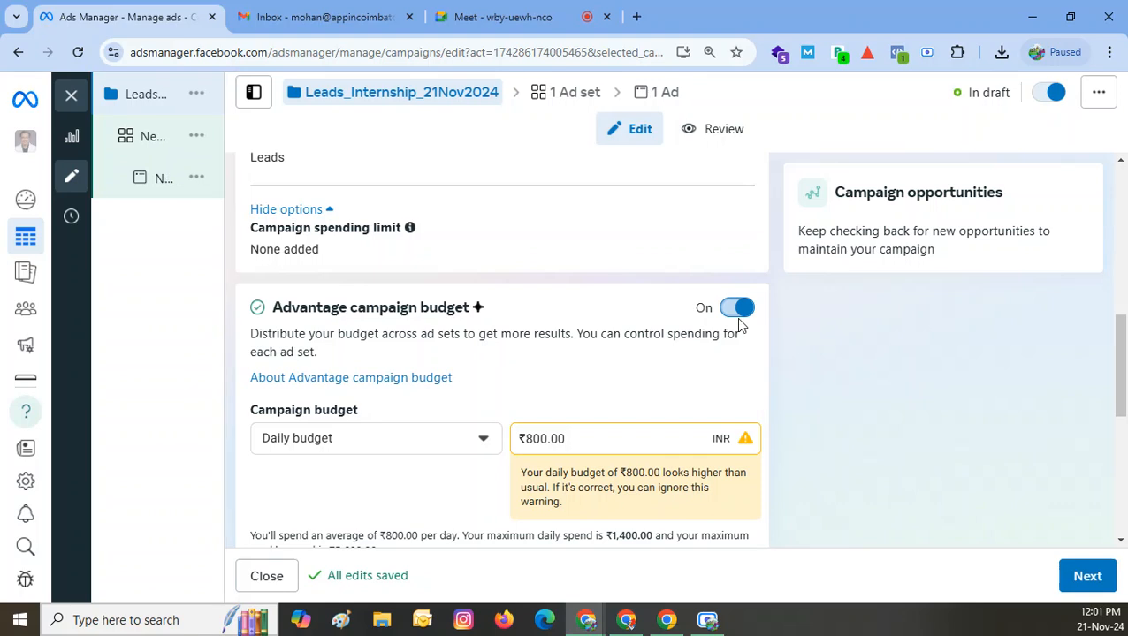
left_click(571, 439)
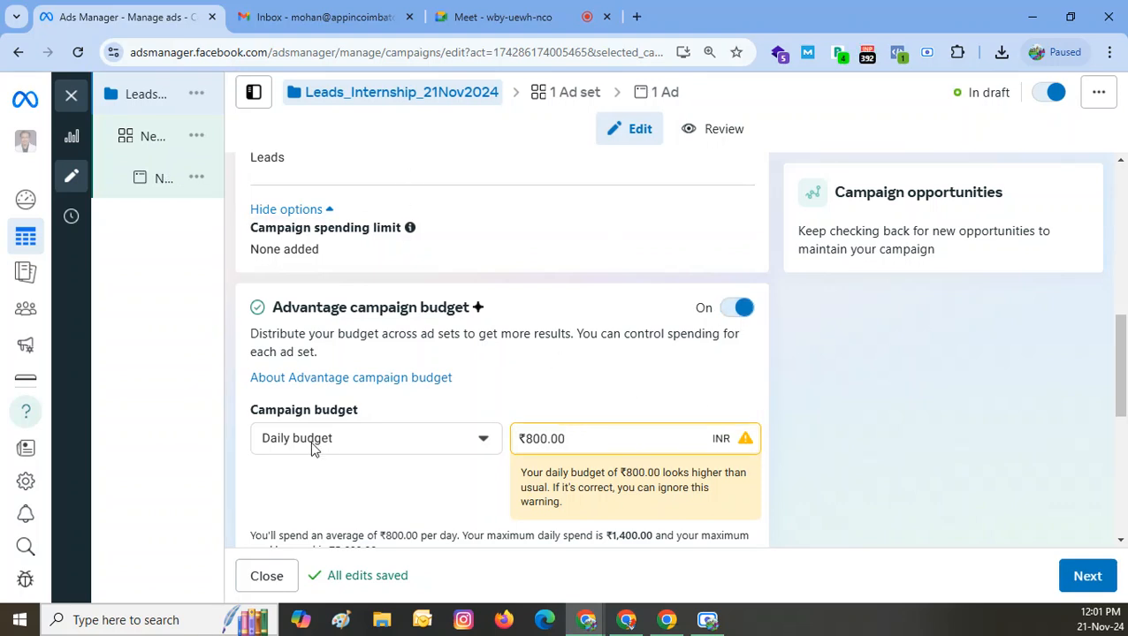
mouse_move(153, 145)
left_click(733, 308)
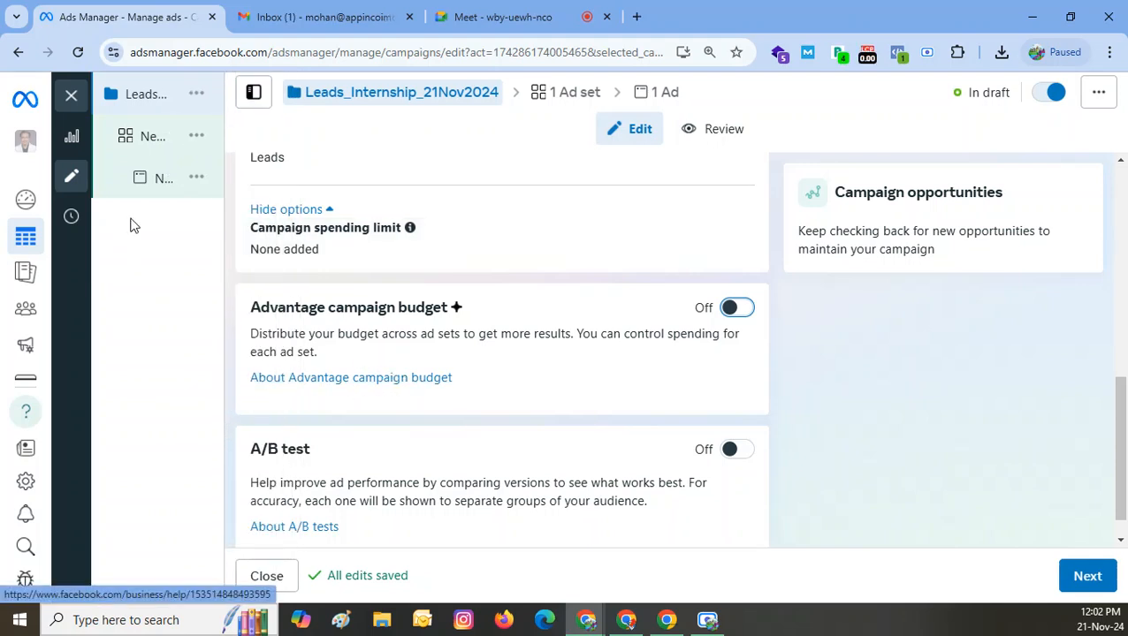
mouse_move(157, 225)
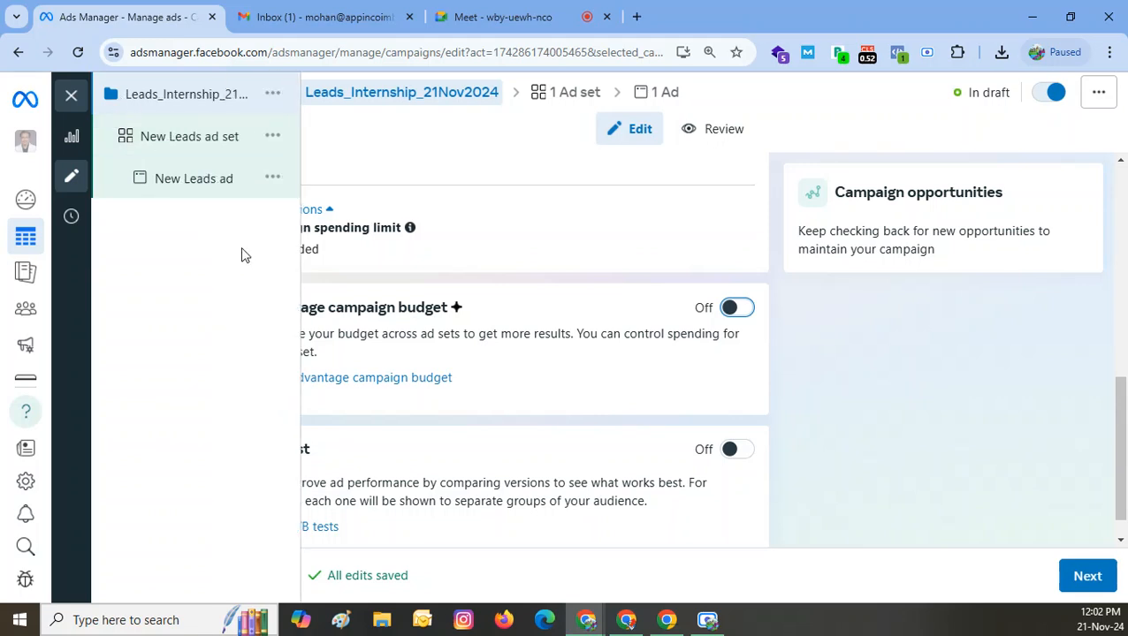
mouse_move(175, 150)
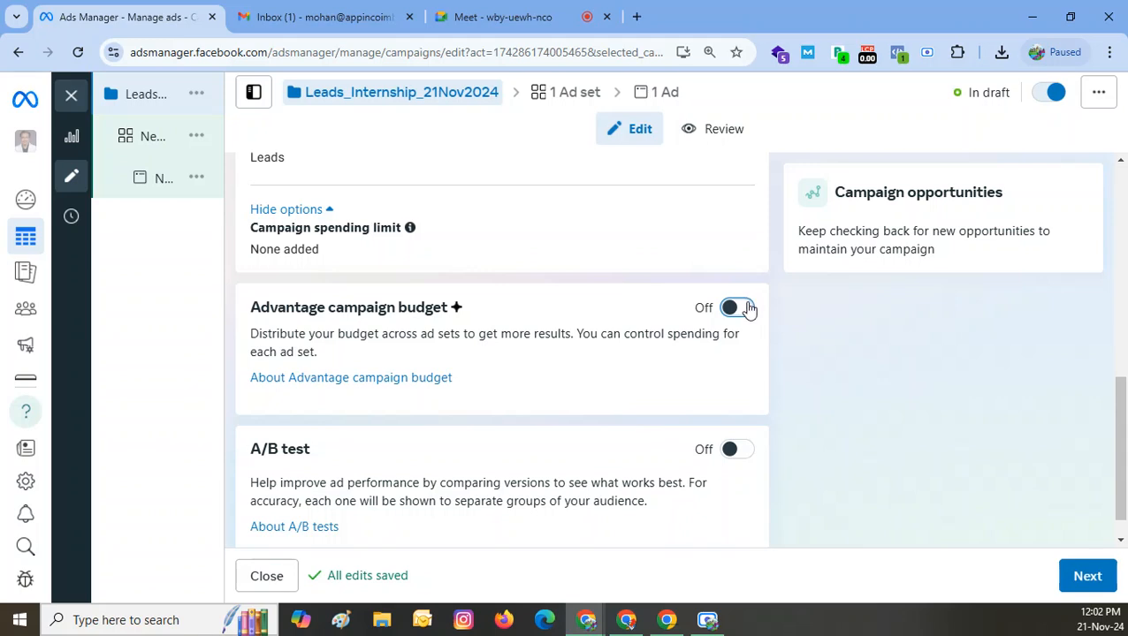
mouse_move(193, 315)
- Turn on the A/B test to examine its test variable, duration and winner options, and switch it back off
scroll(792, 413, "down", 1)
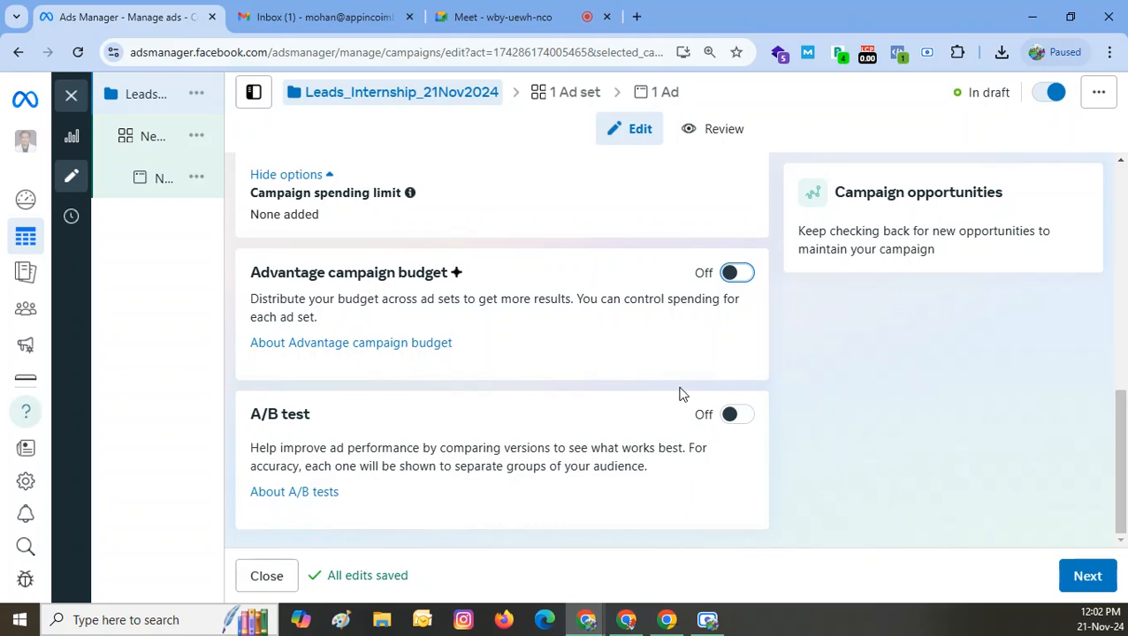
left_click(741, 419)
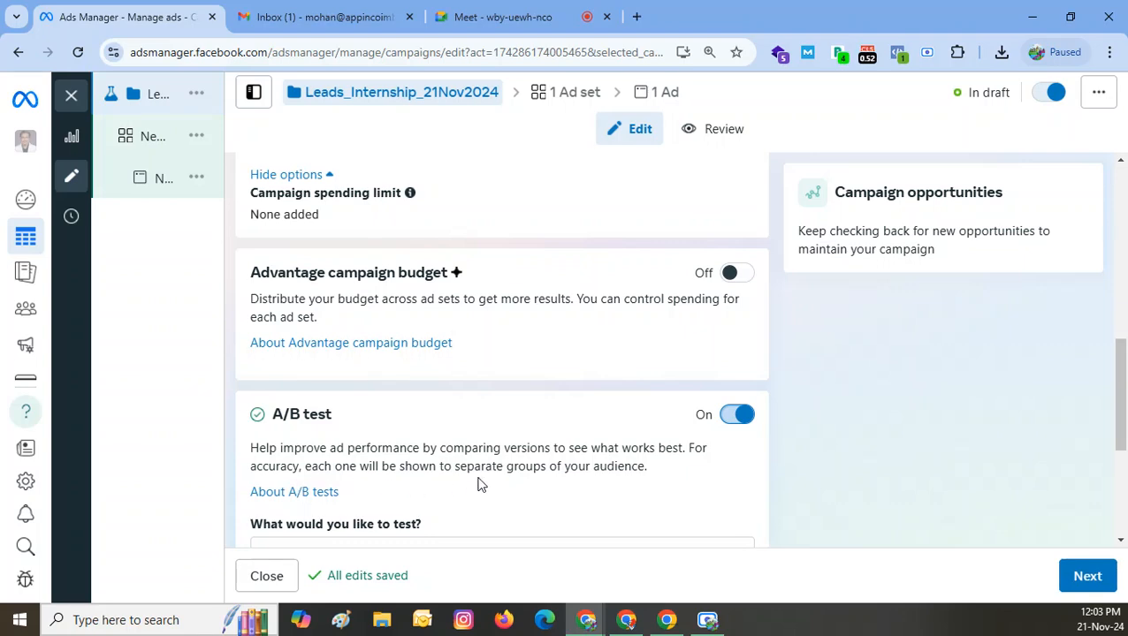
scroll(597, 474, "down", 3)
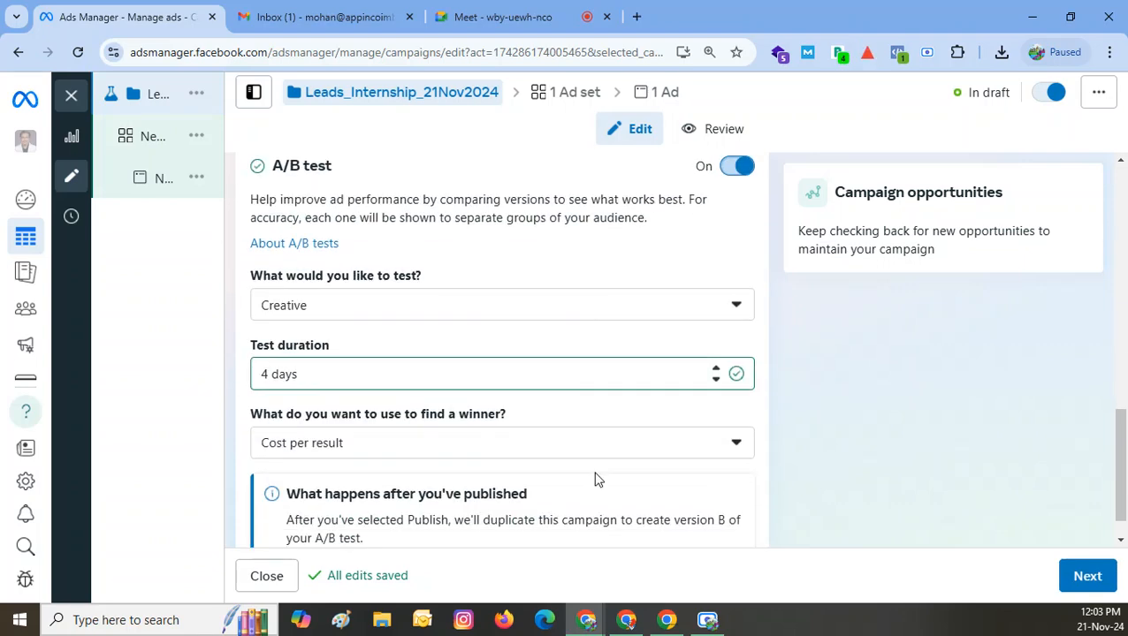
scroll(727, 345, "up", 2)
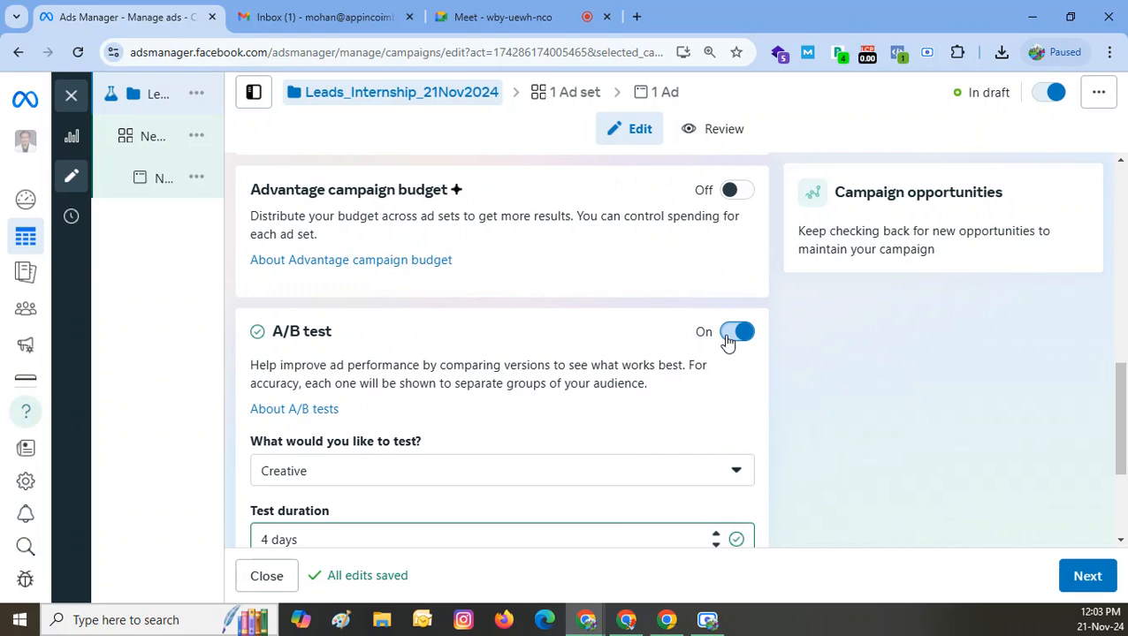
left_click(725, 336)
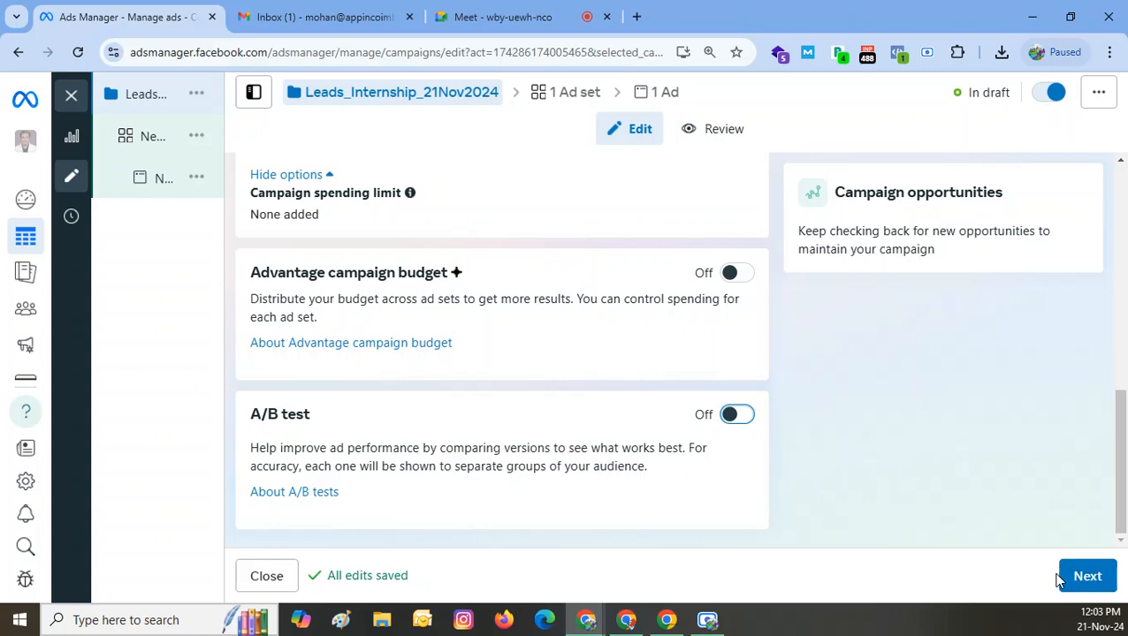
- Continue to the ad set level and rename the ad set as Leads_Internship_21Nov2024
left_click(1090, 578)
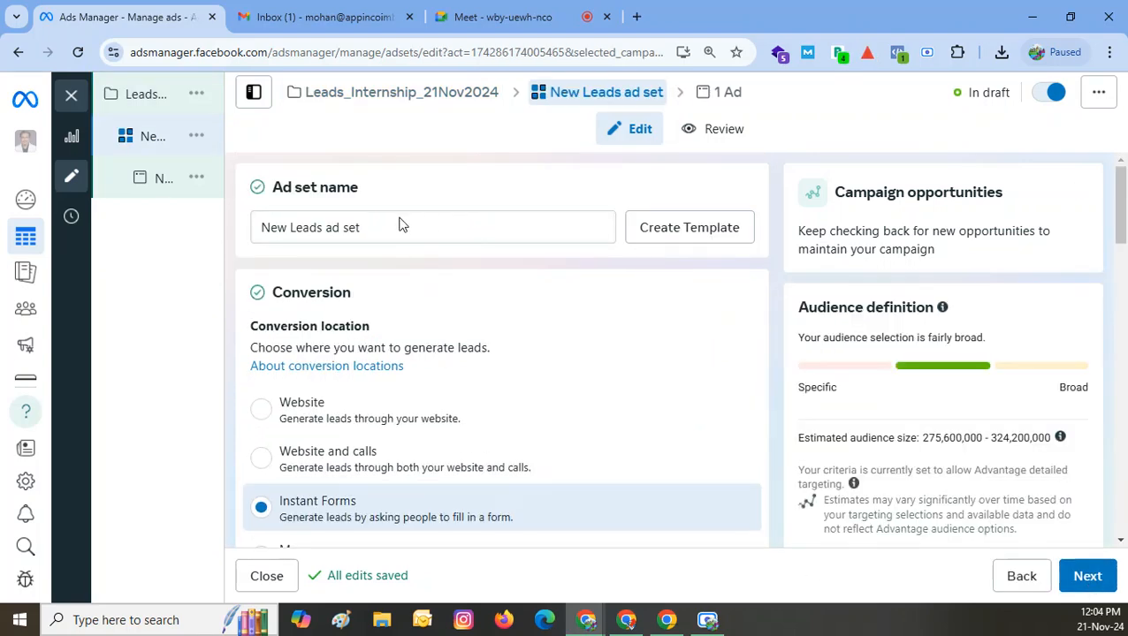
triple_click(401, 230)
type("Leads_Internship_21Nov2024")
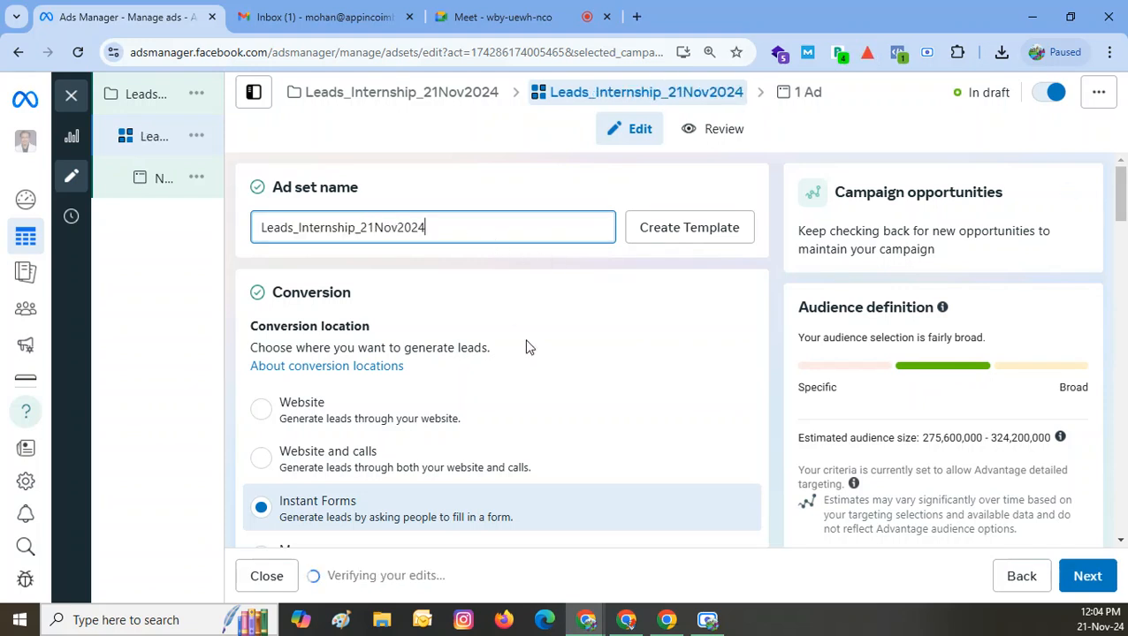
- Examine the ad set's conversion location choices, such as Website, Instant Forms, Messenger and WhatsApp, and the Facebook Page selection
scroll(604, 382, "down", 1)
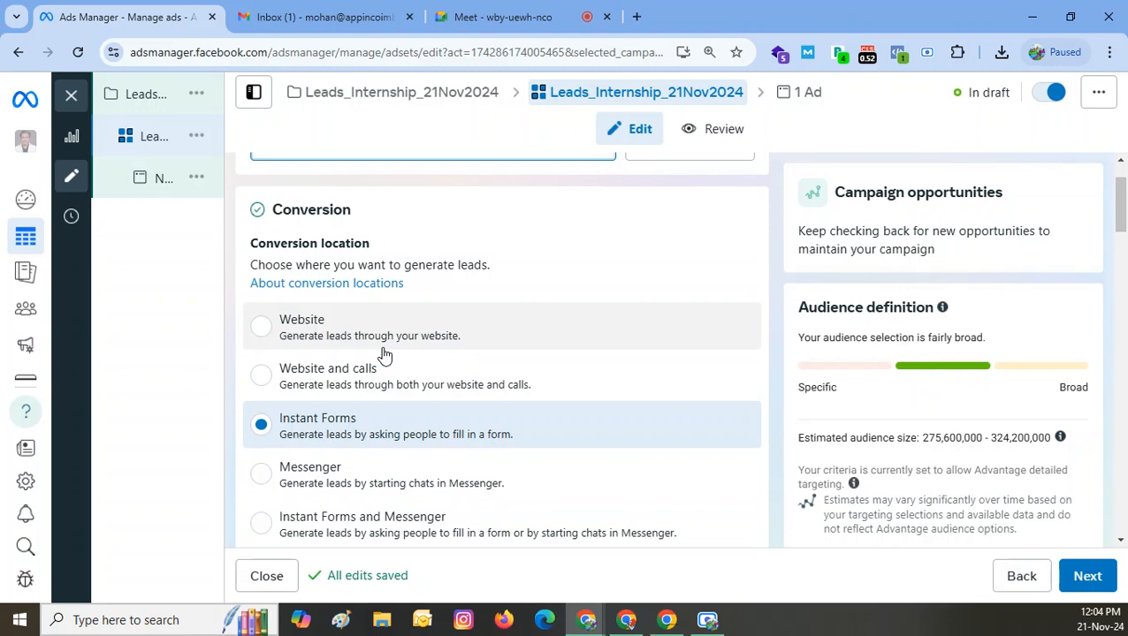
scroll(410, 410, "down", 1)
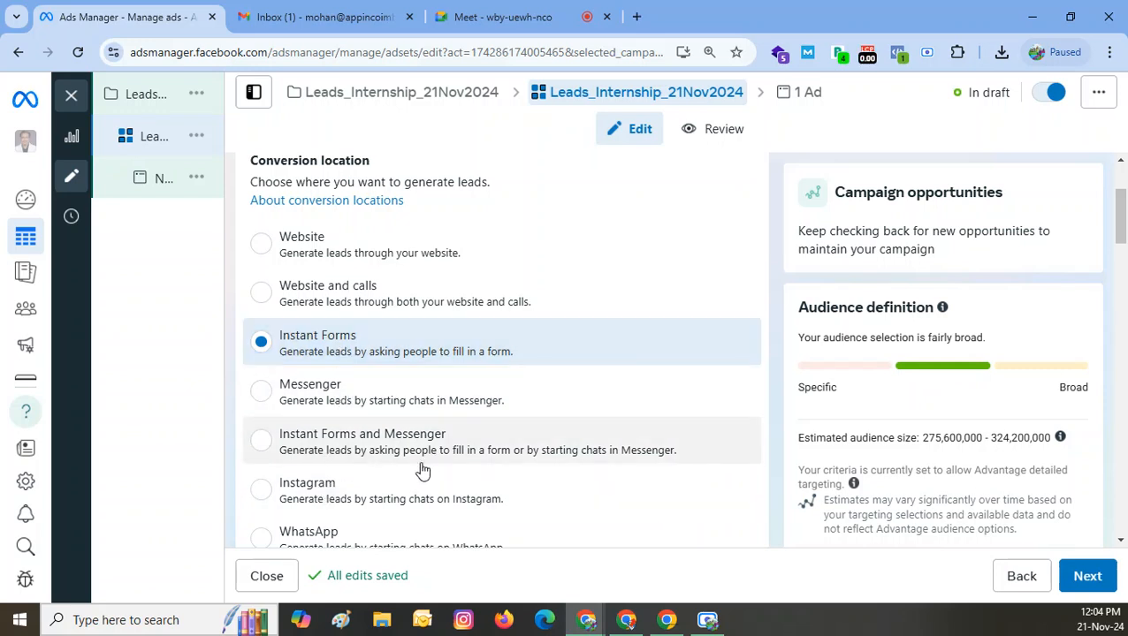
scroll(347, 511, "down", 1)
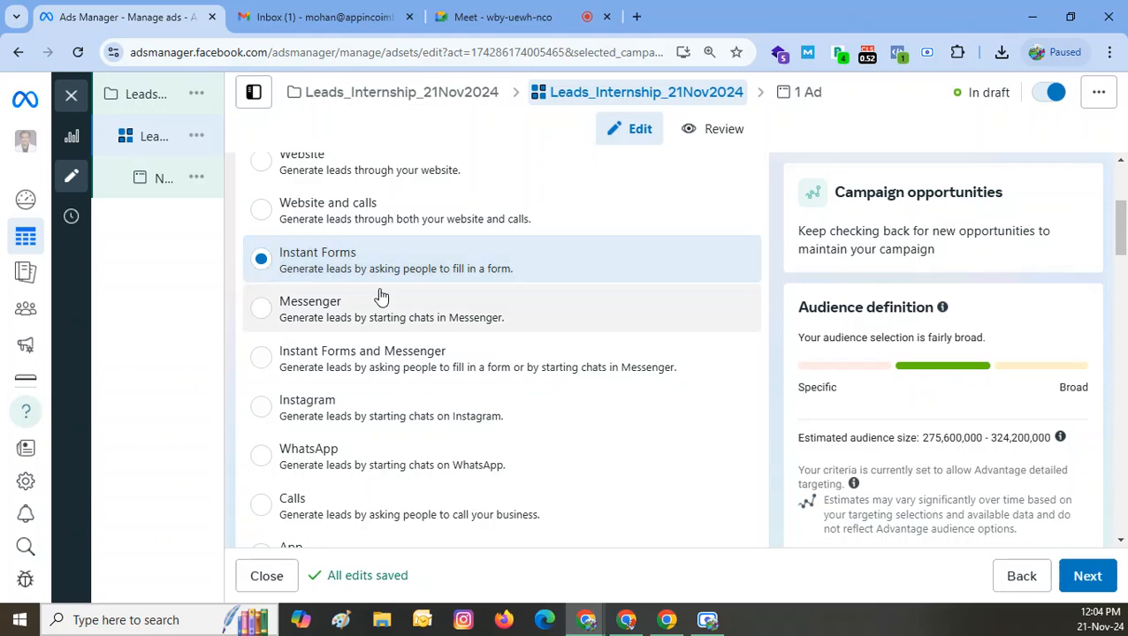
scroll(535, 371, "down", 2)
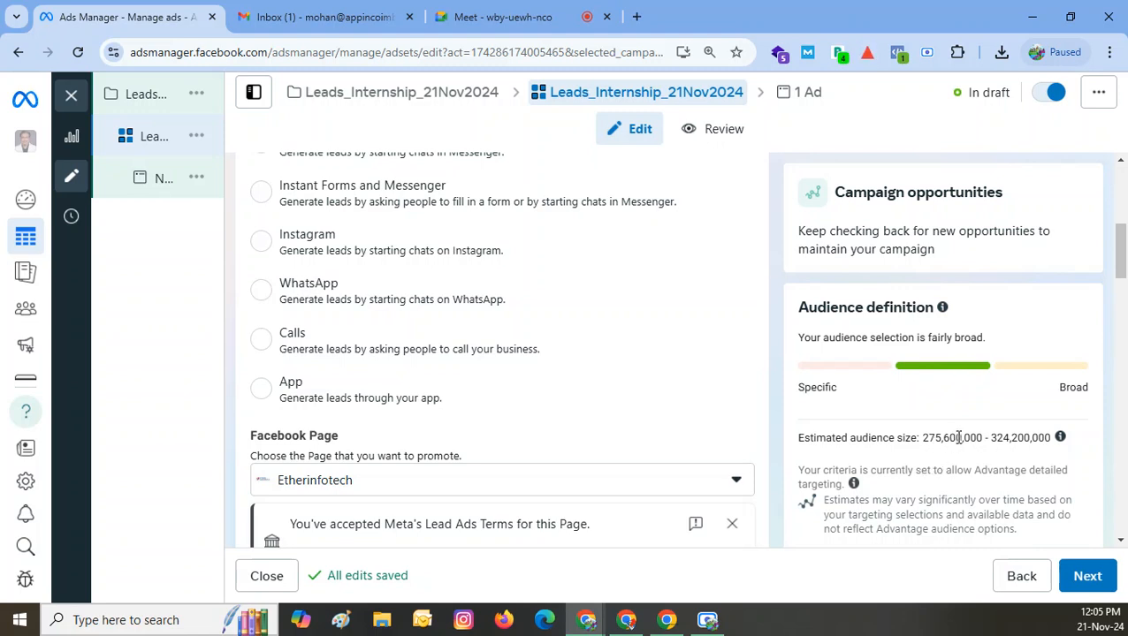
scroll(610, 361, "down", 2)
scroll(546, 278, "up", 4)
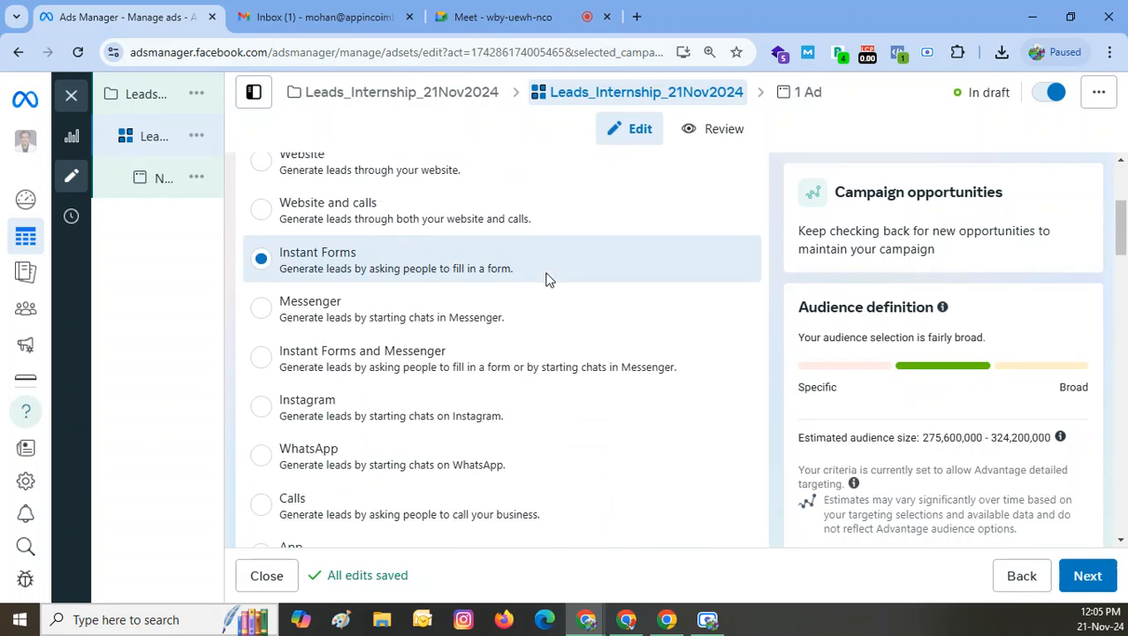
scroll(355, 279, "down", 3)
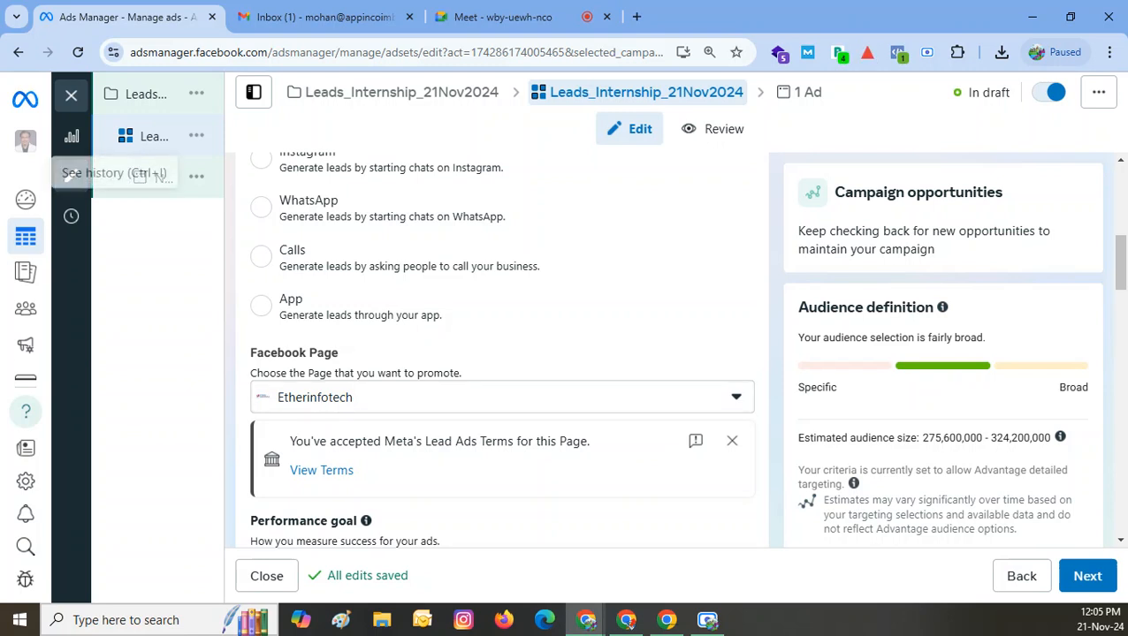
- Open facebook.com in a new browser tab
left_click(636, 17)
type("faceb")
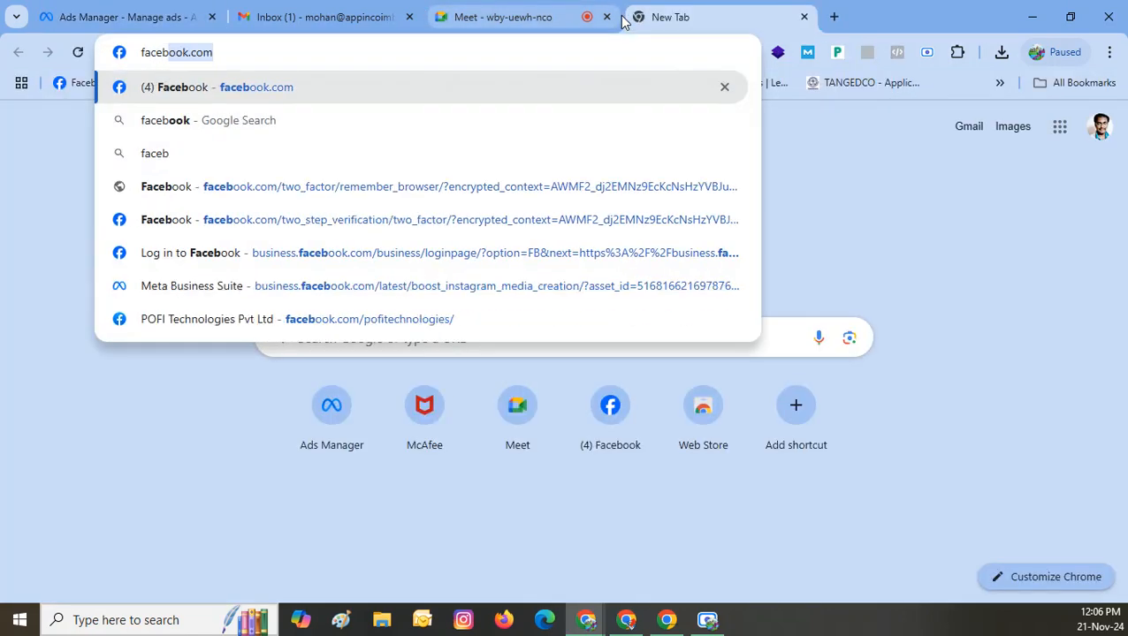
key("Return")
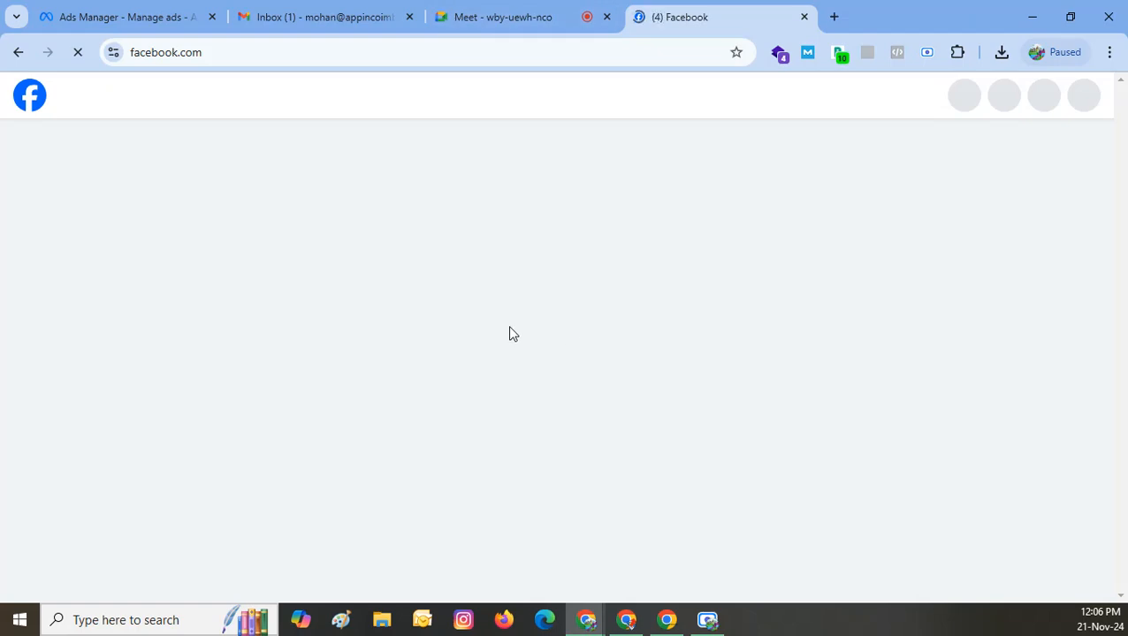
- Look through the Facebook news feed for a sponsored post that serves as a lead ad example
scroll(554, 378, "down", 5)
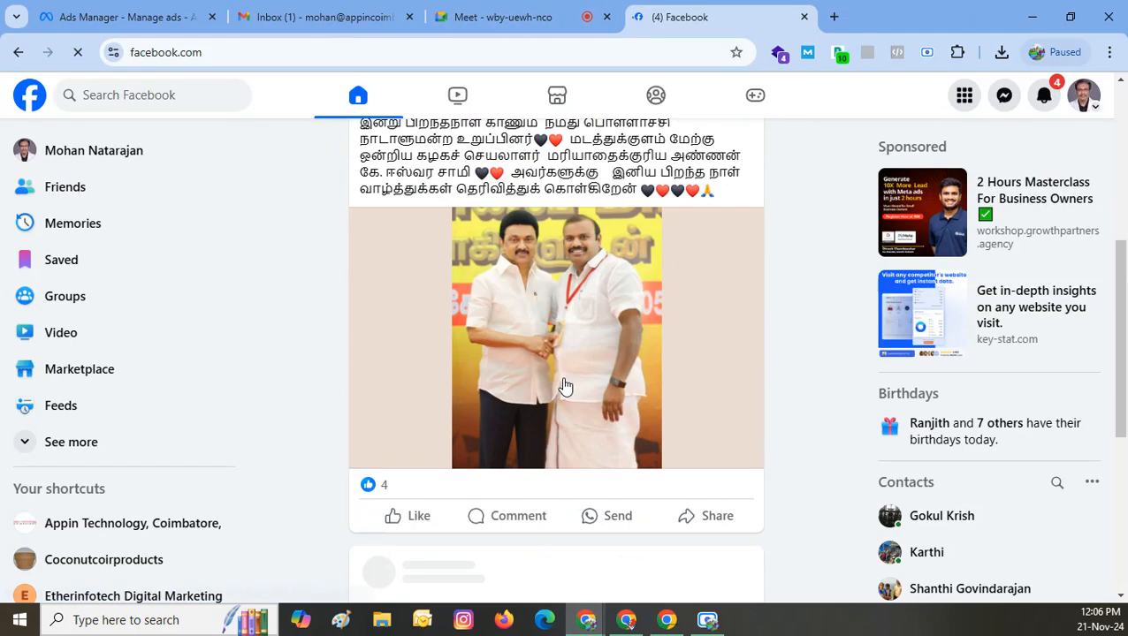
scroll(564, 384, "down", 10)
scroll(565, 389, "down", 4)
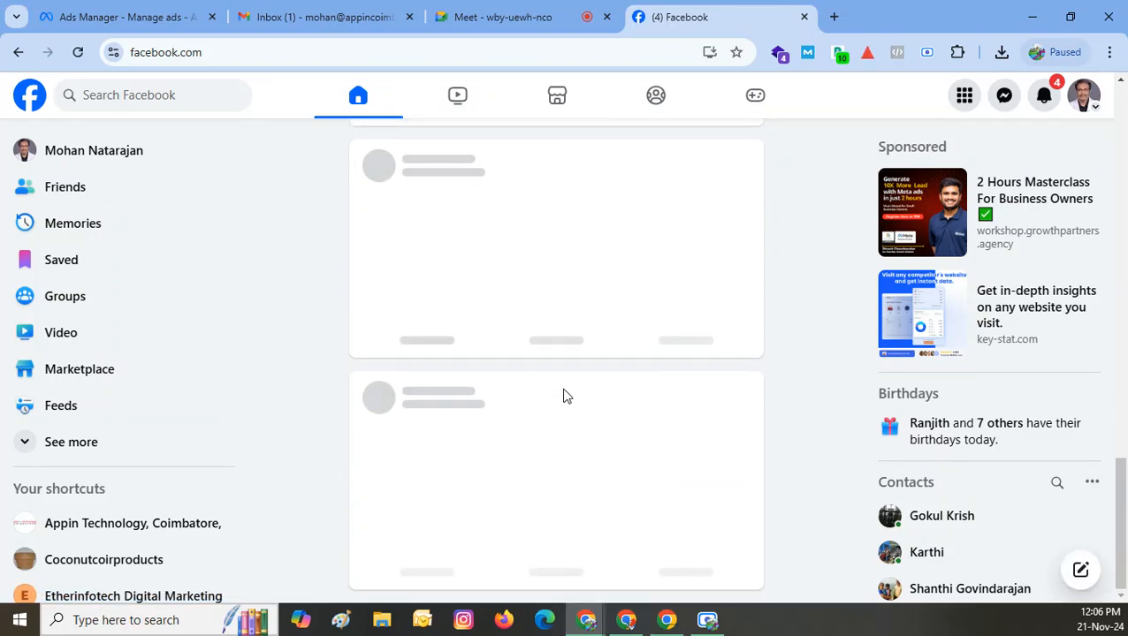
scroll(566, 395, "down", 5)
scroll(565, 396, "down", 10)
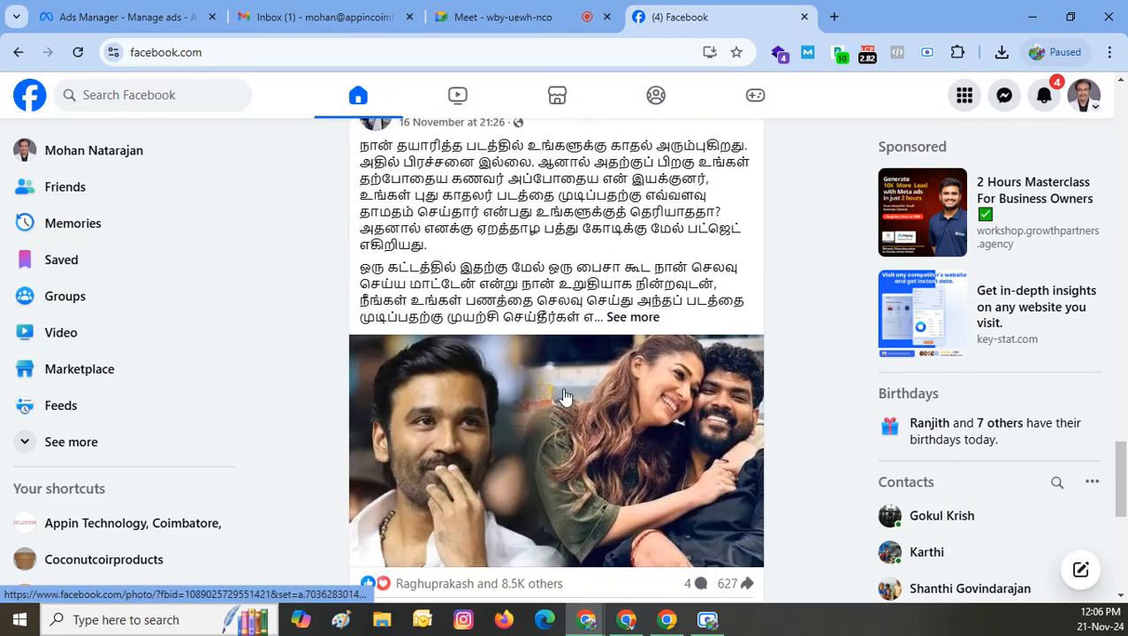
scroll(566, 398, "down", 5)
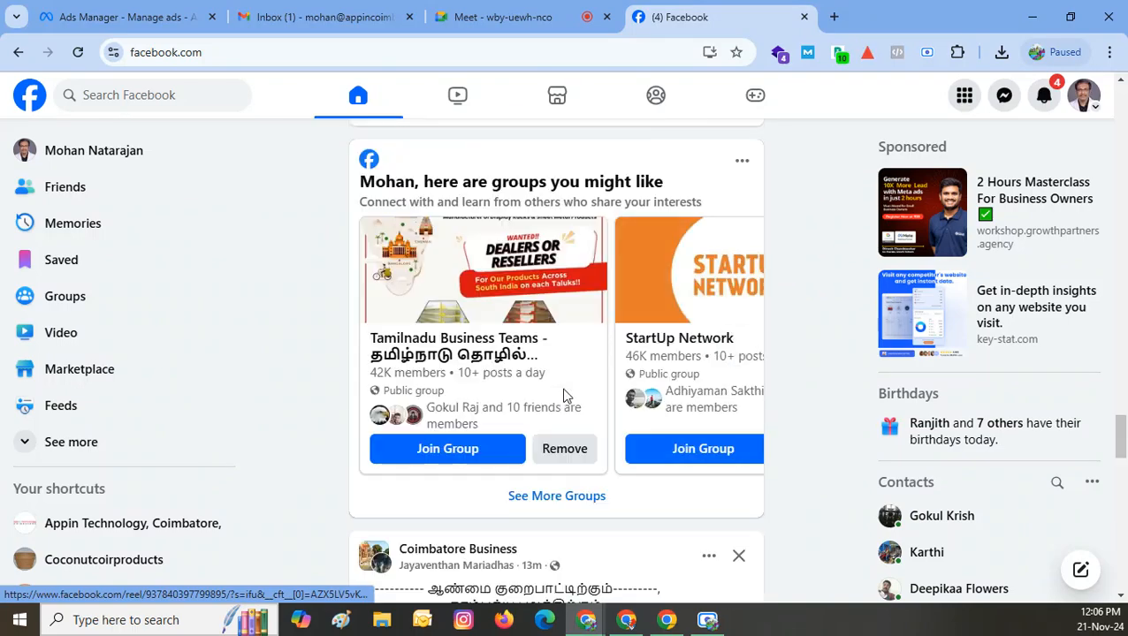
scroll(565, 395, "down", 3)
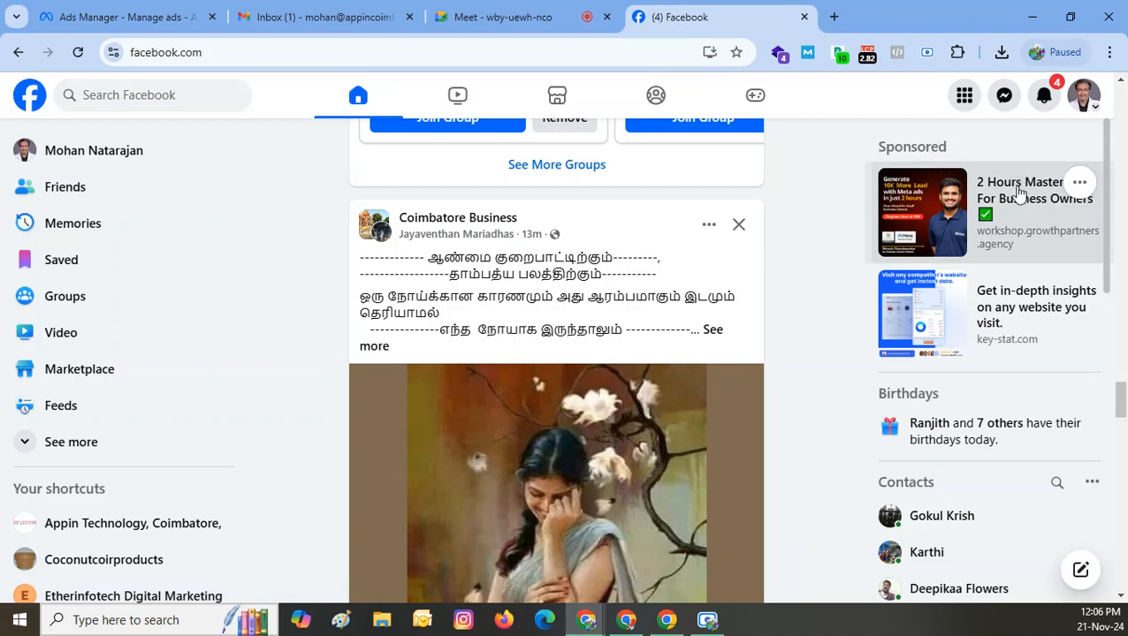
scroll(693, 403, "down", 3)
scroll(693, 403, "down", 12)
scroll(694, 403, "down", 5)
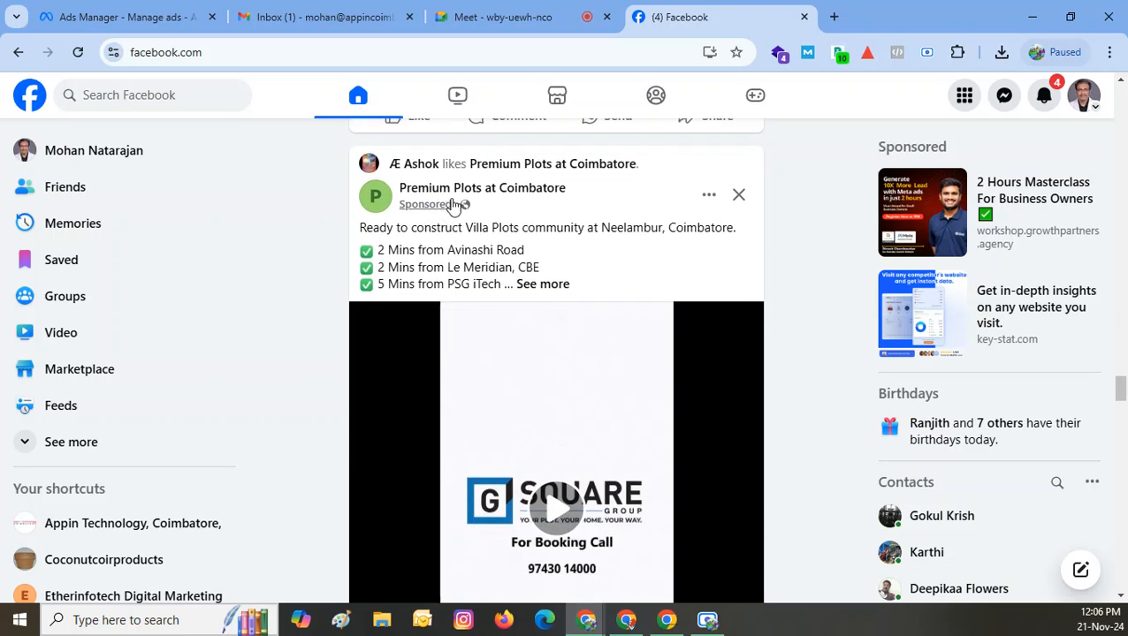
- Expand the full text of the Premium Plots at Coimbatore sponsored post and view its creative and Get offer form section
mouse_move(541, 199)
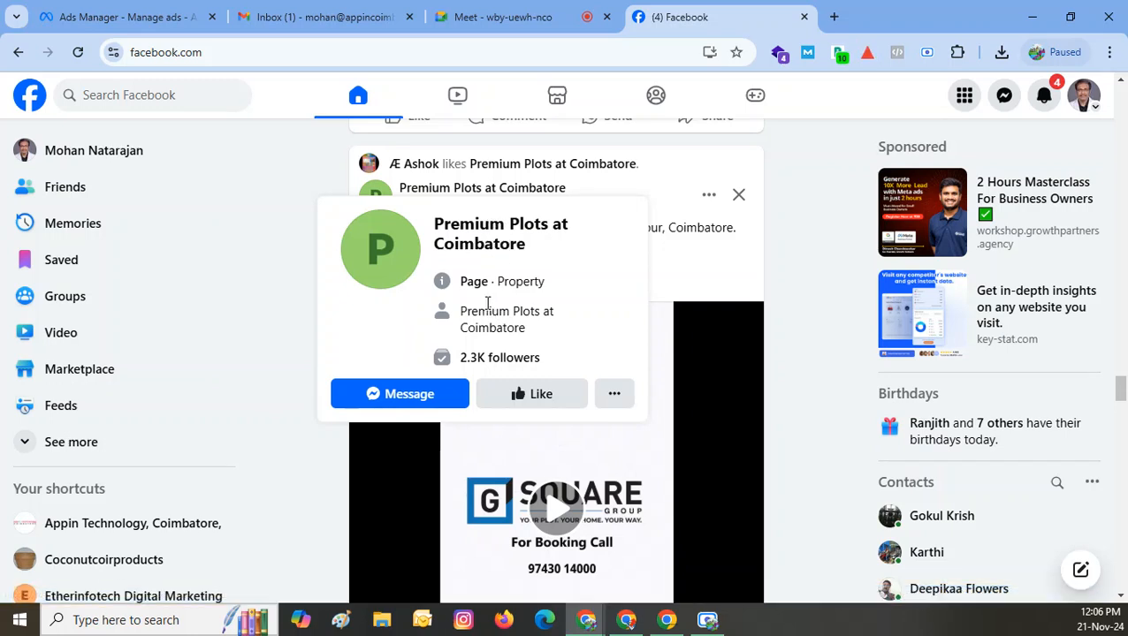
left_click(531, 282)
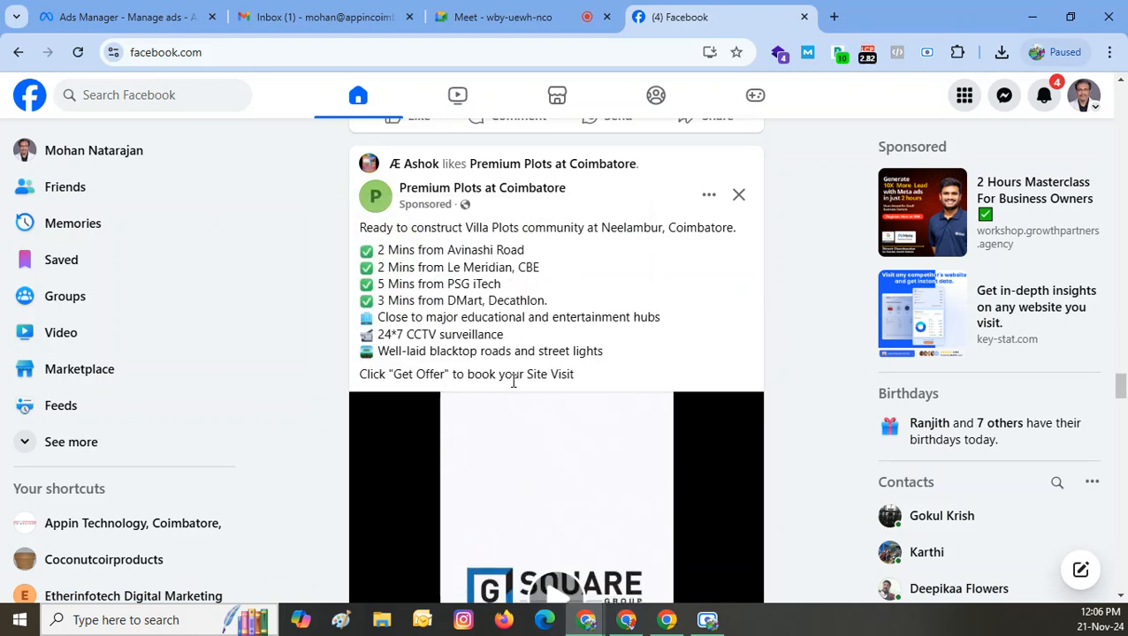
scroll(514, 383, "down", 3)
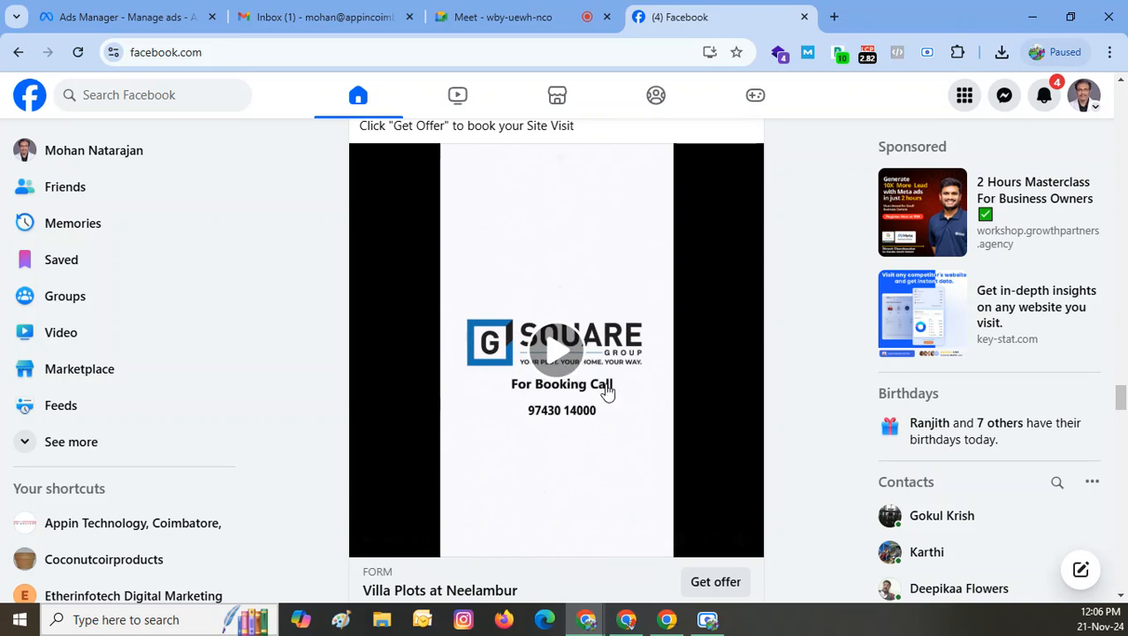
- Look further through the Facebook news feed for another sponsored post to use as an ad example
scroll(745, 540, "down", 3)
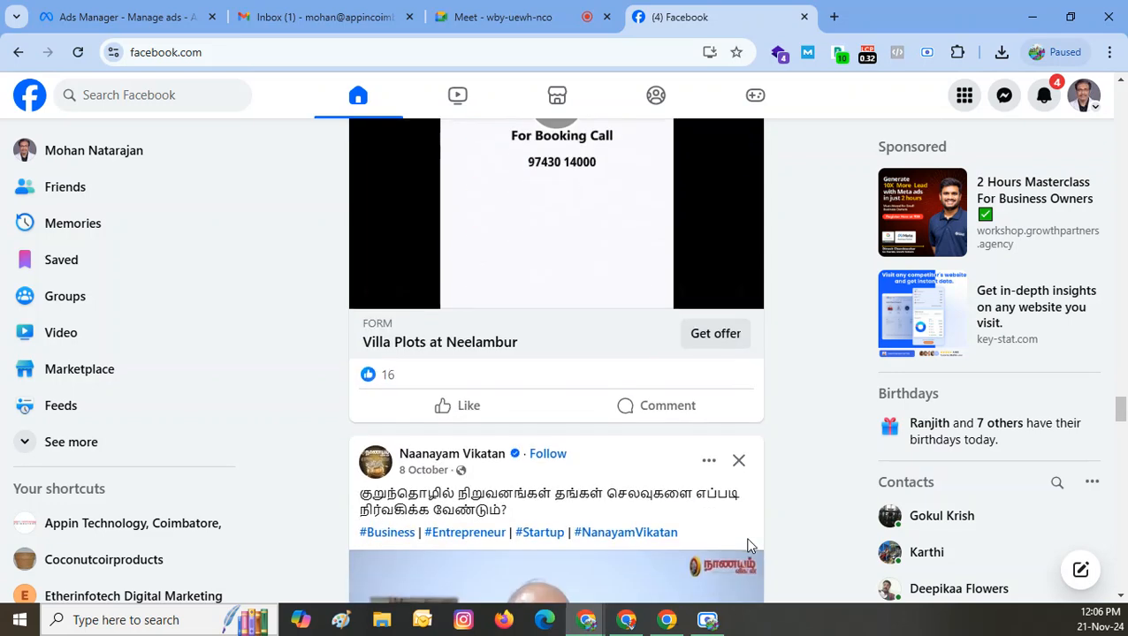
scroll(732, 403, "down", 6)
scroll(734, 407, "down", 5)
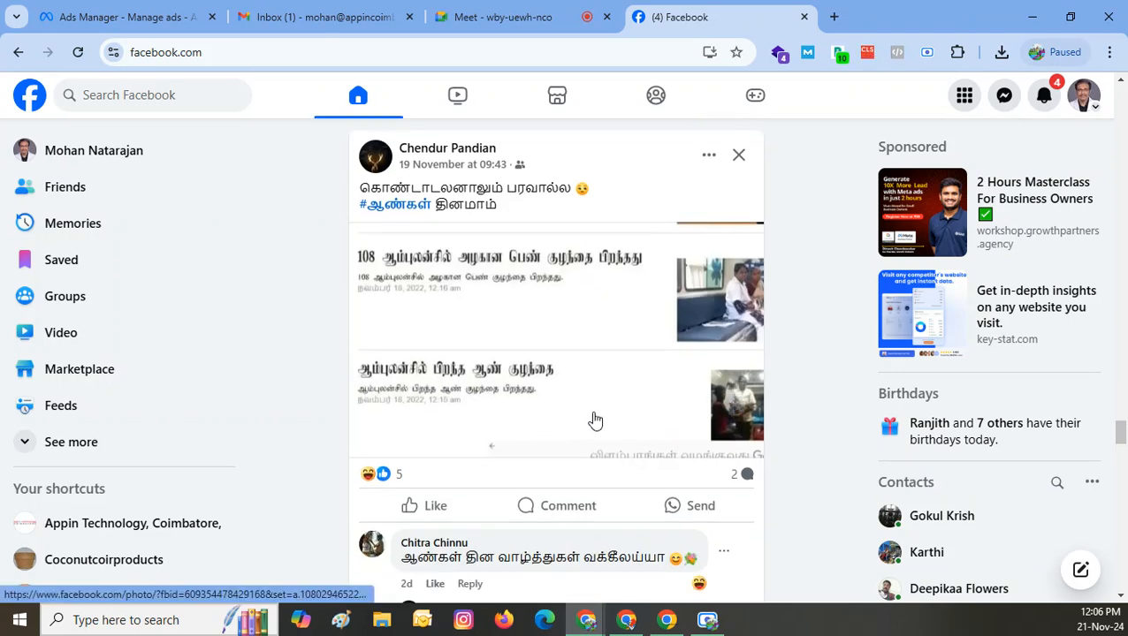
scroll(594, 415, "down", 3)
scroll(492, 474, "down", 3)
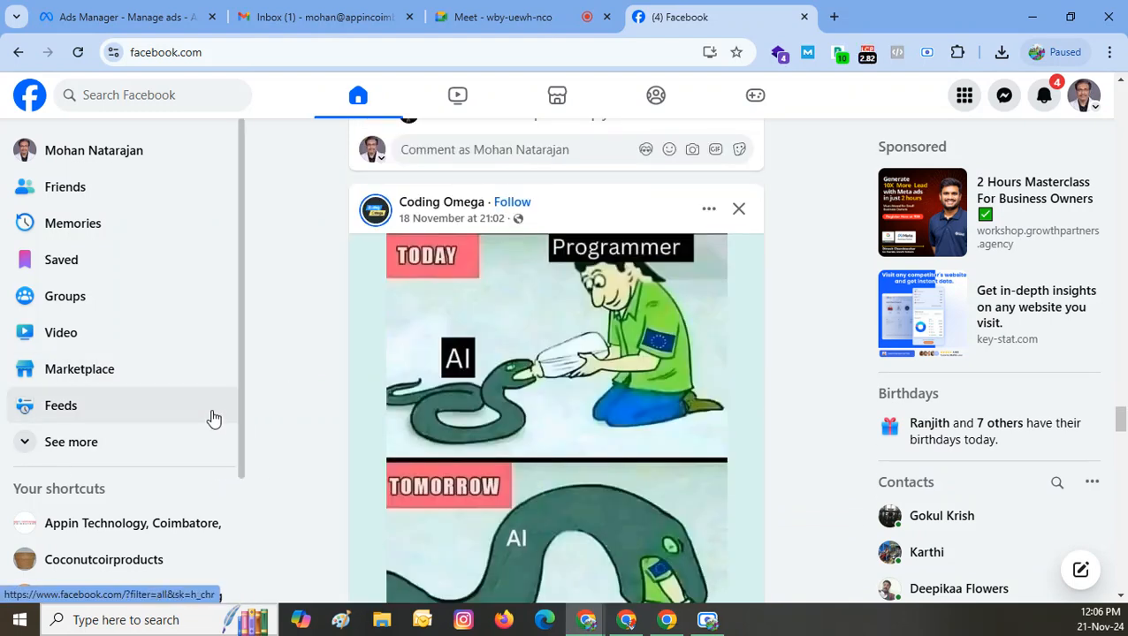
scroll(519, 417, "down", 5)
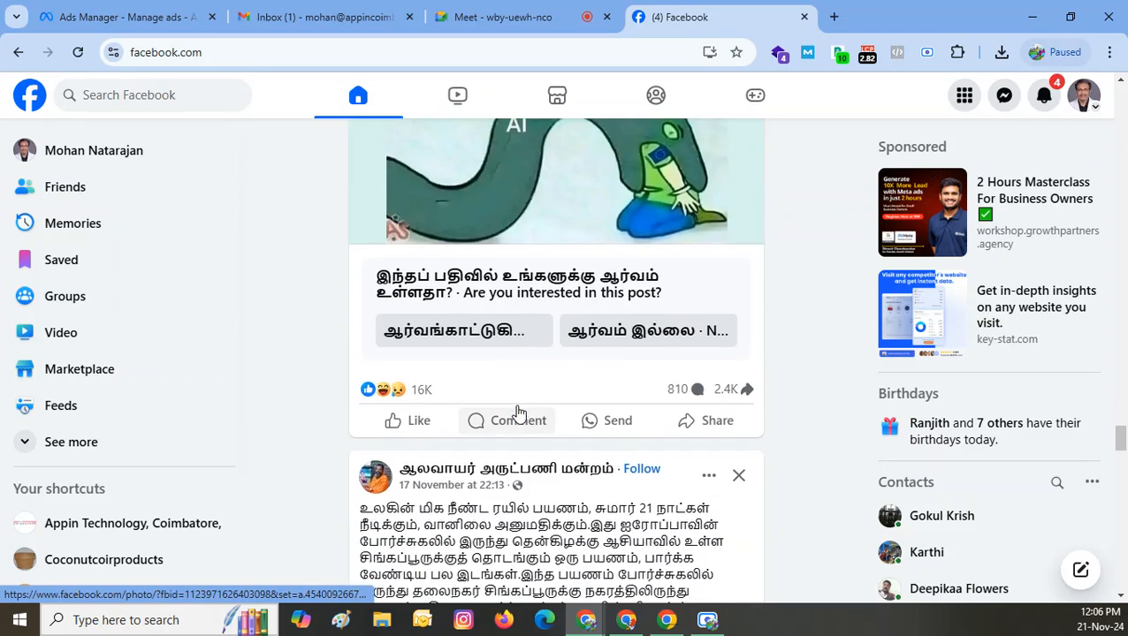
scroll(519, 410, "down", 9)
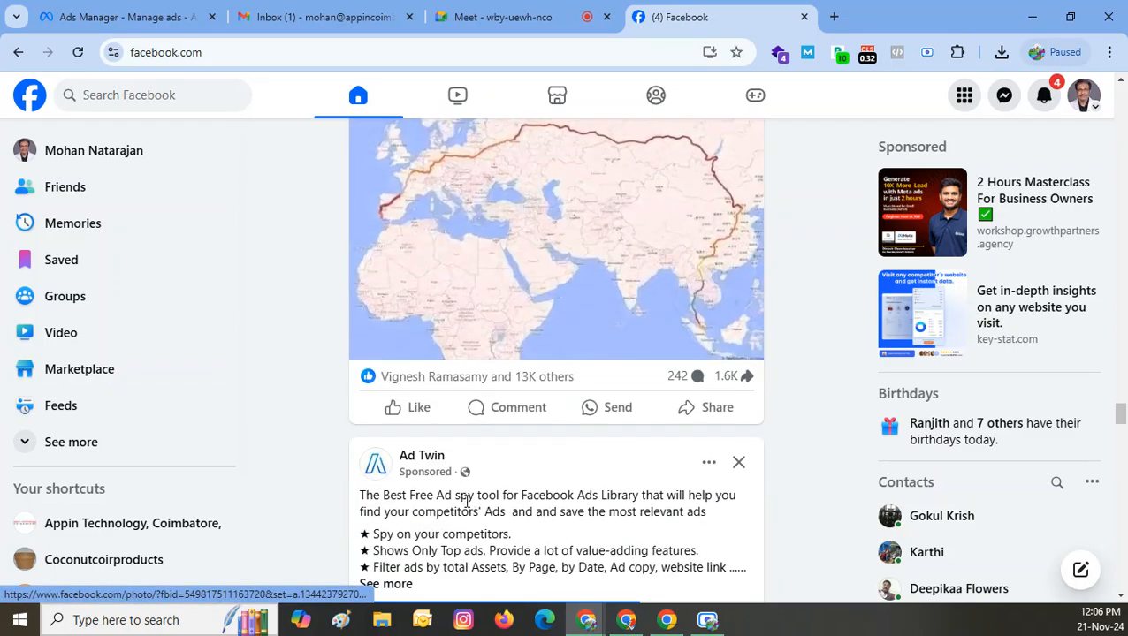
- Expand the full text of the Ad Twin sponsored post and view its creative and Learn more section
scroll(468, 501, "down", 3)
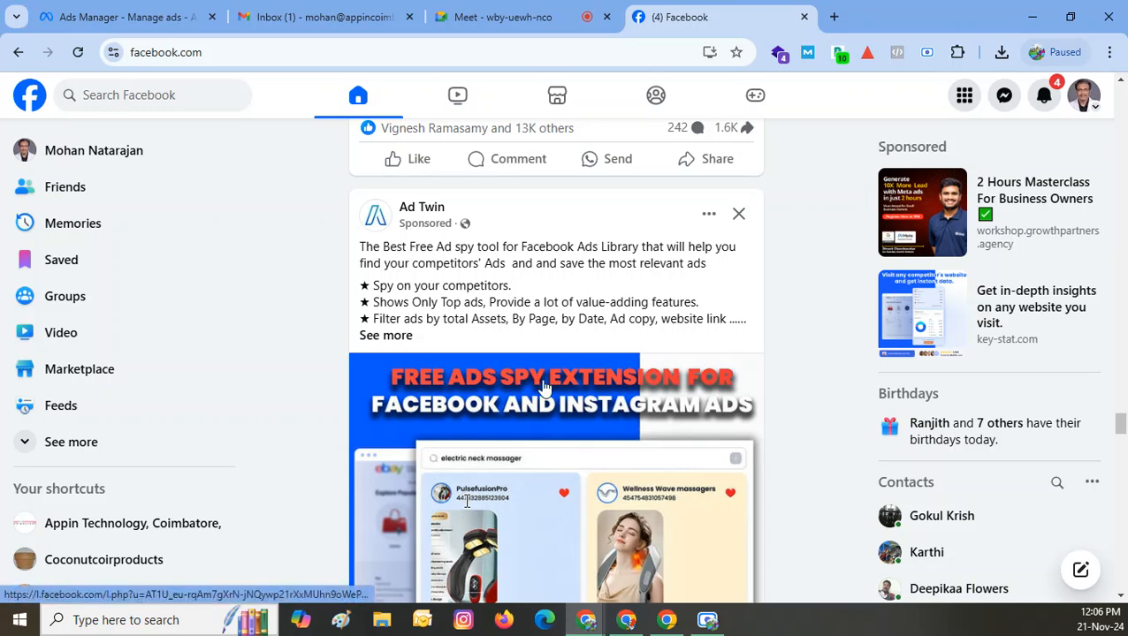
left_click(385, 335)
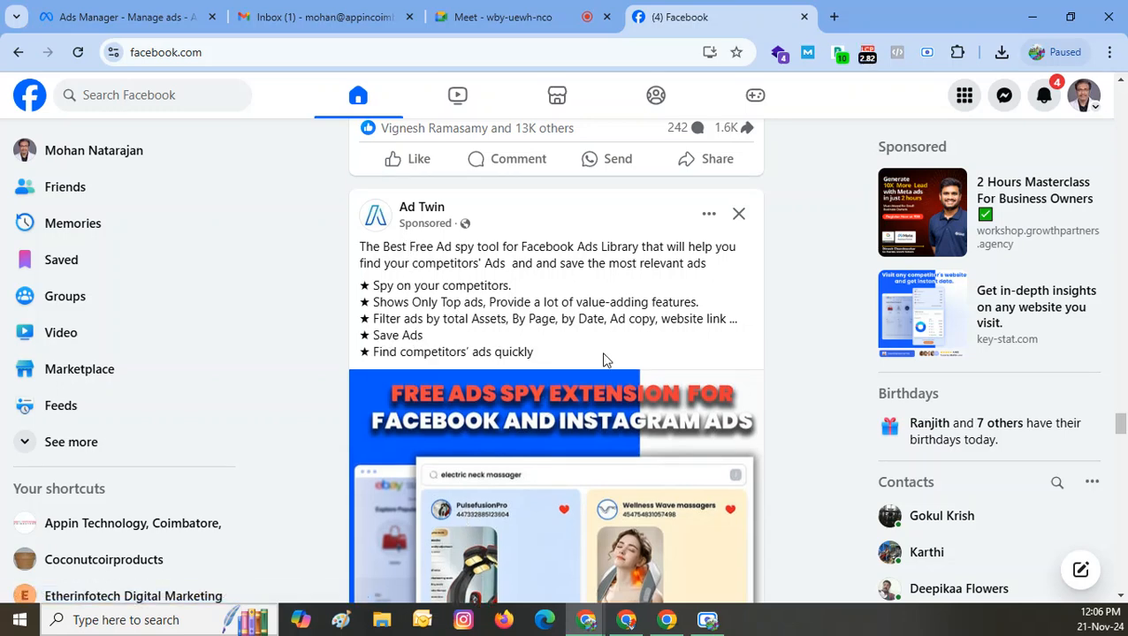
scroll(534, 351, "down", 4)
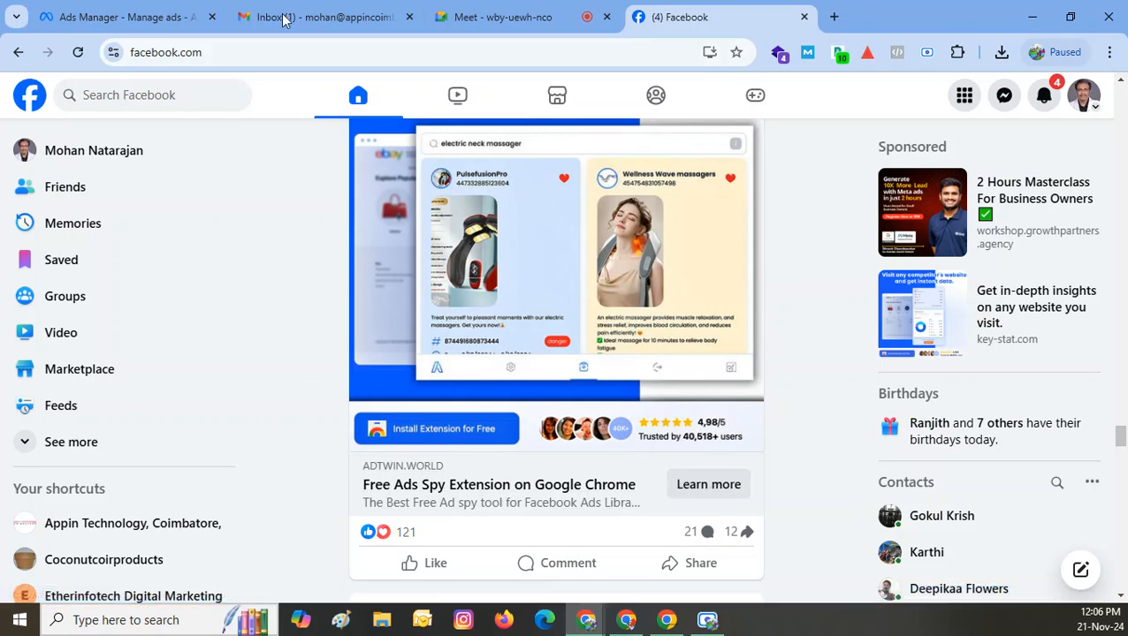
- Return to Ads Manager, view the ad set's Facebook Page choices and dismiss the Lead Ads Terms notice
left_click(155, 16)
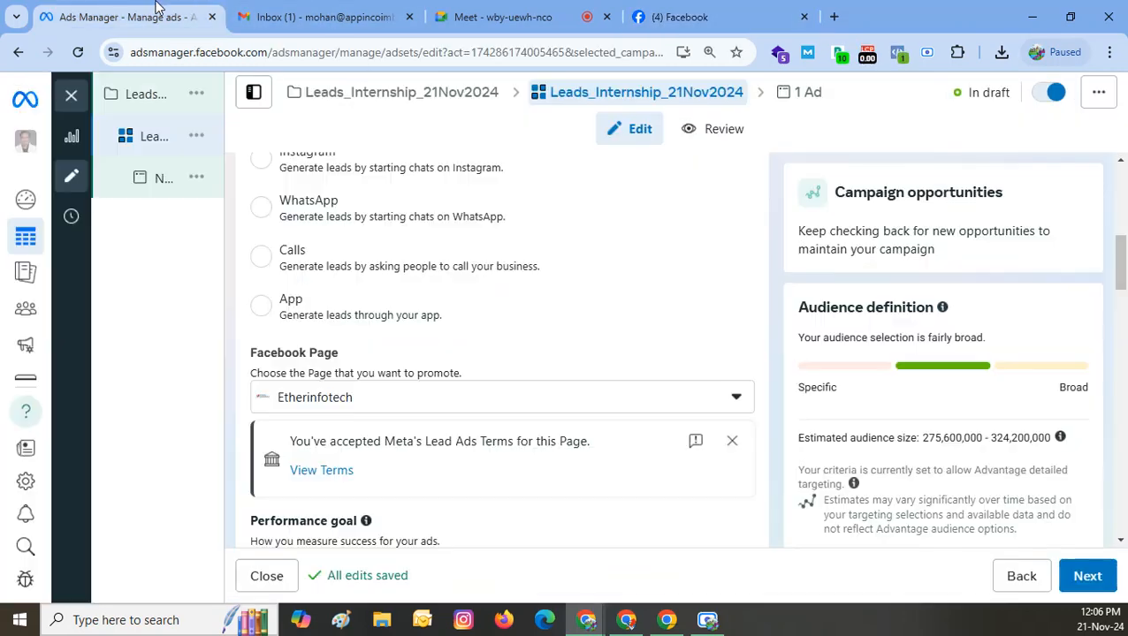
left_click(368, 406)
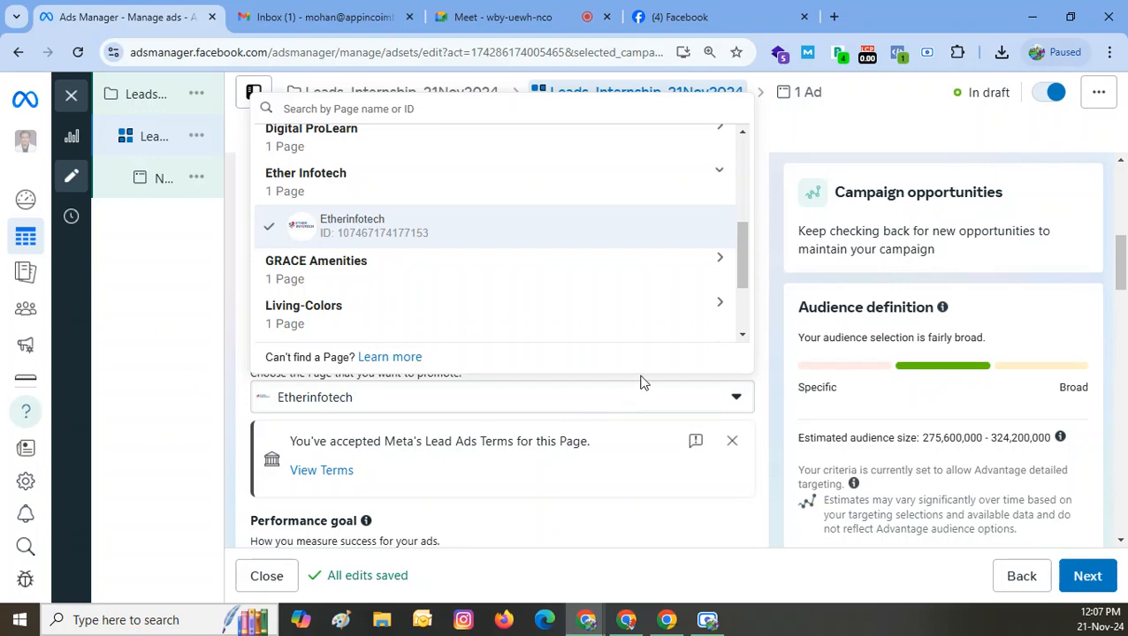
left_click(736, 444)
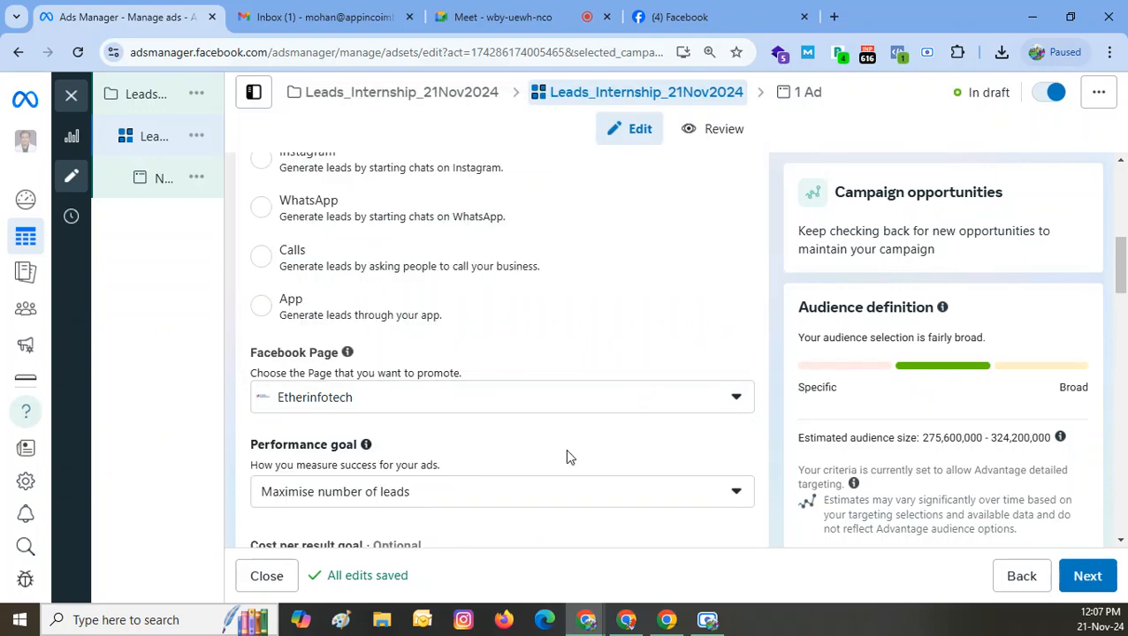
- Check the available Facebook Pages again, keeping Etherinfotech as the promoted Page
left_click(299, 404)
left_click(316, 402)
left_click(316, 399)
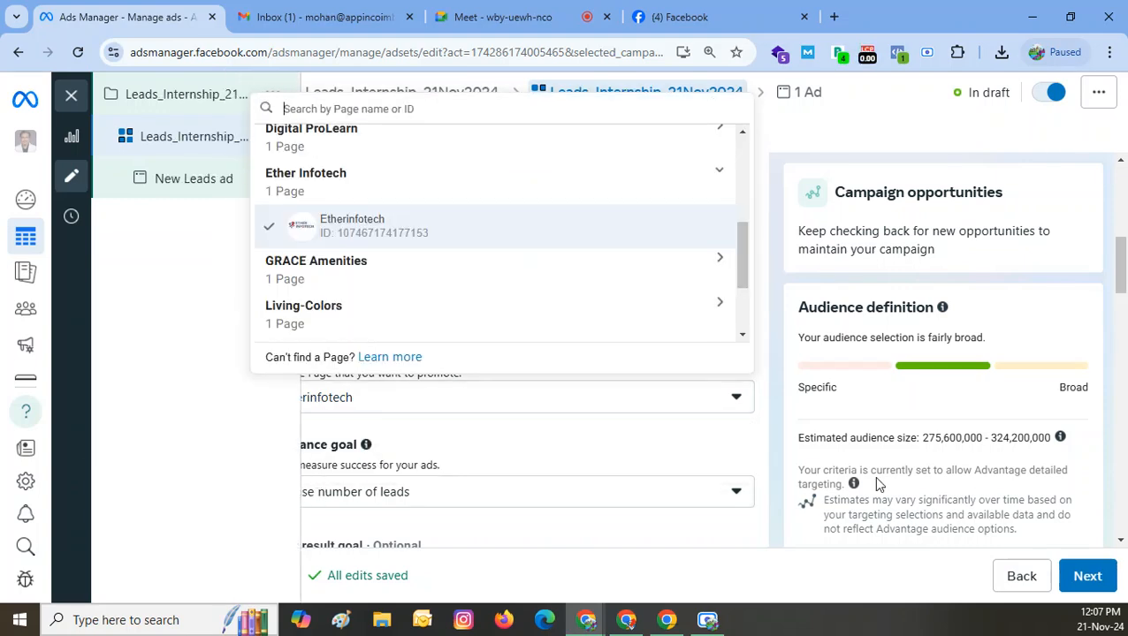
mouse_move(794, 475)
left_click(737, 451)
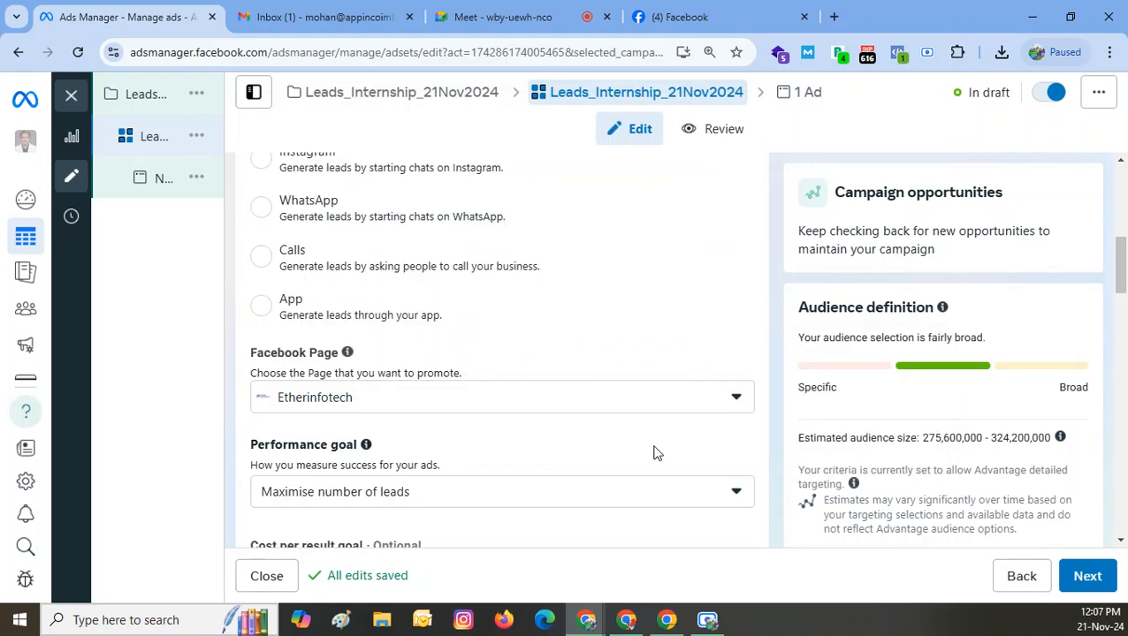
- Compare the performance goal choices for the ad set and keep Maximise number of leads
scroll(654, 451, "down", 2)
left_click(355, 327)
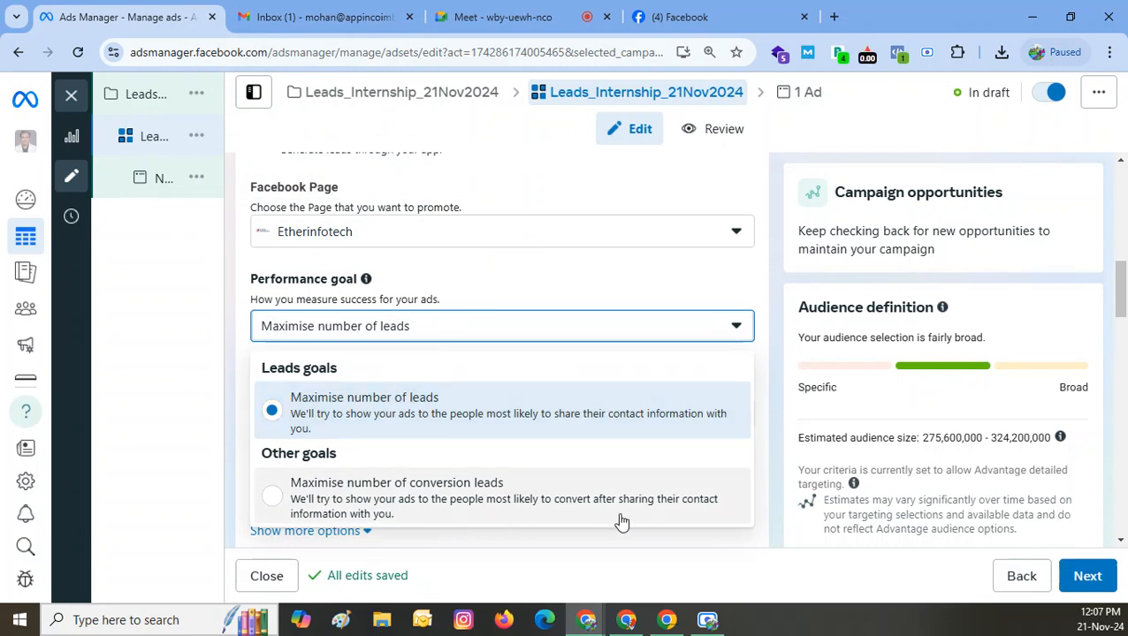
left_click(406, 424)
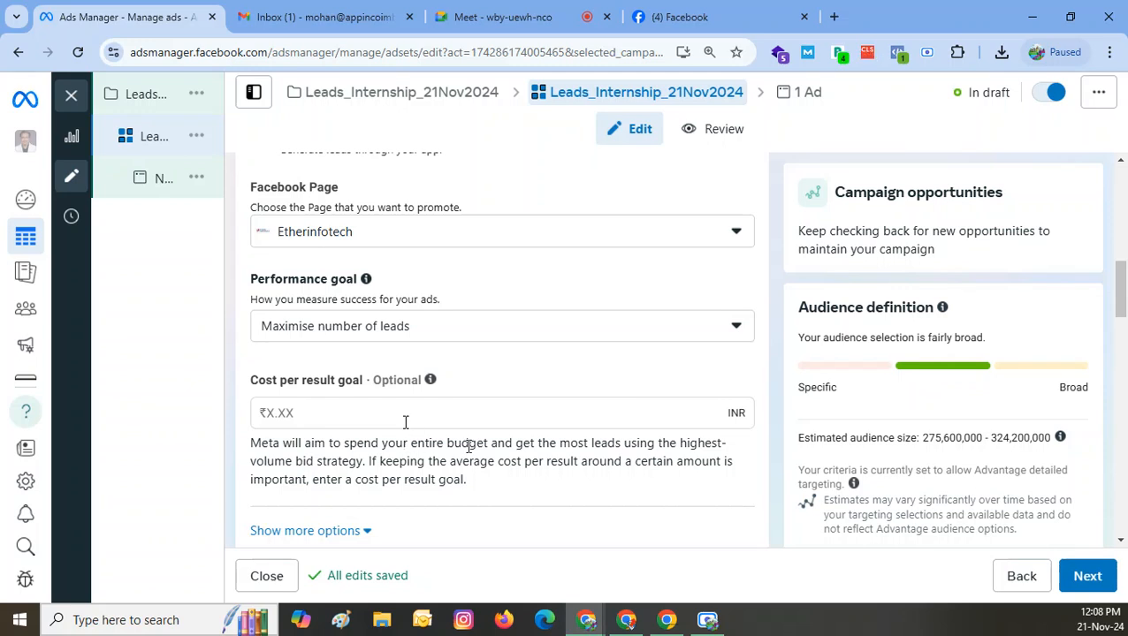
- Read the explanation of the optional cost per result goal and view the Dynamic creative setting
scroll(395, 406, "down", 1)
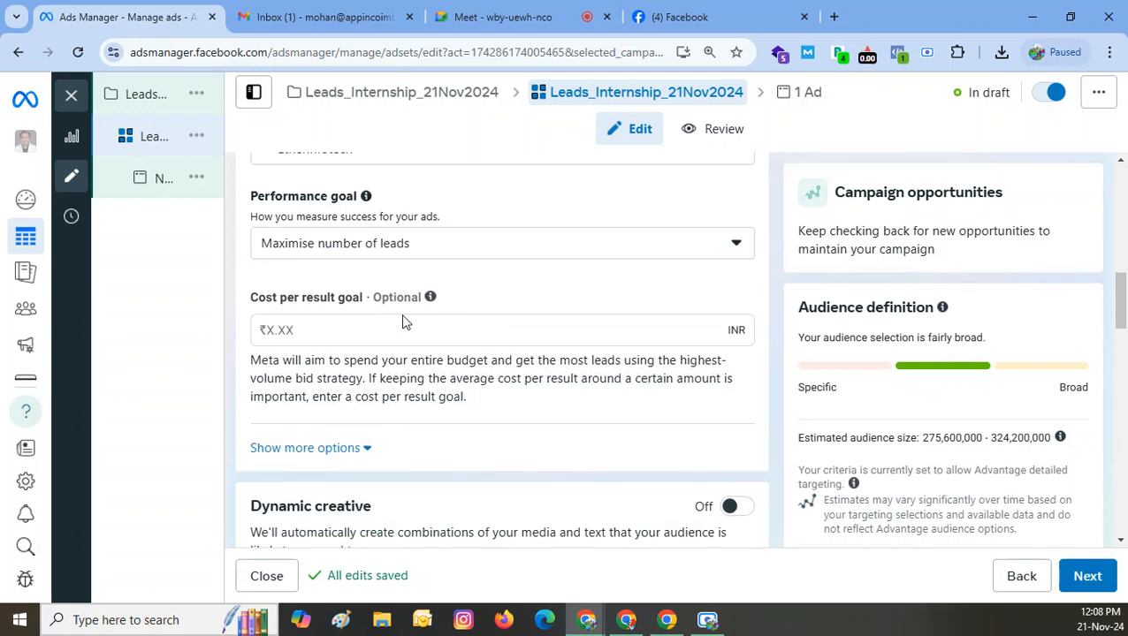
mouse_move(430, 299)
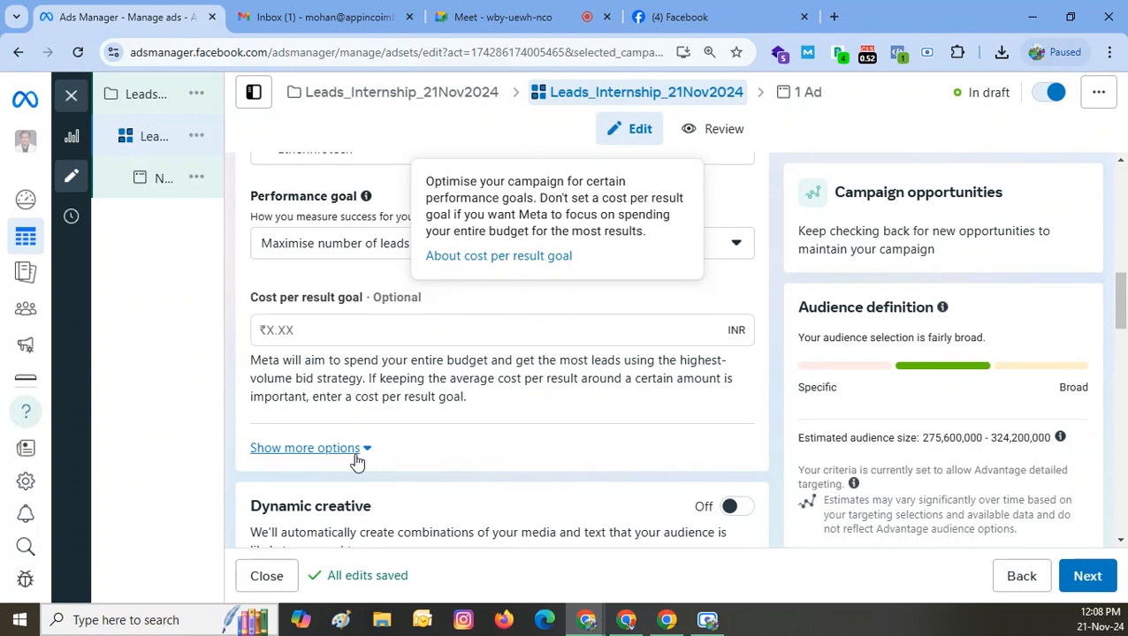
scroll(445, 420, "down", 2)
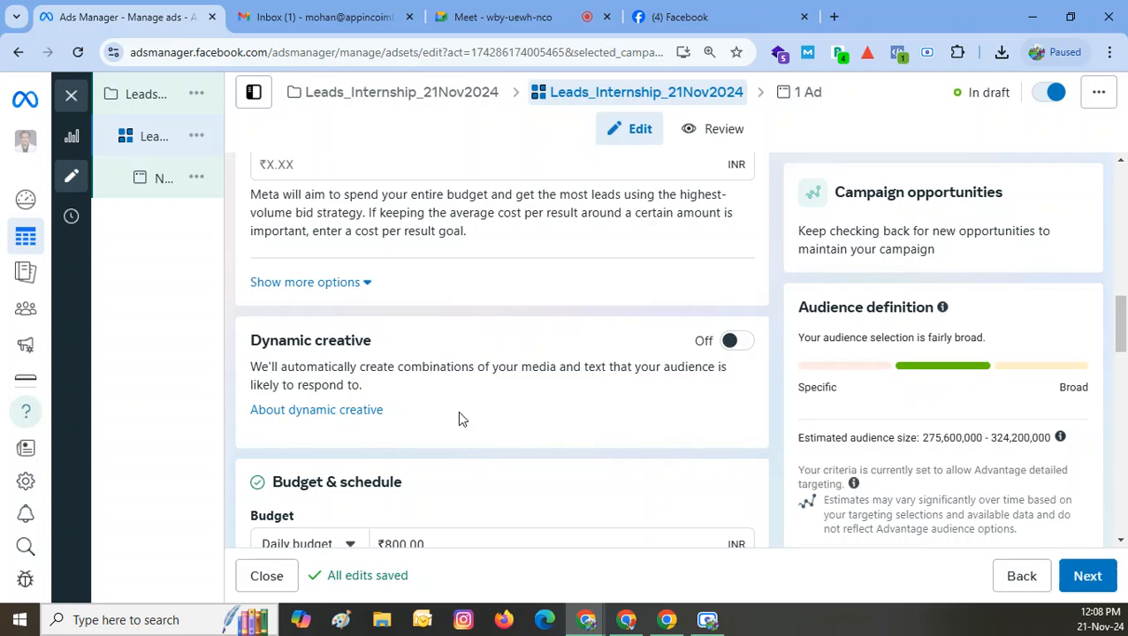
- View the ad set's budget type choices, Daily budget and Lifetime budget, leaving Daily budget selected
scroll(457, 411, "down", 2)
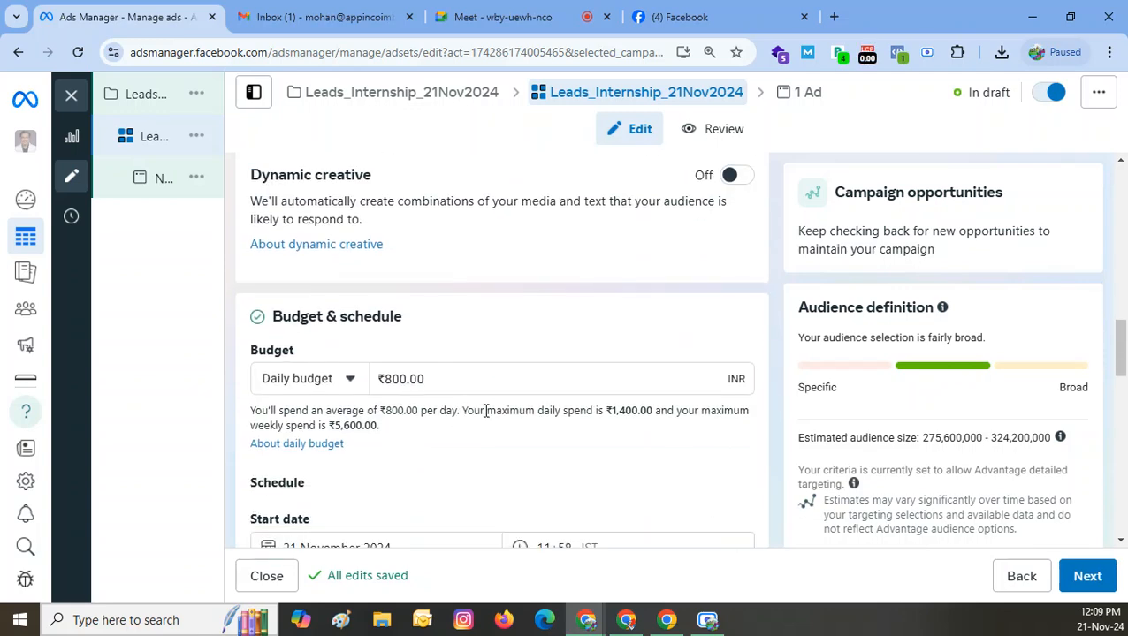
left_click(333, 380)
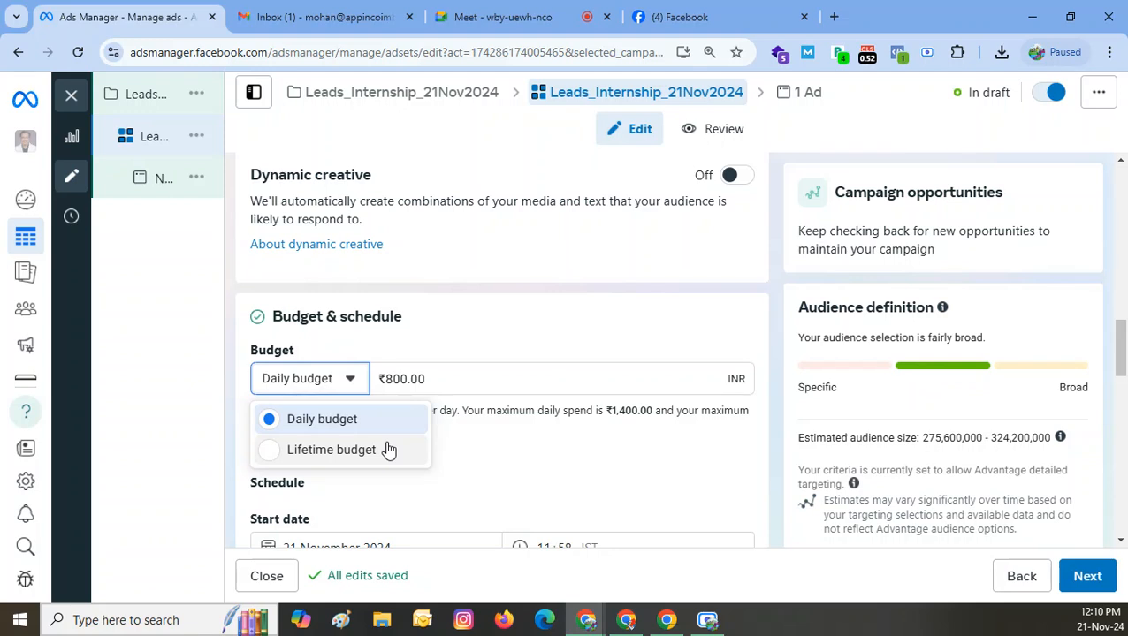
left_click(528, 463)
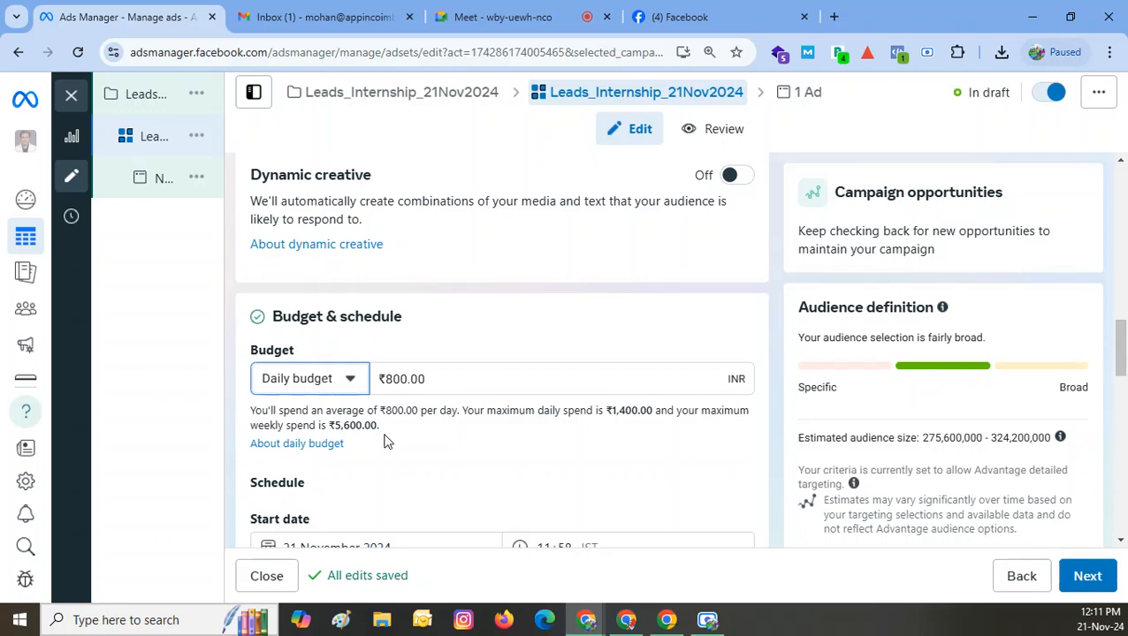
- Calculate =800*.75 with Google in a new browser tab, and return to Ads Manager
left_click(830, 16)
type("=800*.75")
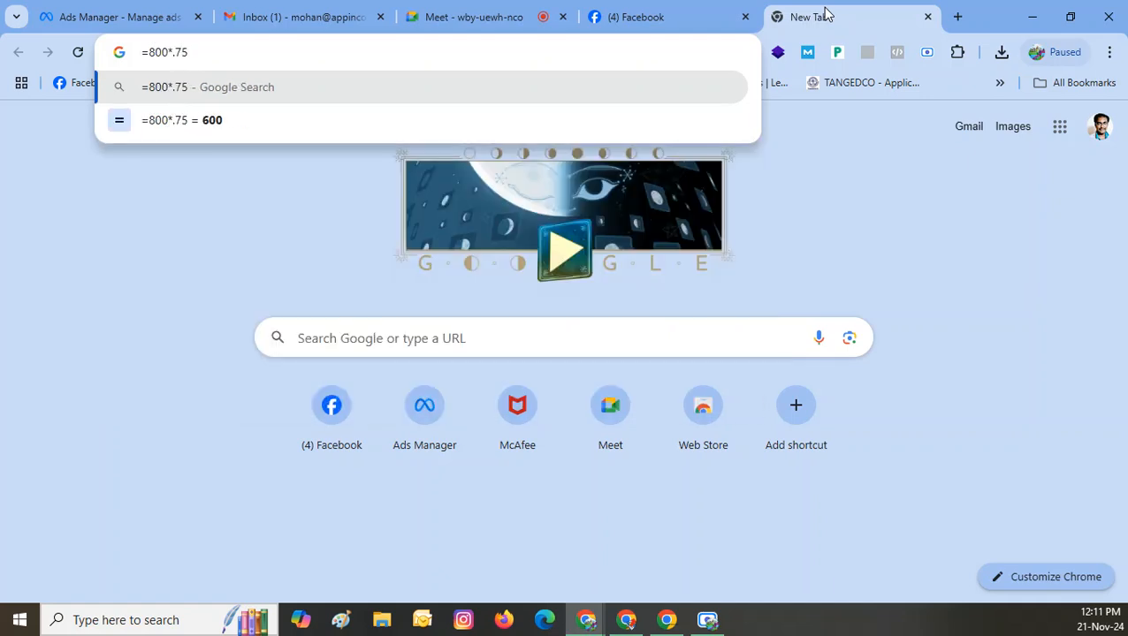
key("Return")
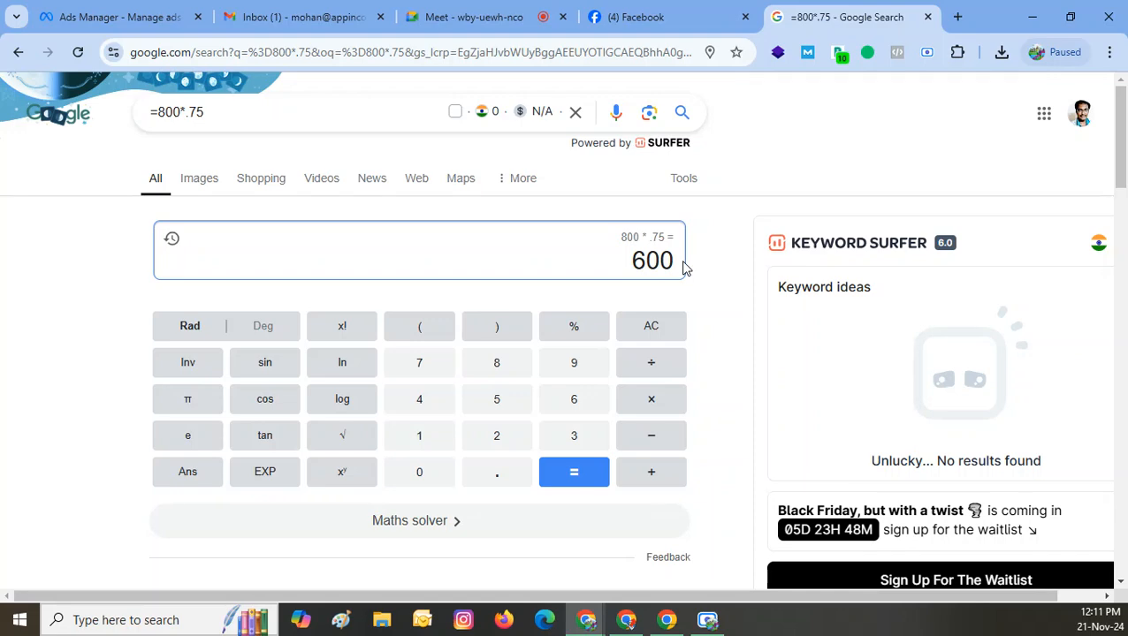
left_click(649, 14)
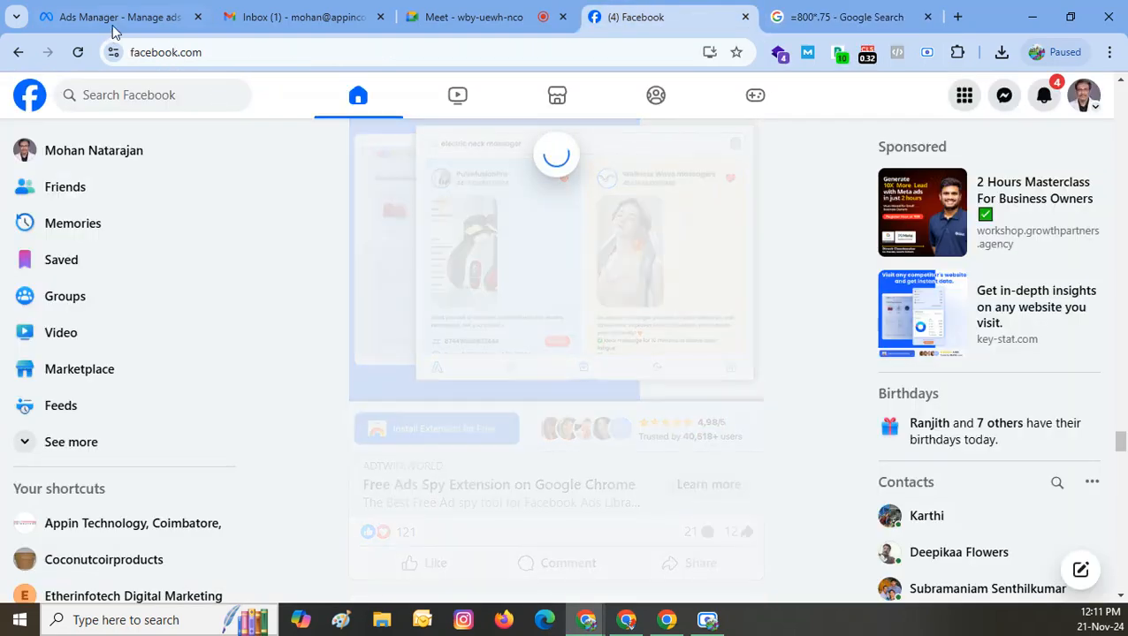
left_click(109, 18)
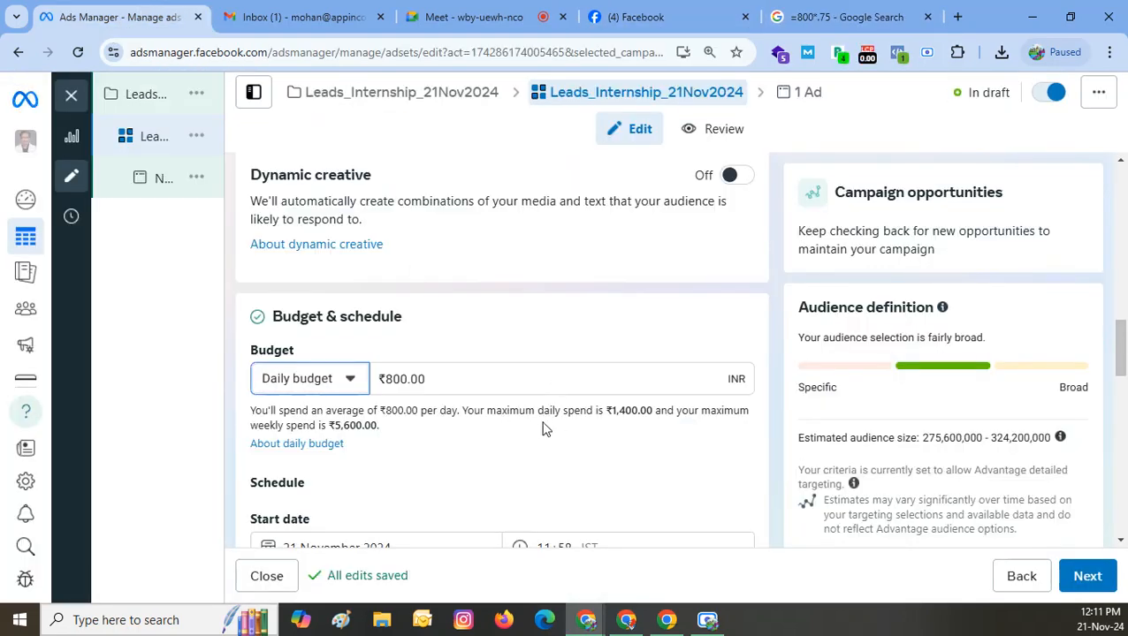
- Set the ad set's daily budget to ₹100.00 and highlight the maximum weekly spend amount
left_click(391, 378)
key("BackSpace")
type("1")
left_click(449, 468)
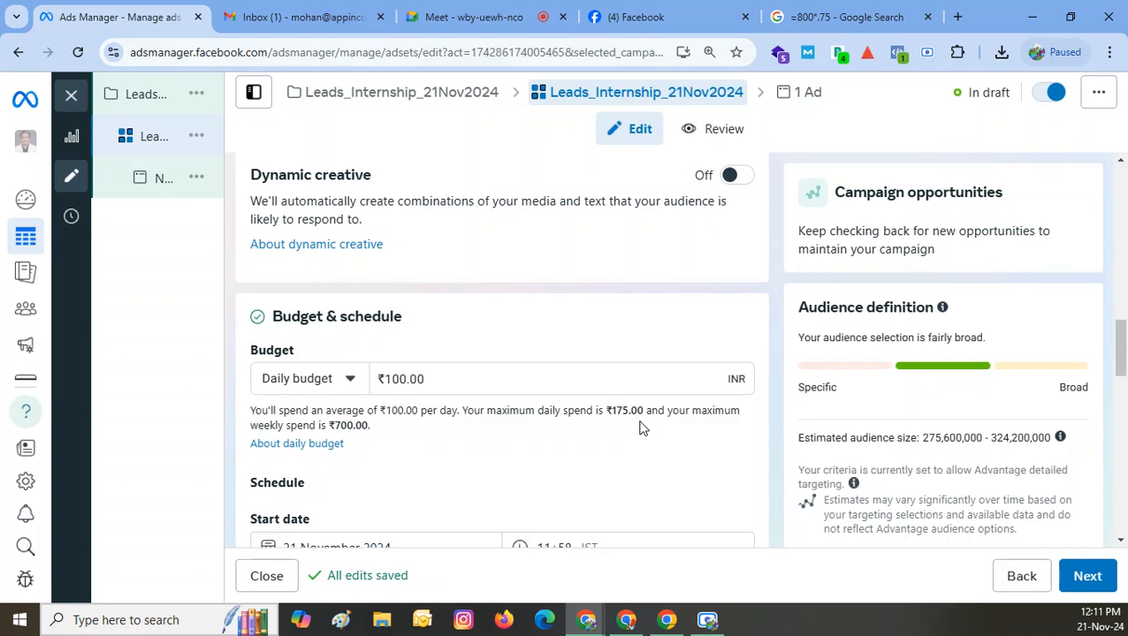
double_click(351, 426)
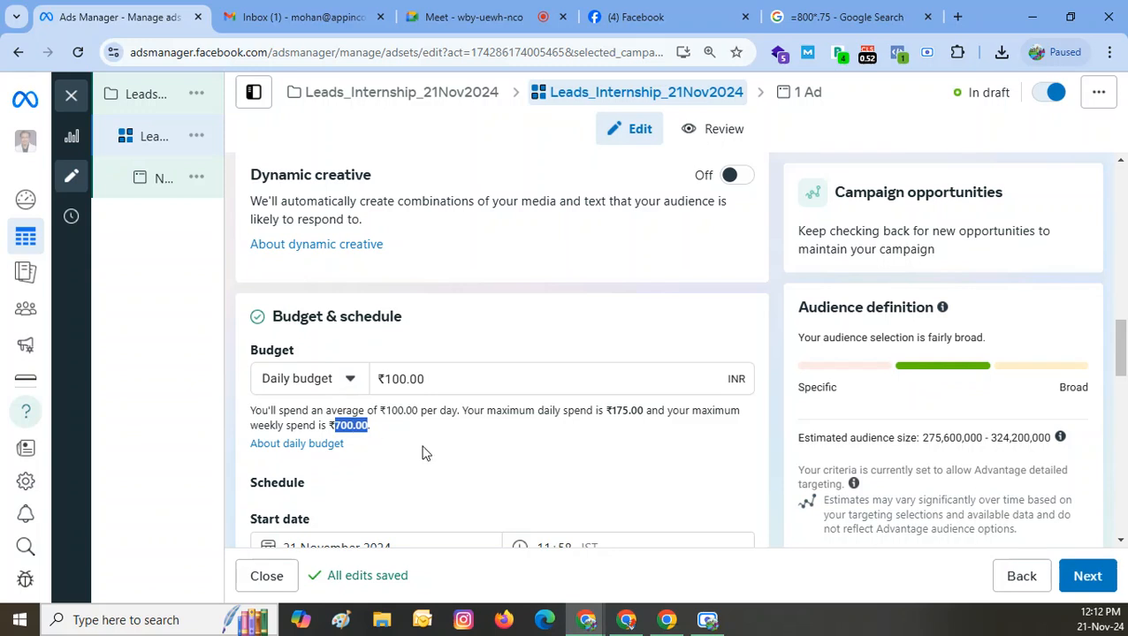
- Set the ad set's daily budget to ₹200.00
left_click(460, 377)
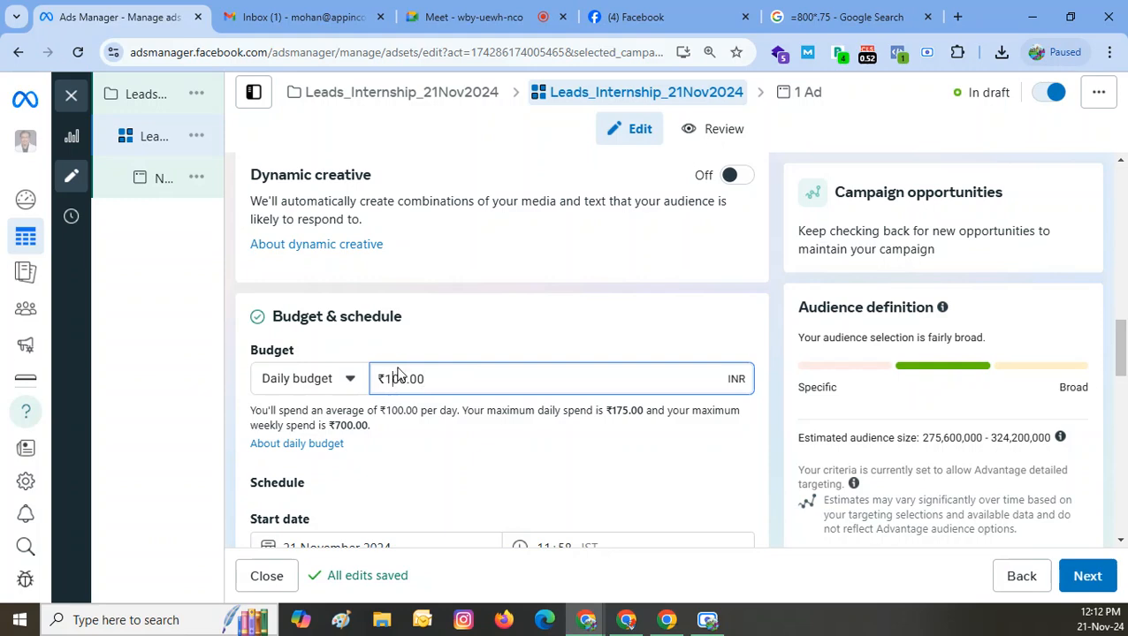
key("BackSpace")
type("2")
left_click(420, 338)
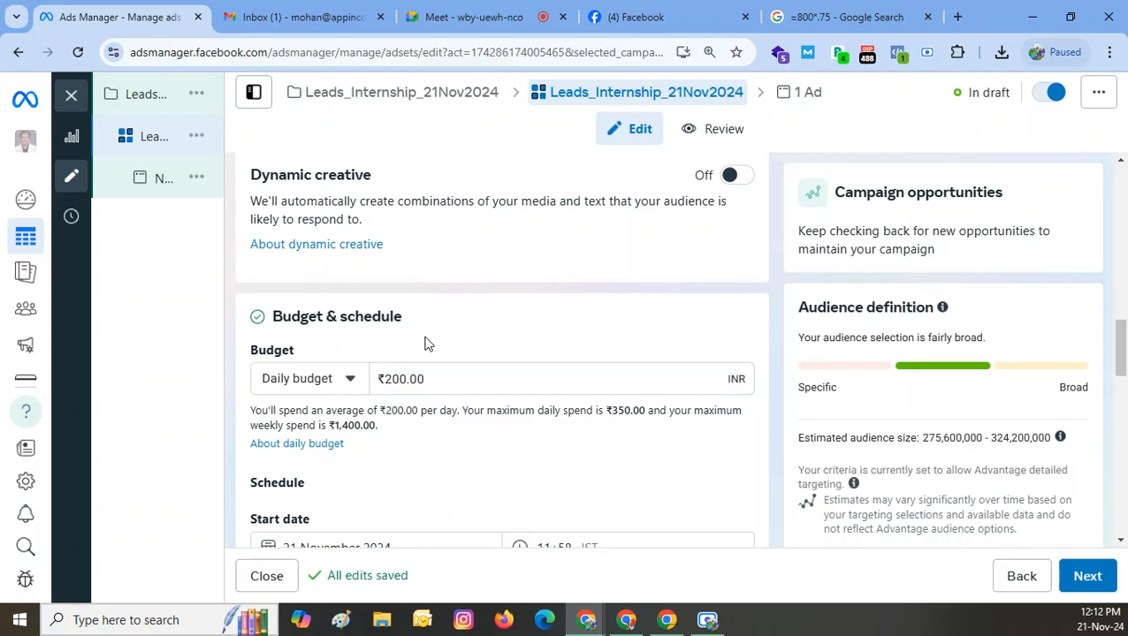
- Switch the ad set's budget type to Lifetime budget and view the end date and ad scheduling options
scroll(404, 403, "down", 1)
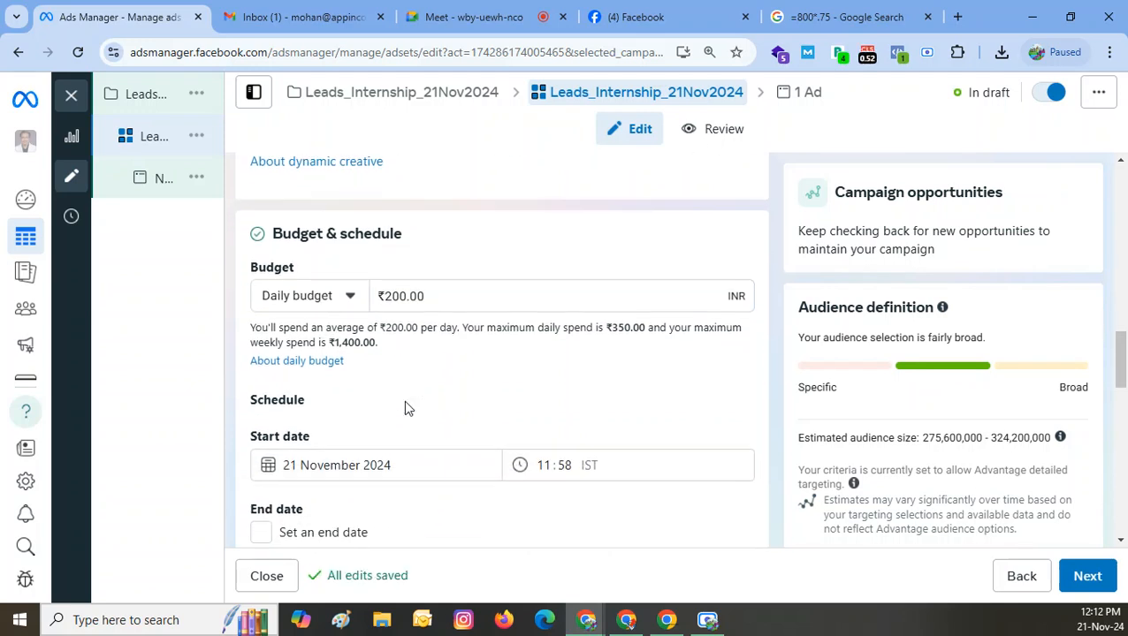
scroll(380, 463, "down", 2)
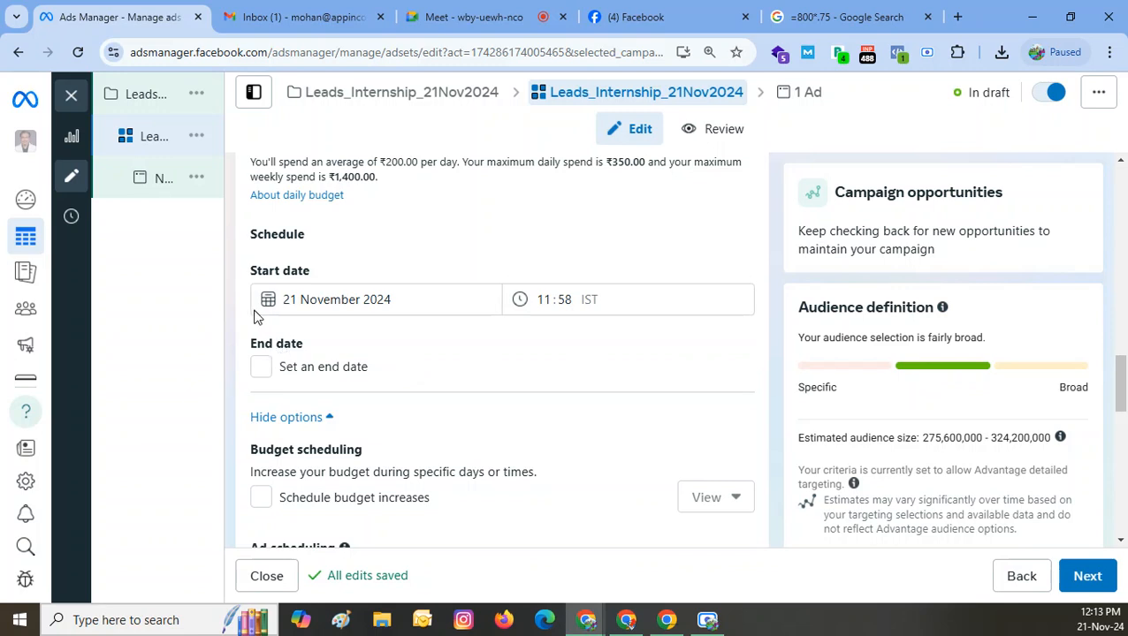
scroll(412, 380, "up", 2)
left_click(335, 299)
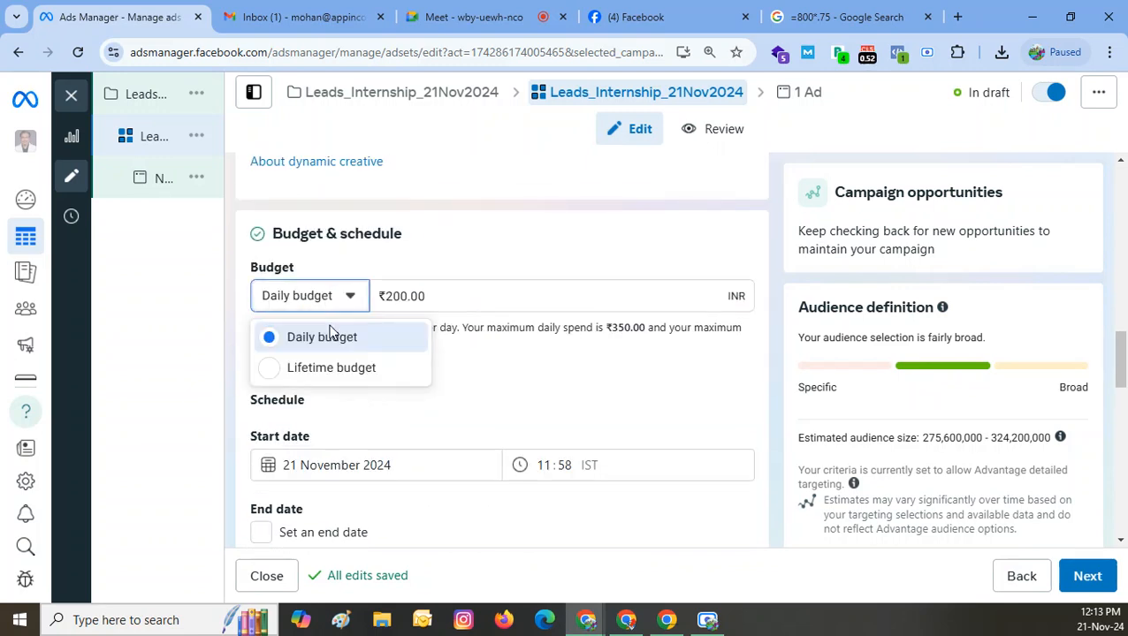
left_click(322, 374)
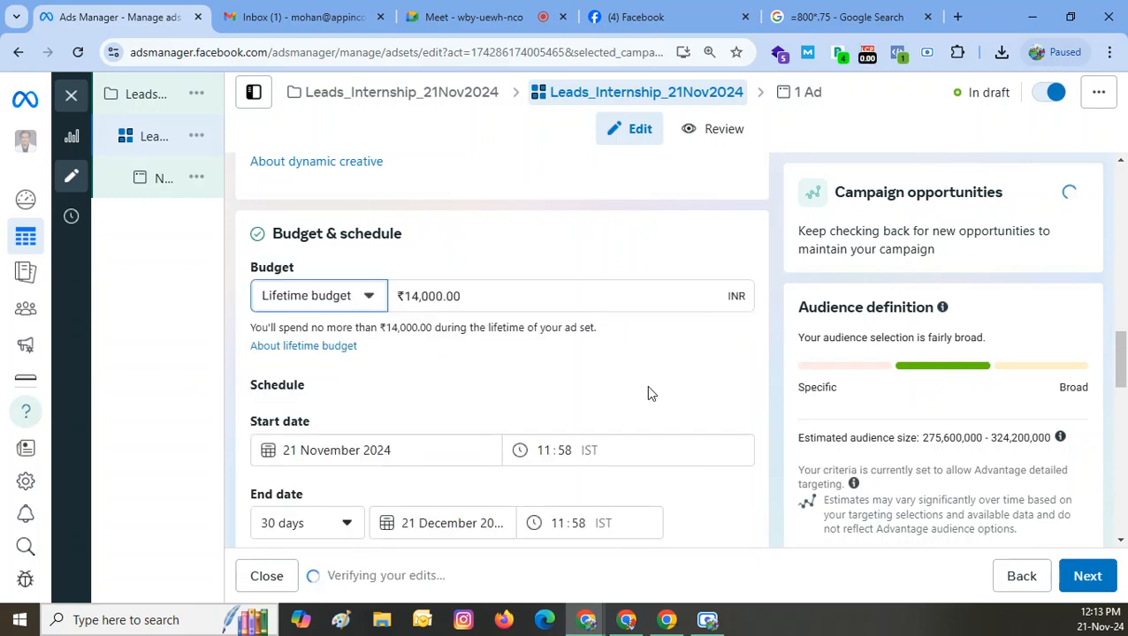
scroll(619, 398, "down", 1)
scroll(618, 398, "down", 2)
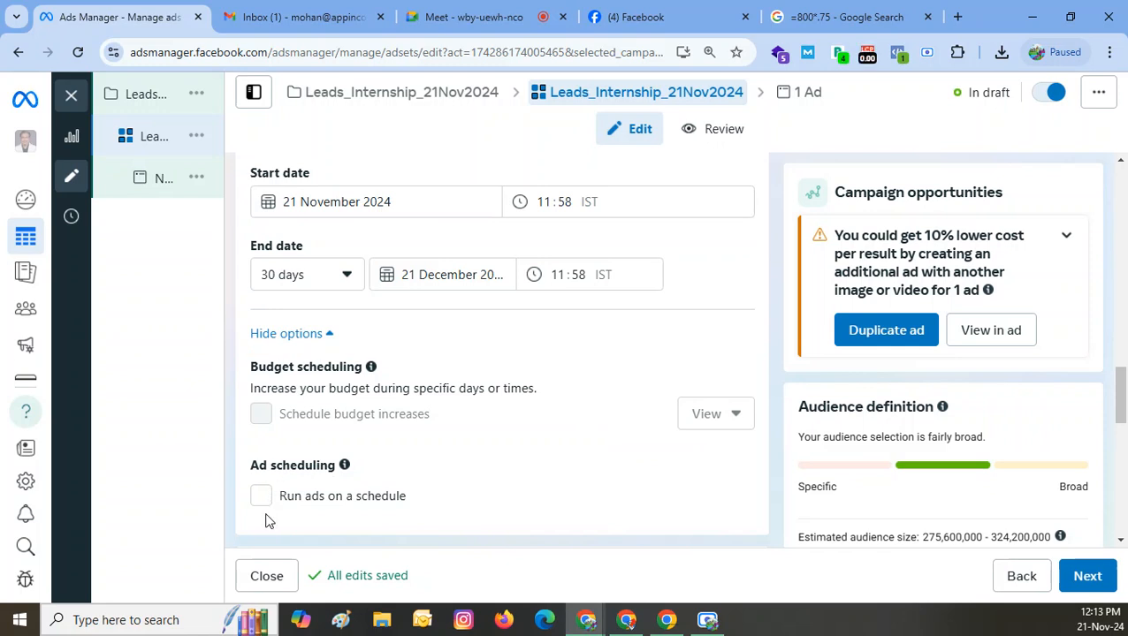
- Switch the ad set's budget type back to Daily budget and check the ad scheduling option
scroll(335, 449, "up", 2)
scroll(335, 449, "up", 1)
left_click(314, 299)
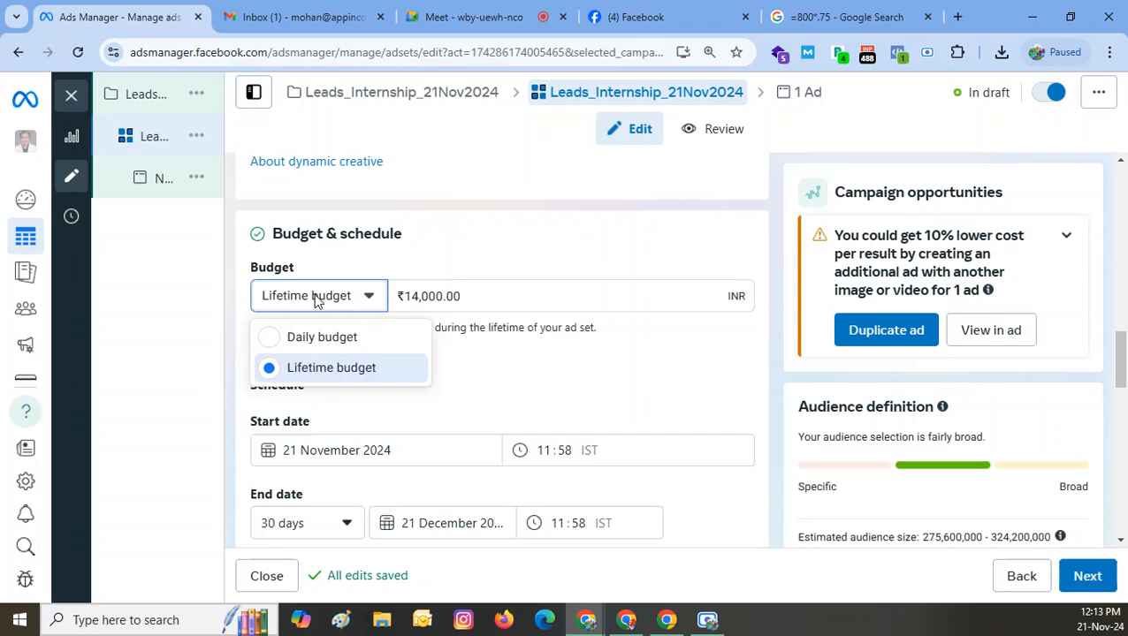
left_click(317, 339)
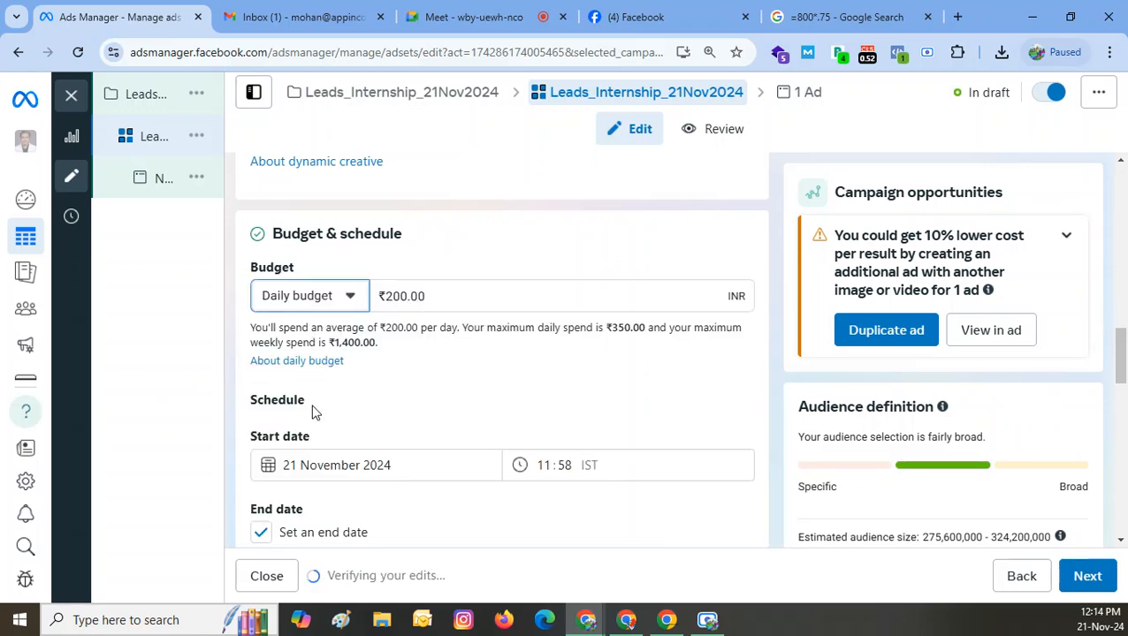
scroll(315, 448, "down", 3)
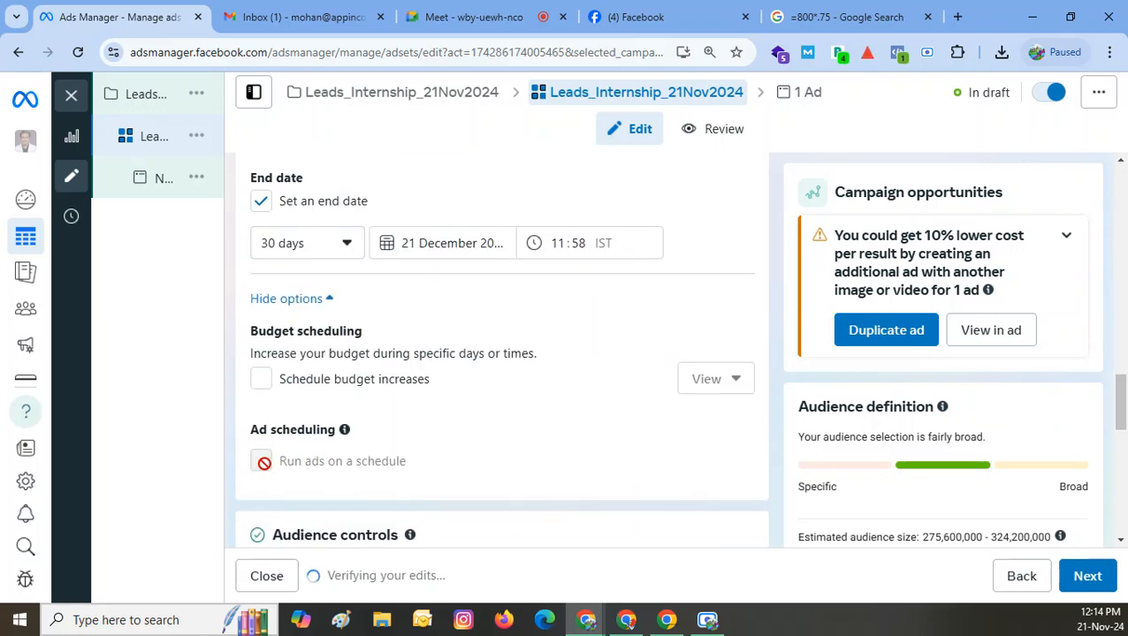
mouse_move(263, 463)
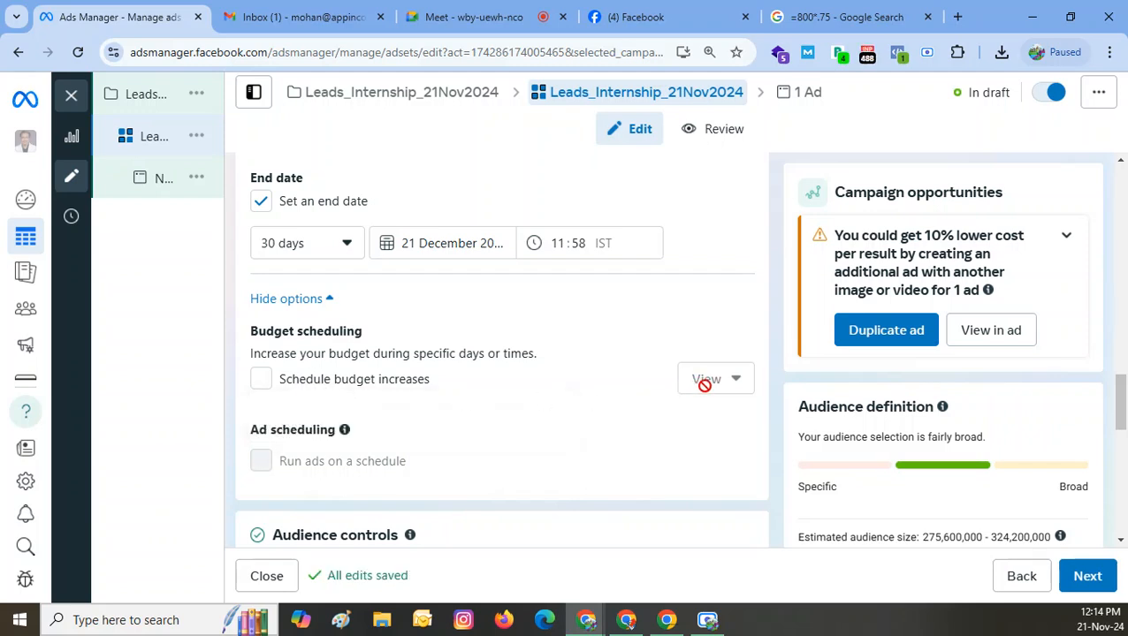
- Turn on scheduled budget increases, view the choices for increasing the daily budget, and turn the scheduling off again
left_click(261, 379)
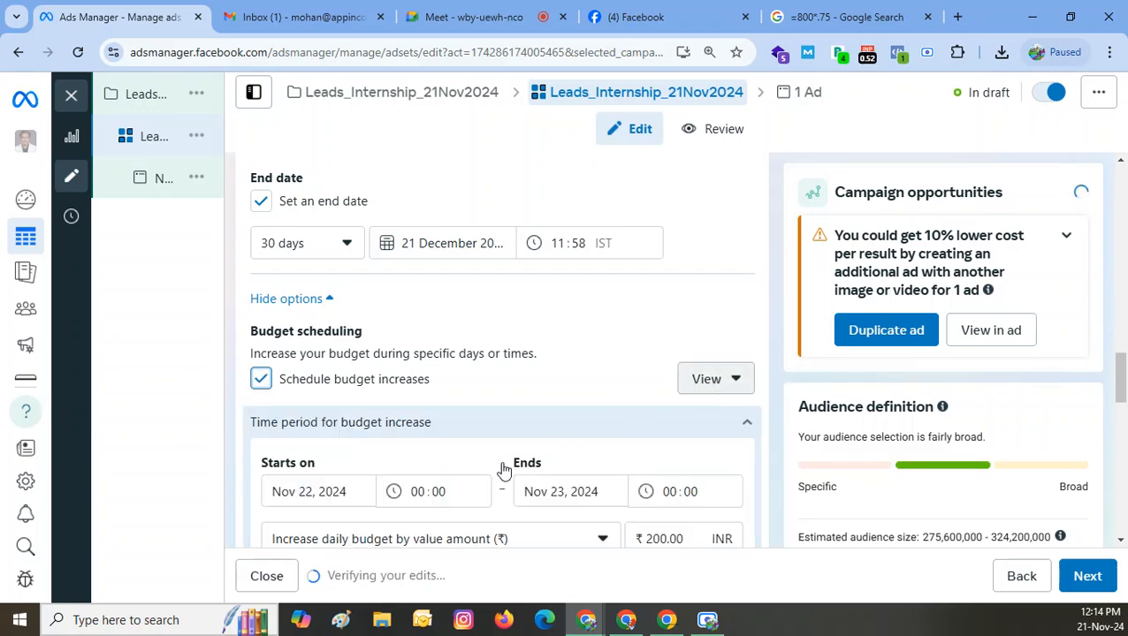
scroll(403, 440, "down", 2)
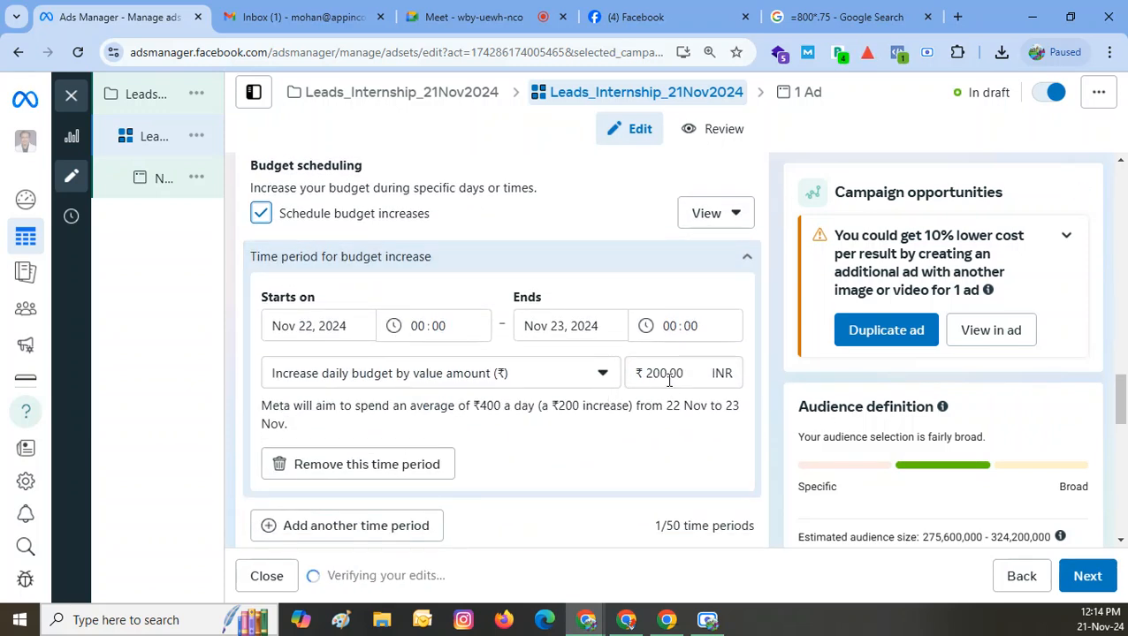
left_click(436, 373)
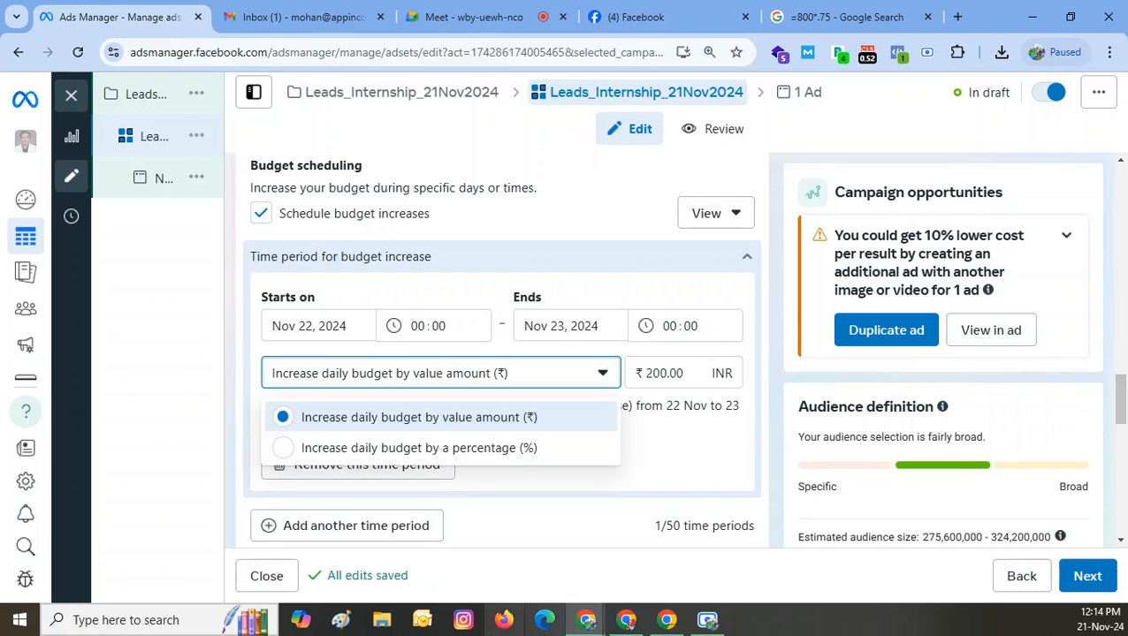
left_click(506, 228)
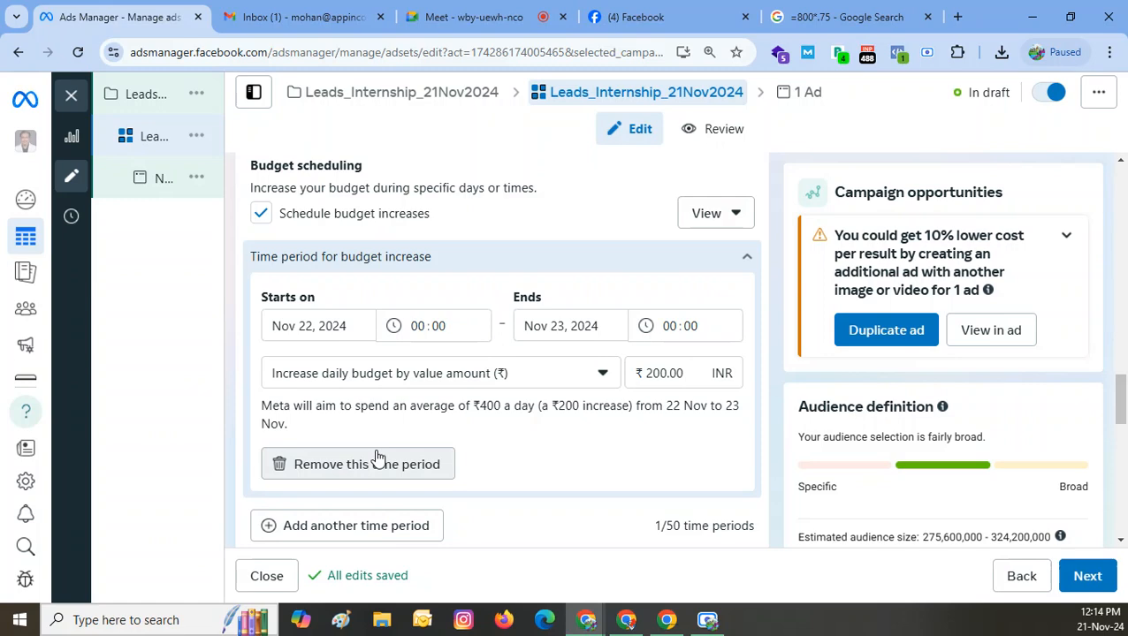
left_click(263, 215)
- Remove the end date from the ad set's schedule
scroll(469, 408, "up", 5)
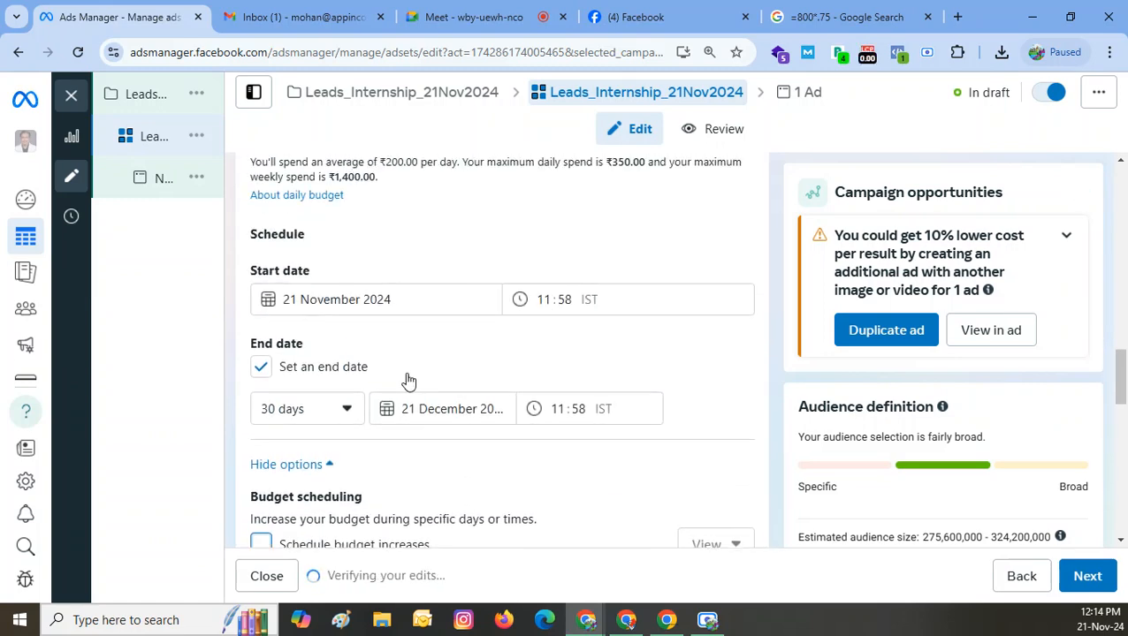
left_click(261, 367)
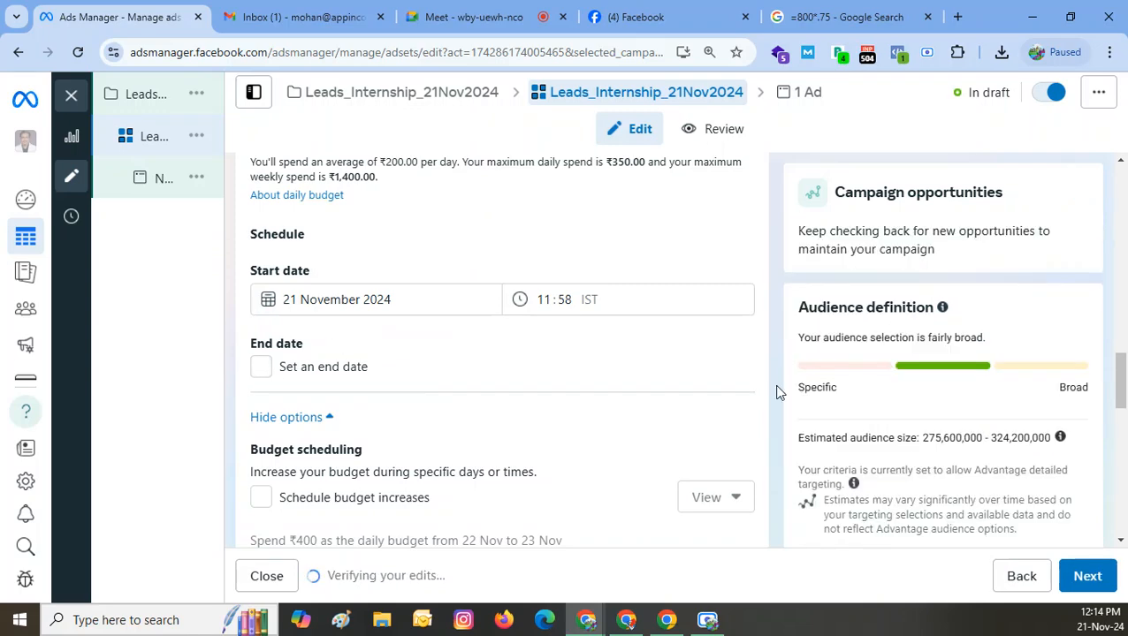
scroll(485, 382, "down", 5)
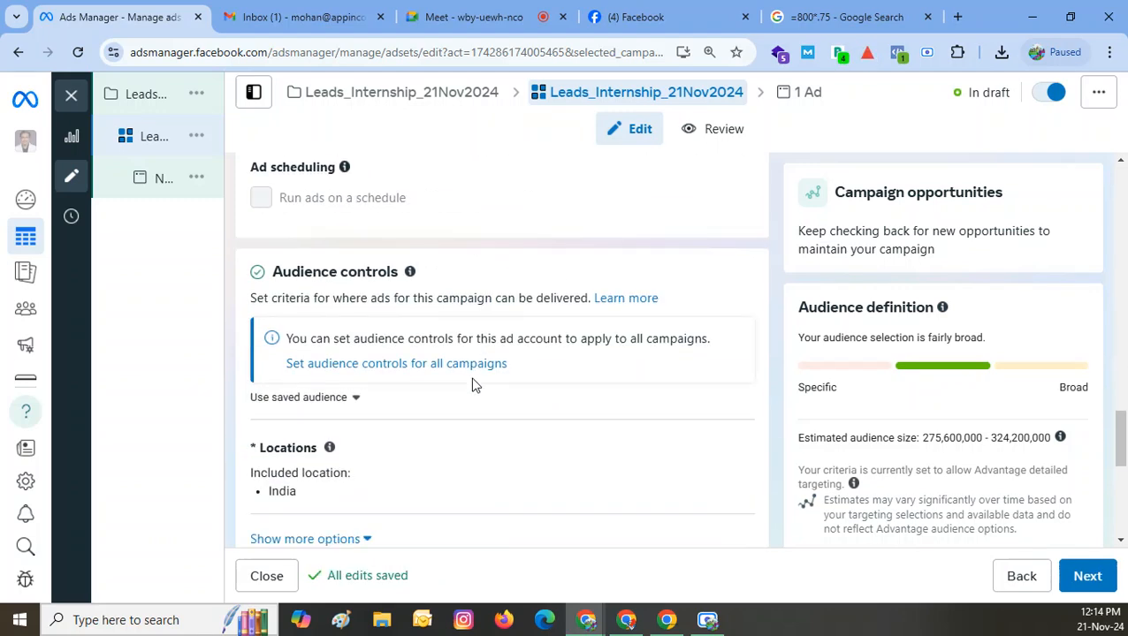
scroll(472, 386, "down", 2)
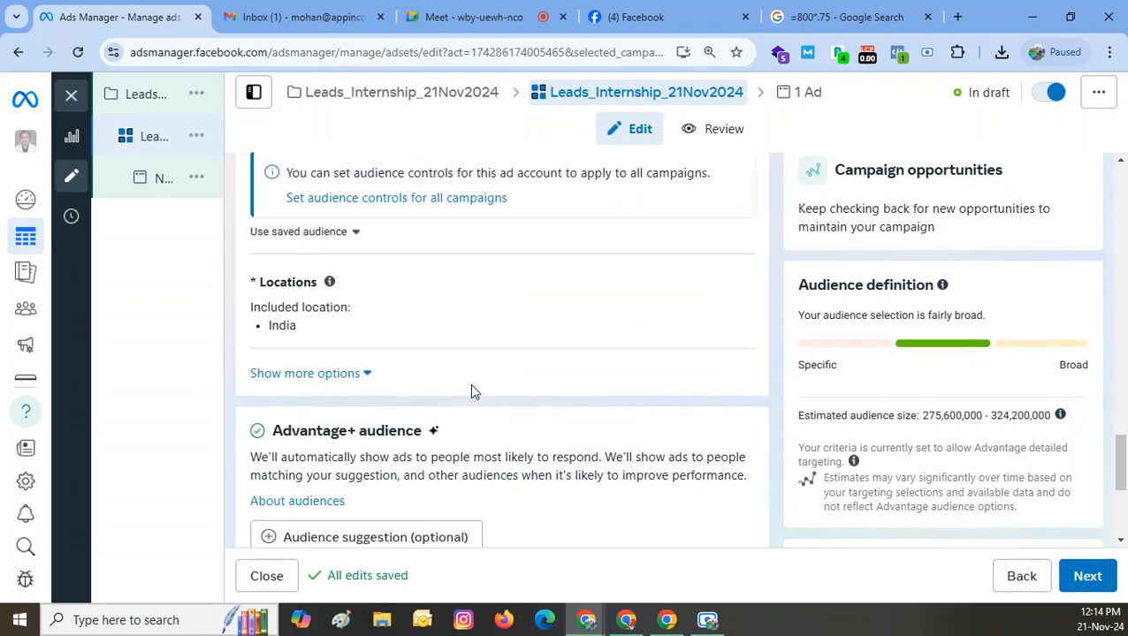
- Review the ad set's settings from the conversion location through performance goal, budget and schedule to the audience controls
scroll(471, 386, "up", 6)
scroll(465, 393, "up", 10)
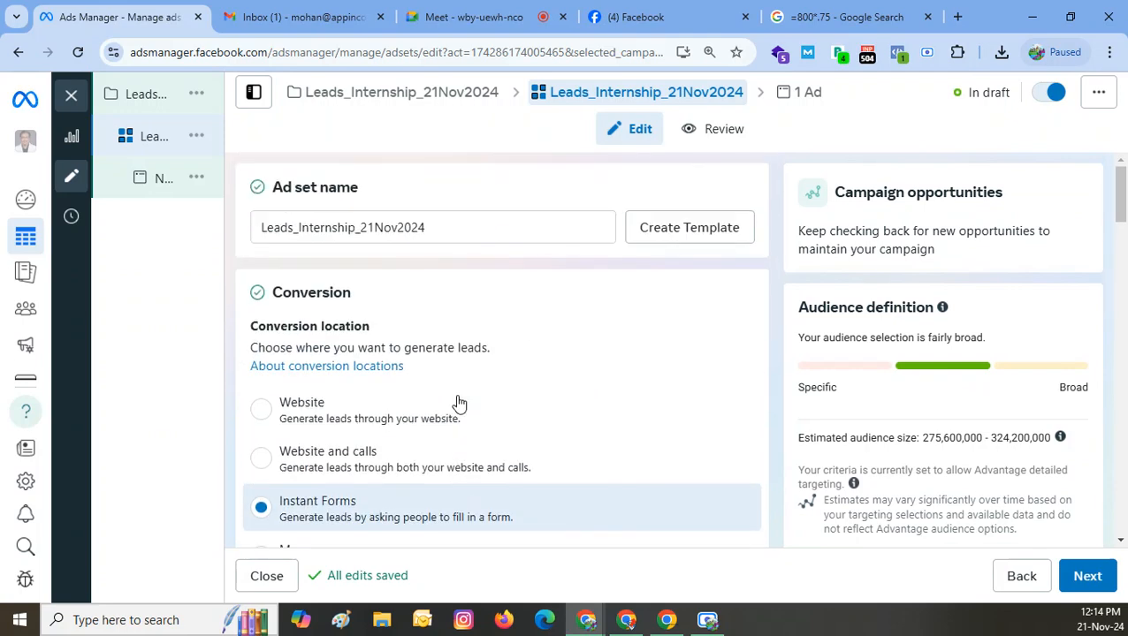
scroll(410, 470, "down", 2)
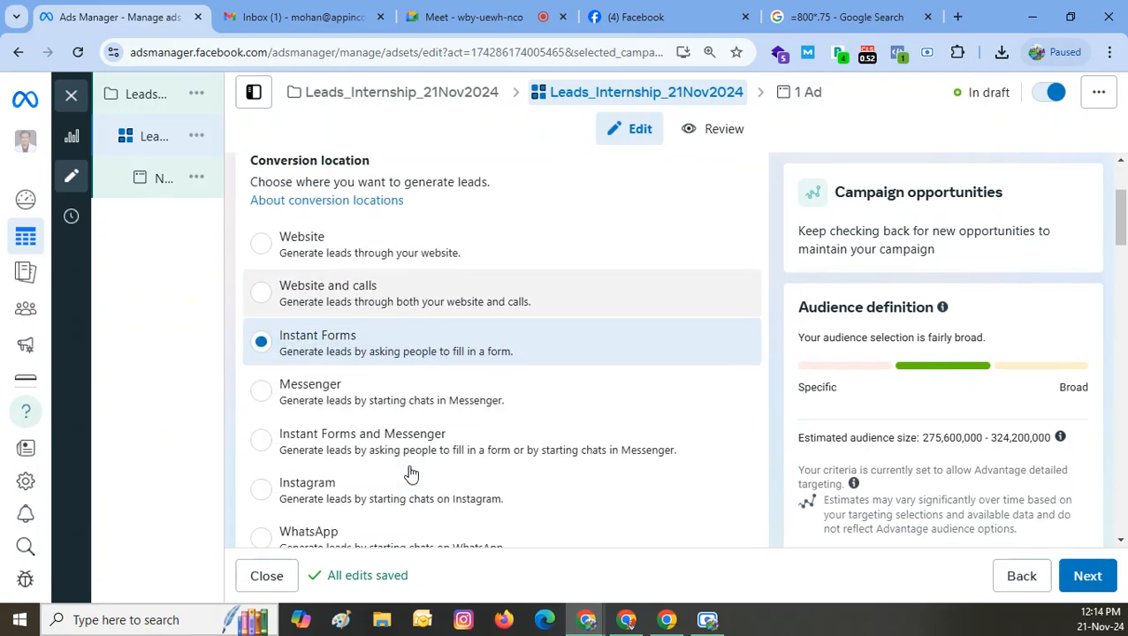
scroll(410, 475, "down", 5)
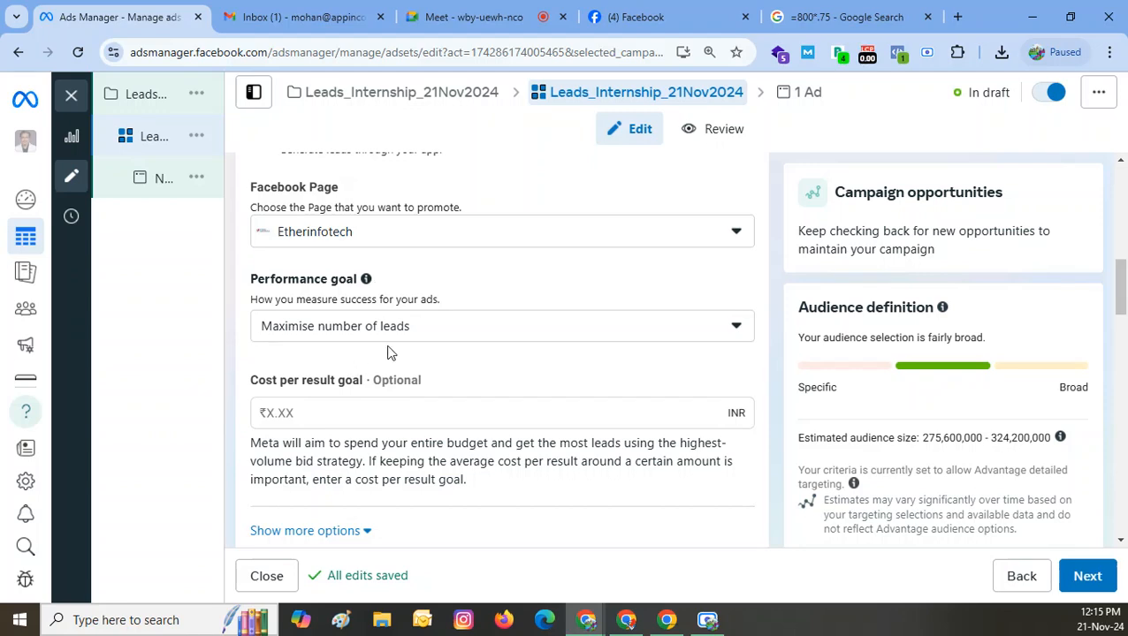
scroll(404, 347, "down", 3)
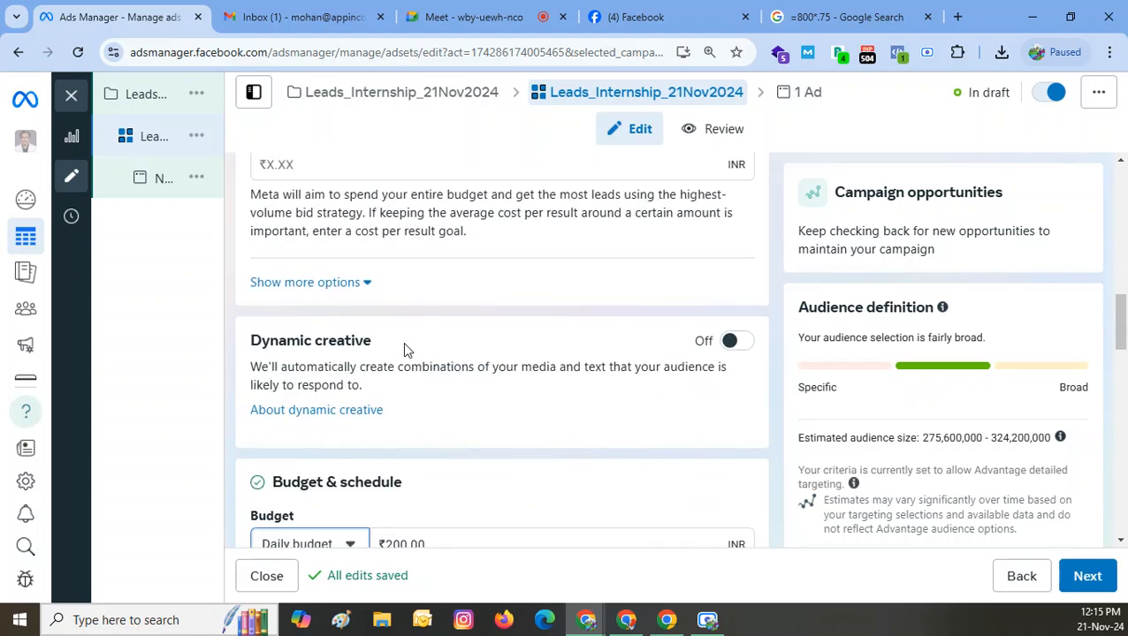
scroll(403, 345, "down", 3)
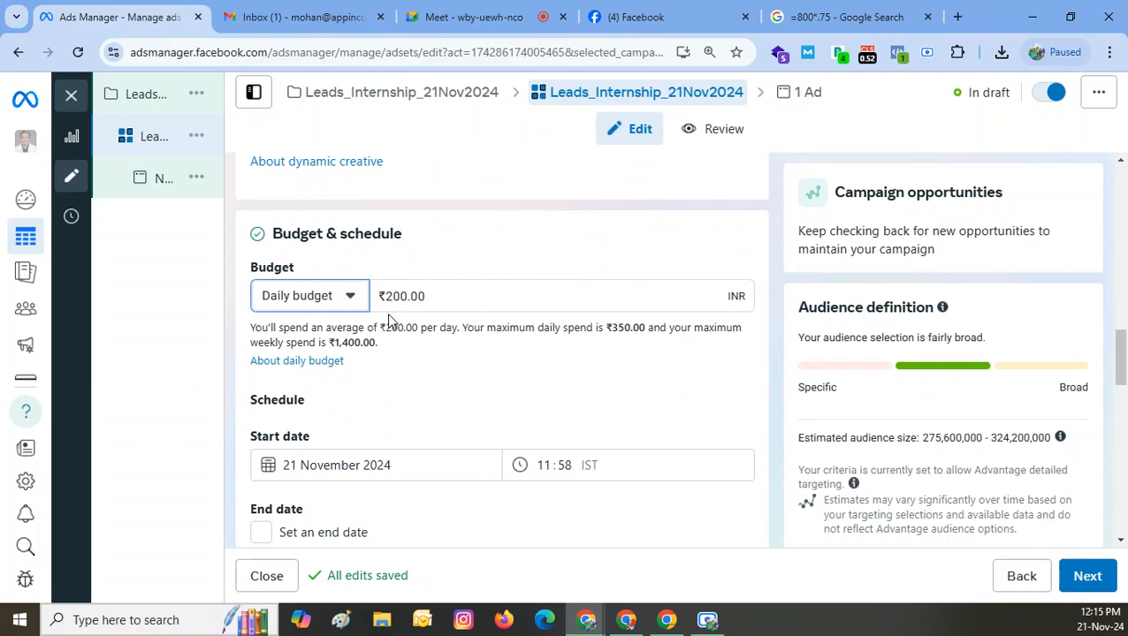
scroll(441, 440, "down", 5)
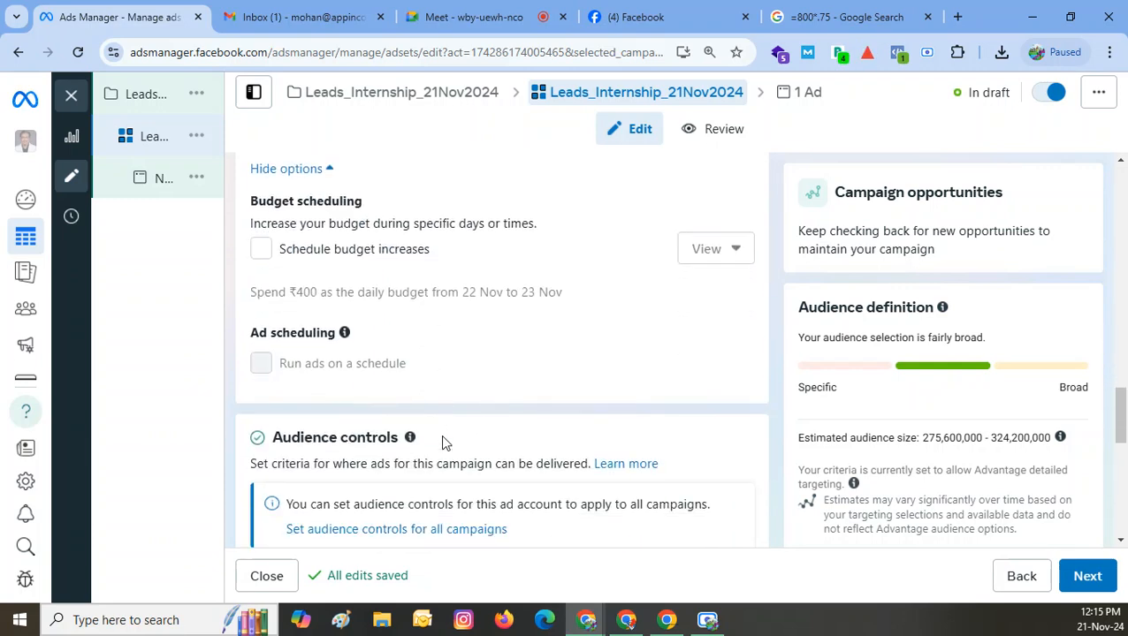
scroll(445, 442, "down", 3)
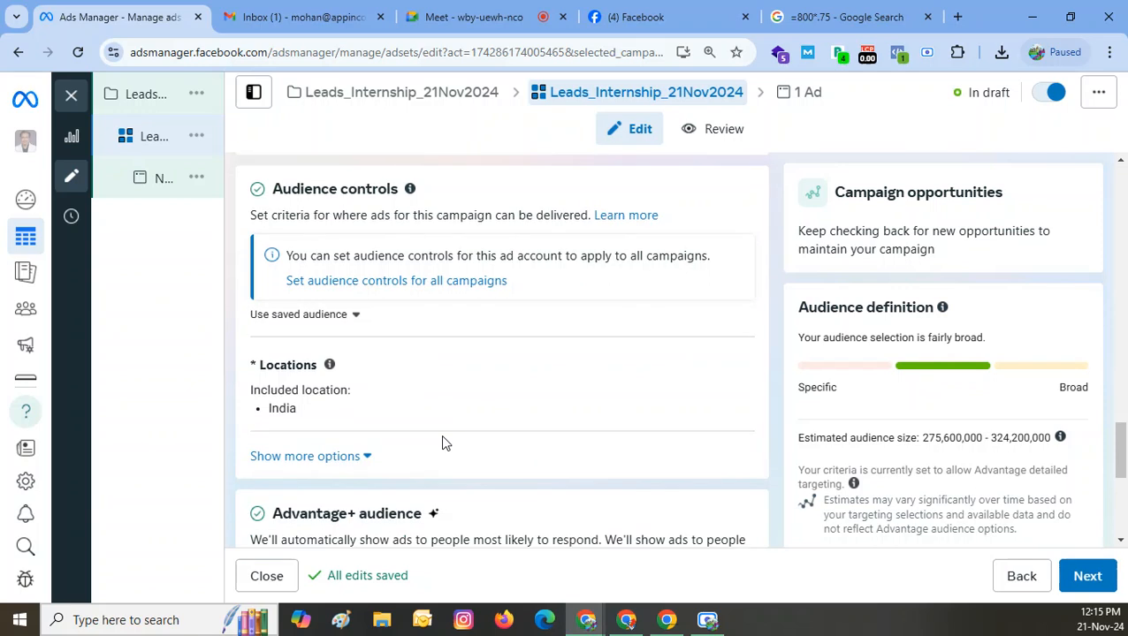
- Edit the audience locations to target Tamil Nadu, India
mouse_move(343, 369)
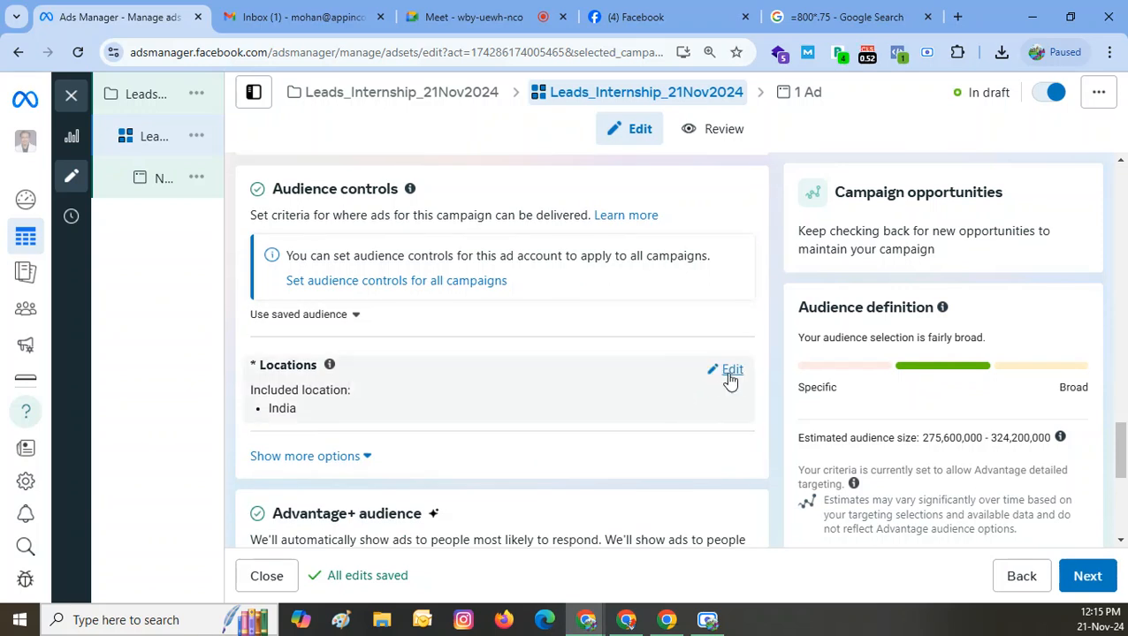
left_click(727, 374)
scroll(486, 496, "down", 2)
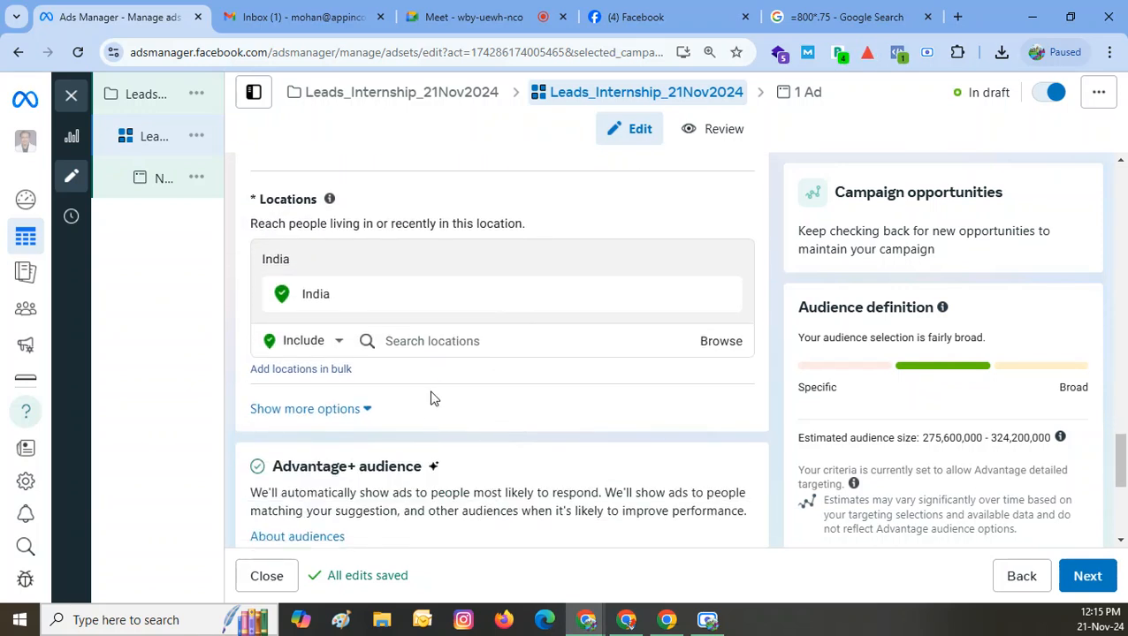
left_click(432, 348)
type("tam")
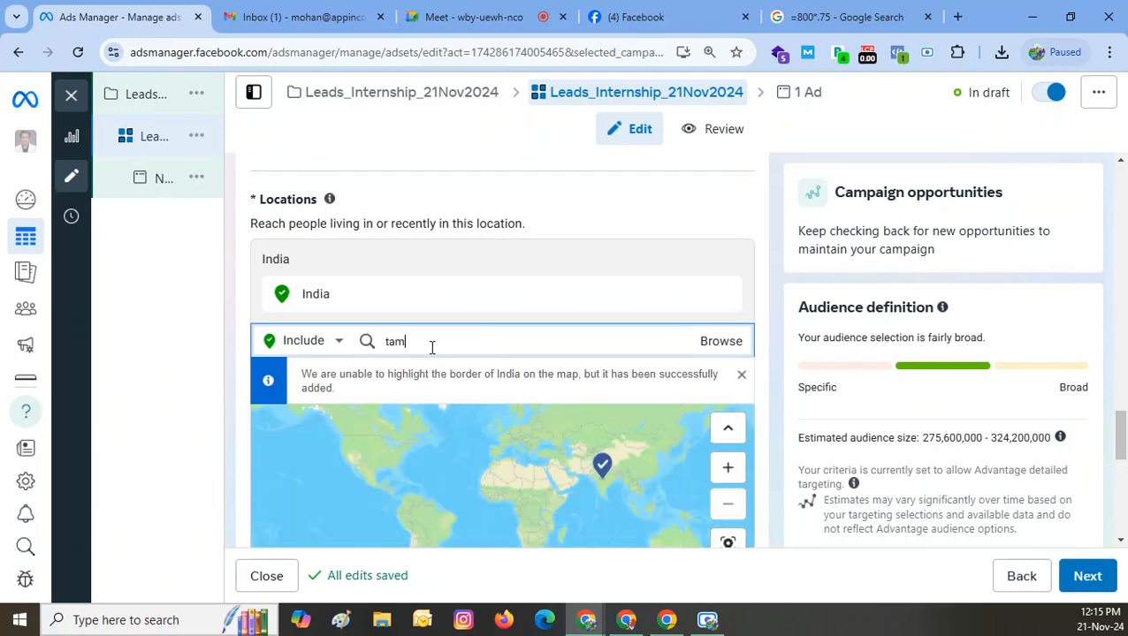
type("il nadu")
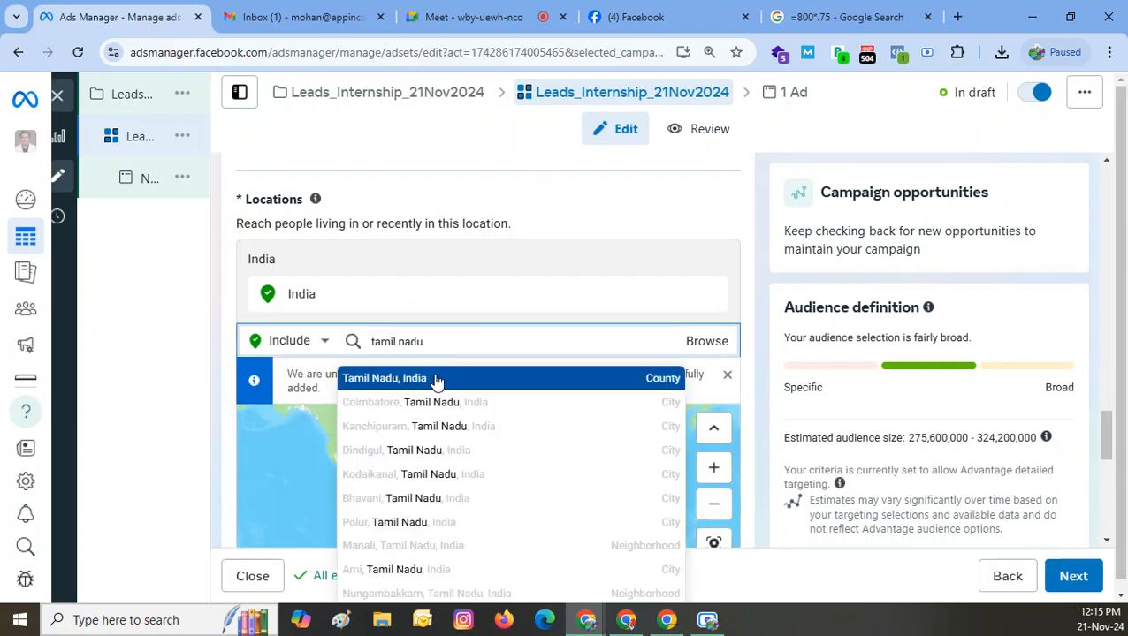
left_click(508, 380)
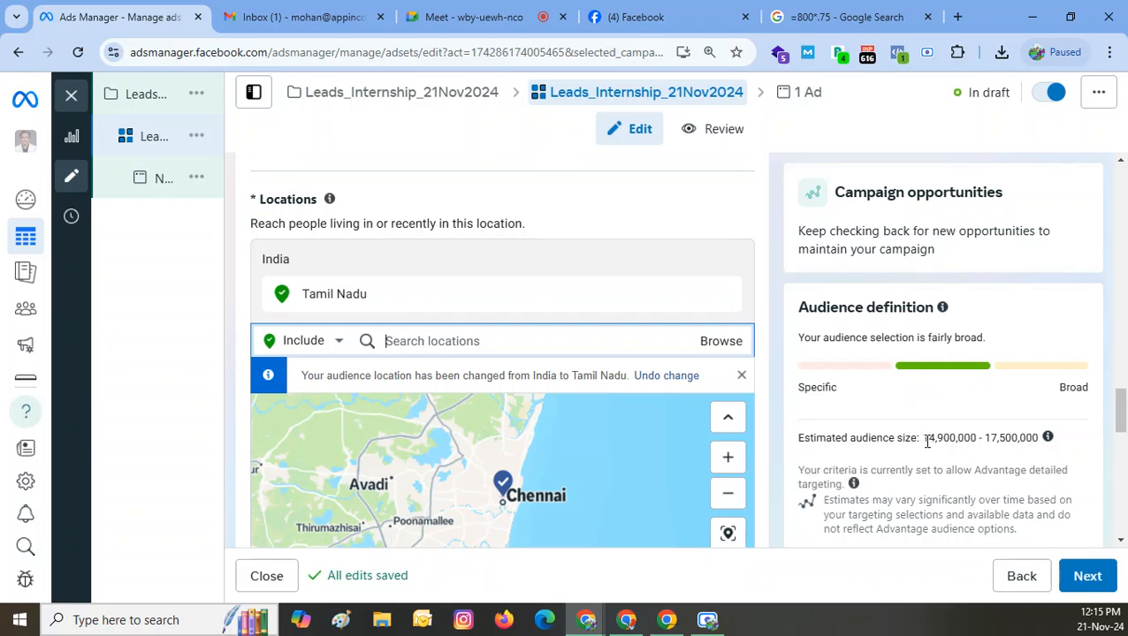
- Exclude the city of Chennai, Tamil Nadu from the audience locations
left_click(333, 352)
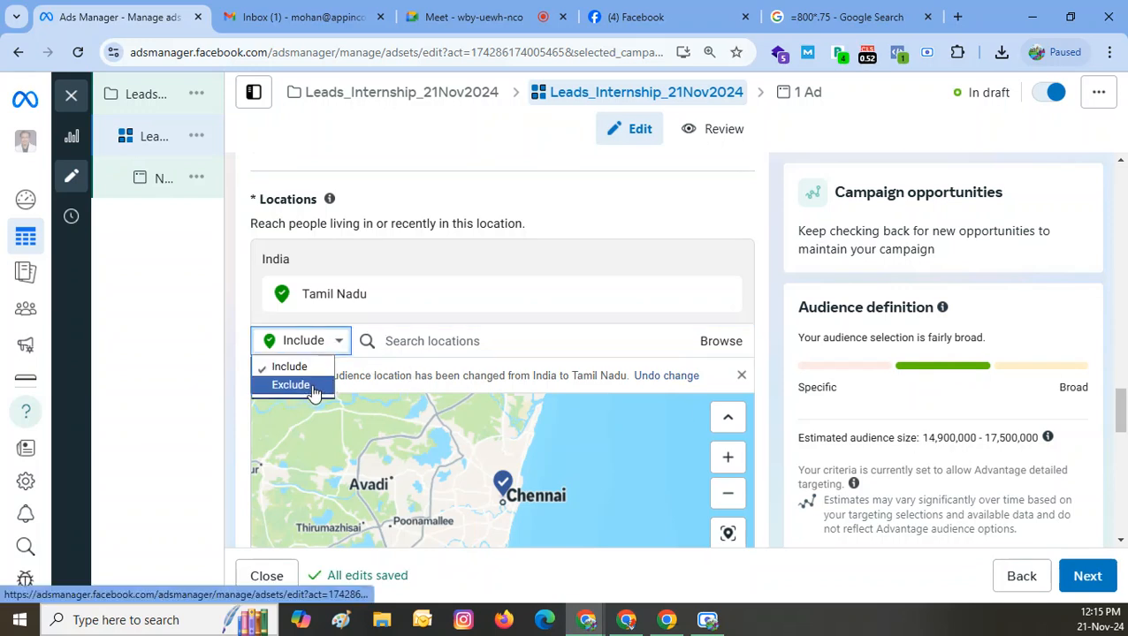
left_click(313, 387)
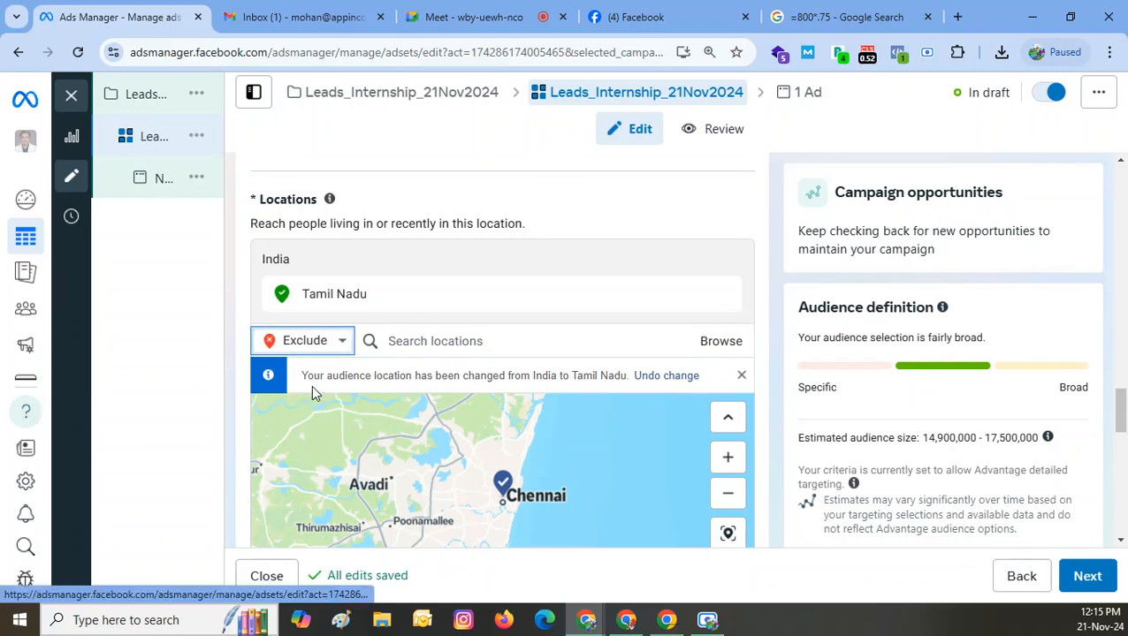
left_click(442, 342)
type("dhennai")
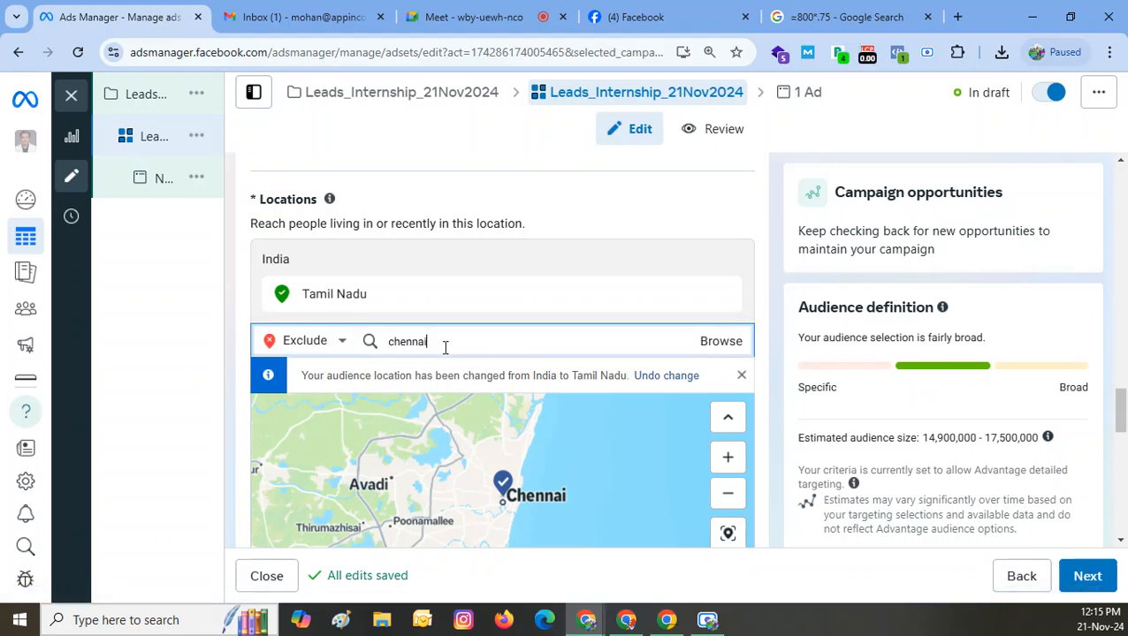
left_click(427, 380)
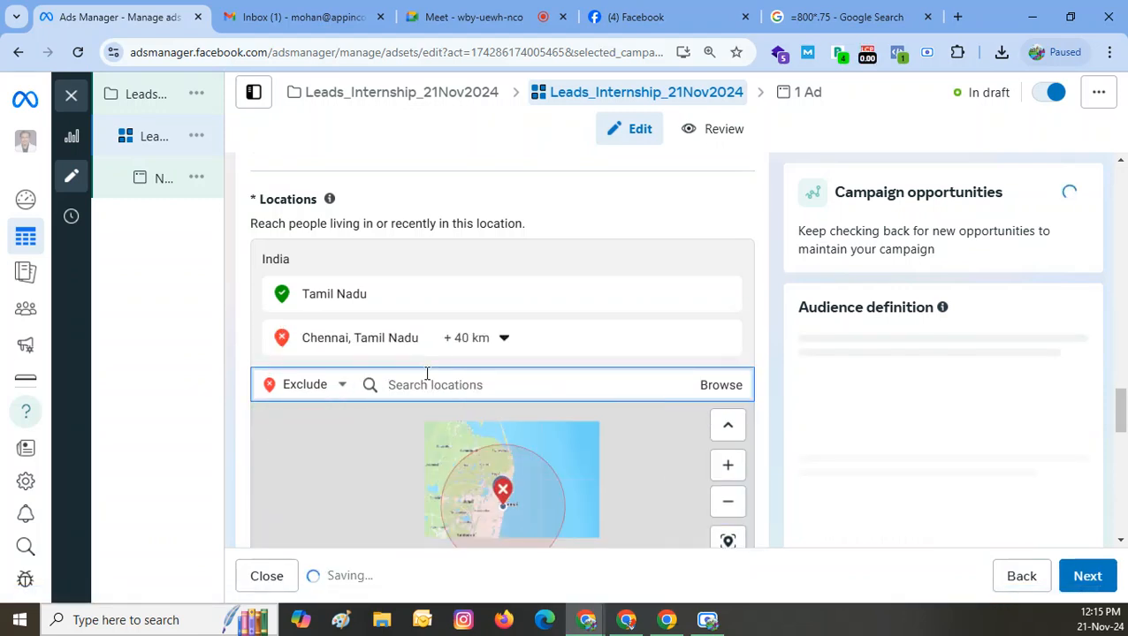
- Set the excluded radius around Chennai to 80 km and examine the estimated audience size
left_click(461, 340)
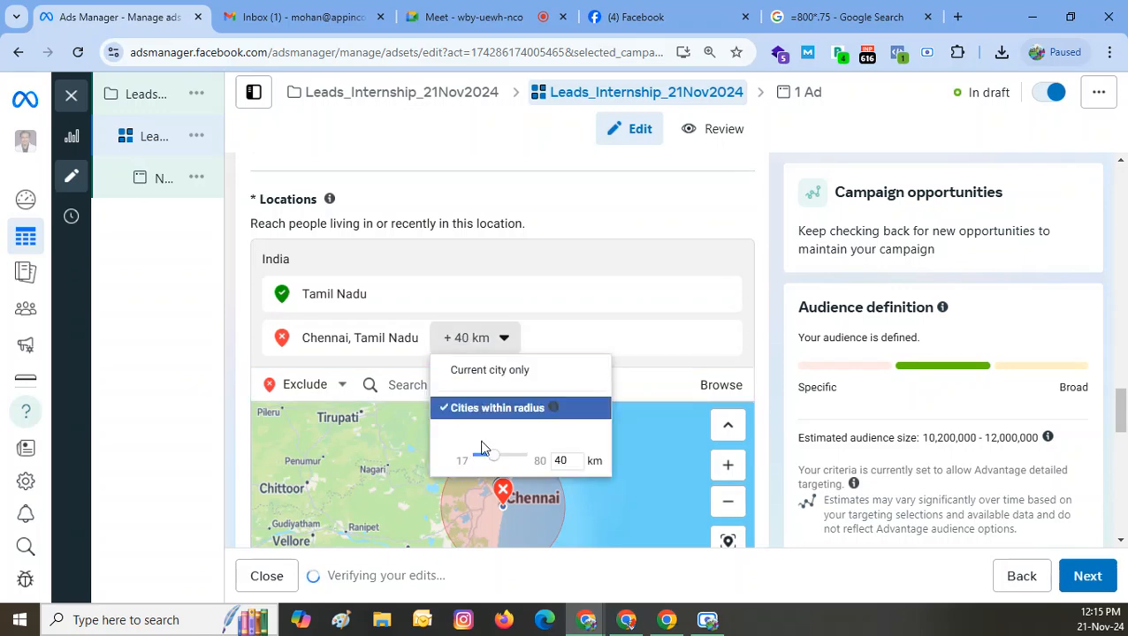
left_click_drag(492, 457, 552, 465)
left_click(661, 312)
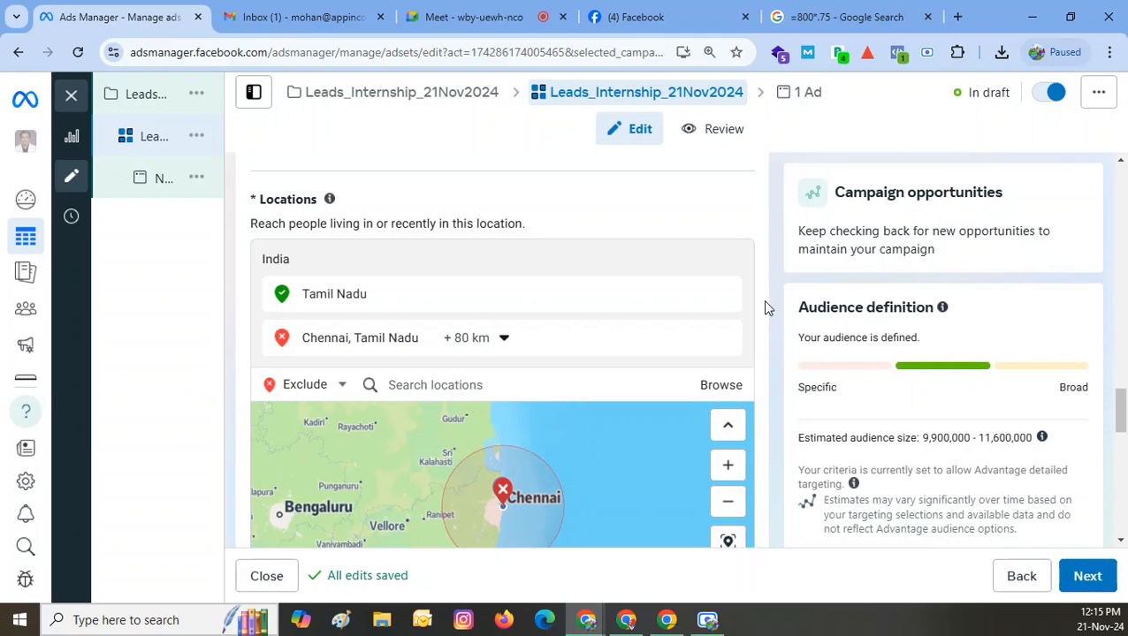
mouse_move(938, 442)
left_mouse_down()
mouse_move(905, 437)
mouse_move(919, 449)
left_mouse_up()
- Examine the location map, the reach suggestion and the Advantage+ audience section, and return to the audience controls
scroll(757, 290, "down", 1)
scroll(756, 290, "down", 3)
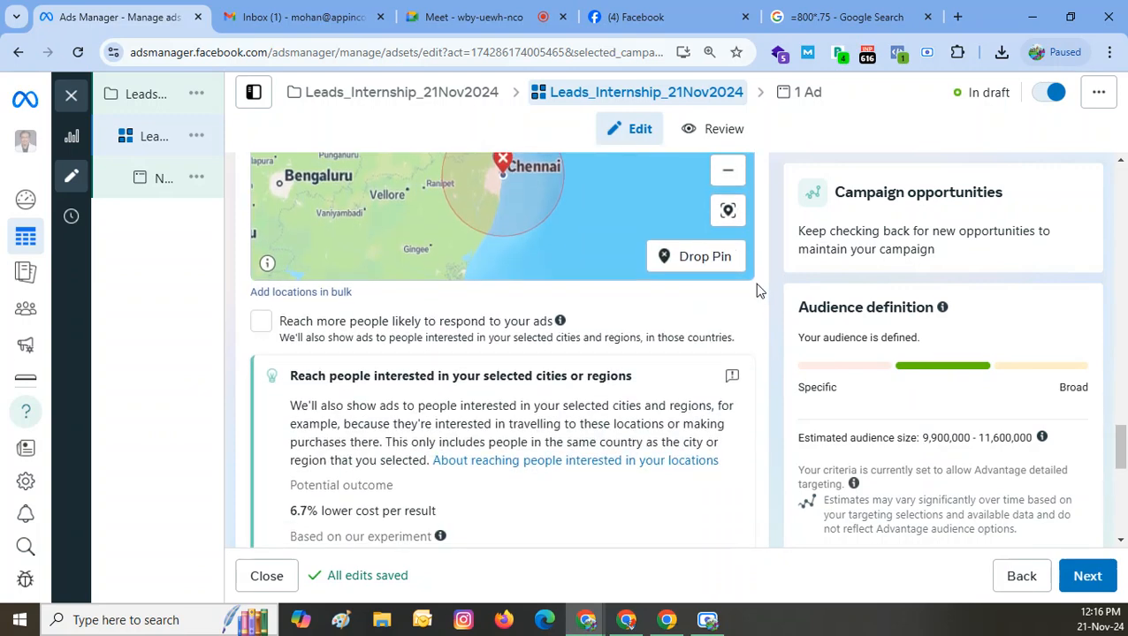
scroll(754, 321, "down", 2)
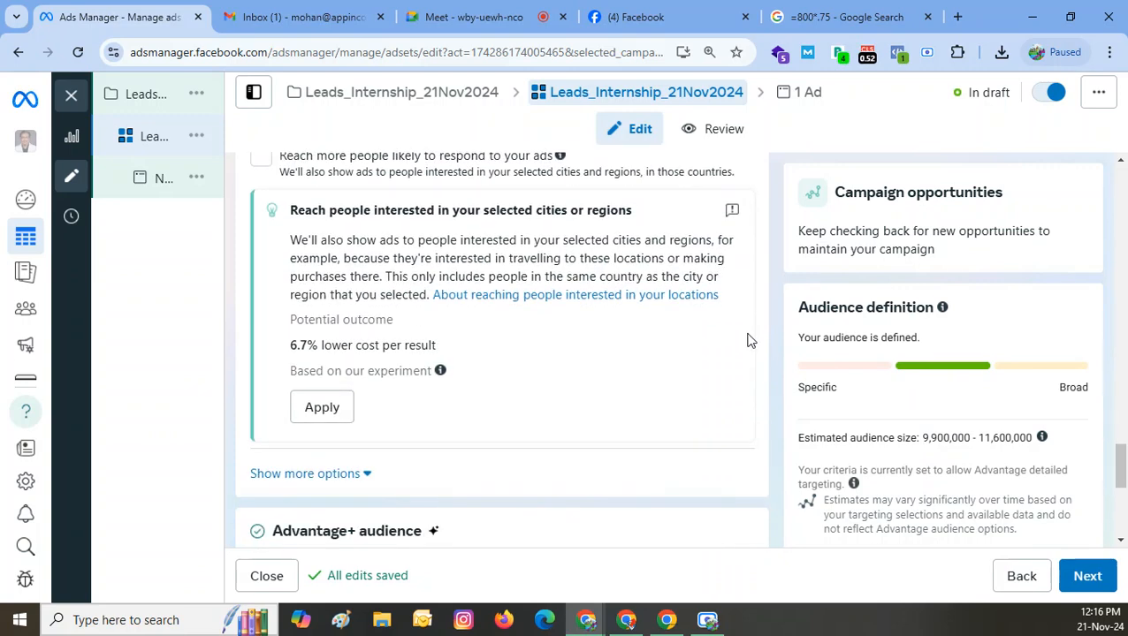
scroll(750, 341, "down", 2)
scroll(751, 344, "down", 2)
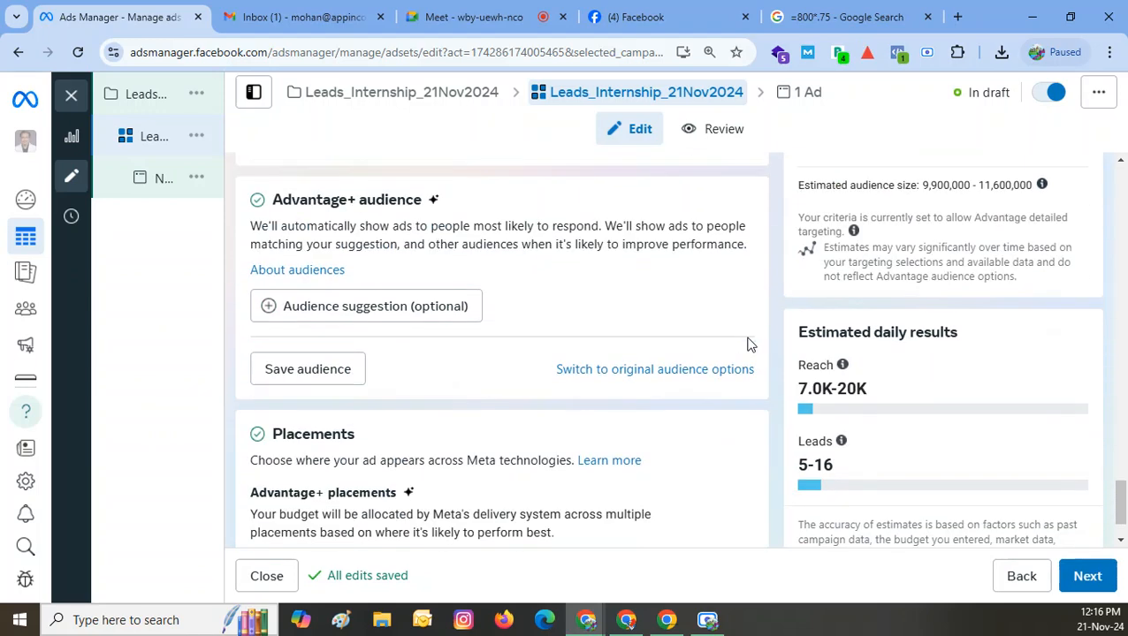
scroll(564, 316, "up", 8)
scroll(564, 315, "down", 1)
scroll(765, 264, "down", 2)
scroll(803, 259, "up", 2)
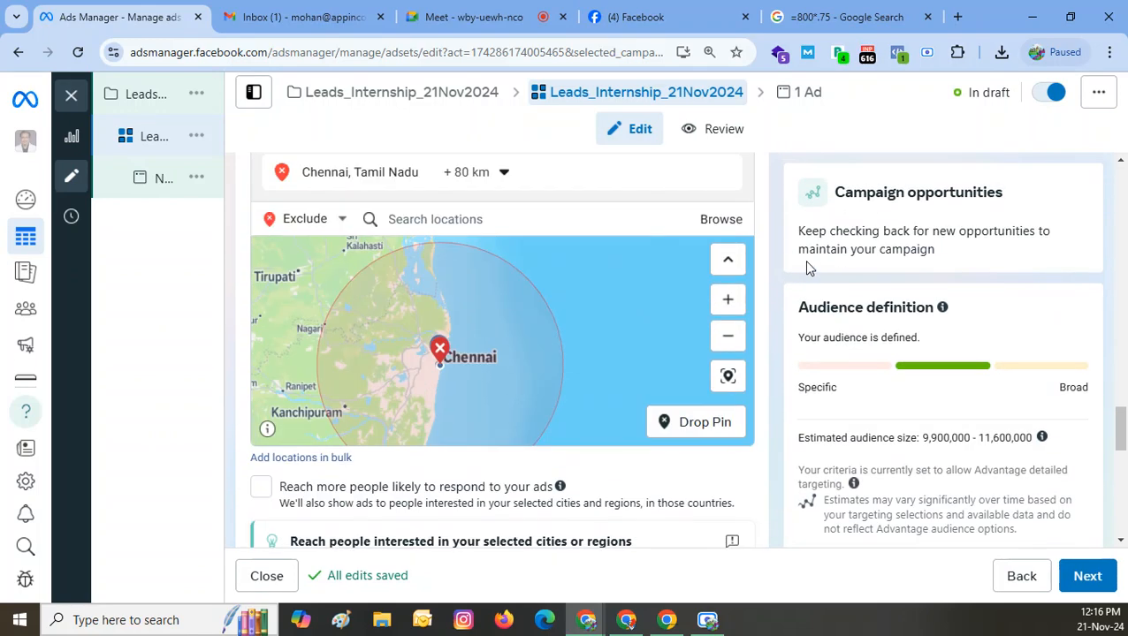
scroll(807, 265, "up", 4)
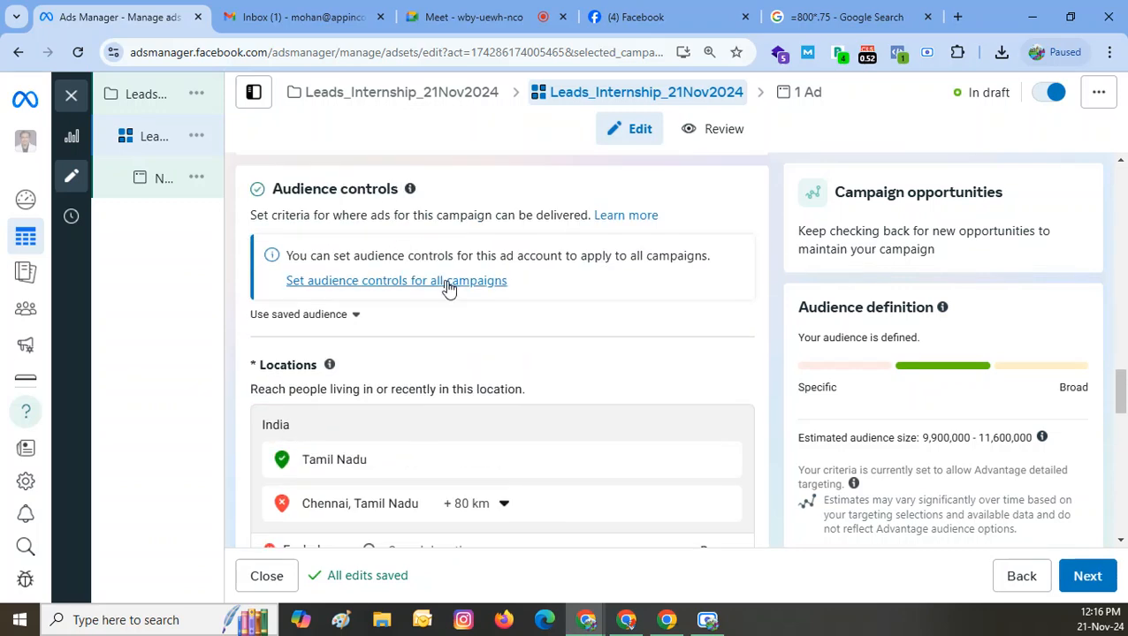
- Switch the ad set from Advantage+ audience to the original audience options
scroll(649, 312, "down", 5)
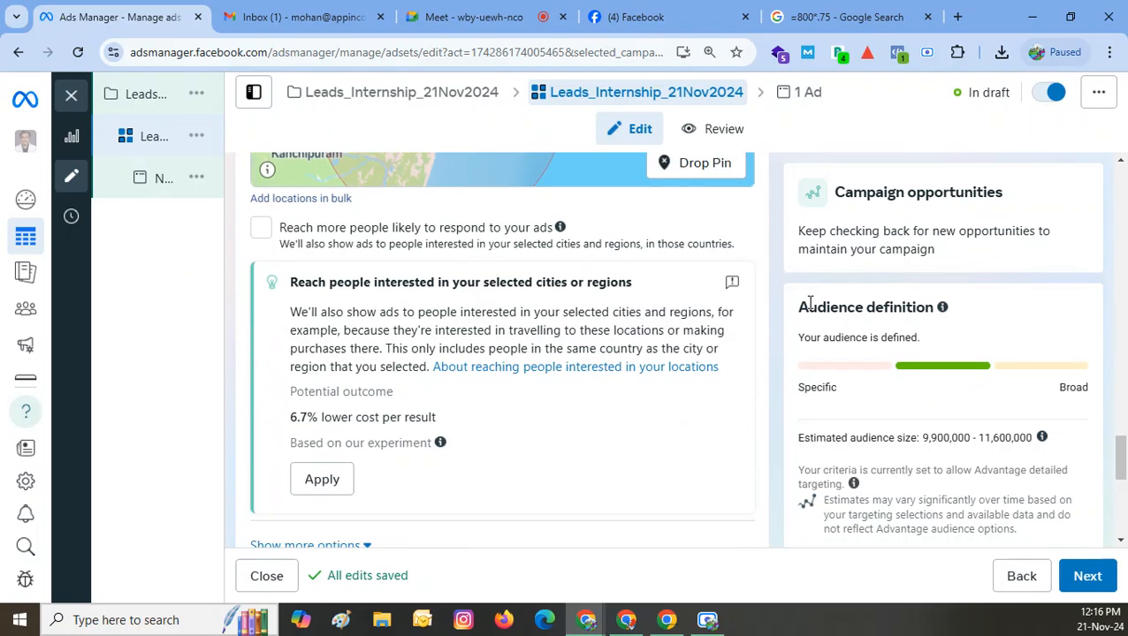
scroll(810, 303, "down", 3)
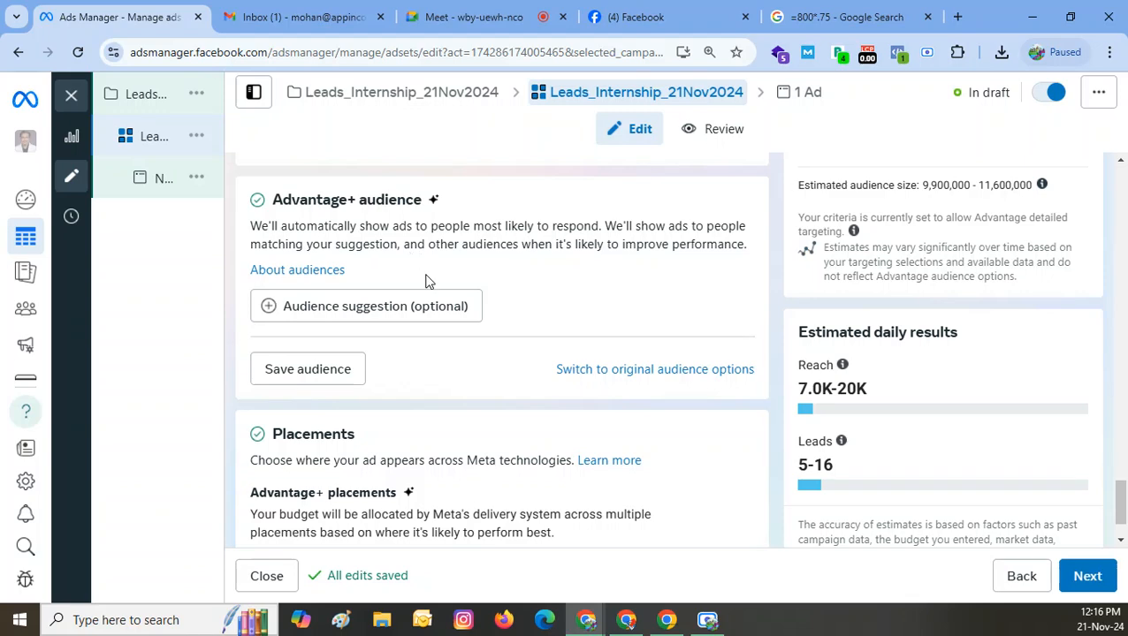
scroll(427, 281, "up", 1)
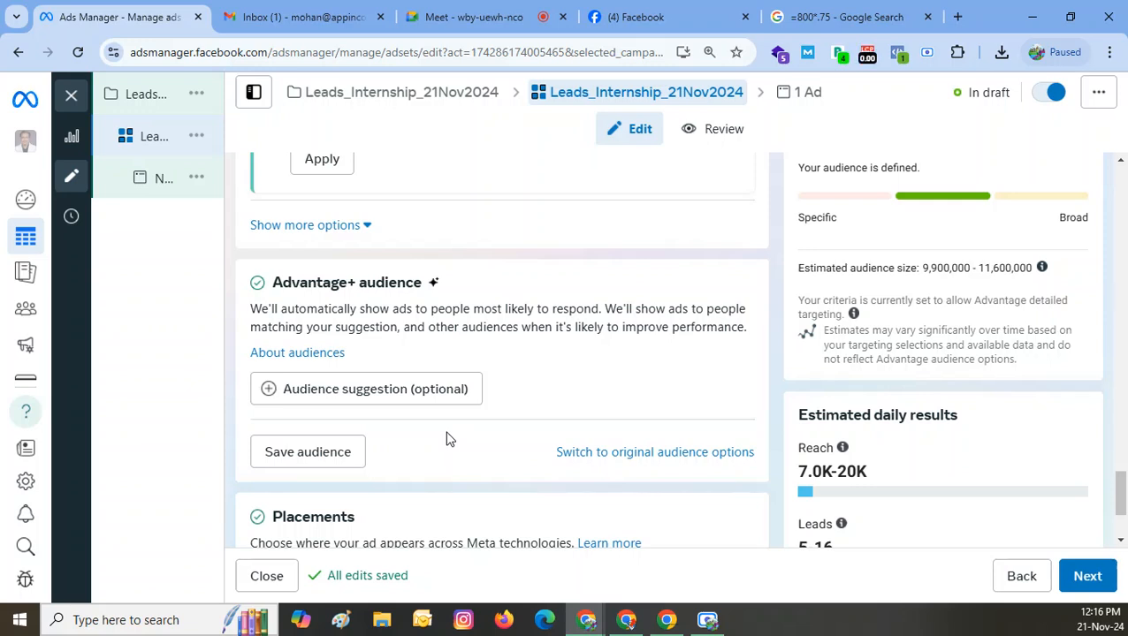
left_click(598, 456)
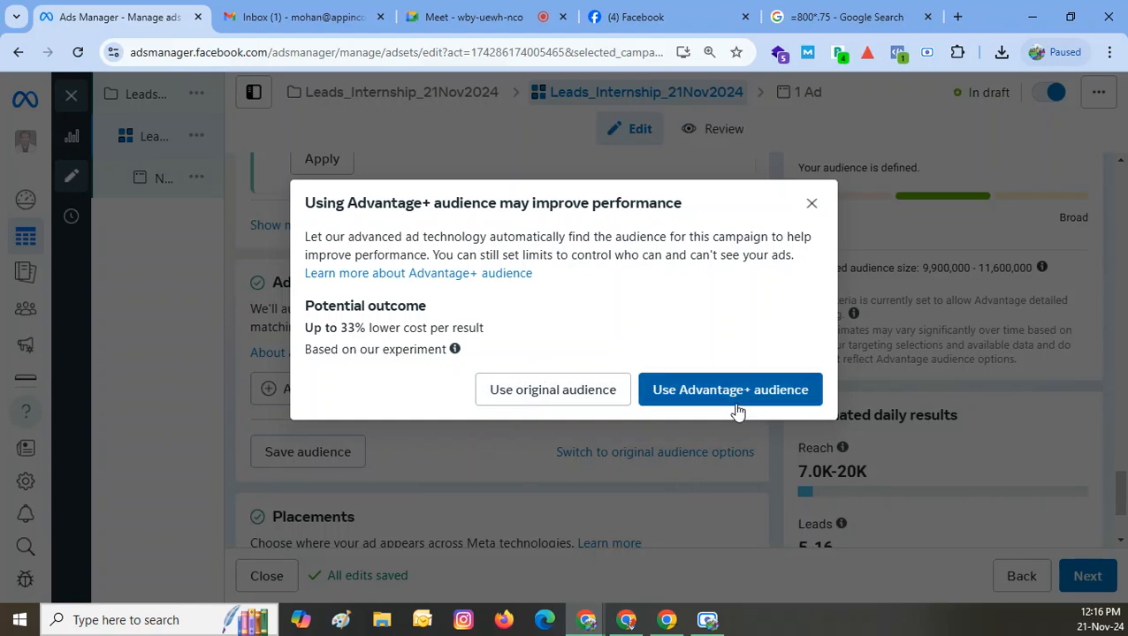
left_click(547, 406)
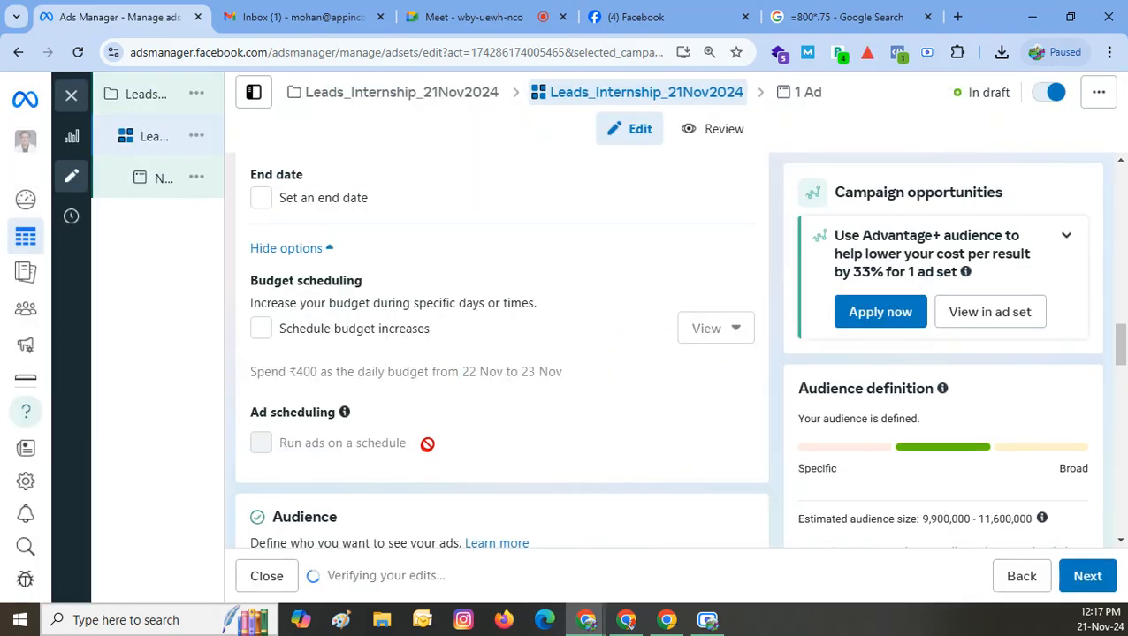
- Review the budget and schedule section, the available saved audiences and the Custom Audiences field
scroll(490, 437, "up", 4)
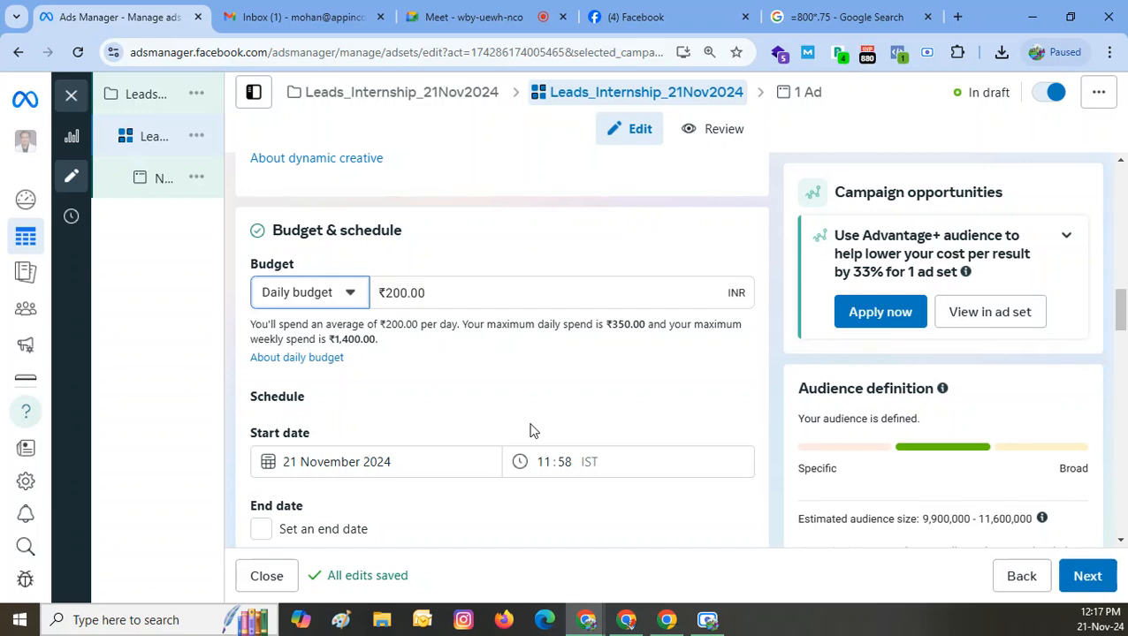
scroll(513, 383, "down", 2)
scroll(530, 384, "down", 6)
scroll(546, 375, "down", 3)
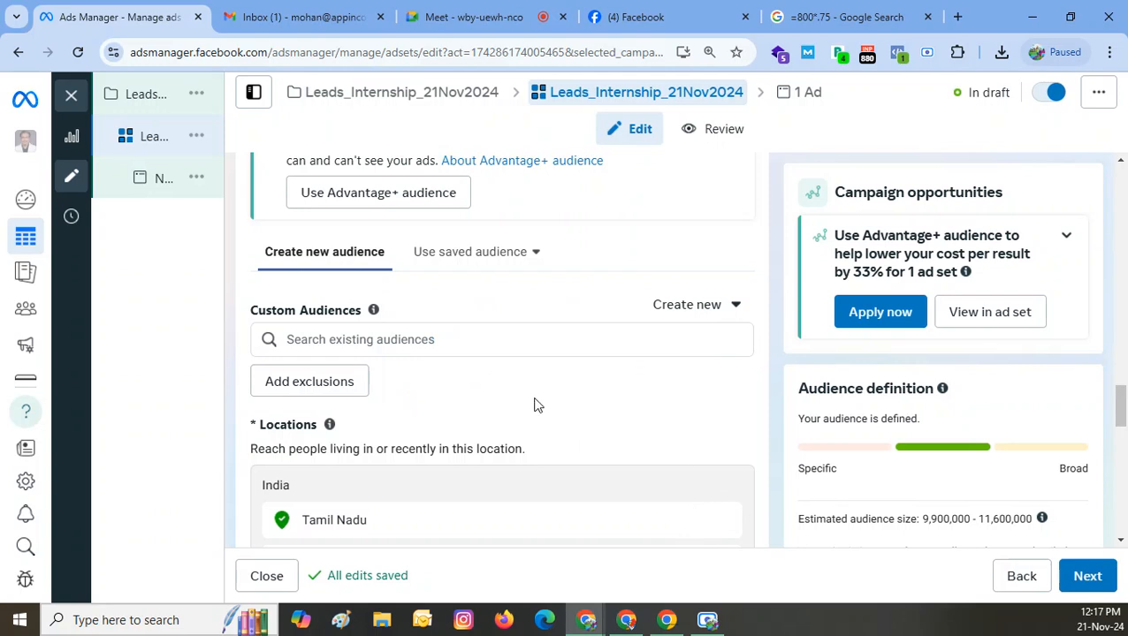
left_click(497, 256)
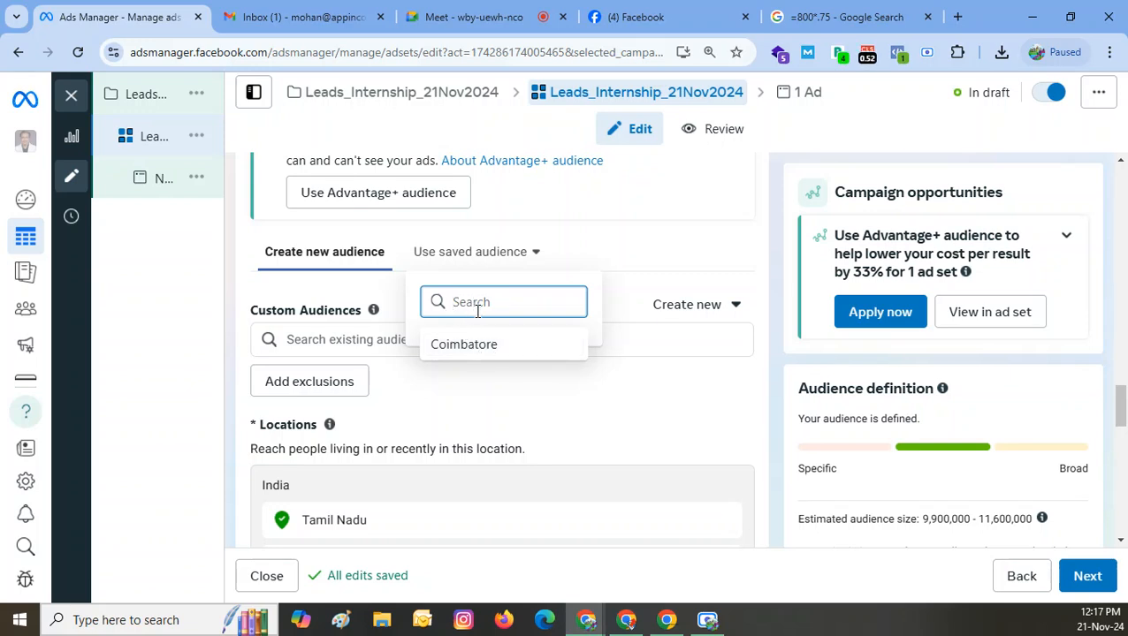
left_click(300, 343)
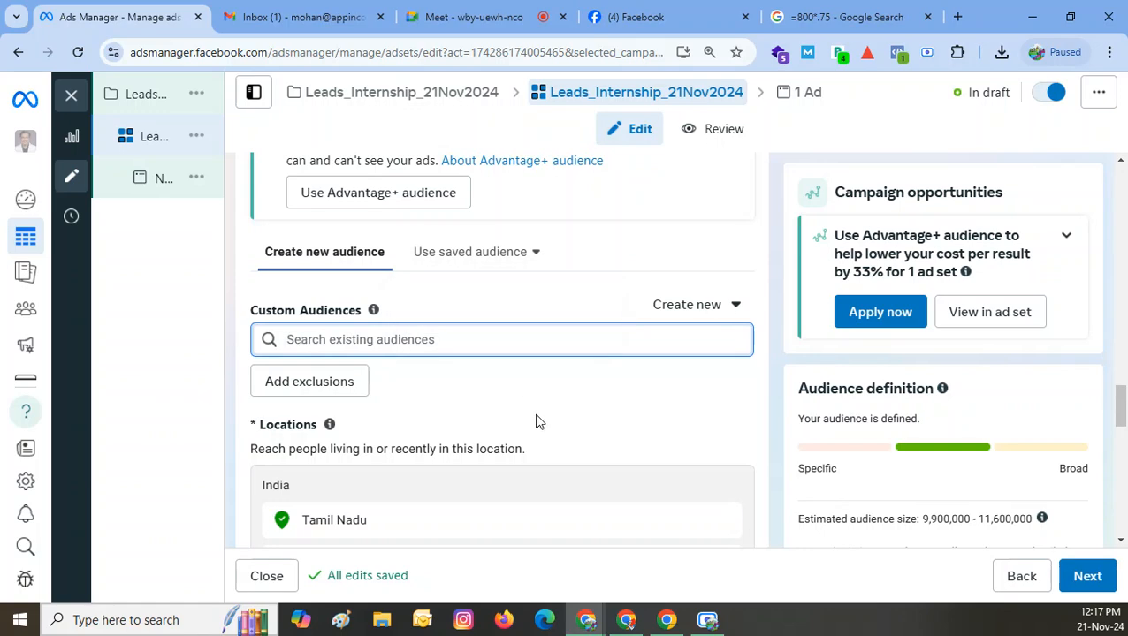
- Review the locations, age, gender, detailed targeting and language settings, and check the estimated daily leads
scroll(536, 411, "down", 3)
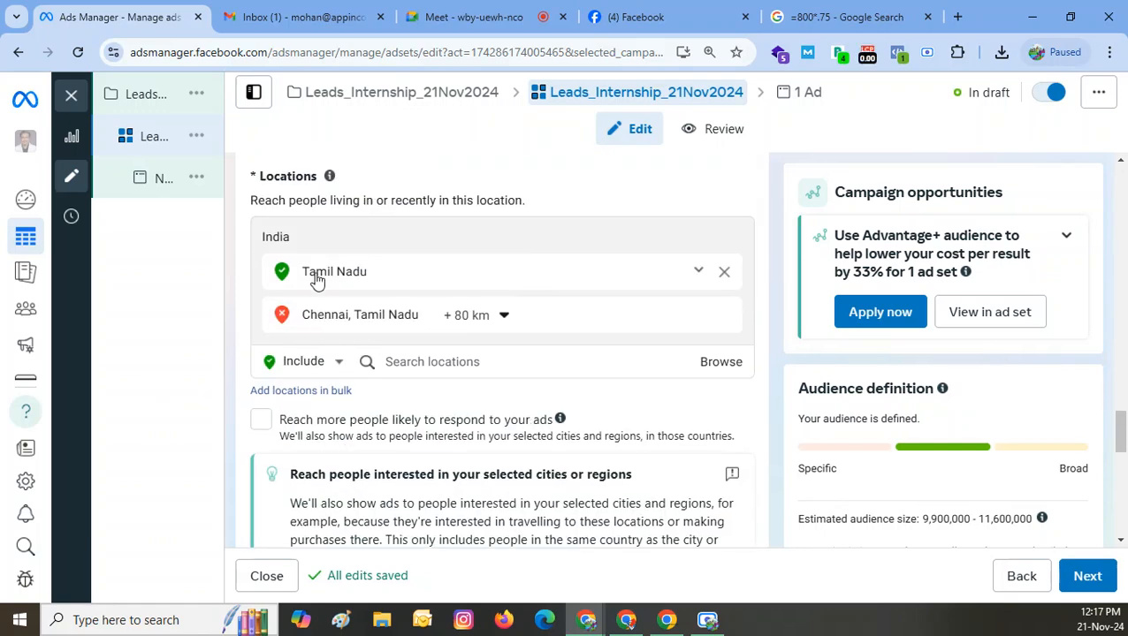
scroll(473, 468, "down", 5)
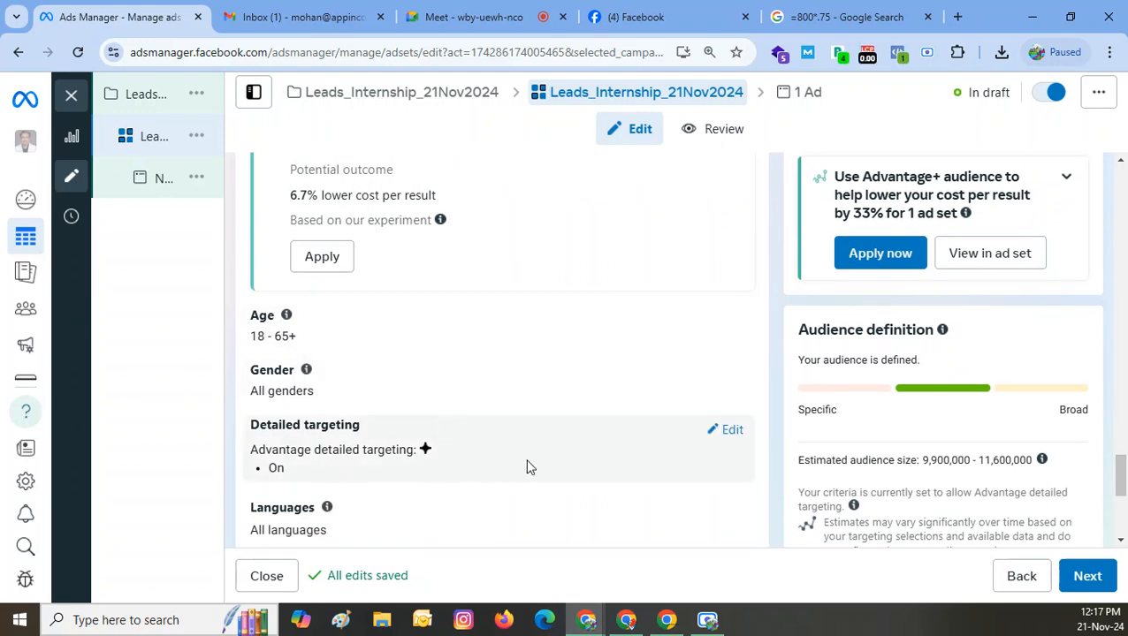
scroll(526, 468, "down", 2)
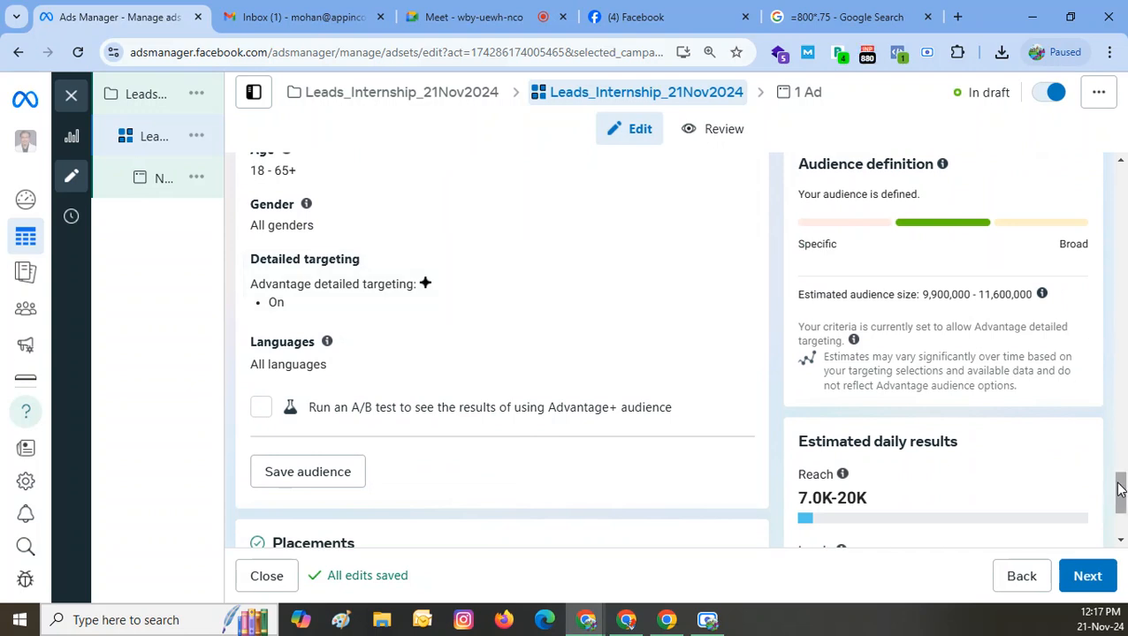
scroll(1120, 501, "down", 1)
scroll(1120, 500, "down", 2)
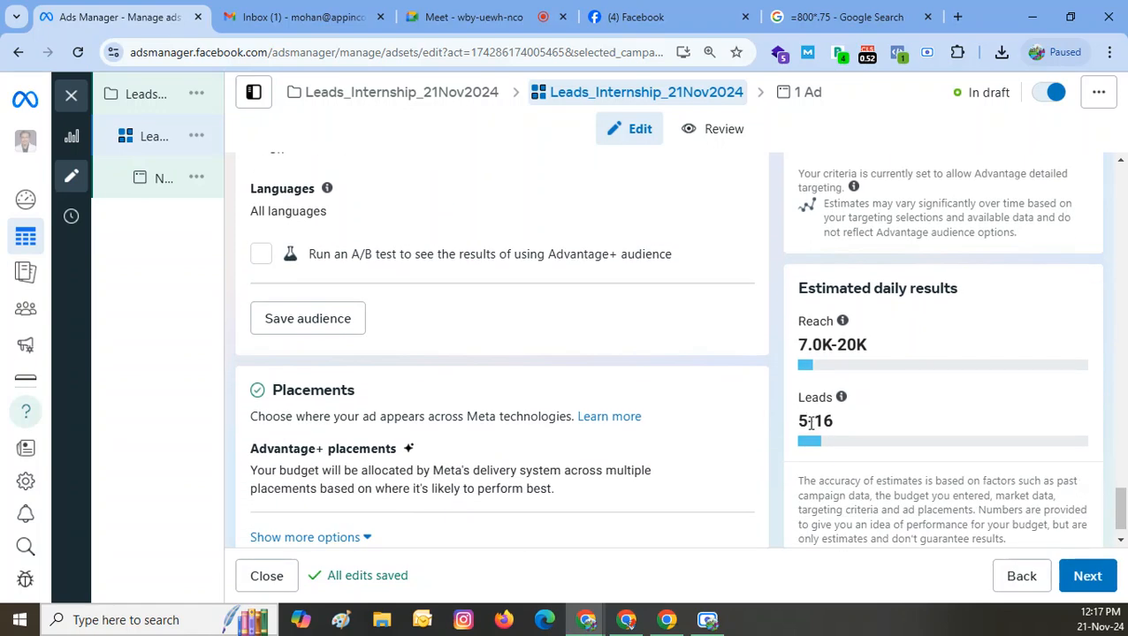
left_click_drag(801, 421, 832, 422)
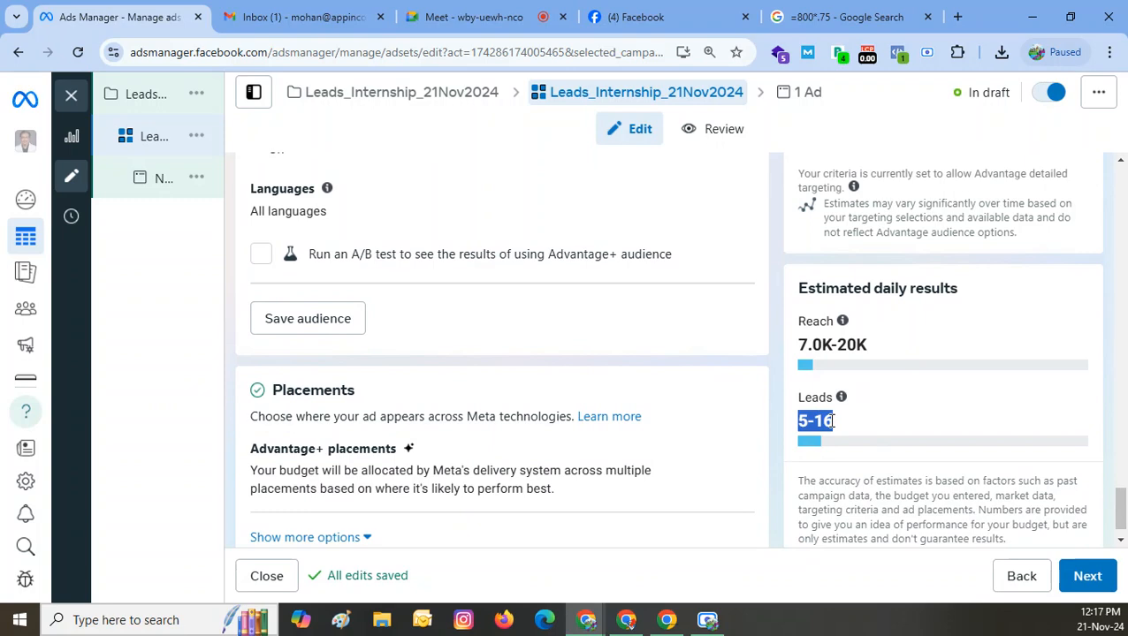
scroll(629, 415, "up", 3)
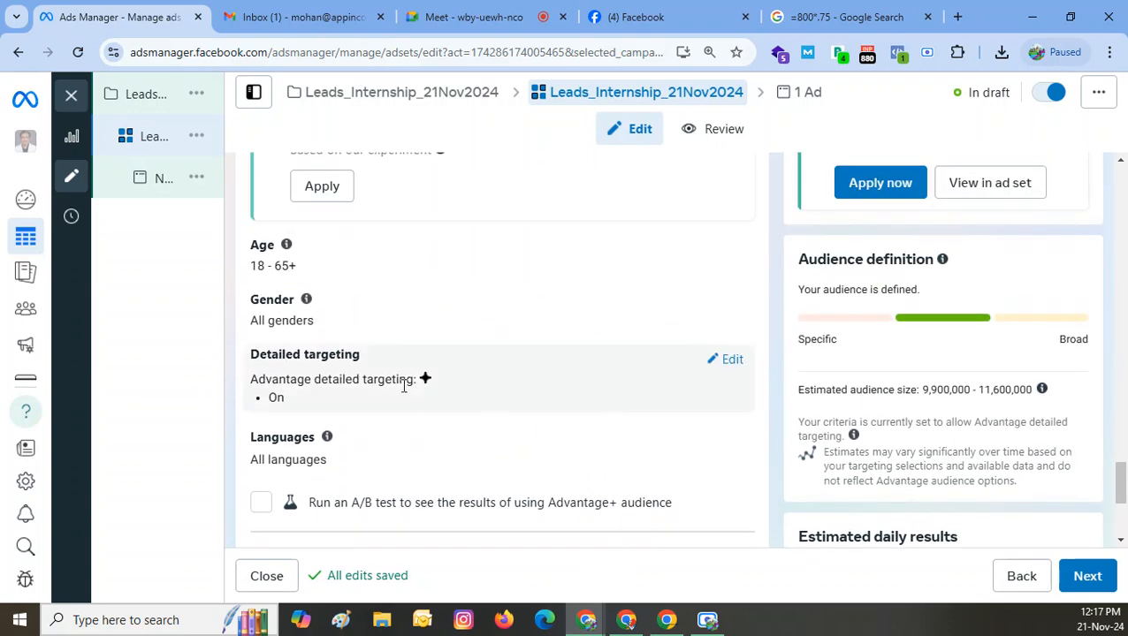
- Open detailed targeting for editing and browse the education options under demographics, then collapse the categories
left_click(727, 362)
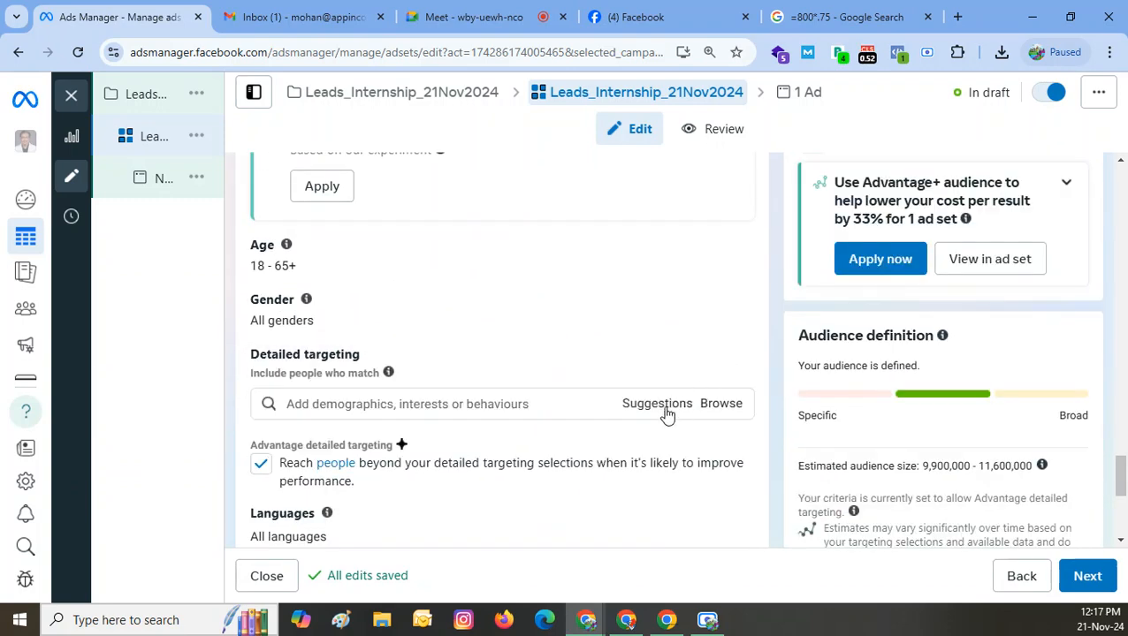
left_click(739, 410)
left_click(357, 444)
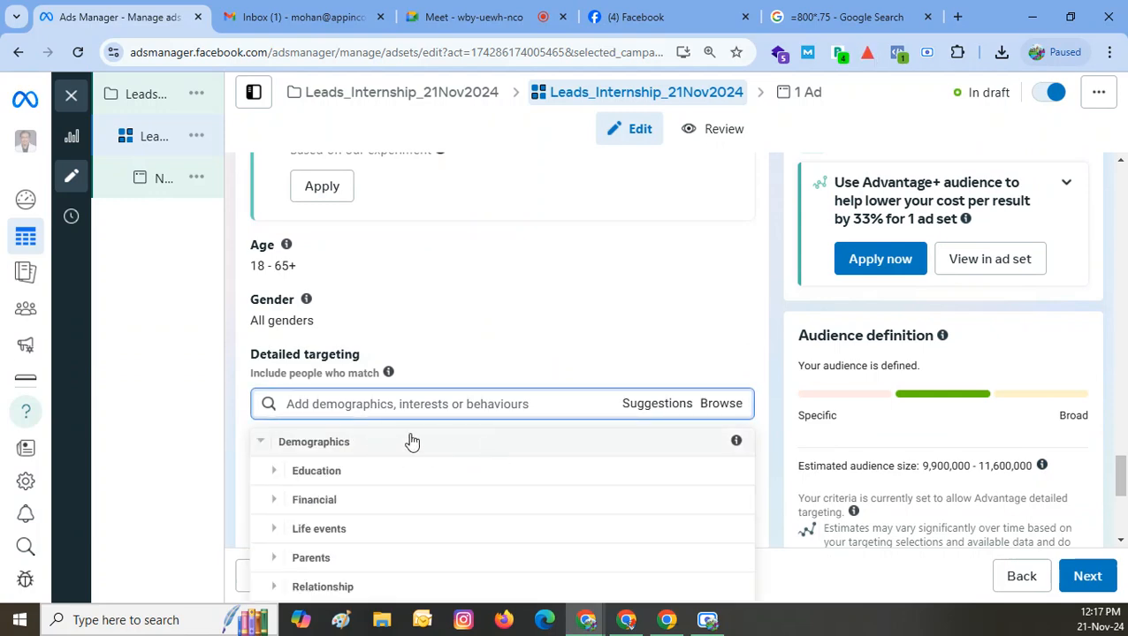
left_click(340, 464)
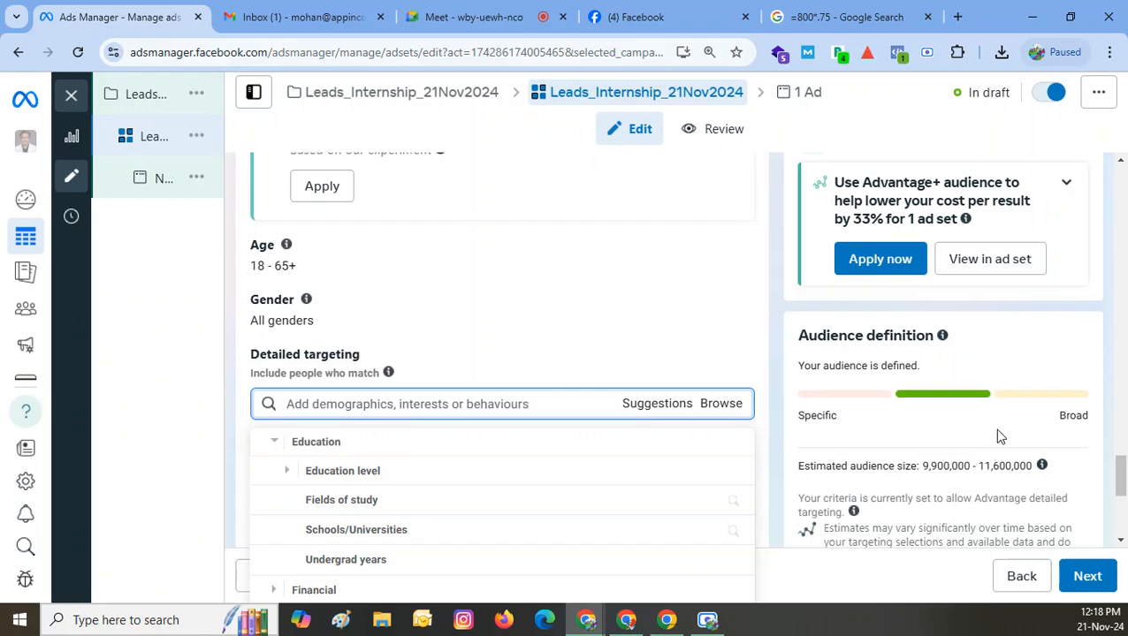
left_click(321, 451)
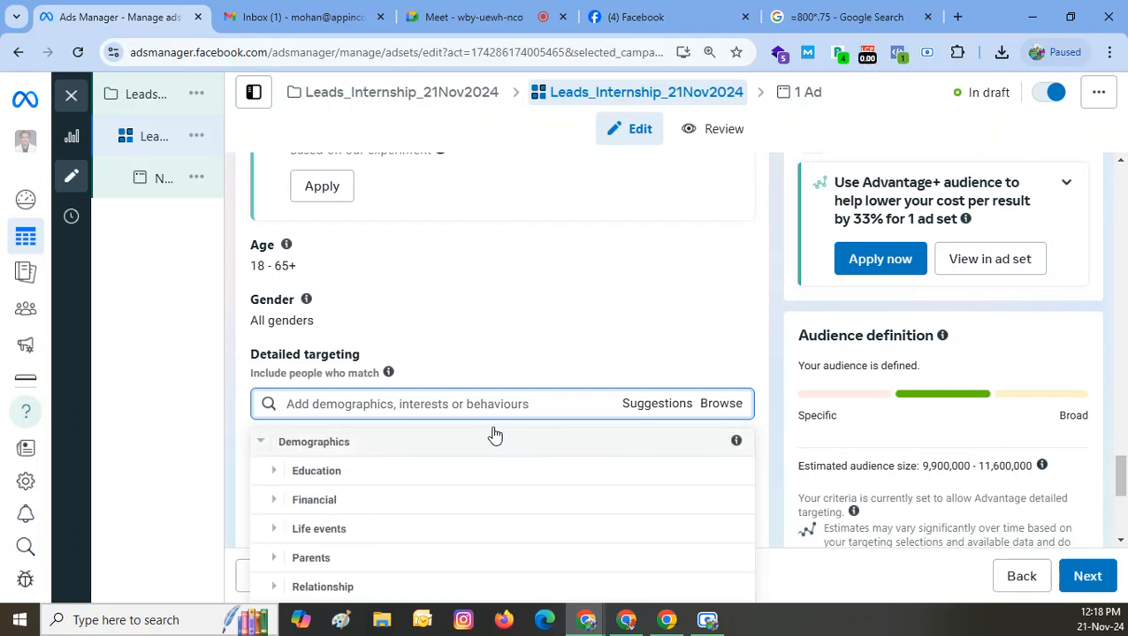
left_click(264, 447)
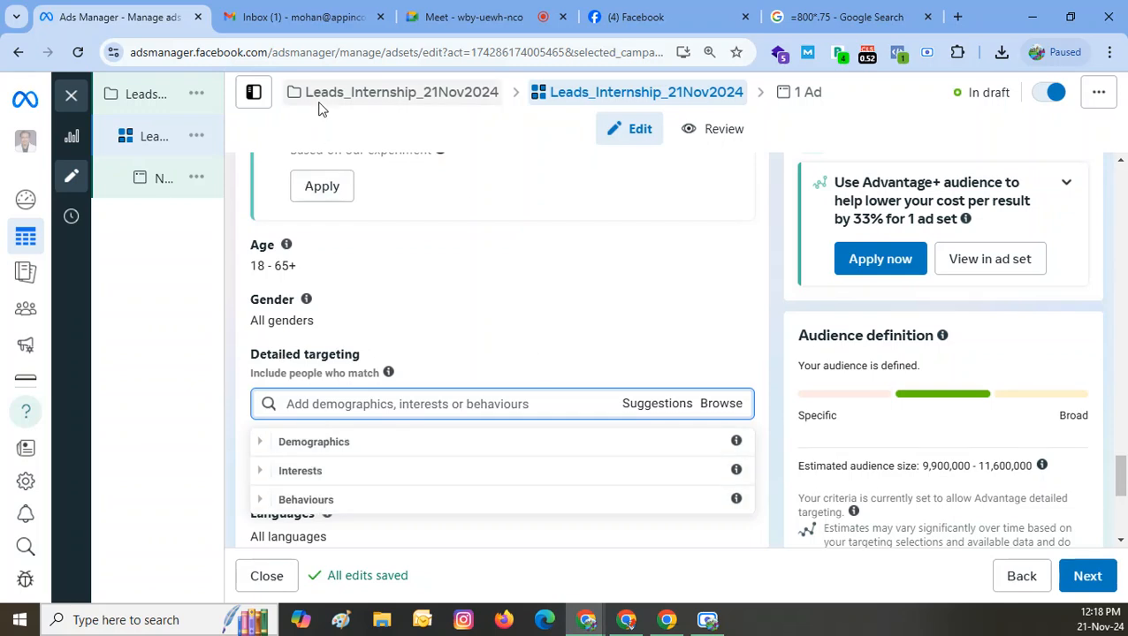
- Find ChatGPT through a web search in a new browser tab and log in with the Google account
left_click(957, 18)
type("chat")
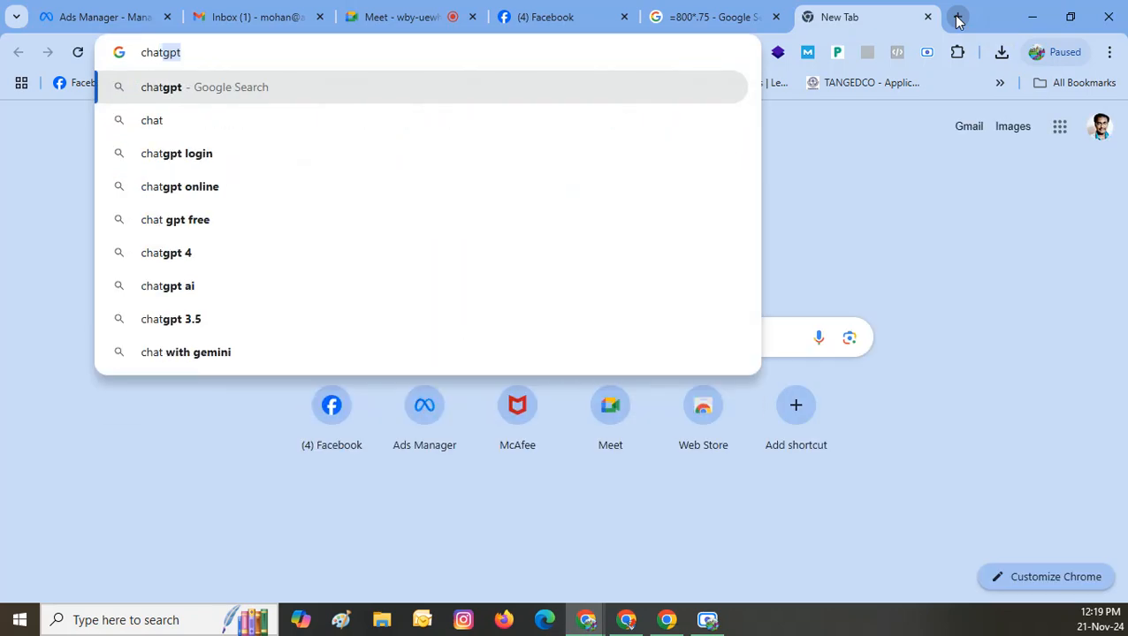
key("Return")
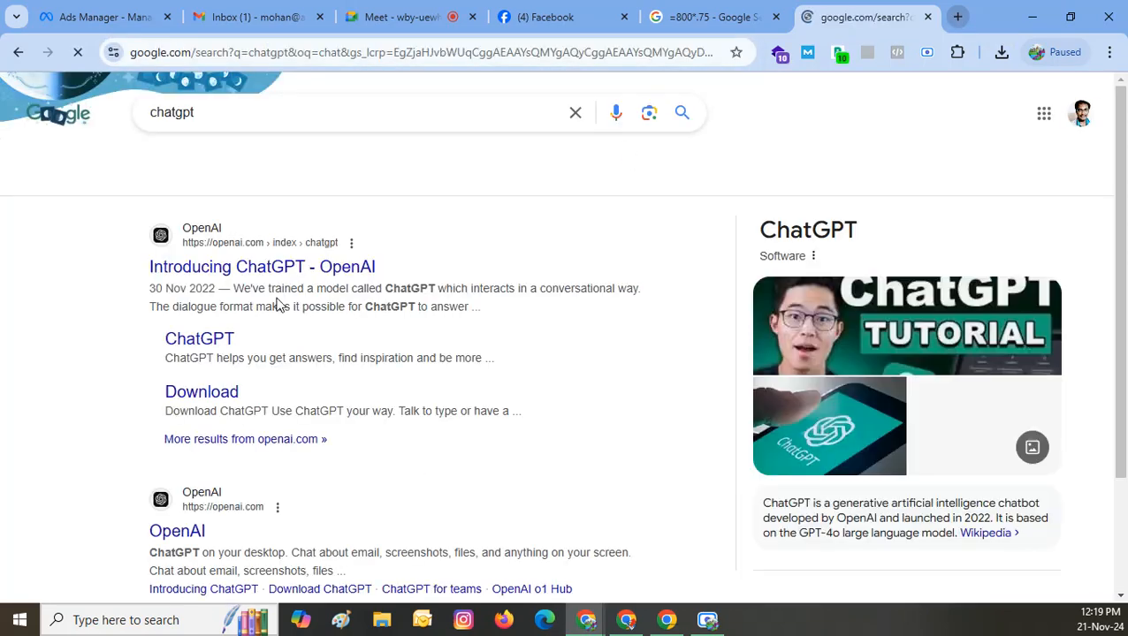
left_click(270, 274)
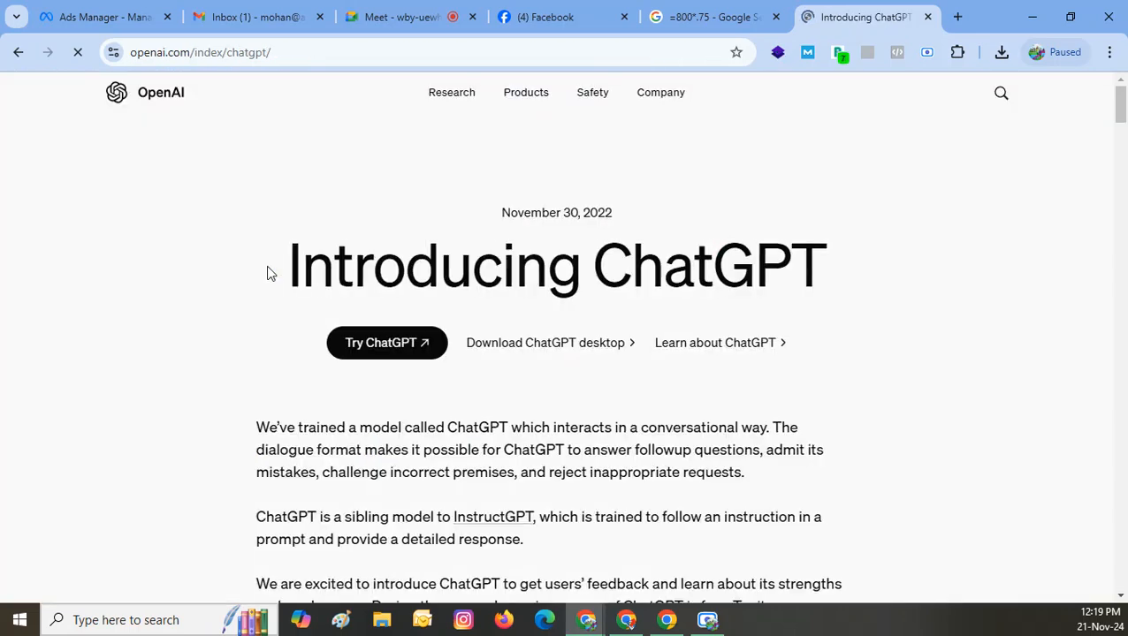
left_click(362, 338)
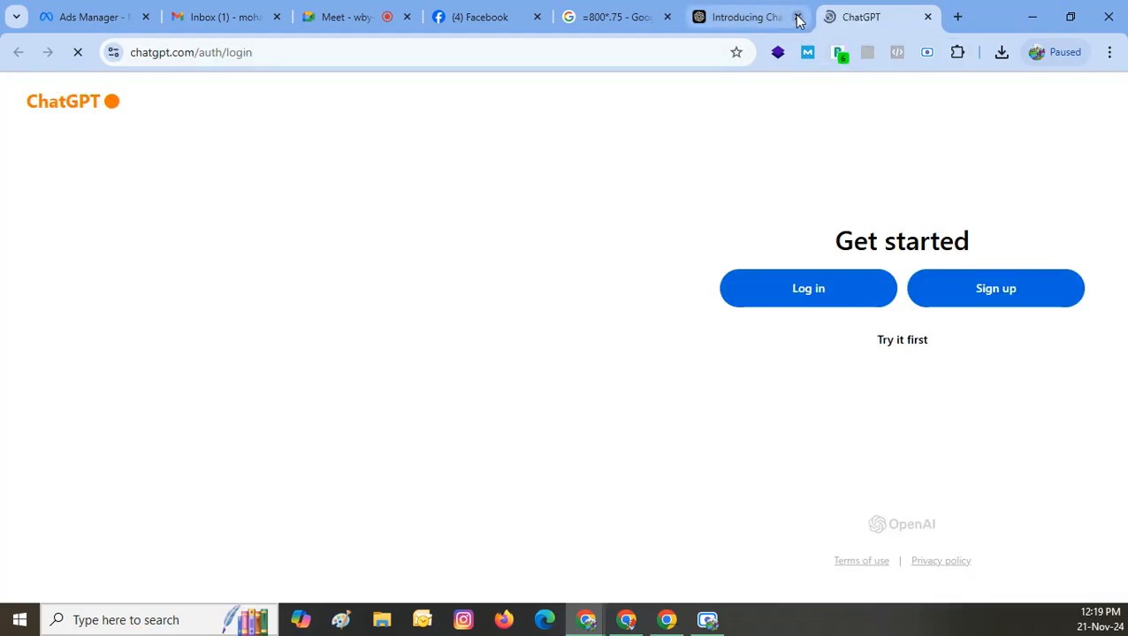
left_click(797, 18)
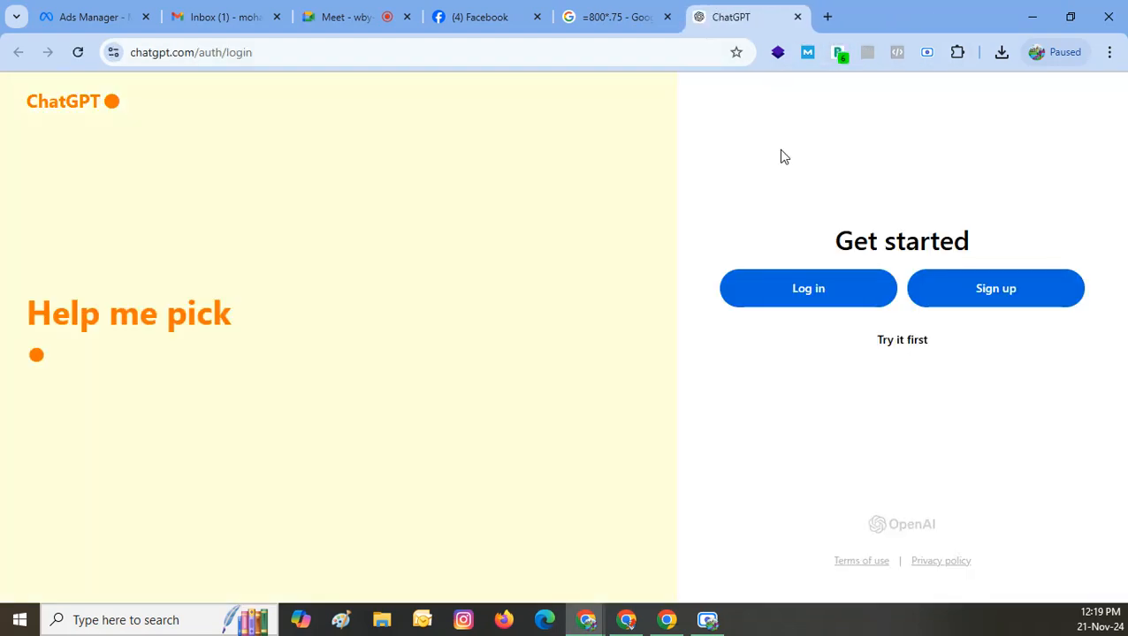
left_click(798, 289)
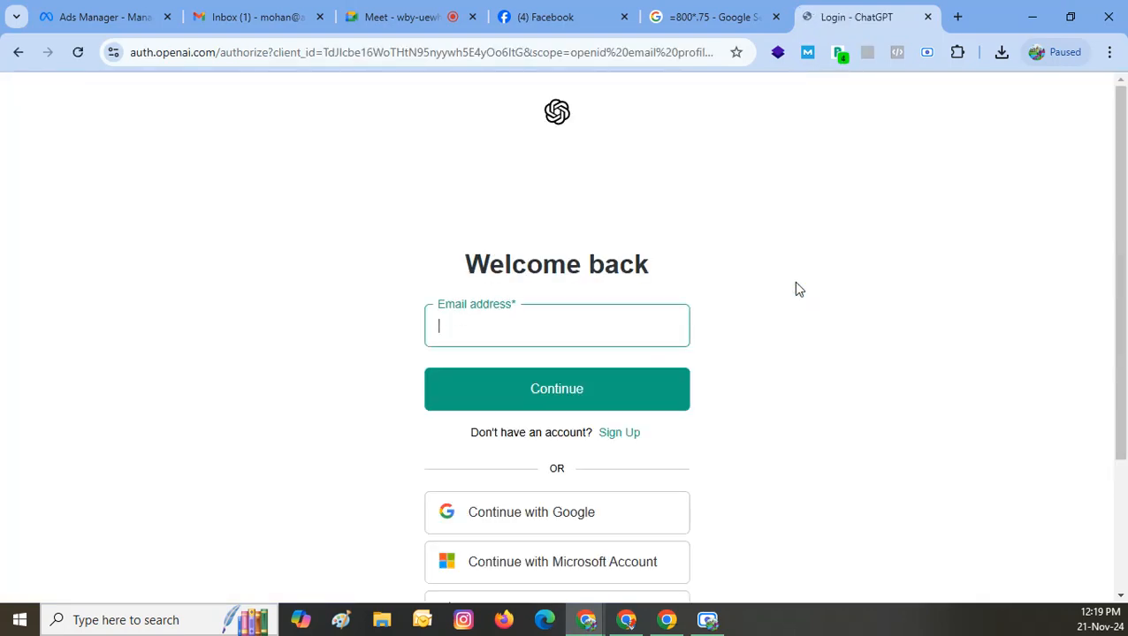
left_click(549, 517)
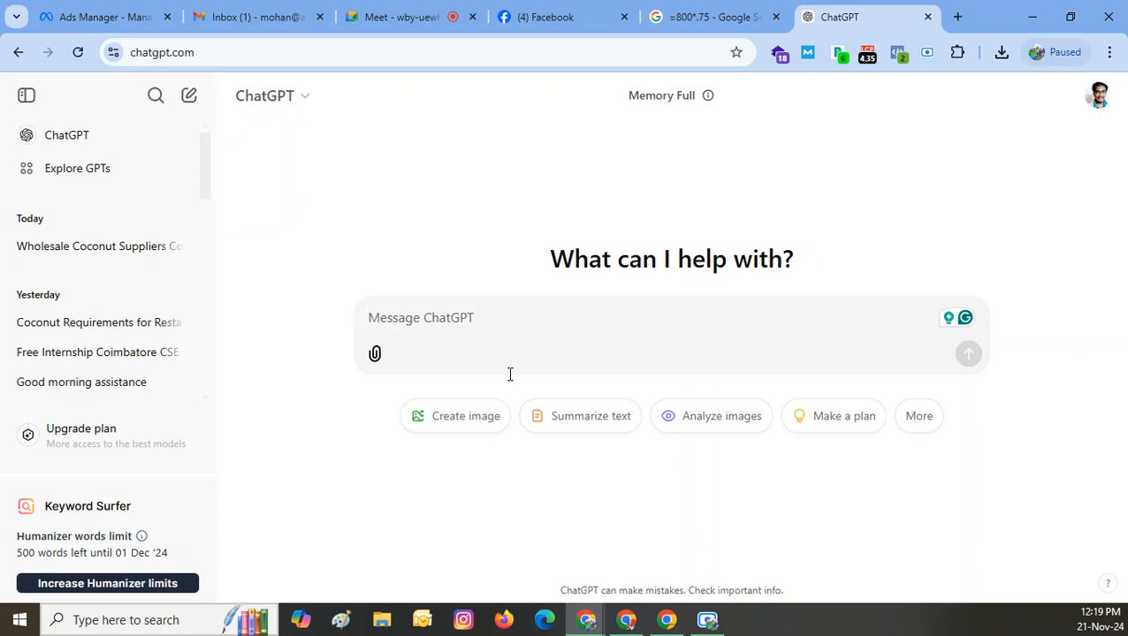
- Draft the ChatGPT prompt "Please assist me with identifying the audience for internship for current college students"
type("Please assist ")
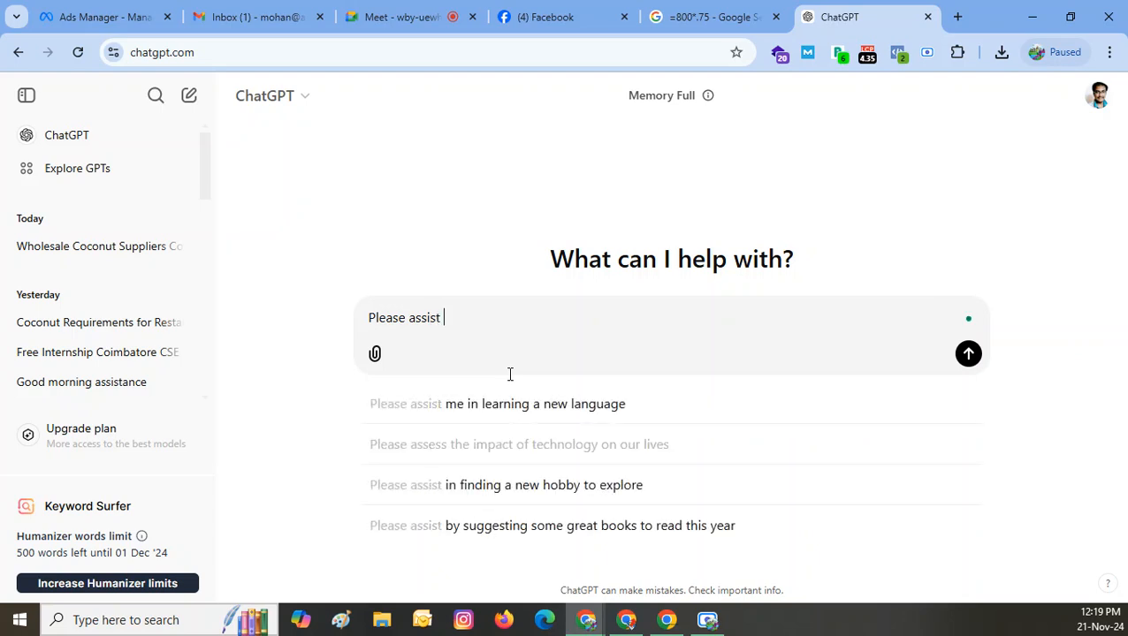
type("me with ")
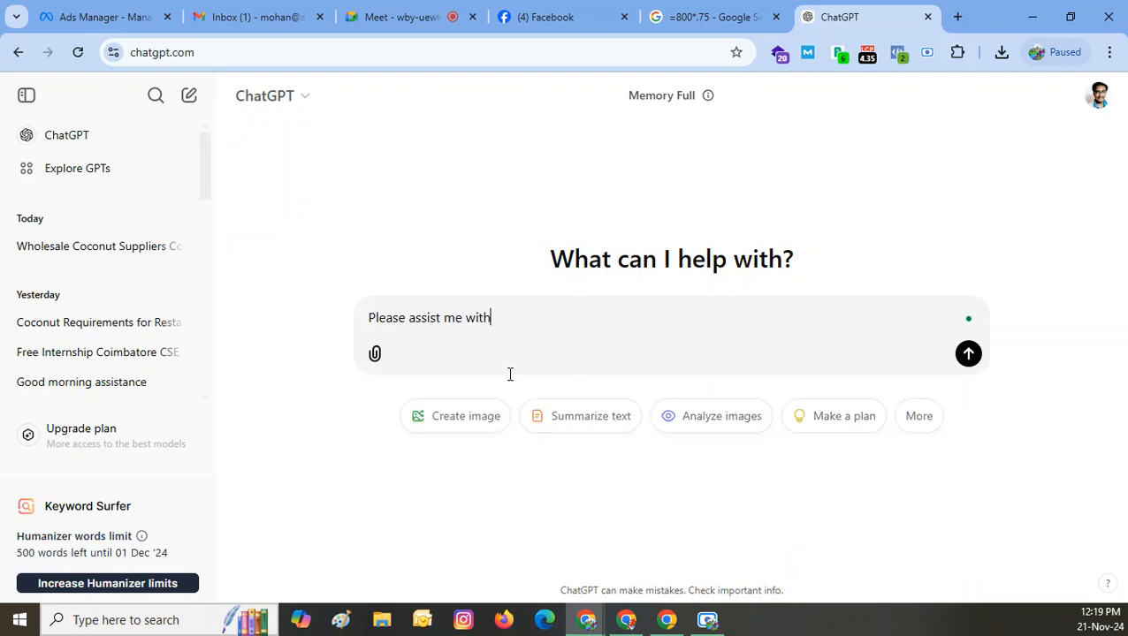
type("identifying the")
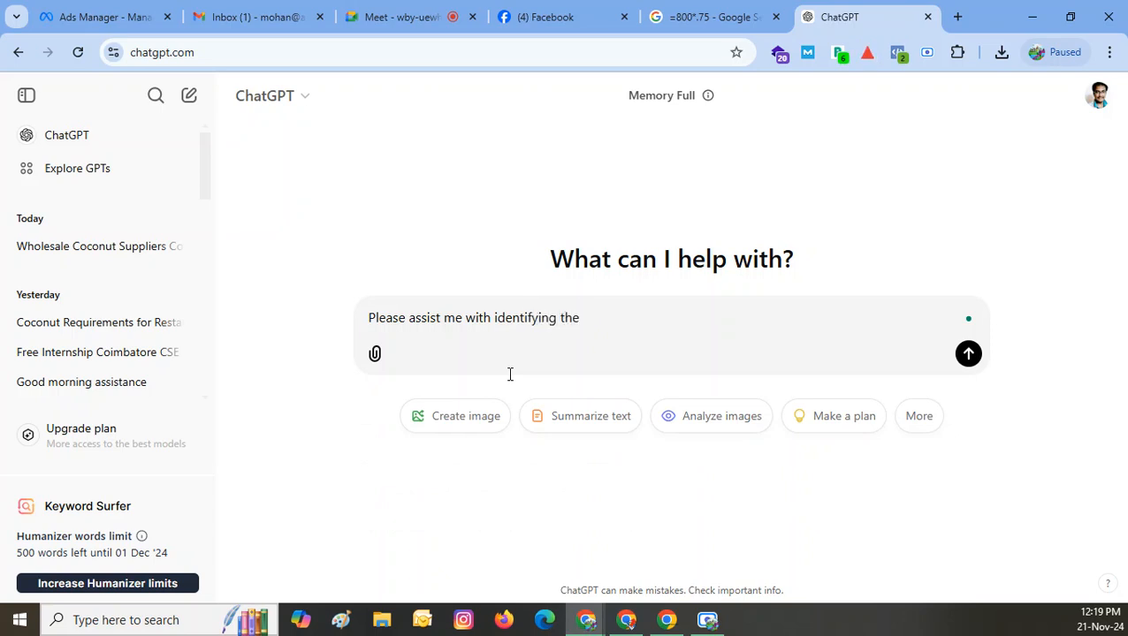
type(" audience for internship")
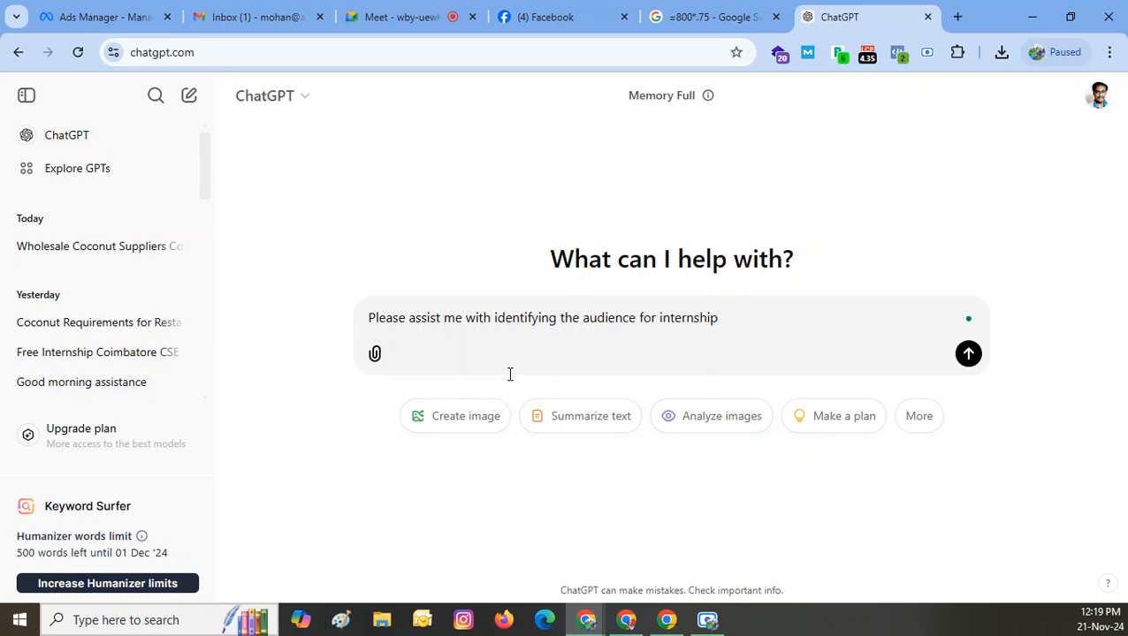
type(" for current college stduent")
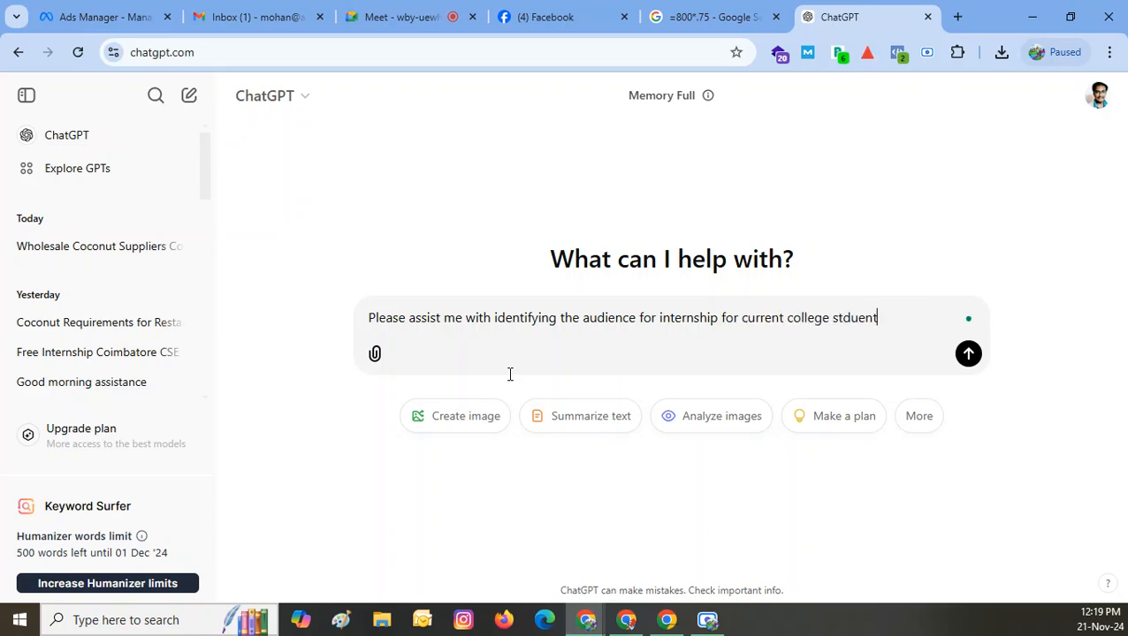
key("BackSpace")
key("BackSpace")
key("BackSpace")
key("BackSpace")
key("BackSpace")
type("udents")
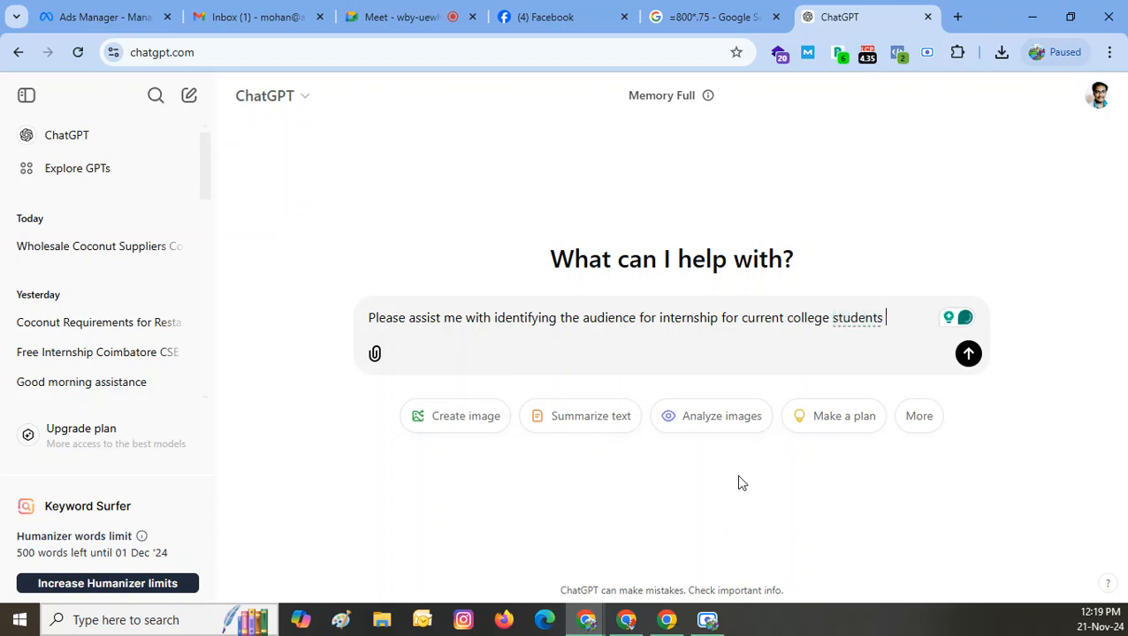
- Insert "worth of range from rs 1500 to rs 3000" after "internship" in the drafted ChatGPT prompt
left_click(720, 322)
type("worth of ran")
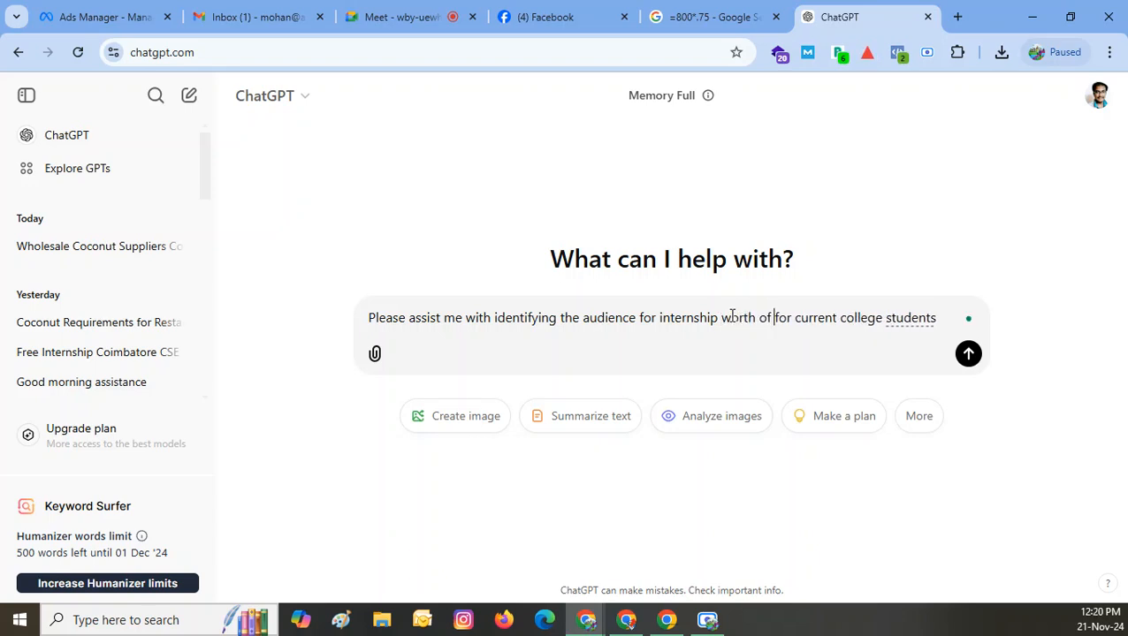
type("ge from ")
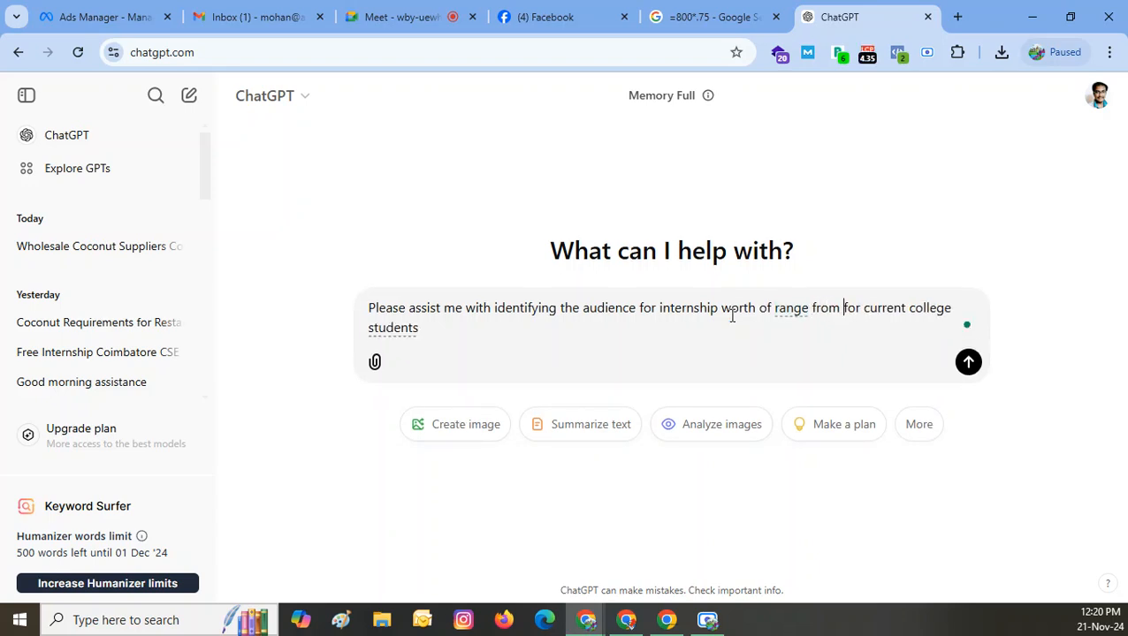
type("rs 1500 ")
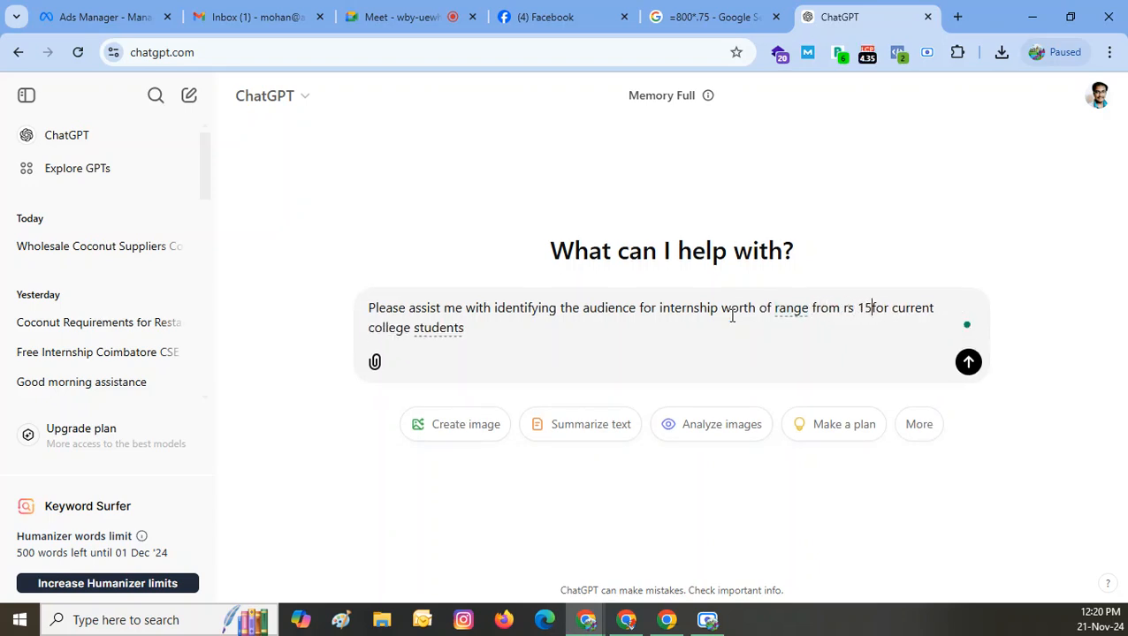
type("to rs ")
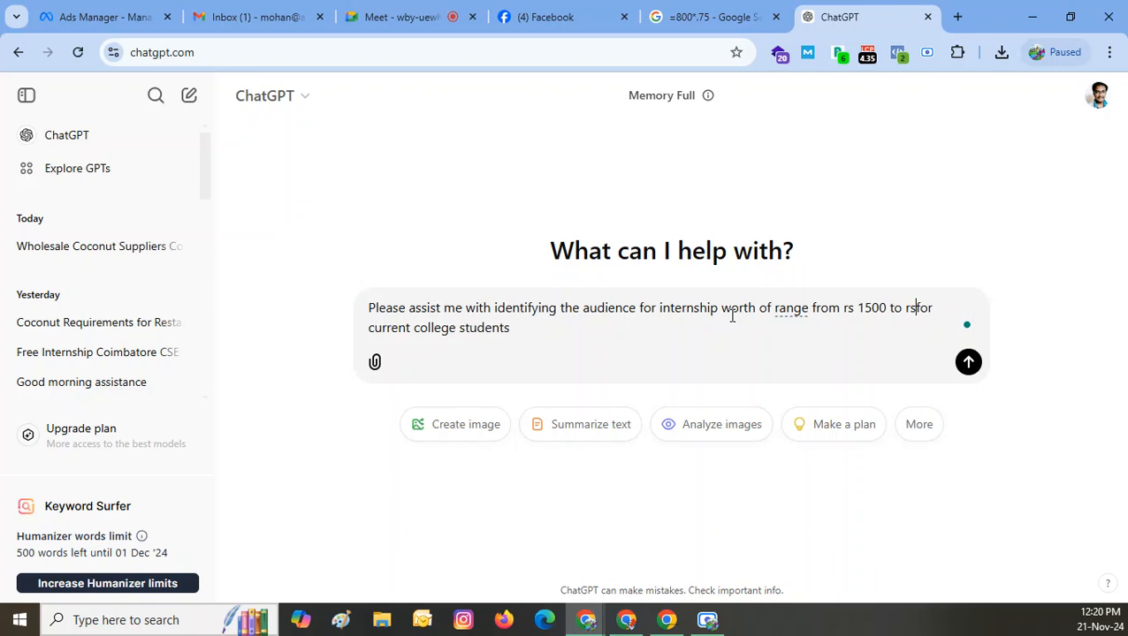
type("3000")
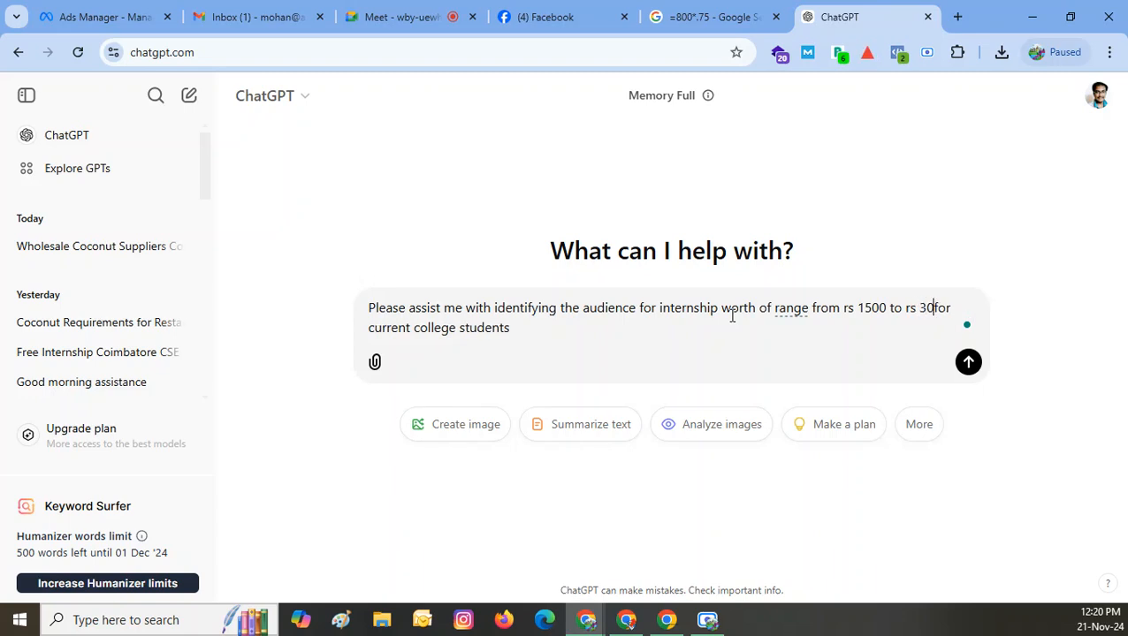
type(" for")
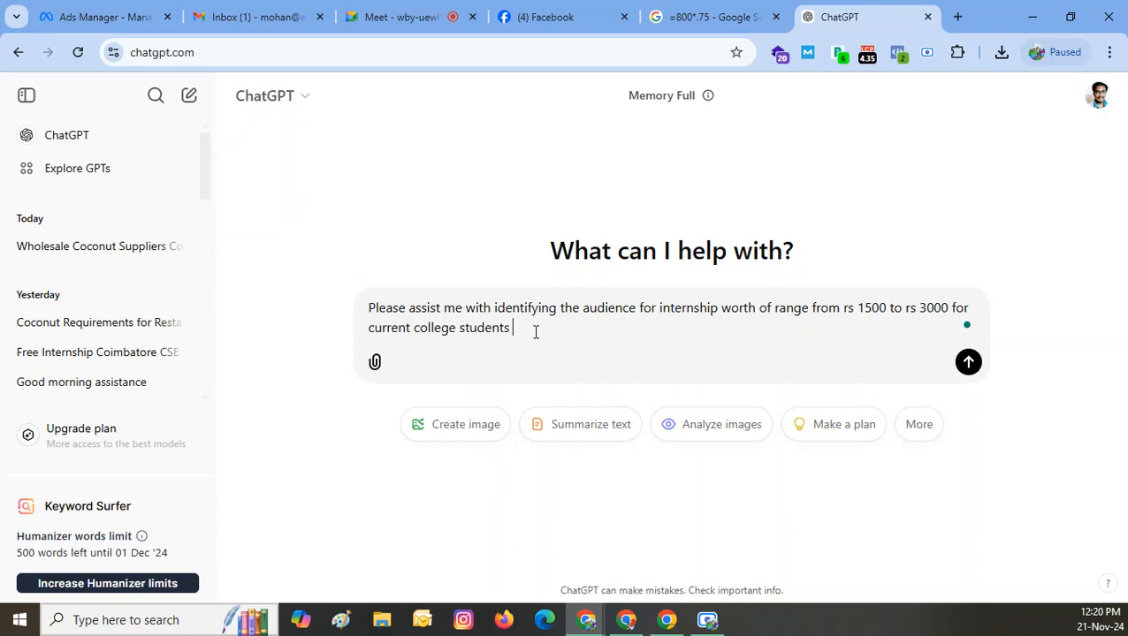
- Extend the prompt's ending with "in Tamil Nadu excluding chennai", accepting the spelling correction for "excluding"
type(" current college students in Tamil Nadu exlcuging chennai")
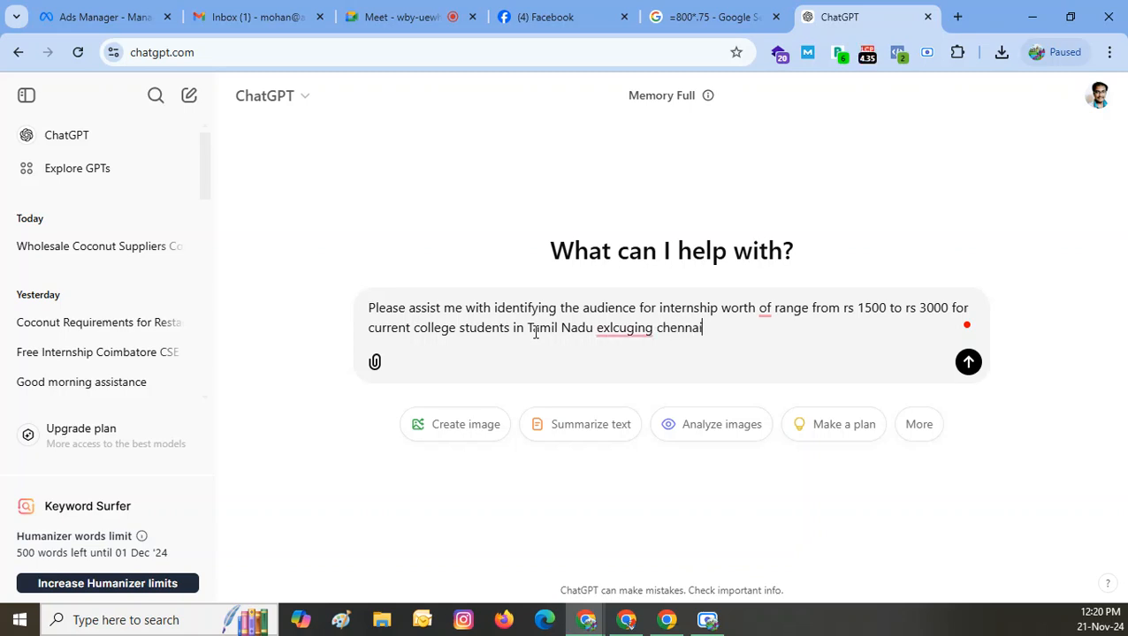
mouse_move(647, 327)
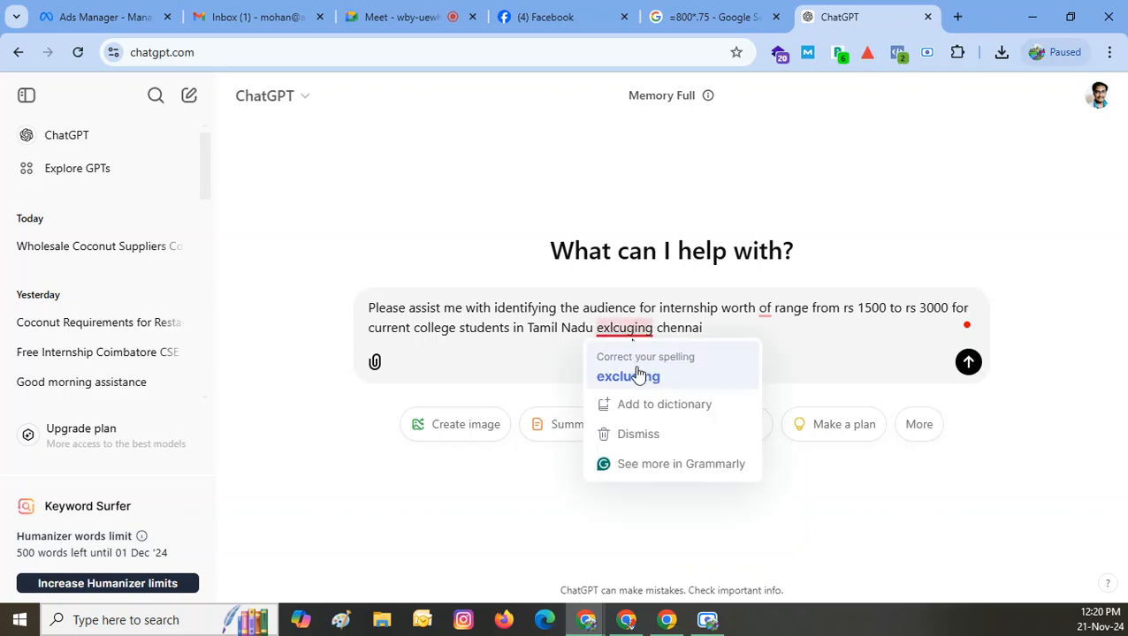
left_click(634, 375)
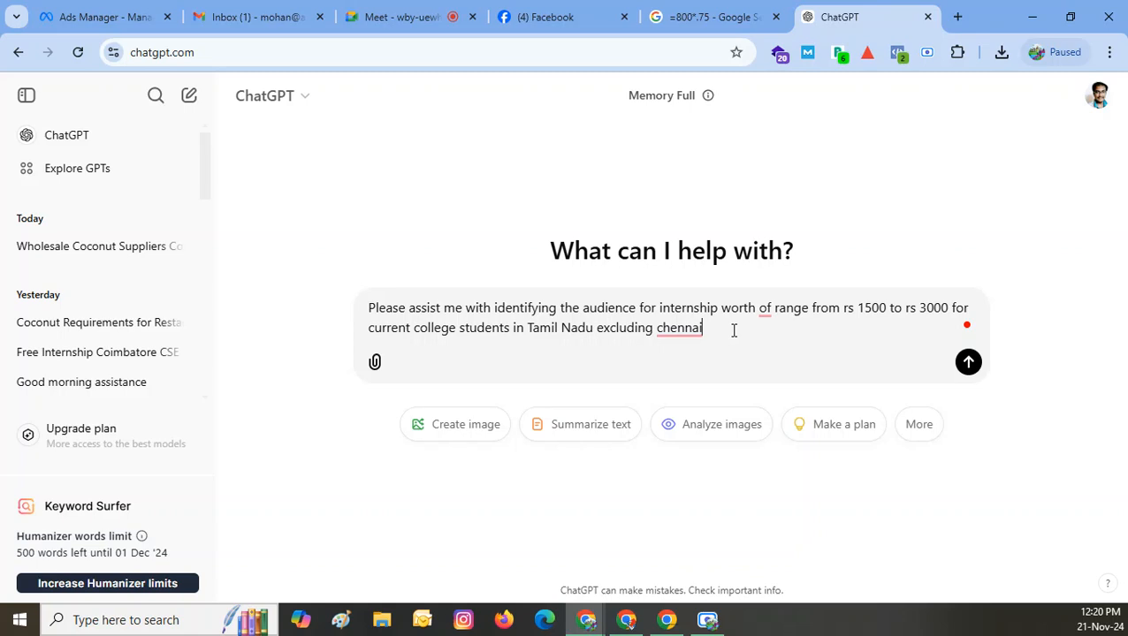
- Refine the prompt to read "IT internship worth range" and "Tamil Nadu, excluding chennai", and send it
mouse_move(762, 310)
left_click(762, 358)
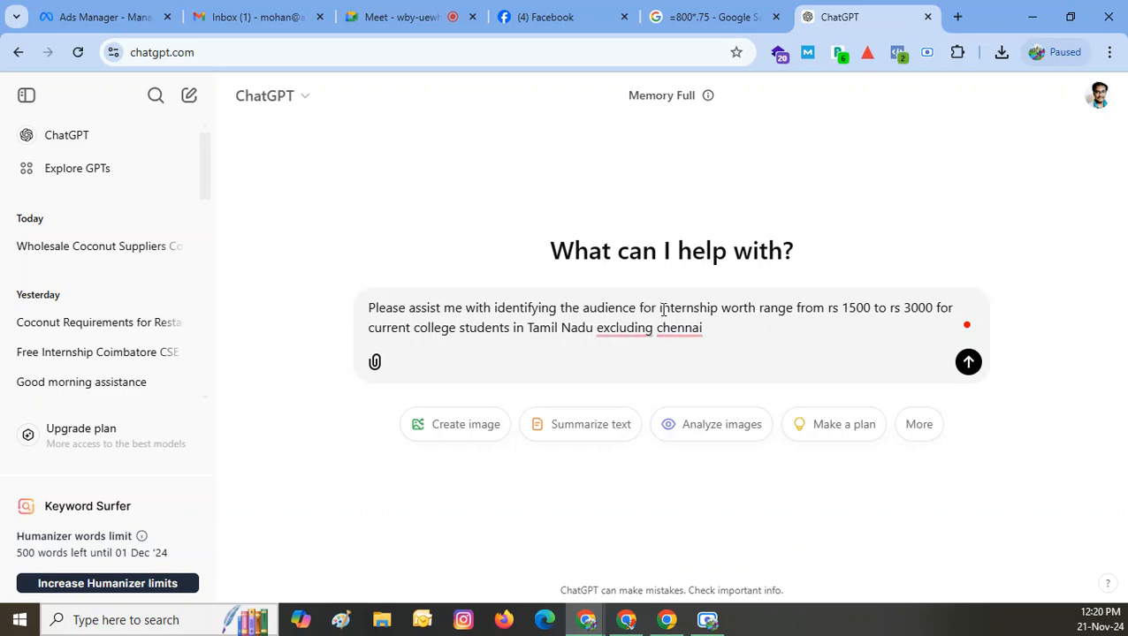
type("IT")
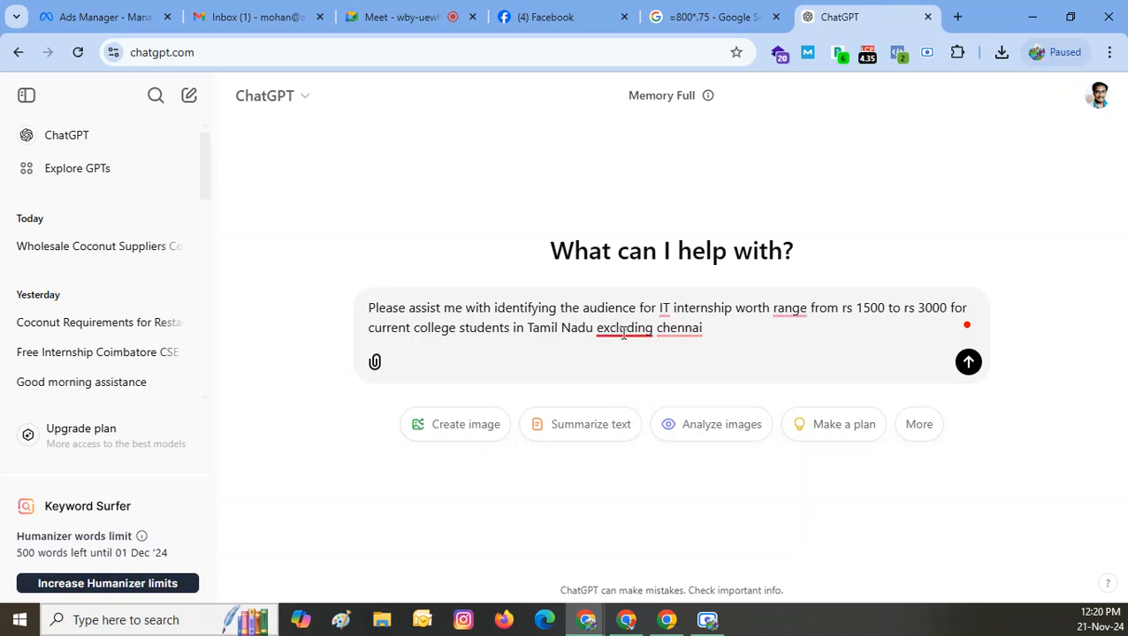
mouse_move(616, 334)
left_click(631, 377)
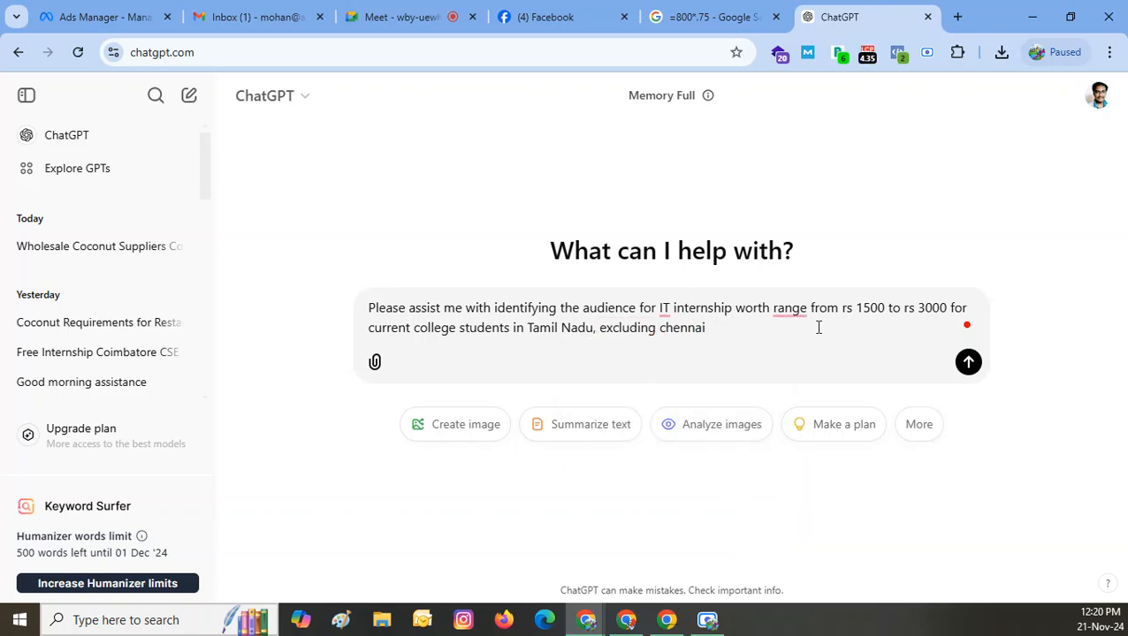
left_click(968, 363)
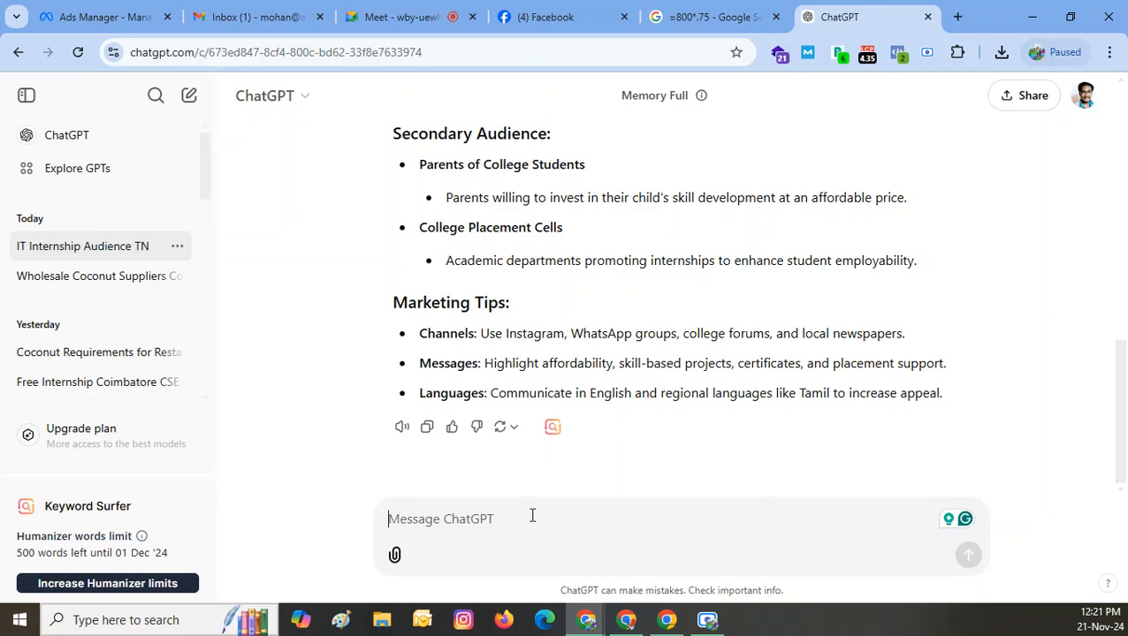
- Send the follow-up "Based on my previous prompt, kindly give me this detailed targeting for Meta Ads for instant lead generation"
type("Based on my previous promt,")
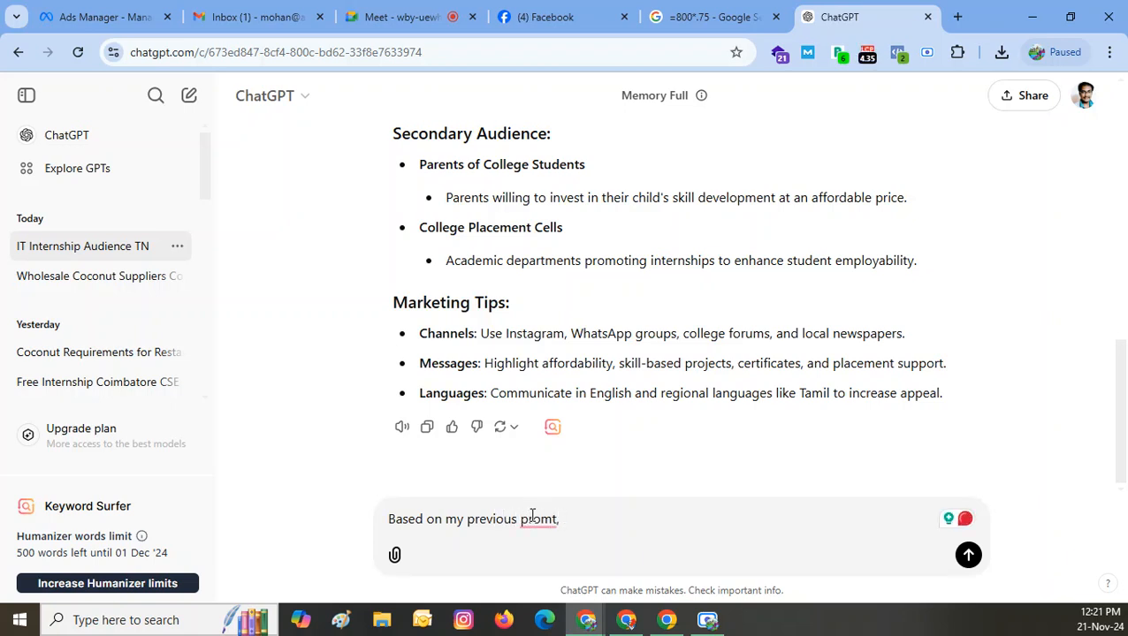
mouse_move(559, 526)
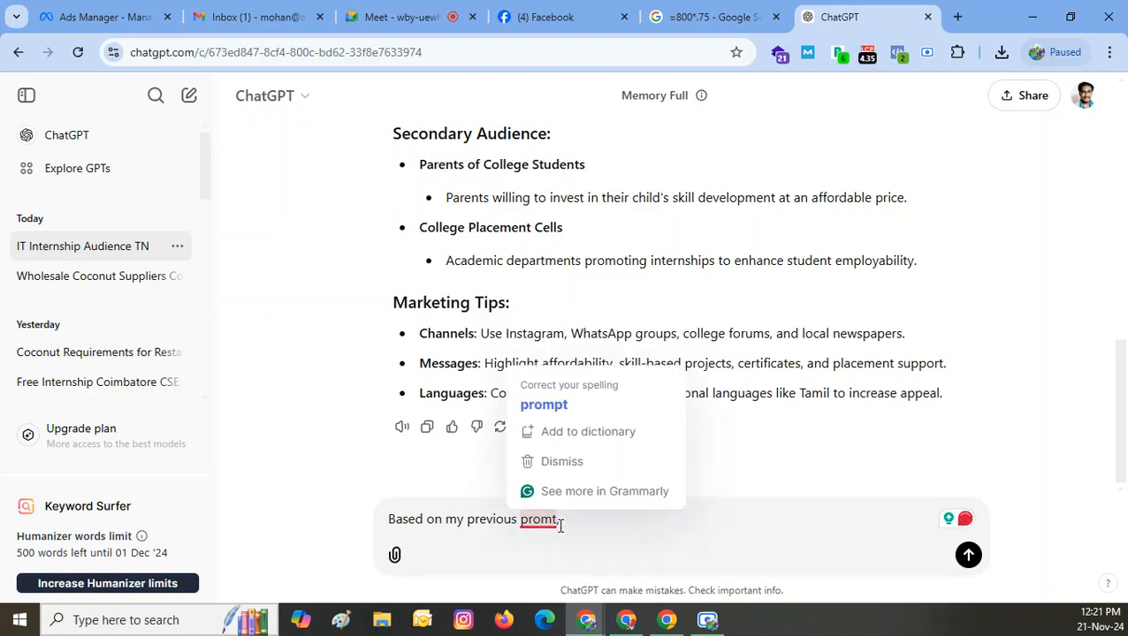
left_click(545, 408)
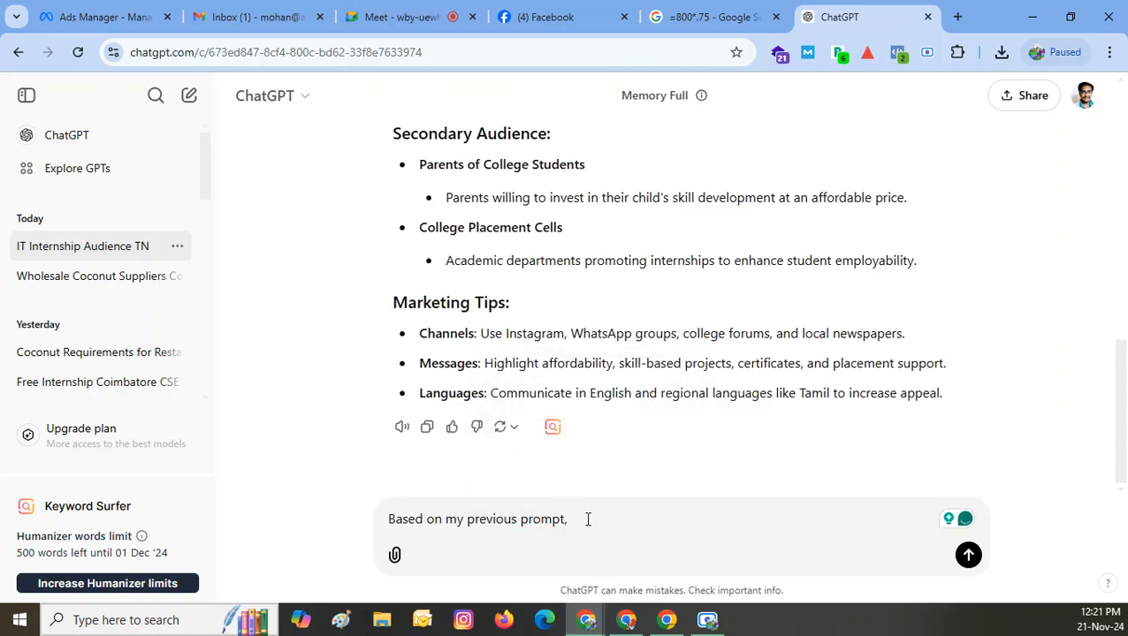
type("kindly give me this detailed targeting for ")
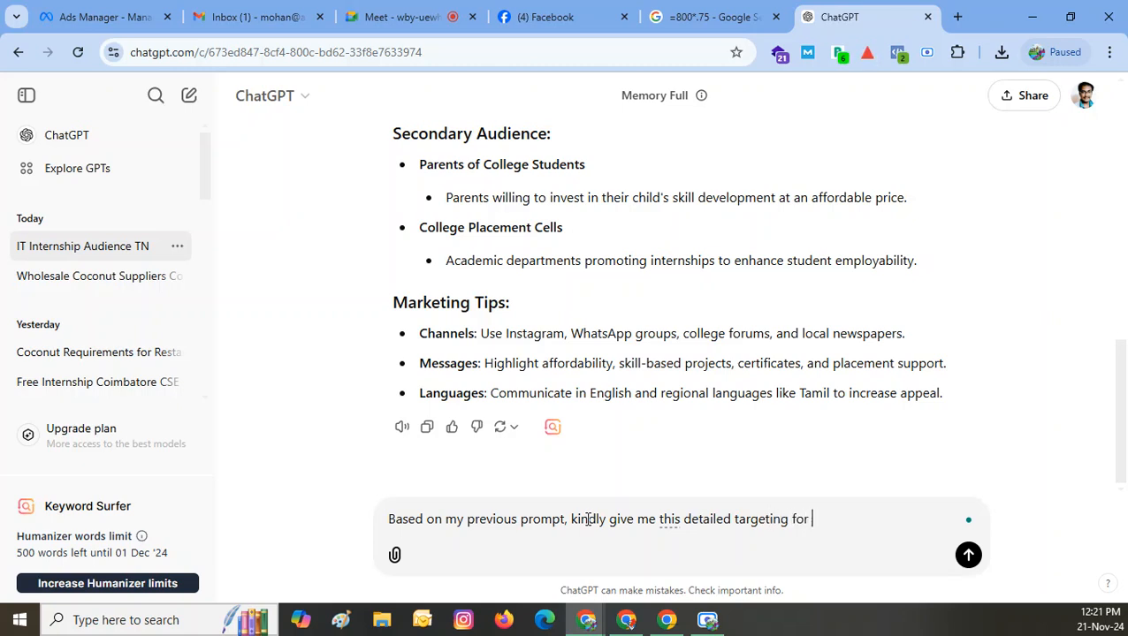
type("Meta Ads for ")
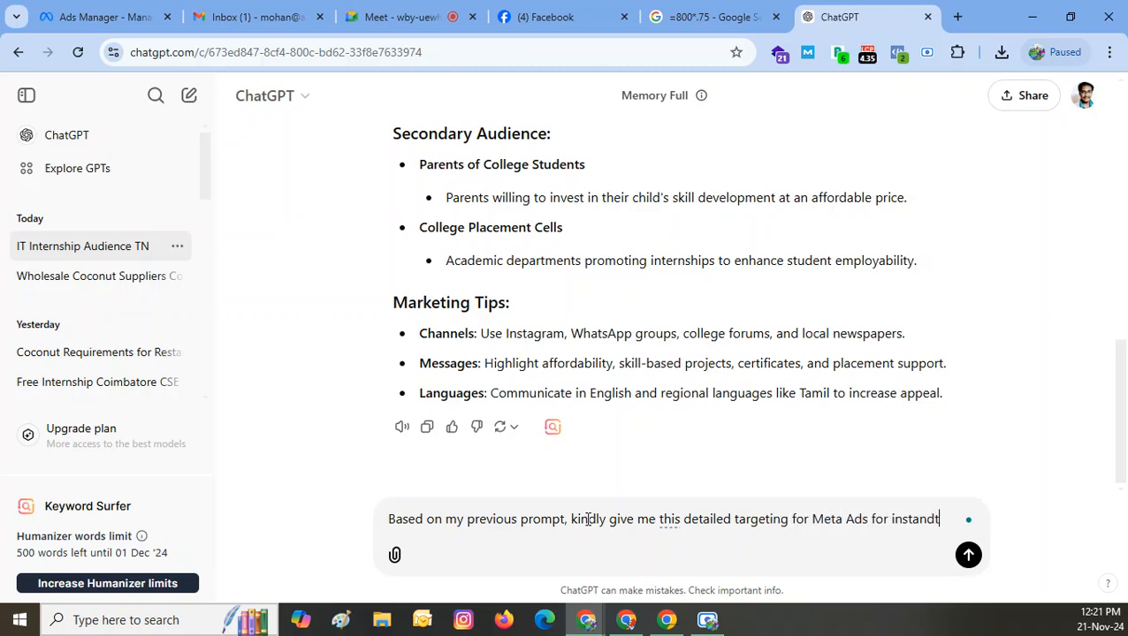
type("instant lead generation")
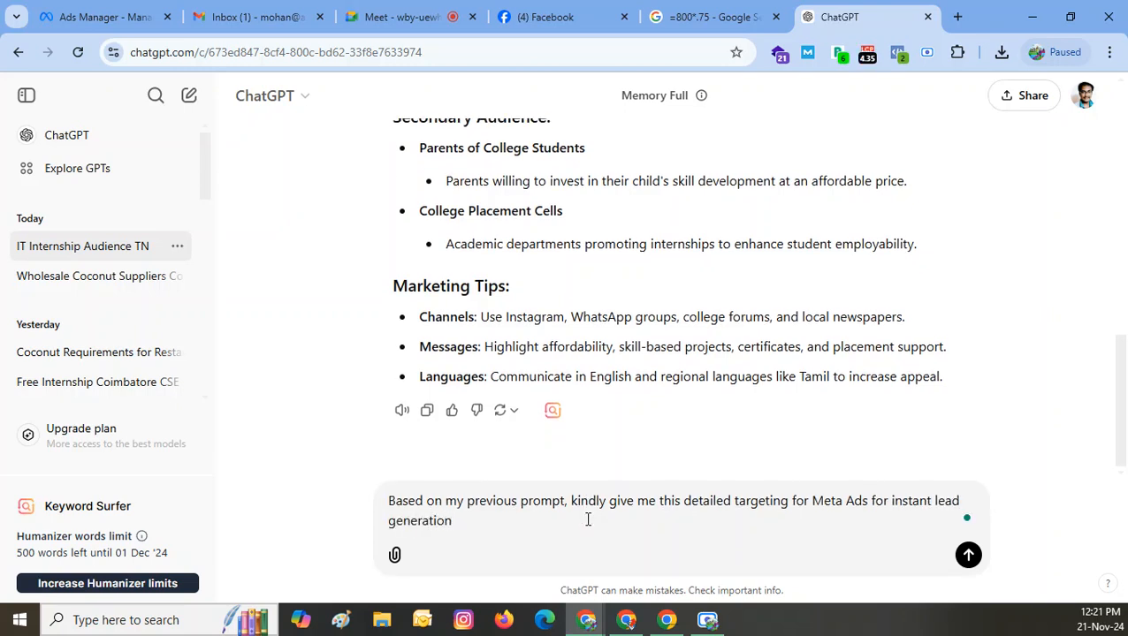
key("Return")
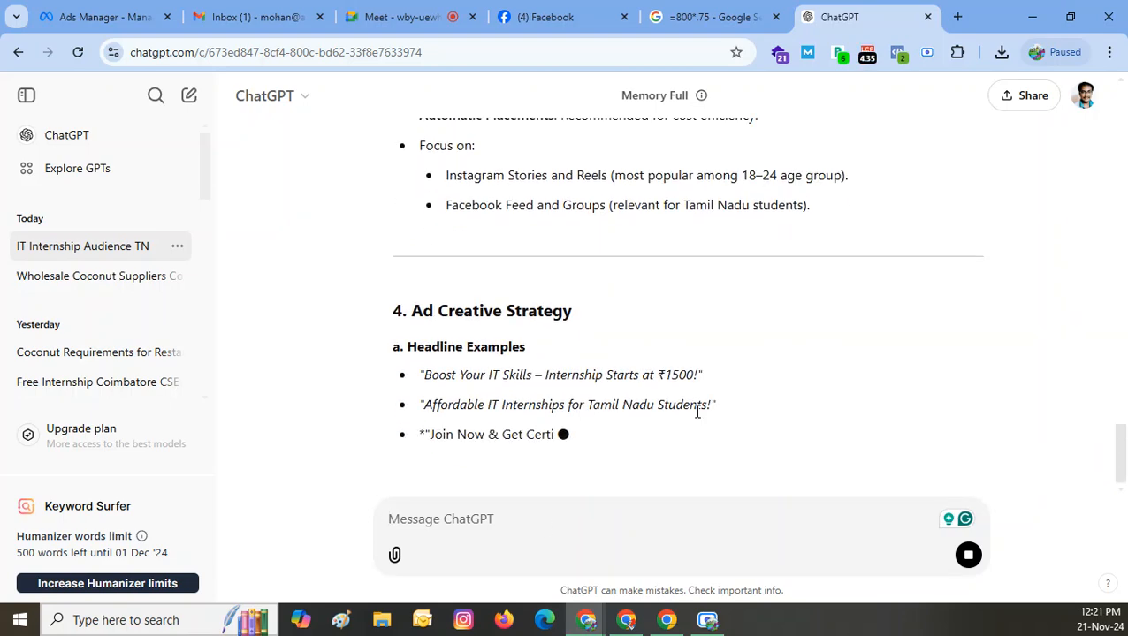
- Read the location, demographics and interests suggestions in the Audience Targeting section of ChatGPT's answer
scroll(648, 305, "up", 10)
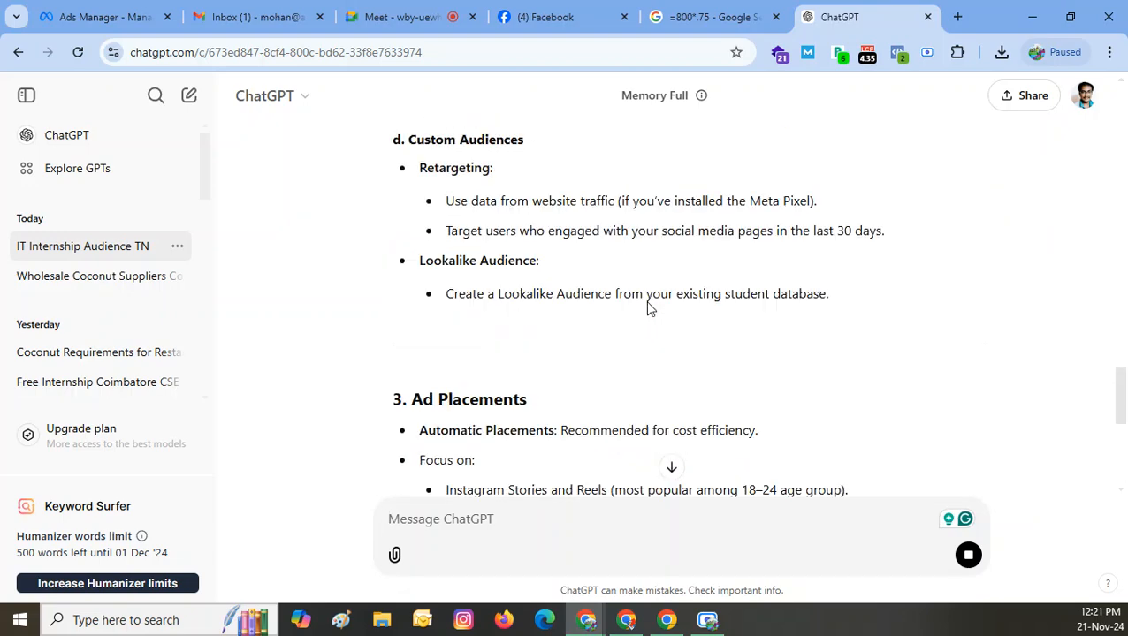
scroll(648, 305, "up", 2)
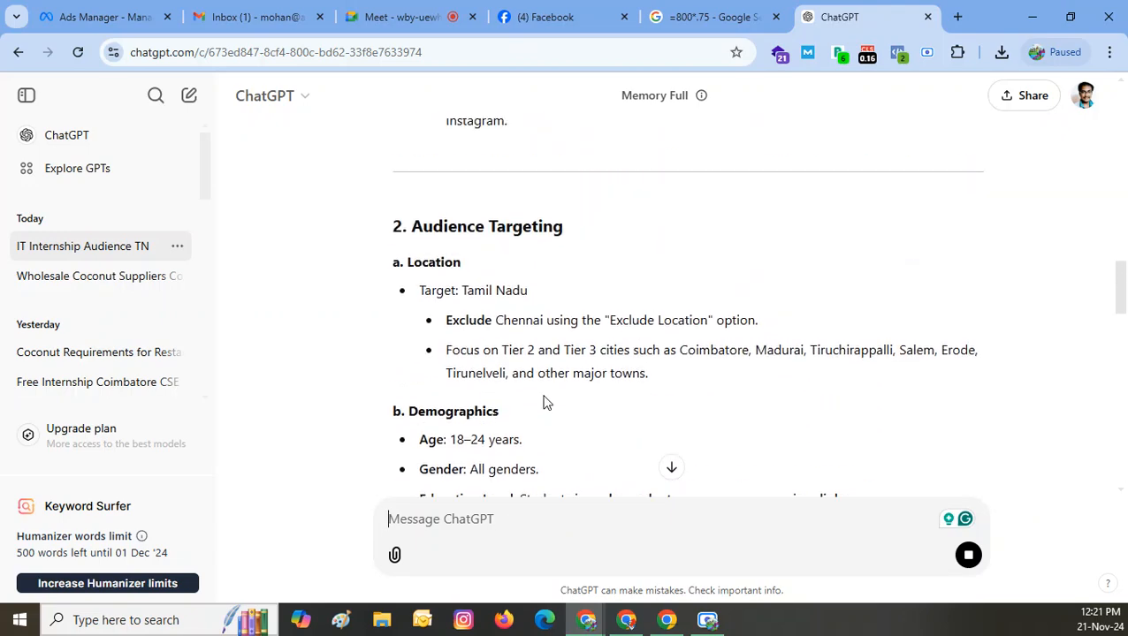
scroll(541, 399, "down", 1)
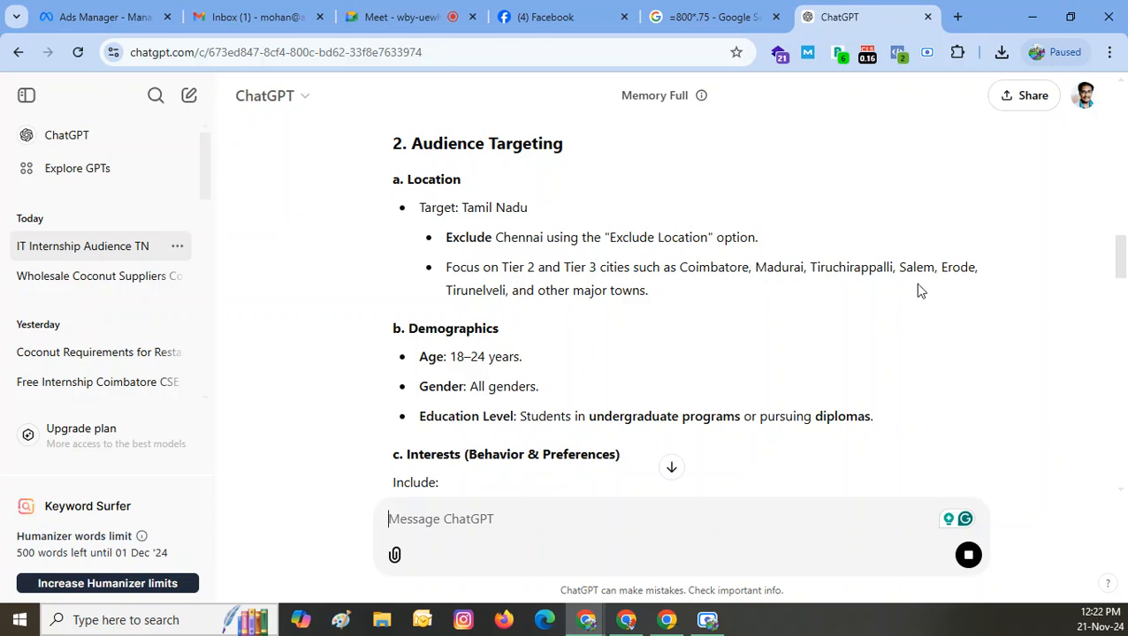
scroll(760, 362, "down", 2)
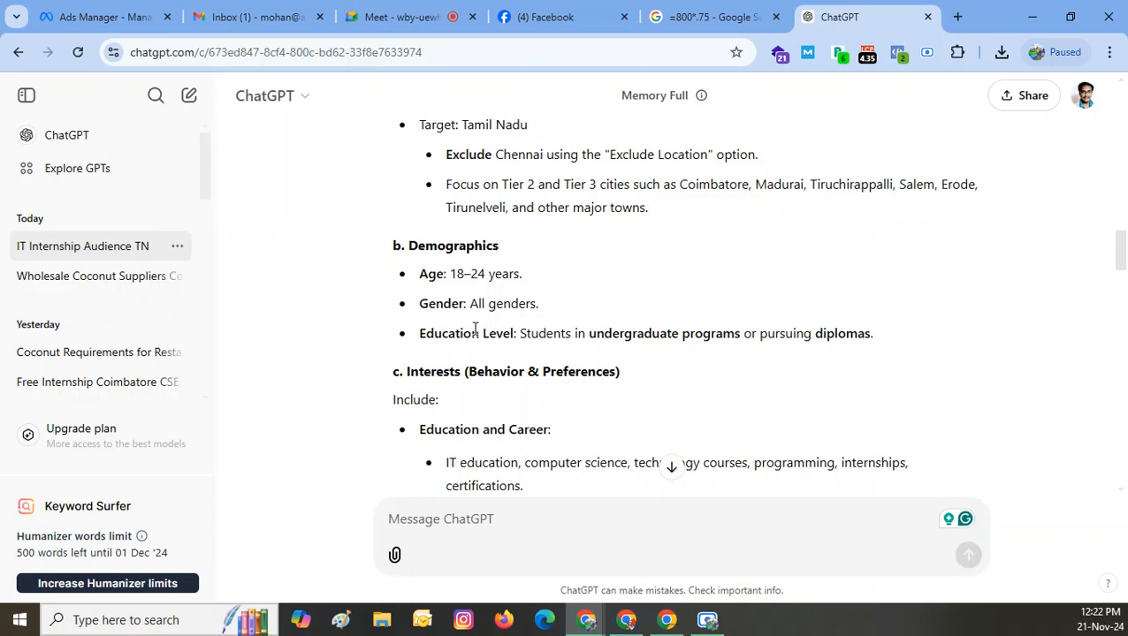
left_click_drag(531, 334, 865, 334)
scroll(545, 427, "down", 1)
left_click(539, 344)
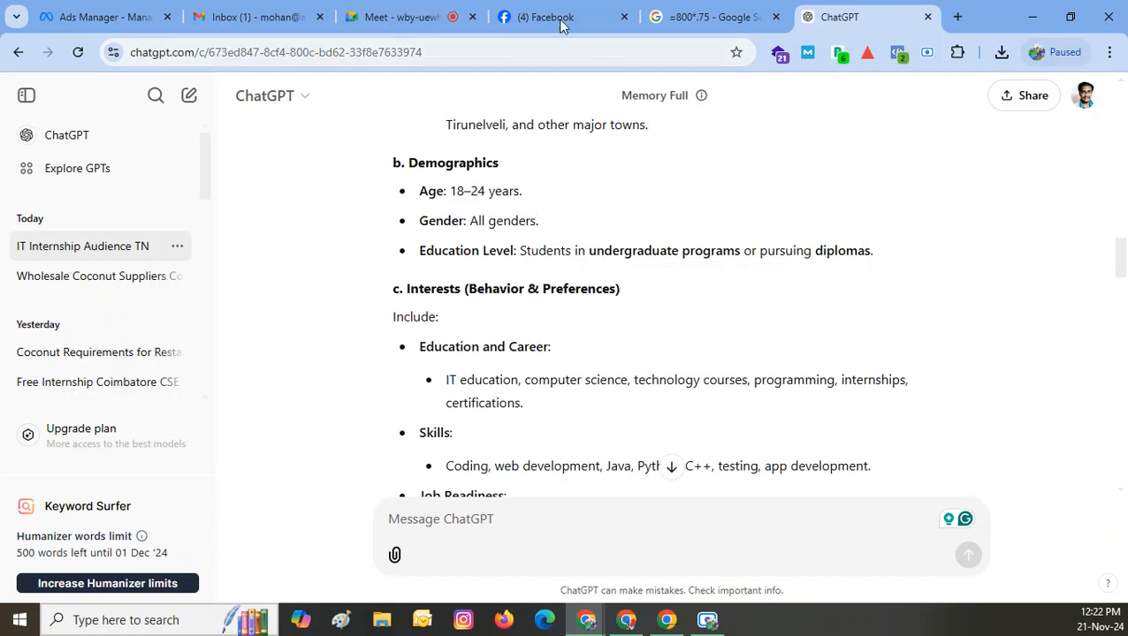
- Switch to Ads Manager and expand the demographics category in the ad set's detailed targeting
left_click(104, 17)
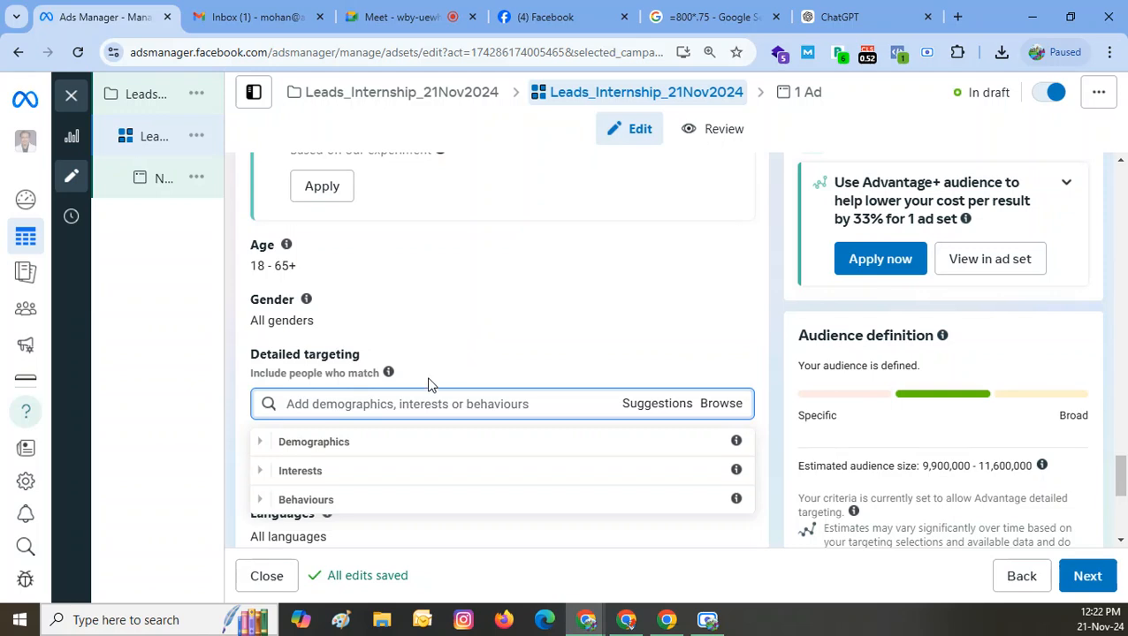
left_click(319, 447)
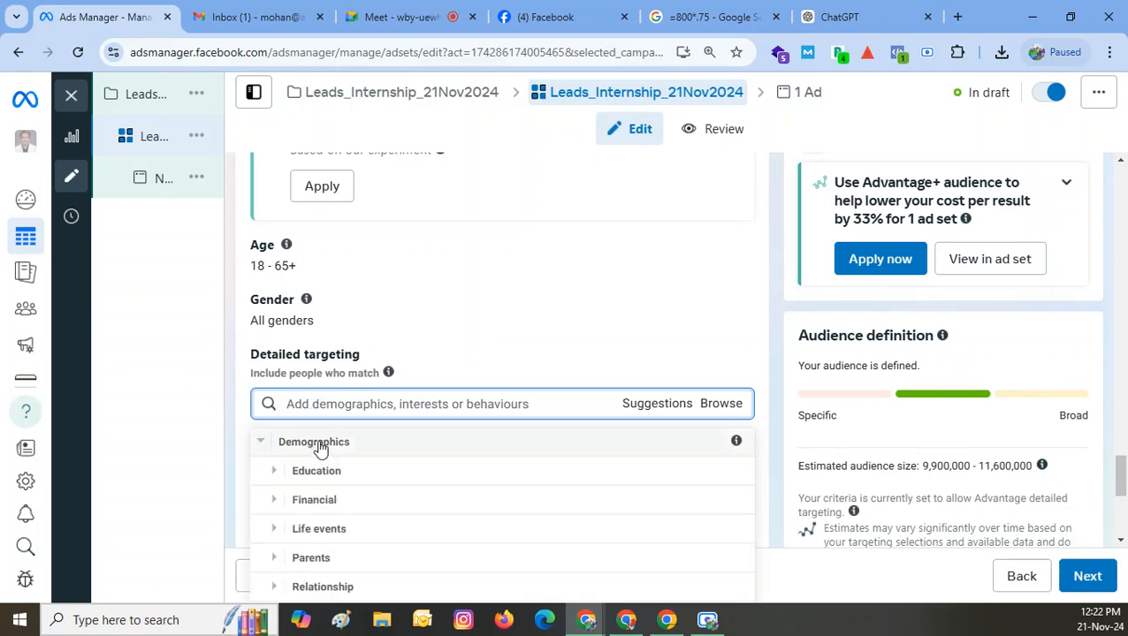
scroll(334, 461, "down", 1)
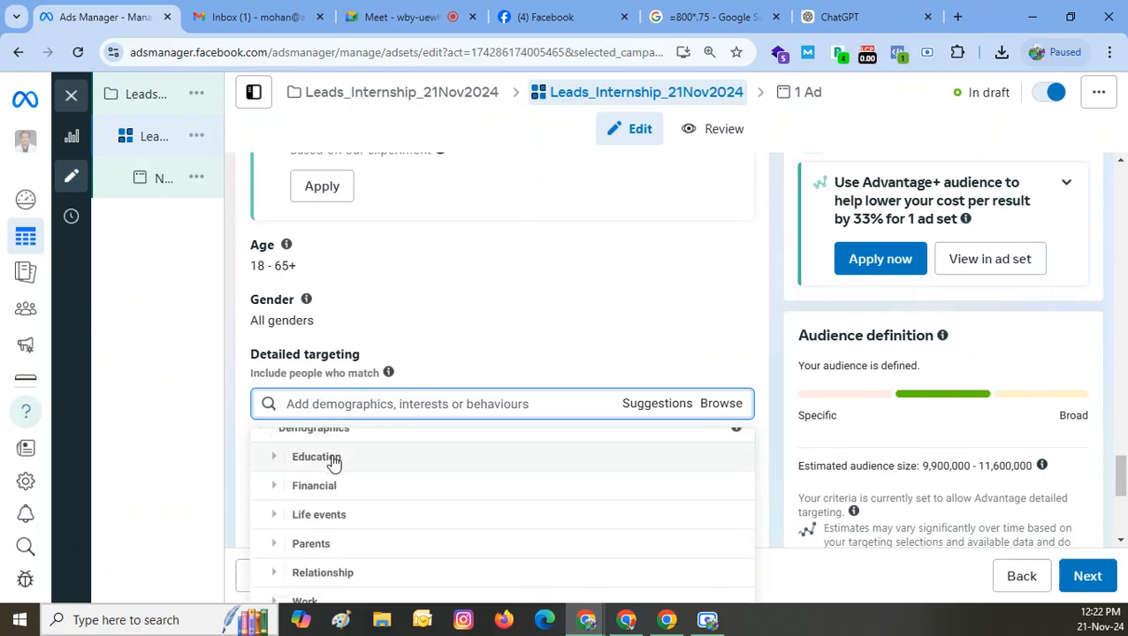
- Open the ad set's age setting for editing and limit the audience to ages 18 to 24
mouse_move(289, 263)
left_click(731, 248)
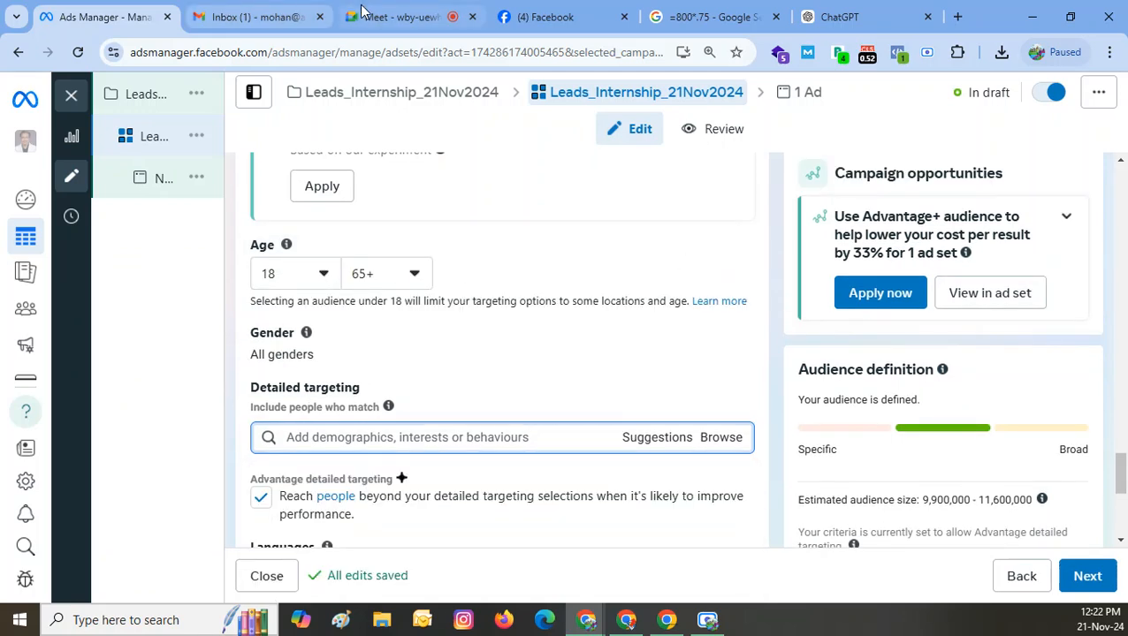
left_click(358, 275)
scroll(398, 513, "up", 2)
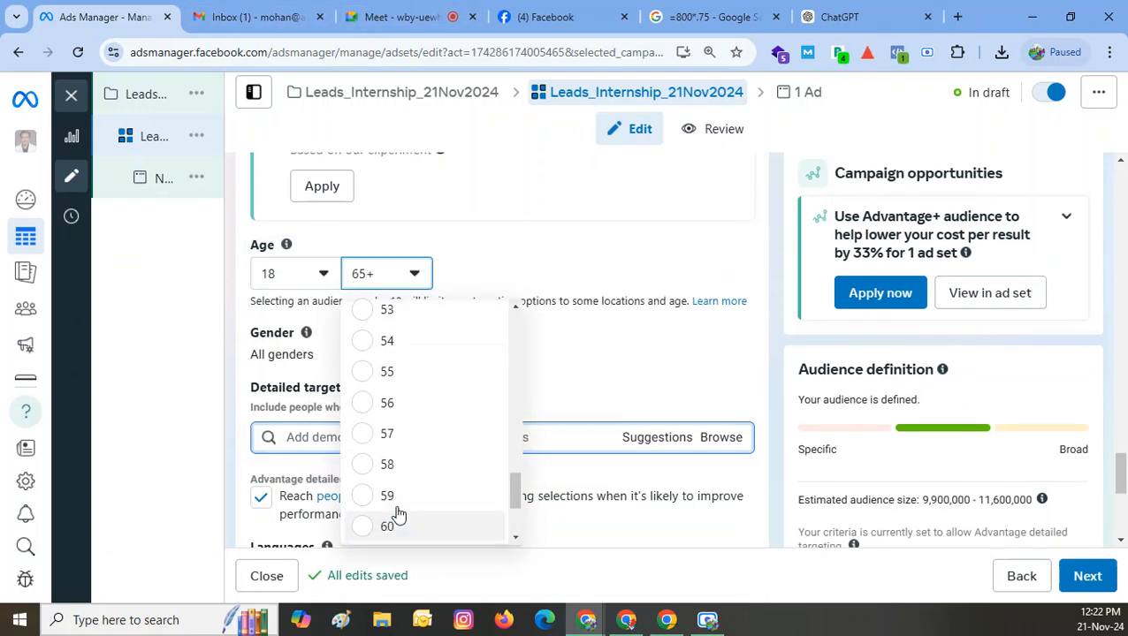
scroll(398, 513, "up", 6)
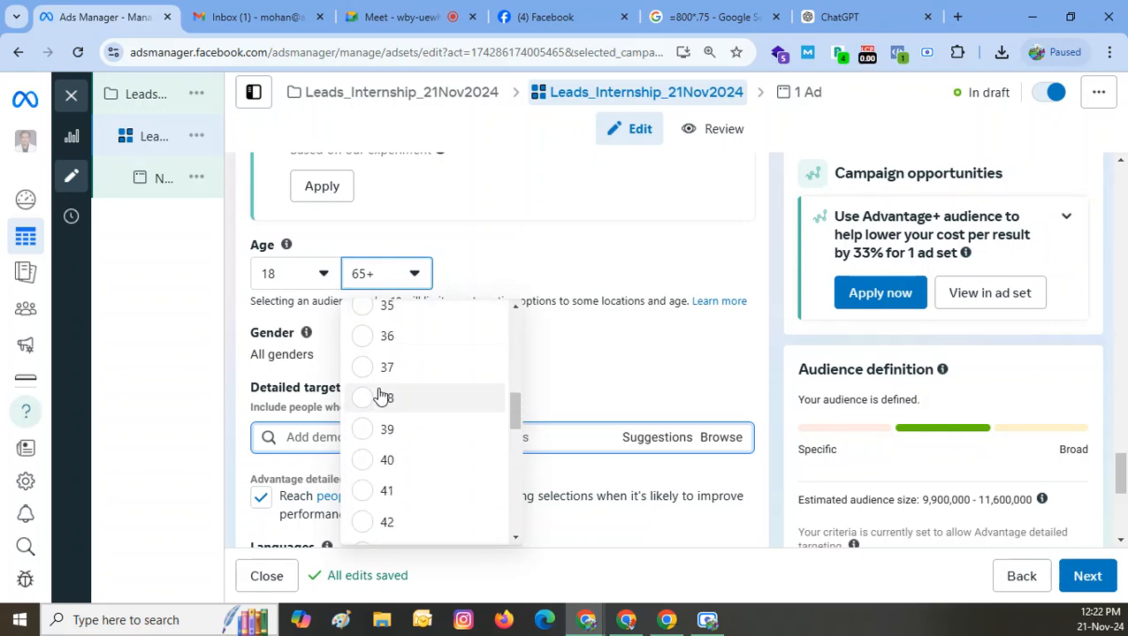
scroll(380, 395, "up", 5)
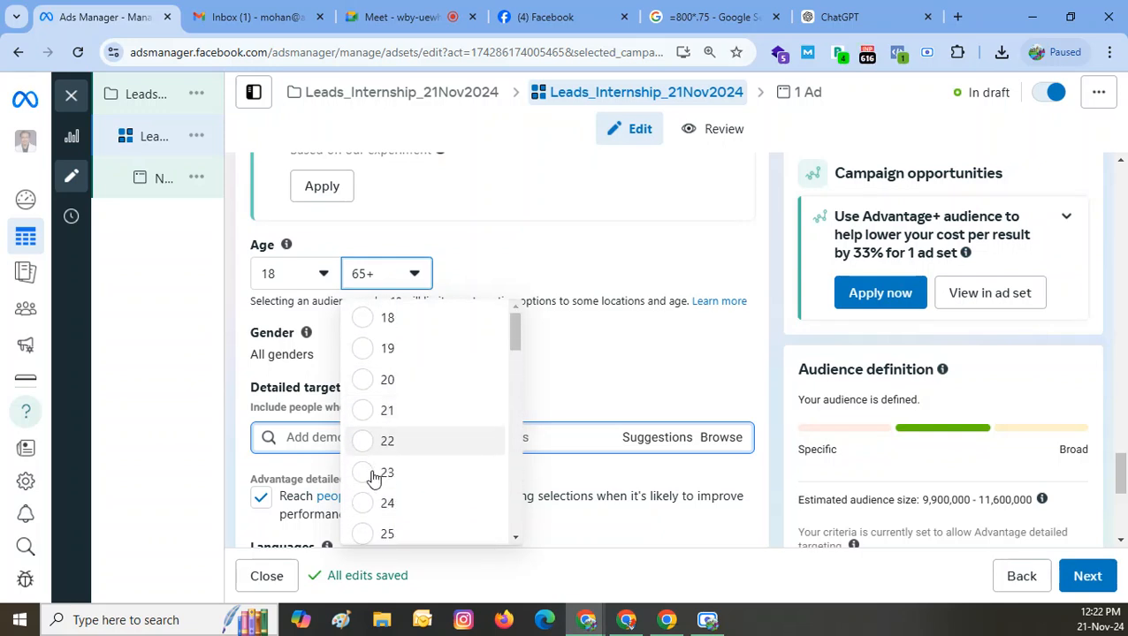
left_click(369, 510)
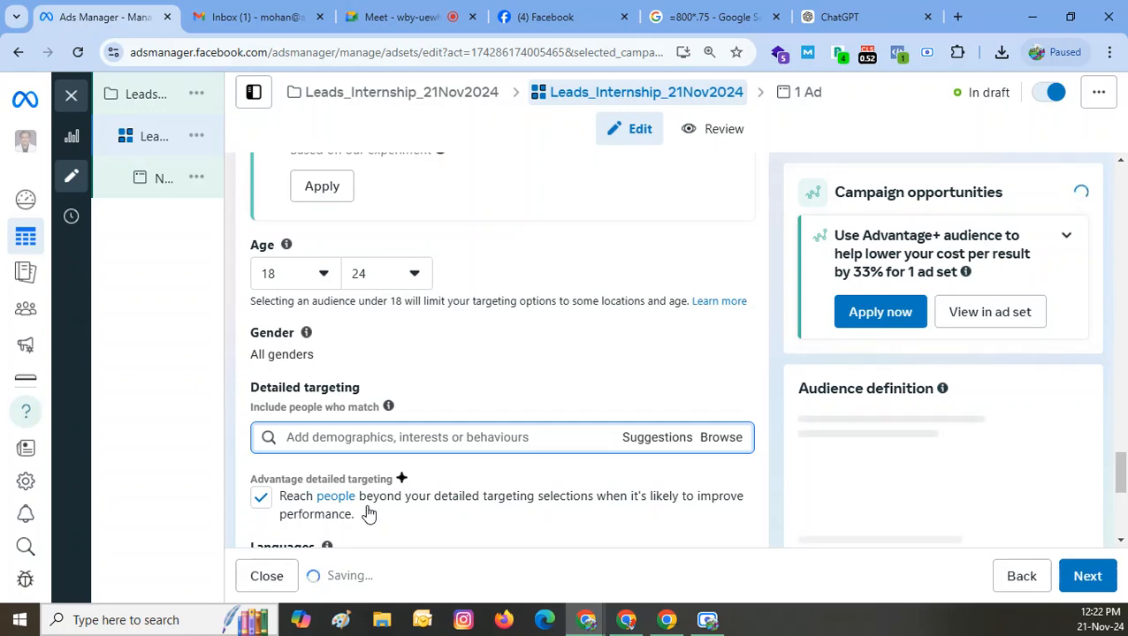
left_click(285, 277)
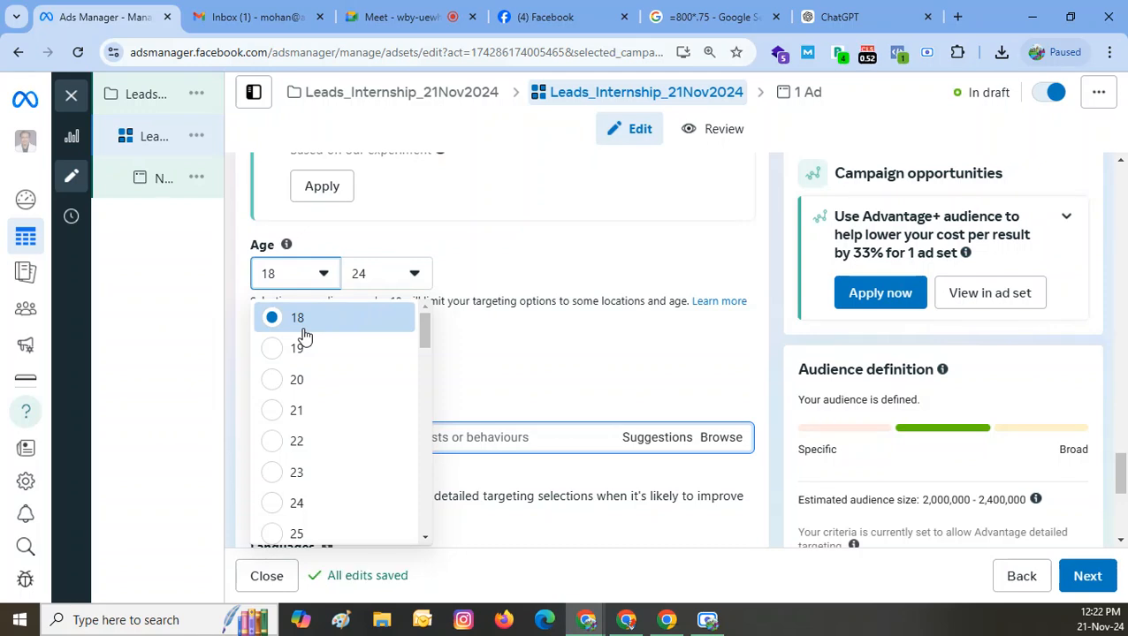
left_click(203, 310)
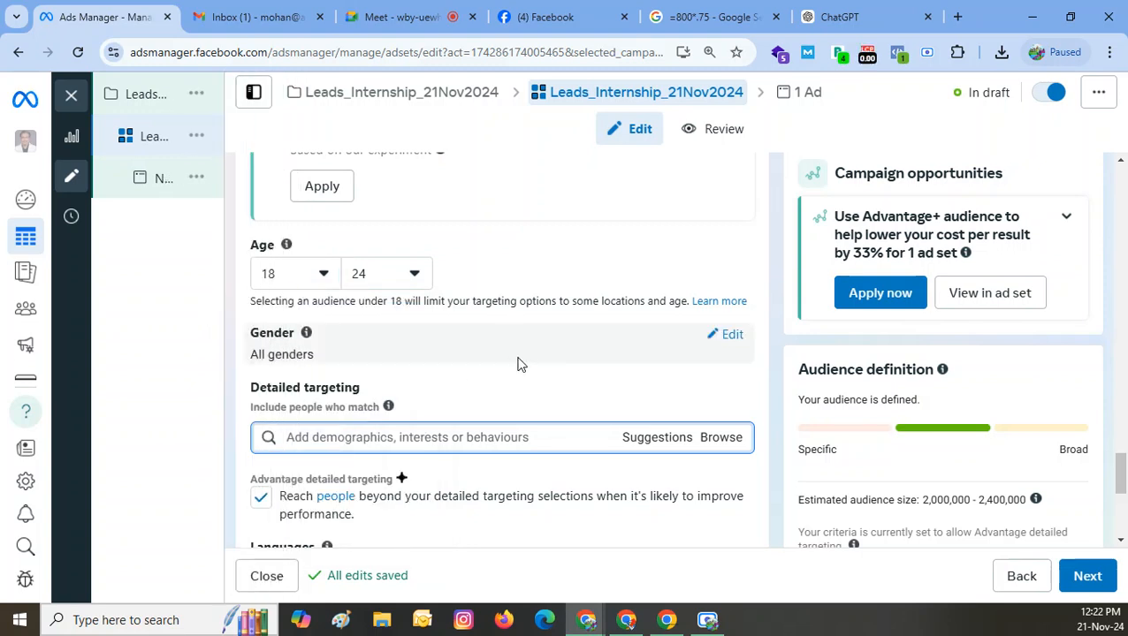
- Examine the education level options in the ad set's detailed targeting against the education level suggested in ChatGPT's demographics section
left_click(838, 17)
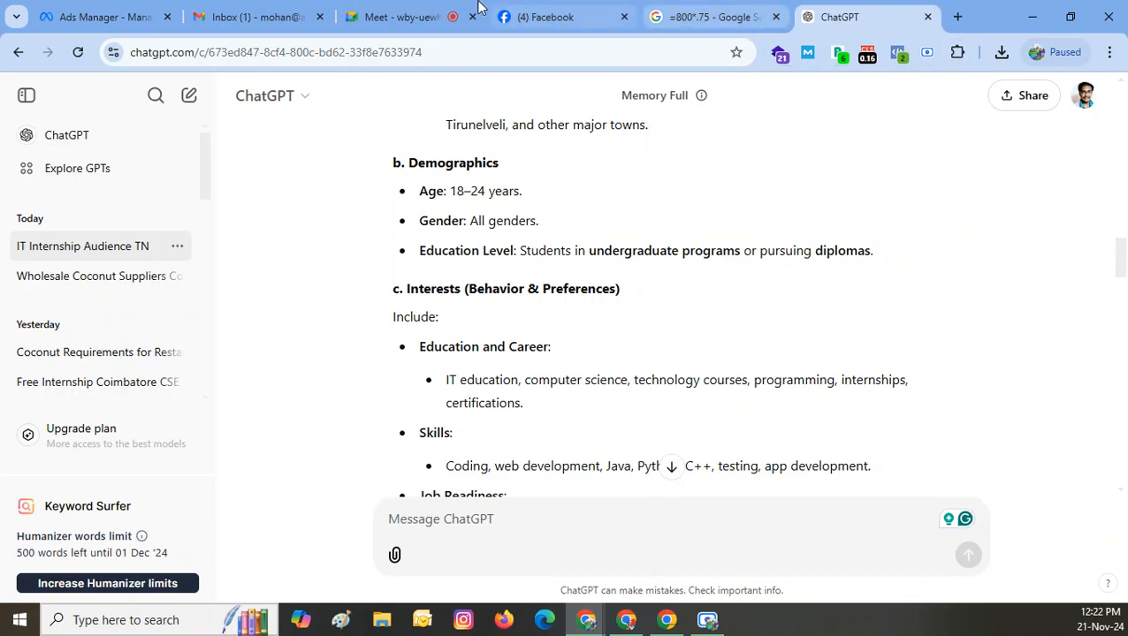
left_click(118, 11)
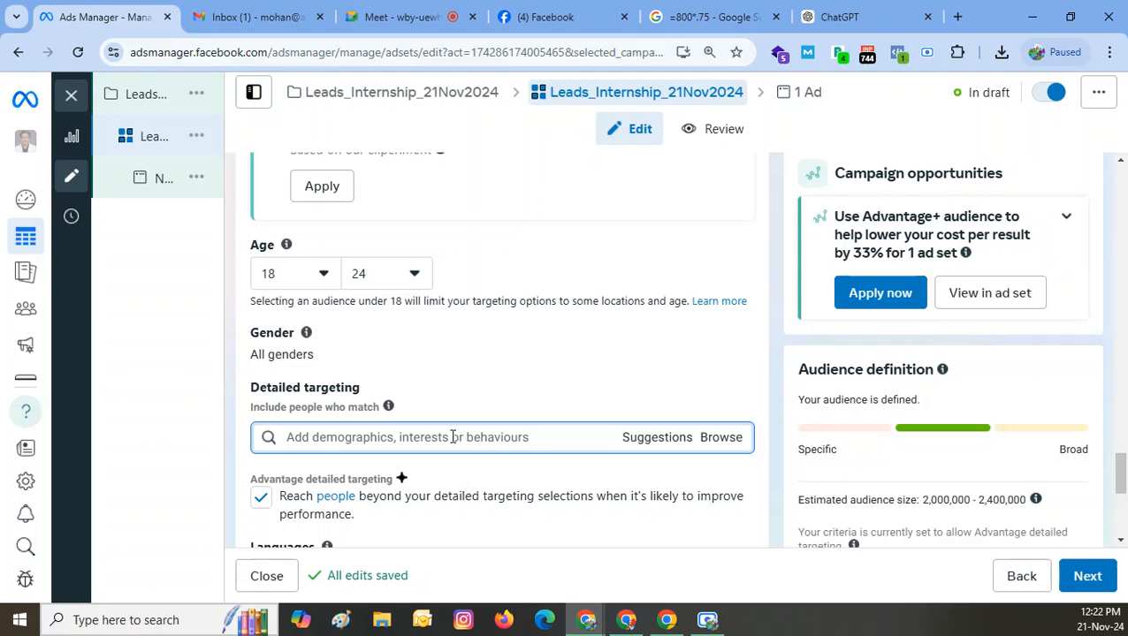
left_click(720, 439)
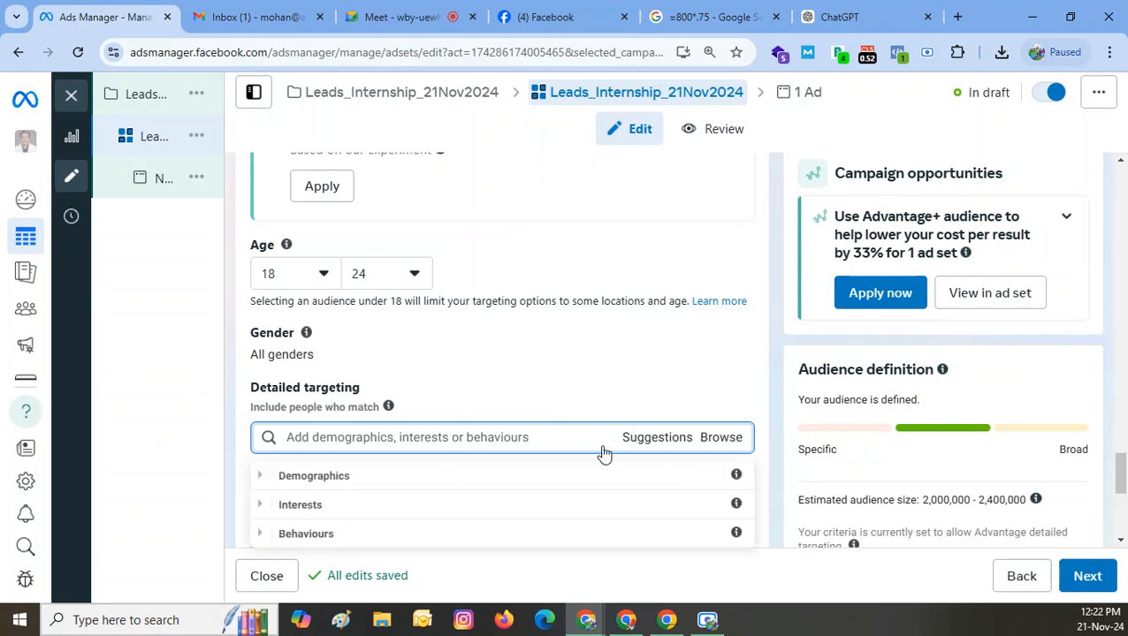
left_click(356, 482)
left_click(347, 503)
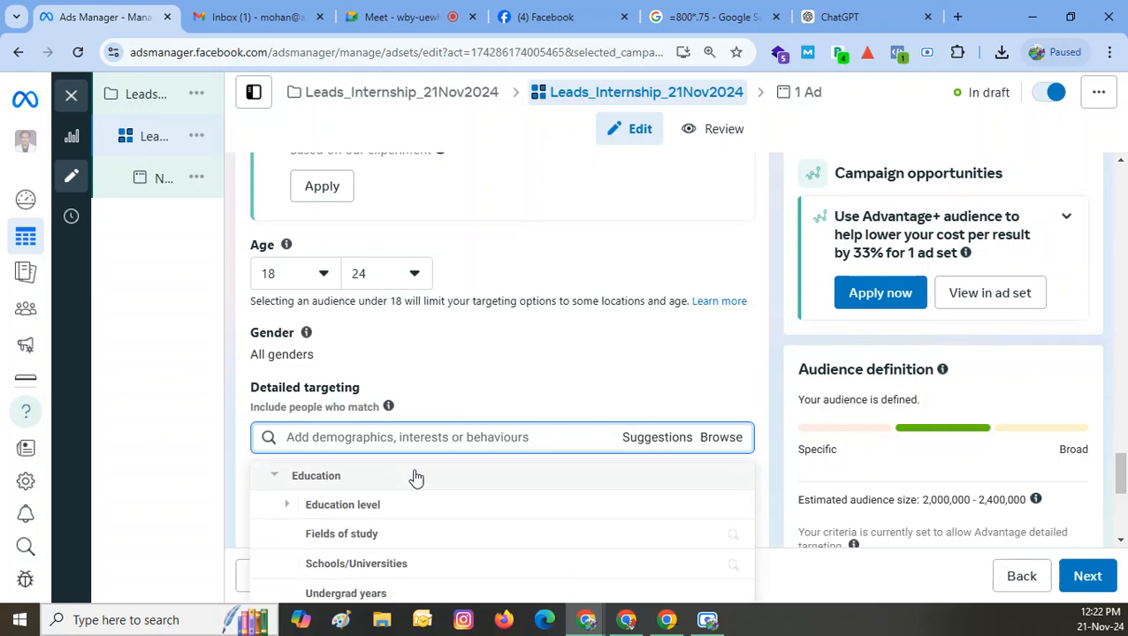
scroll(415, 479, "down", 1)
scroll(414, 514, "up", 1)
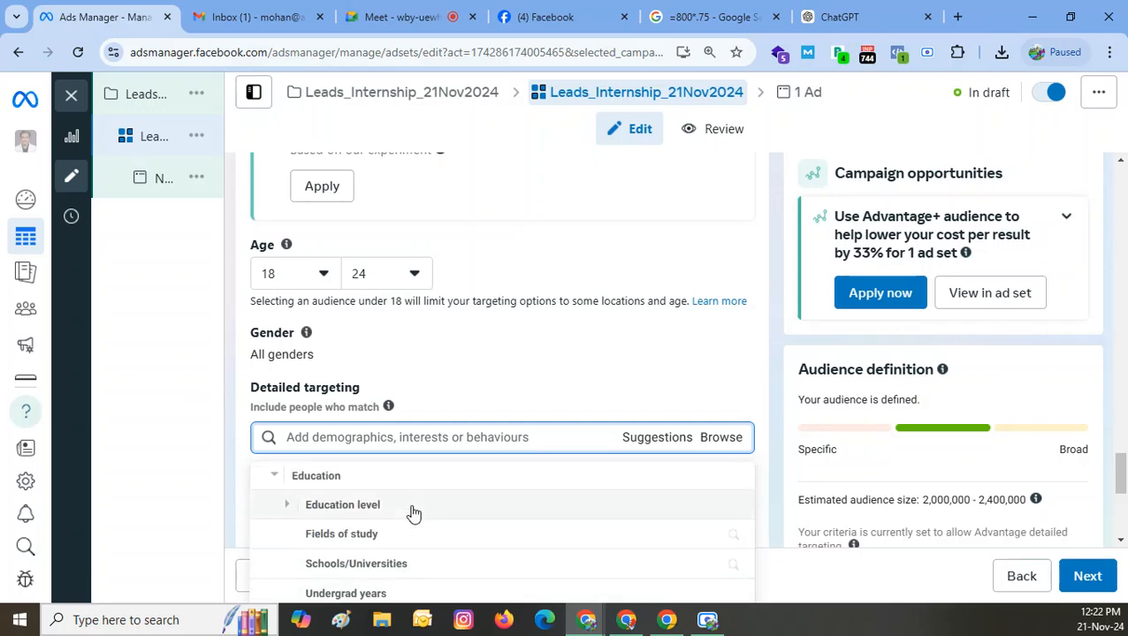
left_click(414, 513)
scroll(414, 514, "down", 1)
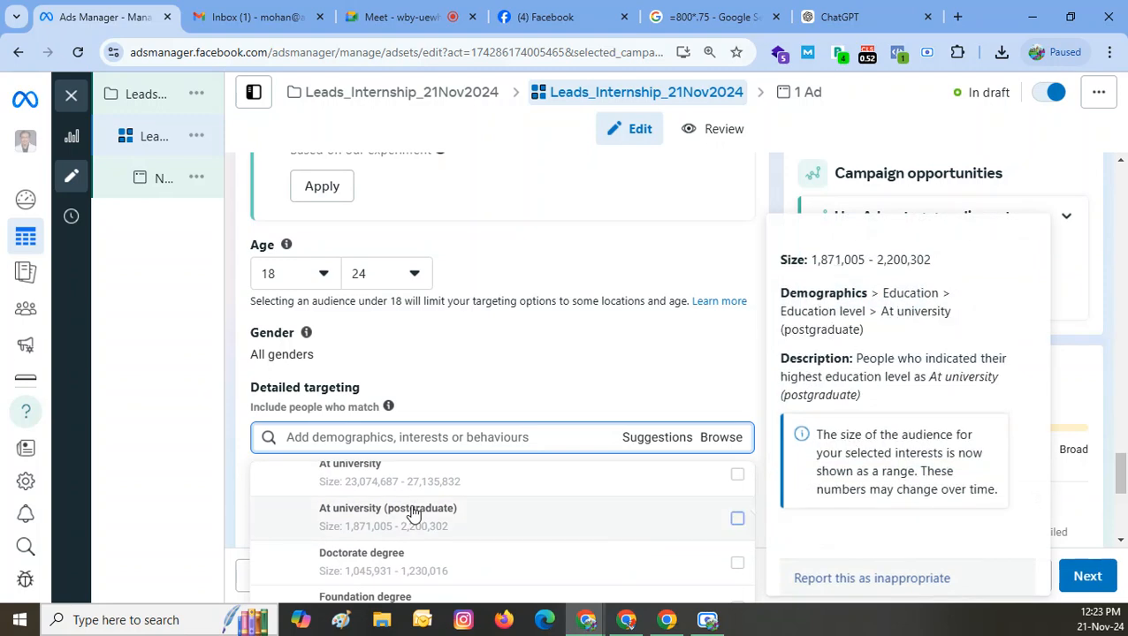
scroll(448, 544, "down", 1)
scroll(448, 543, "down", 1)
scroll(448, 544, "down", 2)
scroll(448, 543, "down", 1)
scroll(448, 544, "down", 2)
scroll(446, 531, "down", 1)
scroll(449, 527, "down", 1)
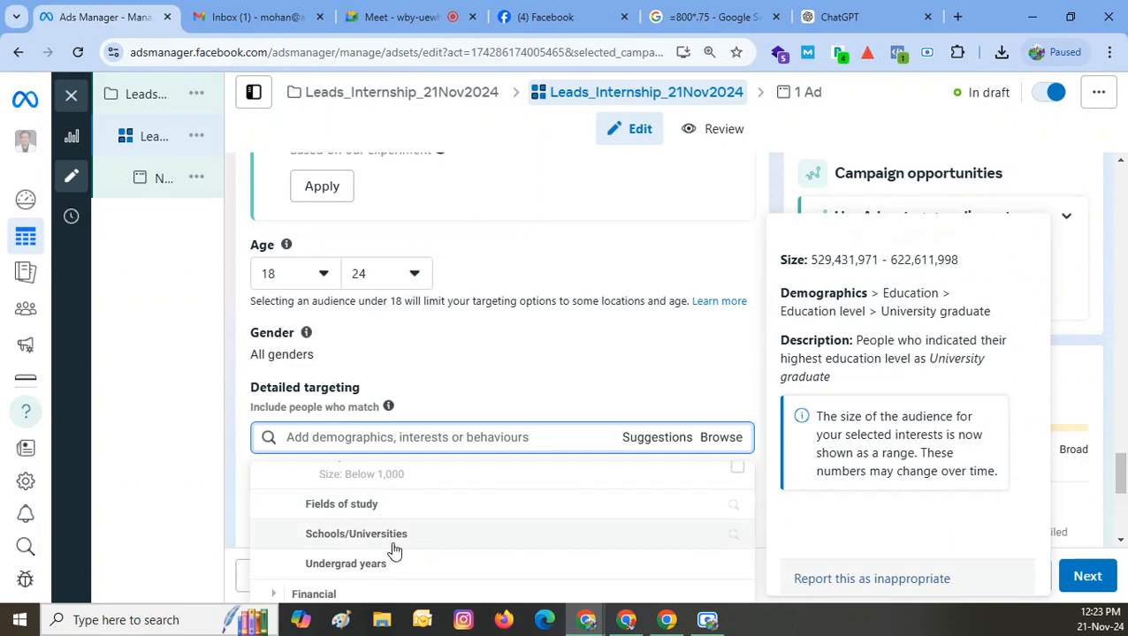
scroll(394, 550, "up", 1)
scroll(394, 550, "up", 1)
scroll(395, 550, "down", 2)
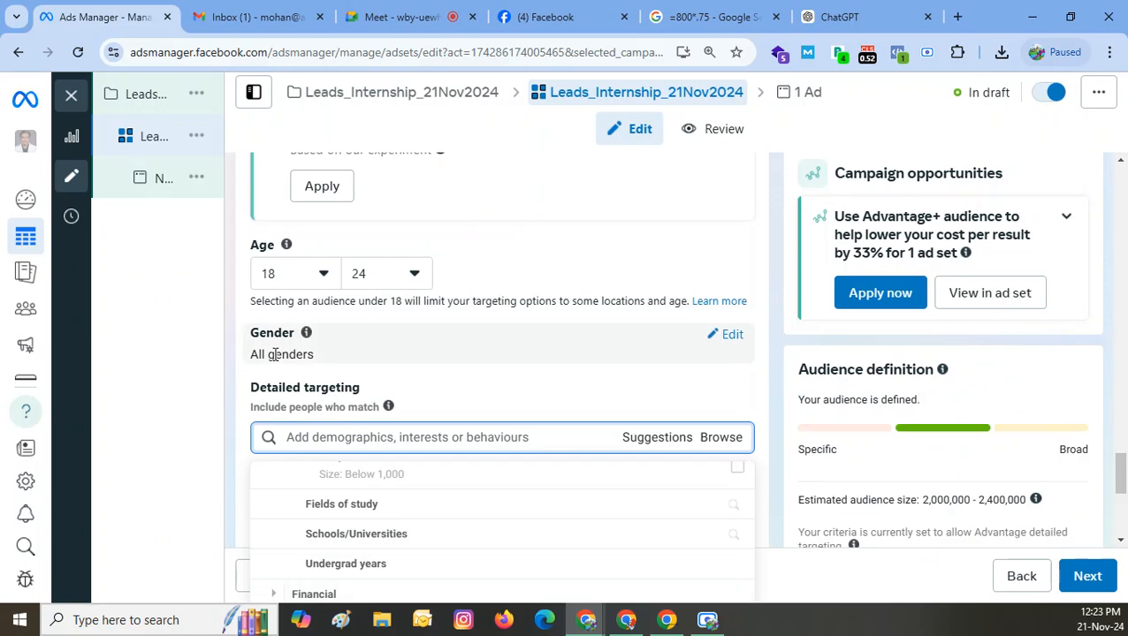
left_click(765, 385)
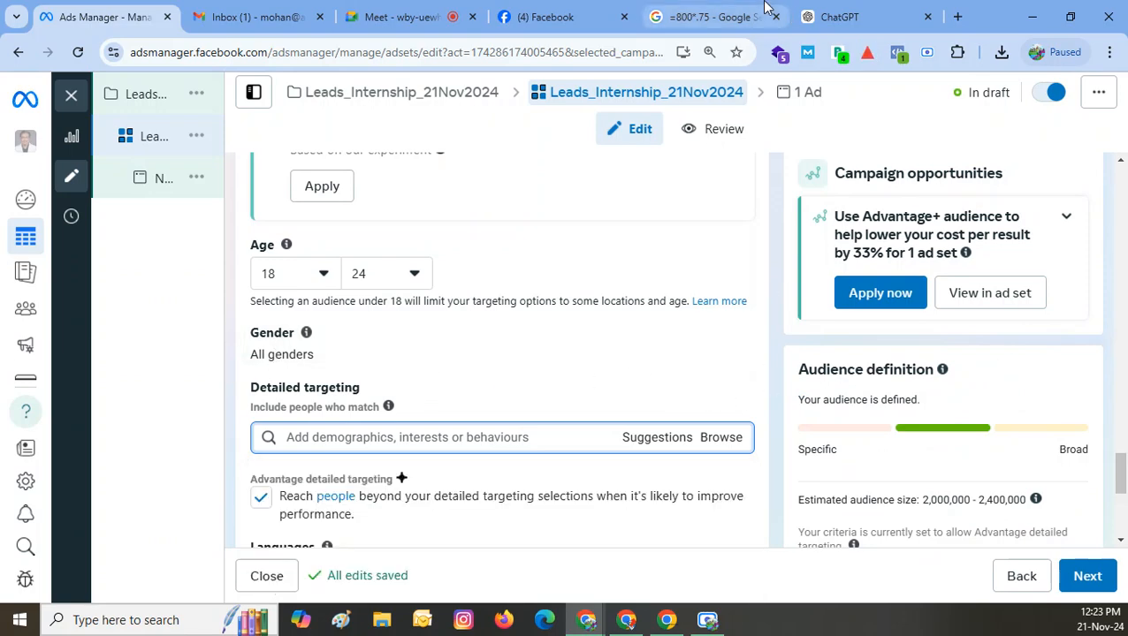
- Switch to ChatGPT to read the suggested education, skills and job readiness interests, and return to Ads Manager
left_click(844, 16)
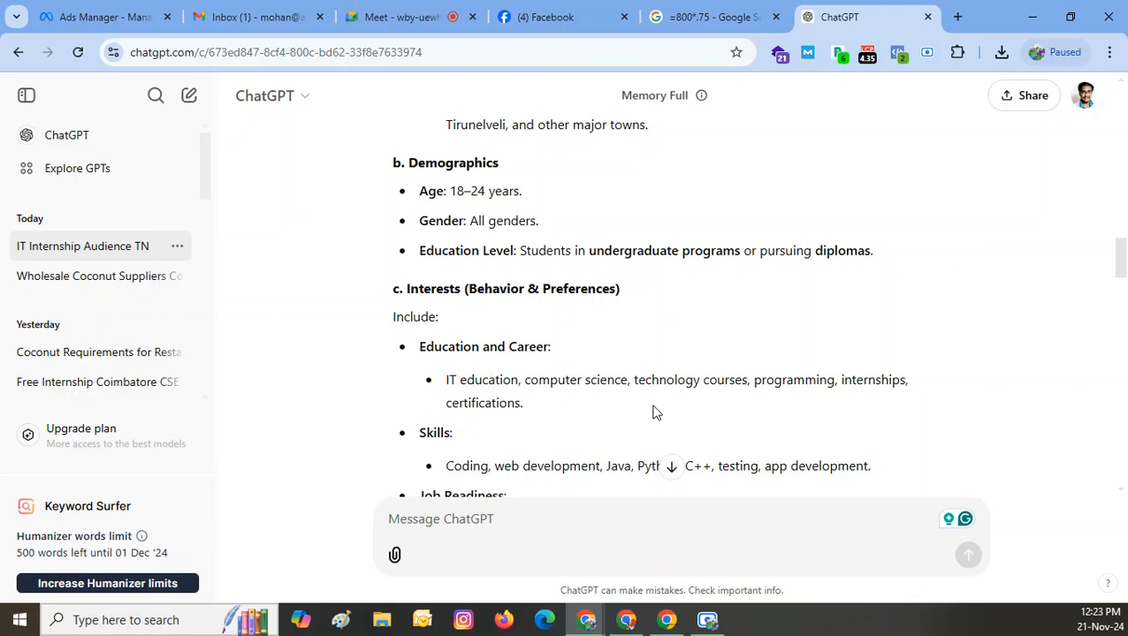
scroll(685, 411, "down", 2)
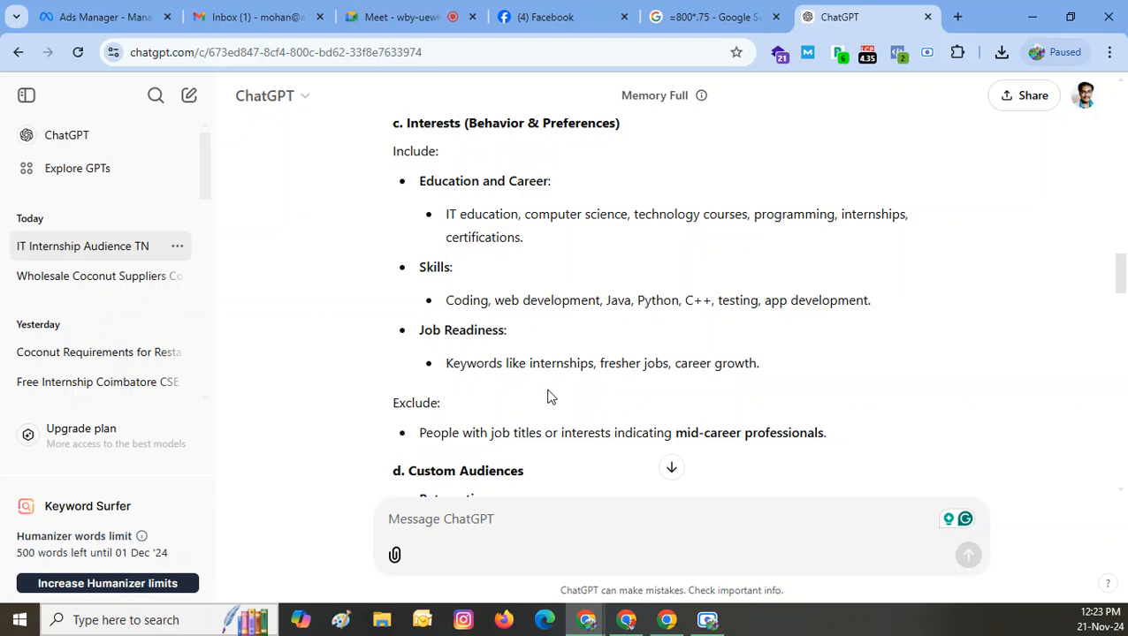
left_click(106, 13)
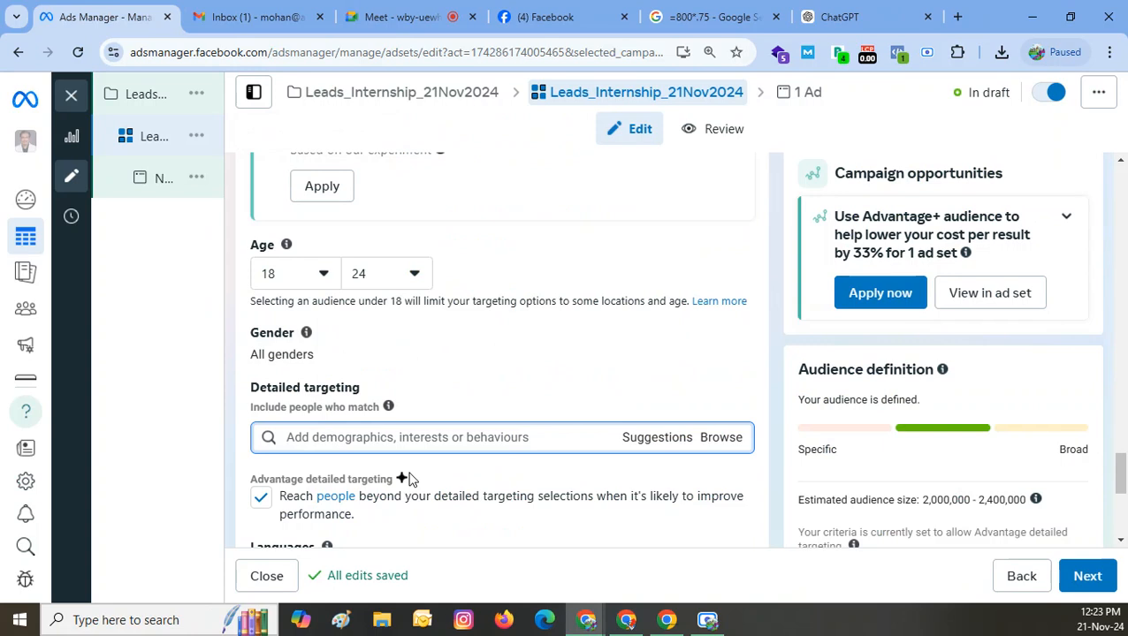
- Open the fields of study search in the Education demographics of detailed targeting and search for "cse"
left_click(721, 442)
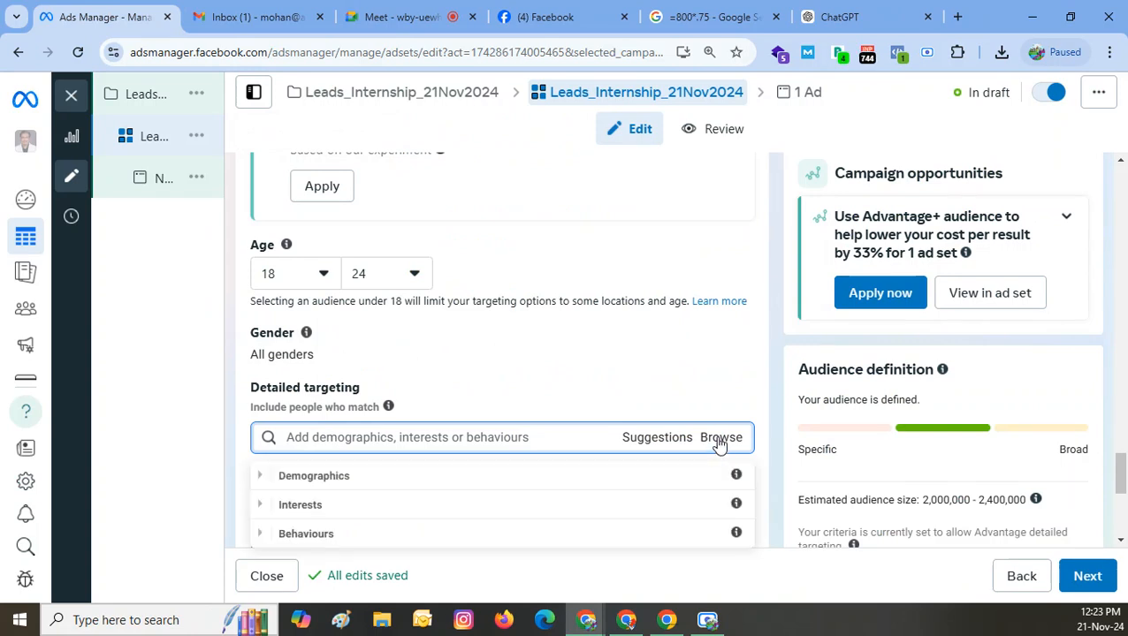
left_click(382, 478)
scroll(380, 479, "down", 1)
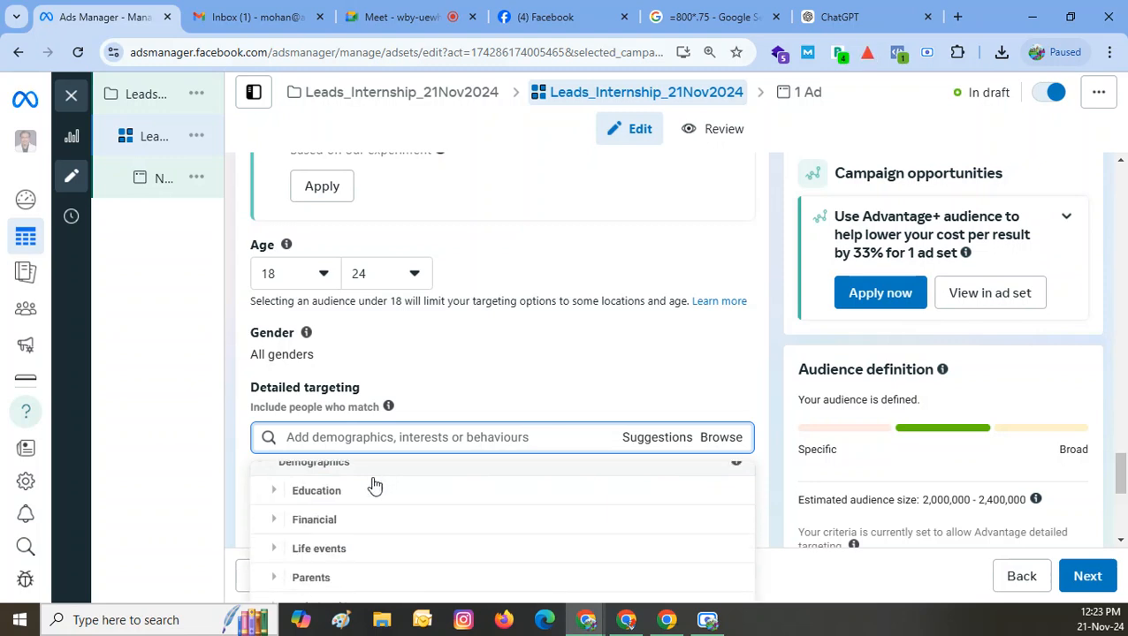
left_click(351, 493)
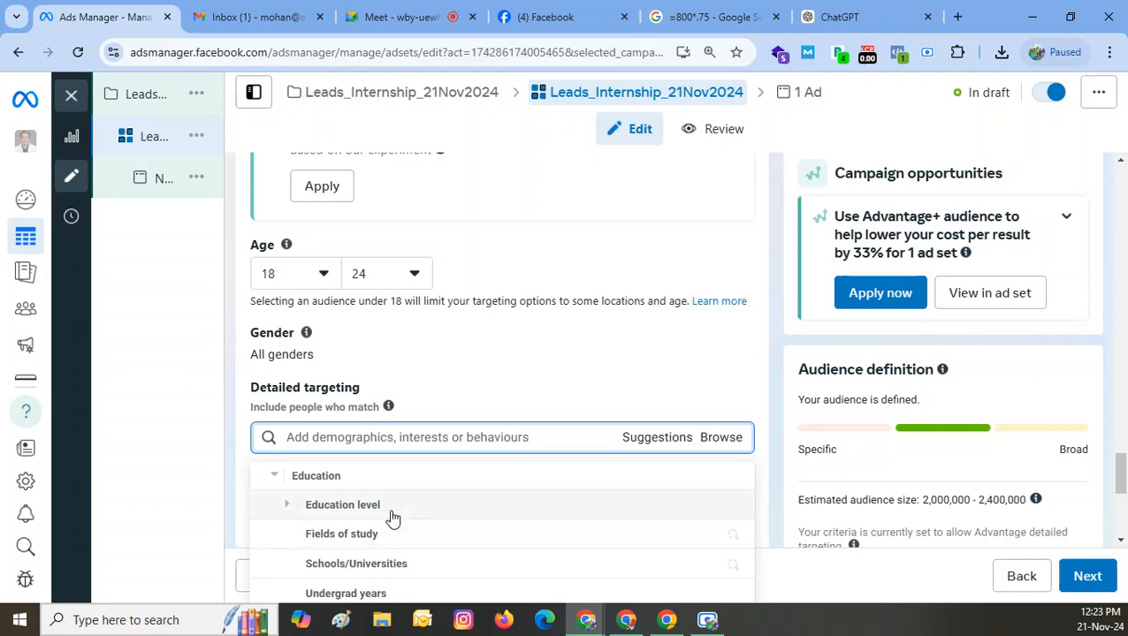
left_click(391, 537)
left_click(385, 481)
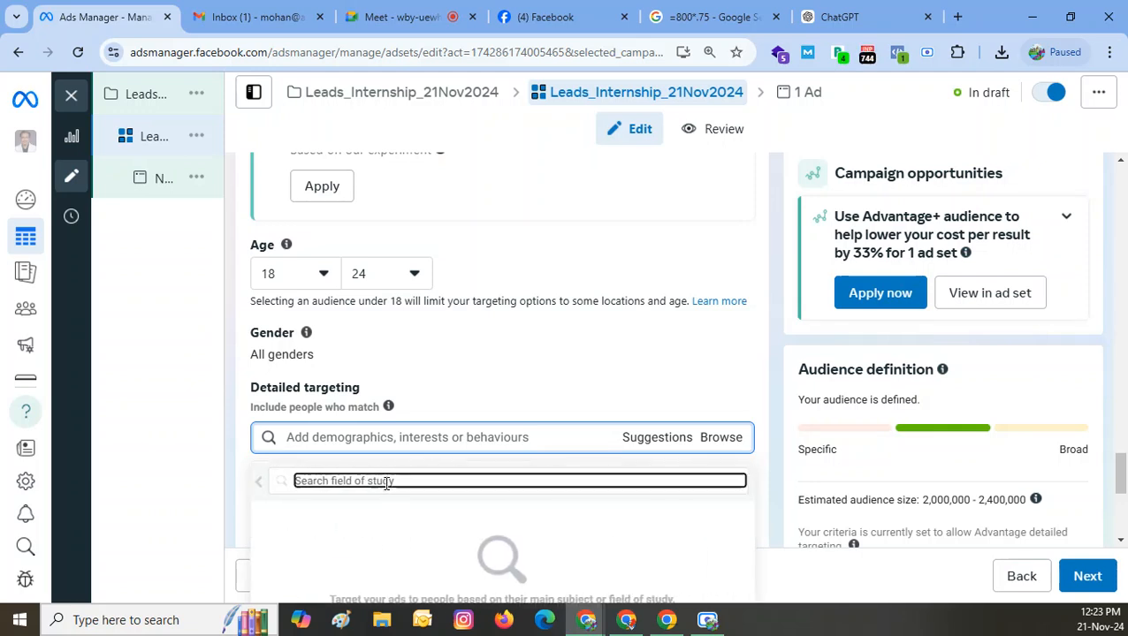
type("e")
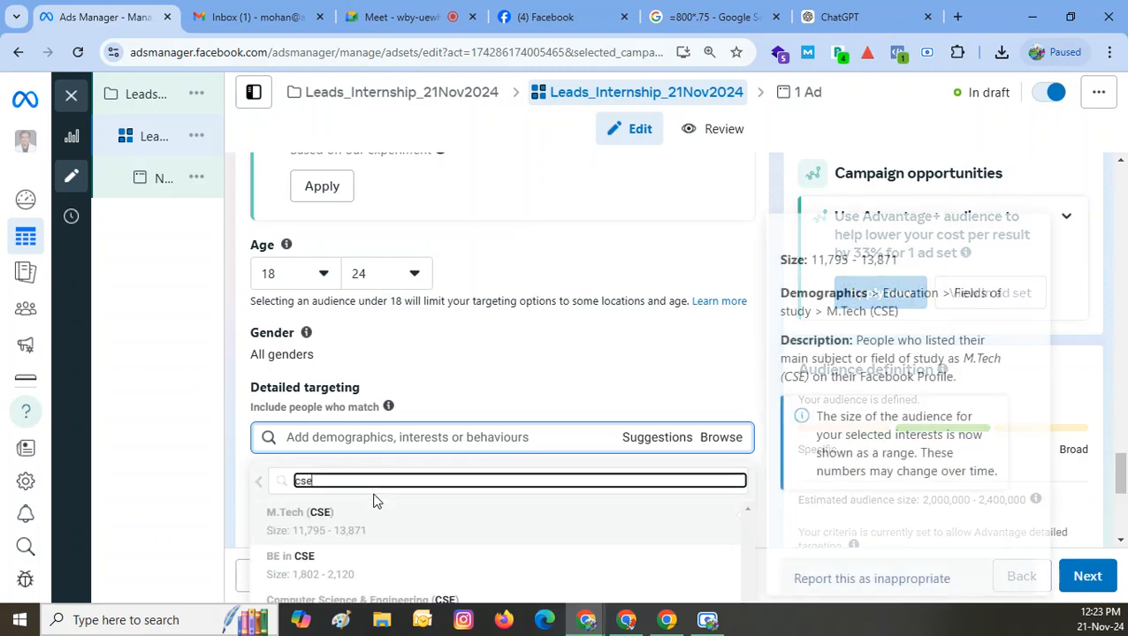
- Change the field of study search to "computer science and engineering" and add Computer Science & Engineering (CSE) to the targeting
key("BackSpace")
key("BackSpace")
key("BackSpace")
type("compu")
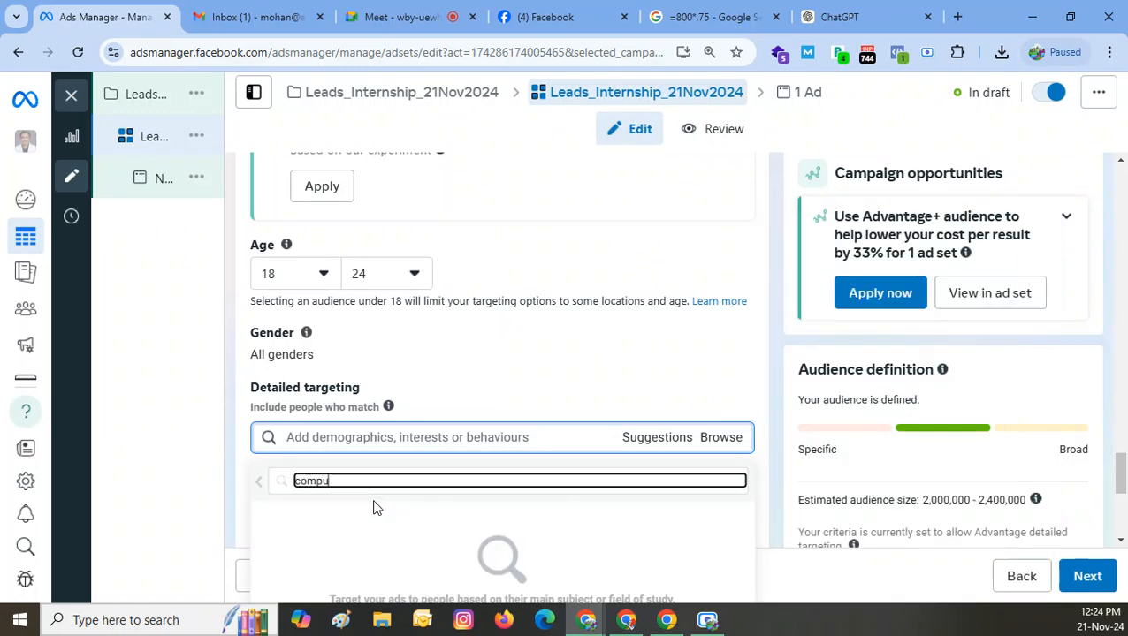
type("ter science and e")
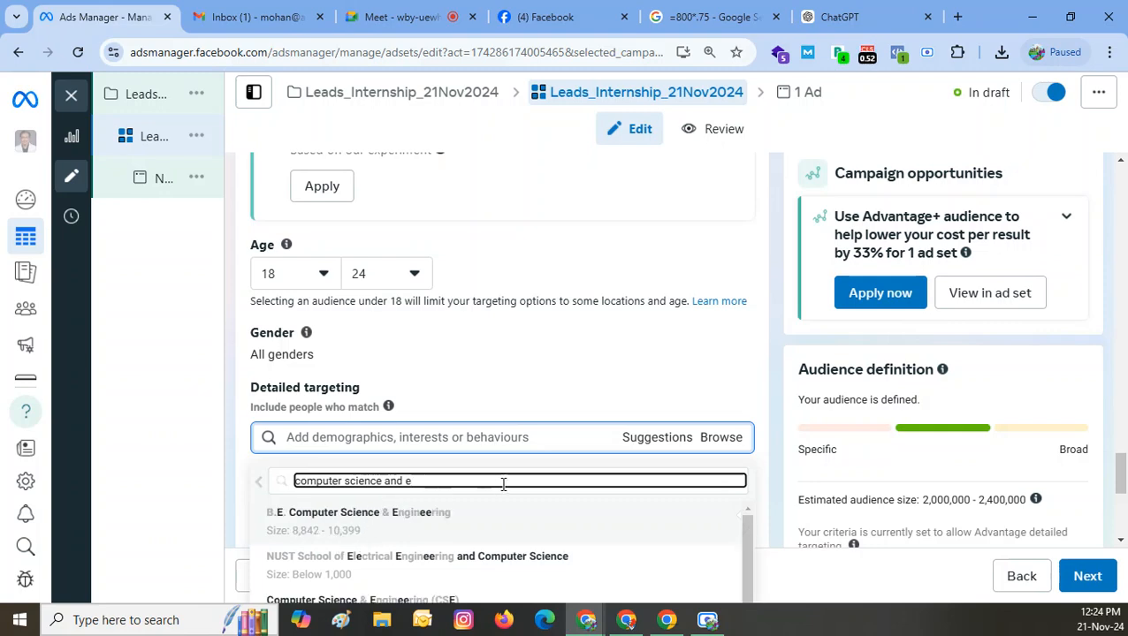
key("ctrl+plus")
key("ctrl+plus")
key("ctrl+plus")
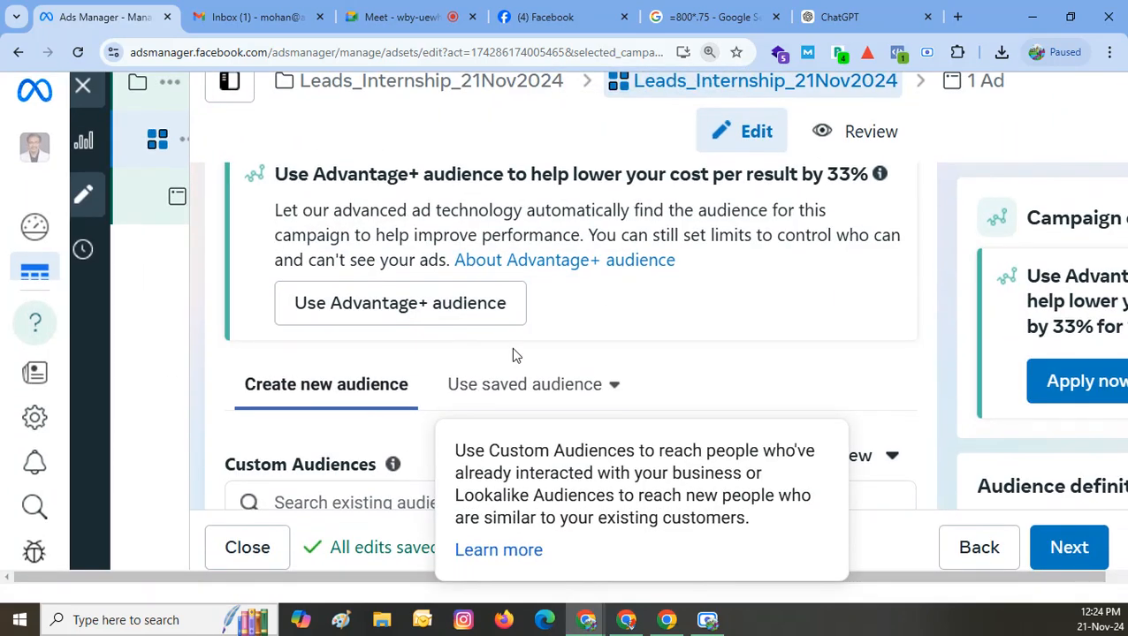
scroll(515, 354, "down", 3)
scroll(460, 355, "down", 3)
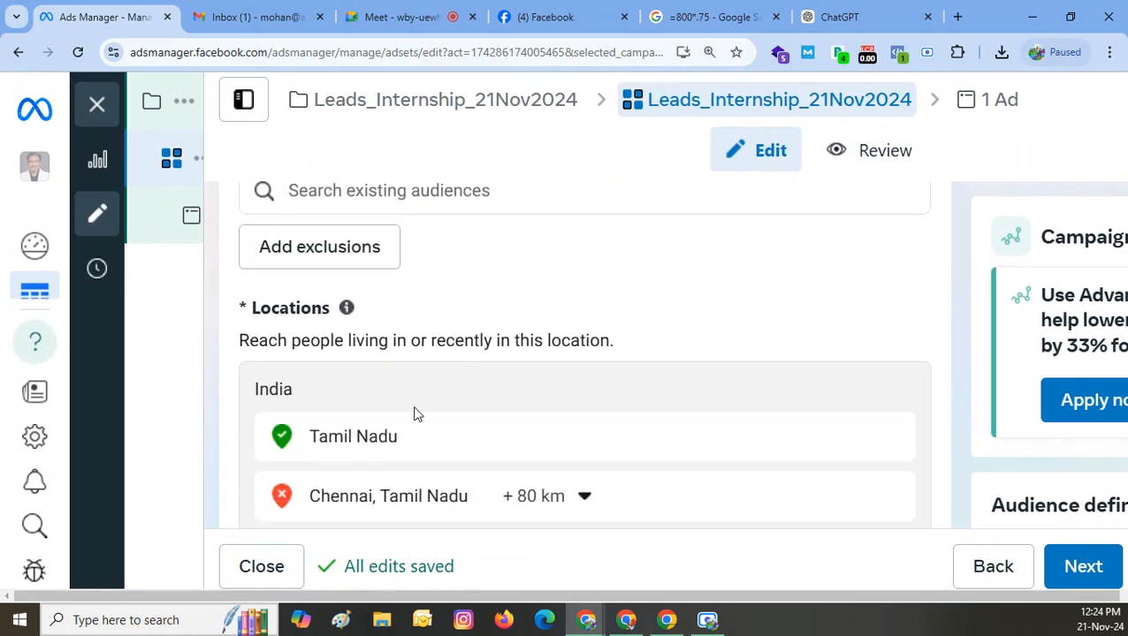
scroll(415, 407, "down", 2)
scroll(415, 408, "down", 4)
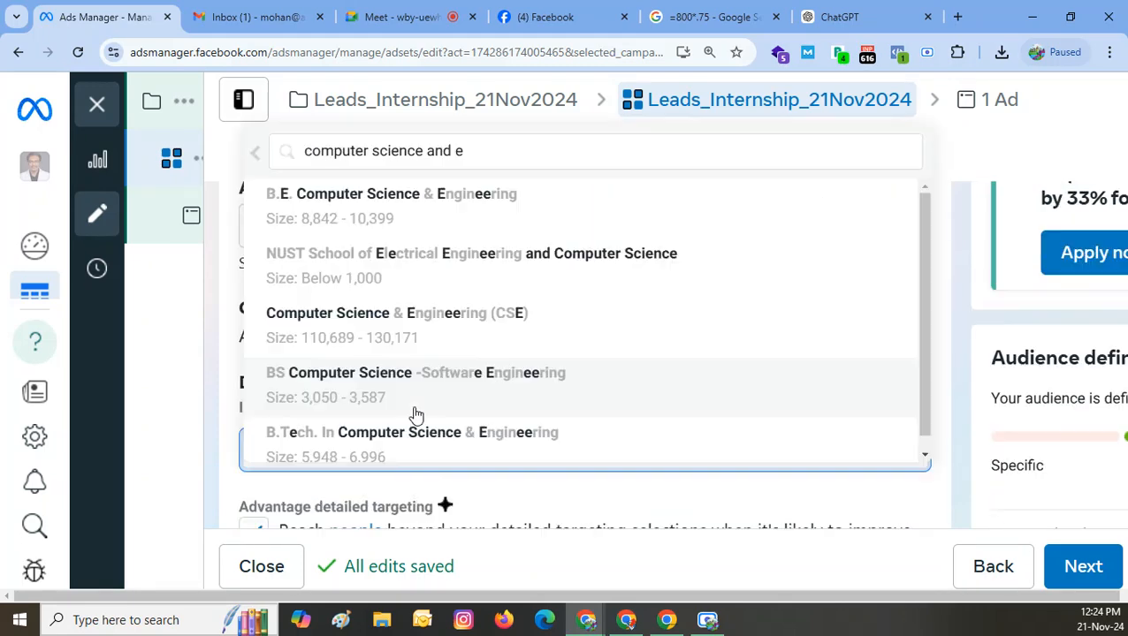
scroll(416, 415, "down", 1)
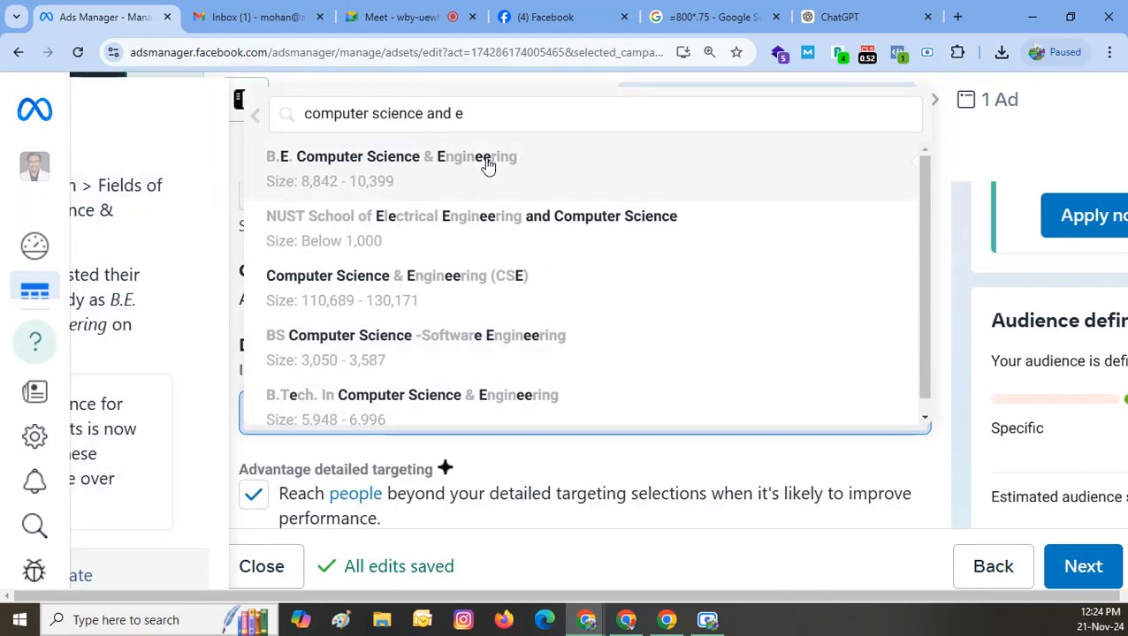
left_click(487, 114)
type("ngineering")
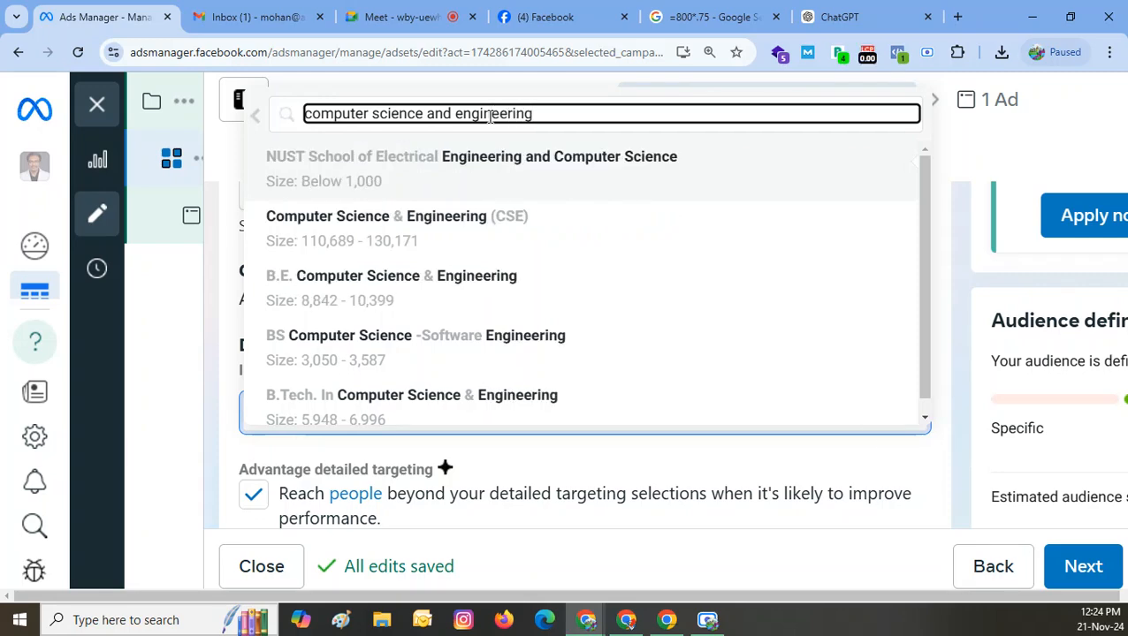
left_click(434, 228)
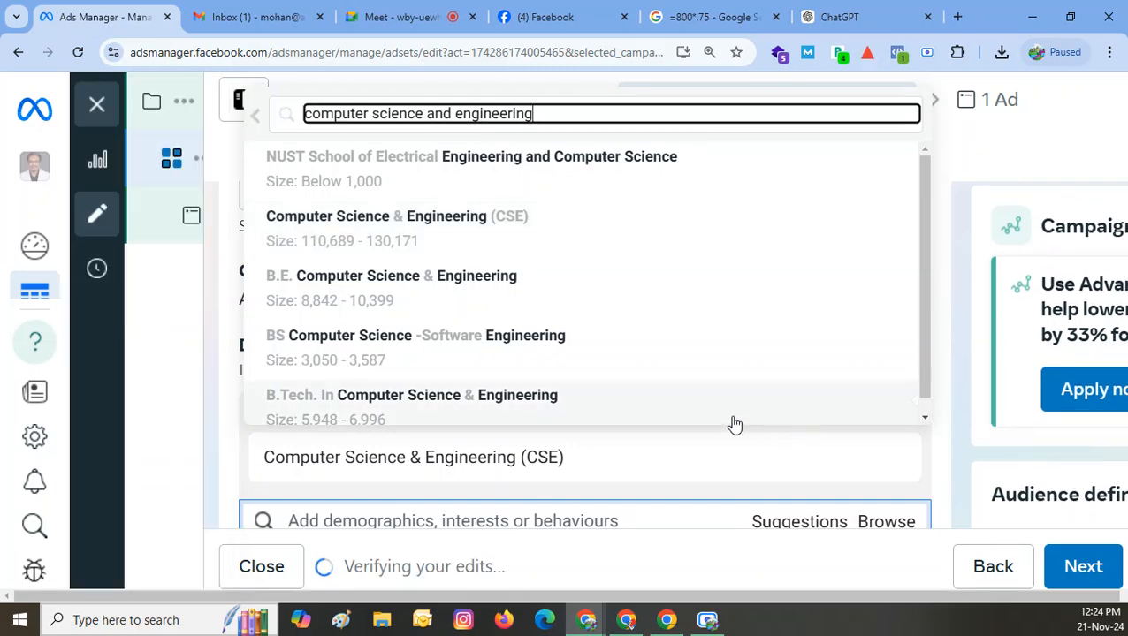
left_click(943, 480)
- Add the suggested fields of study B.Tech. In Computer Science & Engineering and B.Tech. (Computer Sc.) to the detailed targeting
scroll(928, 424, "down", 1)
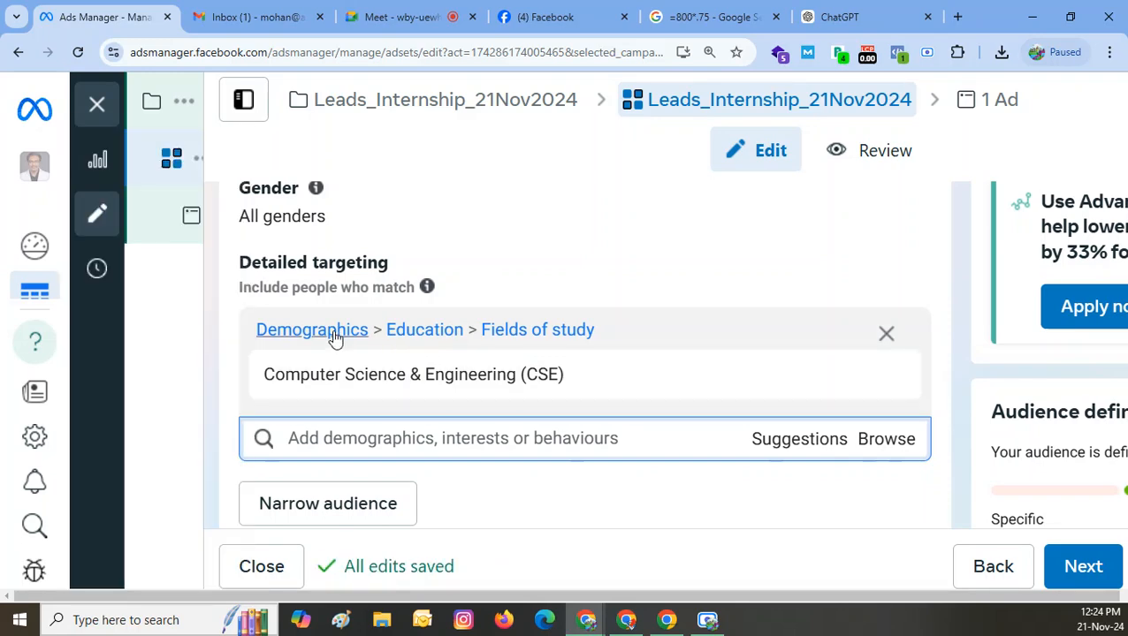
scroll(336, 334, "down", 1)
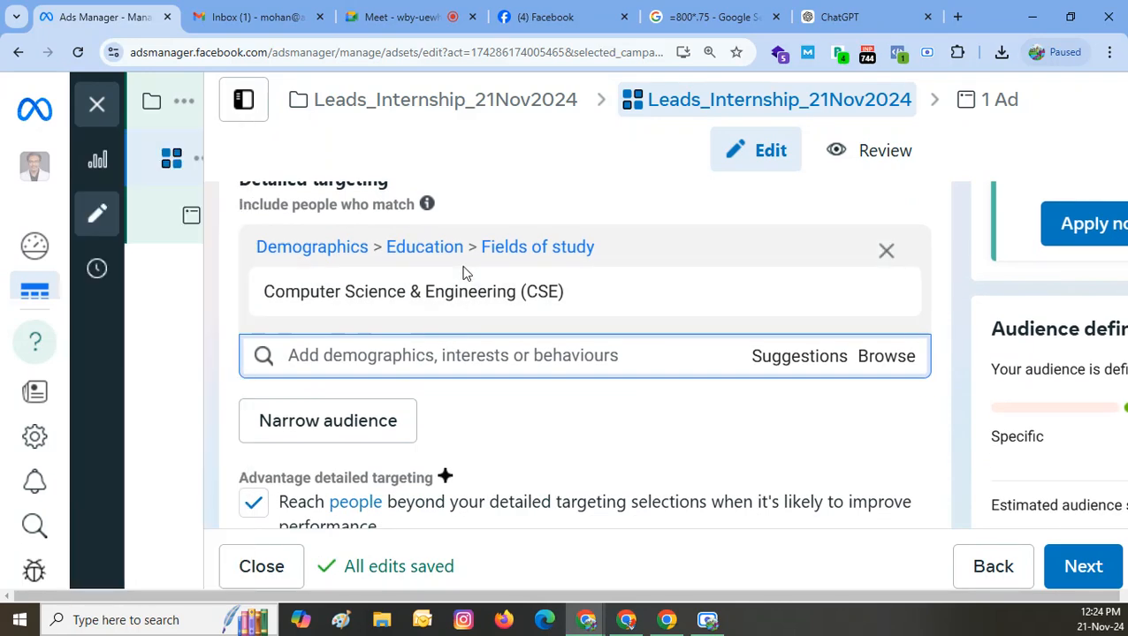
left_click(796, 362)
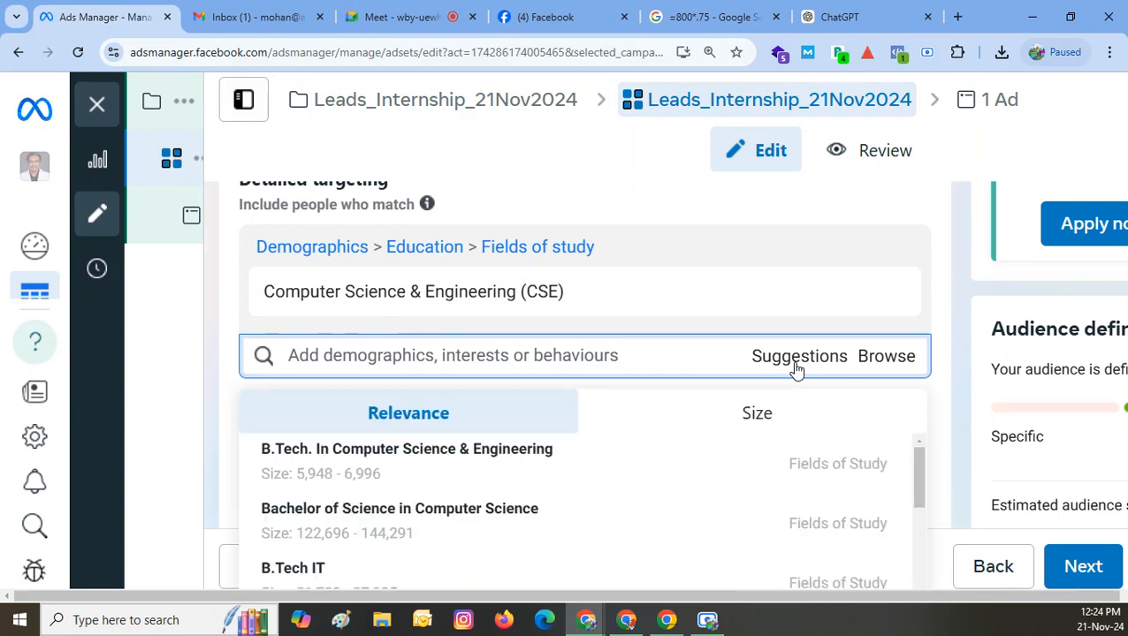
left_click(421, 471)
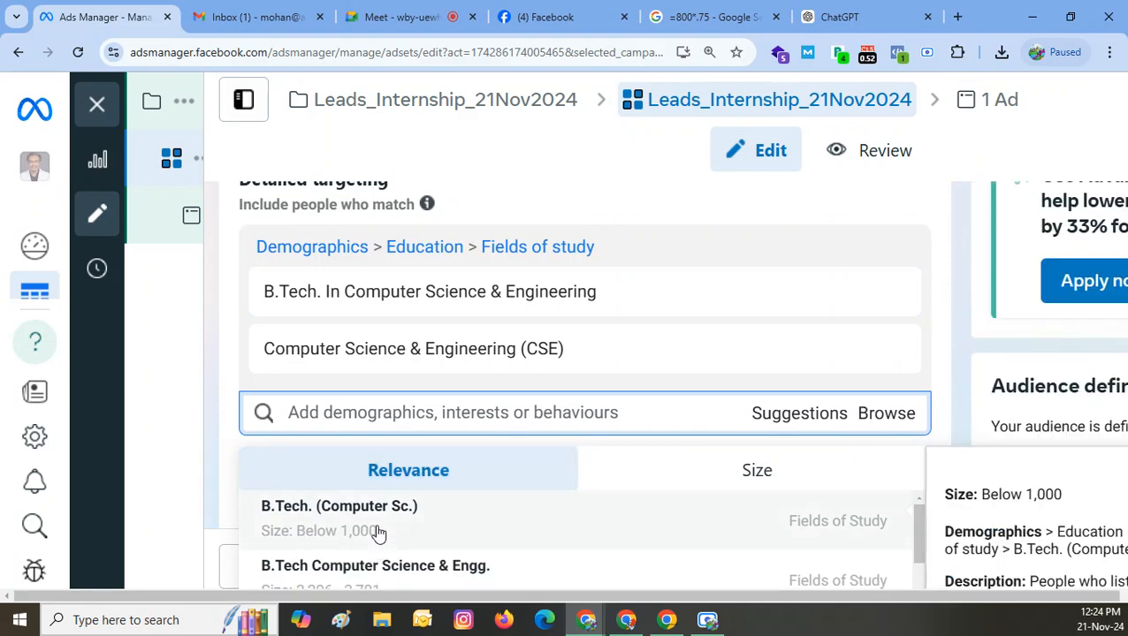
left_click(378, 531)
scroll(791, 391, "down", 1)
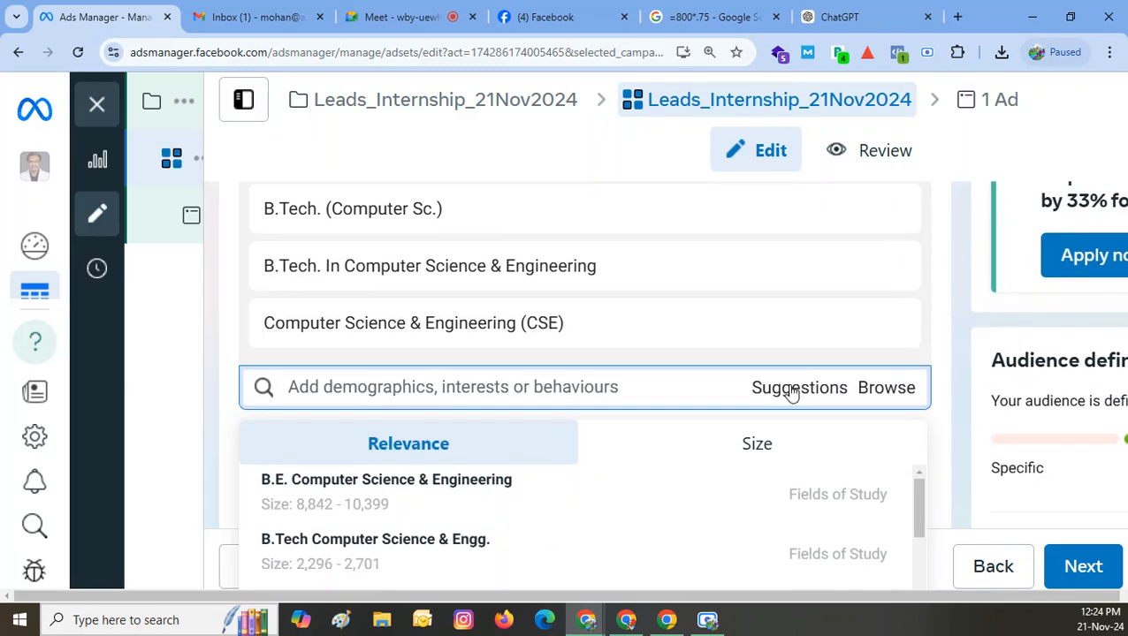
- Add B.E. Computer Science & Engineering, Bachelor of Science in Computer Science and B.Tech IT from the targeting suggestions
left_click(421, 497)
scroll(418, 482, "down", 2)
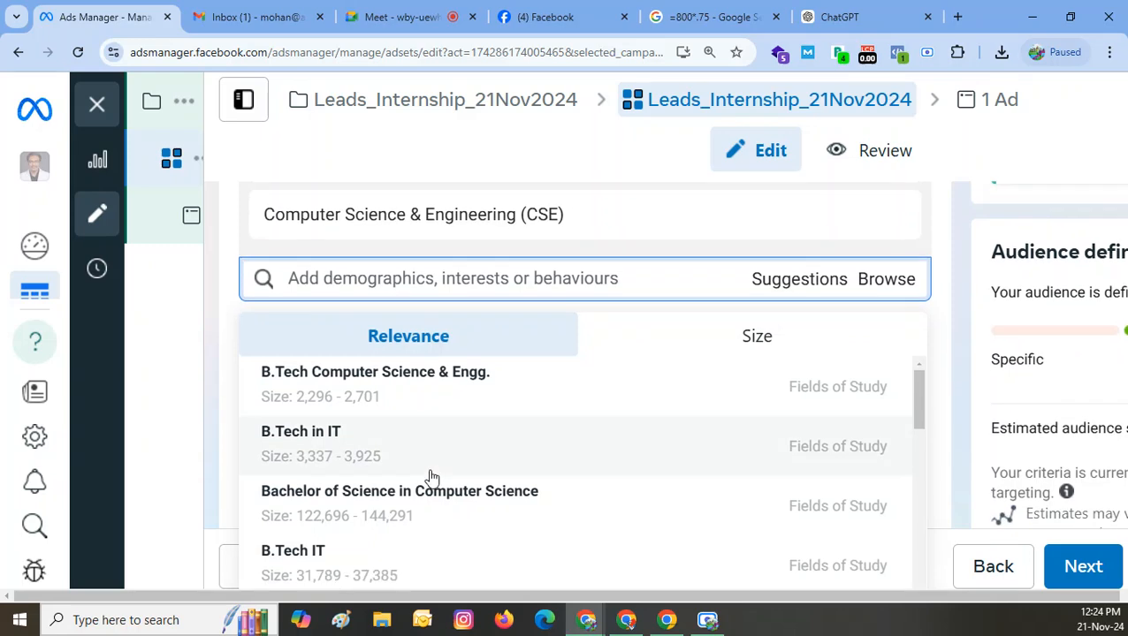
mouse_move(339, 517)
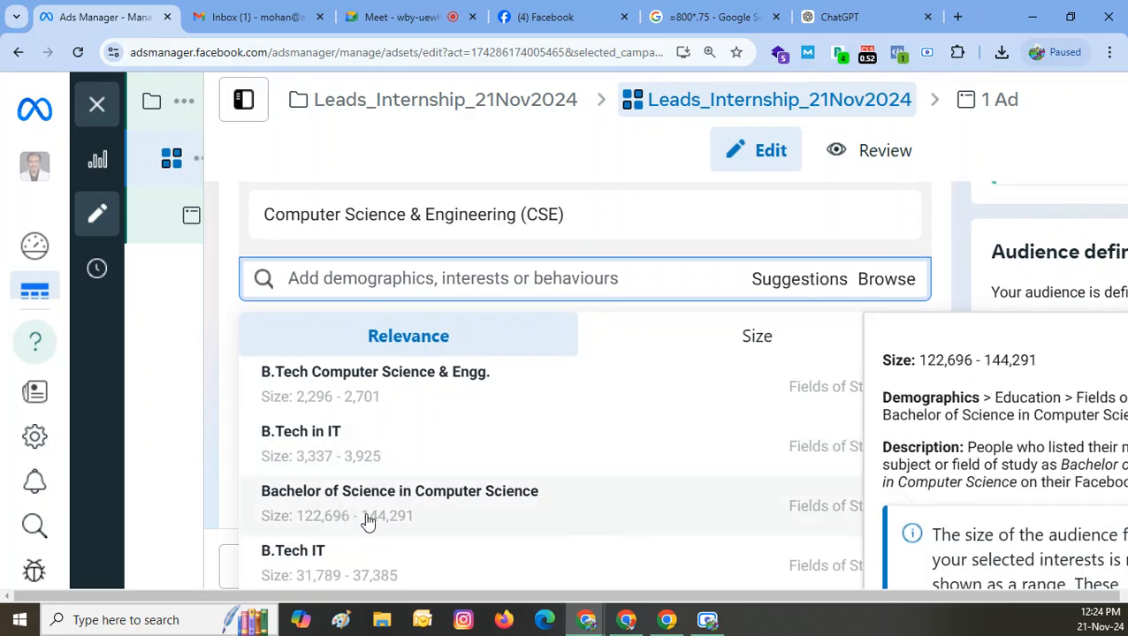
left_click(368, 521)
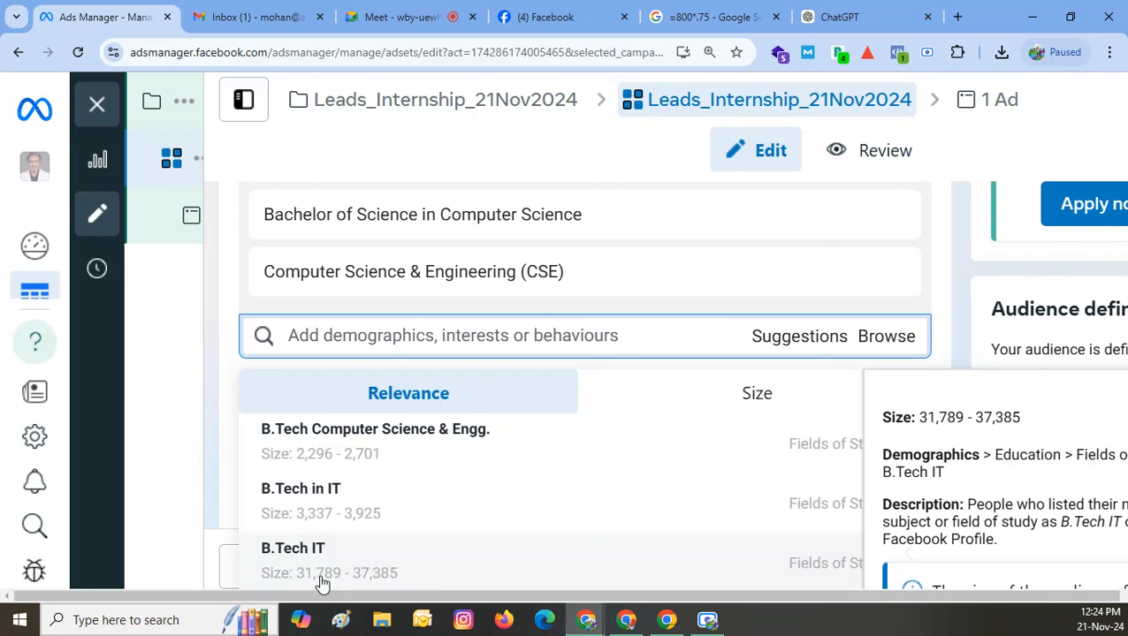
left_click(322, 574)
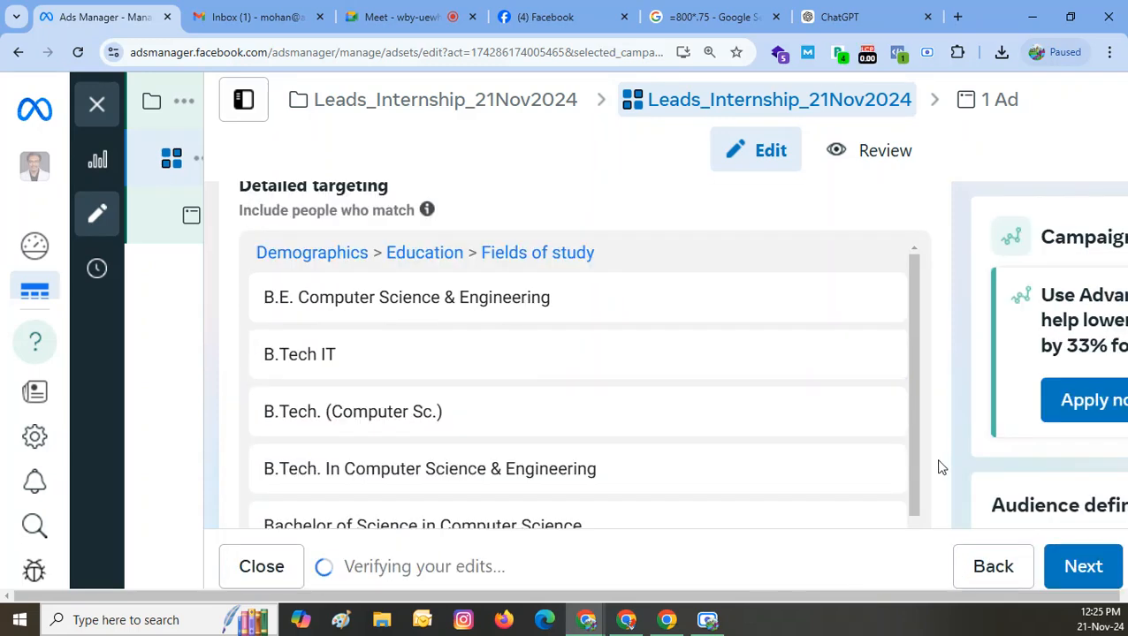
key("ctrl+0")
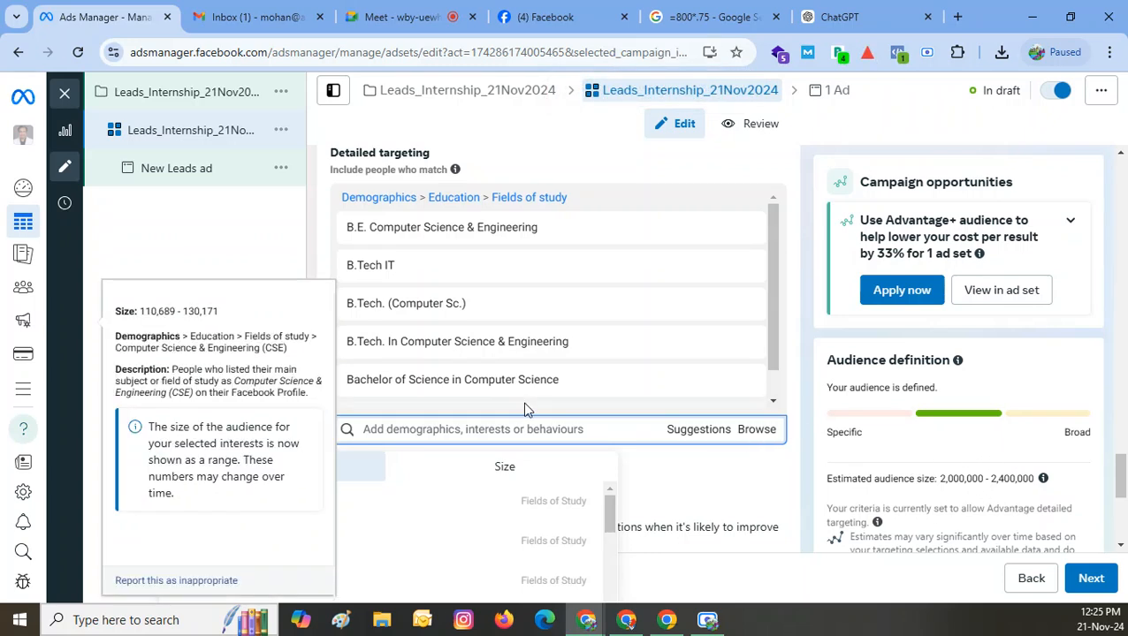
- Add Information of Technology (IT), BE Computer Science and B.E. in Computer Engineering from the field of study suggestions to the detailed targeting
key("ctrl+plus")
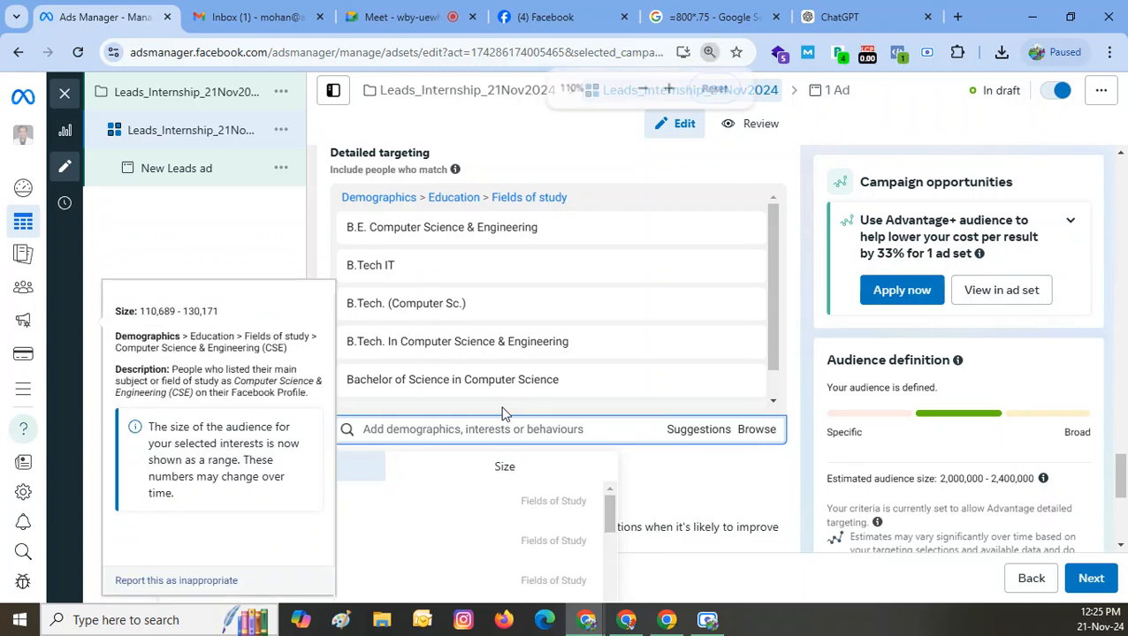
key("ctrl+plus")
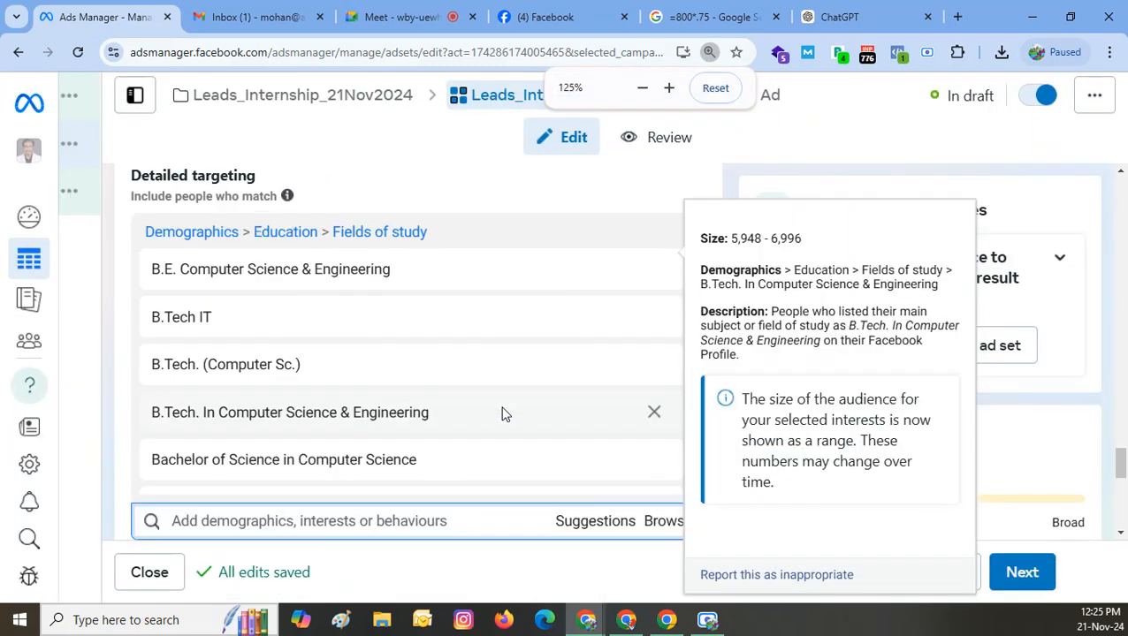
scroll(390, 501, "down", 3)
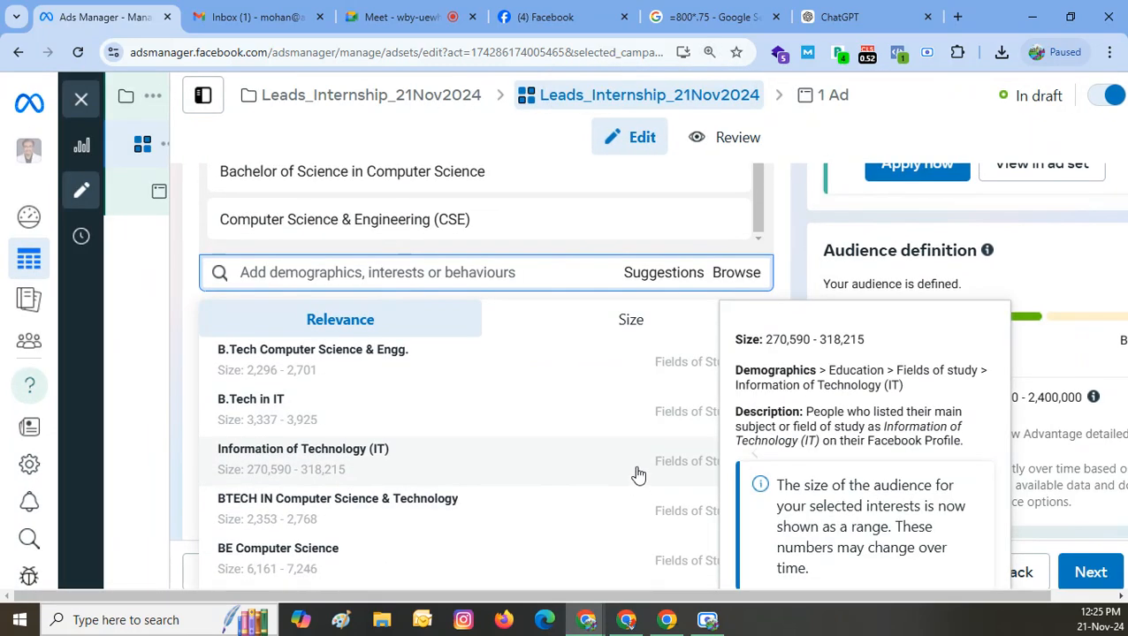
left_click(334, 475)
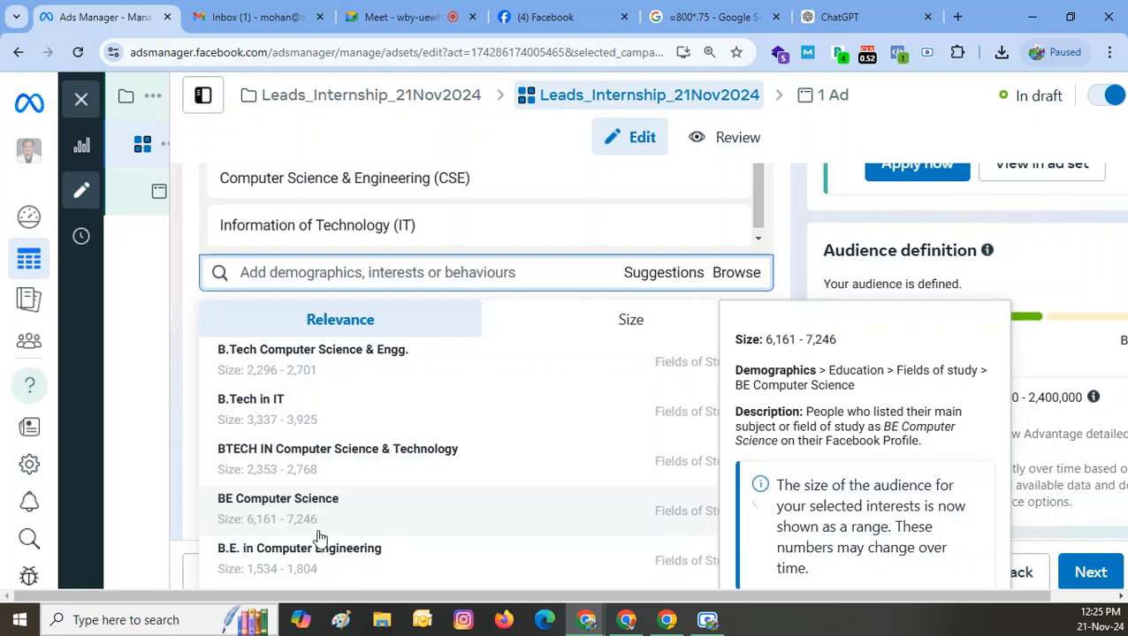
scroll(309, 565, "down", 1)
left_click(307, 433)
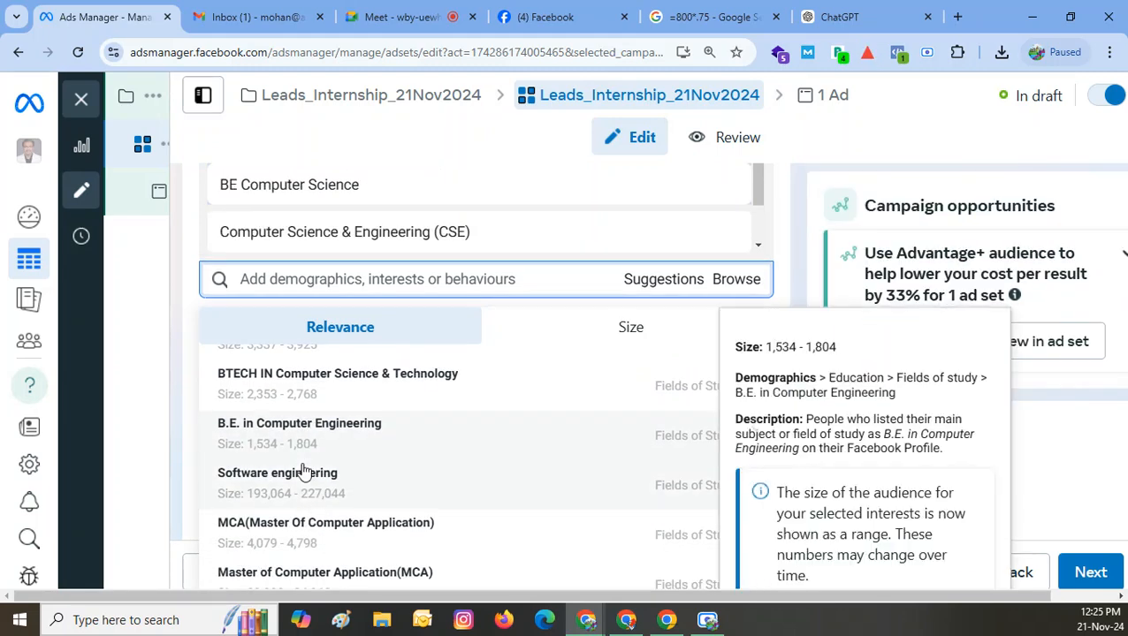
left_click(303, 446)
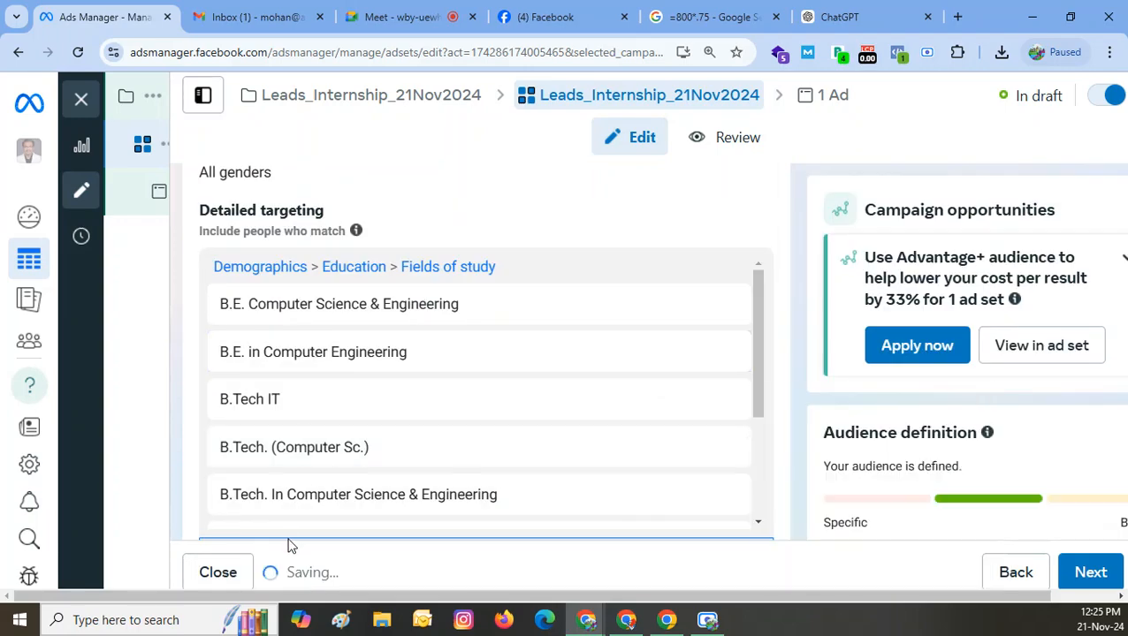
- Add the suggested fields of study Master of Computer Application(MCA) and Bachelor of Computer Application(BCA) to the detailed targeting
scroll(297, 455, "down", 2)
scroll(424, 506, "down", 5)
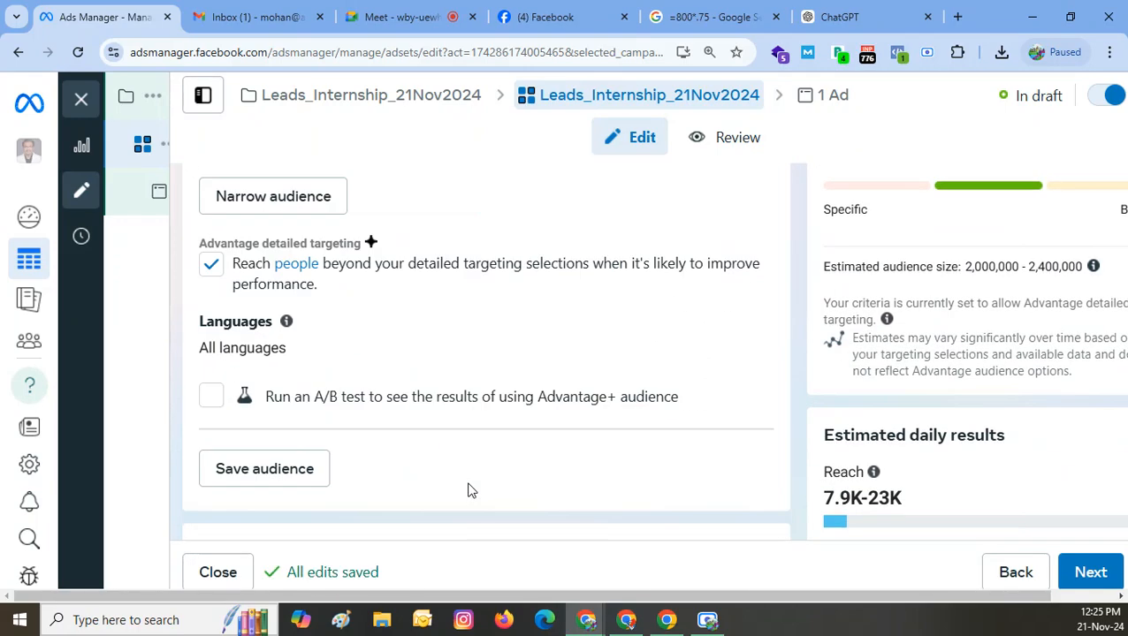
scroll(415, 290, "up", 2)
scroll(365, 454, "down", 3)
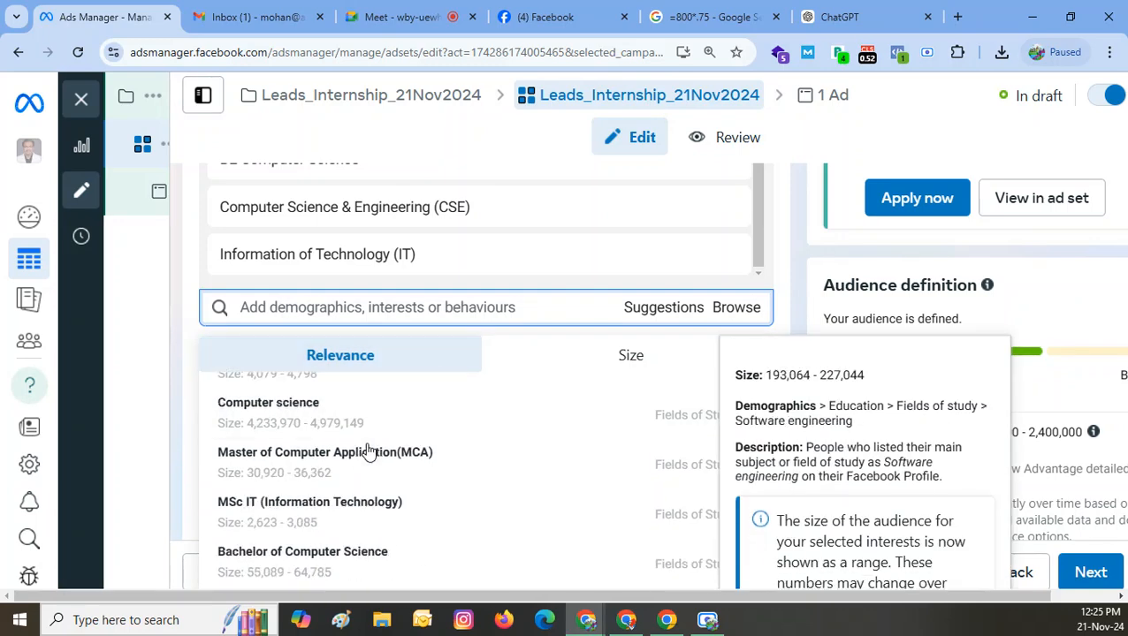
scroll(370, 453, "up", 2)
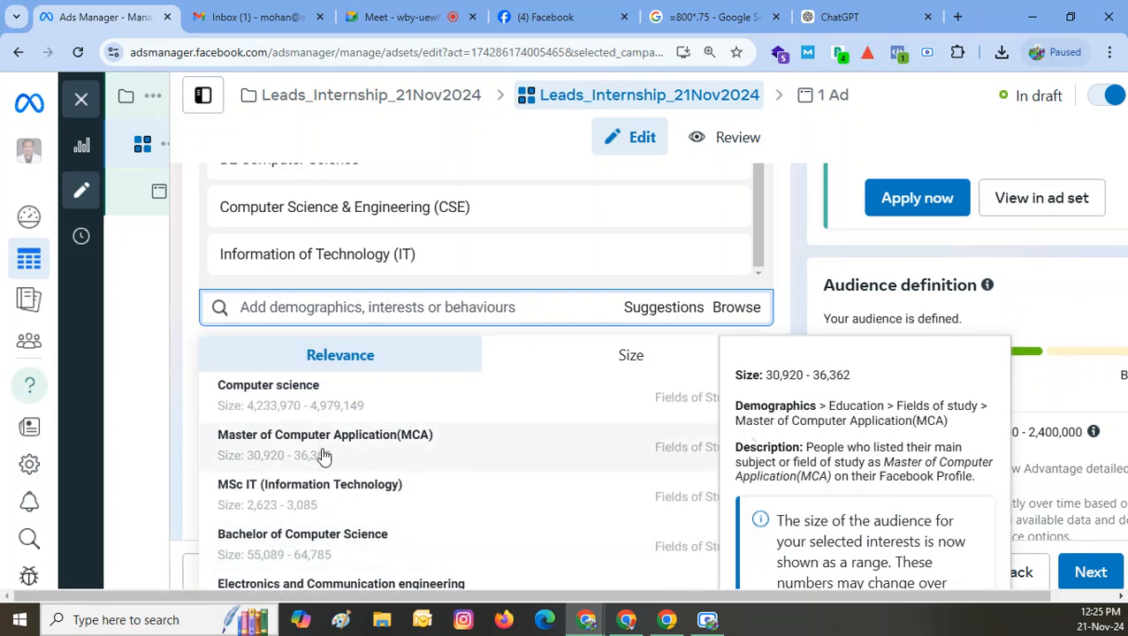
left_click(323, 454)
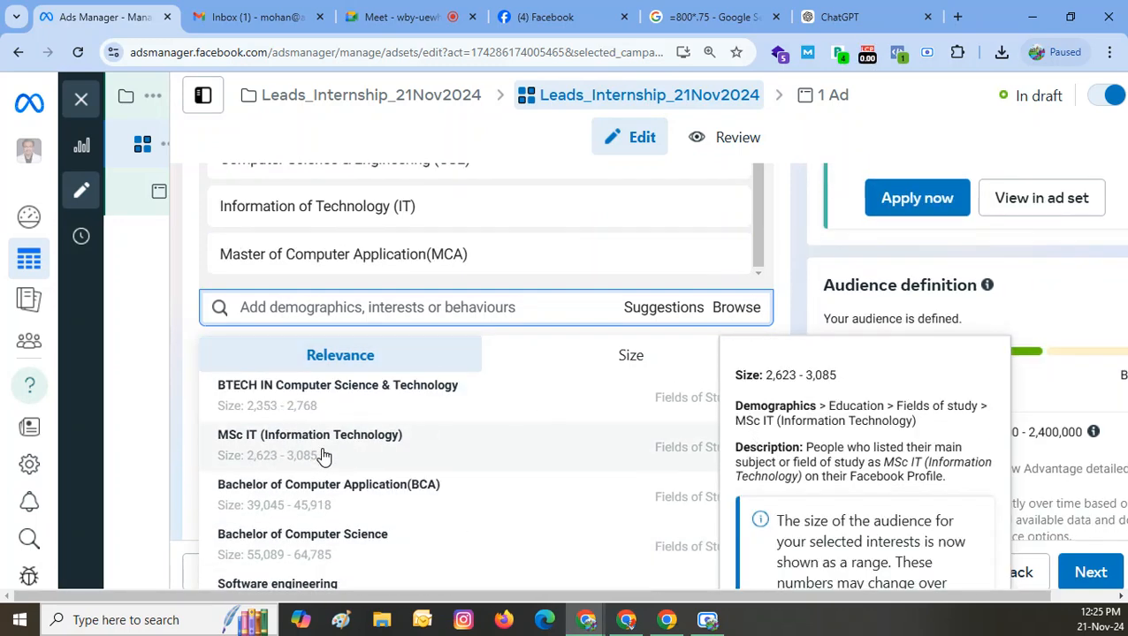
left_click(358, 510)
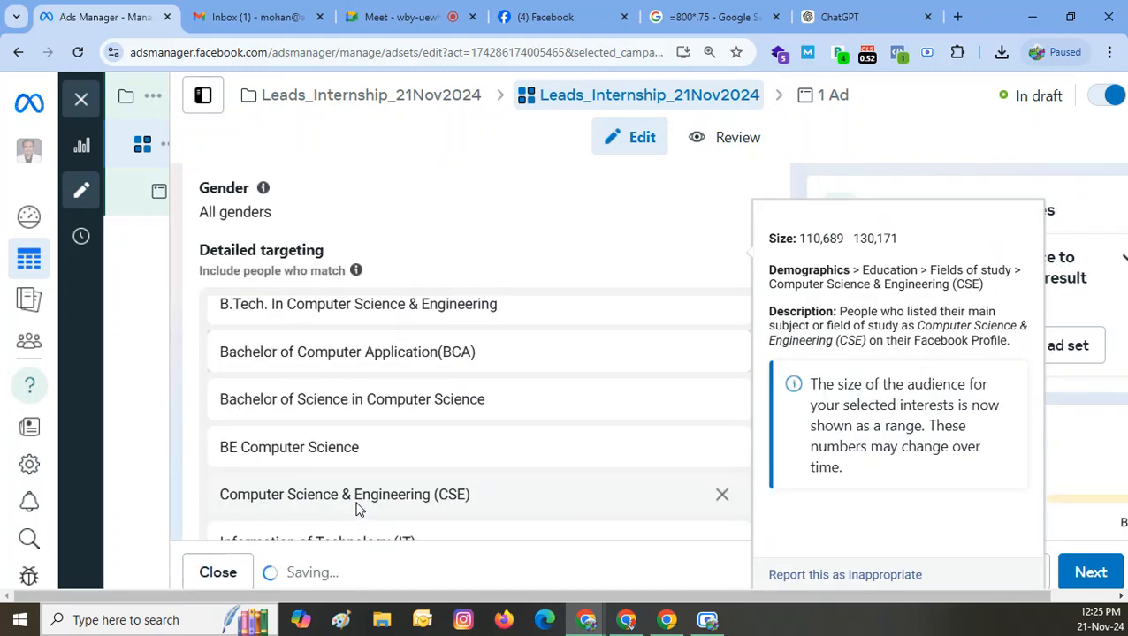
- Try the suggested interest Bachelor of Science in Information Technology in the detailed targeting and remove it again
scroll(387, 498, "down", 5)
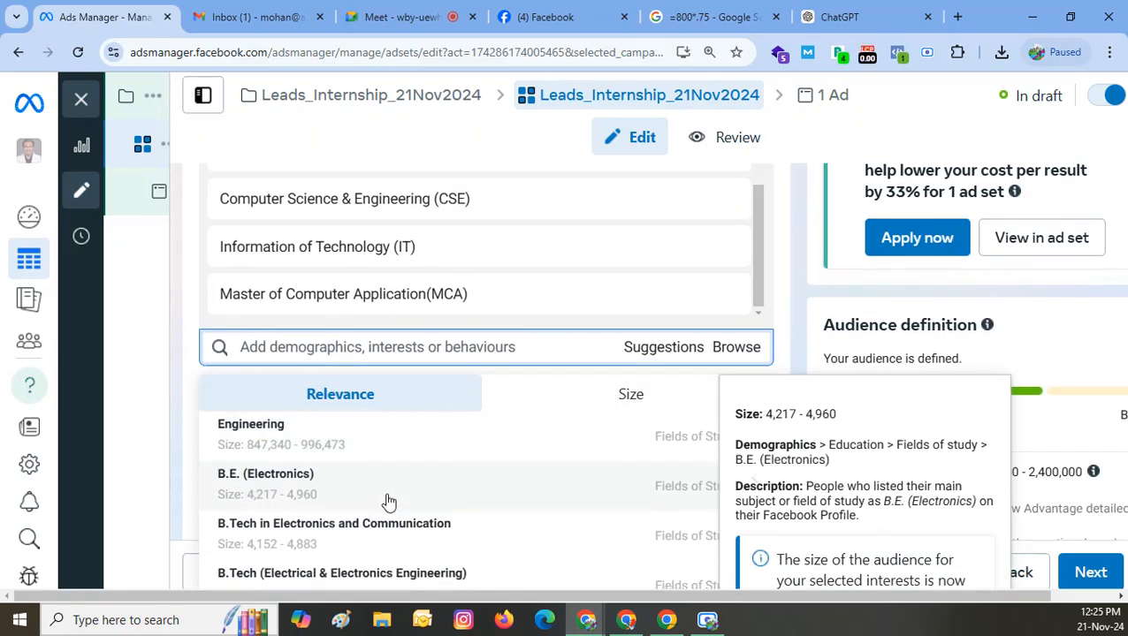
scroll(389, 502, "down", 4)
scroll(387, 511, "up", 2)
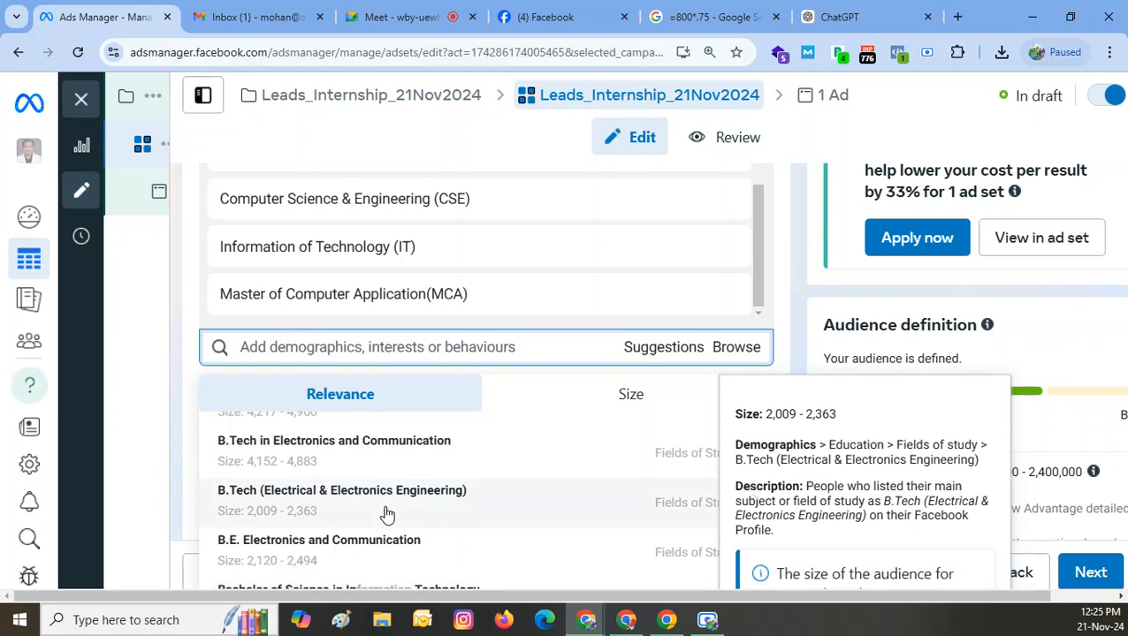
scroll(388, 514, "down", 2)
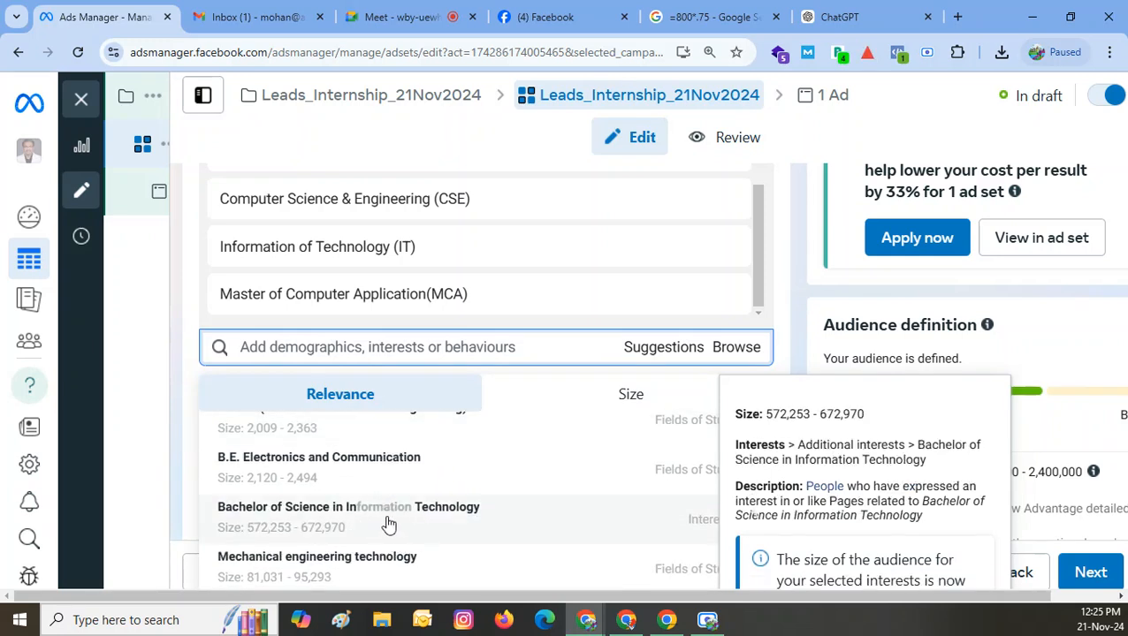
left_click(385, 525)
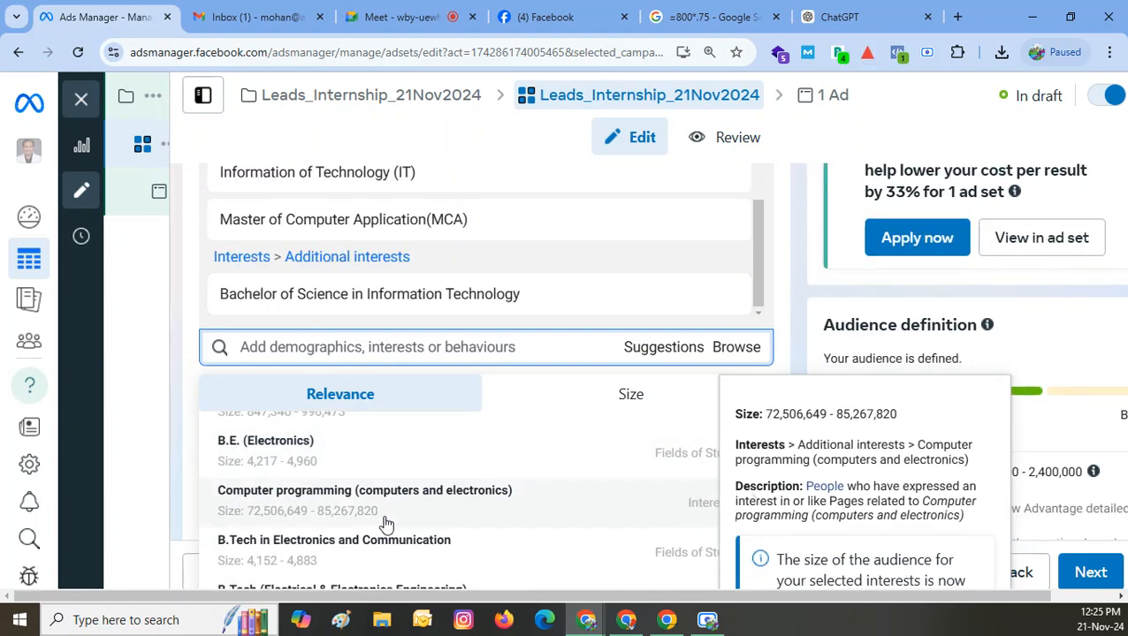
scroll(393, 304, "up", 5)
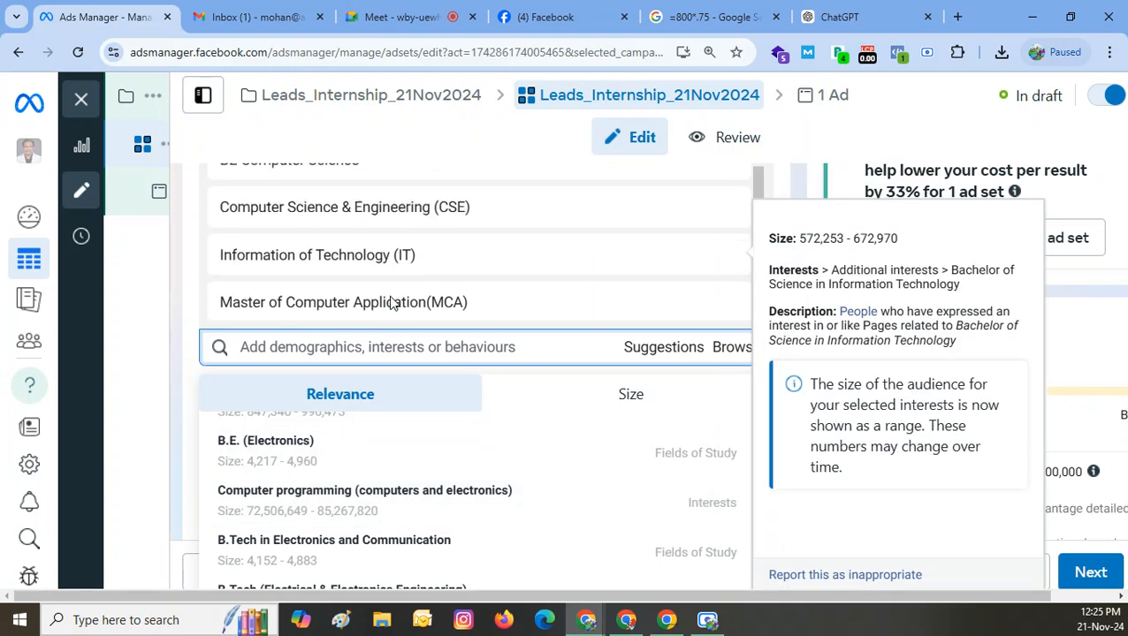
scroll(389, 274, "down", 5)
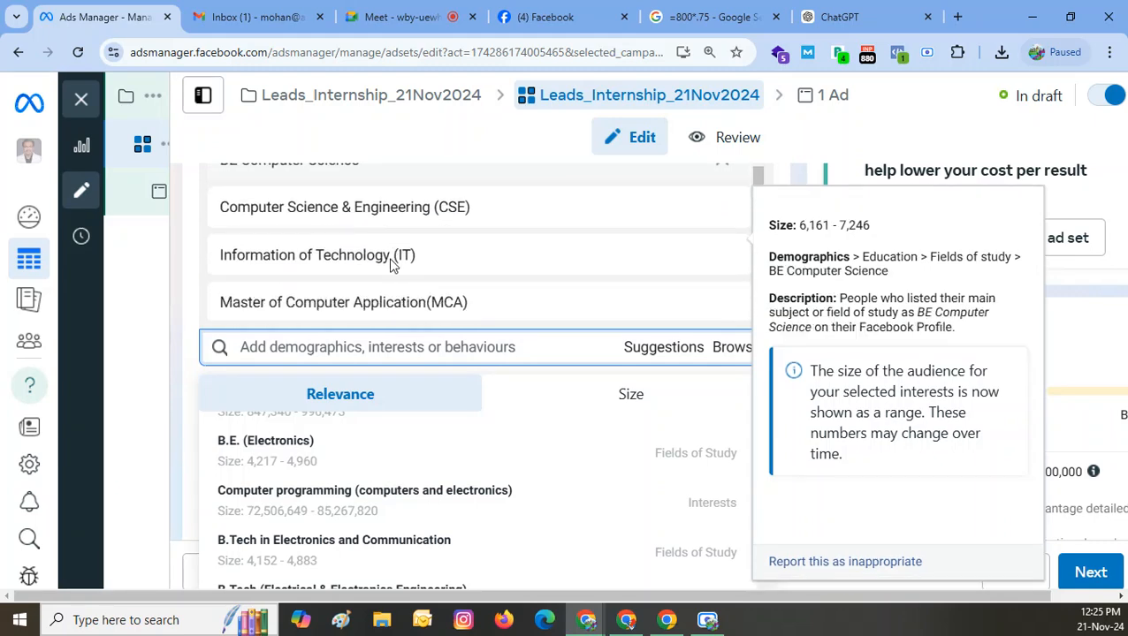
scroll(383, 275, "down", 2)
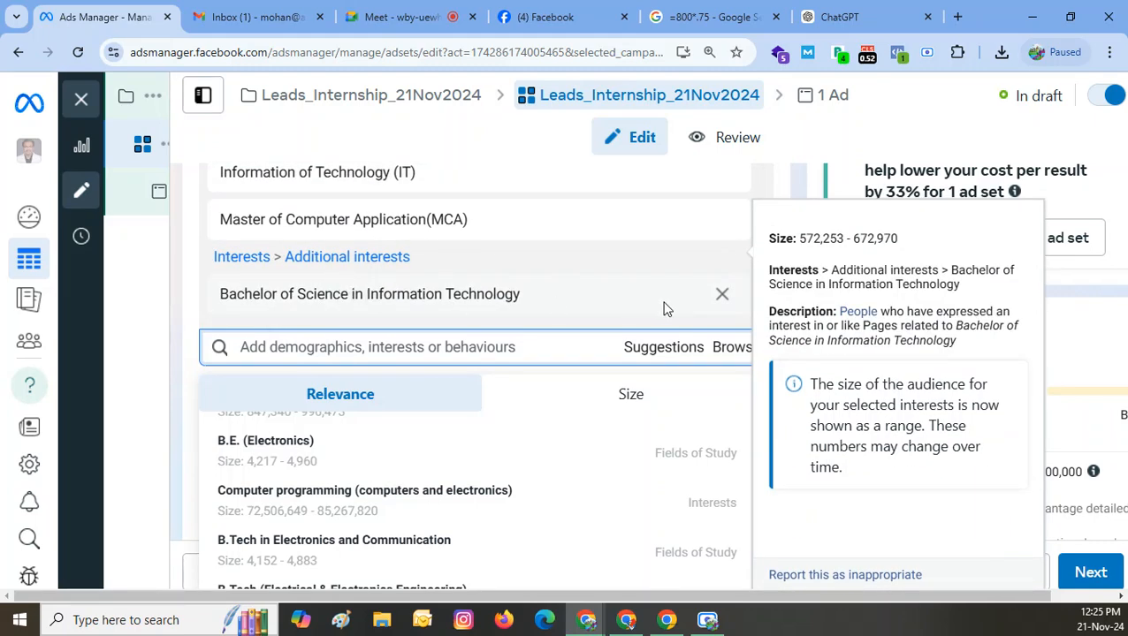
left_click(722, 295)
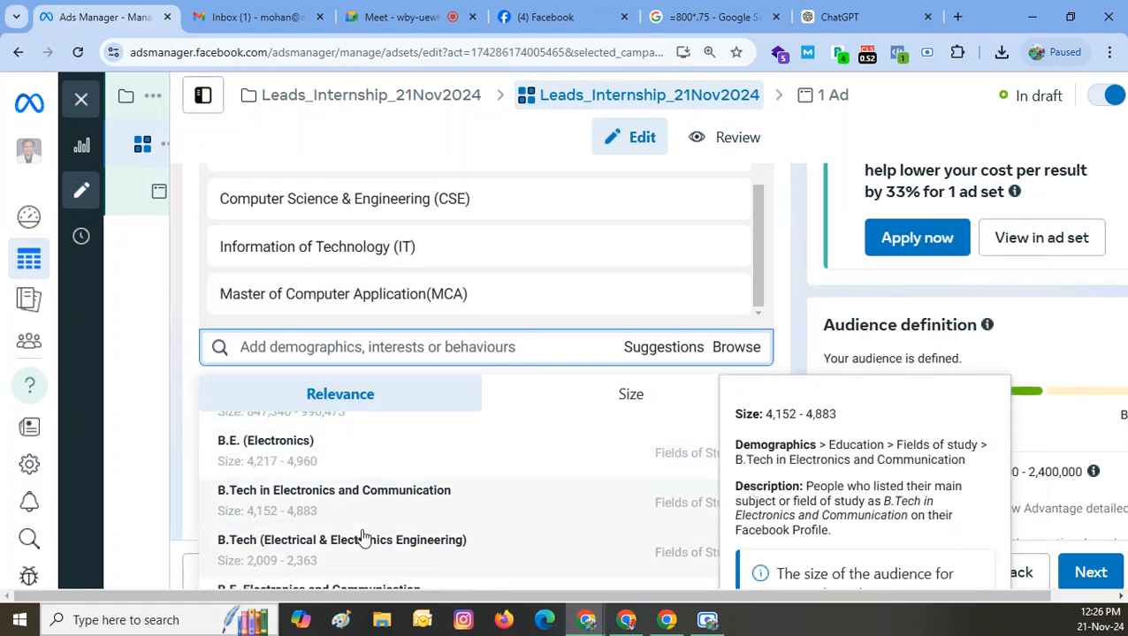
- Try the suggested field of study Programmer in the detailed targeting and remove it again
scroll(362, 531, "down", 3)
scroll(358, 524, "down", 5)
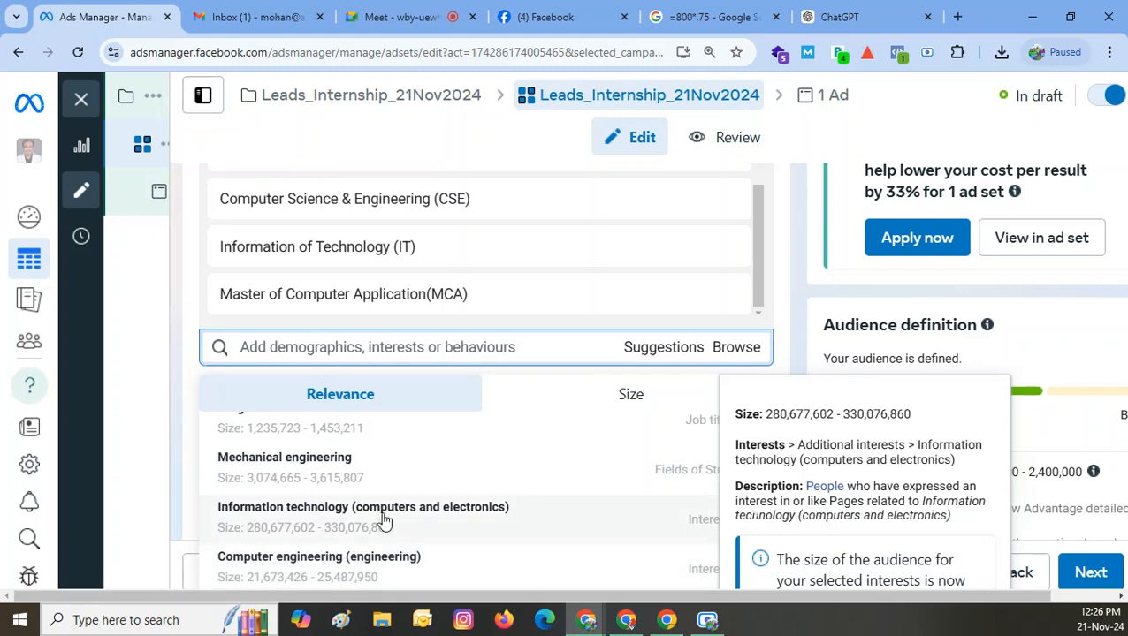
scroll(553, 504, "down", 3)
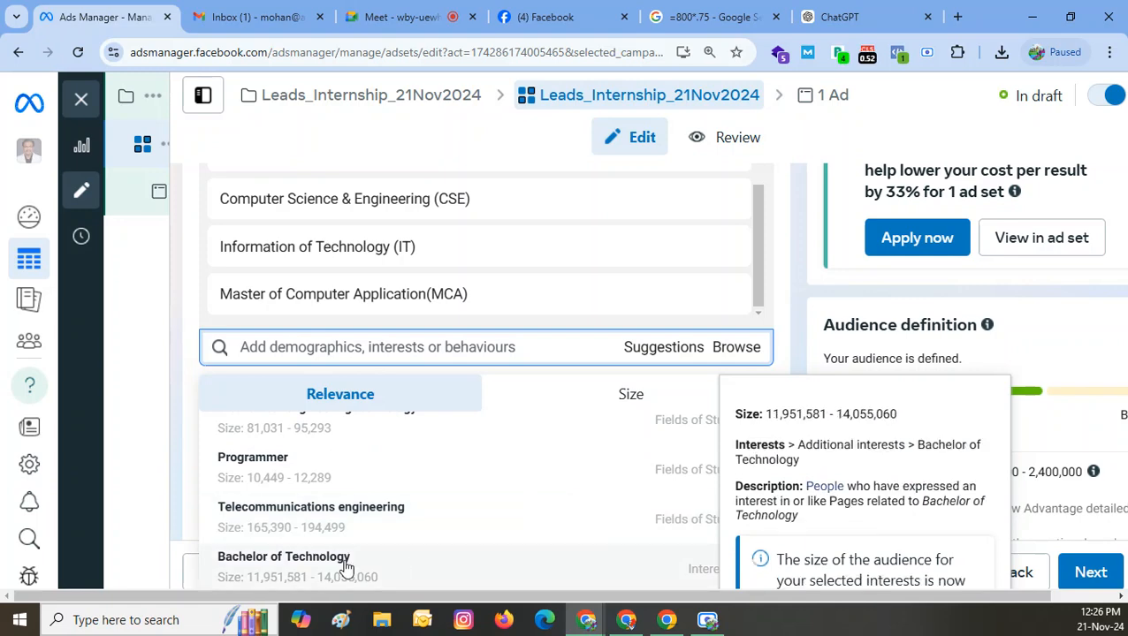
left_click(341, 479)
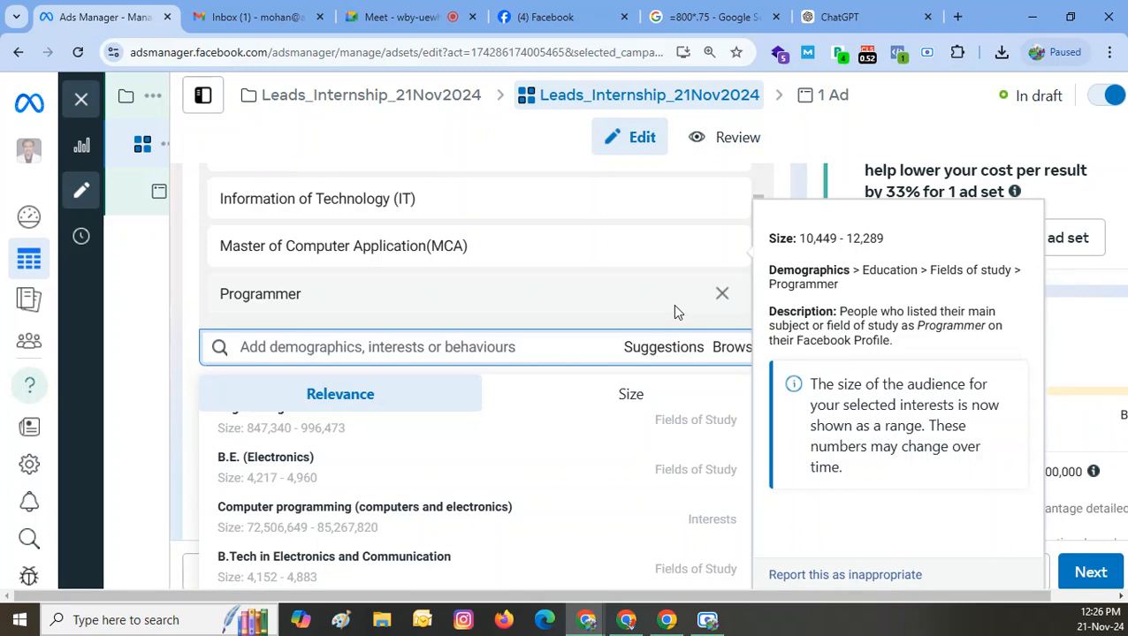
left_click(722, 293)
- Add the fields of study B.E. Electronics and Communication and Bachelor of Science in Information Technology to the detailed targeting
scroll(371, 524, "up", 3)
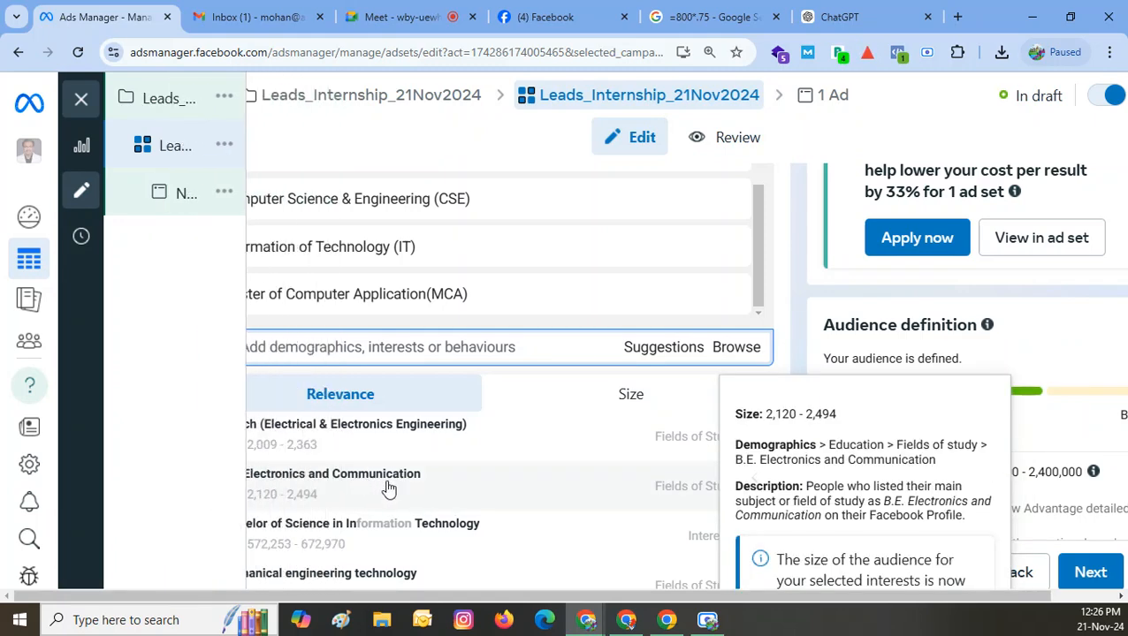
left_click(389, 488)
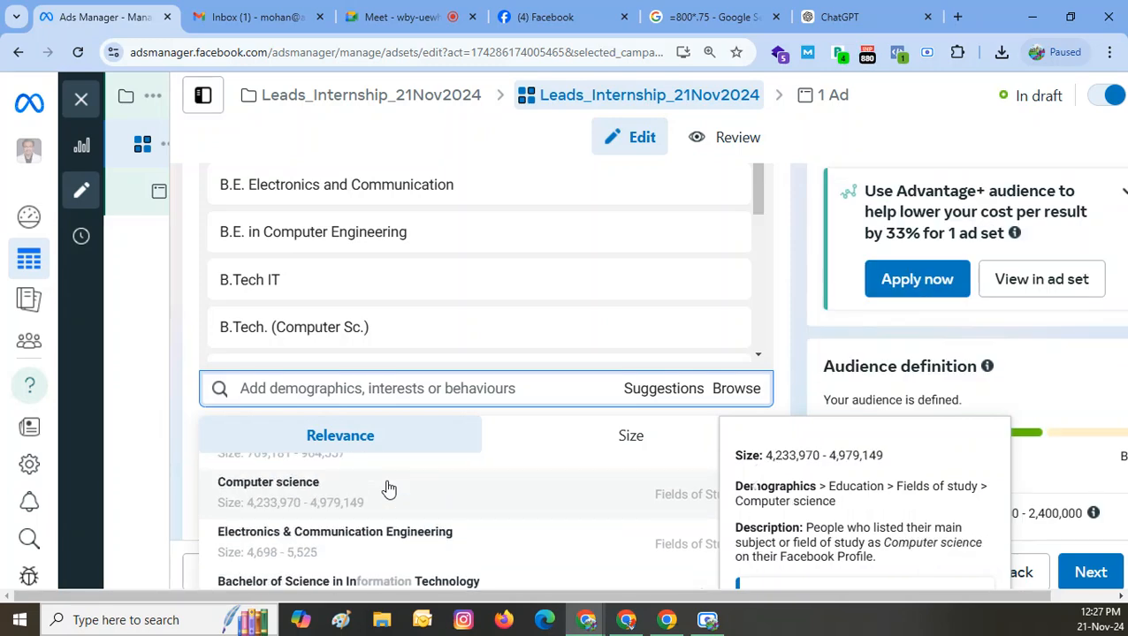
scroll(387, 502, "down", 1)
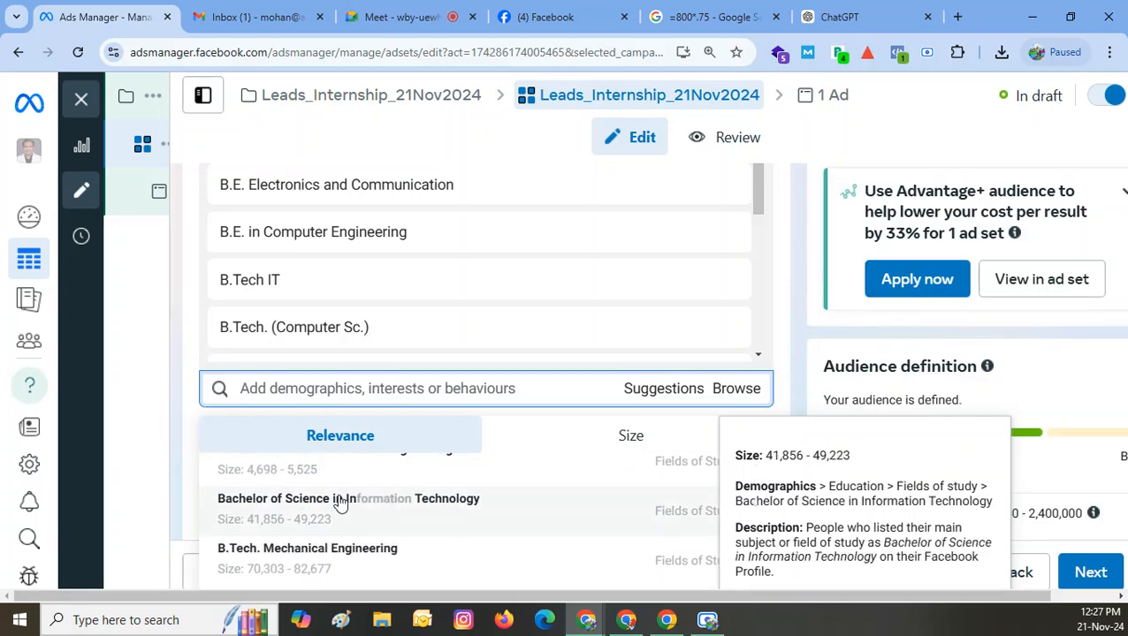
left_click(341, 502)
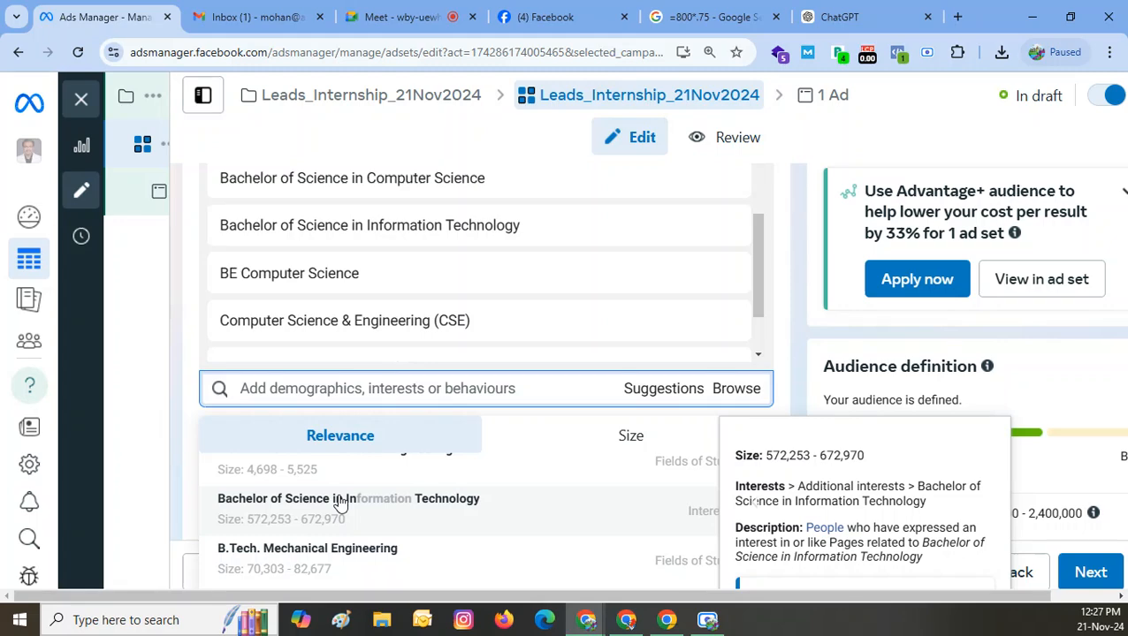
- Add Electronics & Communication Engineering, BTECH IN Computer Science & Technology and Software engineering from the field of study suggestions
scroll(327, 513, "up", 2)
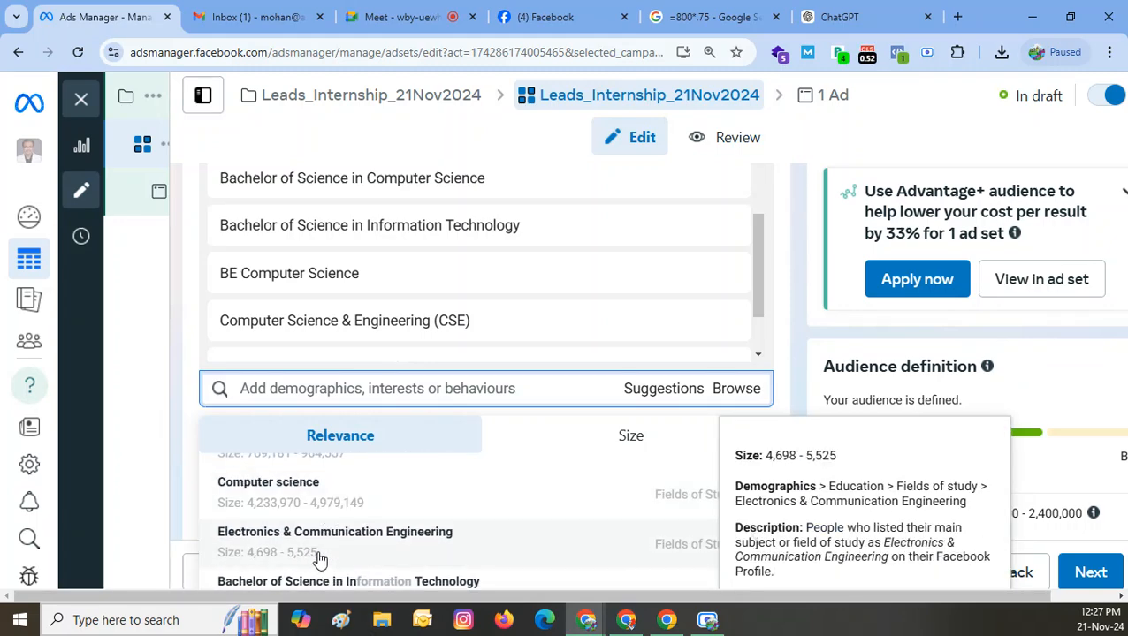
left_click(316, 541)
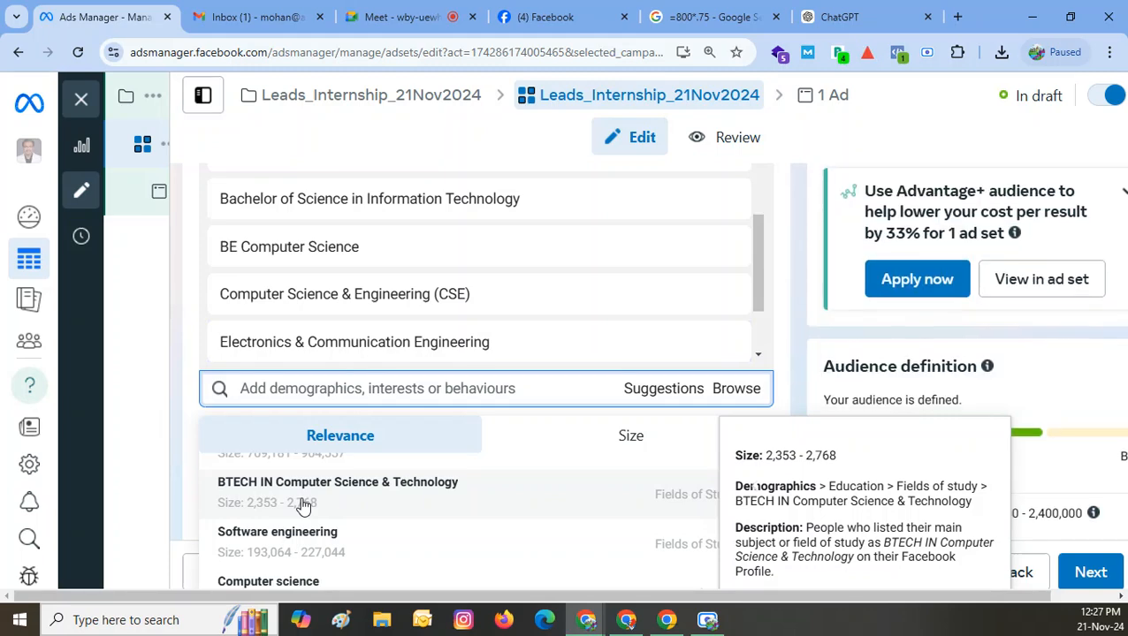
left_click(303, 505)
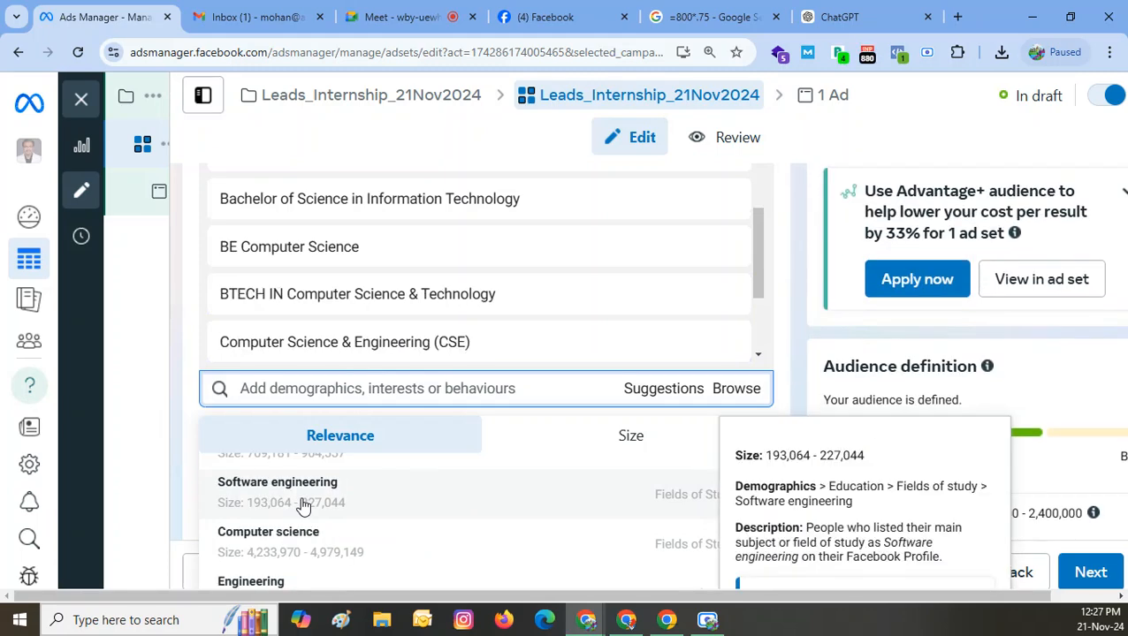
left_click(303, 506)
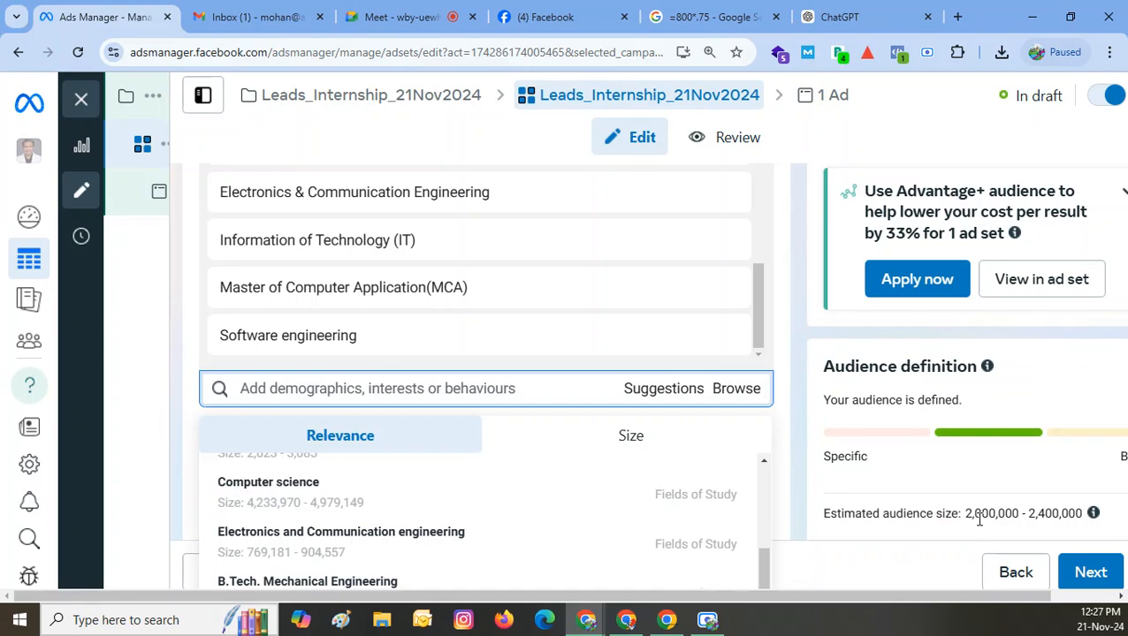
- Close the targeting suggestions and narrow the audience with an additional "and must also match" condition
key("ctrl+minus")
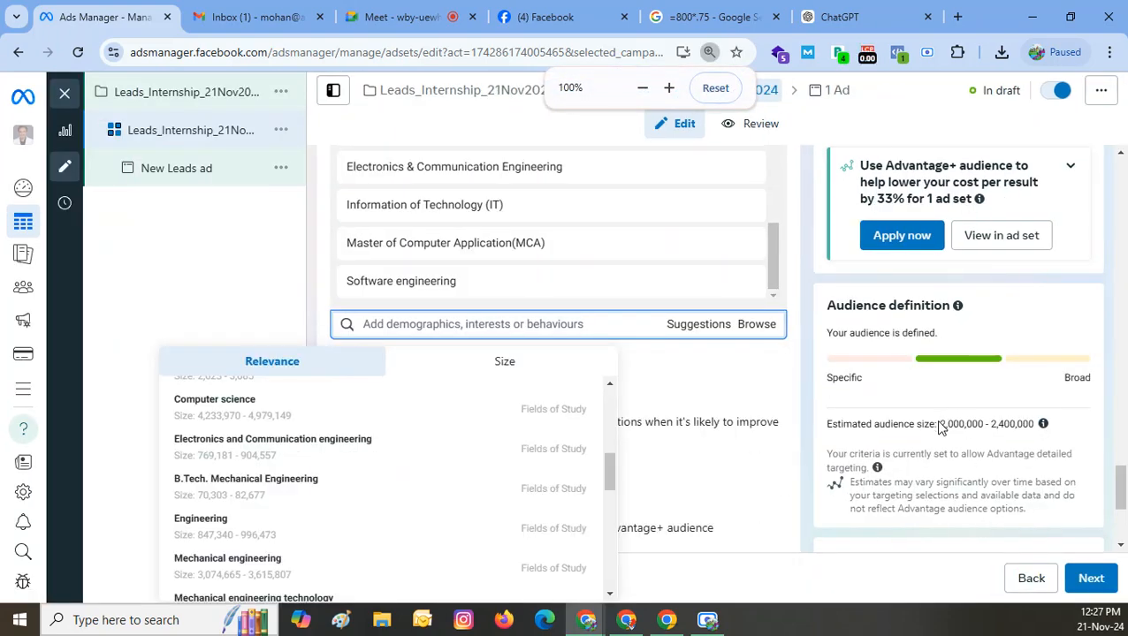
scroll(940, 428, "down", 5)
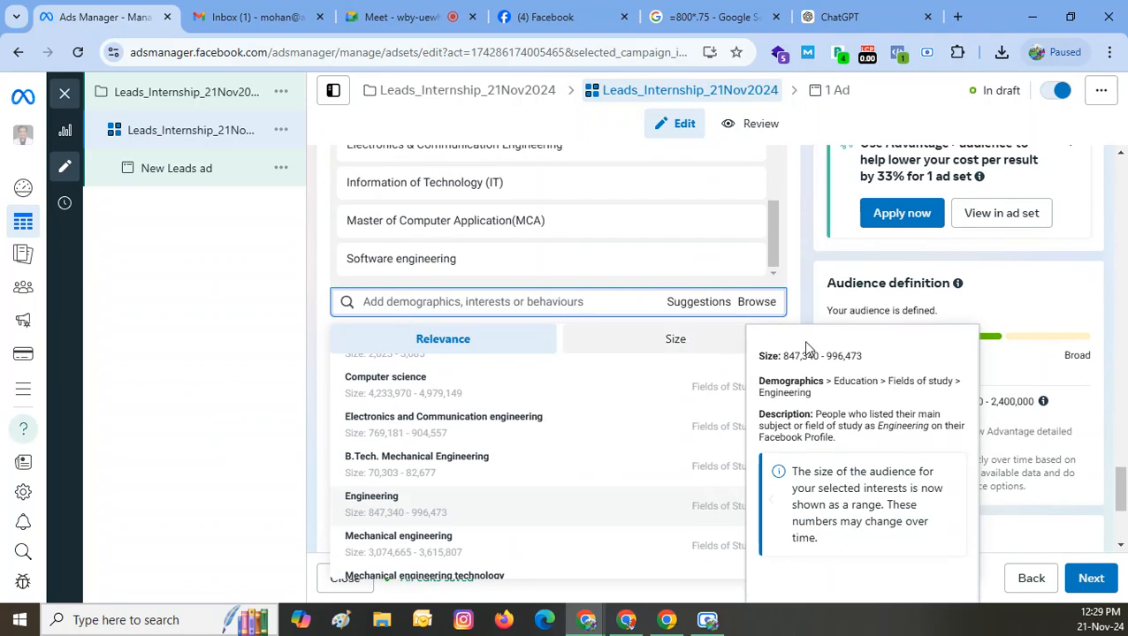
left_click(798, 271)
scroll(778, 282, "up", 3)
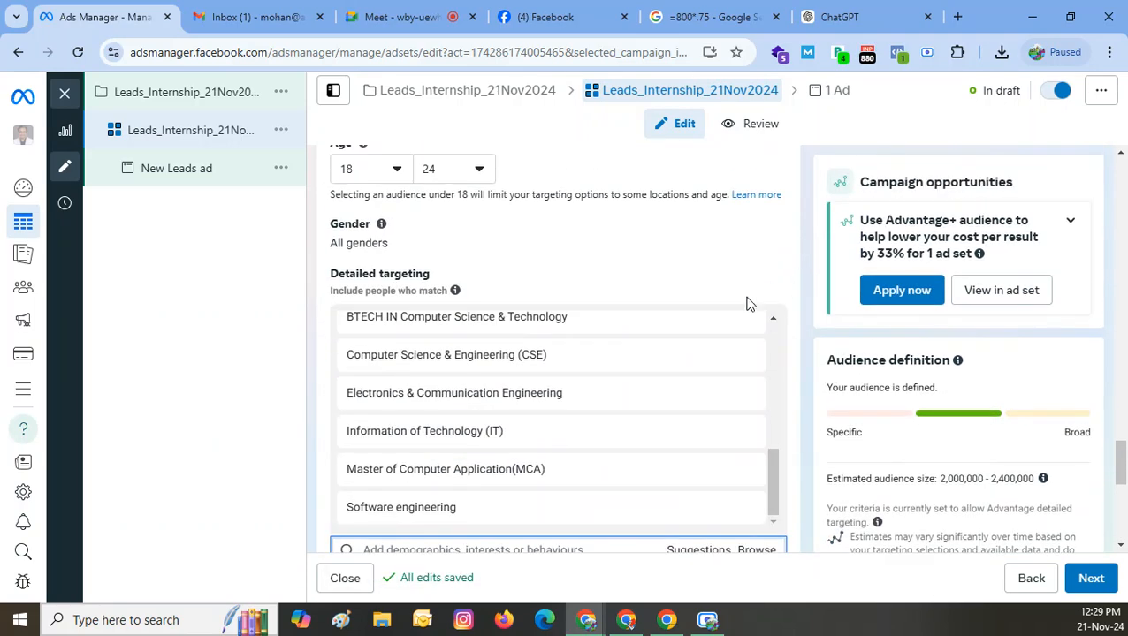
mouse_move(486, 422)
scroll(485, 425, "down", 2)
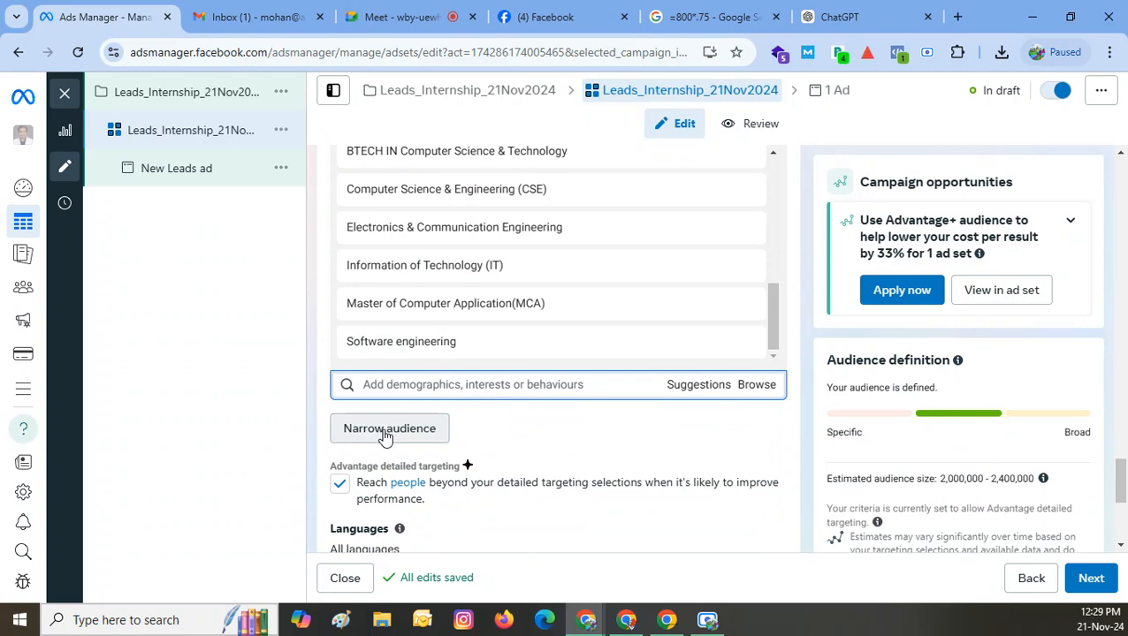
left_click(386, 431)
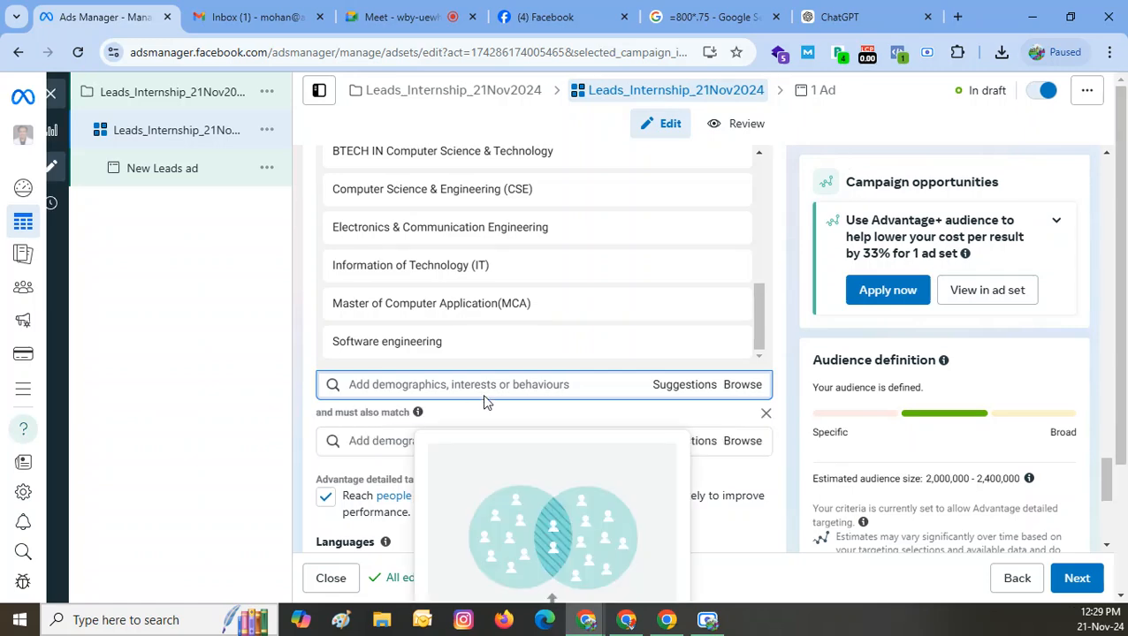
- Look through the Behaviours and Demographics categories of the narrowing condition, and remove that "and must also match" condition
scroll(481, 394, "down", 1)
left_click(752, 359)
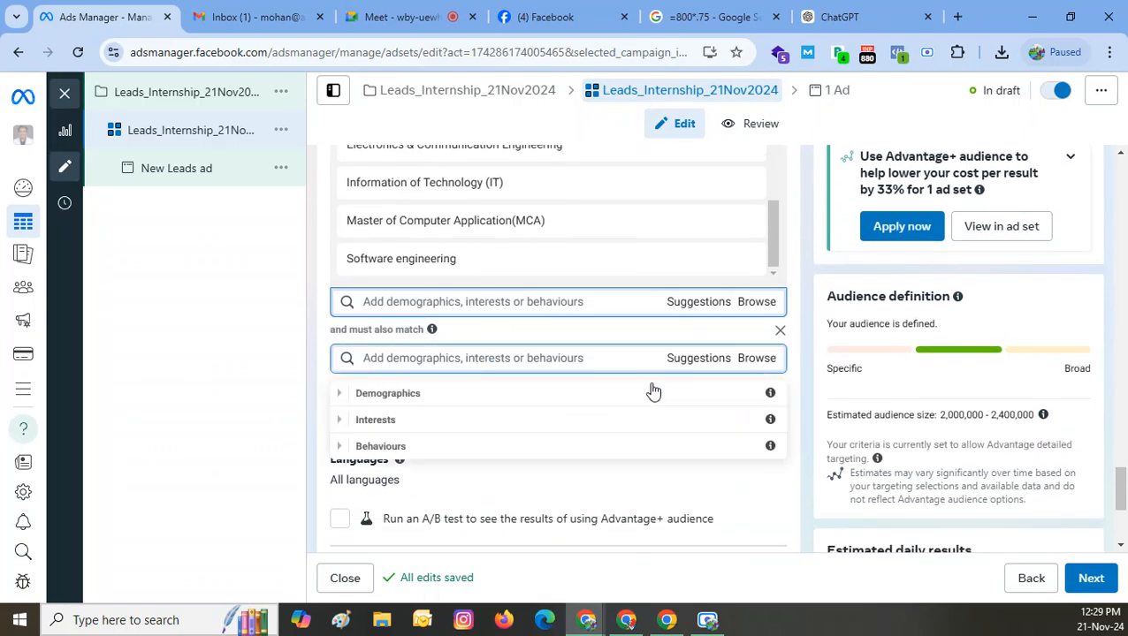
left_click(431, 451)
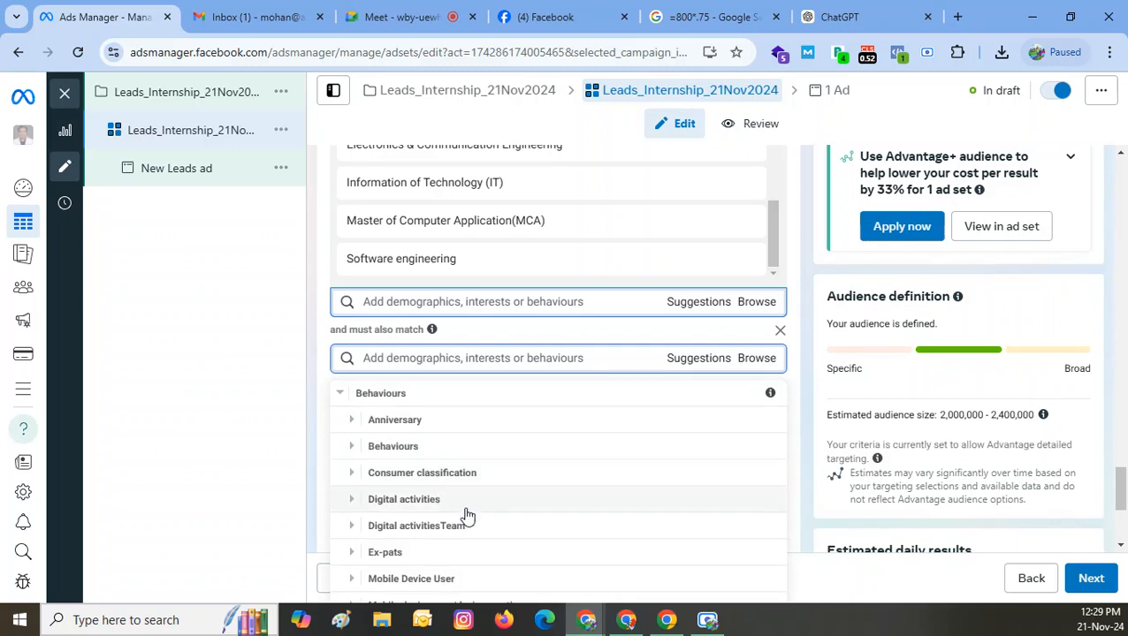
scroll(407, 424, "up", 1)
left_click(409, 400)
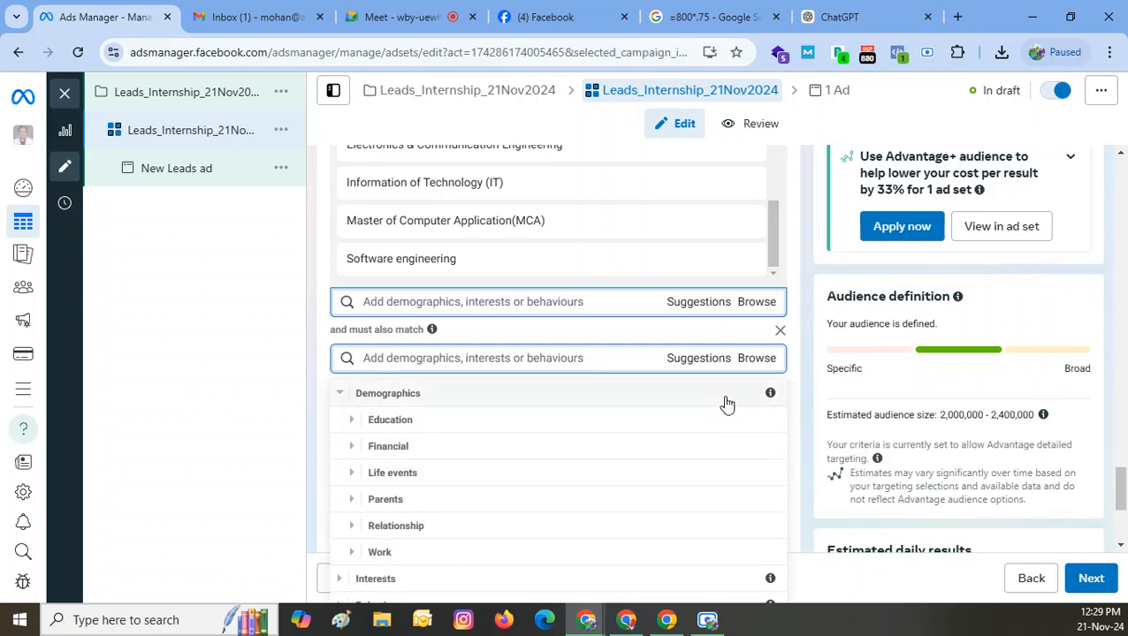
left_click(779, 333)
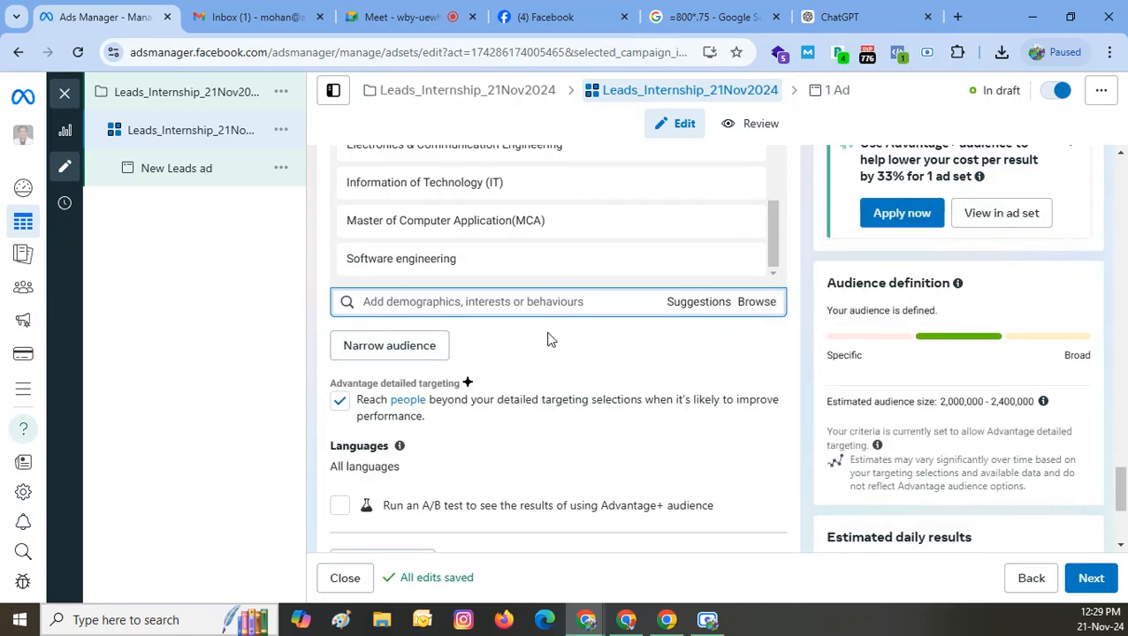
- Review the fields of study selected in the detailed targeting and the remaining audience and placement settings
scroll(548, 336, "up", 3)
mouse_move(438, 431)
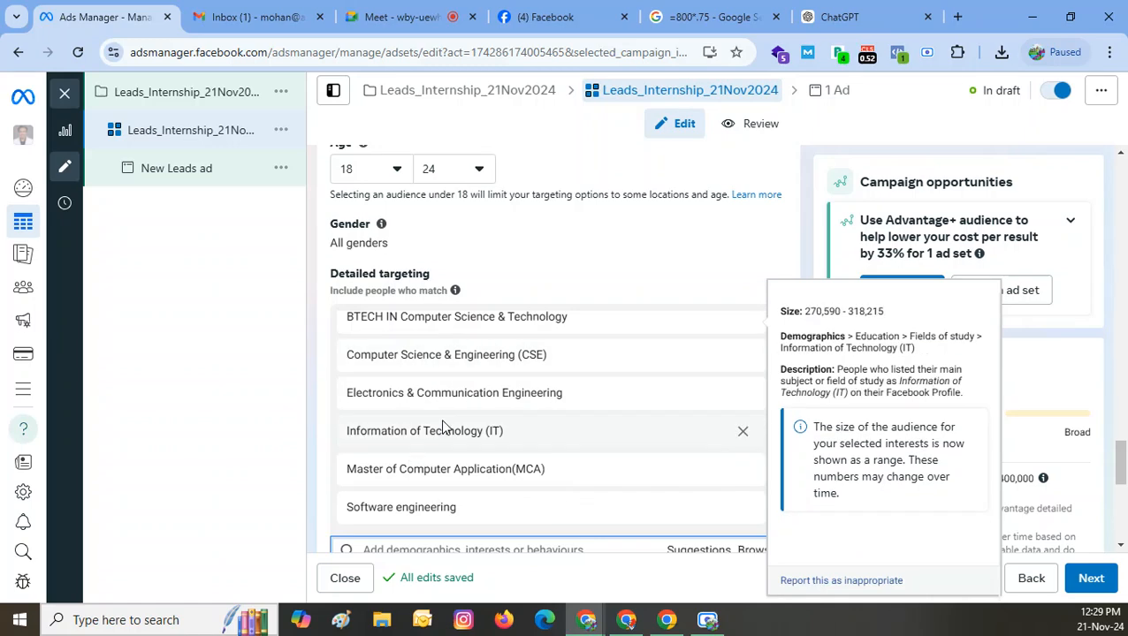
mouse_move(382, 325)
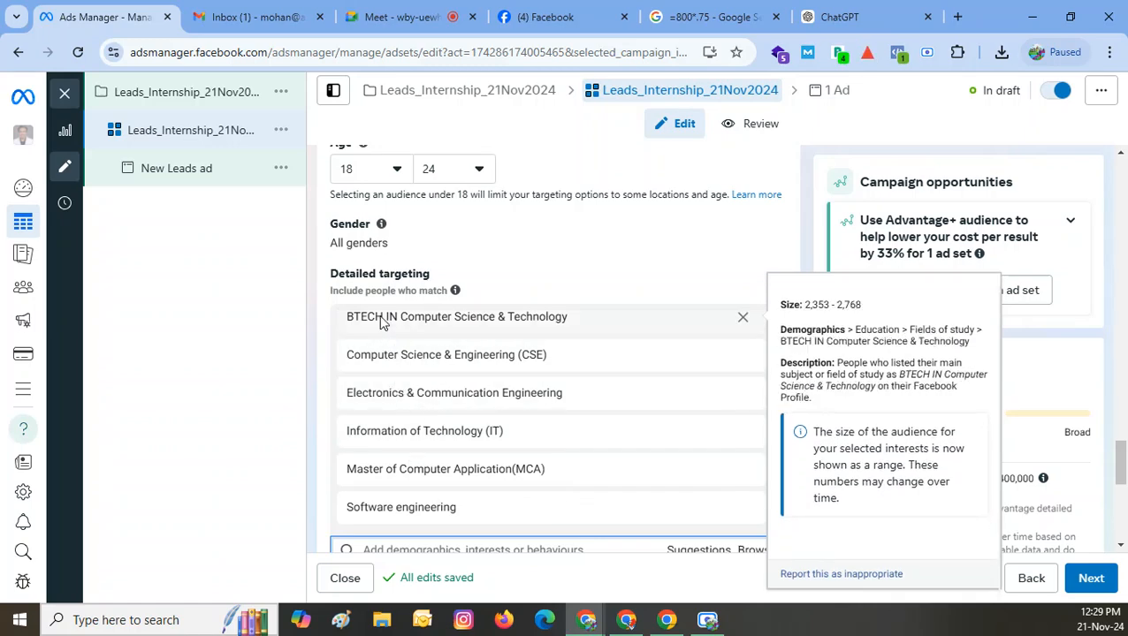
mouse_move(414, 378)
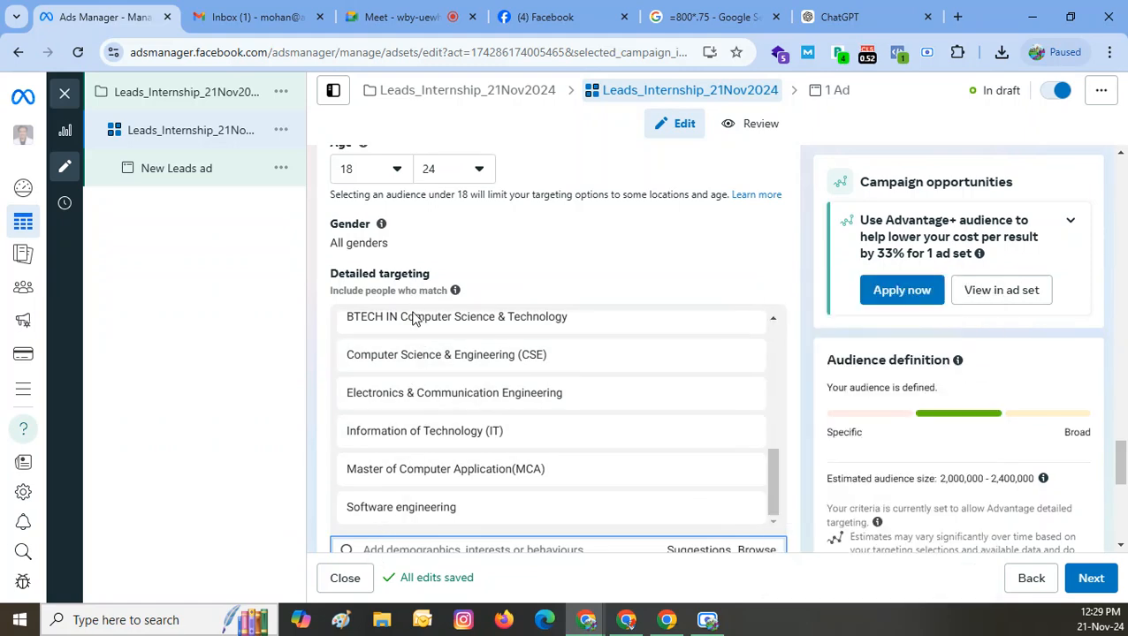
scroll(423, 393, "down", 2)
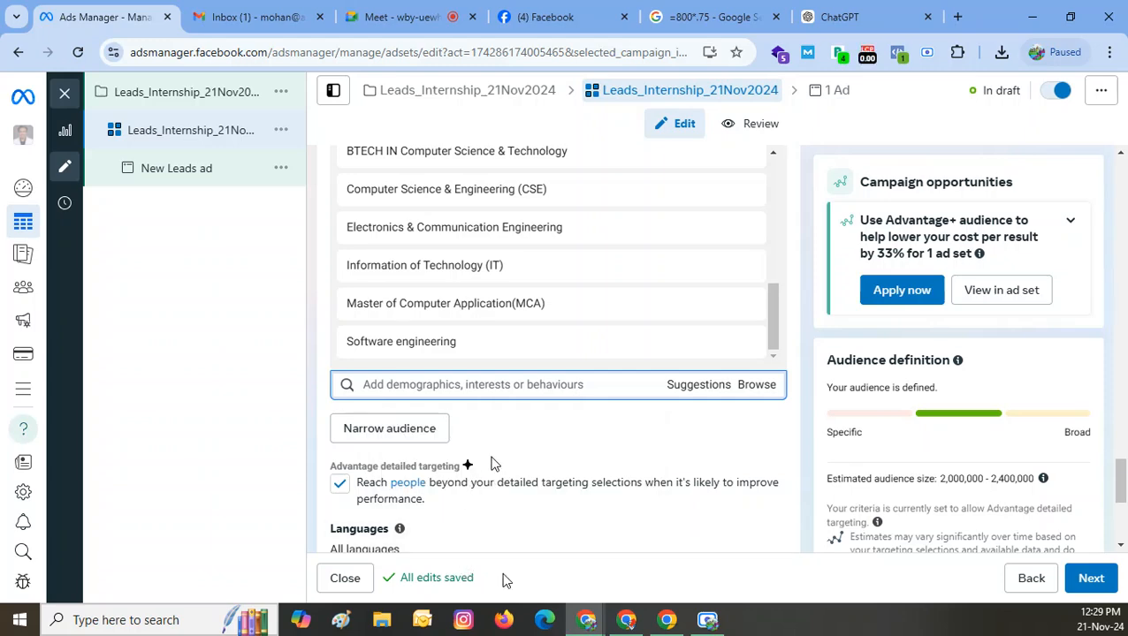
scroll(636, 447, "down", 3)
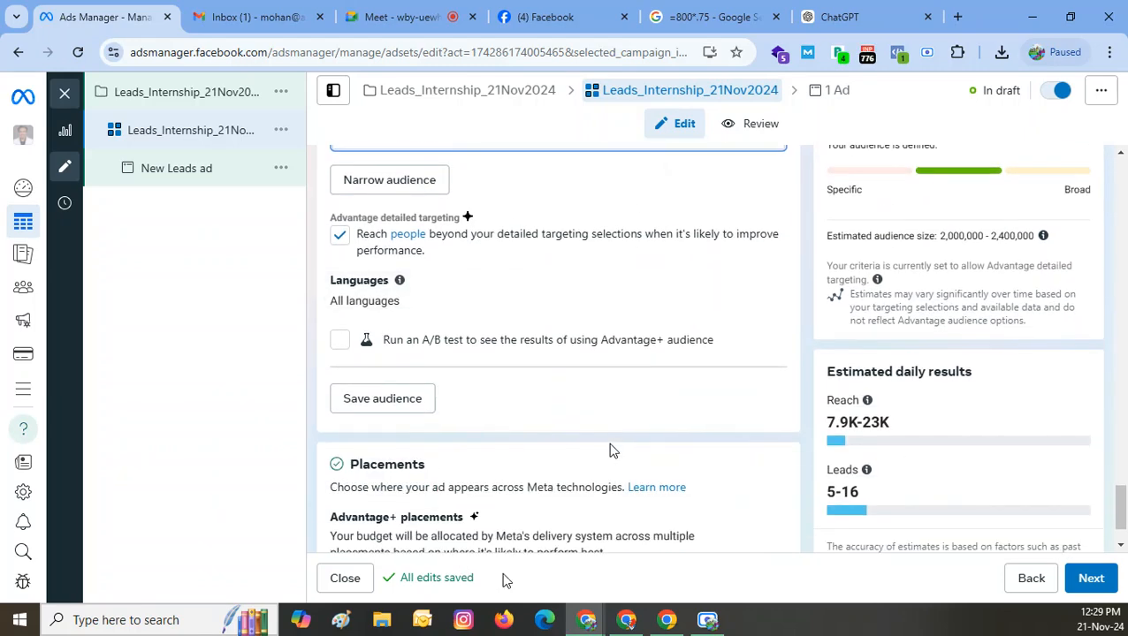
scroll(668, 402, "down", 1)
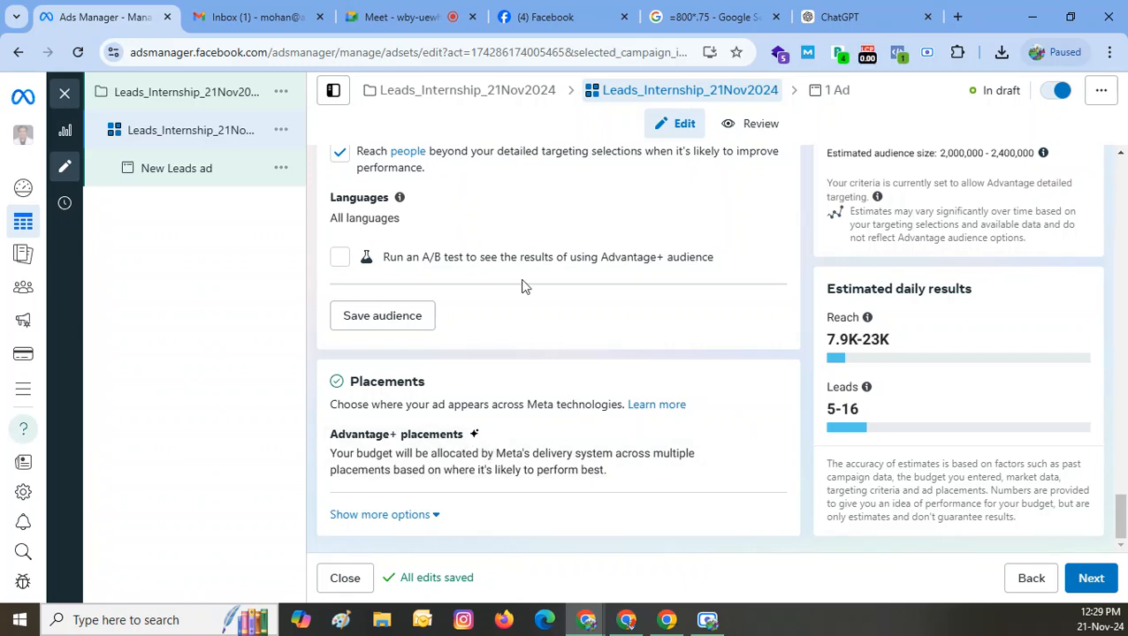
- Check the creation options for Custom Audiences above the locations without choosing one
scroll(637, 270, "up", 6)
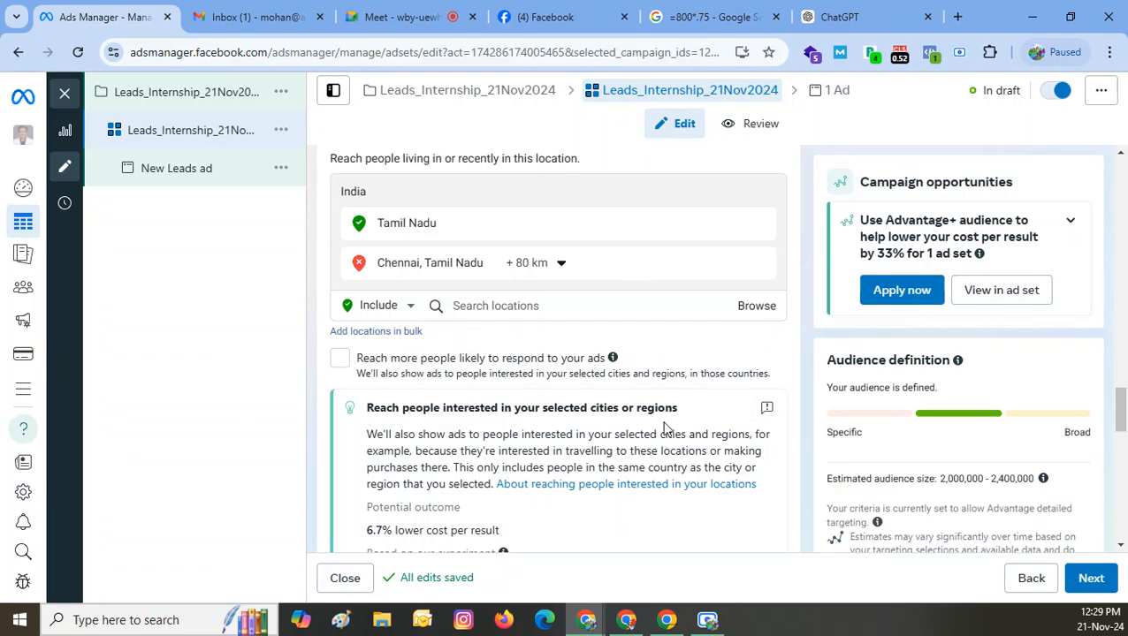
scroll(650, 398, "up", 4)
left_click(730, 360)
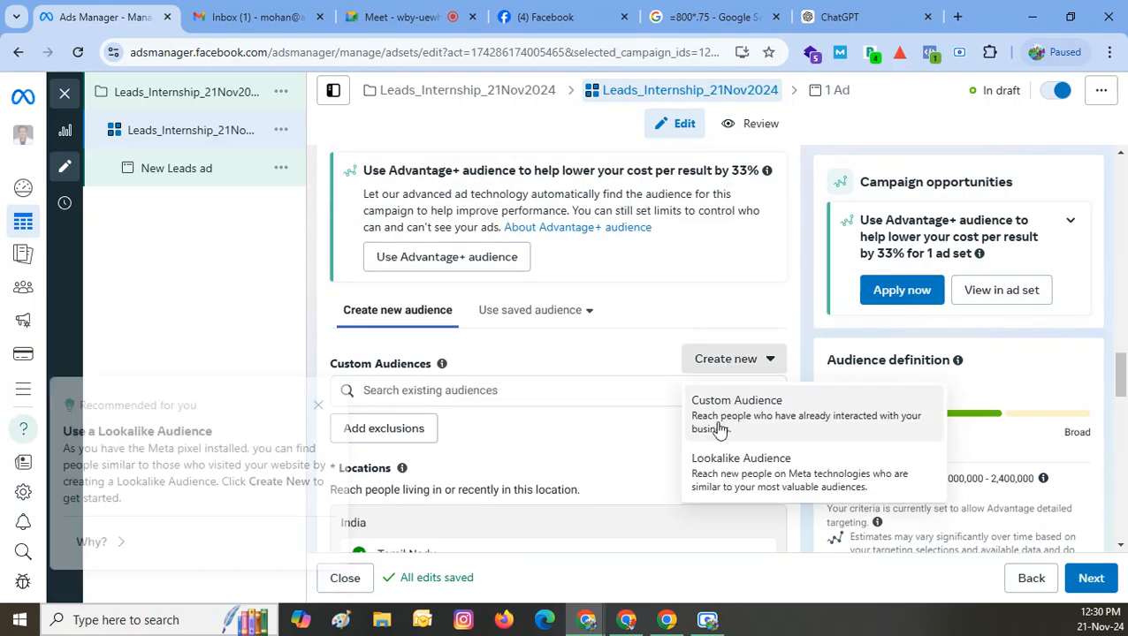
left_click(319, 392)
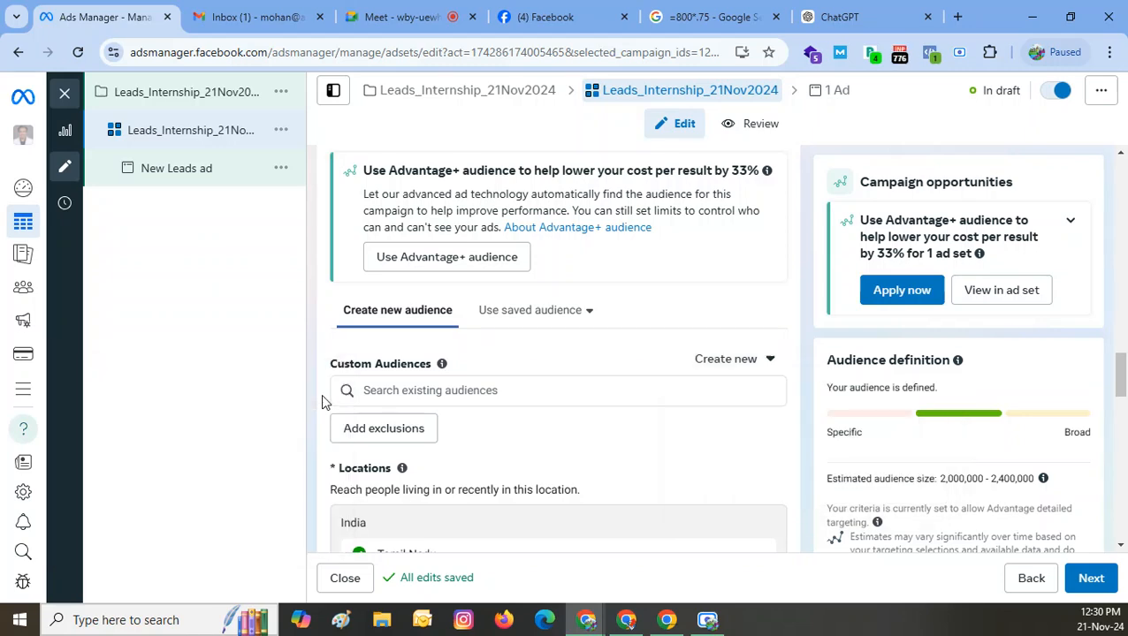
- Edit the ad set's placements and switch them to Manual placements
scroll(569, 355, "down", 5)
scroll(569, 356, "down", 10)
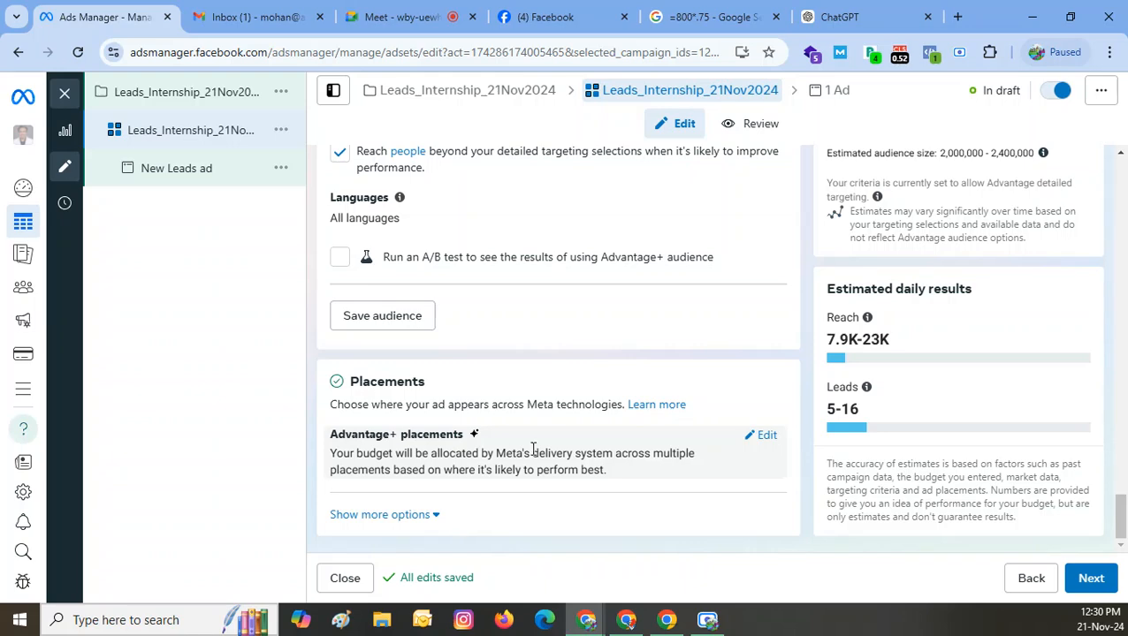
left_click(766, 435)
scroll(734, 402, "down", 1)
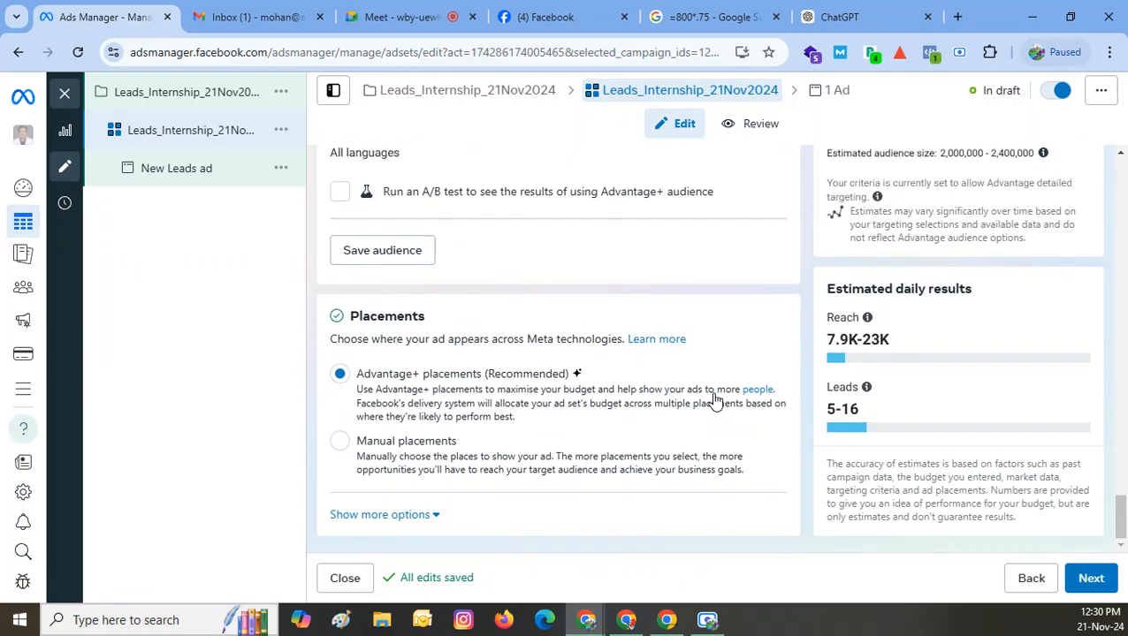
left_click(340, 441)
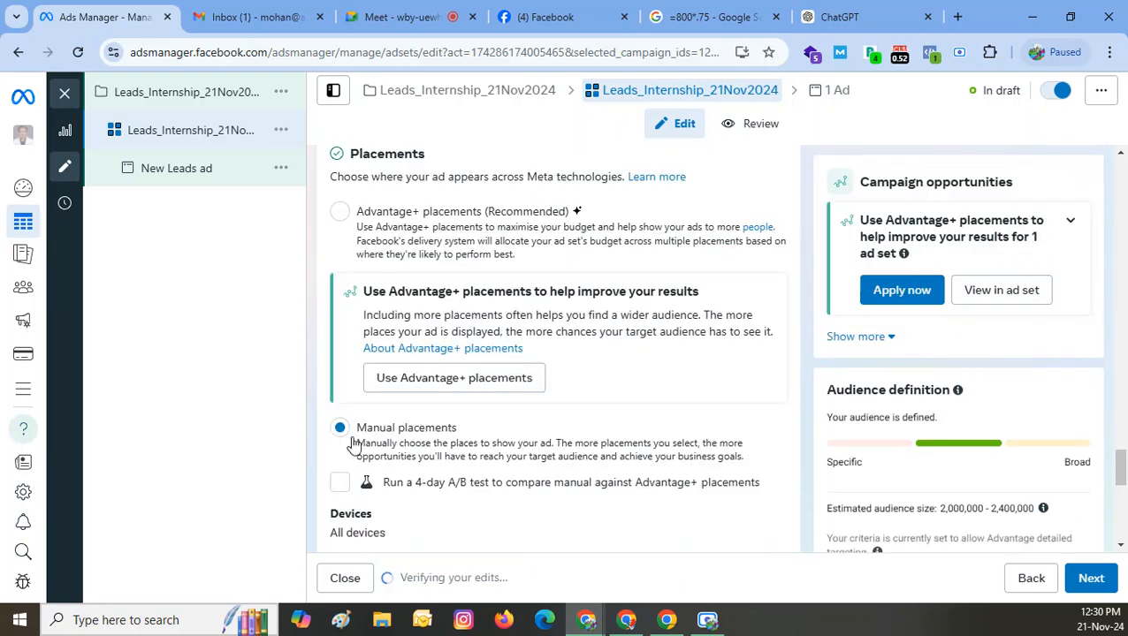
- Examine the device choices for the manual placements, leaving the Mobile and Desktop selection as it is
scroll(483, 411, "down", 1)
scroll(484, 415, "down", 1)
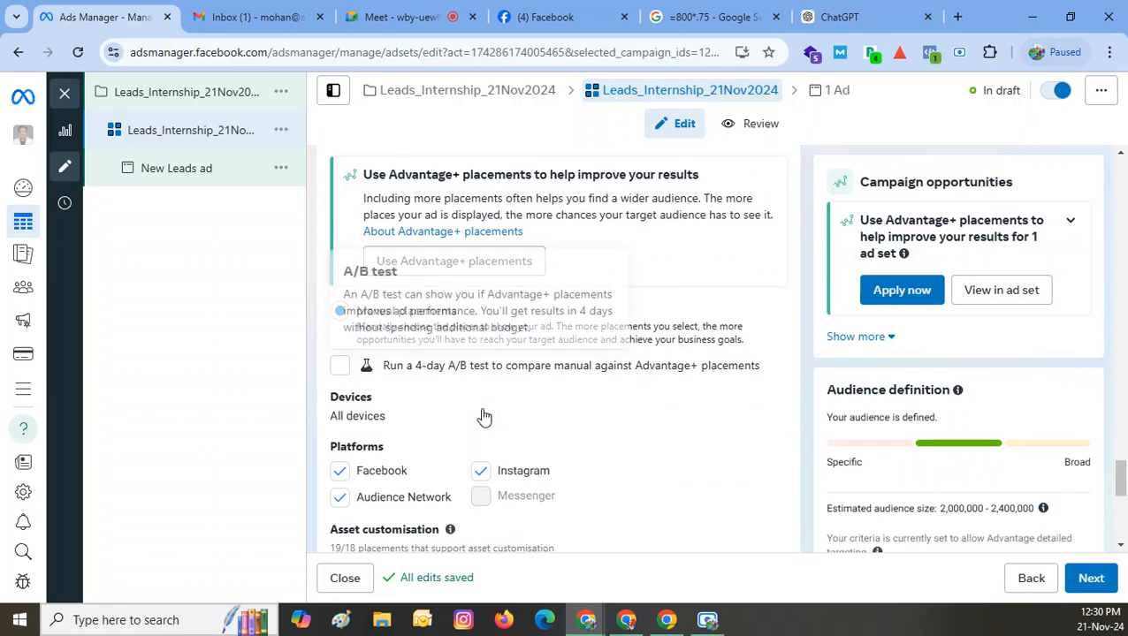
left_click(765, 351)
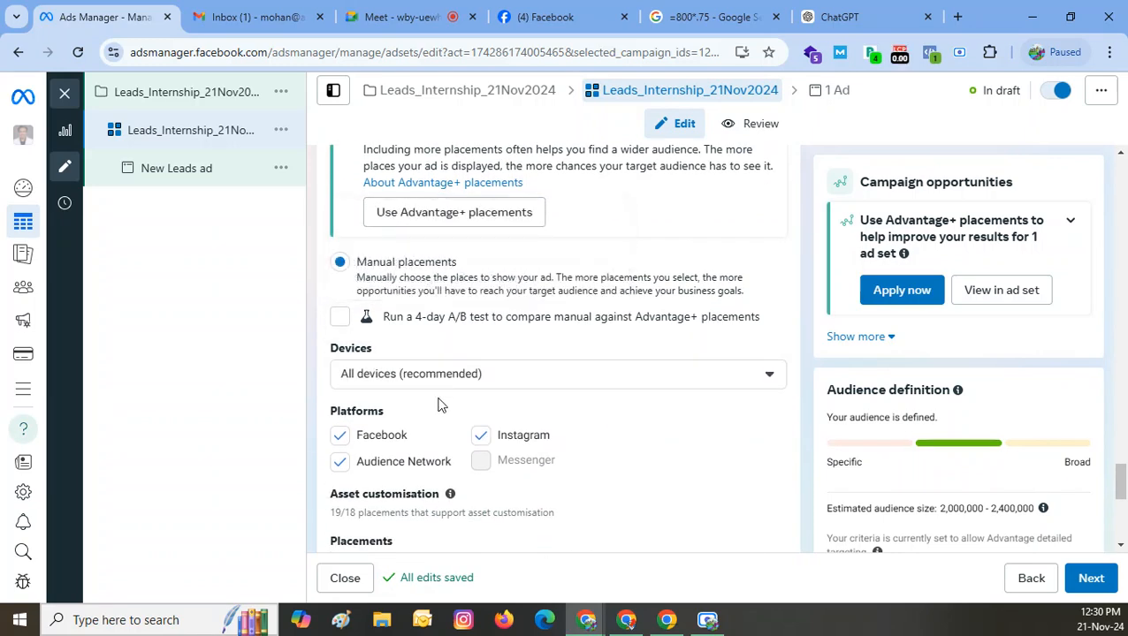
left_click(403, 380)
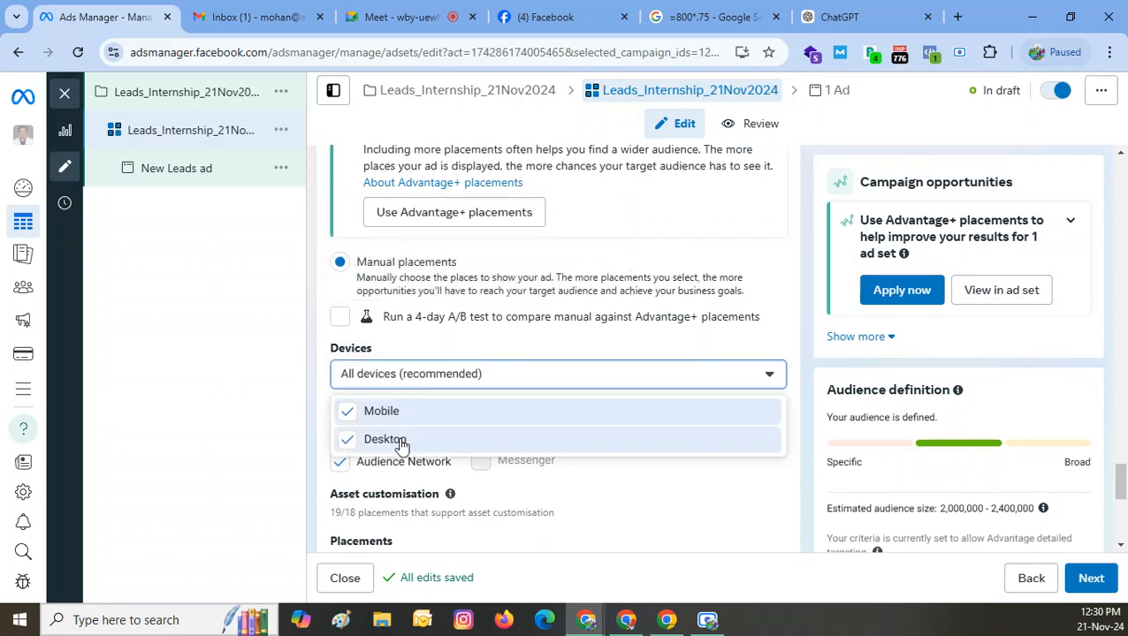
left_click(615, 341)
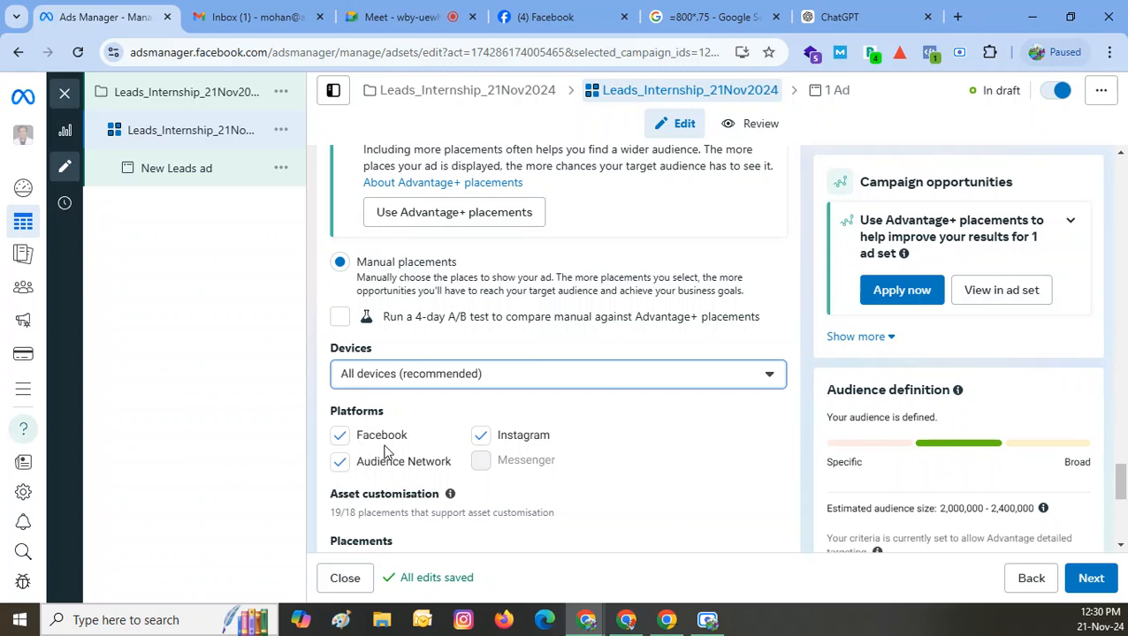
- Try excluding the Facebook, Instagram and Audience Network platforms in turn, and select each of them again
left_click(342, 437)
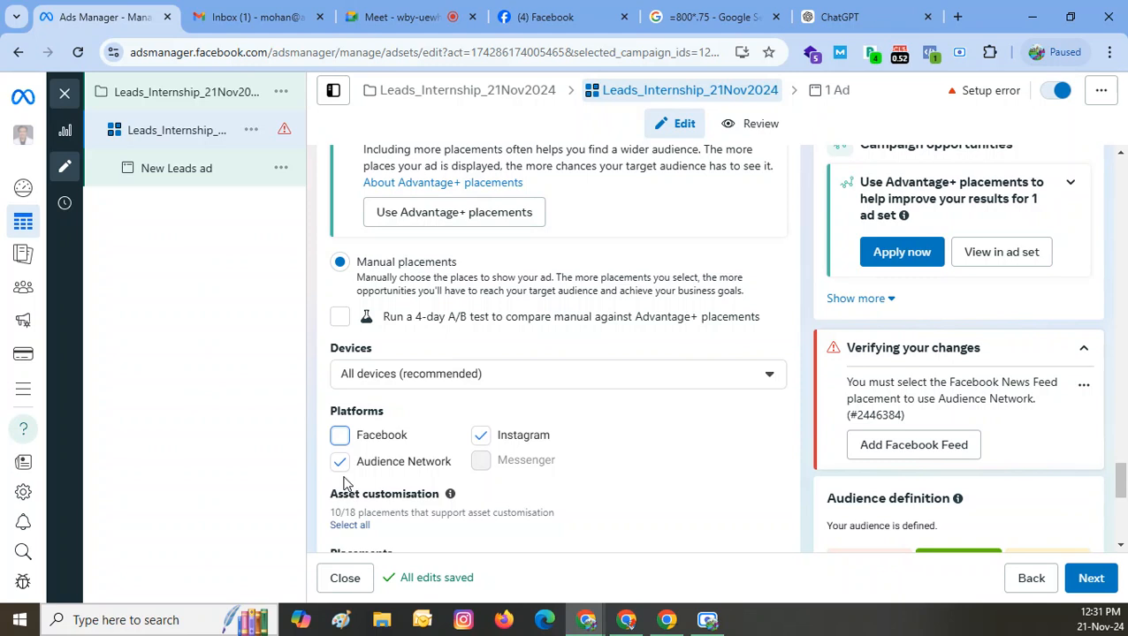
left_click(340, 435)
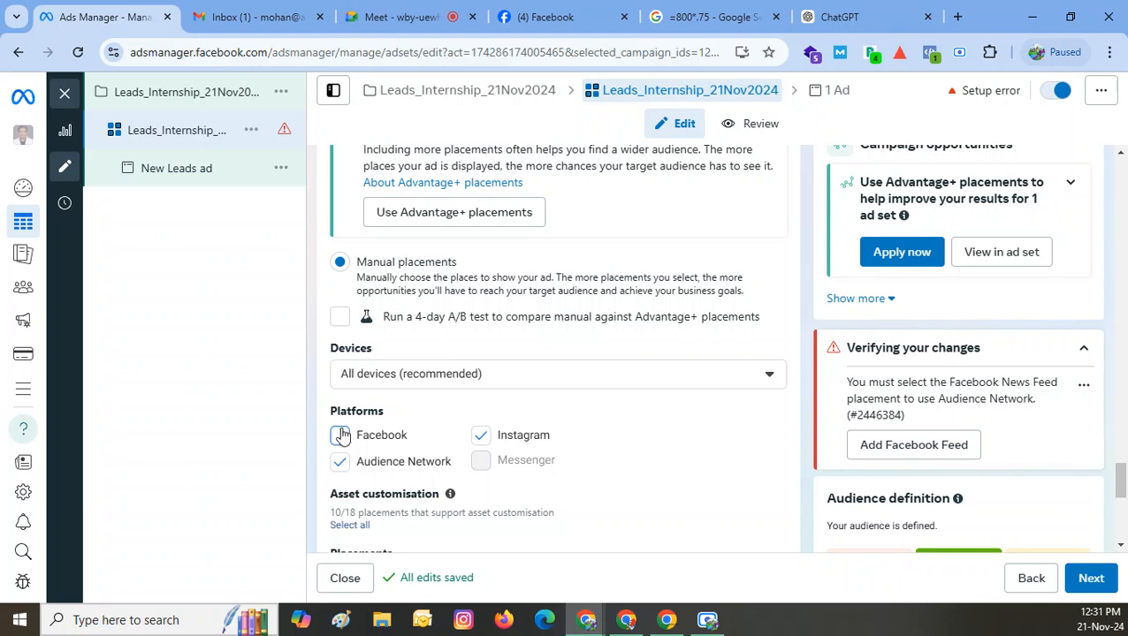
left_click(478, 441)
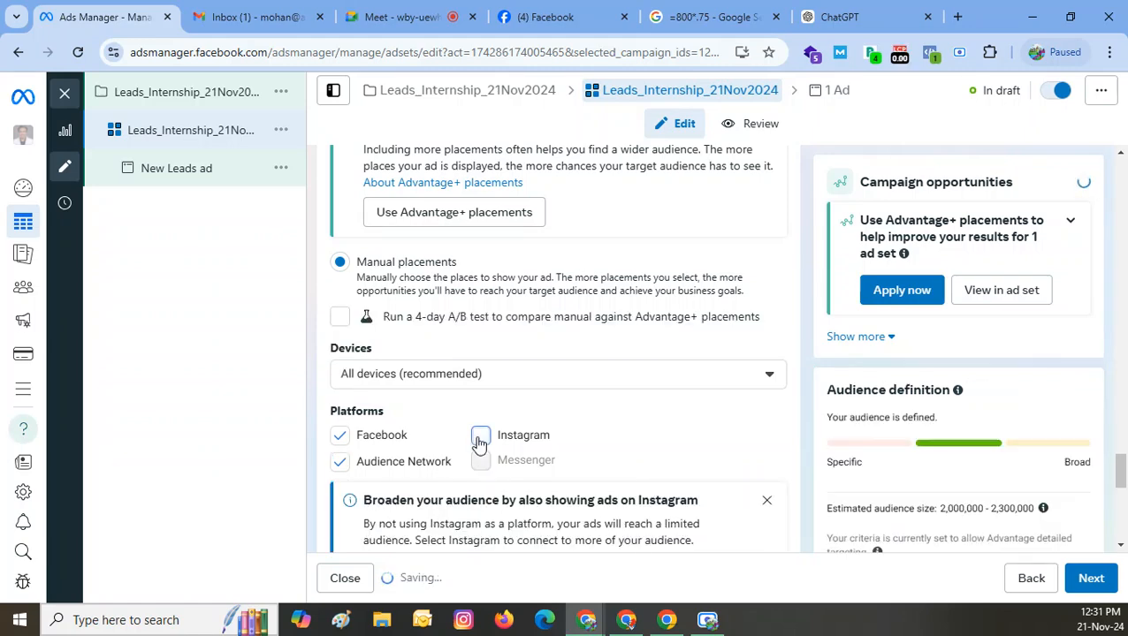
left_click(339, 465)
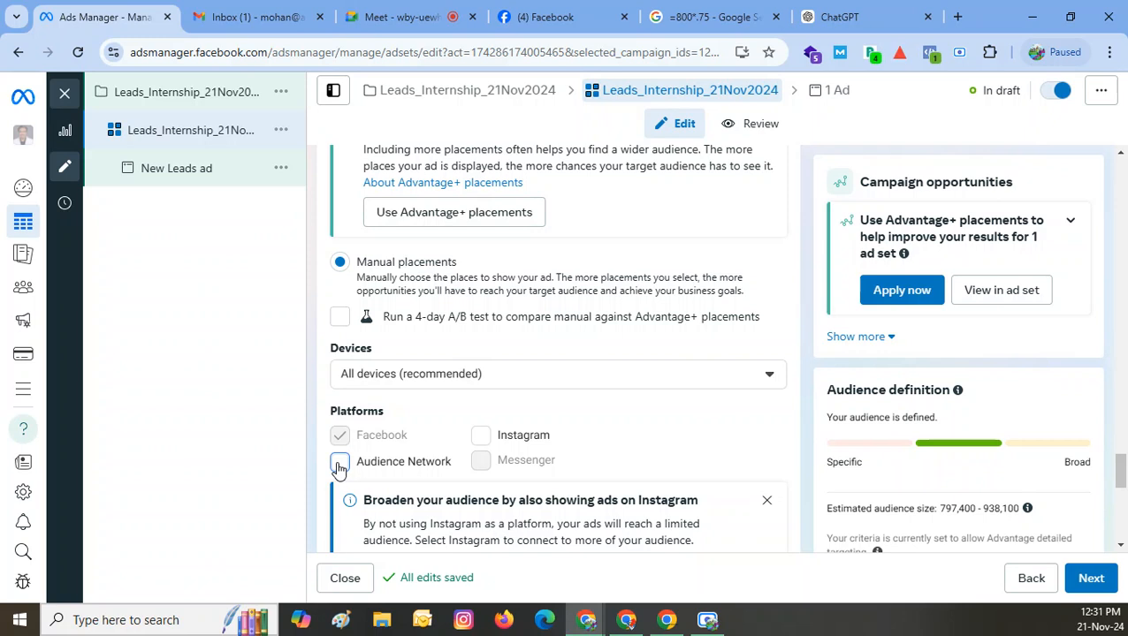
left_click(339, 464)
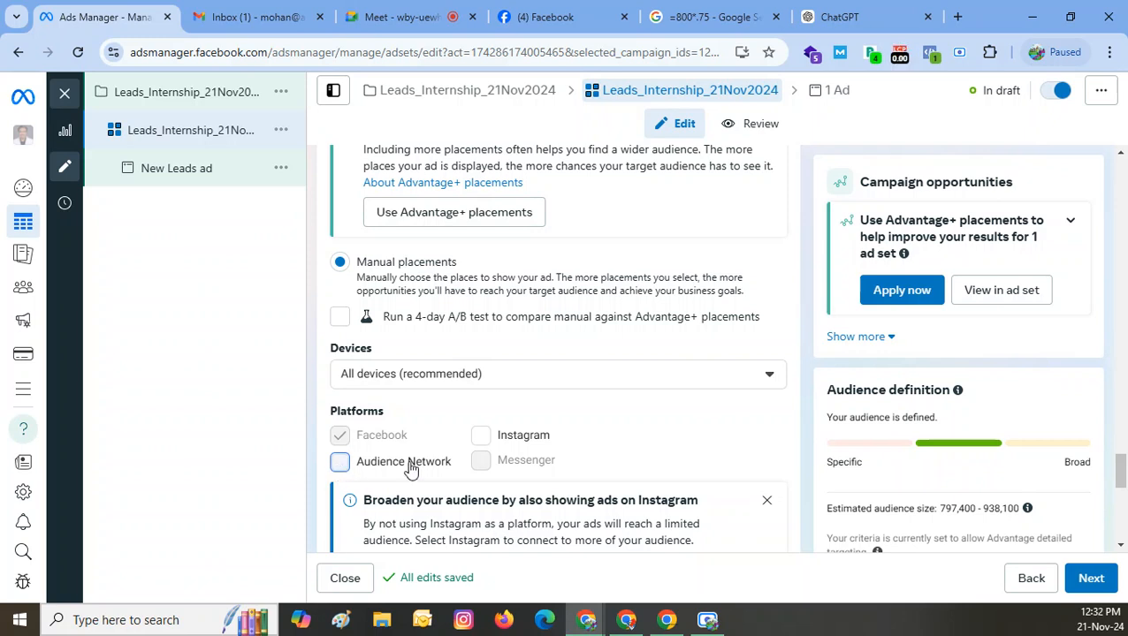
left_click(480, 440)
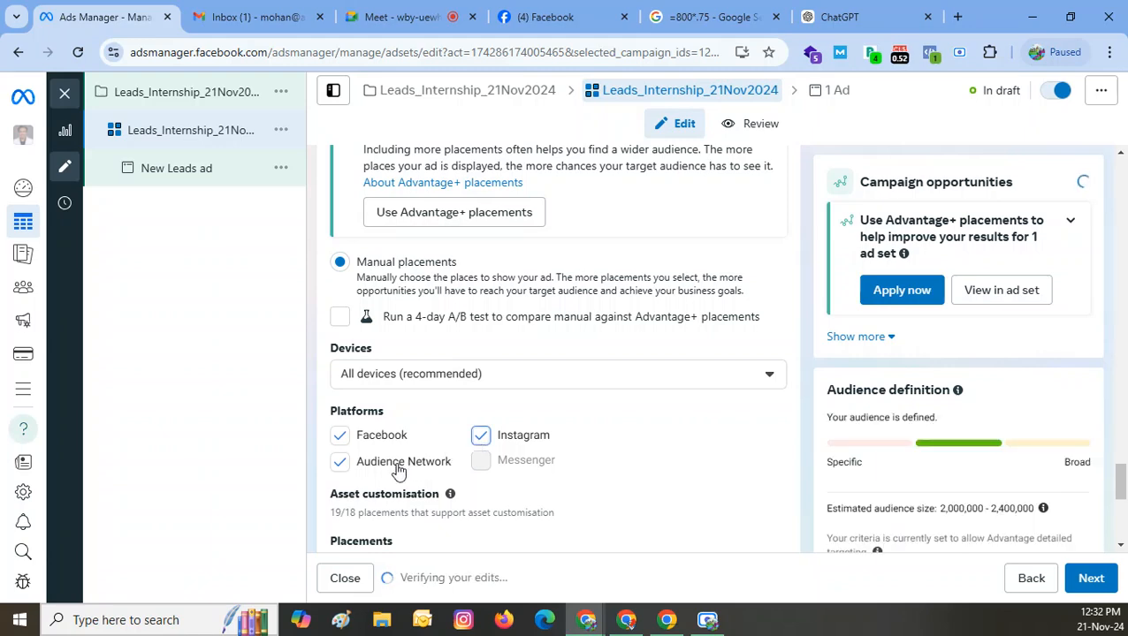
- Exclude Audience Network from the platforms, keep Facebook and Instagram, and check the estimated audience size
left_click(340, 463)
left_click(342, 436)
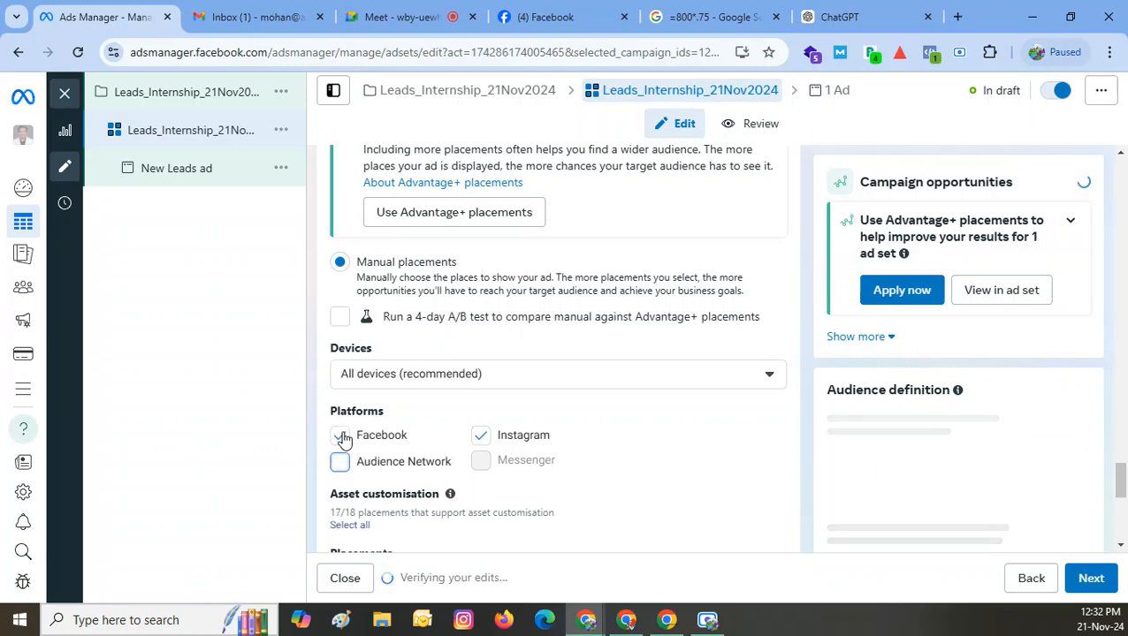
left_click(341, 438)
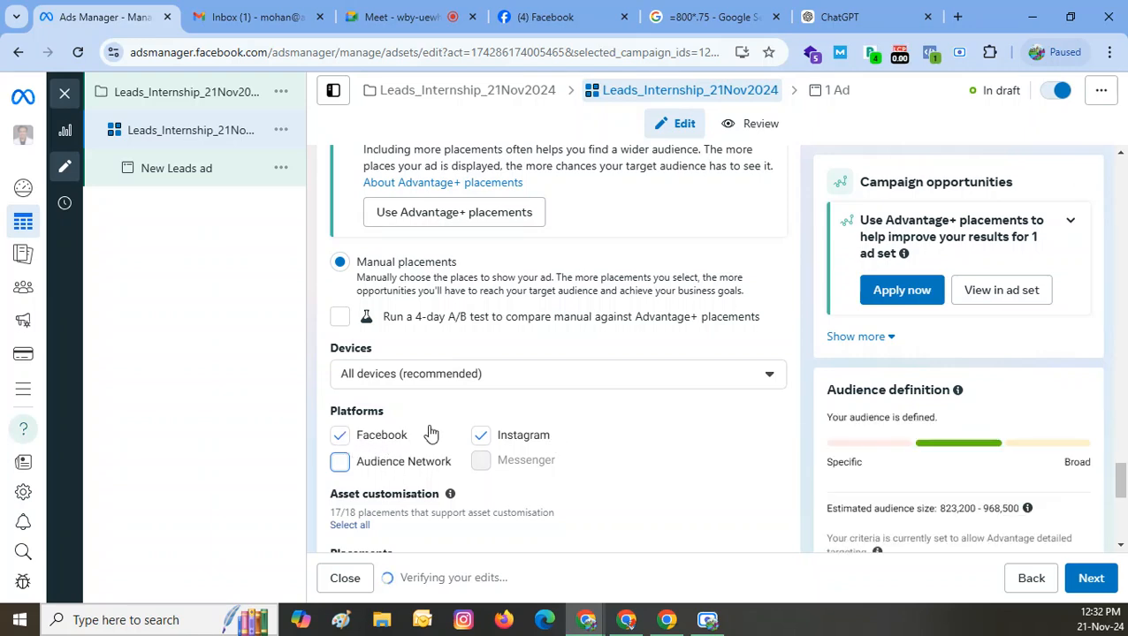
scroll(917, 427, "down", 5)
scroll(889, 434, "up", 3)
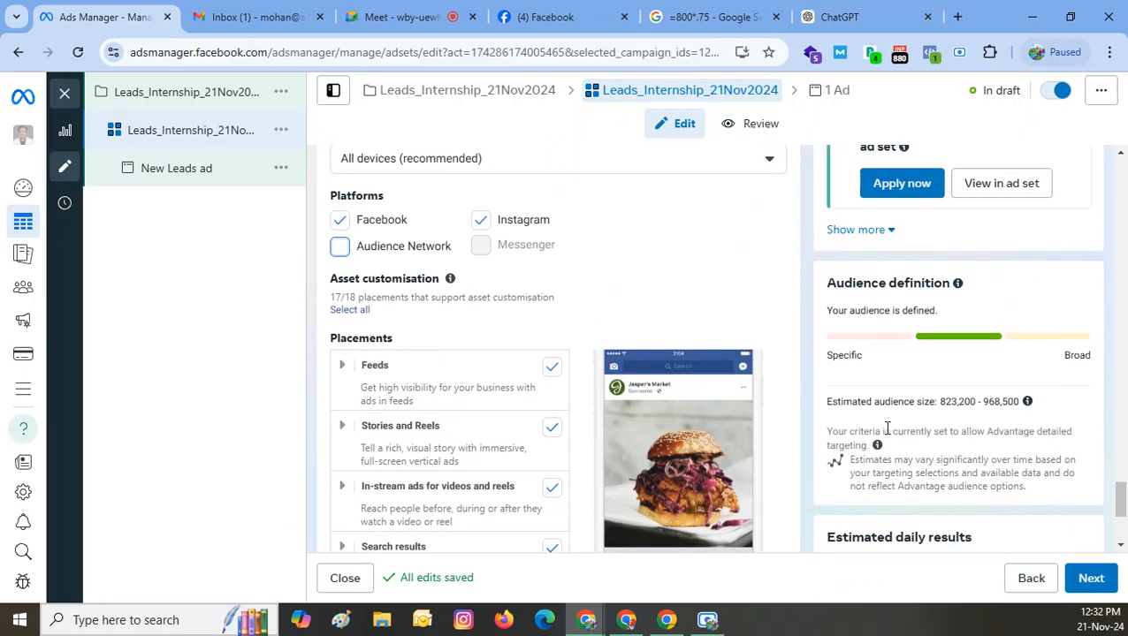
- Exclude Facebook to compare the audience size and estimated daily results for Instagram alone, and include Facebook again
left_click(340, 221)
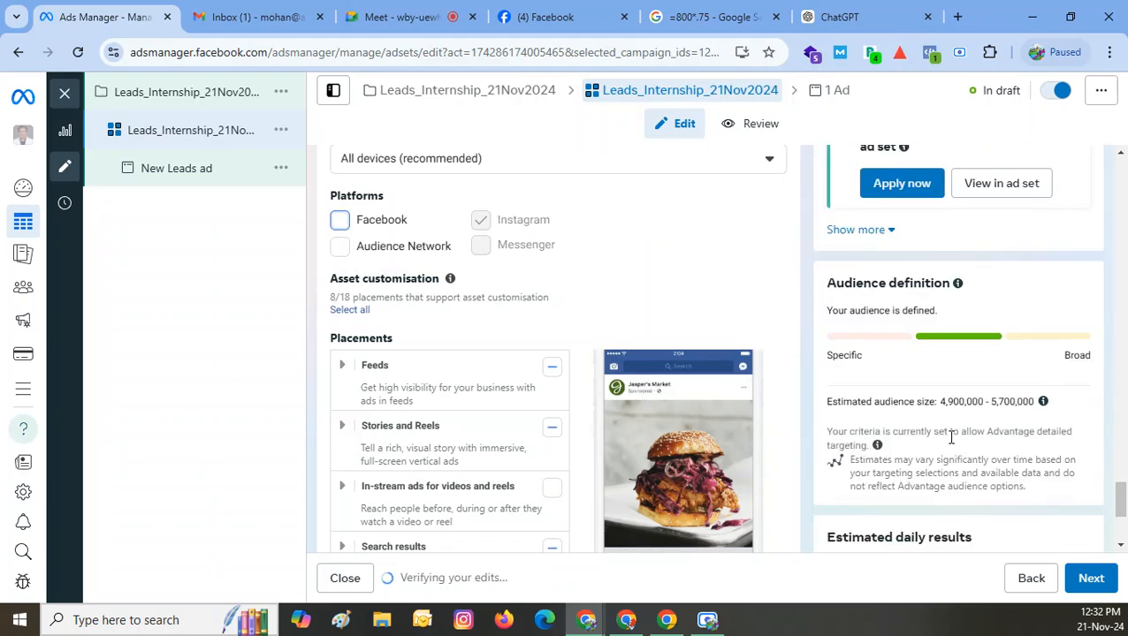
scroll(951, 440, "down", 1)
scroll(952, 439, "down", 2)
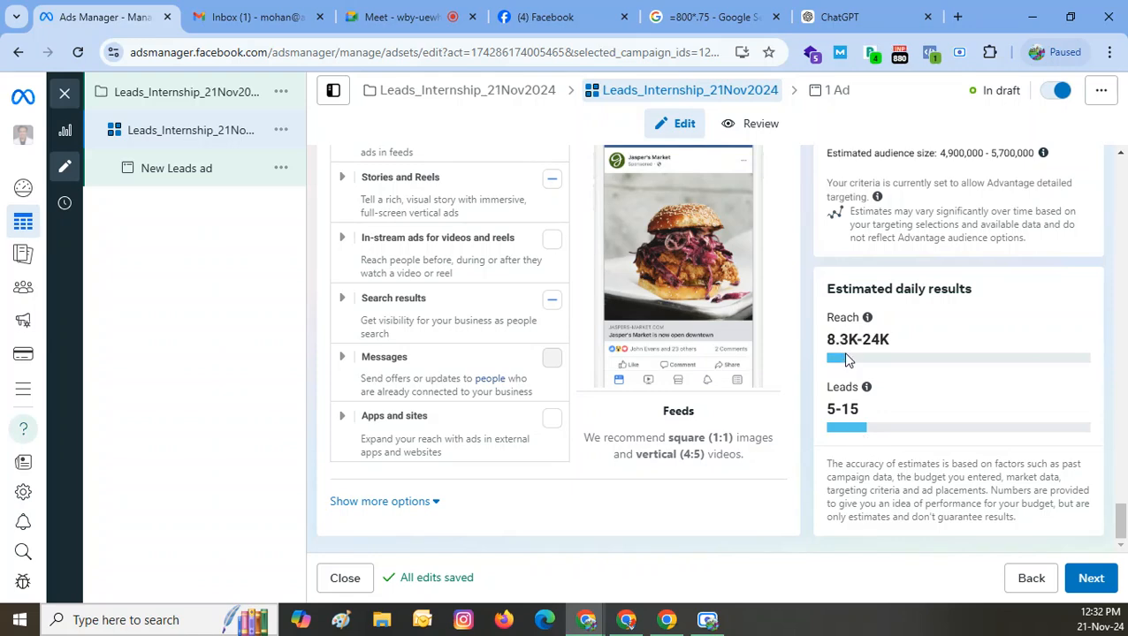
scroll(847, 359, "up", 2)
scroll(397, 255, "up", 1)
left_click(341, 221)
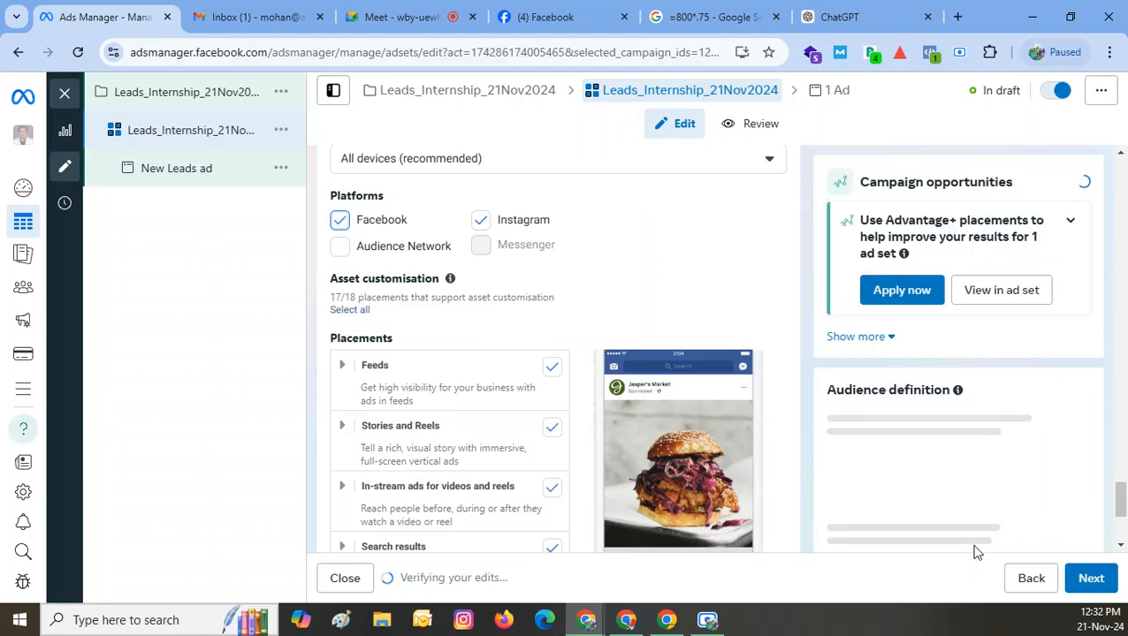
- Compare the estimates with and without Facebook once more, and reselect Audience Network and Facebook alongside Instagram
scroll(981, 521, "down", 3)
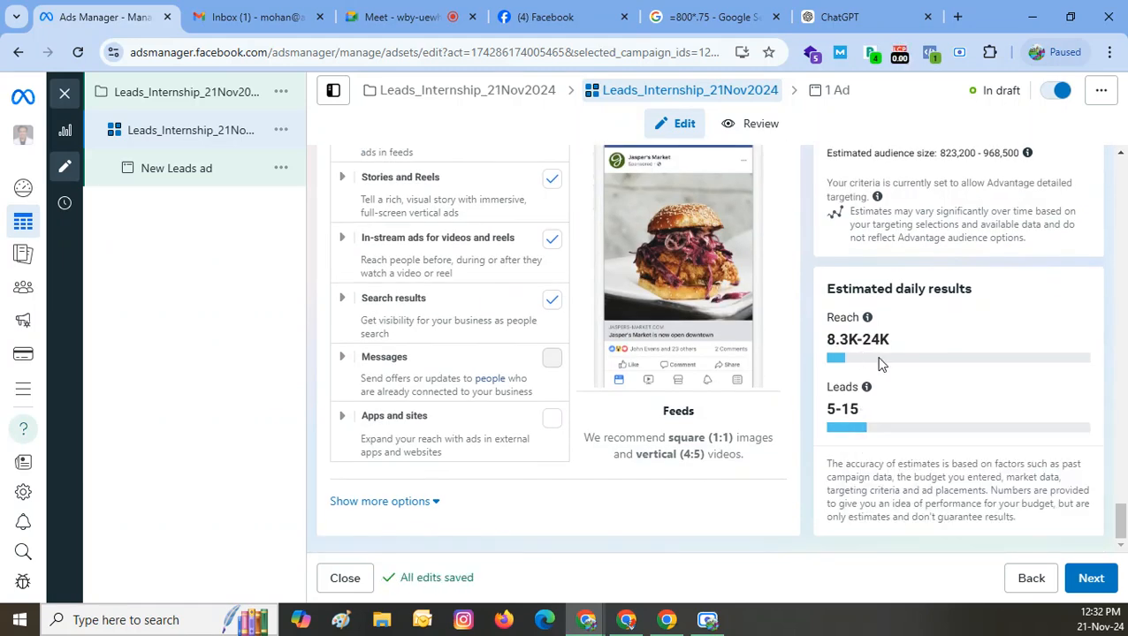
scroll(899, 369, "up", 3)
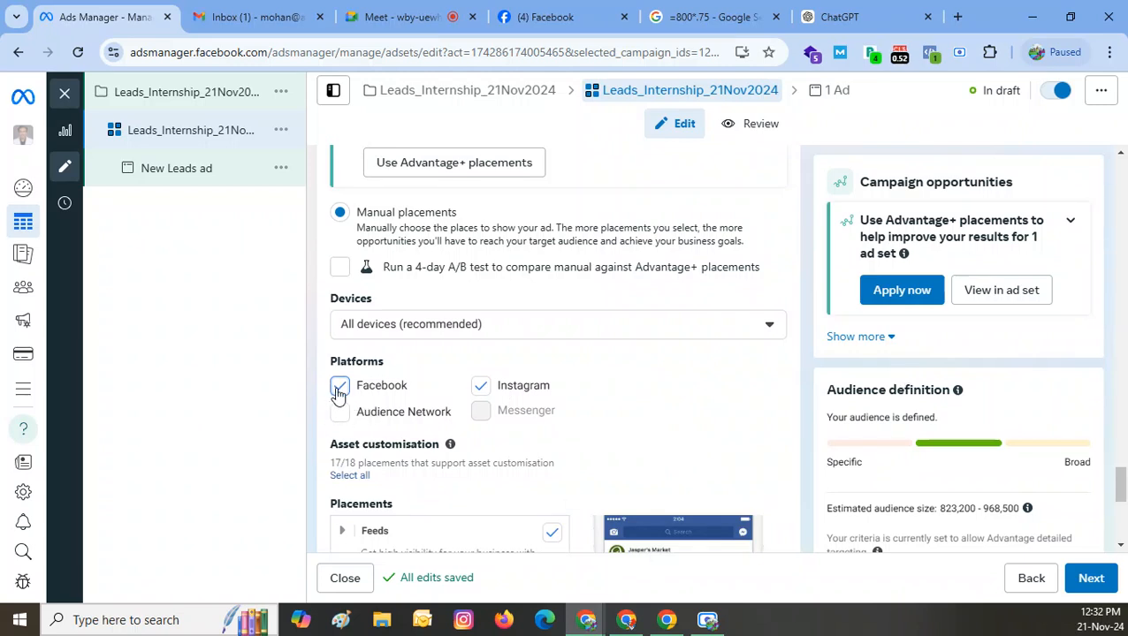
left_click(338, 393)
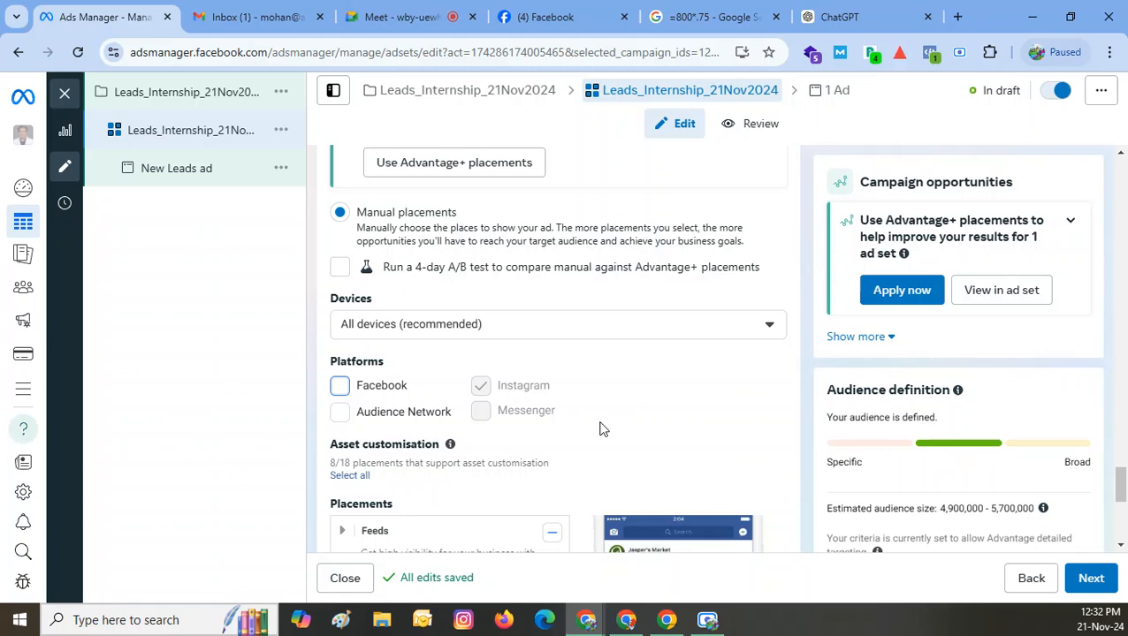
scroll(604, 429, "down", 1)
left_click(340, 329)
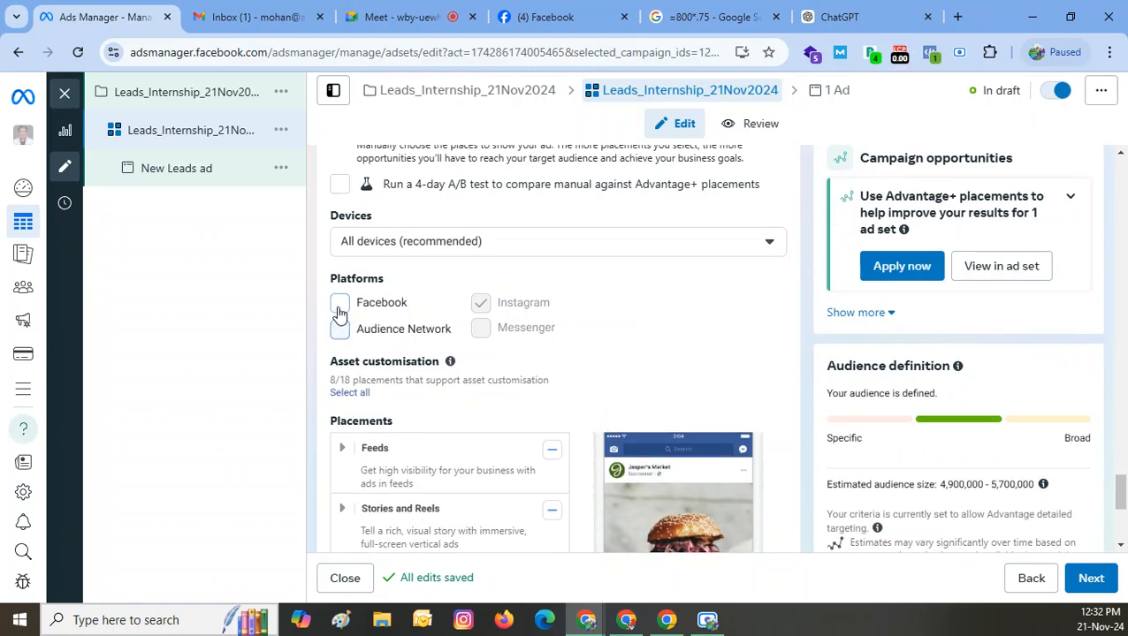
left_click(339, 306)
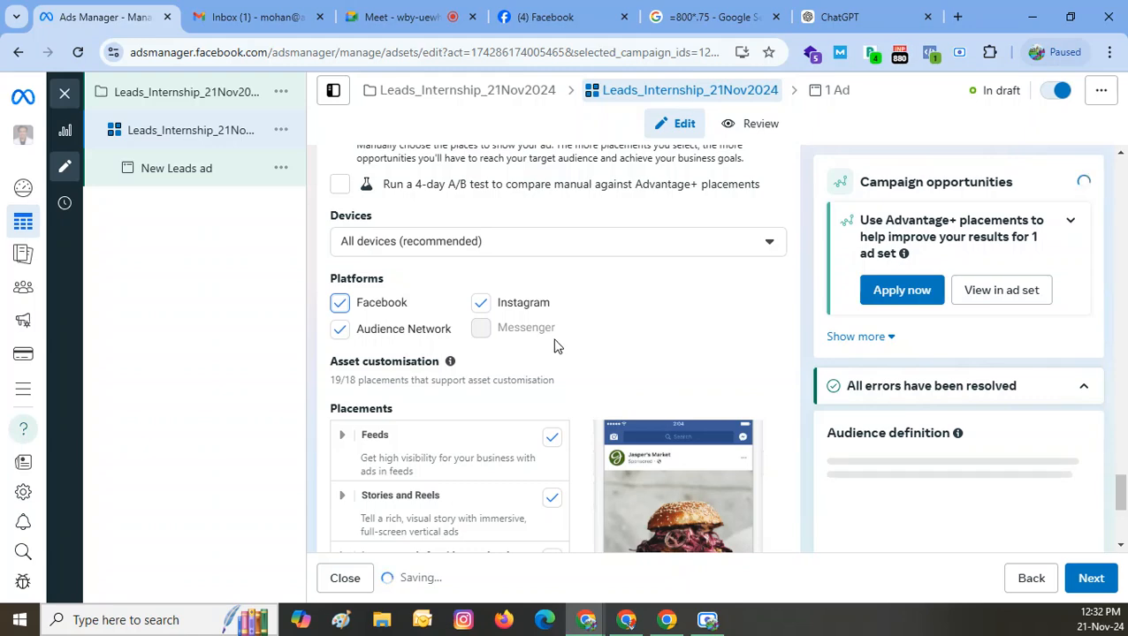
scroll(743, 352, "down", 3)
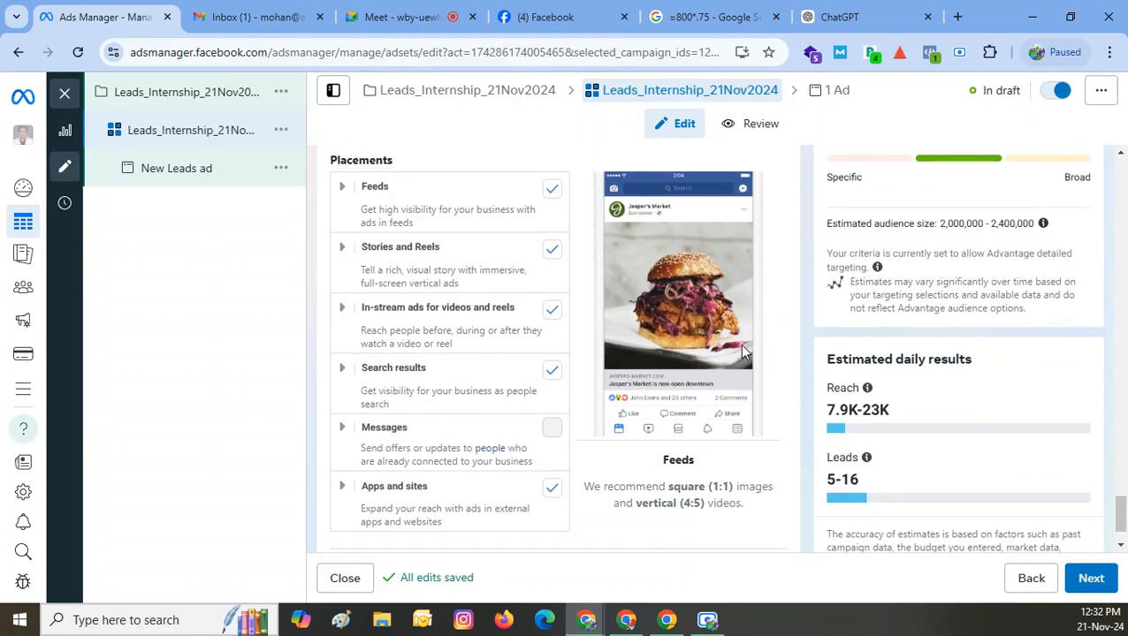
scroll(741, 348, "up", 2)
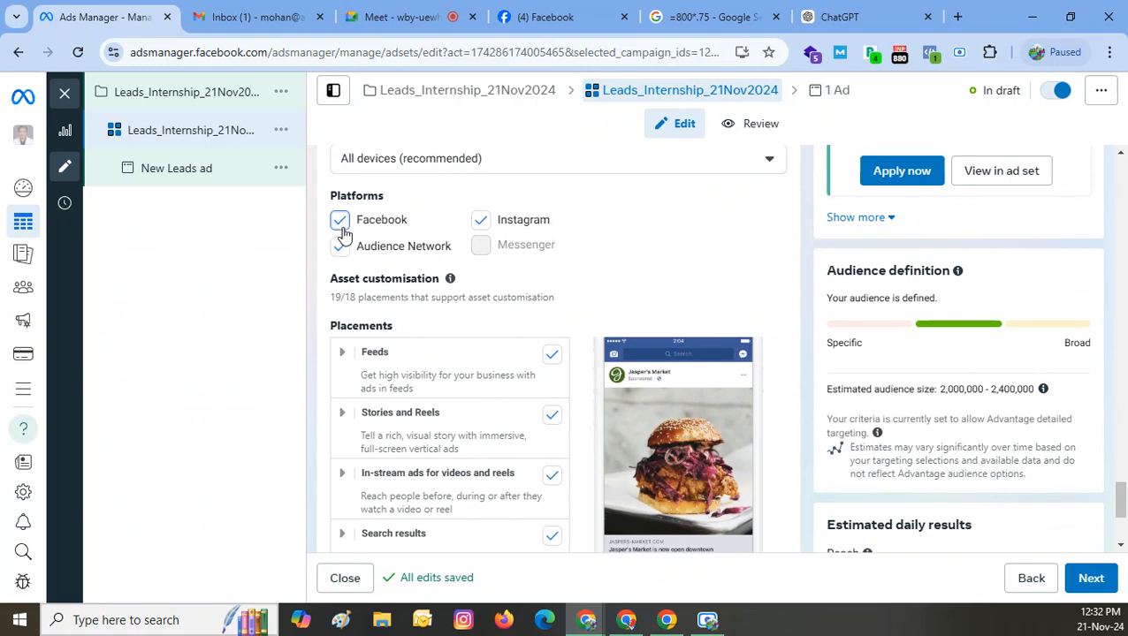
- Exclude Audience Network and Facebook from the ad set's manual placement platforms, leaving only Instagram selected
left_click(340, 248)
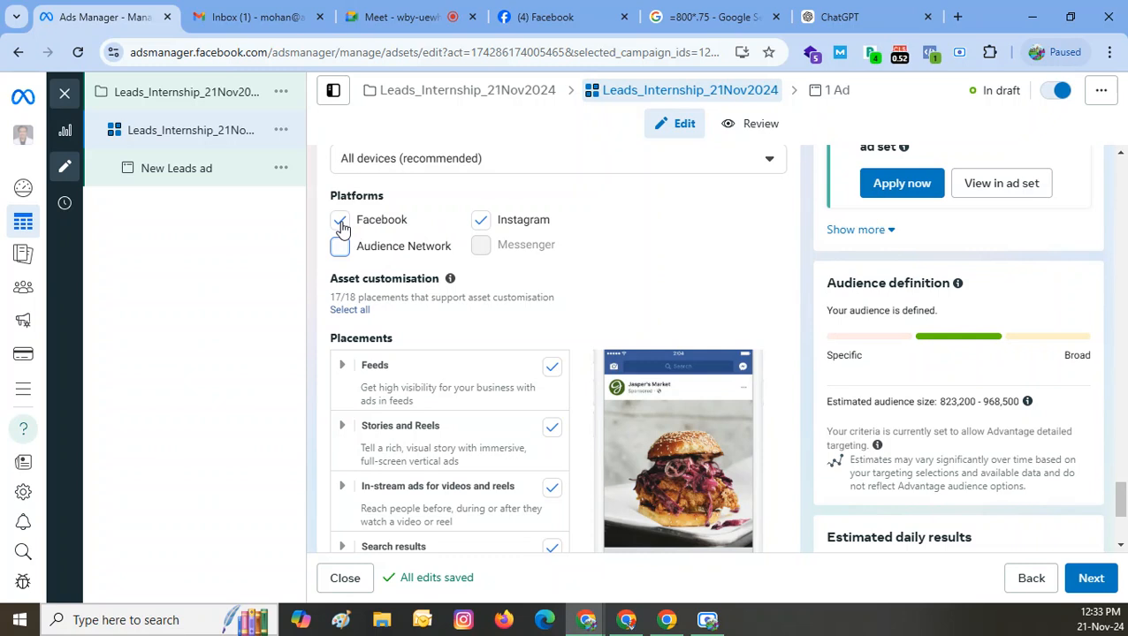
left_click(339, 221)
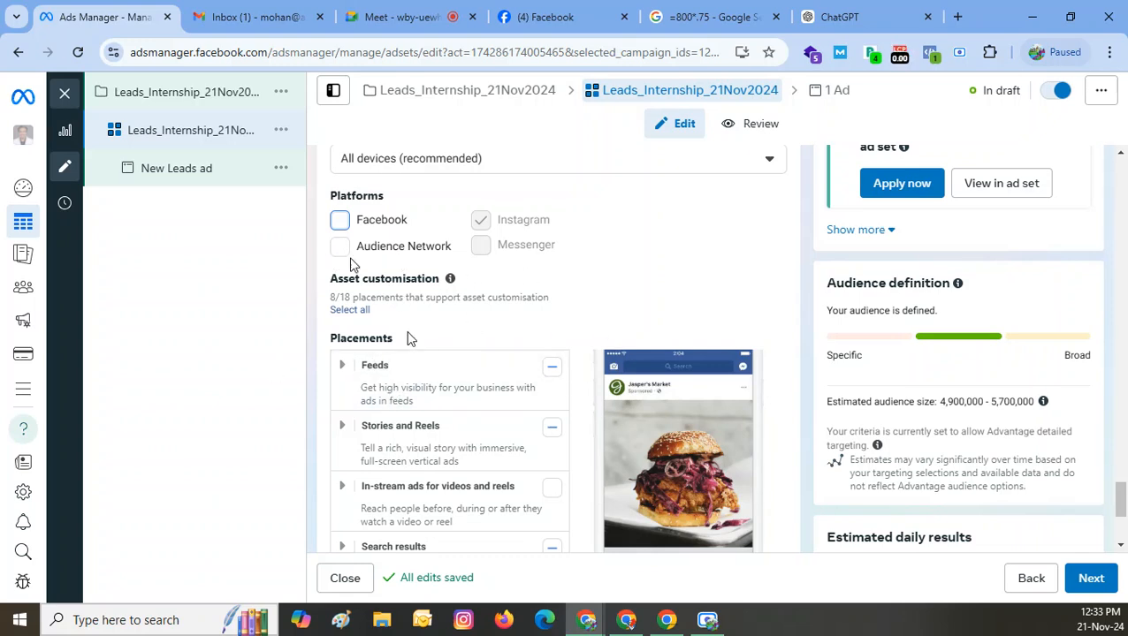
left_click(341, 222)
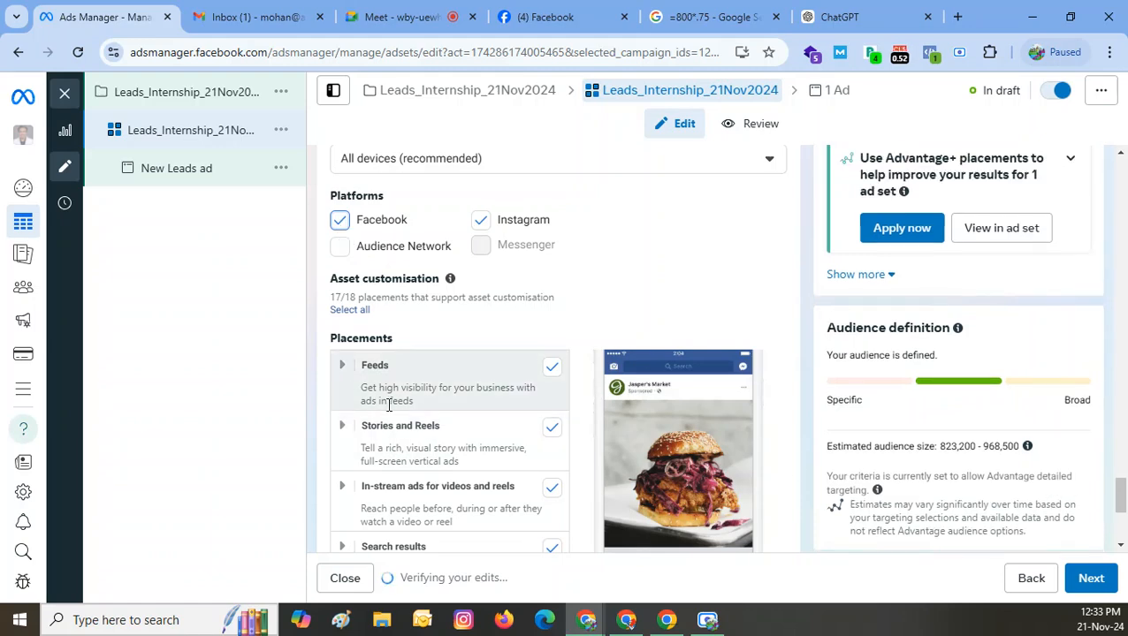
scroll(389, 404, "down", 1)
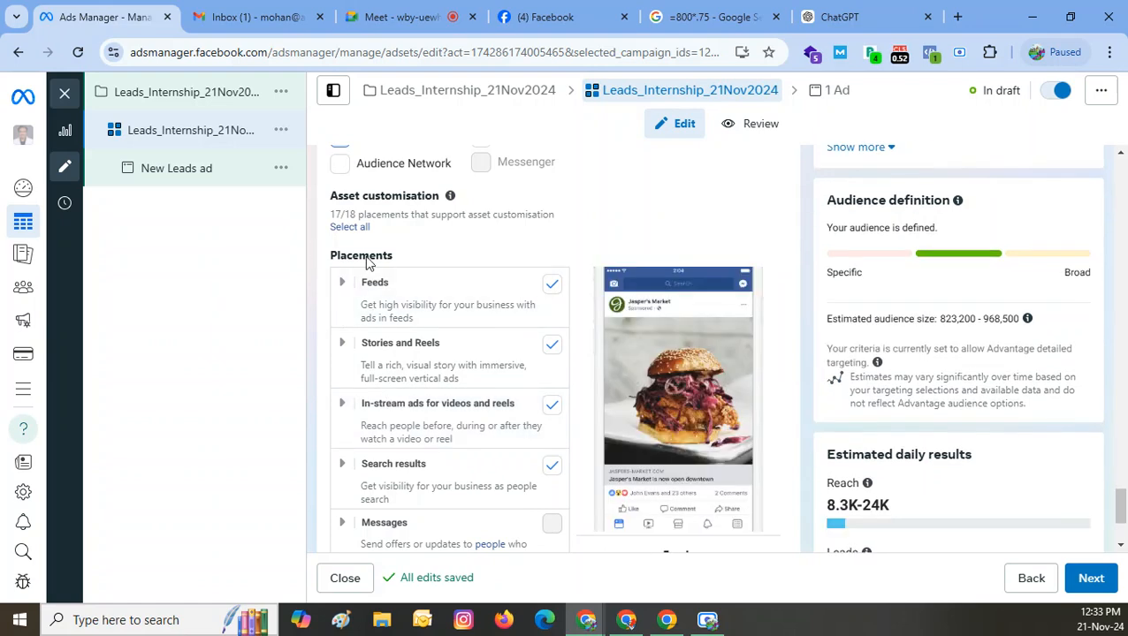
scroll(336, 312, "up", 3)
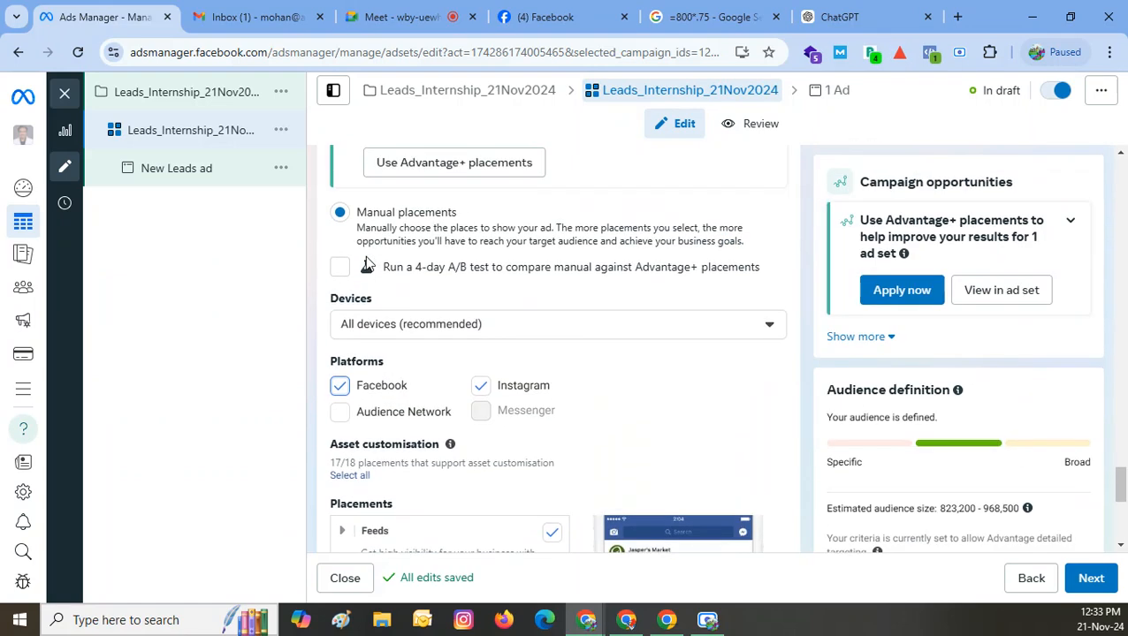
left_click(340, 387)
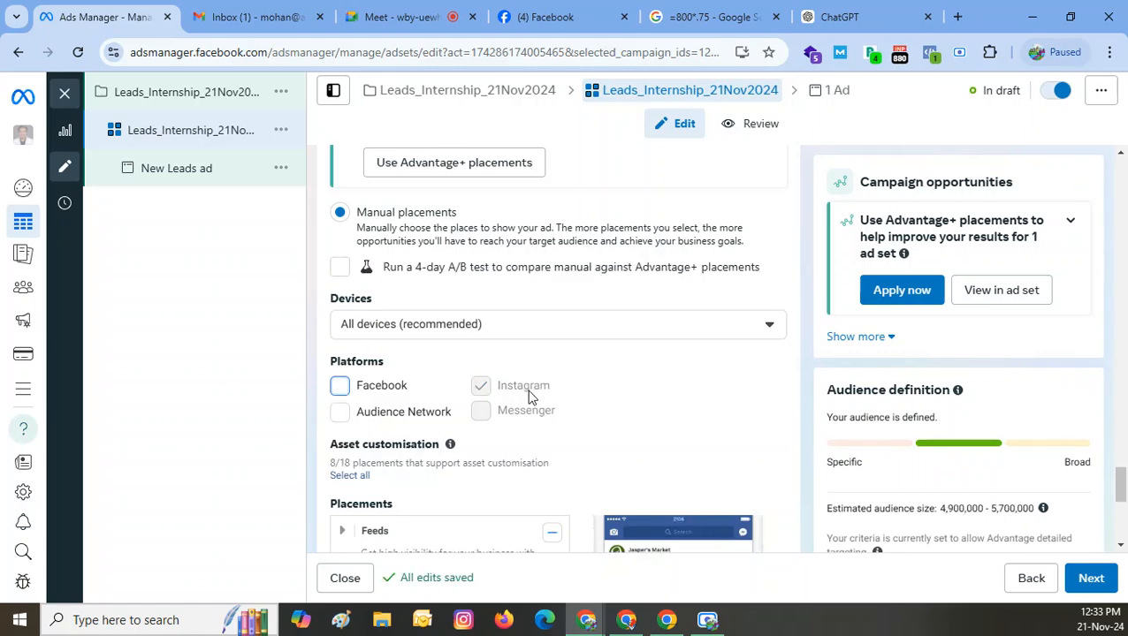
- Try removing Instagram Stories from the Stories and Reels placements and check the estimated daily results
scroll(528, 395, "down", 3)
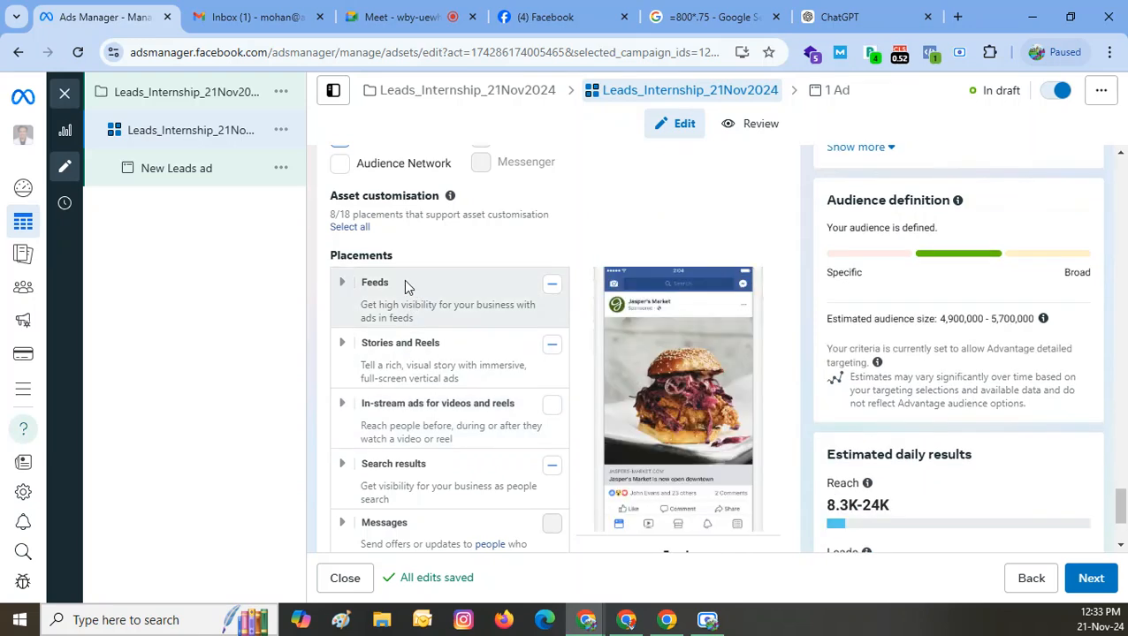
scroll(460, 319, "up", 1)
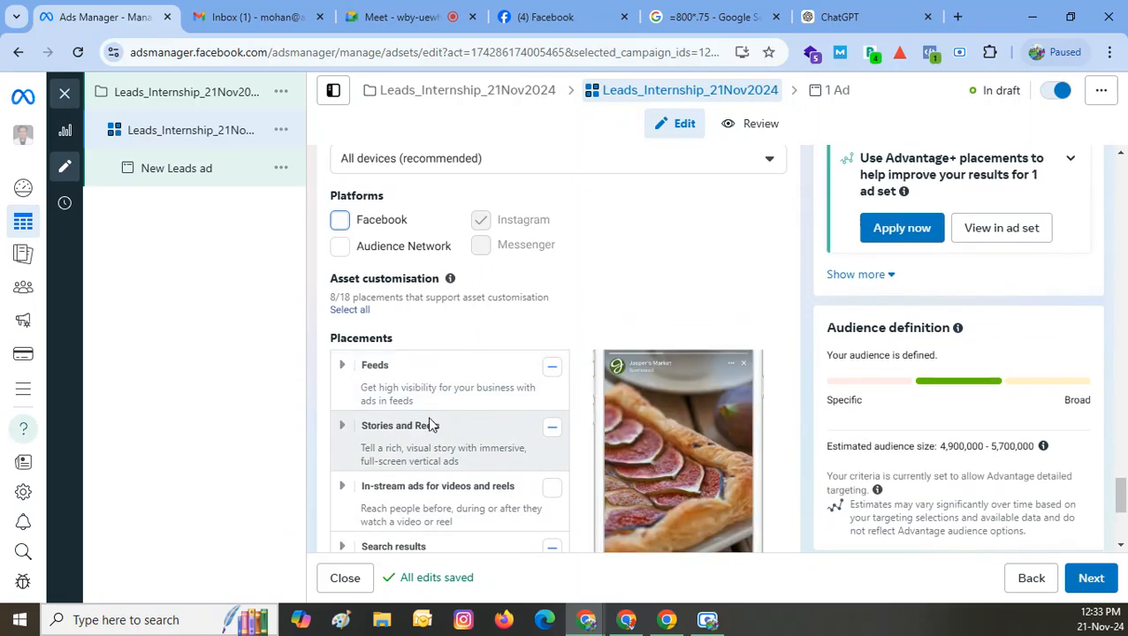
scroll(466, 467, "down", 1)
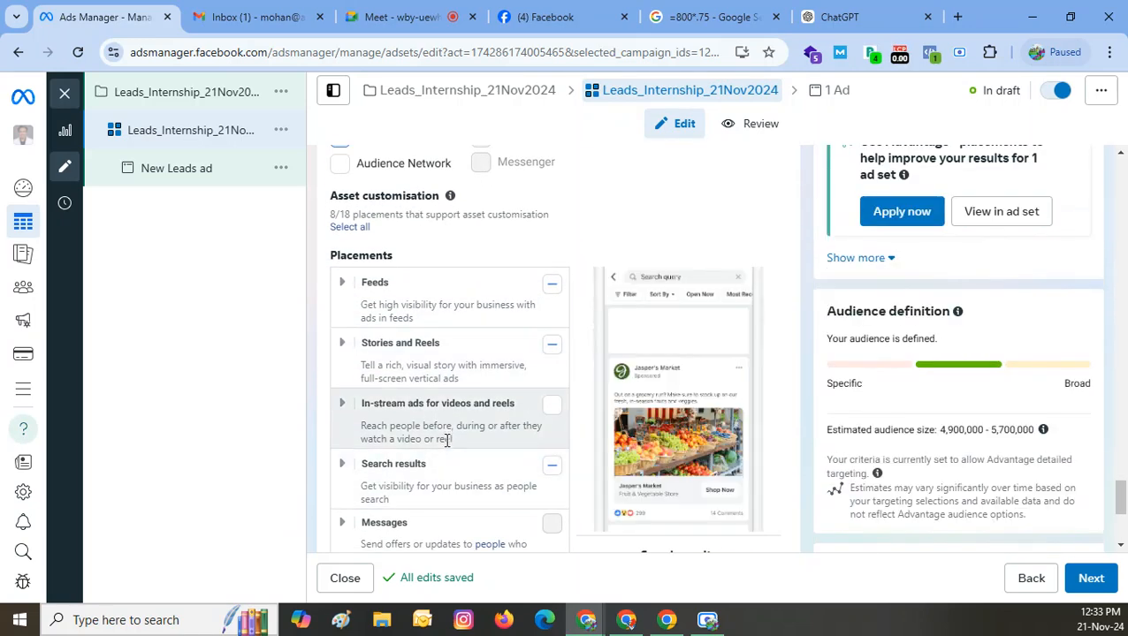
scroll(447, 451, "down", 2)
scroll(447, 467, "down", 1)
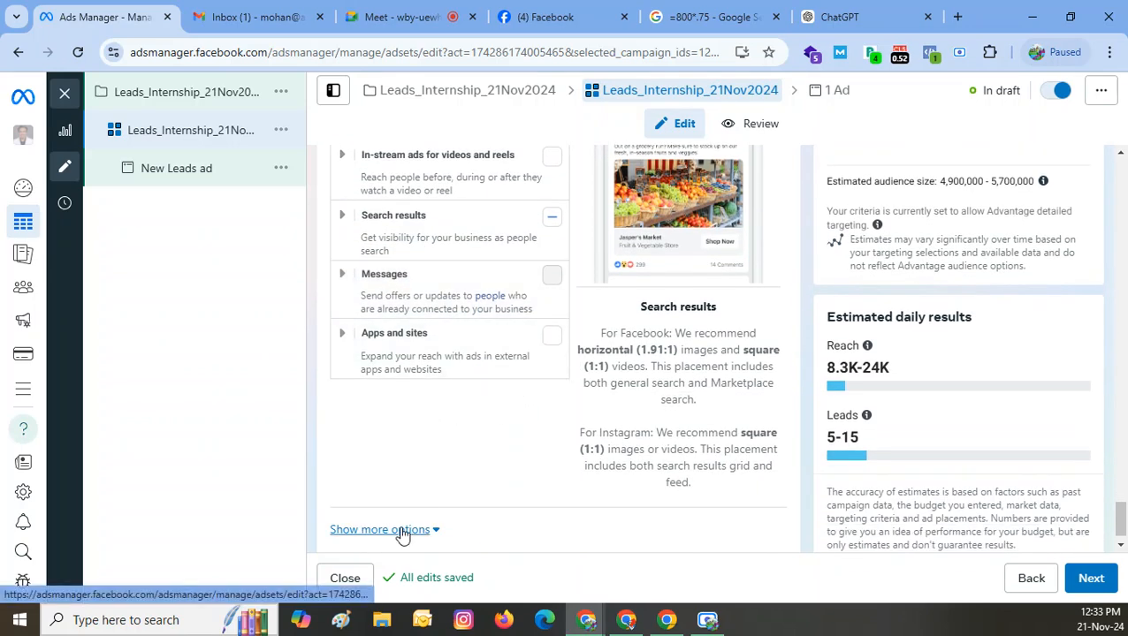
scroll(414, 387, "up", 1)
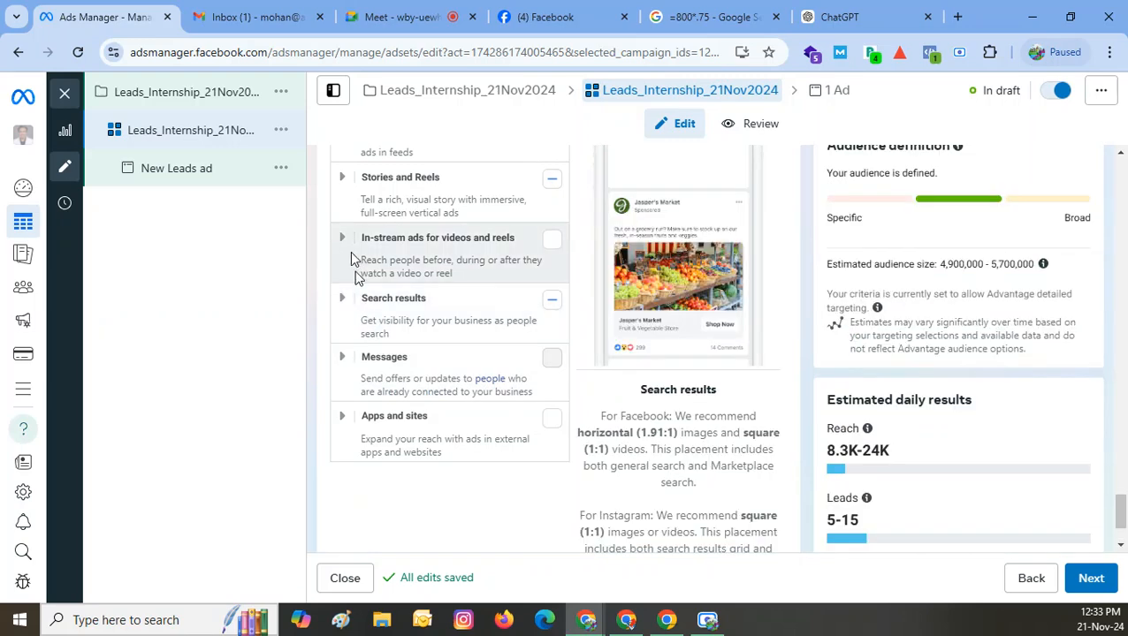
left_click(344, 181)
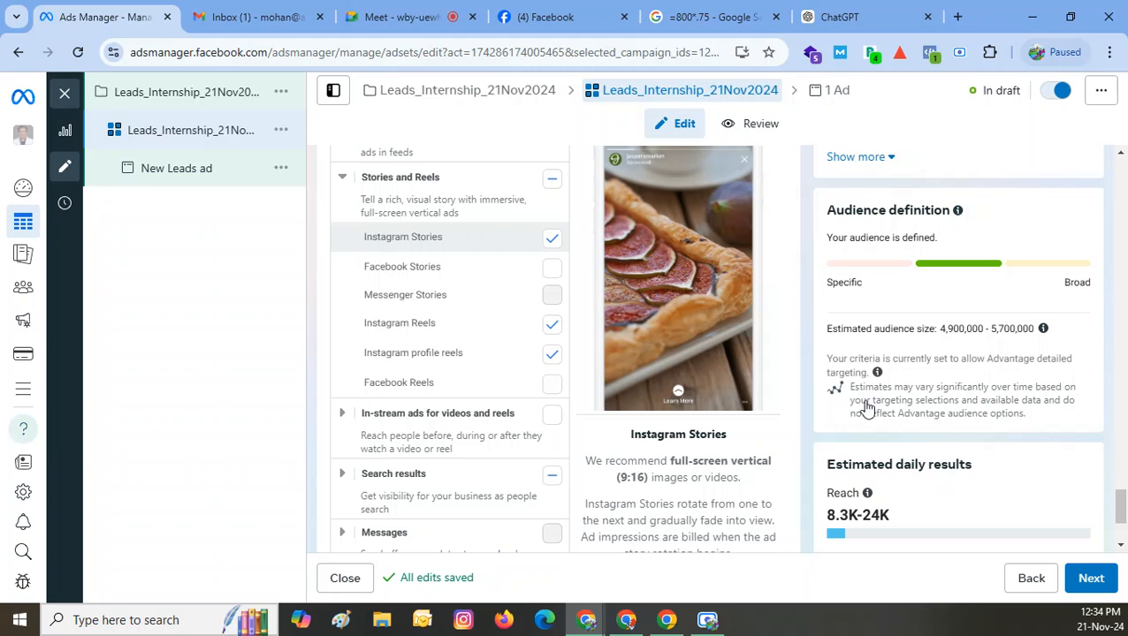
left_click(551, 239)
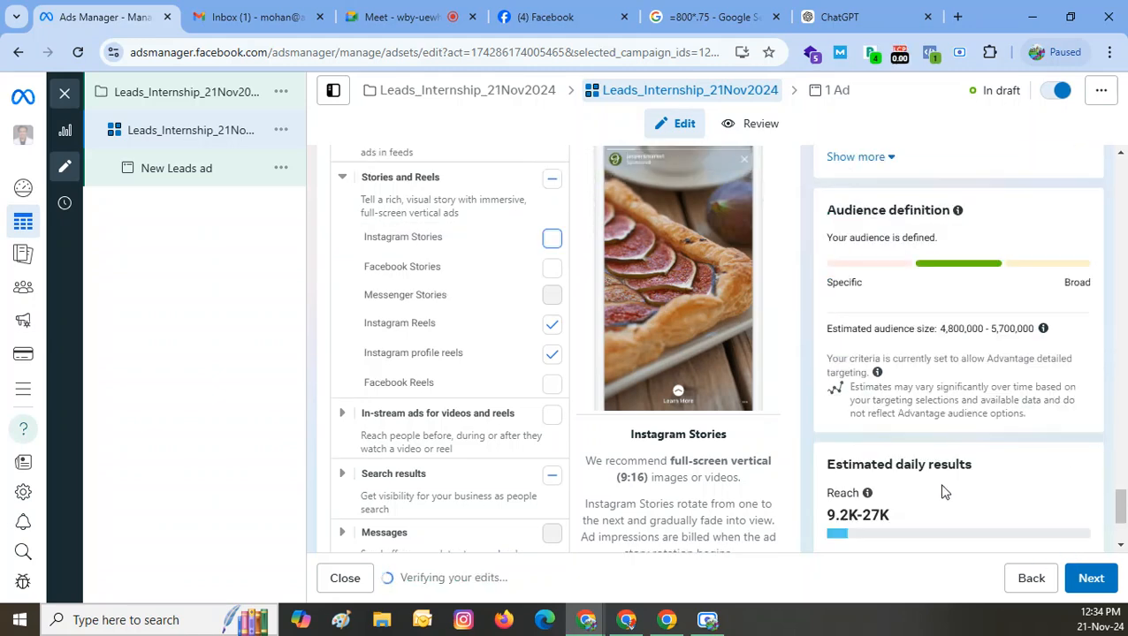
scroll(944, 492, "down", 2)
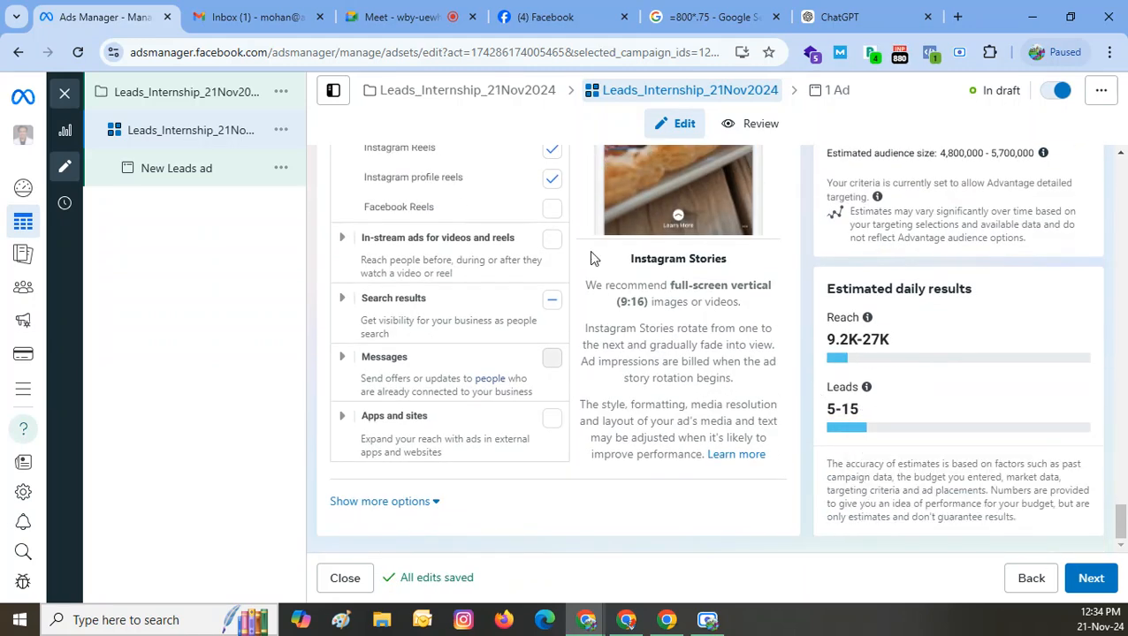
- Try removing Instagram Reels from the placements as well and check the effect on the estimated daily results
scroll(592, 259, "up", 2)
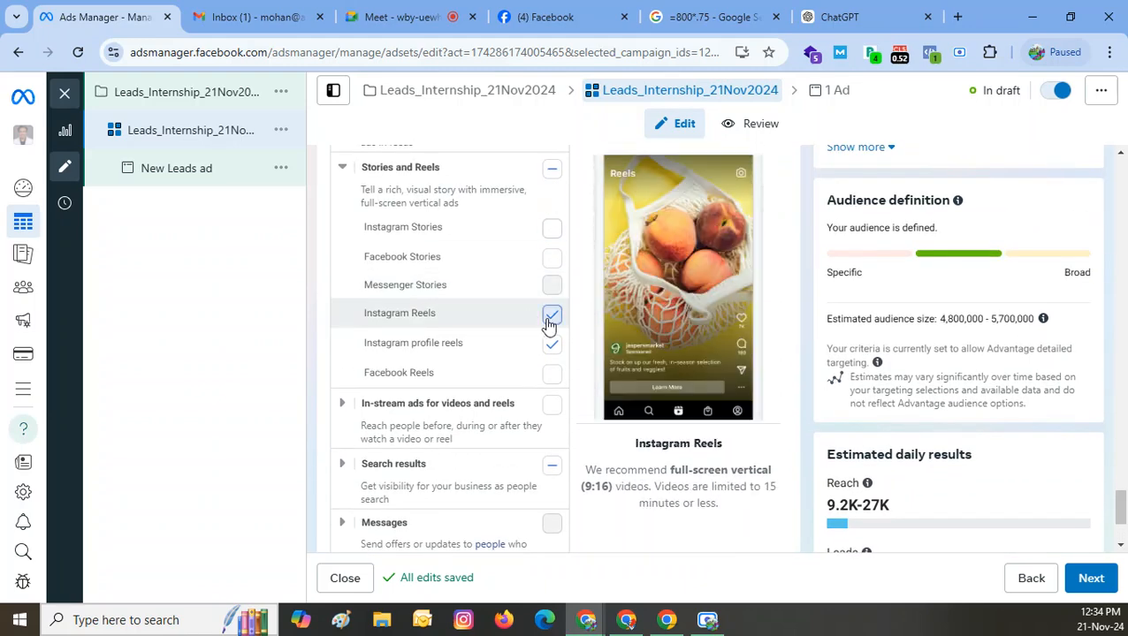
left_click(551, 315)
scroll(1035, 463, "down", 2)
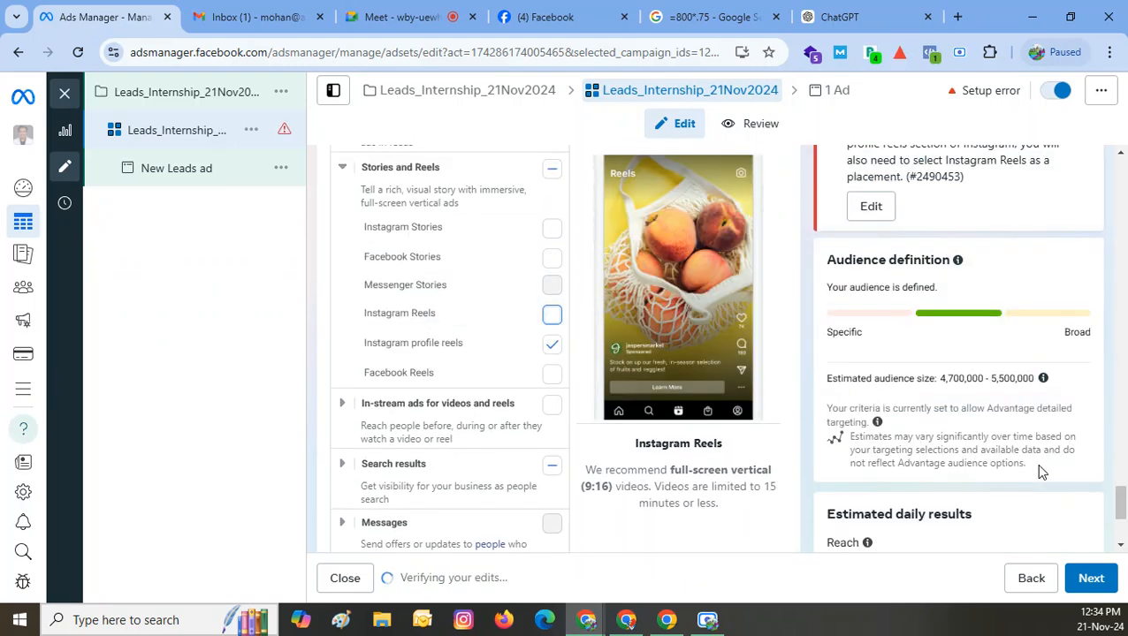
scroll(1039, 473, "down", 3)
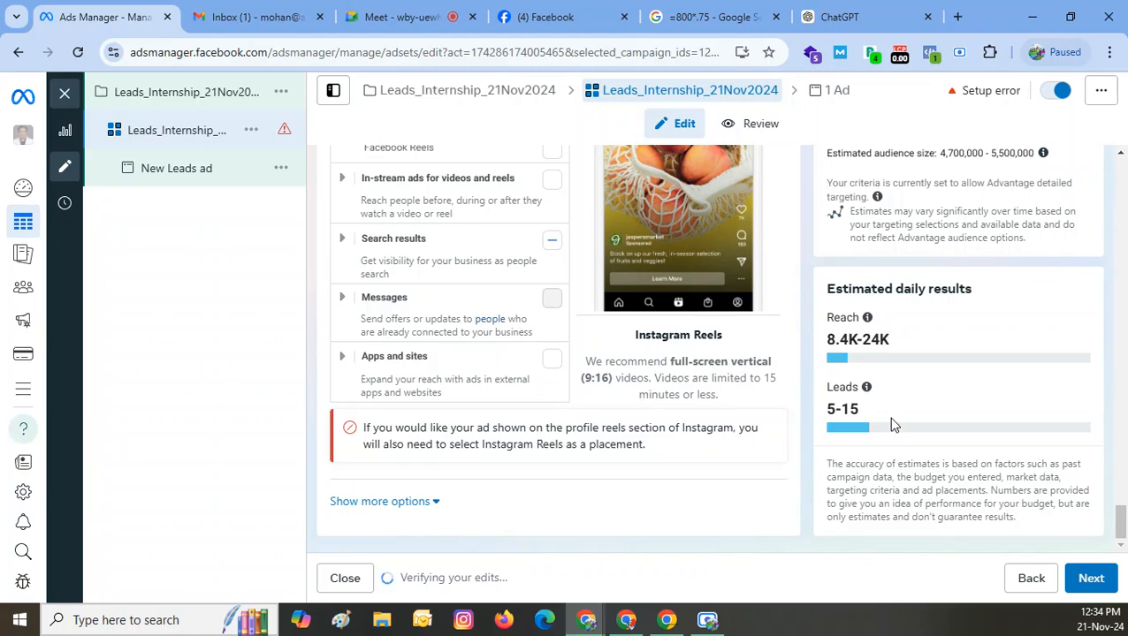
scroll(884, 372, "up", 4)
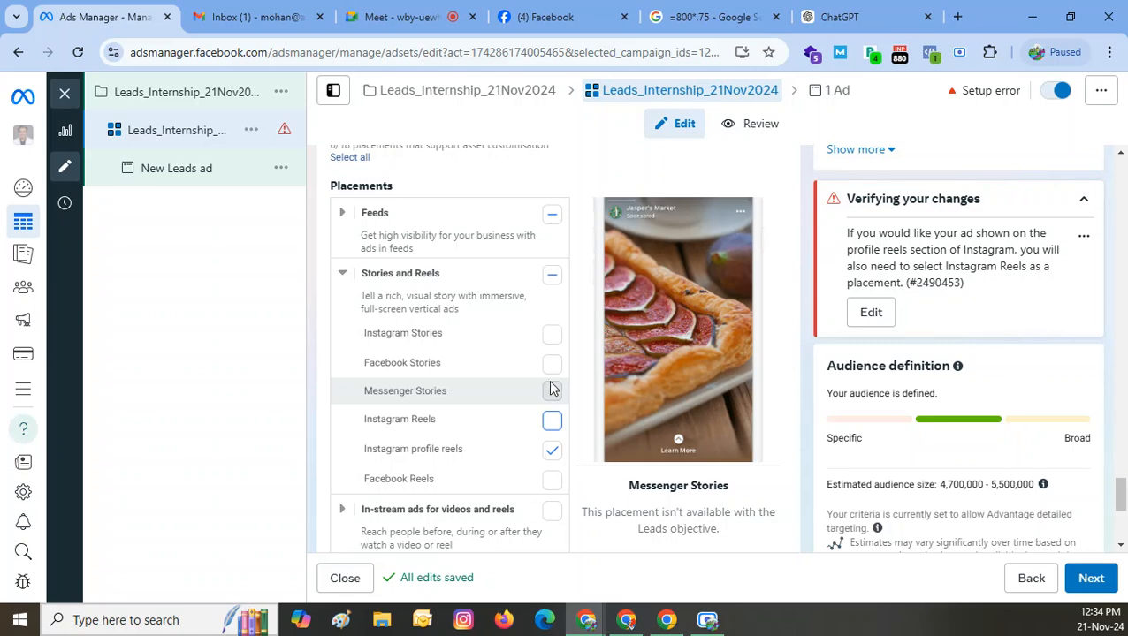
- Reselect the Instagram Stories and Instagram Reels placements and recheck the estimated daily results
left_click(553, 344)
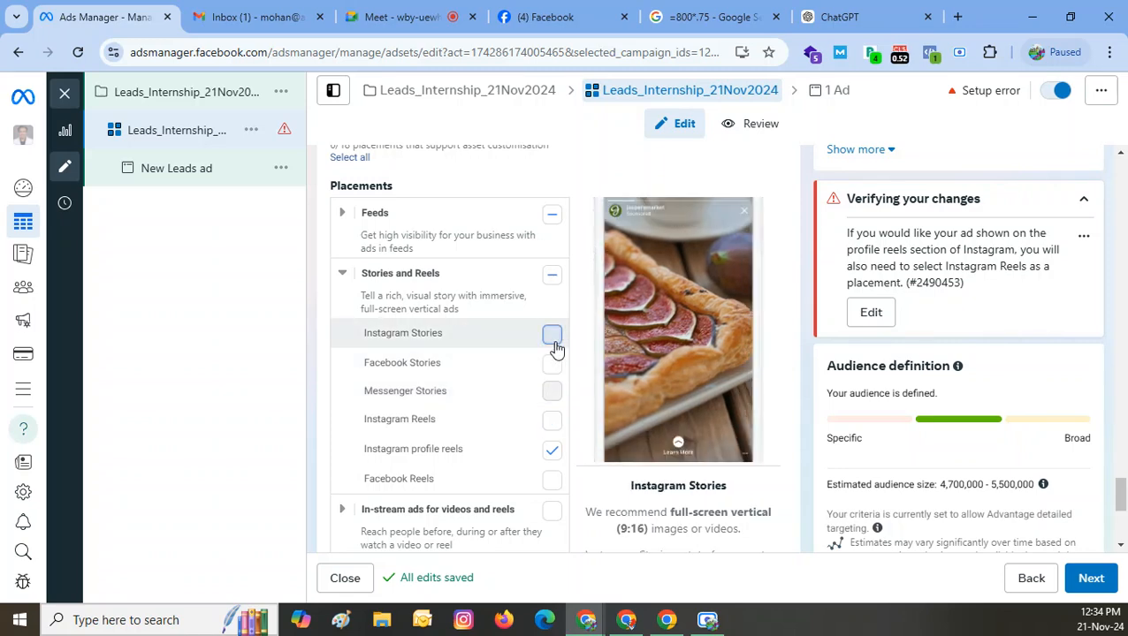
left_click(551, 420)
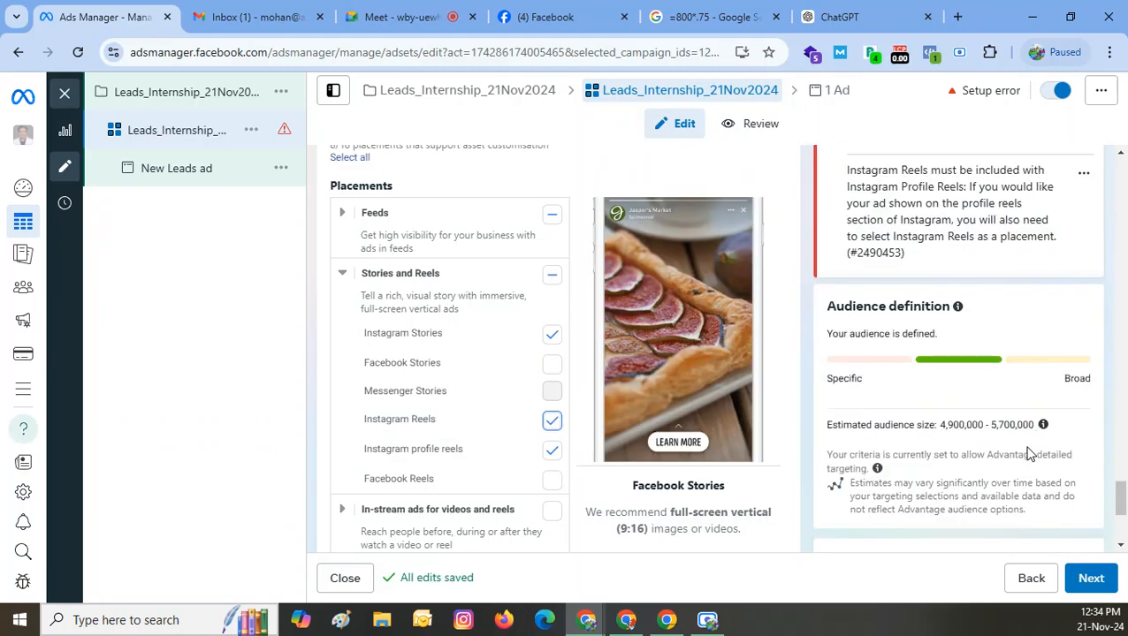
scroll(1028, 453, "down", 3)
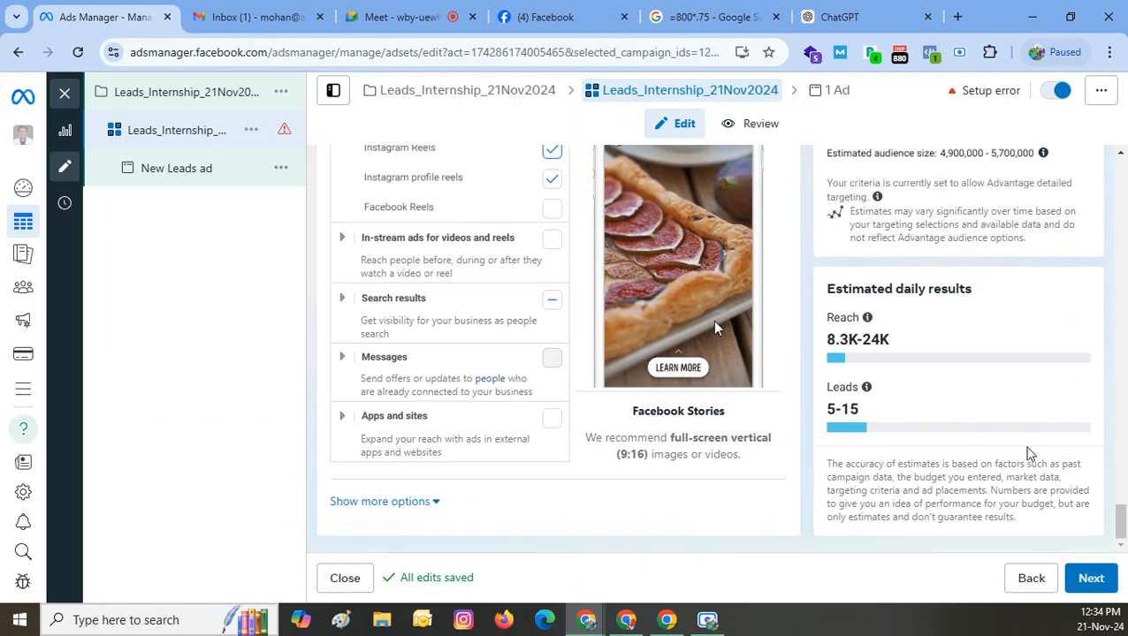
- Continue to the ad level and rename the ad as Leads_Internship_21Nov2024
left_click(1091, 579)
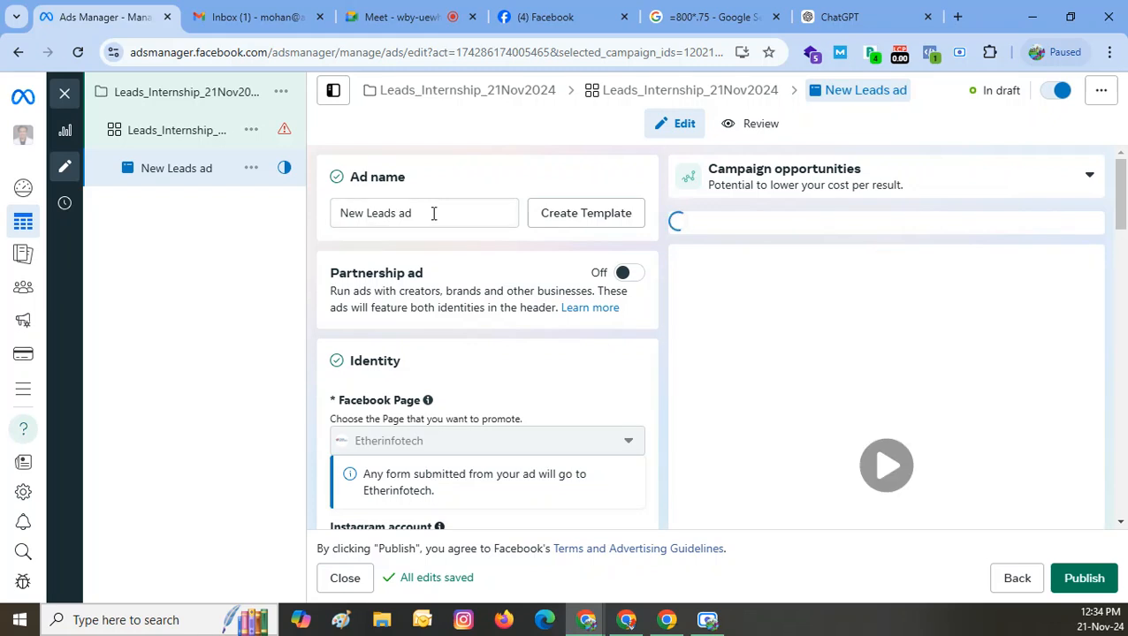
double_click(433, 215)
key("ctrl+a")
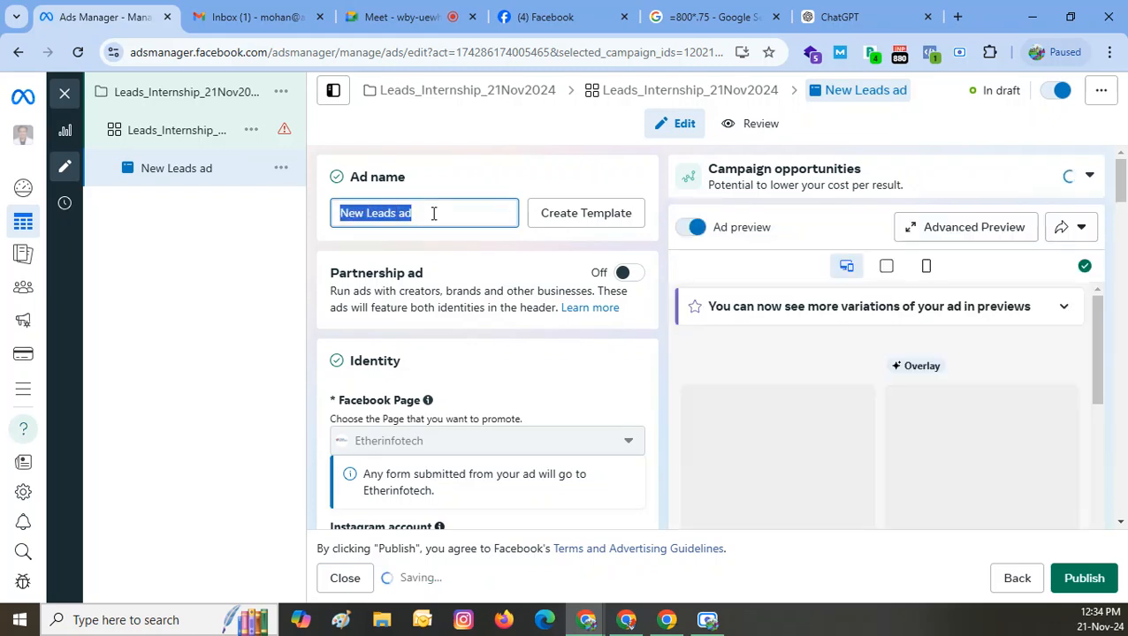
type("Leads_Internship_21Nov2024")
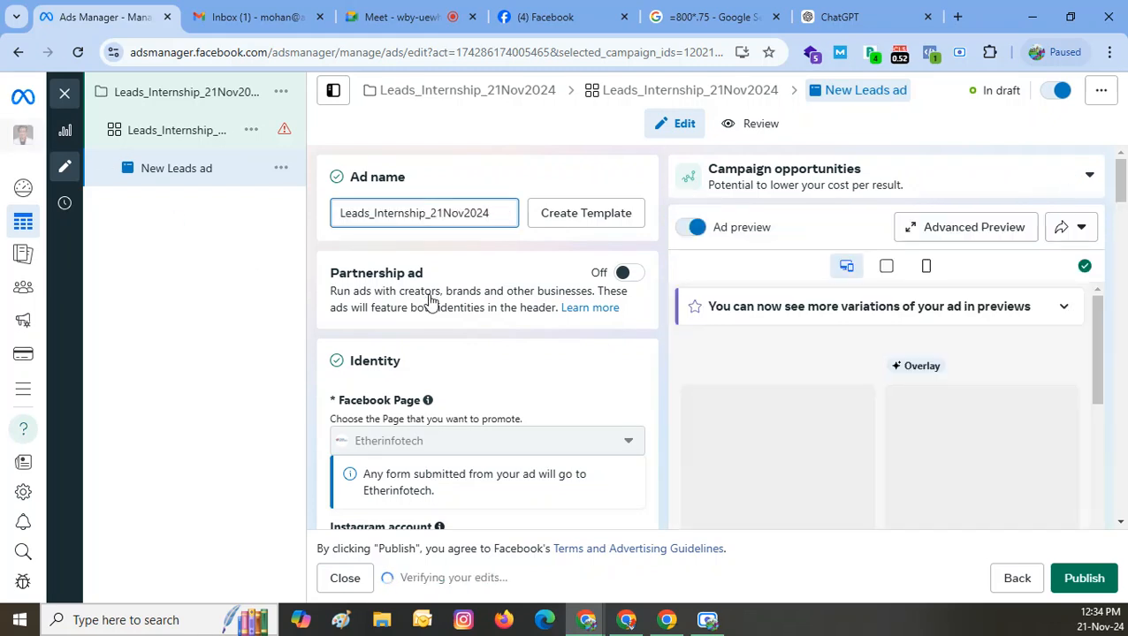
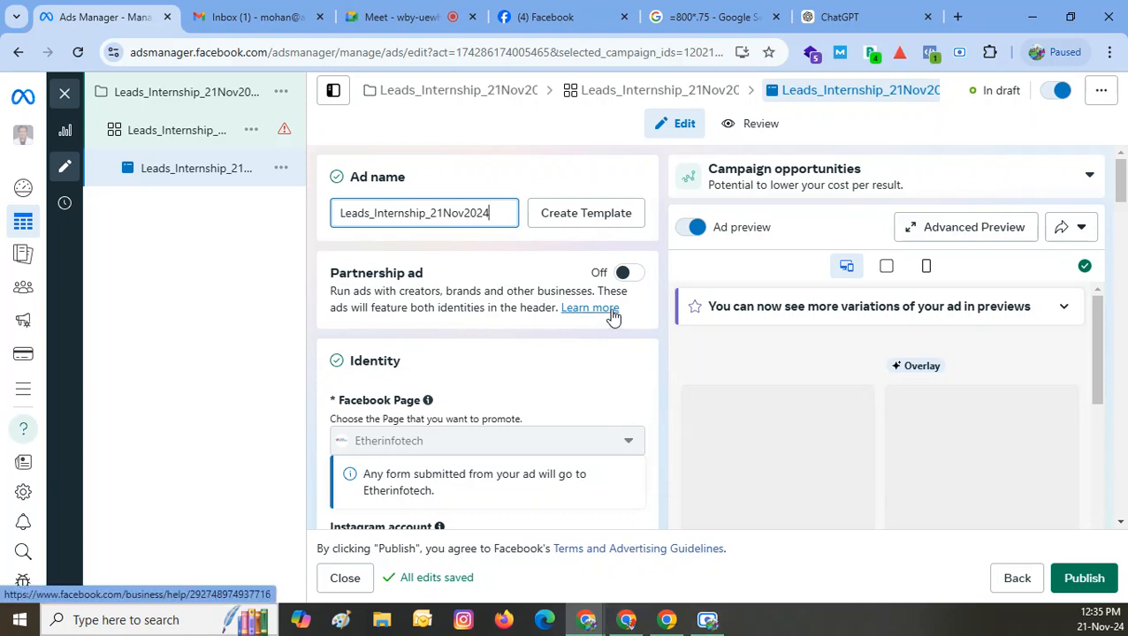
- Review the ad's Facebook Page and Instagram identity, its setup and format options, and the ad preview
scroll(531, 357, "down", 1)
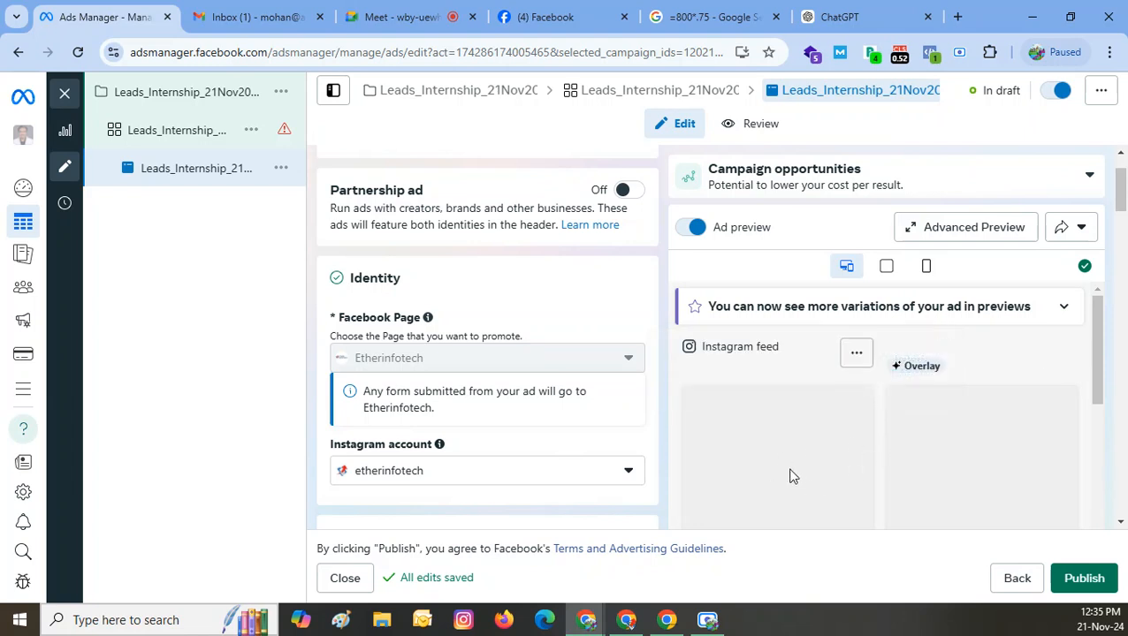
scroll(790, 474, "down", 2)
scroll(336, 477, "down", 1)
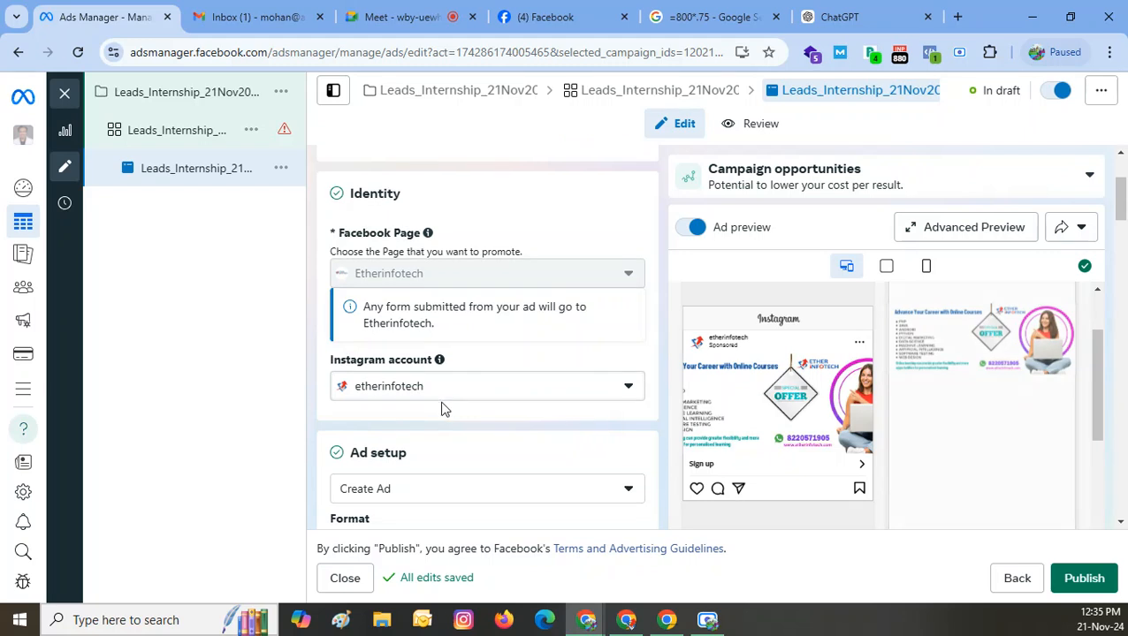
scroll(484, 442, "down", 2)
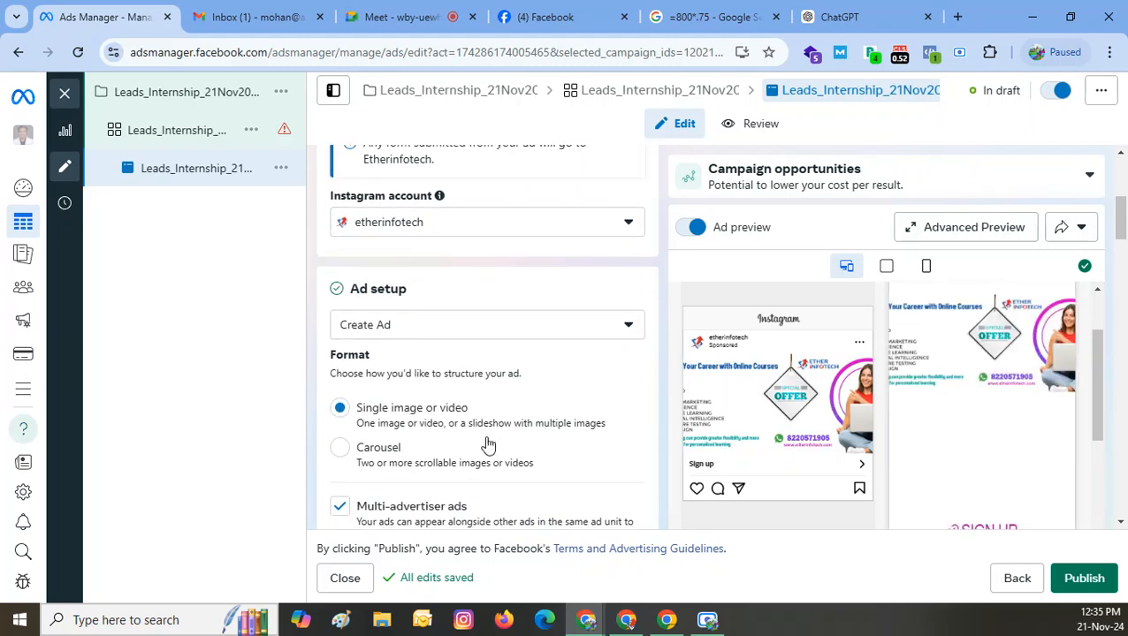
scroll(488, 431, "down", 1)
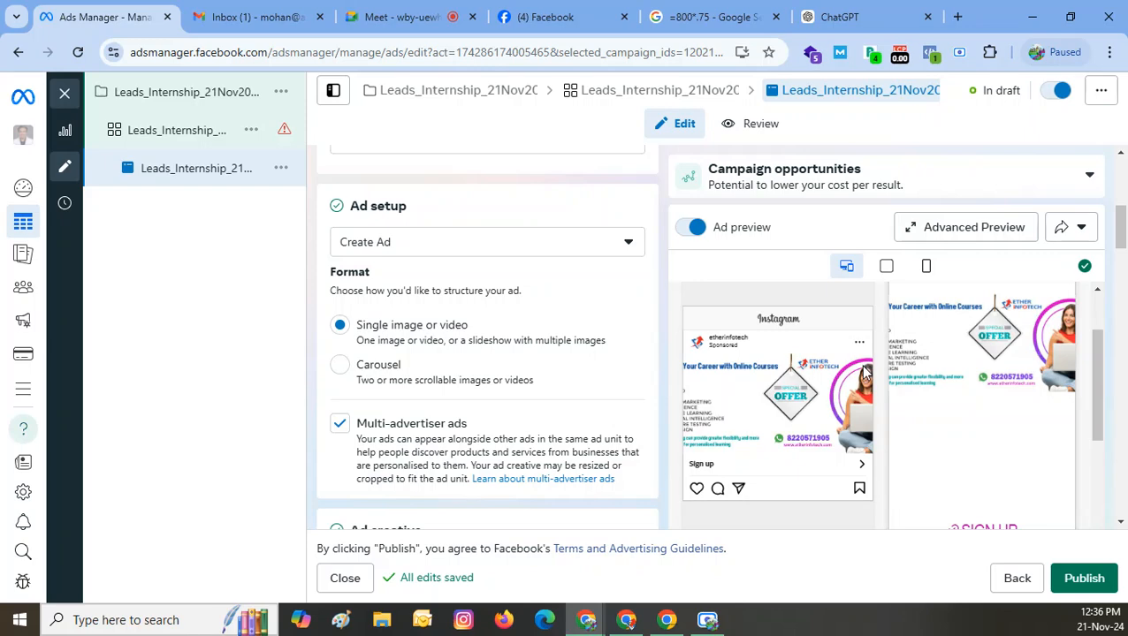
- Search Google in a new browser tab for the Facebook ad specs image size and look through the results
left_click(958, 16)
type("faceb")
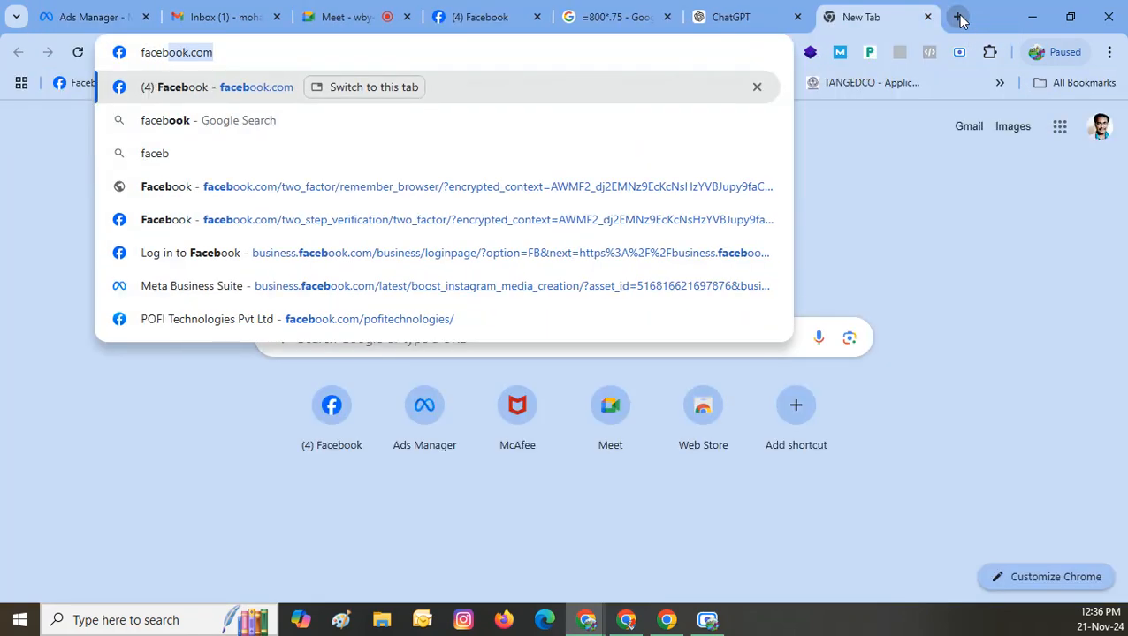
type("ook ad specs i")
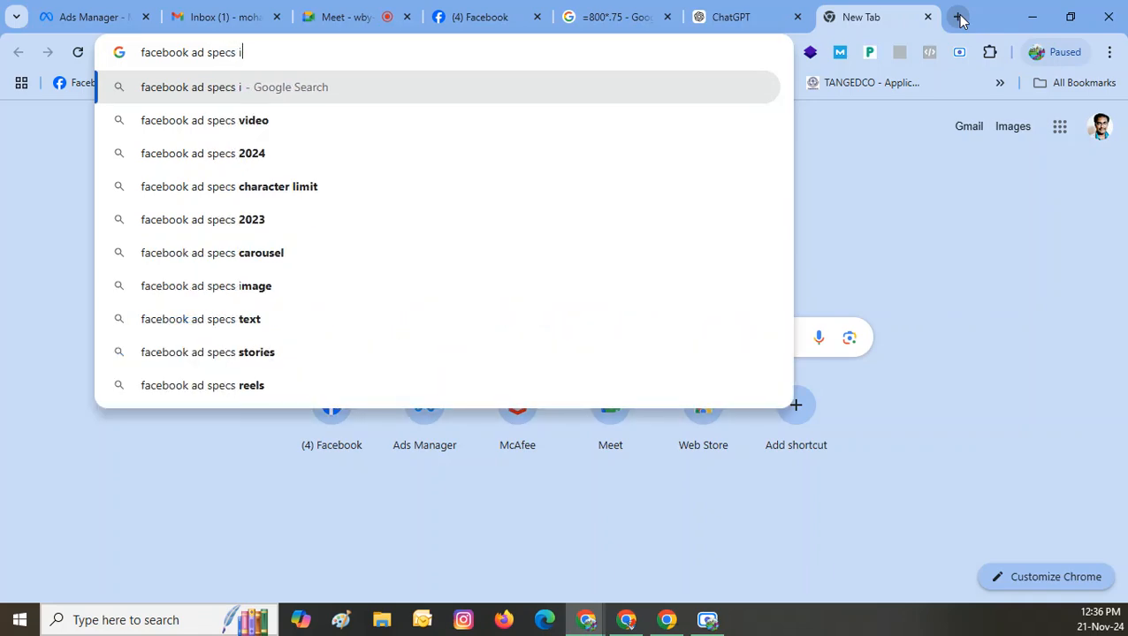
type("mage soize")
key("Return")
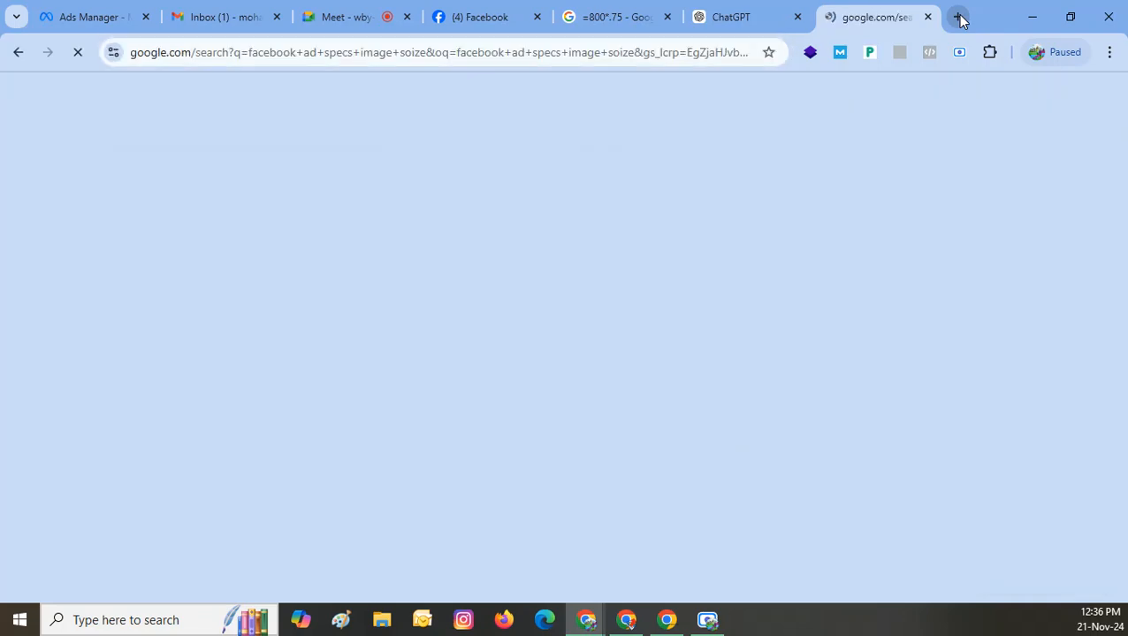
scroll(297, 370, "down", 5)
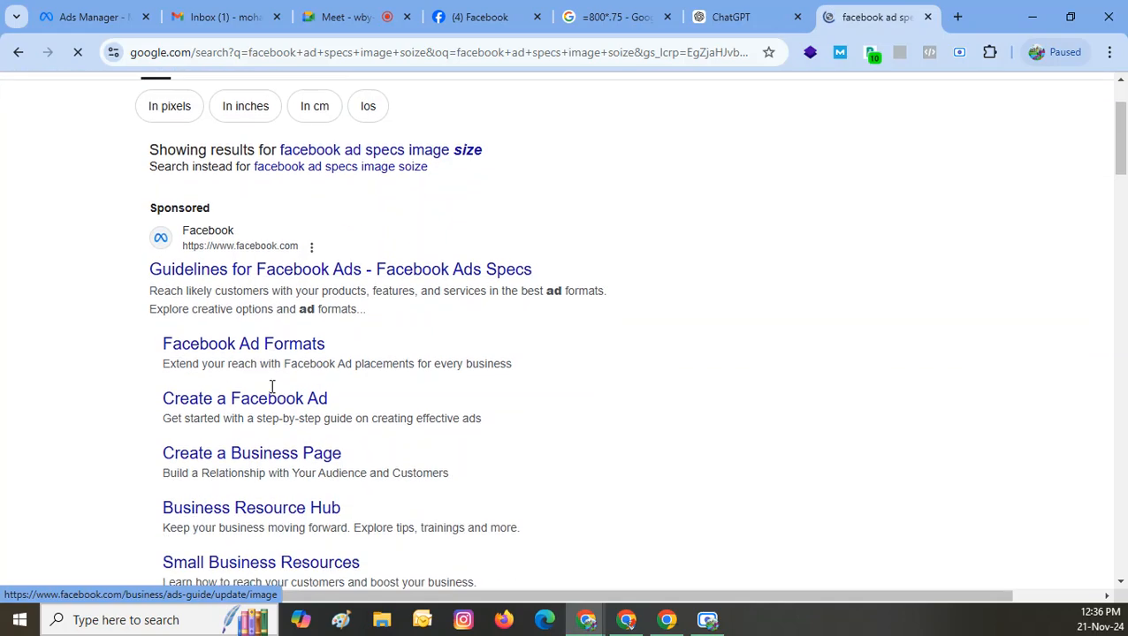
scroll(268, 441, "down", 7)
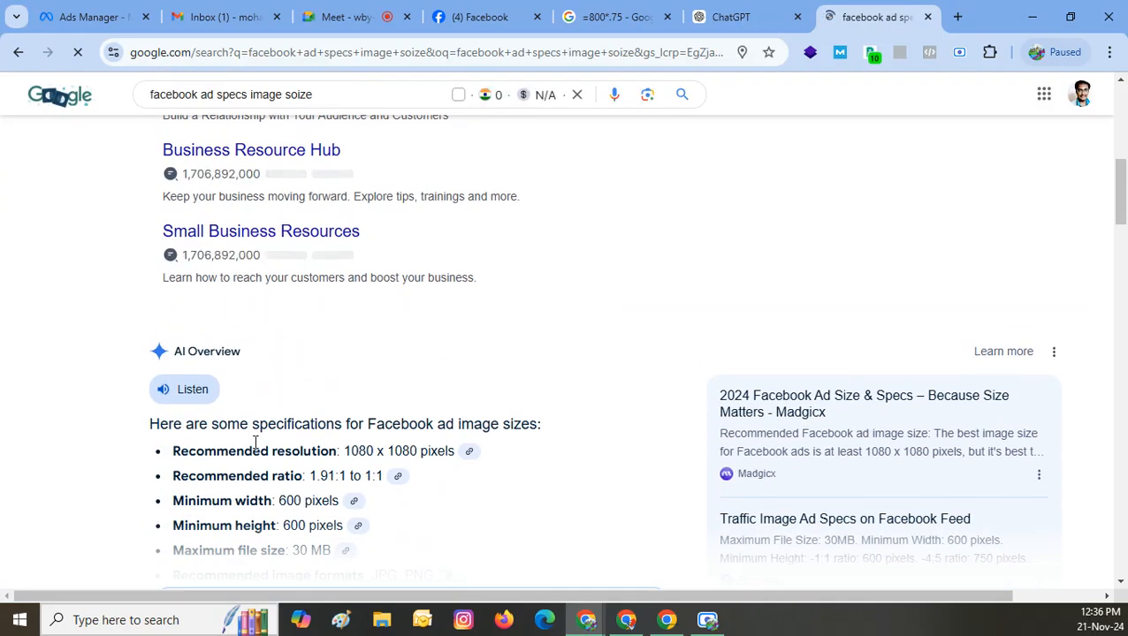
scroll(375, 436, "up", 12)
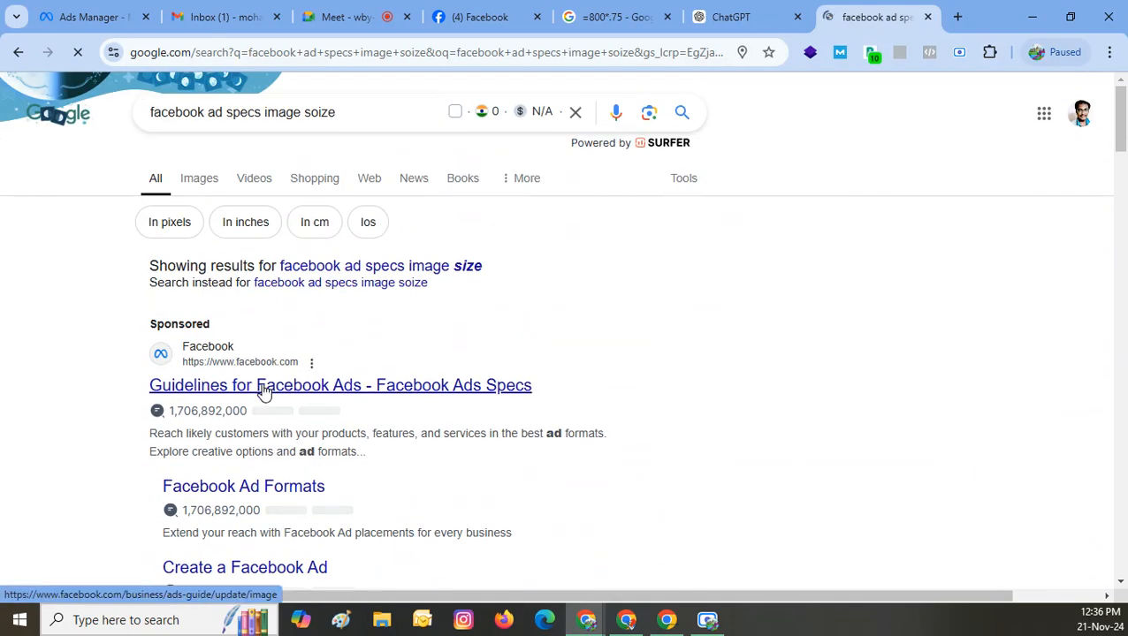
- Open the Guidelines for Facebook Ads result and examine the Facebook Feed image resolutions for the 1:1 and 4:5 ratios
left_click(262, 391)
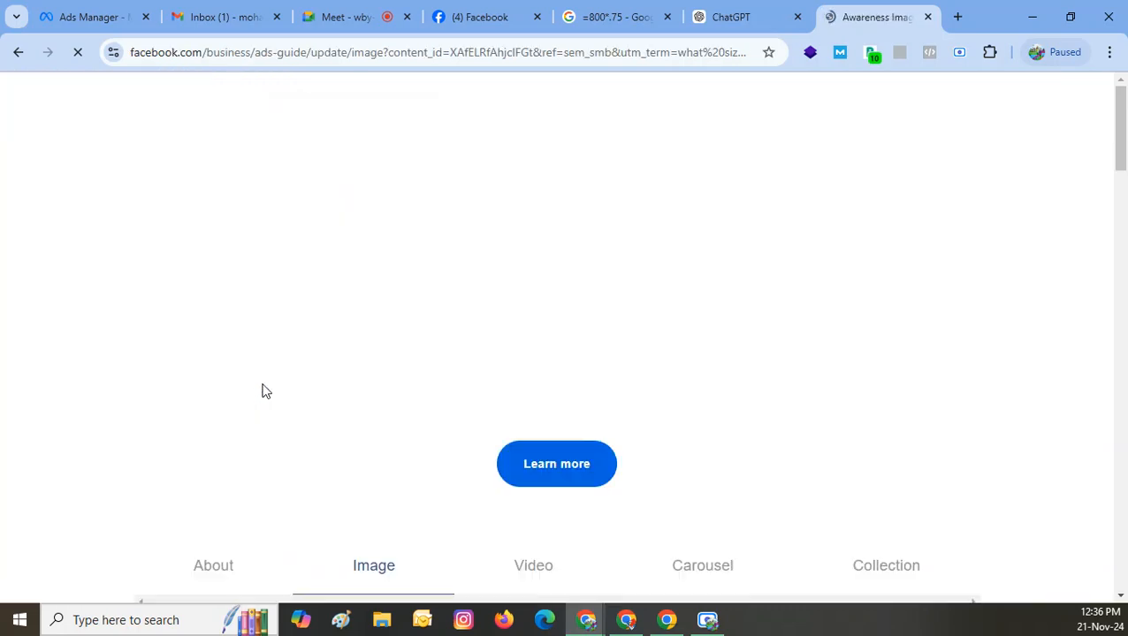
scroll(534, 395, "down", 3)
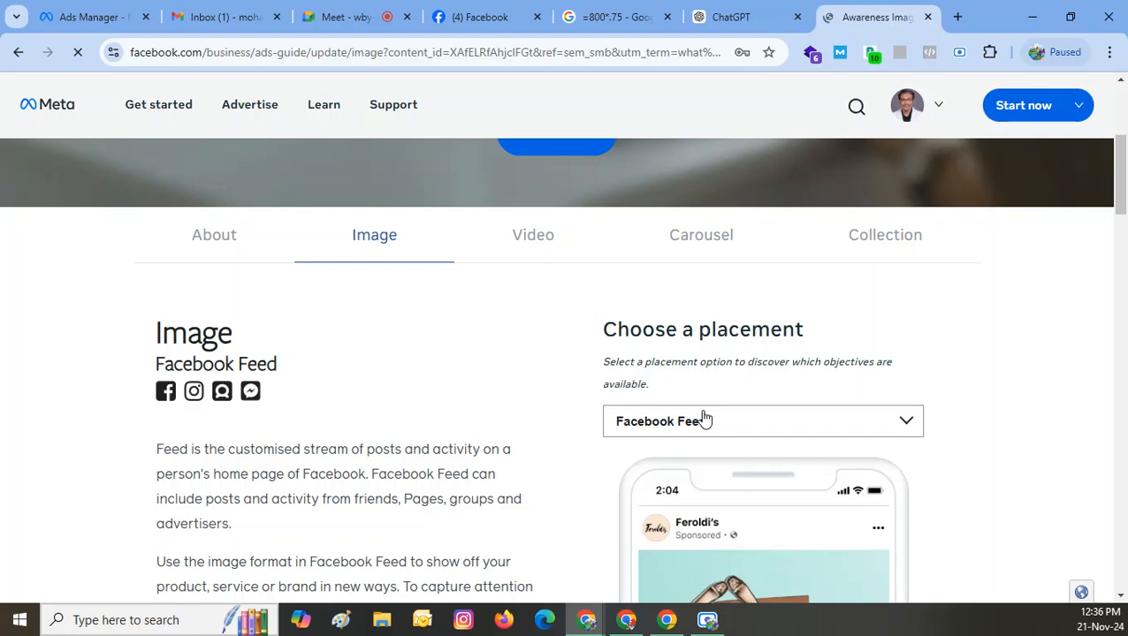
scroll(327, 545, "down", 2)
scroll(327, 545, "down", 3)
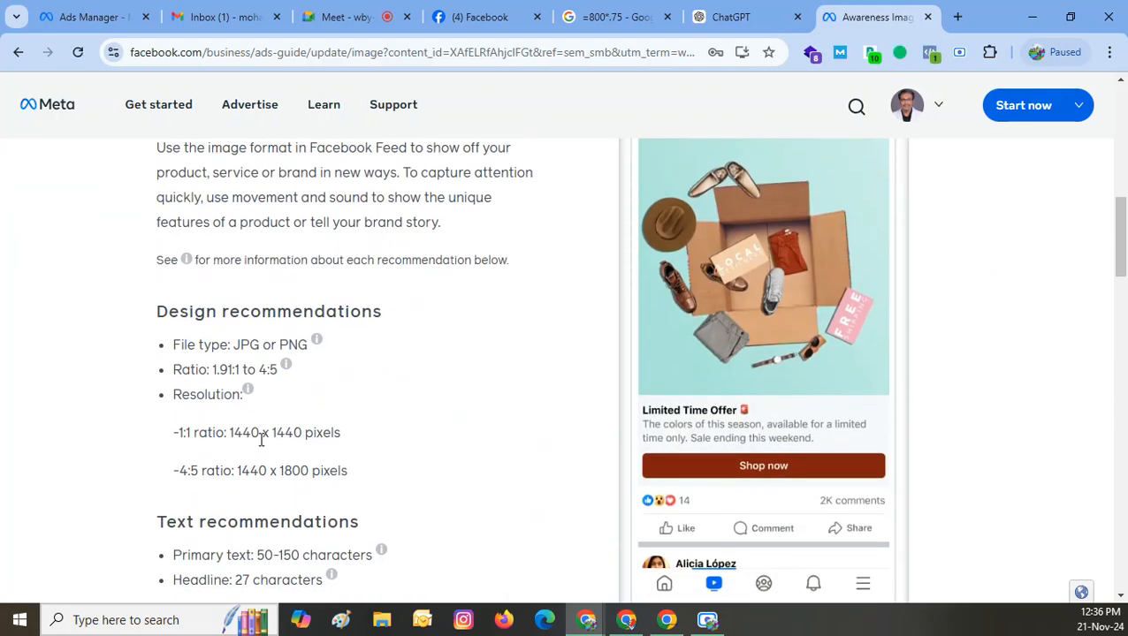
left_click_drag(229, 433, 332, 432)
left_click_drag(251, 471, 301, 471)
- Switch the ads guide's placement to Facebook stories and examine the recommended image resolution
scroll(546, 444, "up", 3)
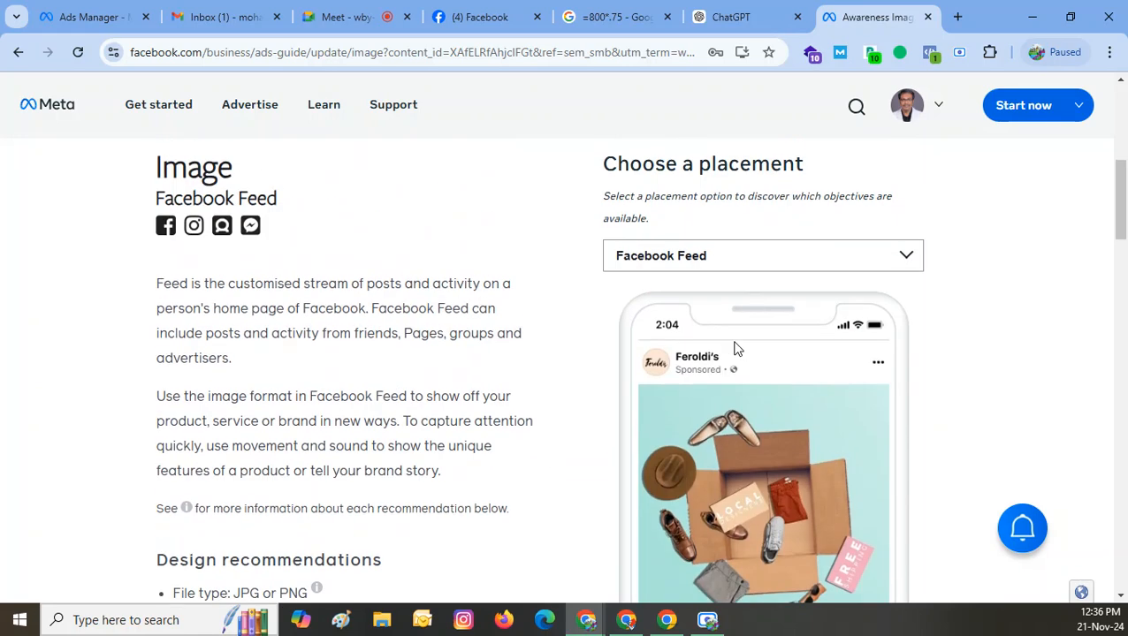
left_click(712, 267)
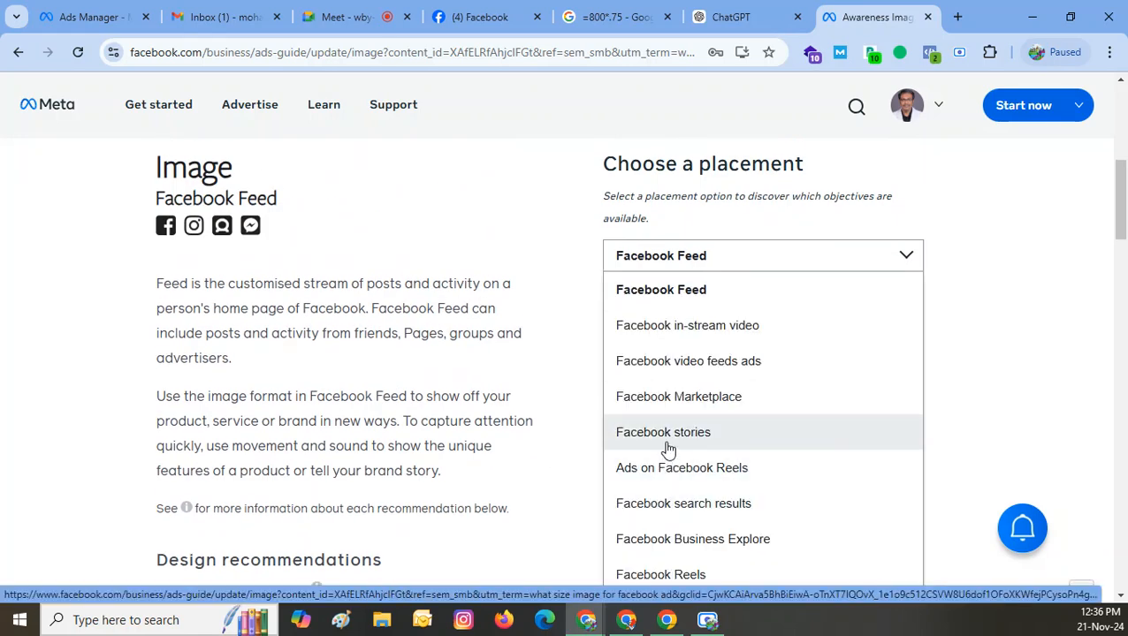
left_click(668, 442)
scroll(461, 472, "down", 1)
scroll(460, 471, "down", 2)
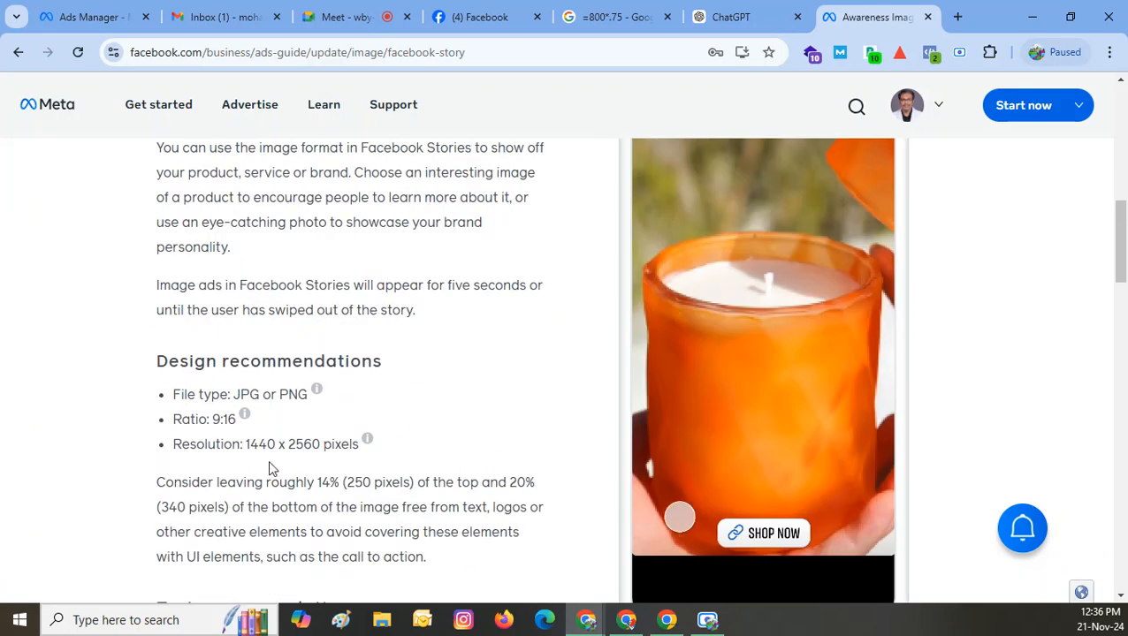
left_click_drag(251, 446, 364, 444)
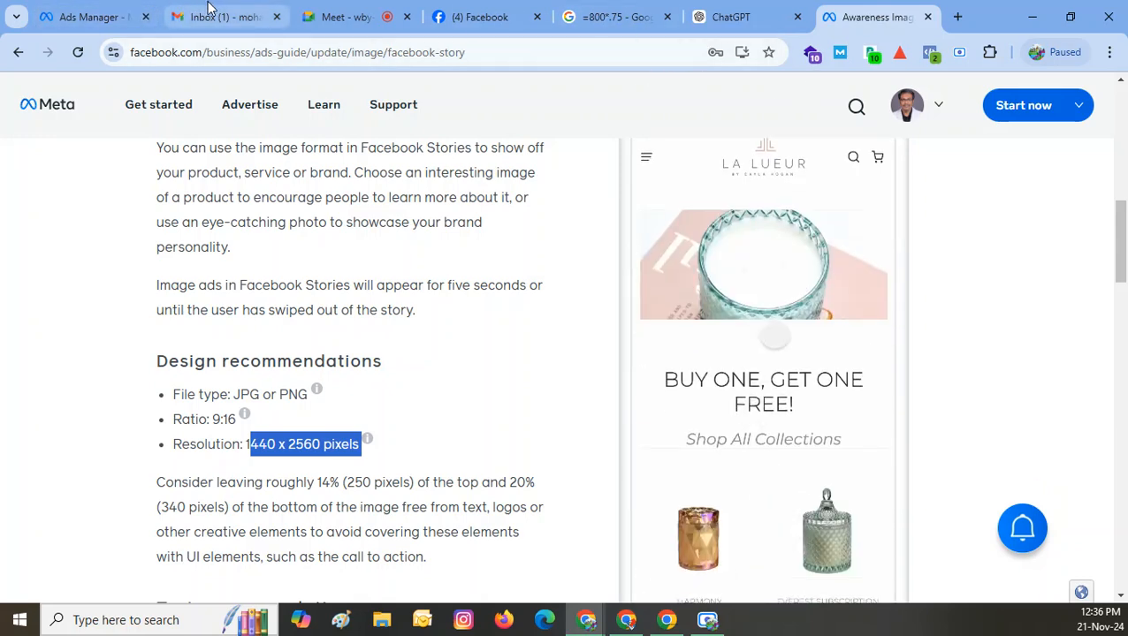
left_click(751, 17)
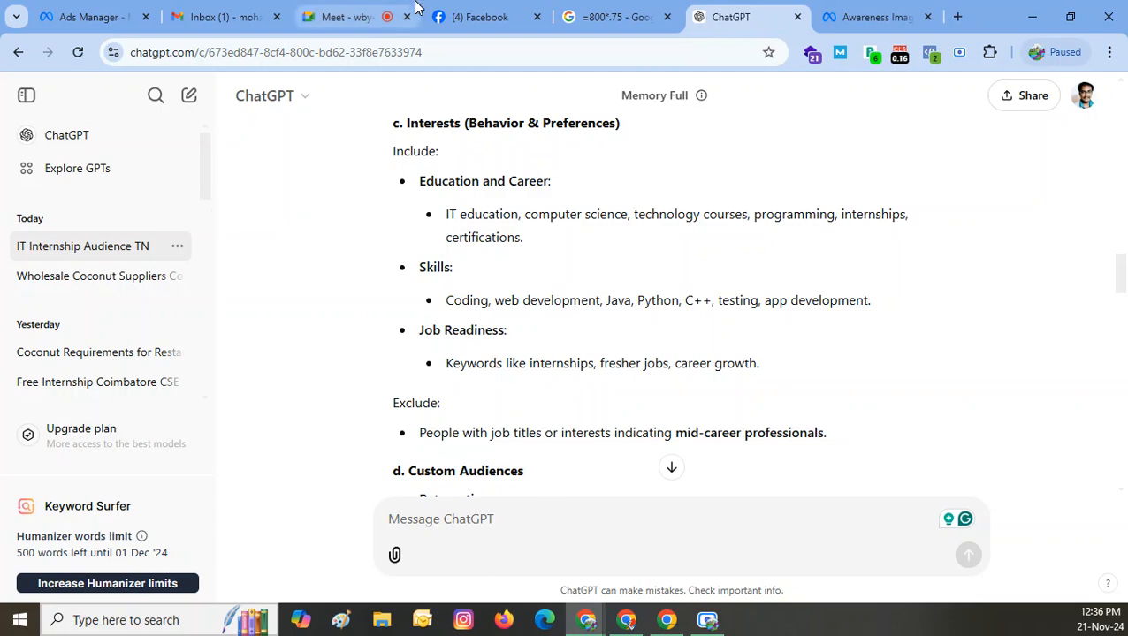
mouse_move(415, 22)
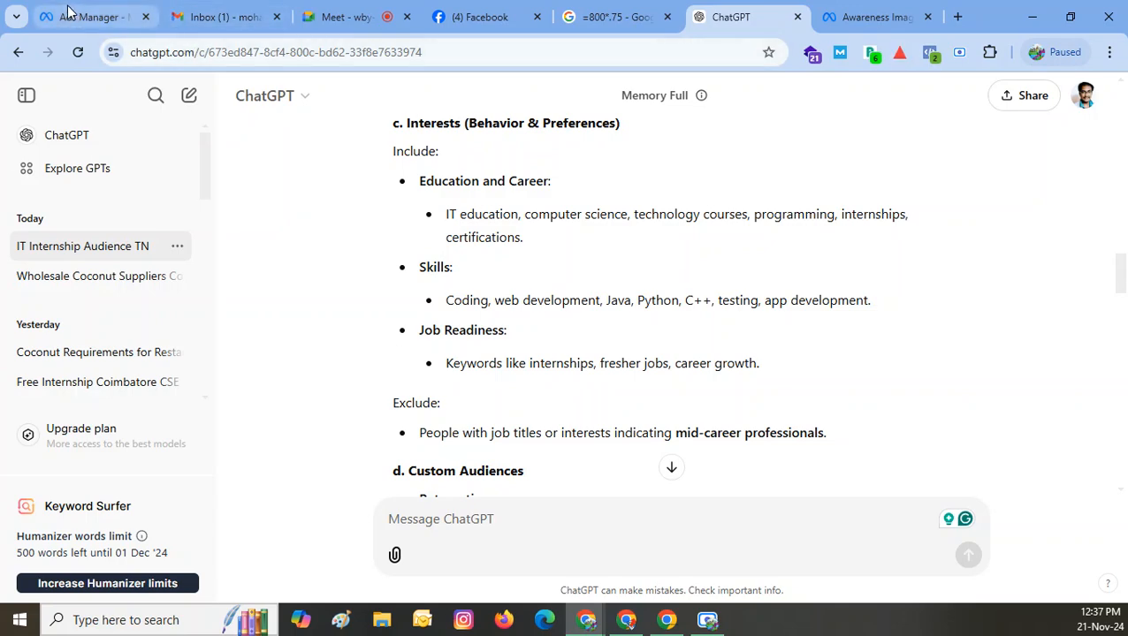
- Return to the ad in Ads Manager and remove all media from its ad creative
mouse_move(68, 12)
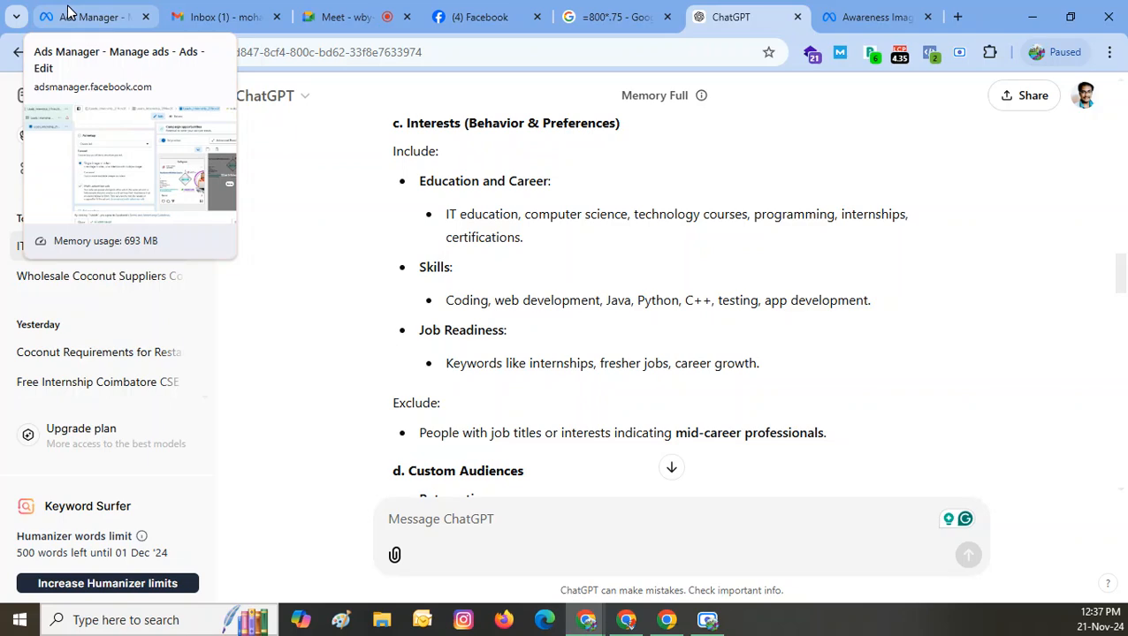
left_click(68, 12)
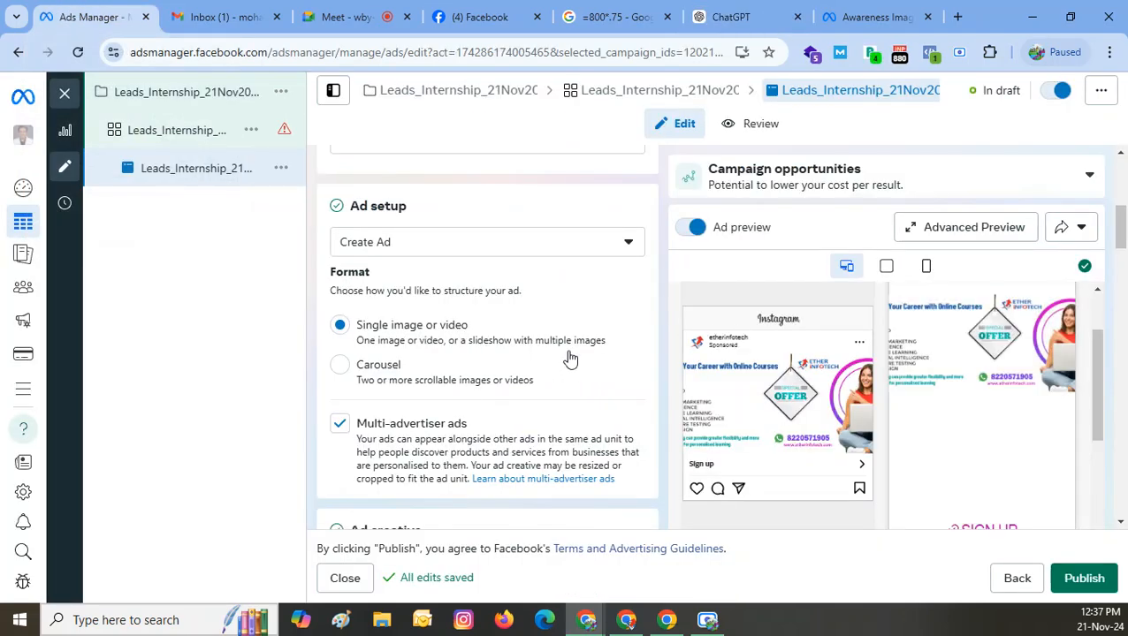
scroll(567, 346, "down", 2)
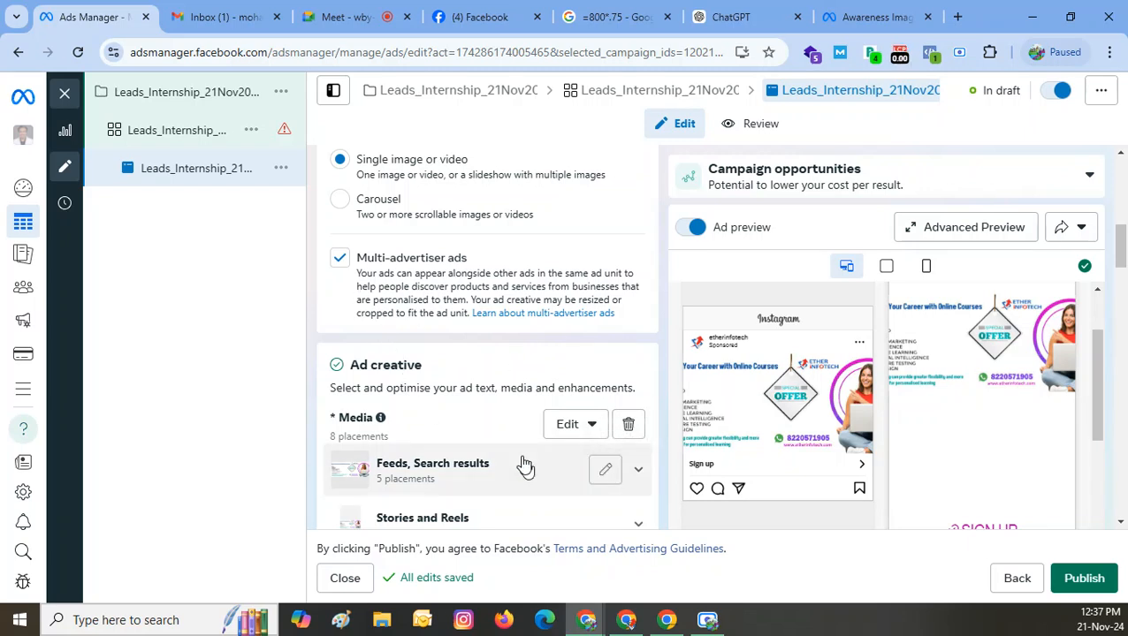
scroll(523, 464, "down", 1)
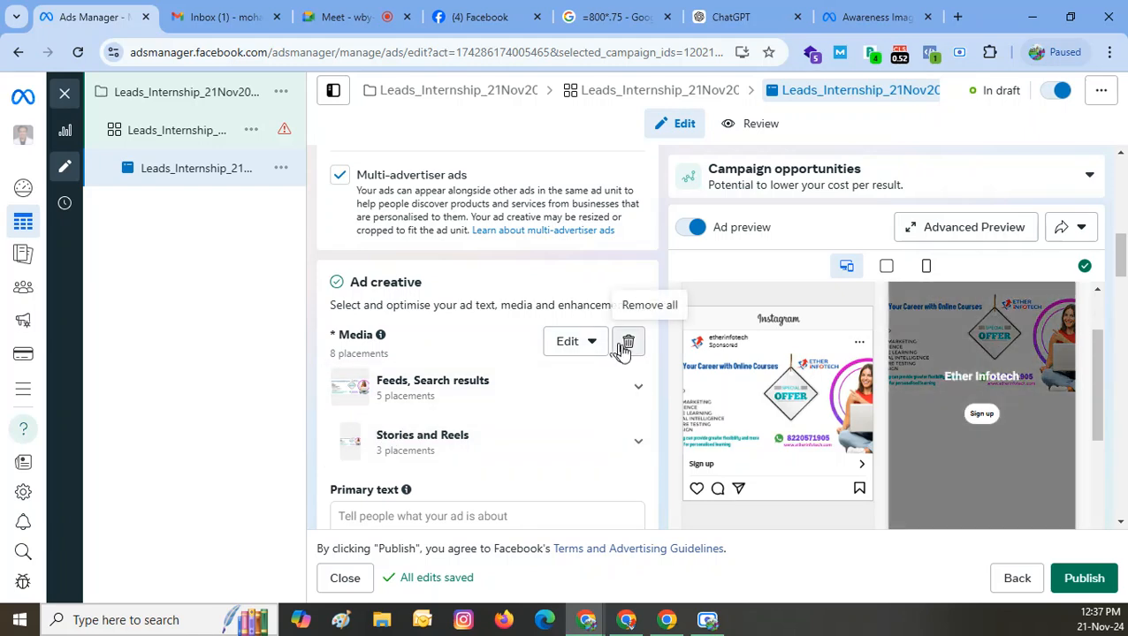
left_click(622, 348)
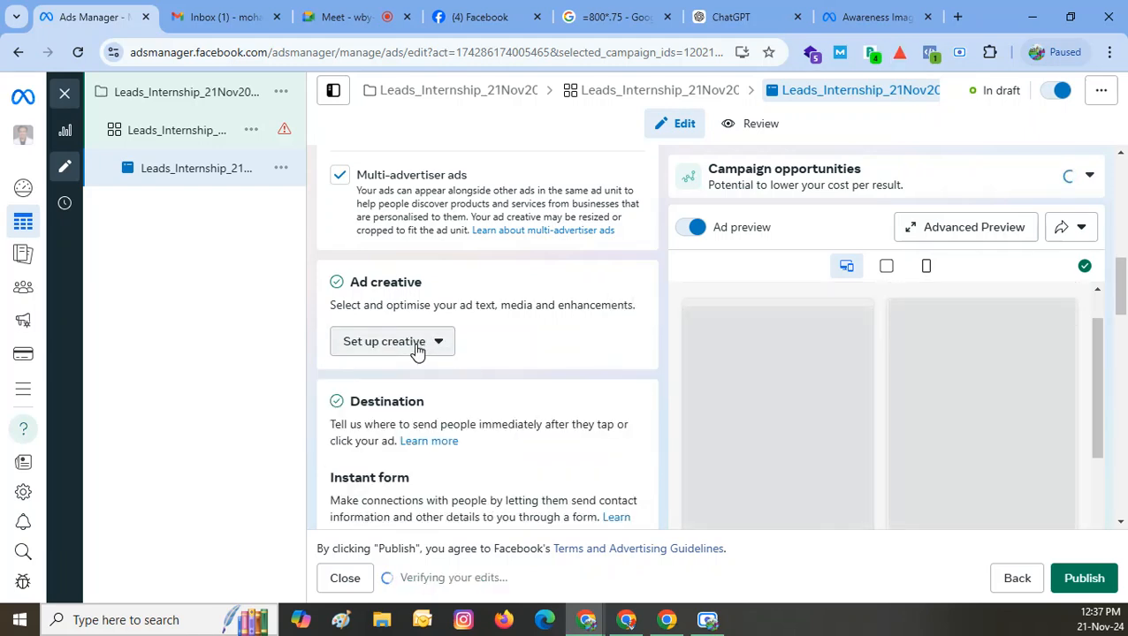
- Start setting up a new creative for the ad and begin its empty primary text
left_click(413, 350)
left_click(399, 383)
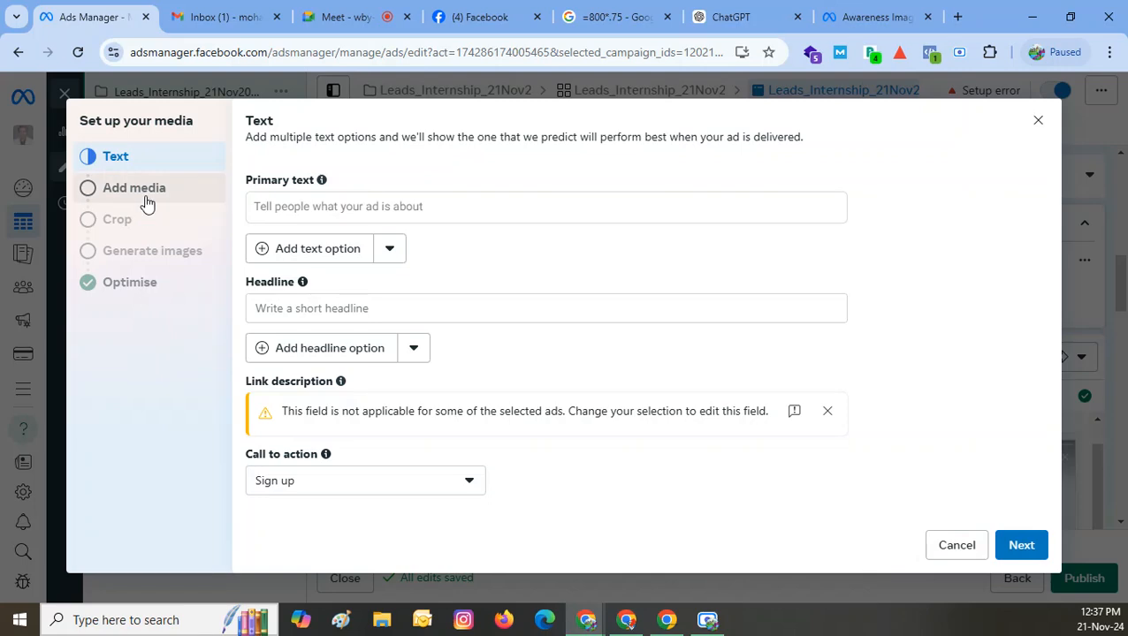
left_click(359, 207)
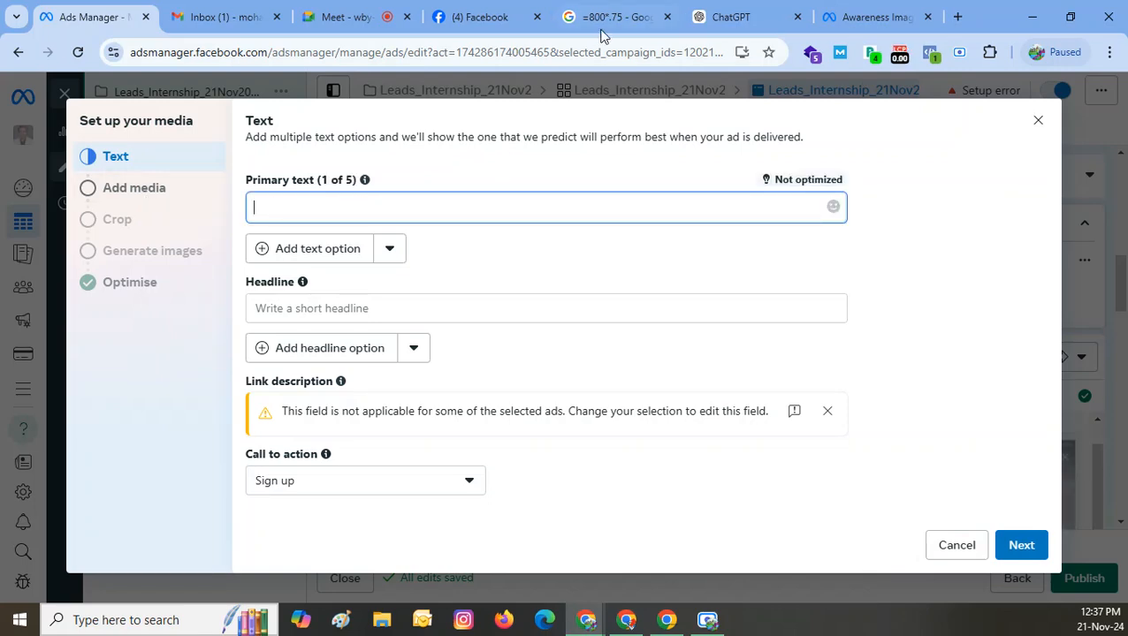
- Switch to ChatGPT and send the prompt "Please provide me primary text for meta ads for internship of above audience"
left_click(734, 16)
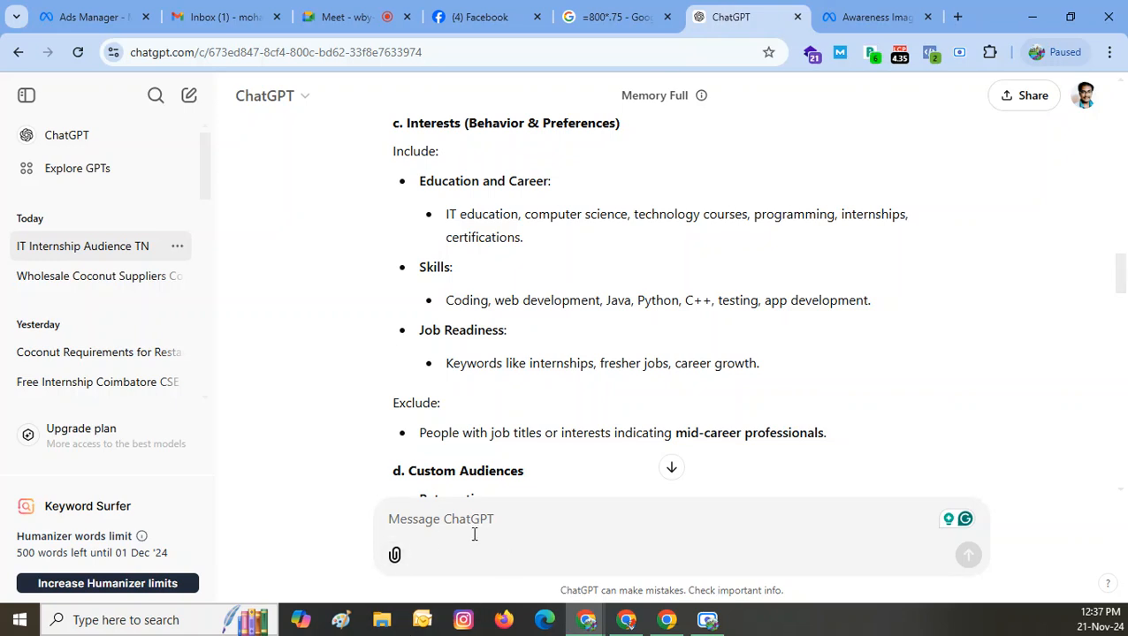
type("Ple")
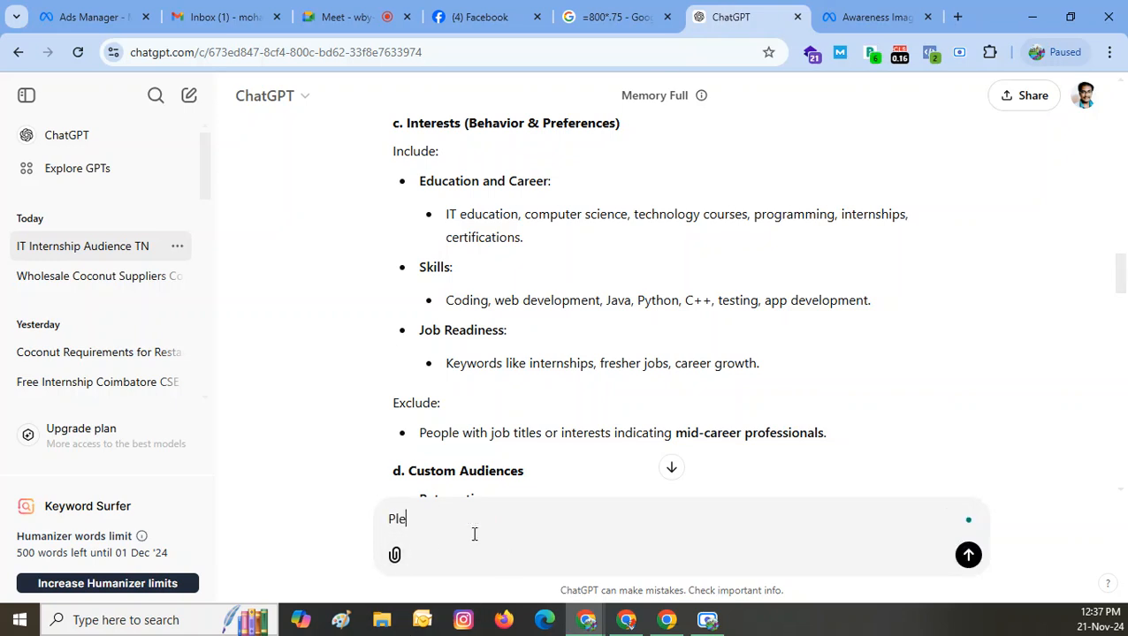
type("ase")
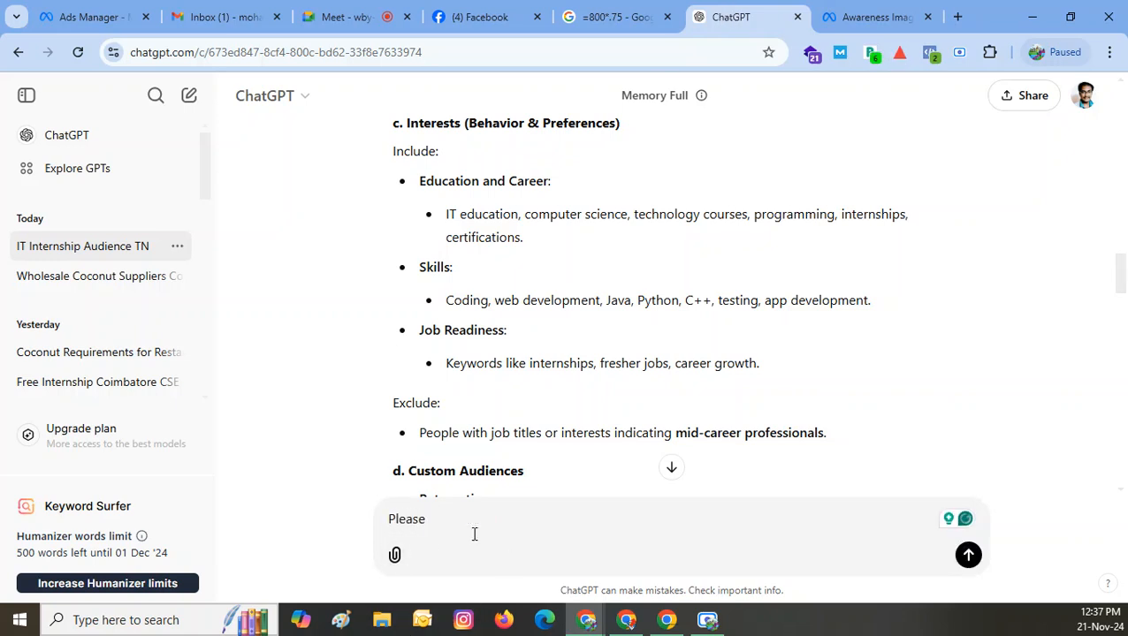
type(" provide me p")
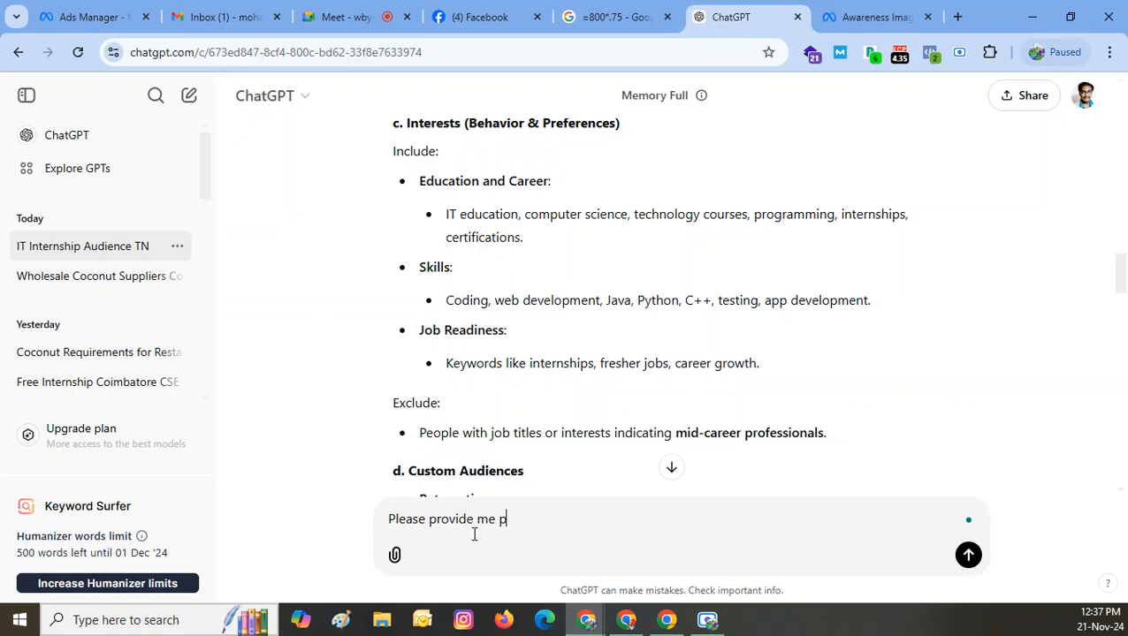
type("rimary text for meta ads for internshi")
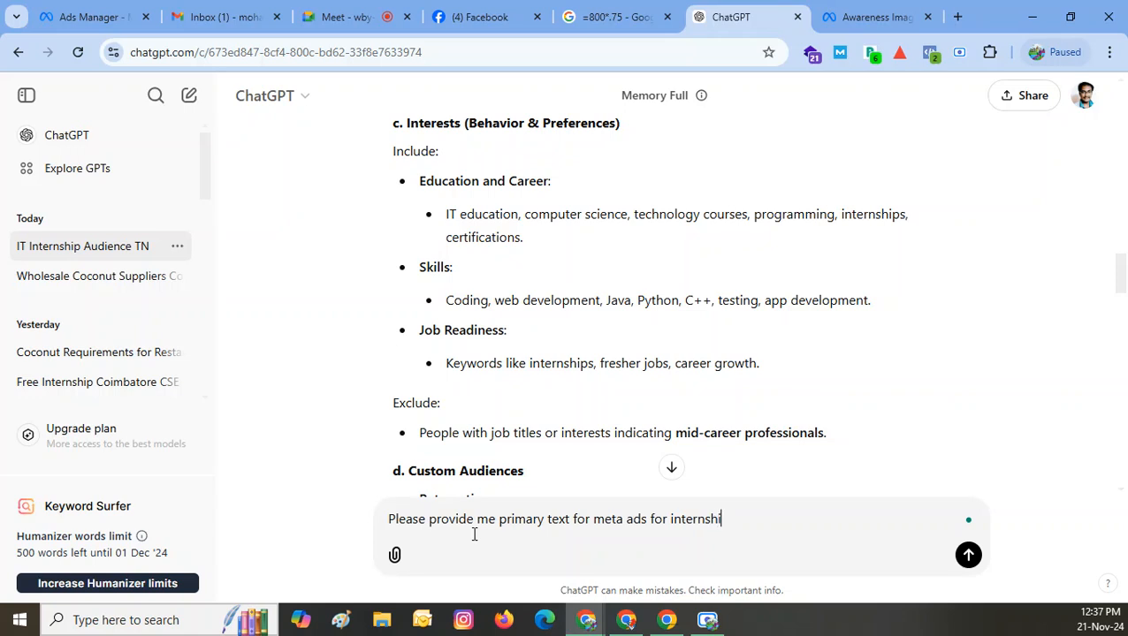
type("p of above audience")
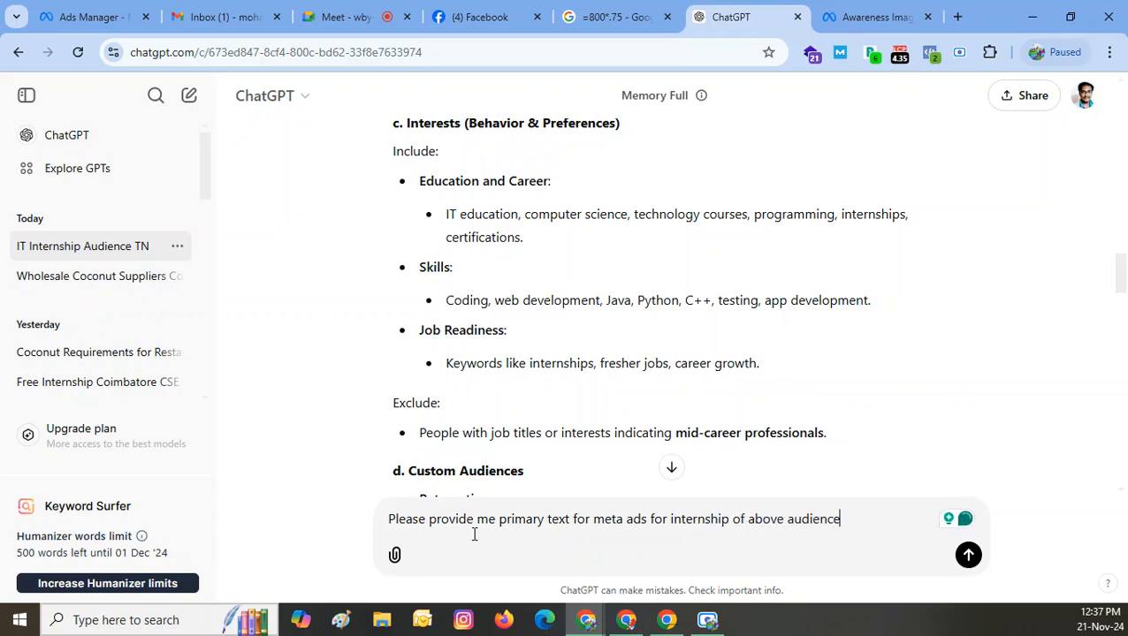
key("Return")
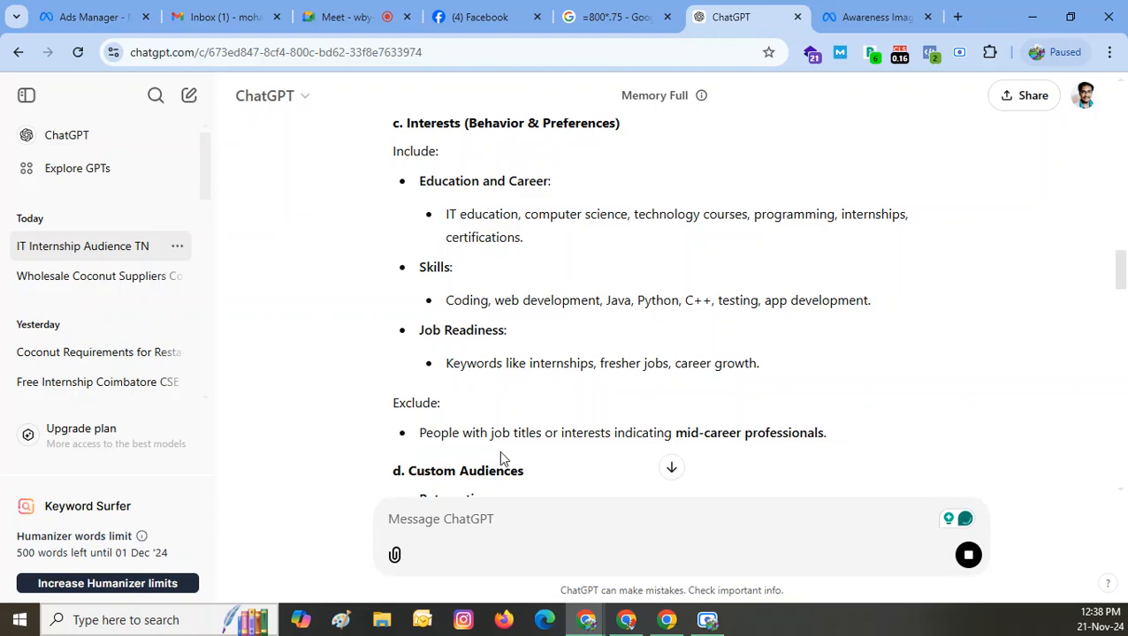
- Read through the primary text options in ChatGPT's reply down to the ad tip at its end
scroll(499, 450, "down", 15)
scroll(501, 453, "down", 5)
scroll(502, 453, "down", 10)
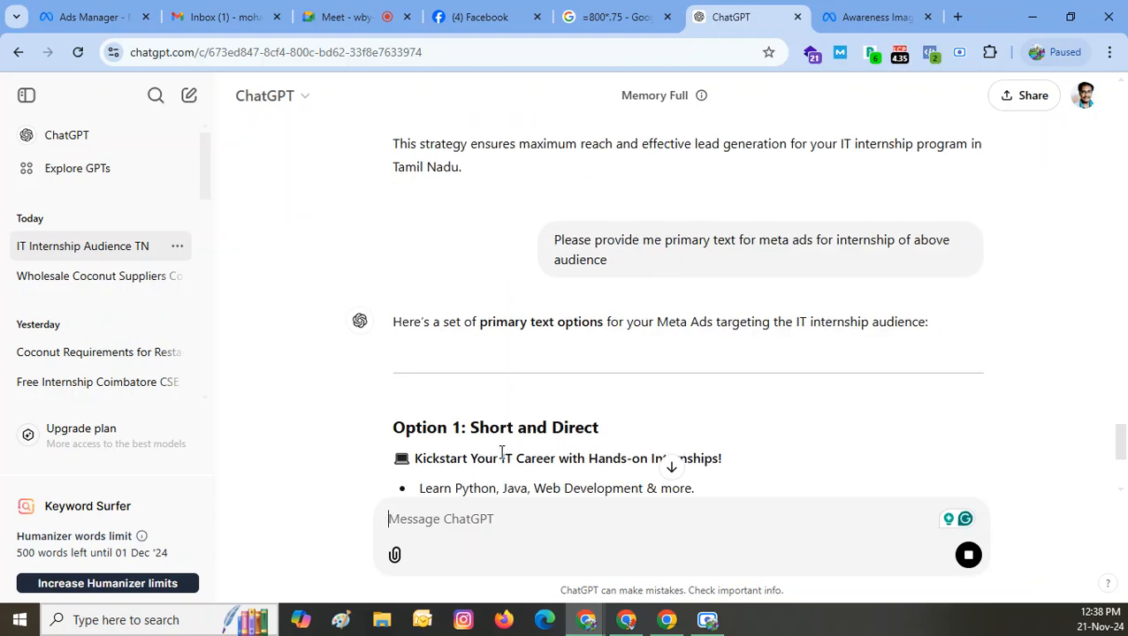
scroll(501, 452, "down", 3)
scroll(504, 456, "down", 1)
scroll(501, 456, "down", 2)
scroll(501, 456, "down", 1)
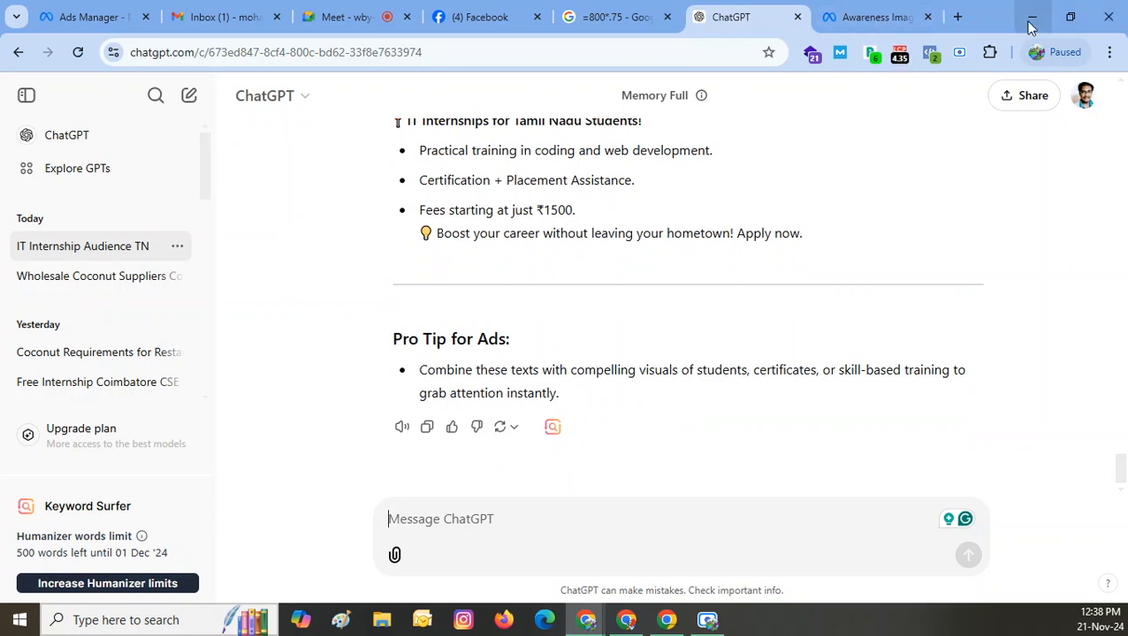
- Enter the query "problem agitate solution" in a new browser tab to view the search suggestions
left_click(958, 17)
type("pro")
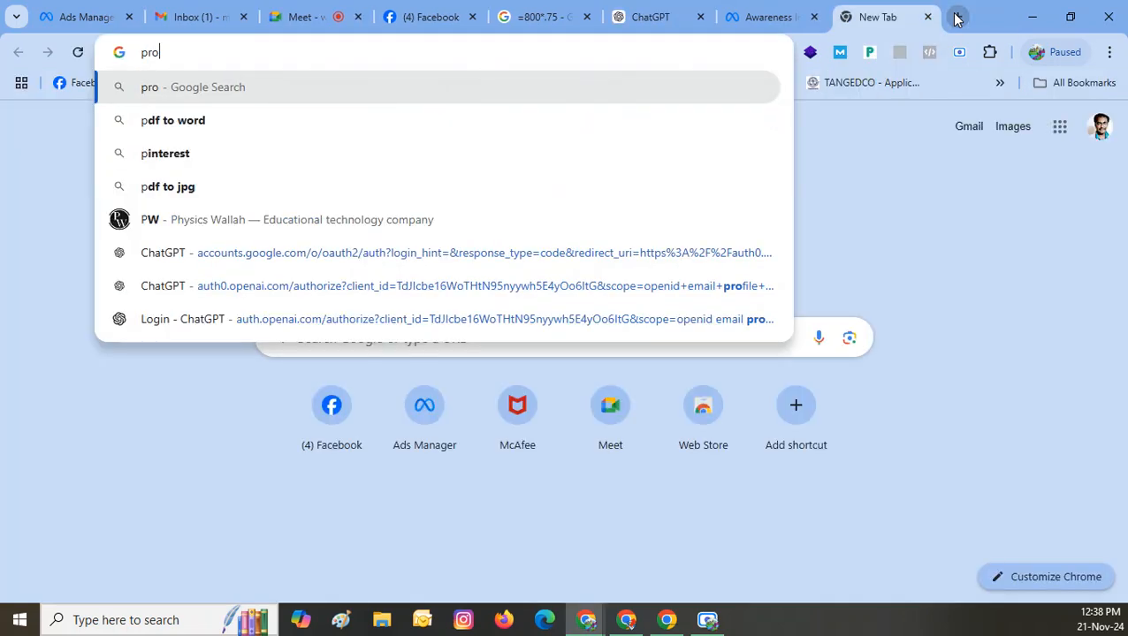
type("blem agit")
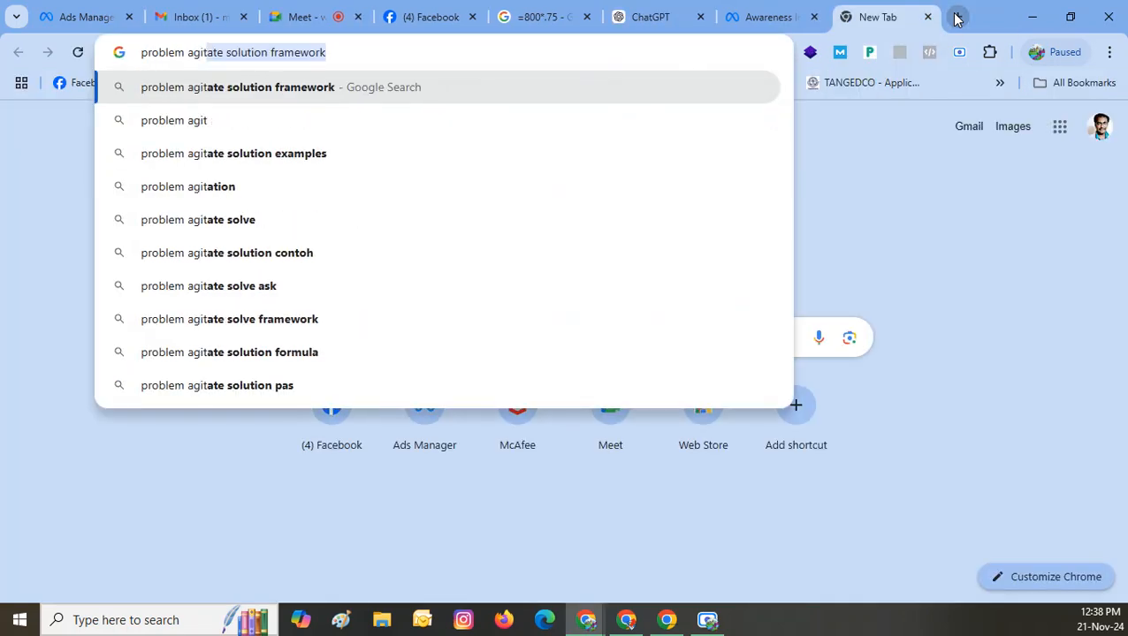
type("ate solution")
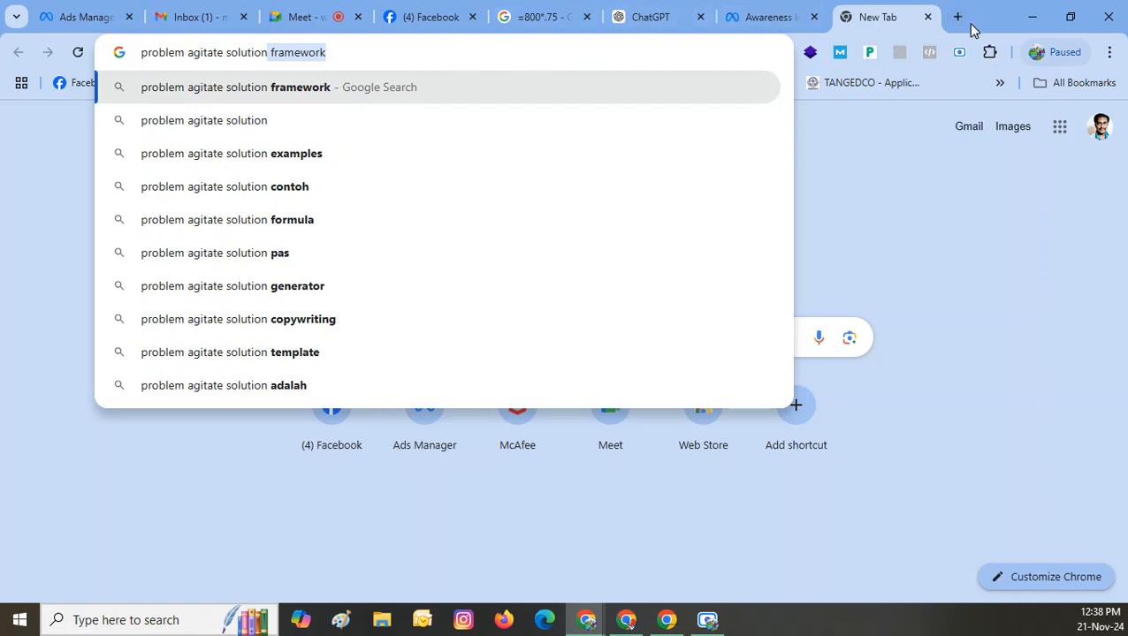
- Search Google for "aida framework" in another new tab and expand the answer to "What is the AIDA model framework?"
left_click(957, 16)
type("AIDA")
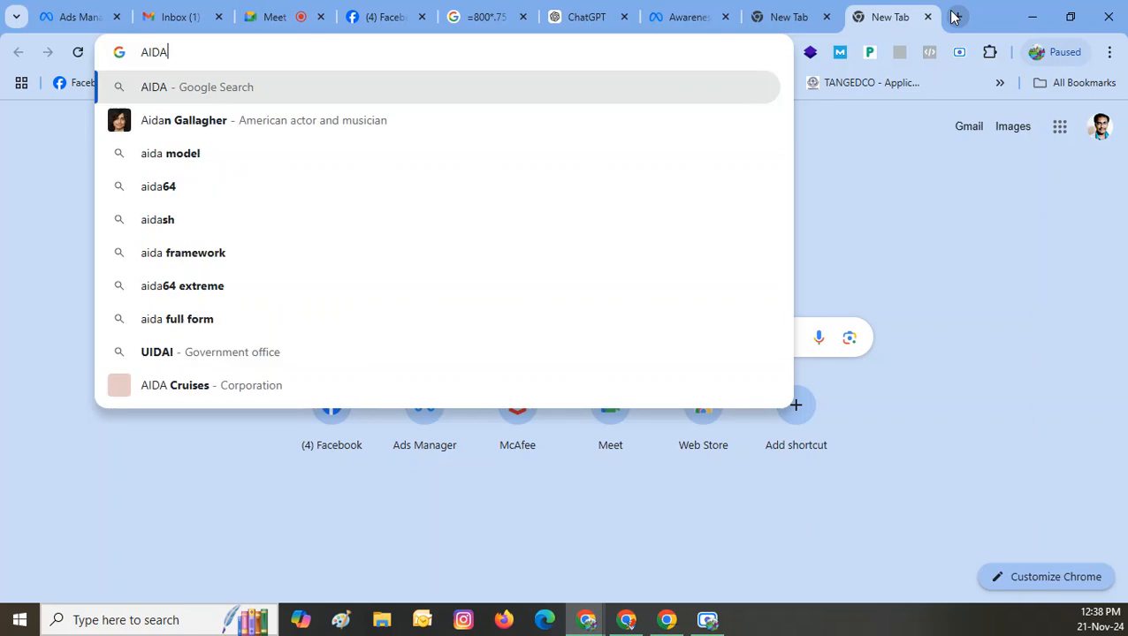
type(" fra")
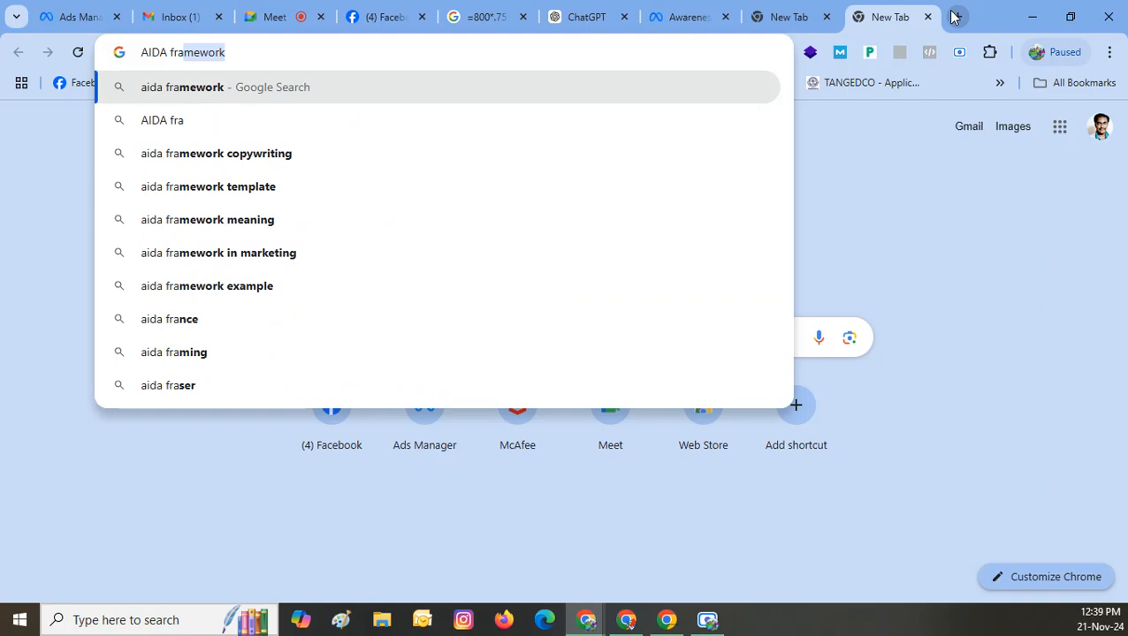
key("Return")
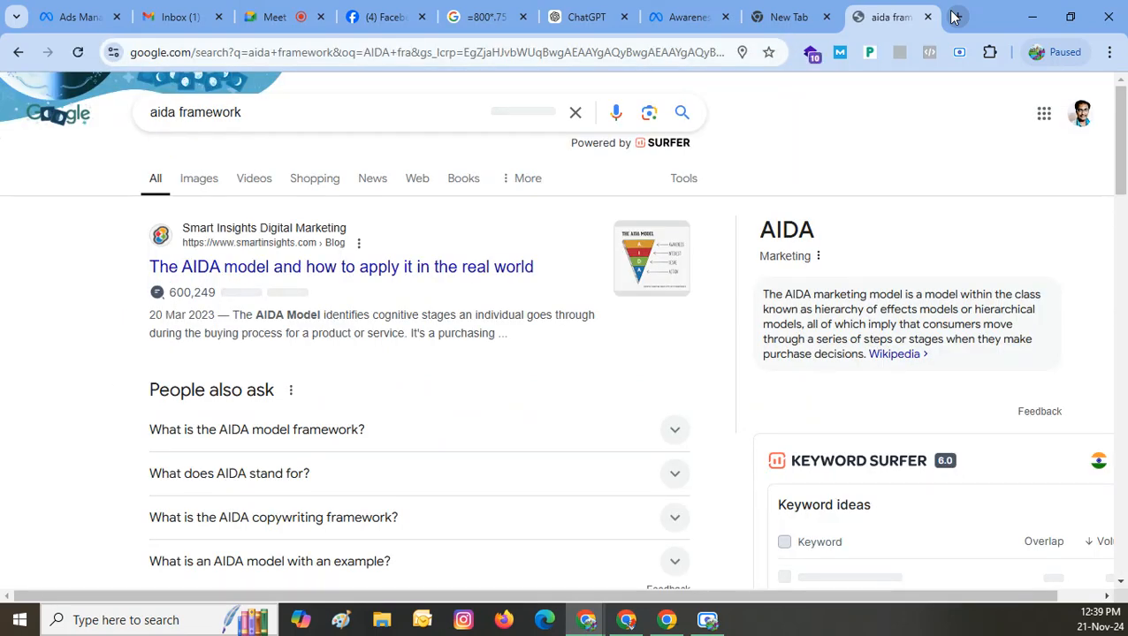
left_click(246, 446)
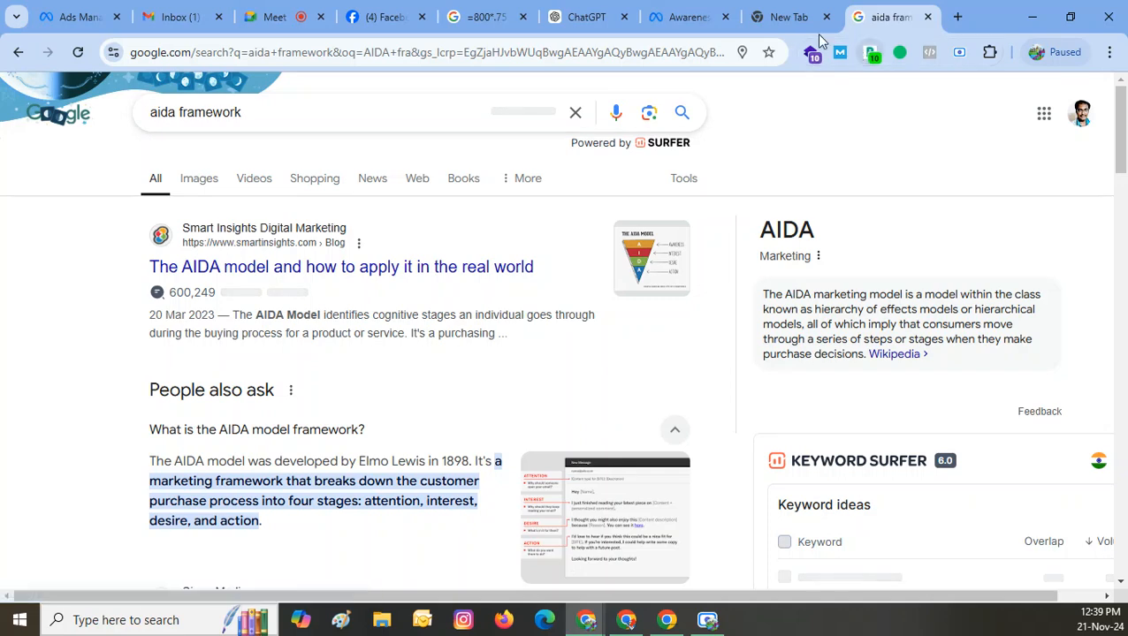
- Switch to ChatGPT and send the prompt "Please help me with primary content fo 2 lines each with Problem agitate solution framework"
left_click(588, 17)
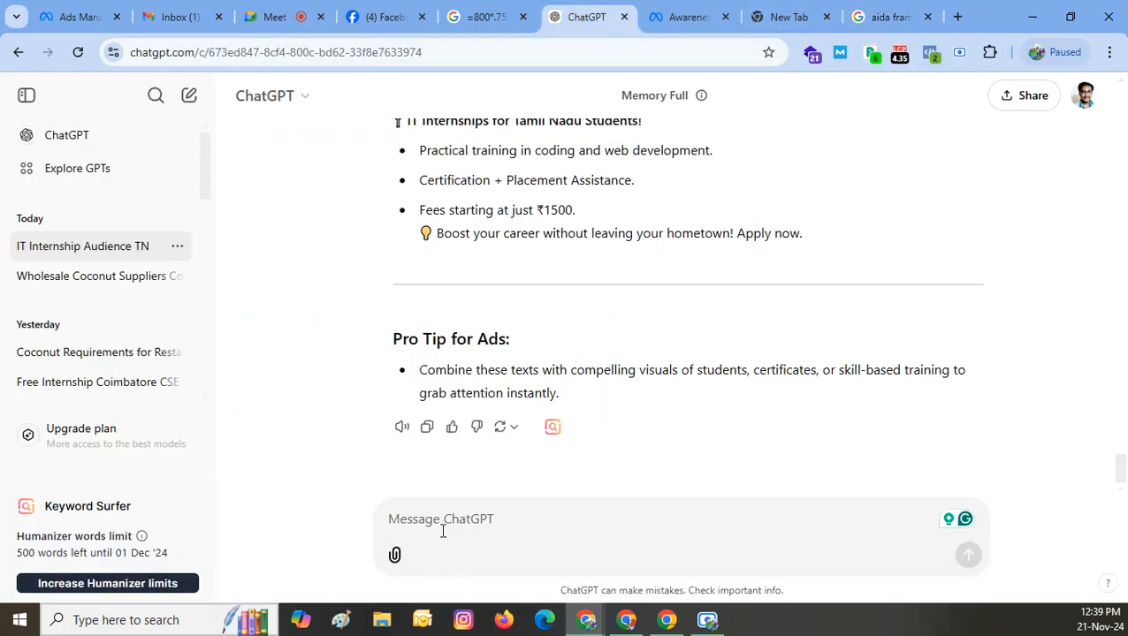
type("Please gdei me")
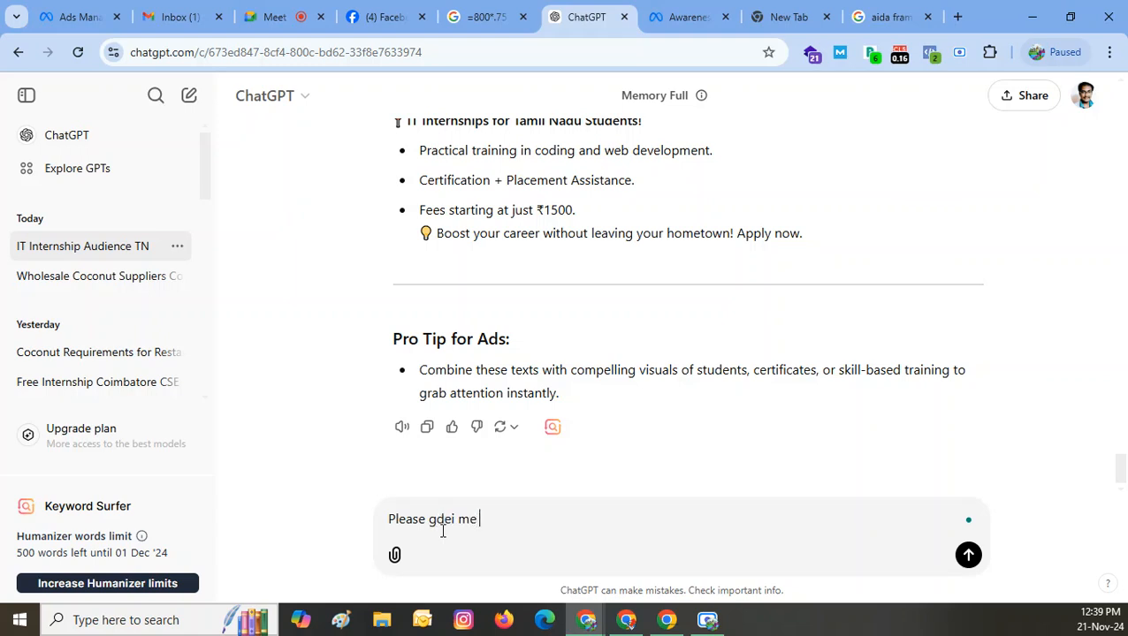
key("BackSpace")
key("BackSpace")
key("BackSpace")
key("BackSpace")
key("BackSpace")
key("BackSpace")
key("BackSpace")
key("BackSpace")
type("help me with primary ")
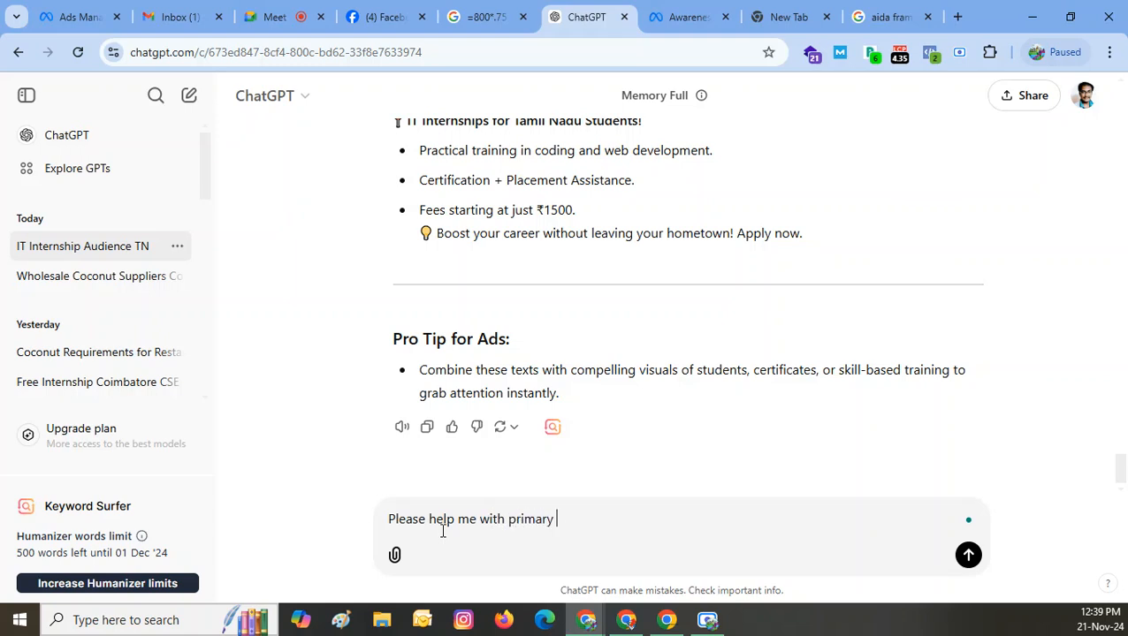
type("content fo 2 lines each with Prob")
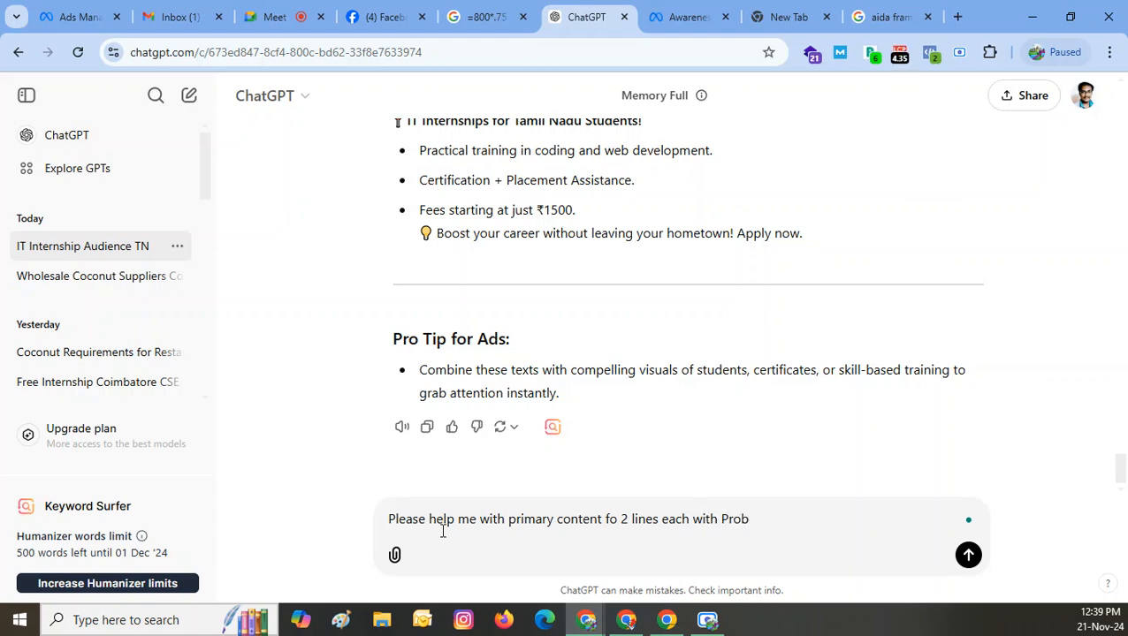
type("em agitate solution g")
type("ramework")
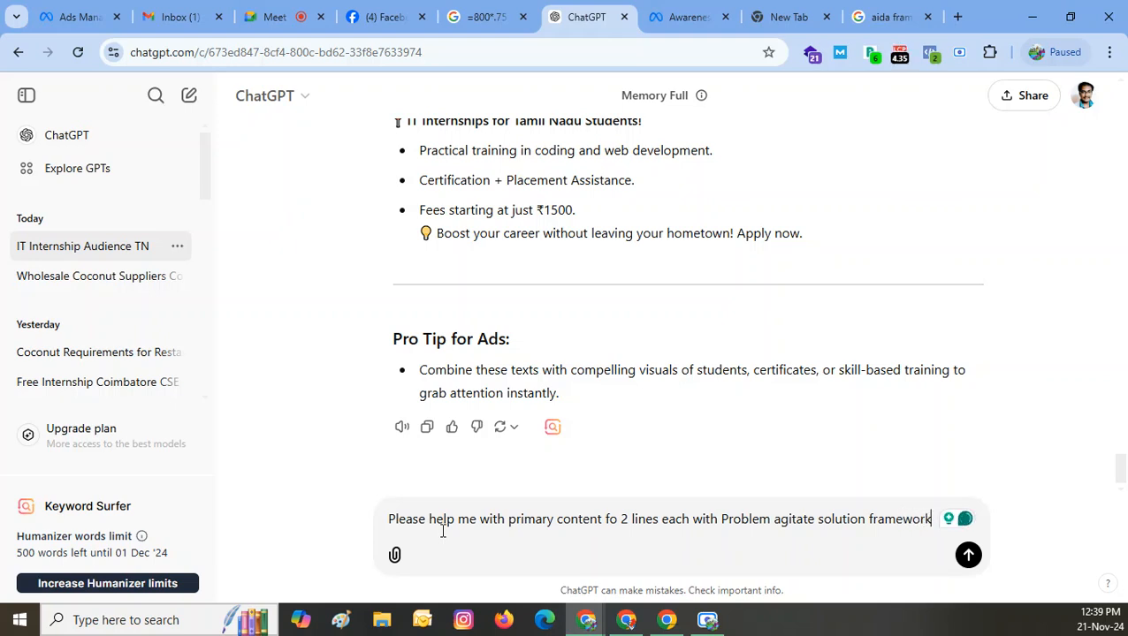
key("Return")
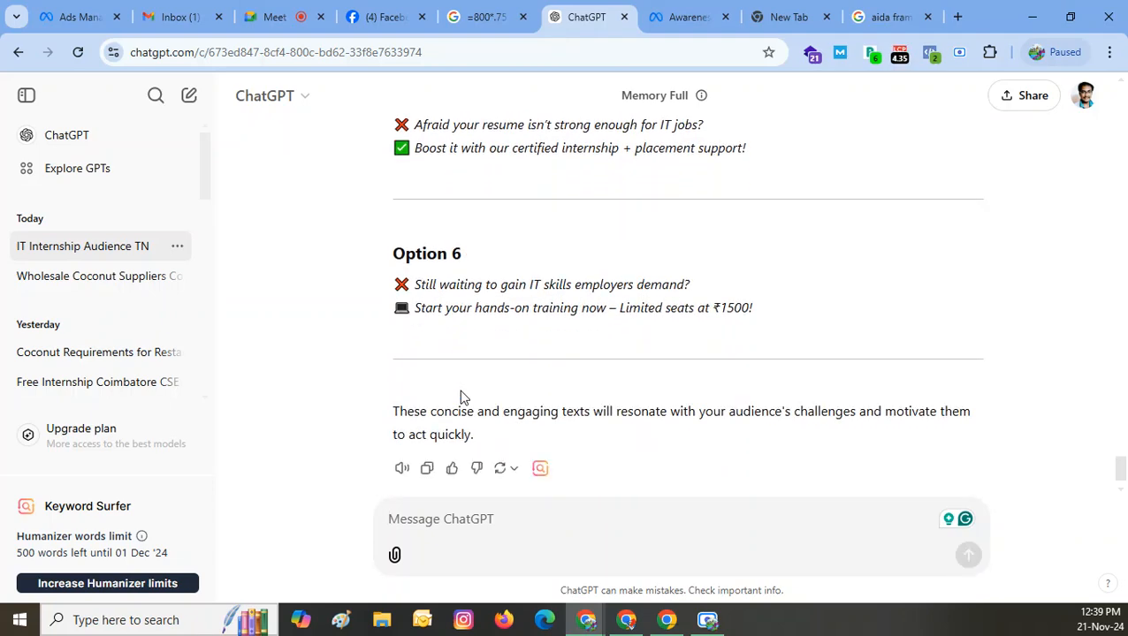
- Review the two-line options in ChatGPT's reply and send the follow-up prompt "I need with PAS framework"
scroll(518, 272, "up", 3)
scroll(517, 272, "up", 2)
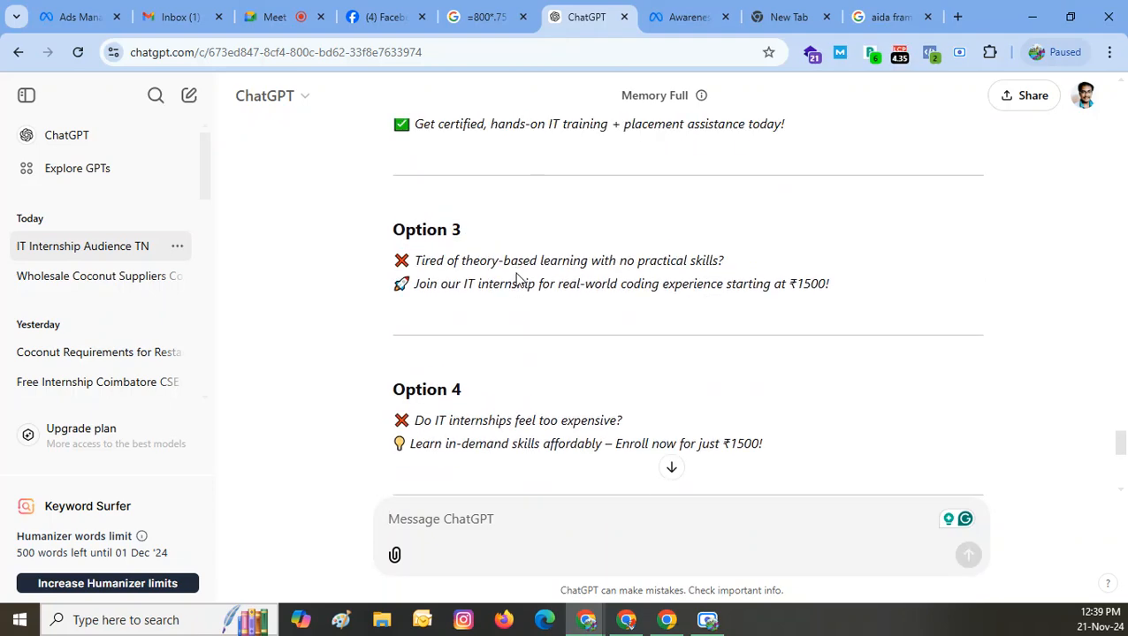
scroll(591, 308, "up", 5)
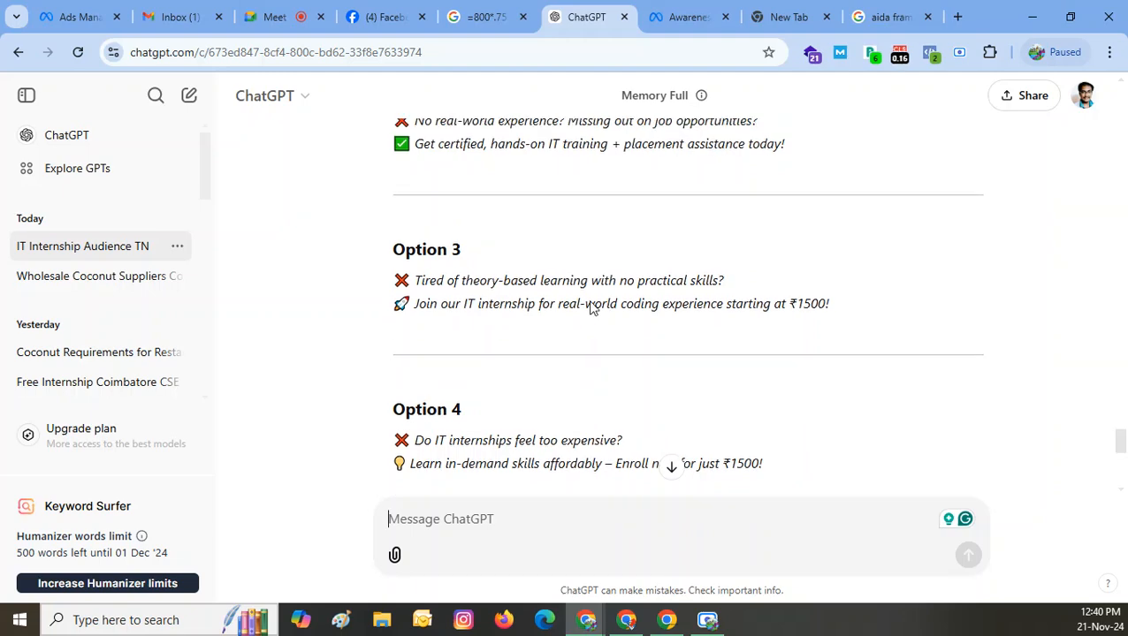
left_click(457, 543)
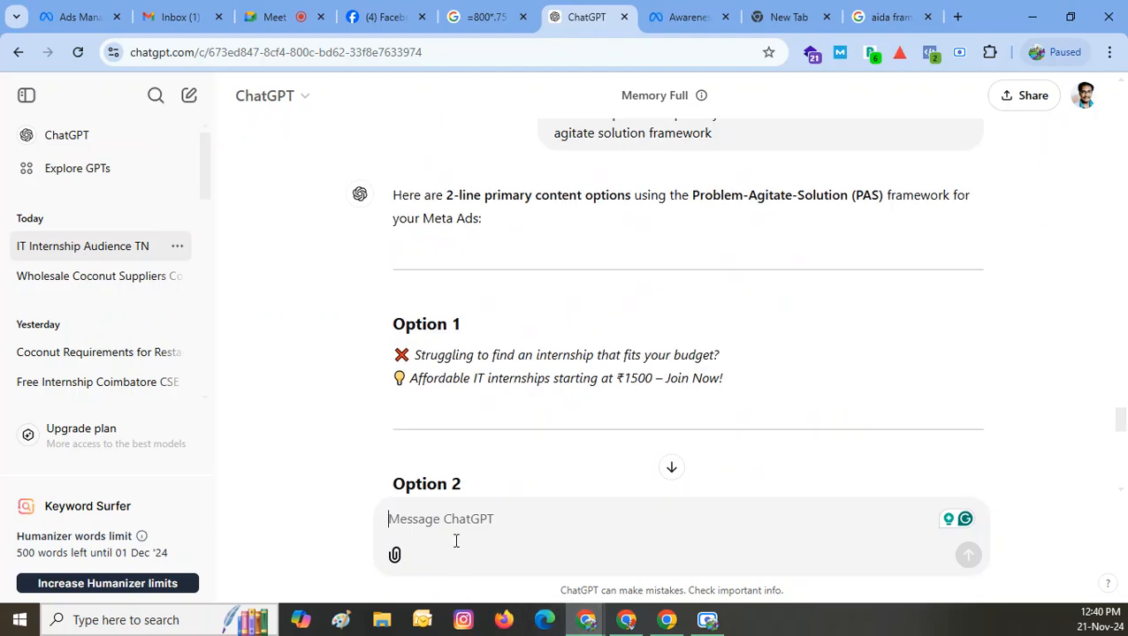
type("I need with PA")
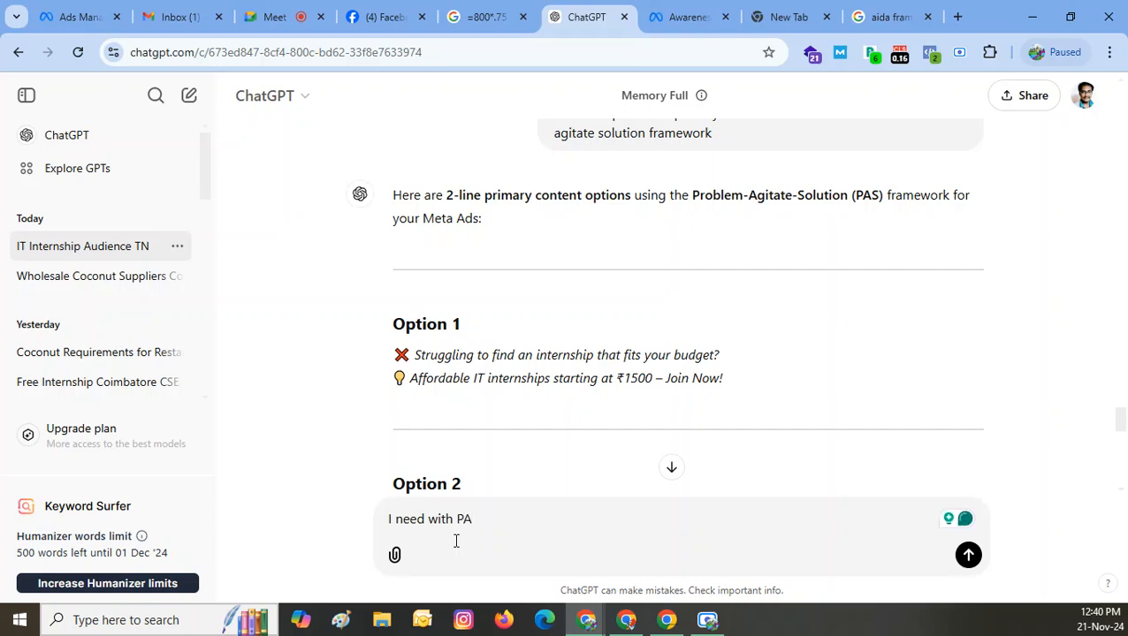
type("S framework")
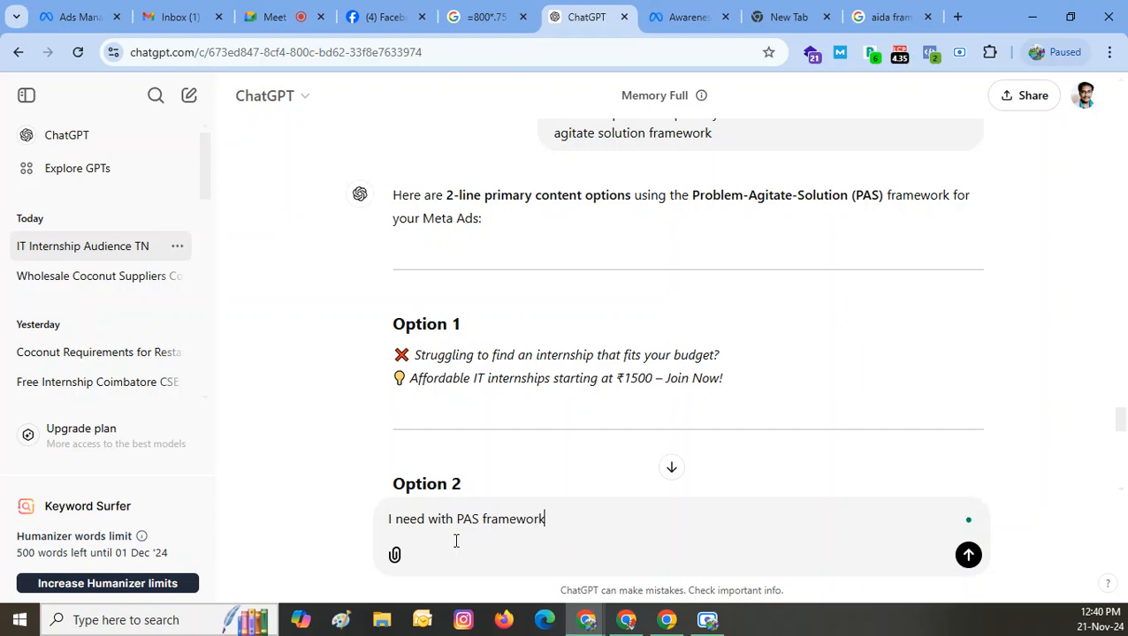
key("Return")
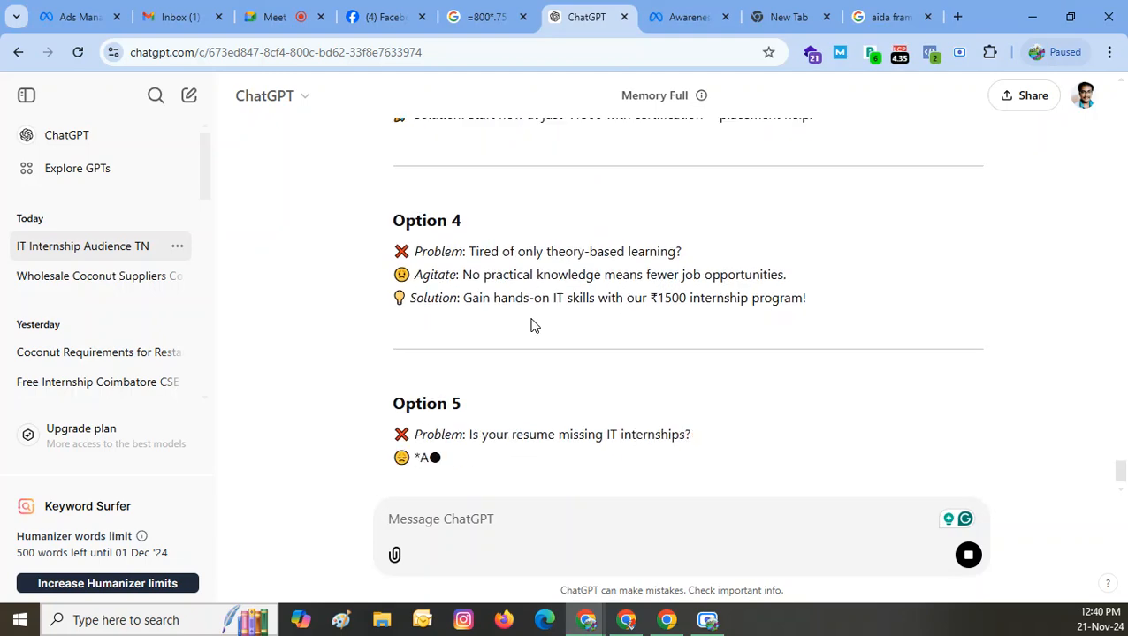
- Review the new PAS options, copy Option 3's problem, agitate and solution lines, and paste them as the first primary text in Ads Manager
scroll(530, 325, "up", 5)
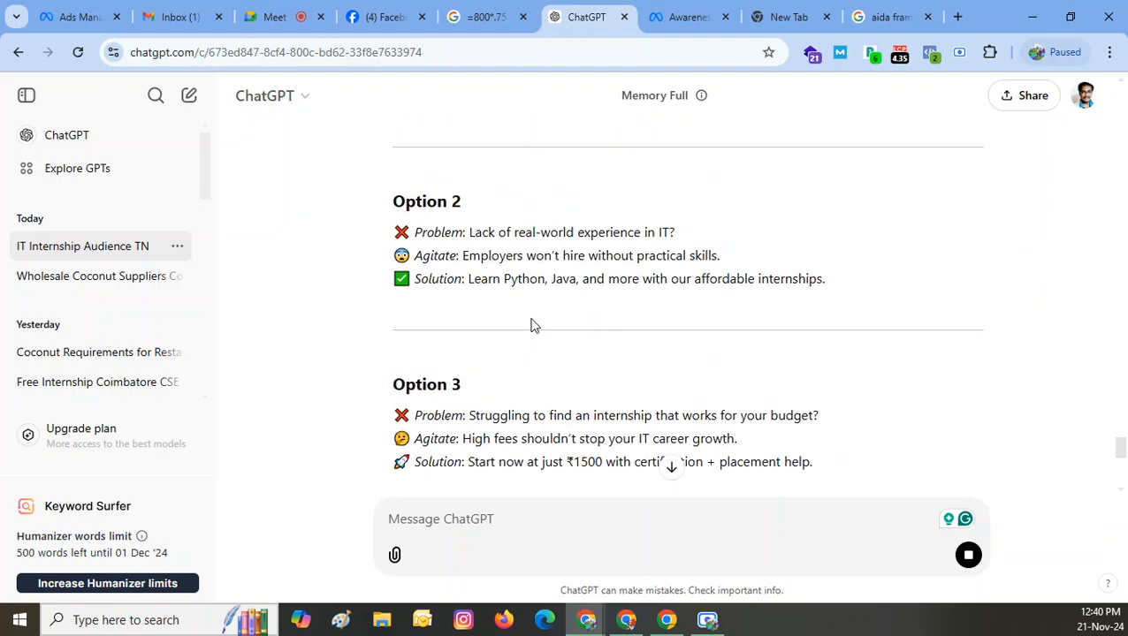
scroll(531, 325, "up", 3)
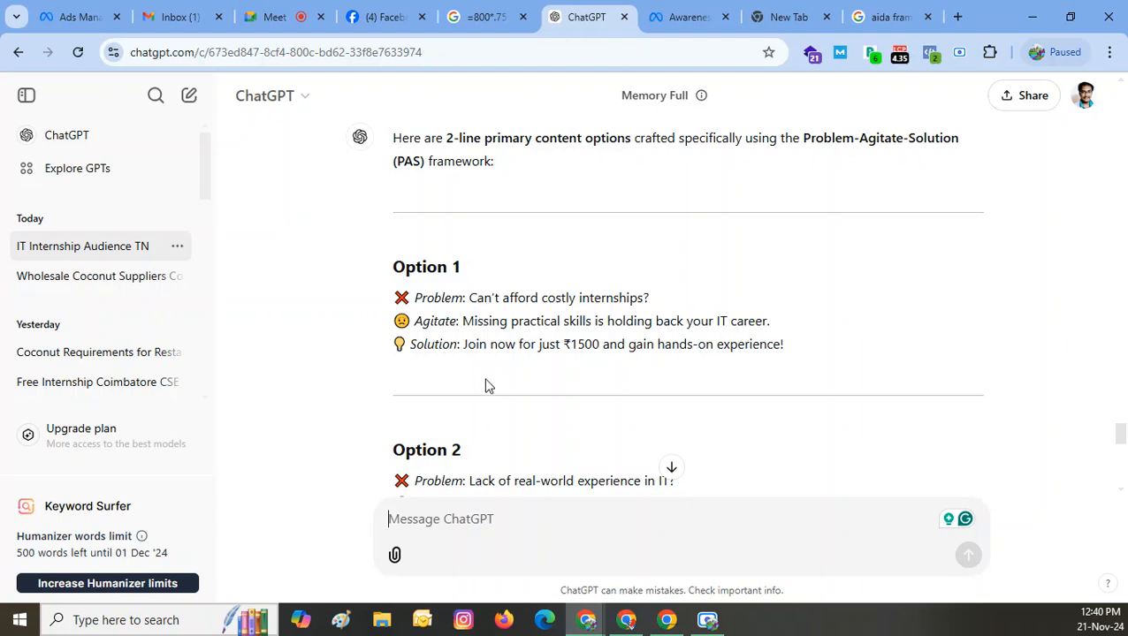
scroll(580, 372, "down", 2)
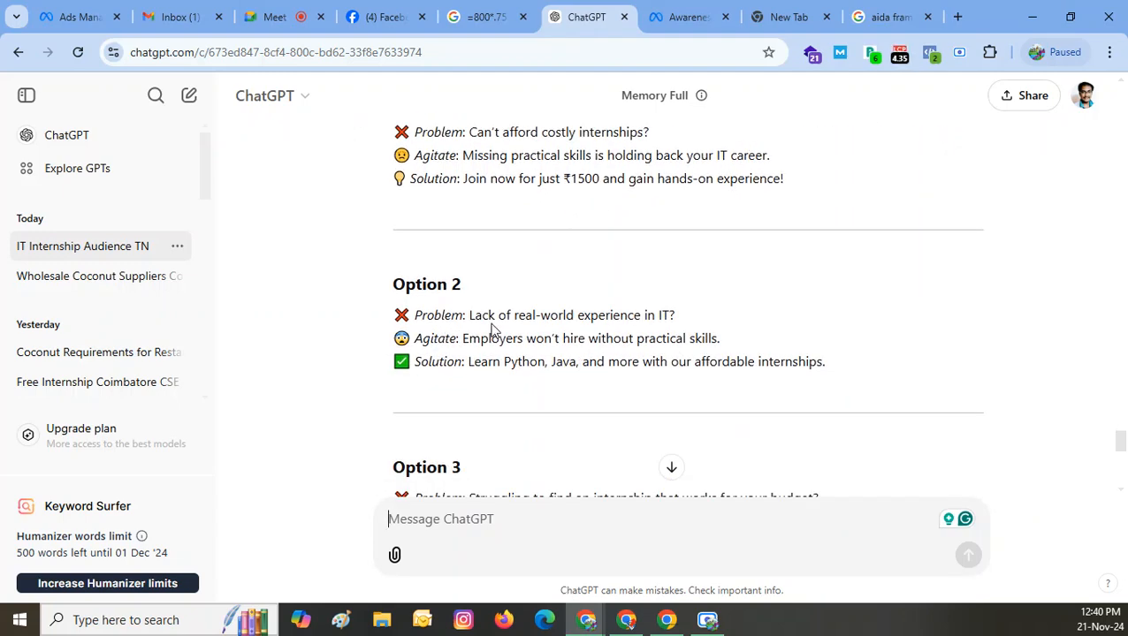
scroll(608, 353, "down", 2)
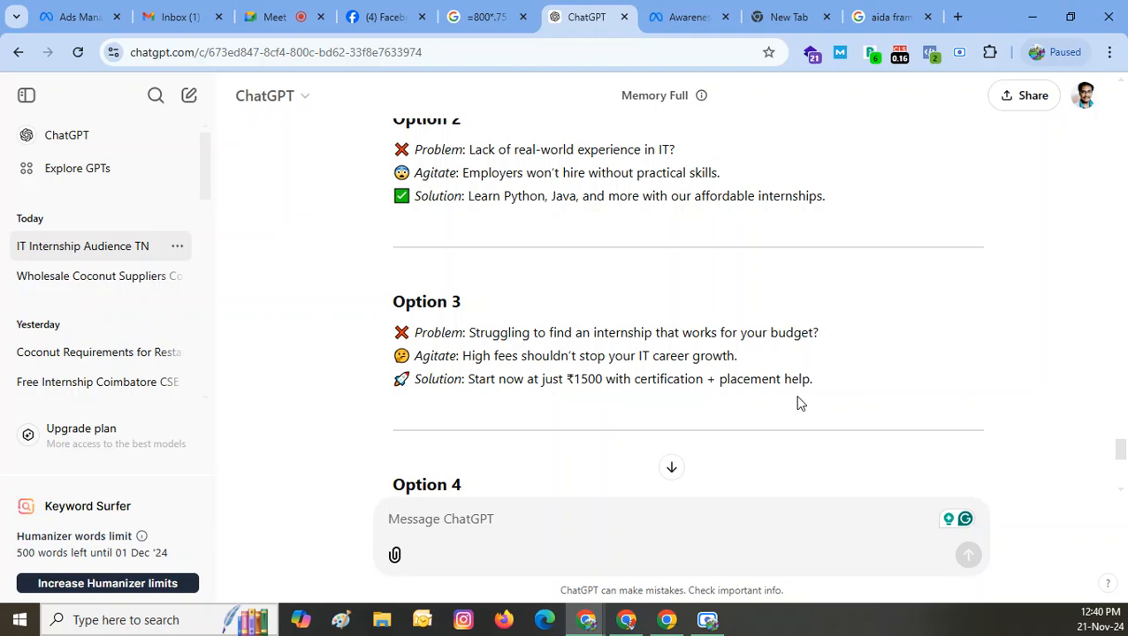
scroll(800, 403, "down", 2)
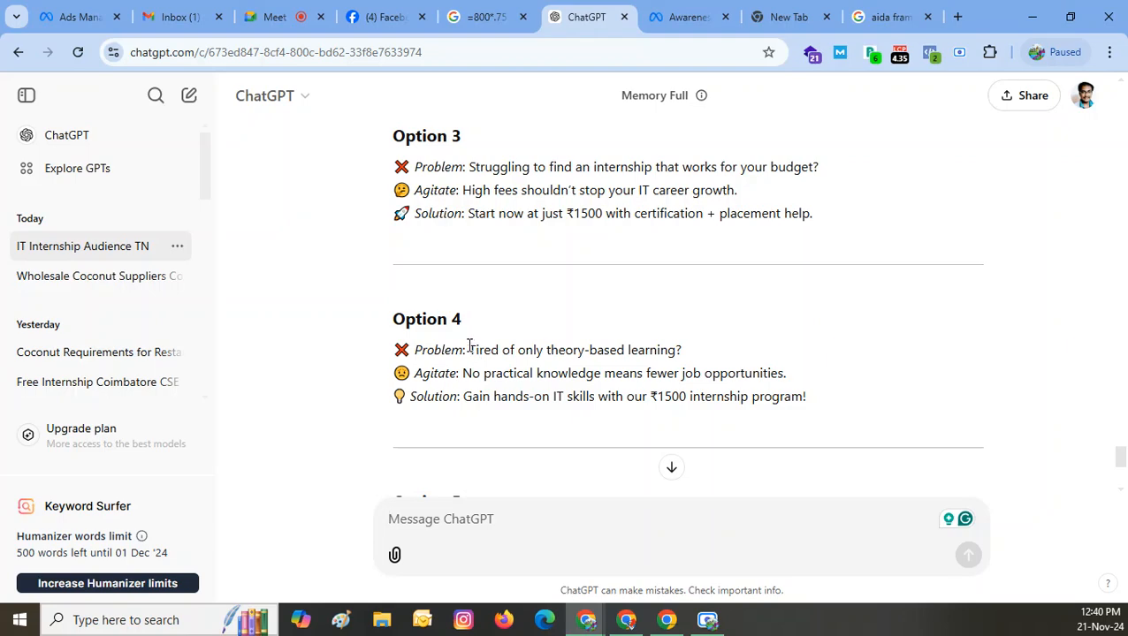
scroll(530, 352, "down", 3)
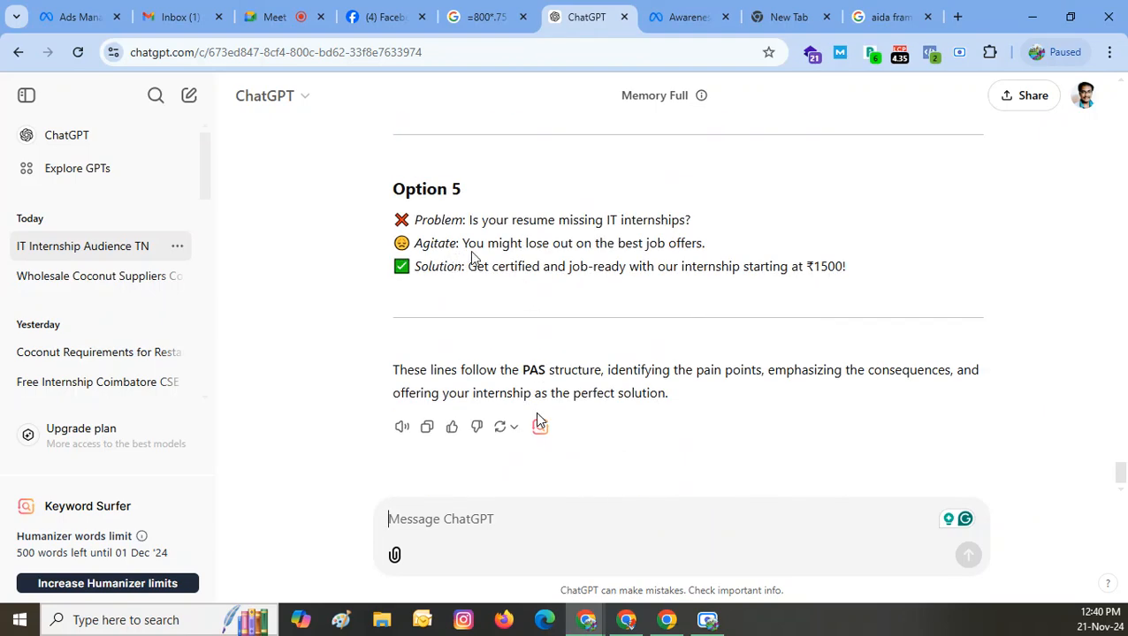
scroll(571, 352, "up", 4)
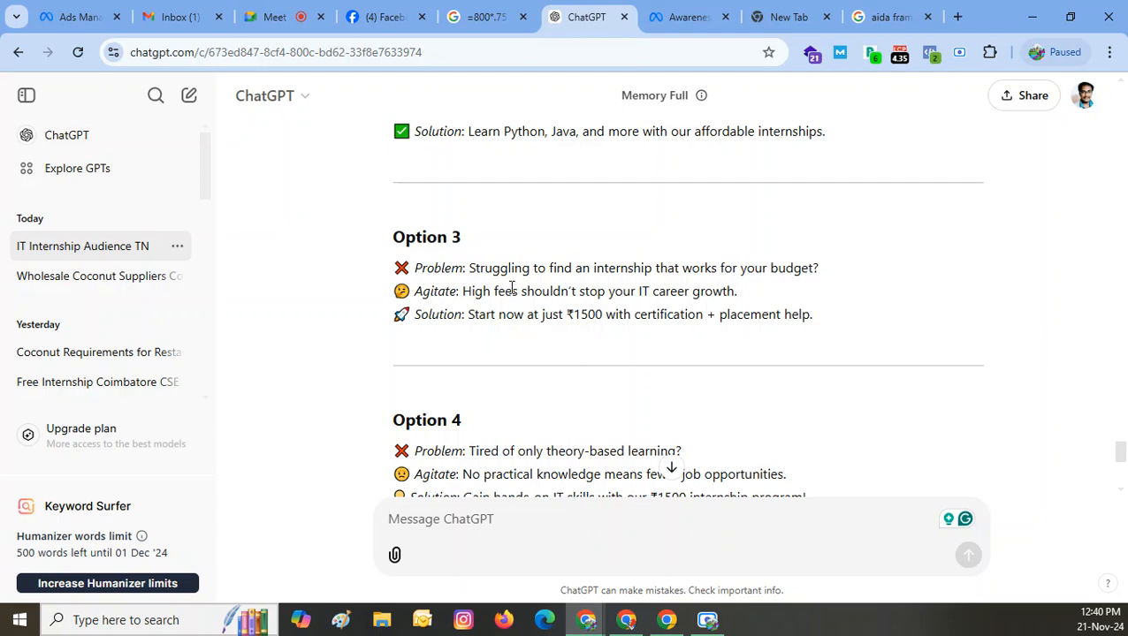
left_click_drag(814, 315, 394, 276)
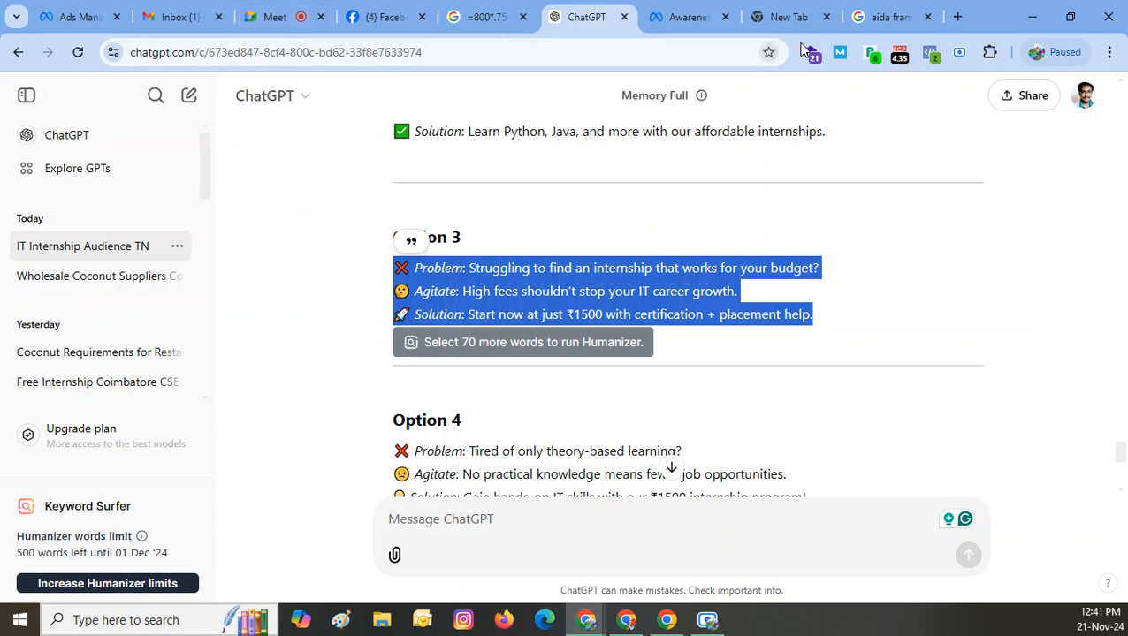
left_click(80, 15)
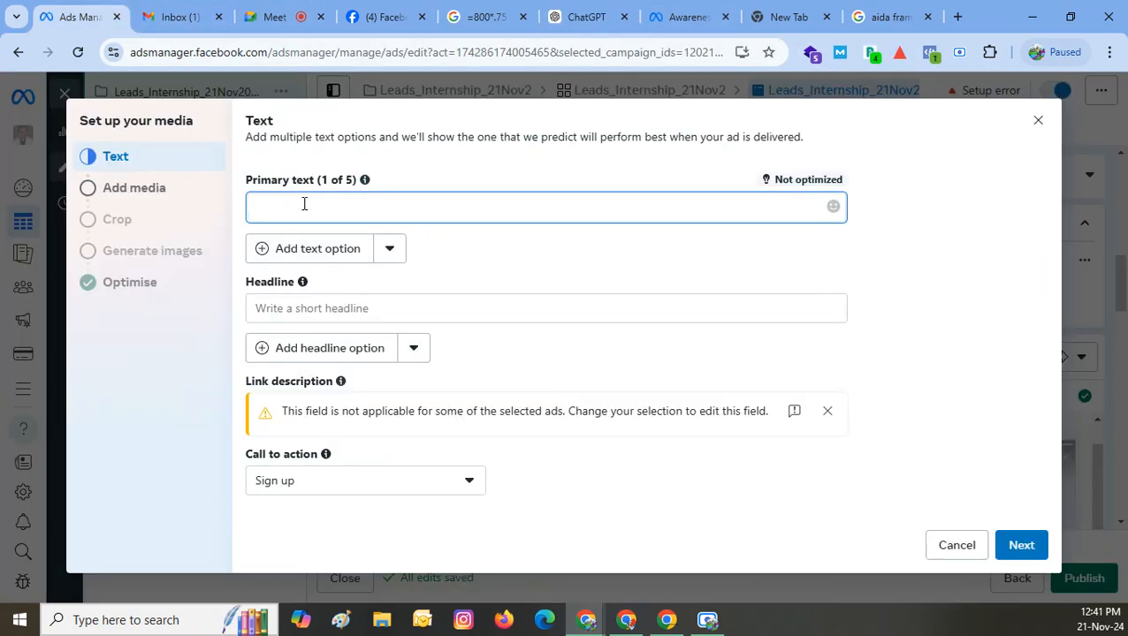
type("❌ Problem: Struggling to find an internship that works for your budget? 😟 Agitate: High fees shouldn't stop your IT career growth. 🚀 Solution: Start now at just ₹1500 with certification + placement help.")
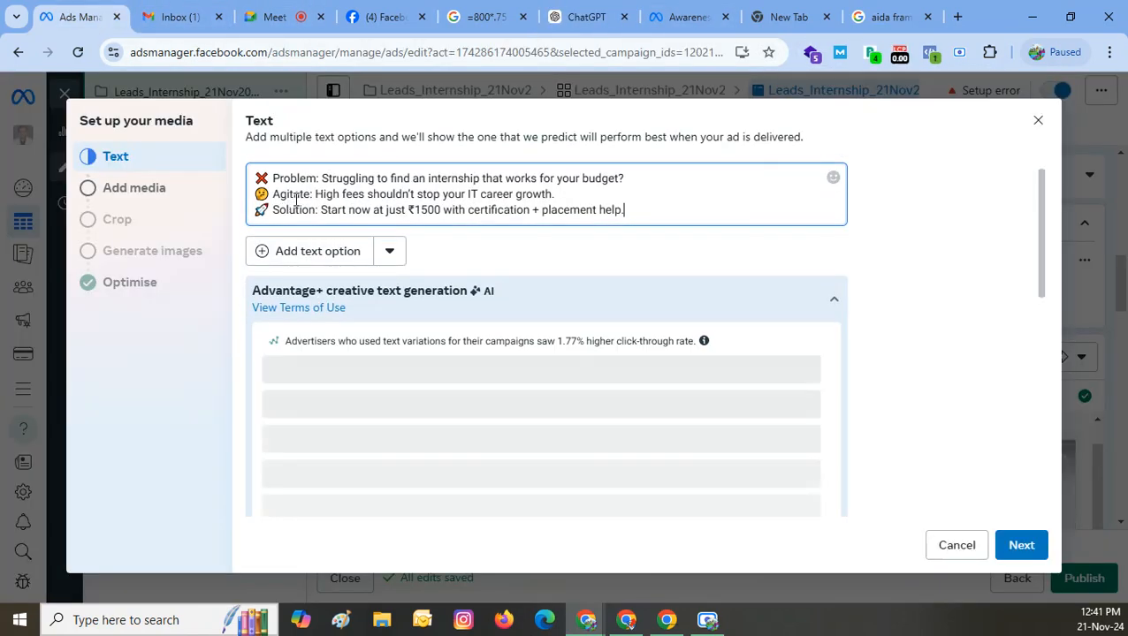
- Remove the "Problem:" label from the primary text's first line and insert "college" before "internship"
double_click(293, 178)
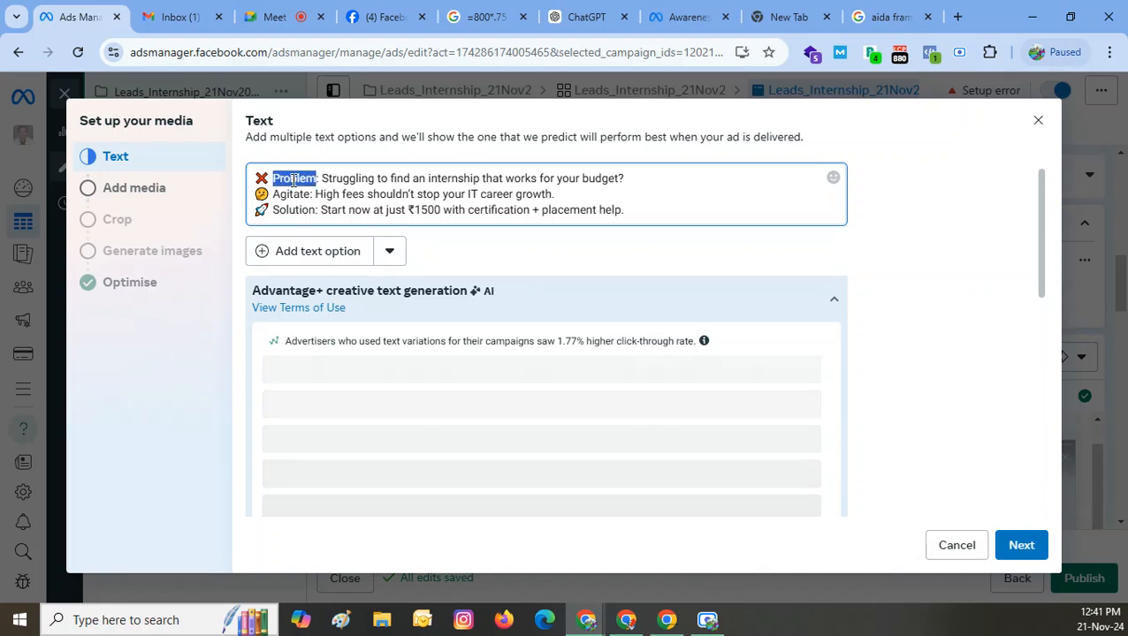
key("BackSpace")
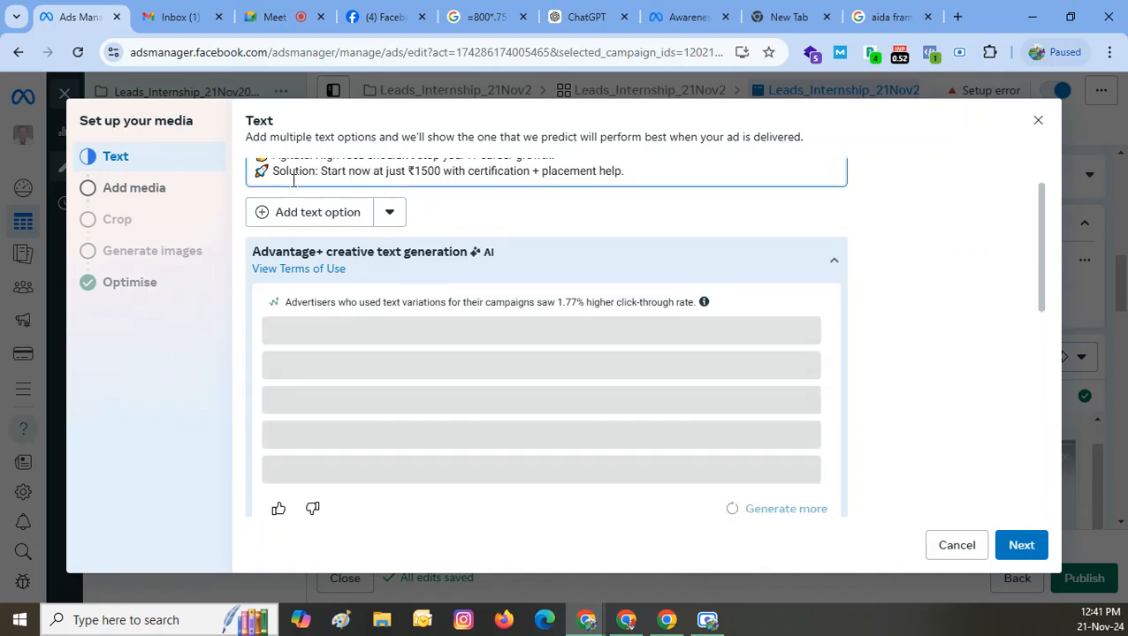
scroll(293, 182, "up", 2)
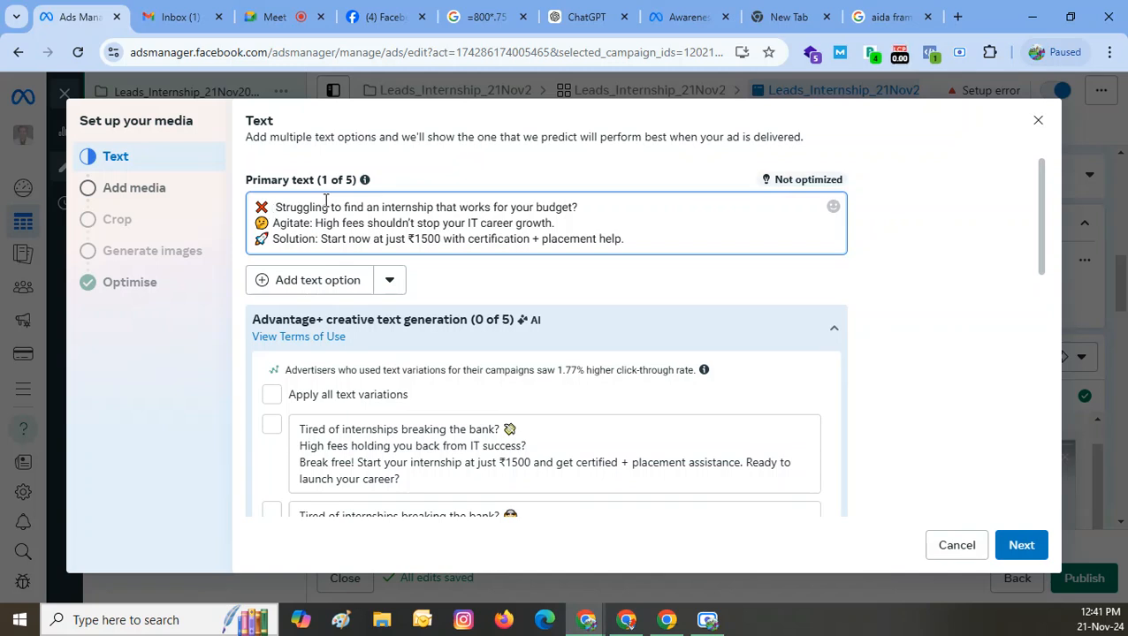
scroll(531, 213, "down", 2)
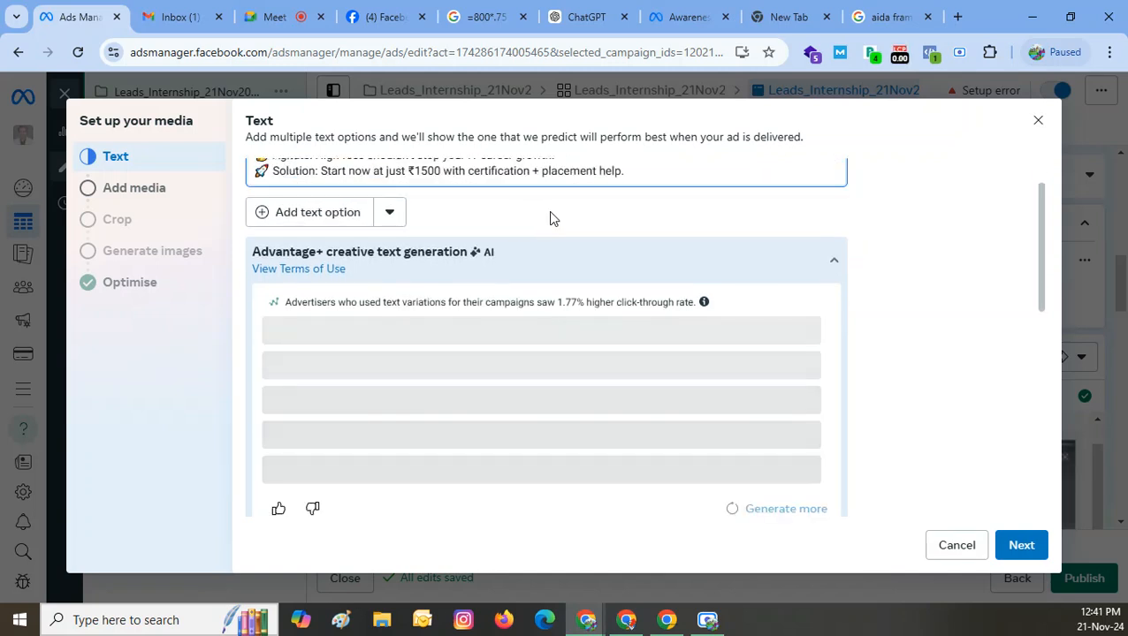
scroll(764, 345, "up", 2)
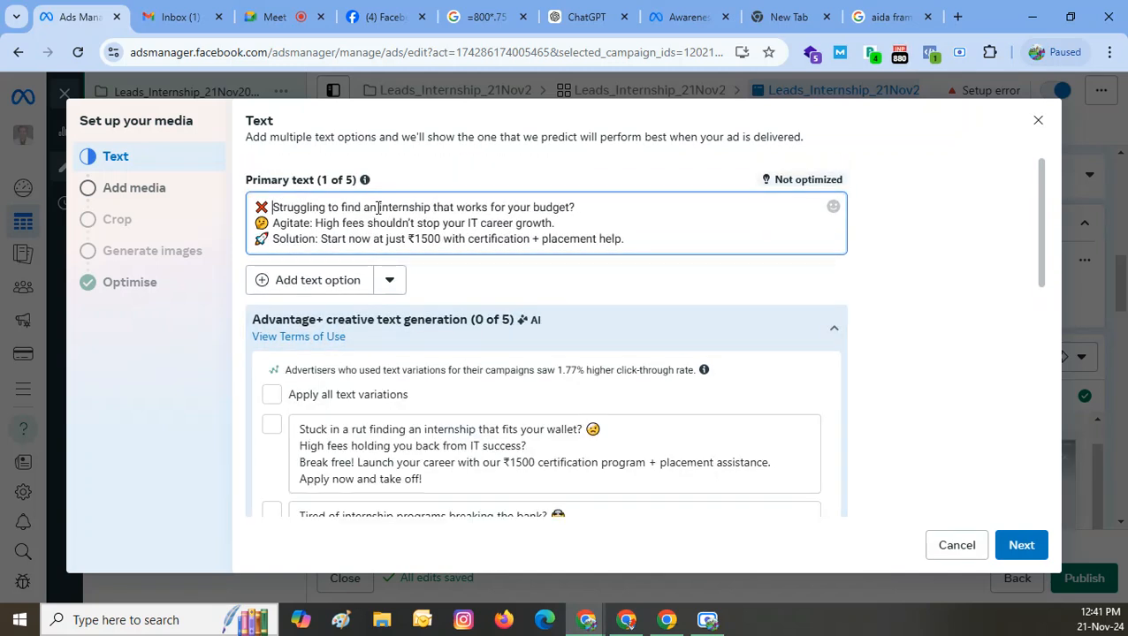
type("college")
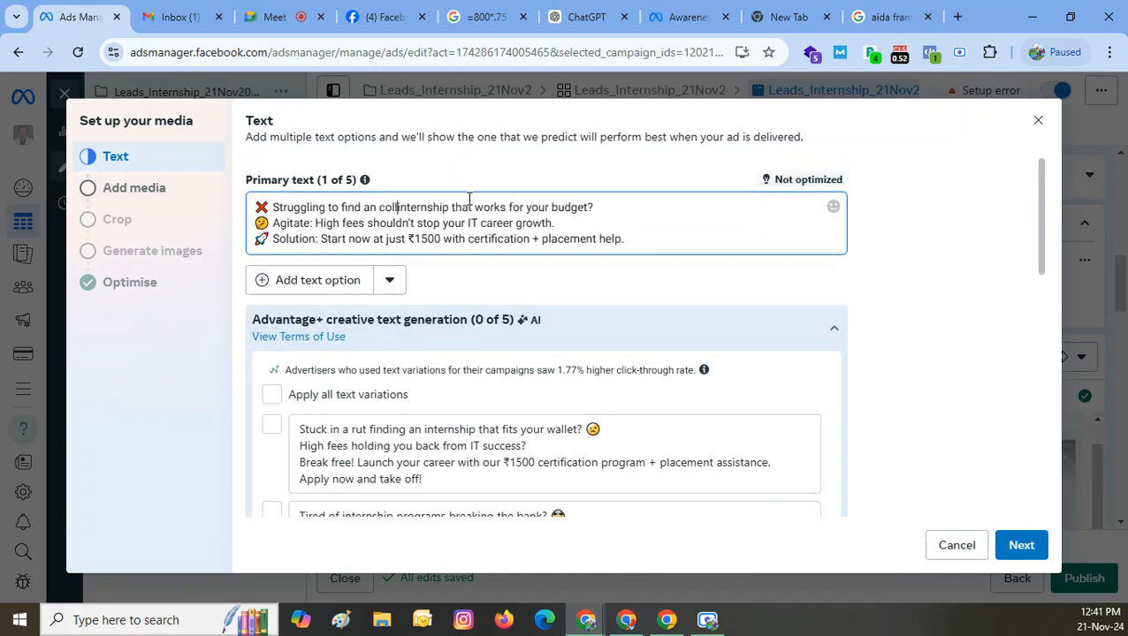
scroll(358, 236, "down", 1)
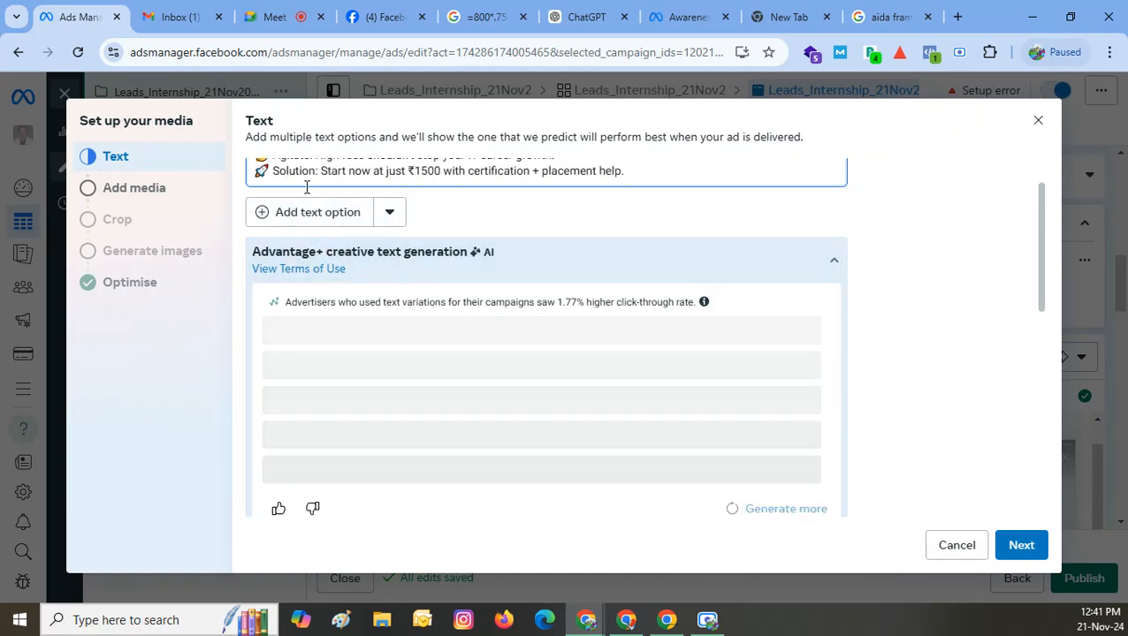
scroll(307, 196, "up", 1)
- Remove the "Agitate:" label from the second line of the primary text
double_click(290, 227)
key("BackSpace")
key("Delete")
key("Delete")
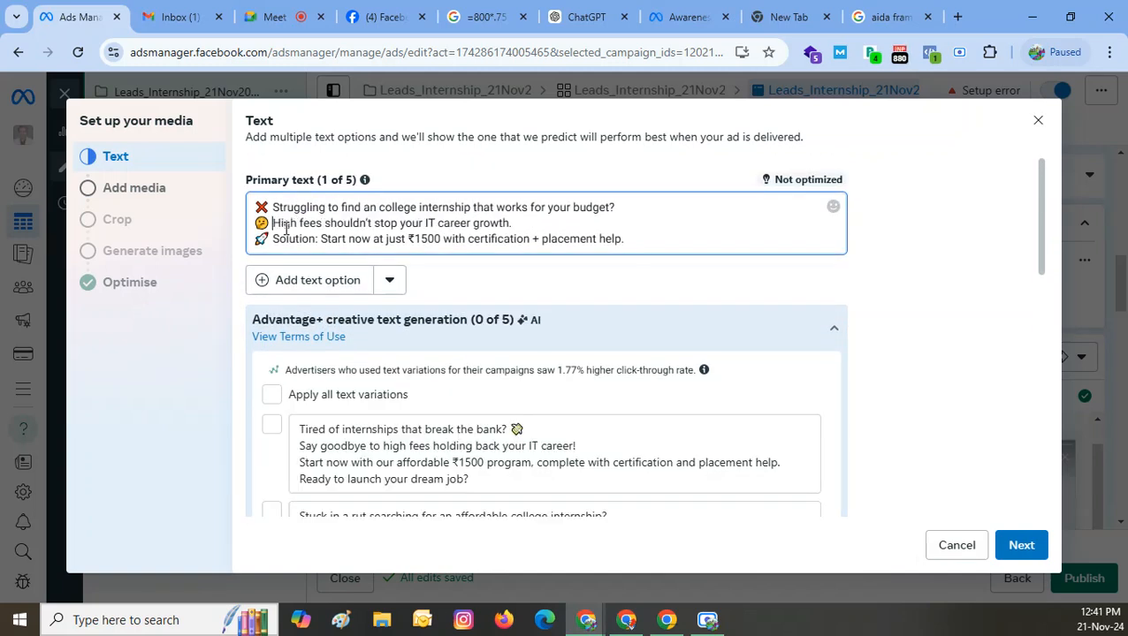
scroll(340, 241, "down", 1)
scroll(385, 224, "up", 1)
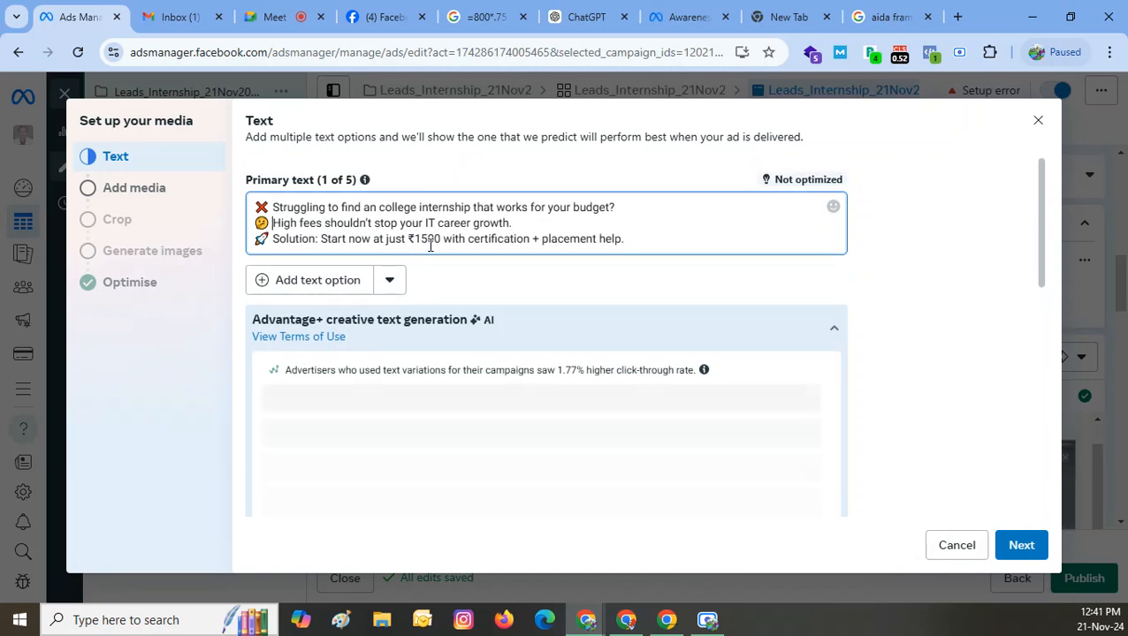
- Insert "Internship" before "fees" in the second line of the primary text
left_click(299, 223)
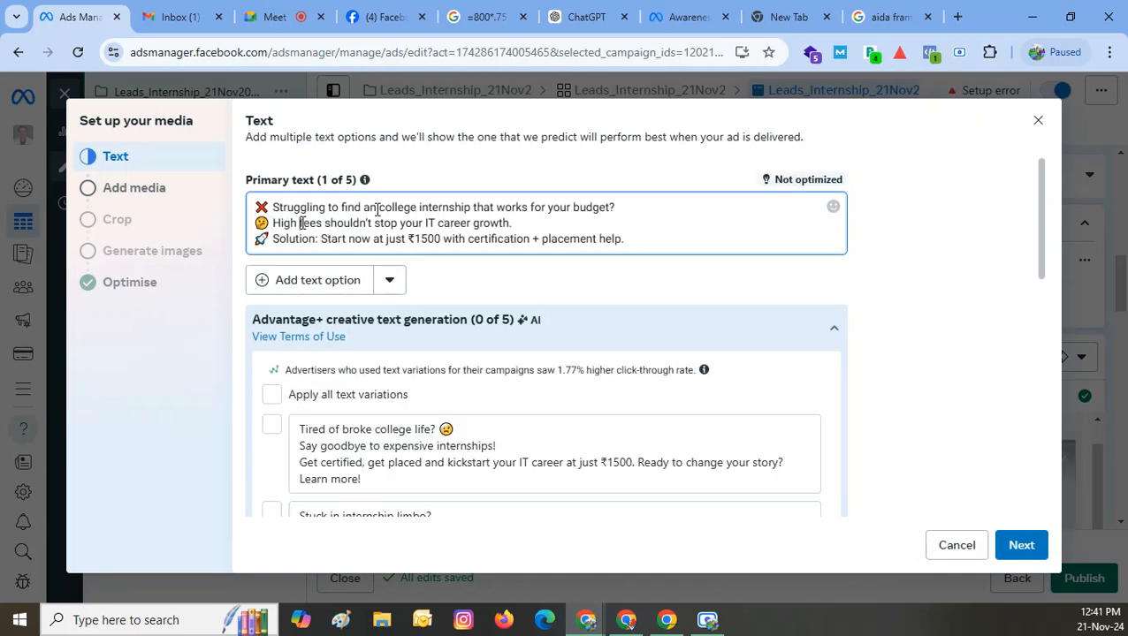
type("Internship")
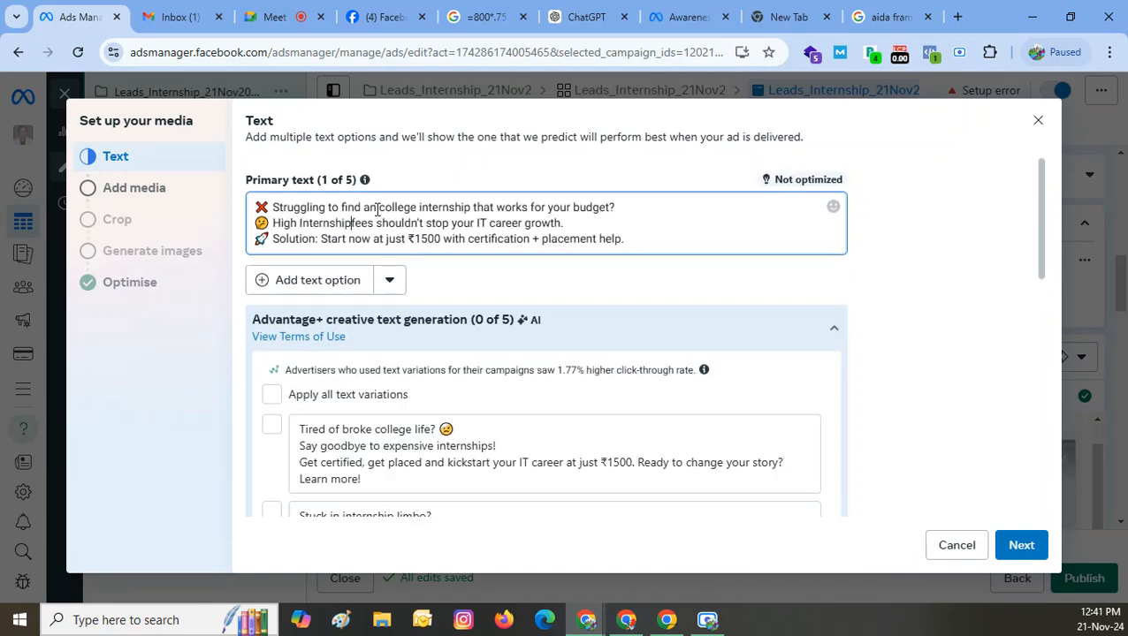
scroll(465, 219, "down", 1)
scroll(526, 224, "up", 1)
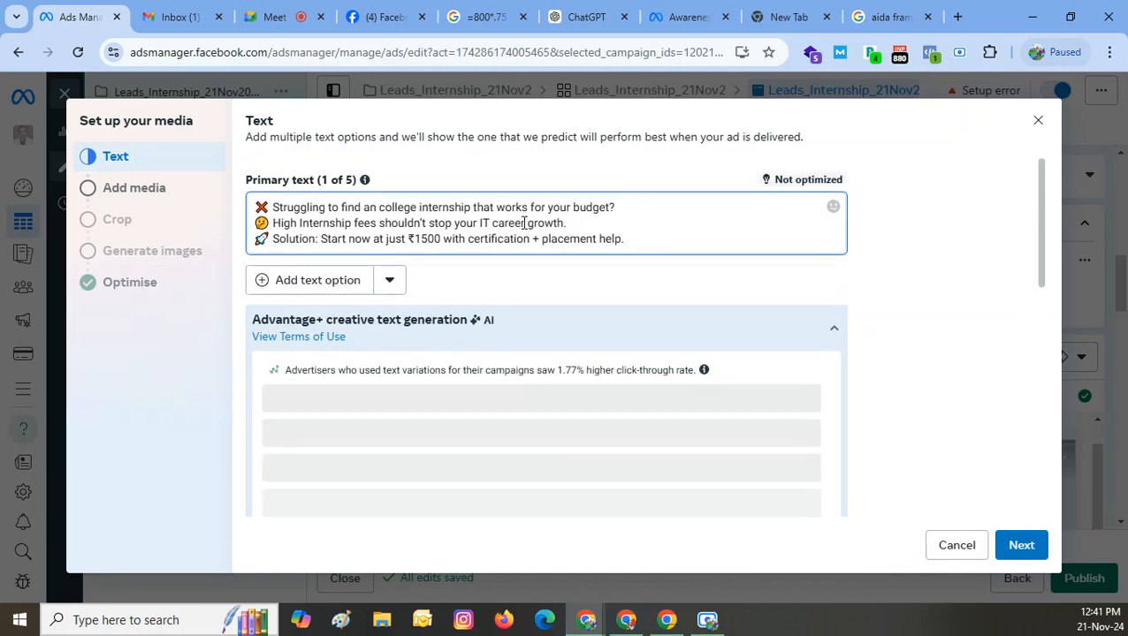
left_click(566, 224)
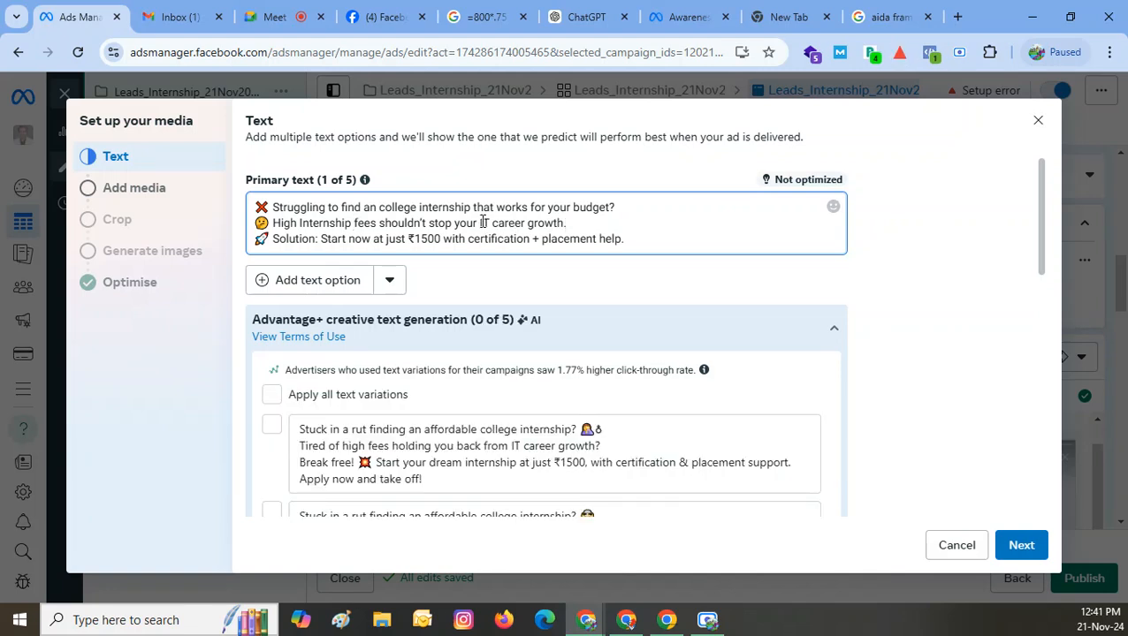
- Replace the full stop after "growth" in the primary text's second line with "and Internship Certificate"
scroll(483, 223, "down", 1)
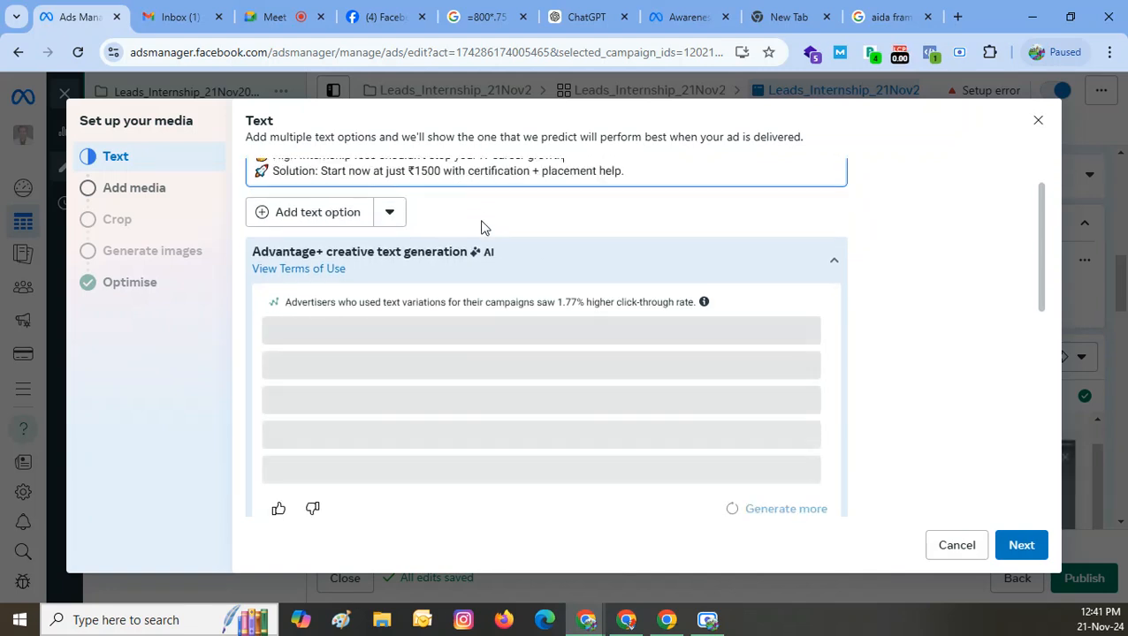
scroll(483, 228, "up", 1)
key("BackSpace")
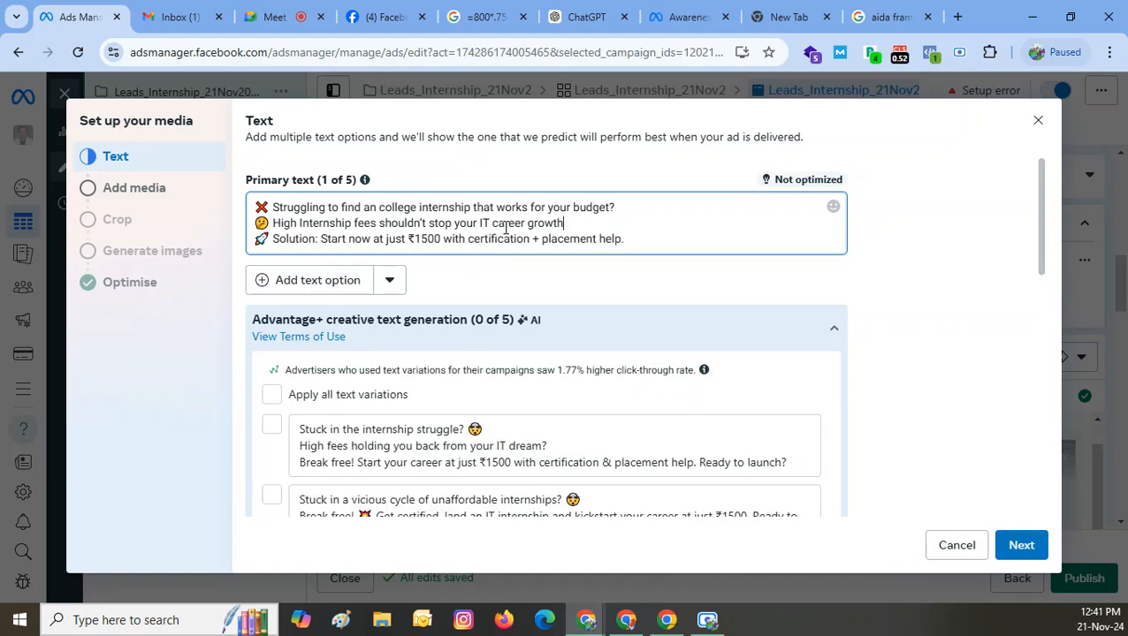
type("and cert")
scroll(506, 228, "down", 1)
scroll(506, 233, "up", 1)
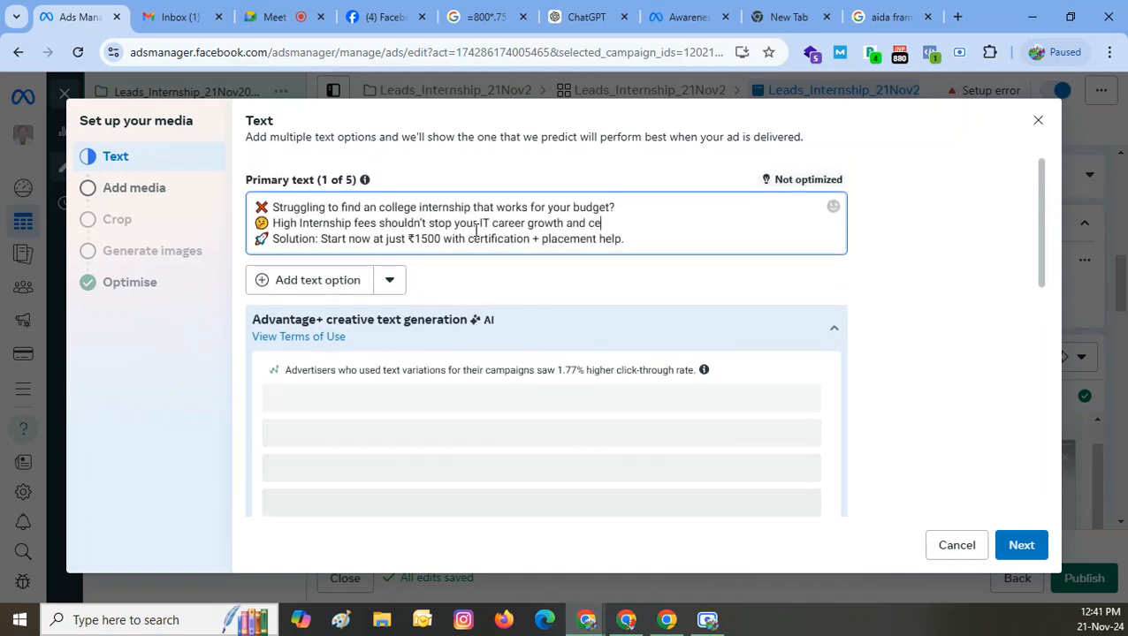
type("Internship Cerr")
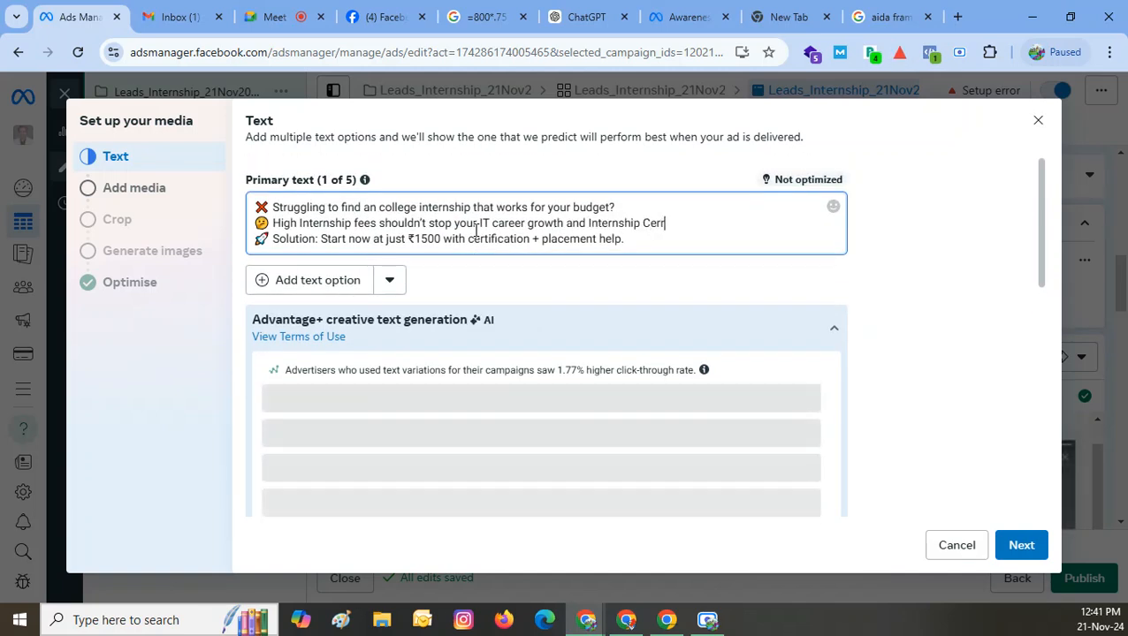
type("iicat")
- Correct the spelling of the last word in the primary text's second line to "Certificate"
scroll(679, 233, "down", 1)
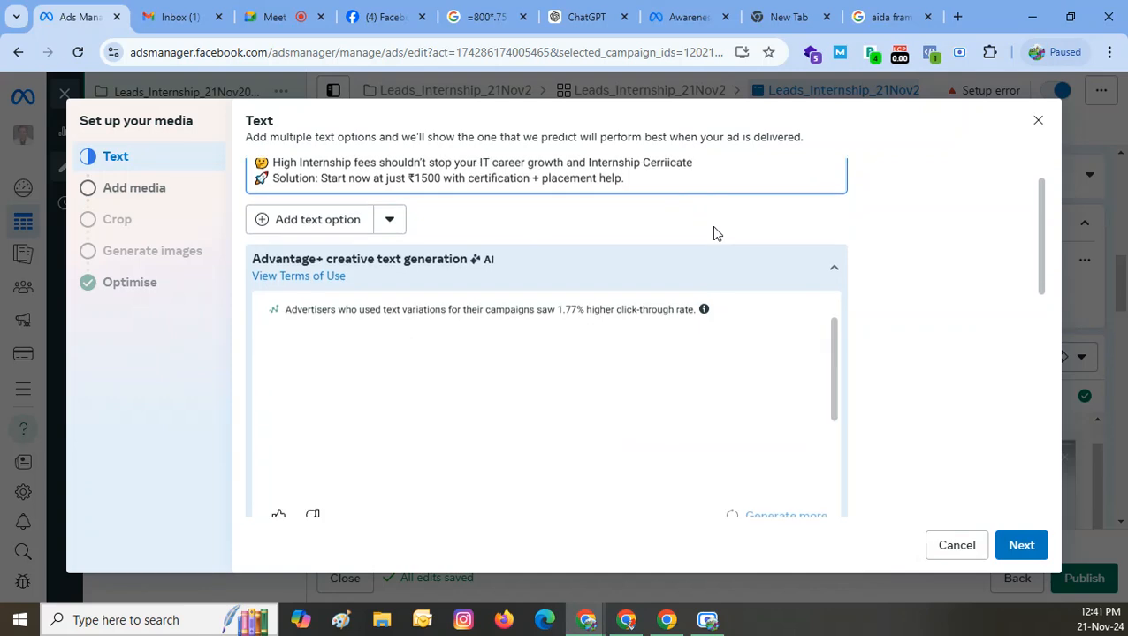
left_click(680, 233)
scroll(694, 177, "up", 1)
left_click(674, 235)
left_click(661, 223)
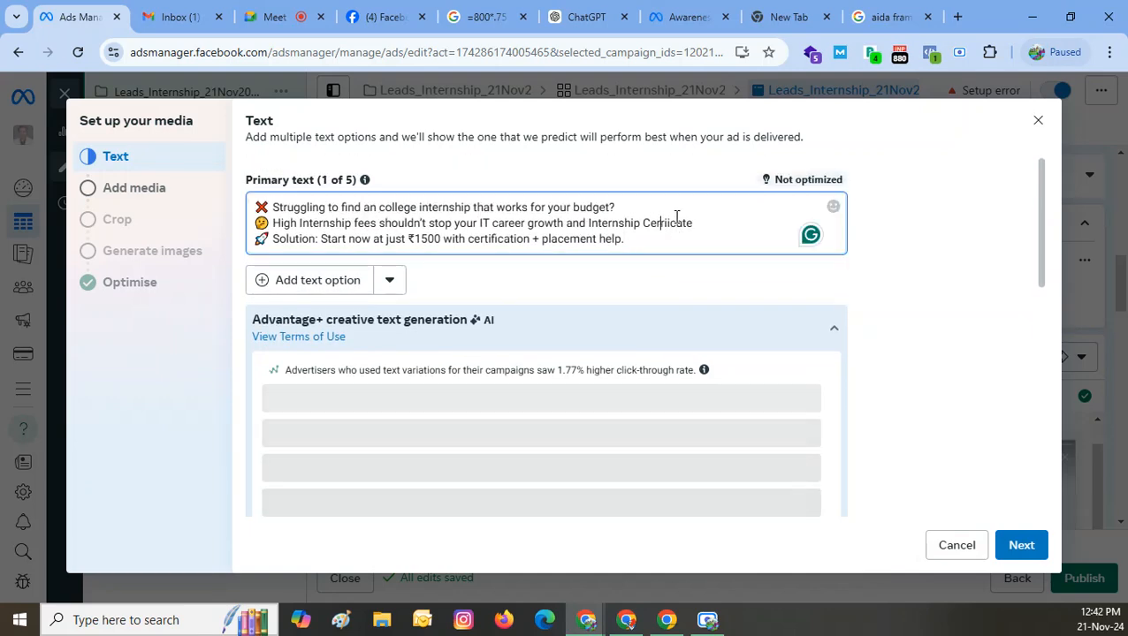
type("f")
scroll(680, 231, "down", 1)
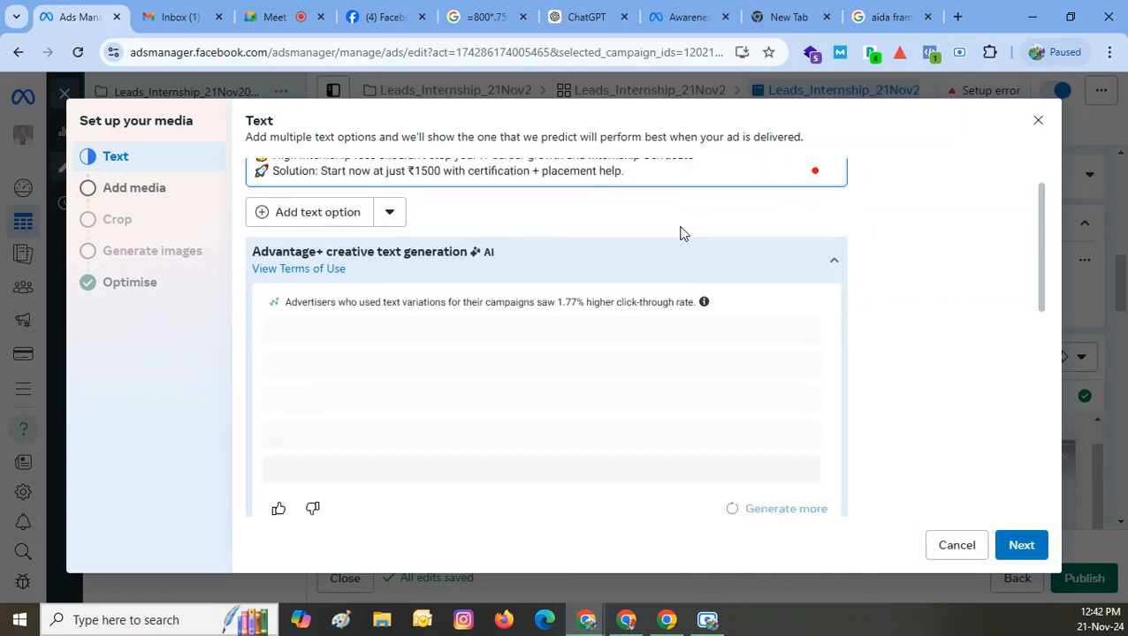
scroll(680, 231, "up", 1)
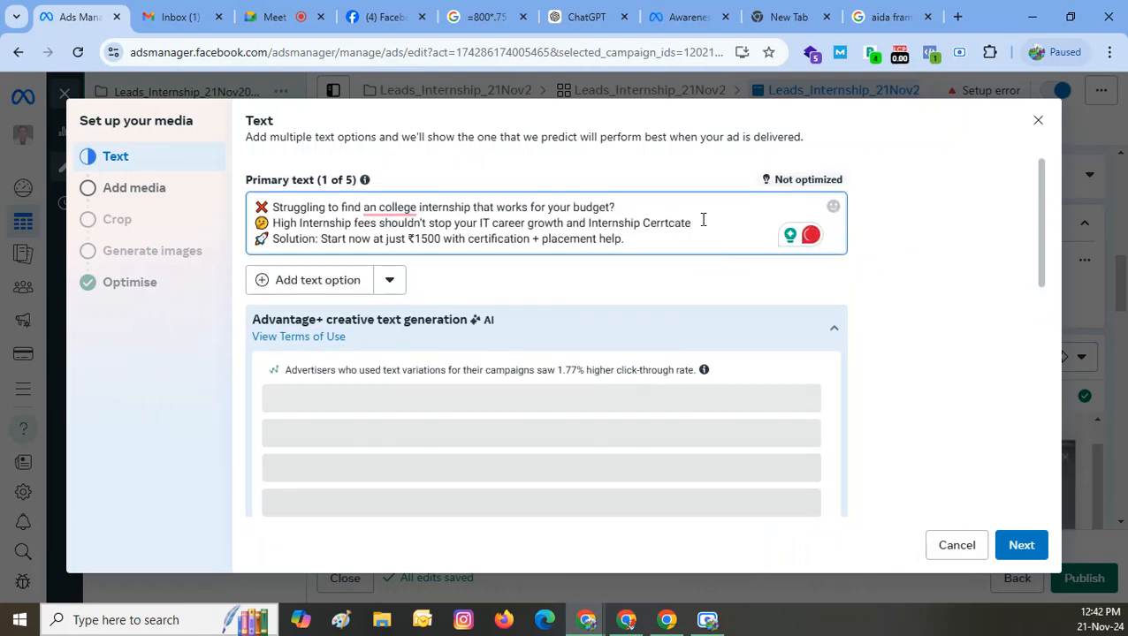
scroll(703, 223, "down", 1)
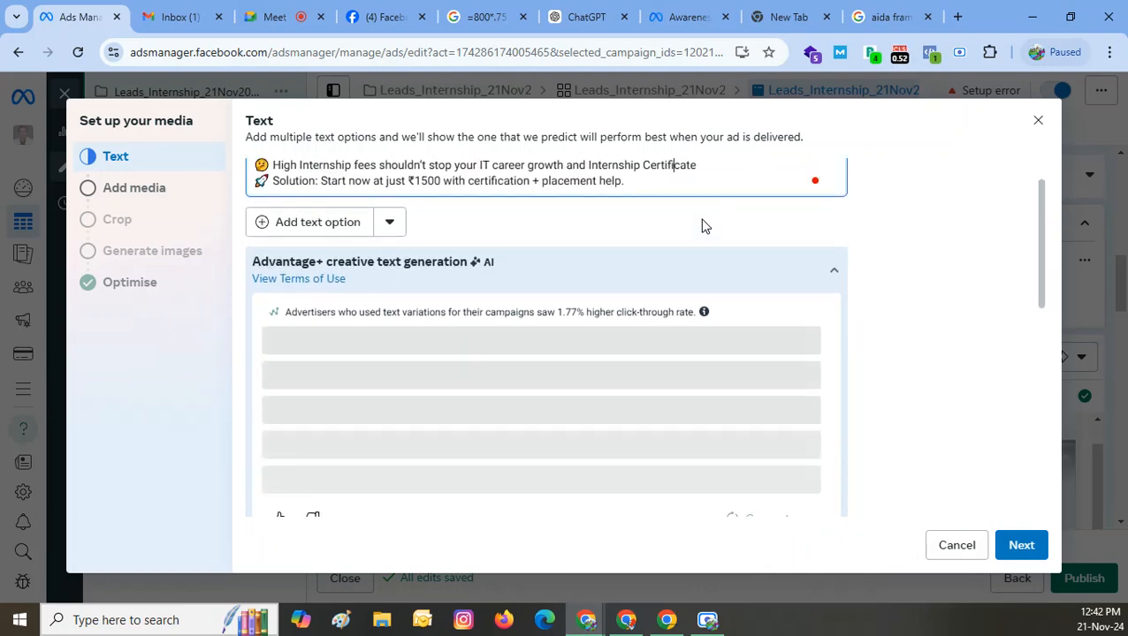
scroll(689, 249, "up", 1)
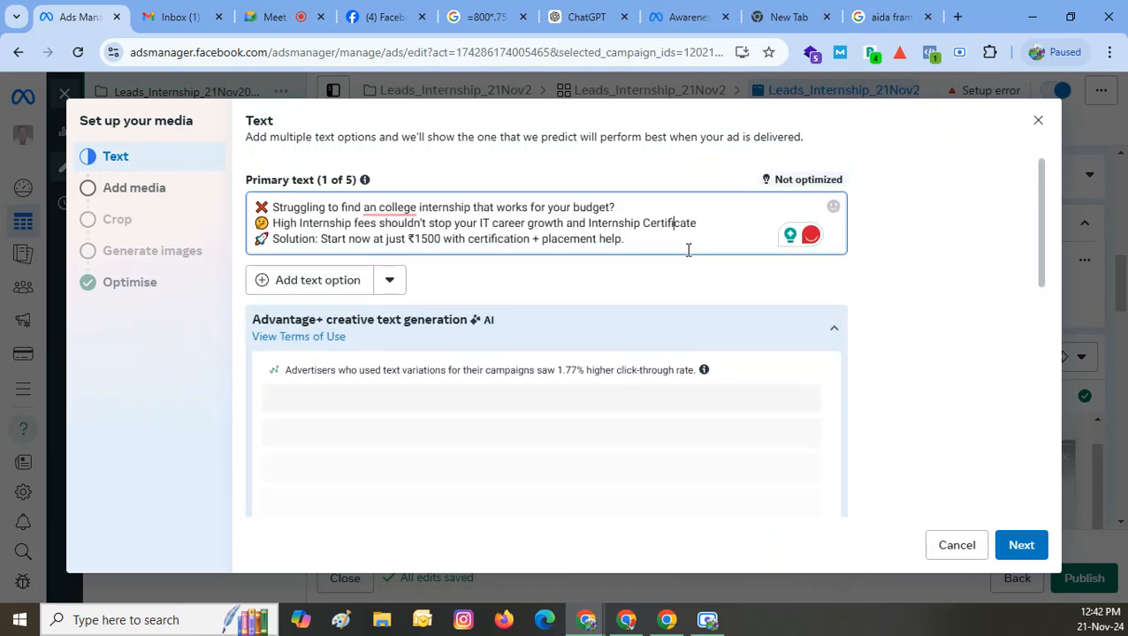
- Correct "an college" to "a college" in the primary text's first line and remove the "Solution:" label from the third line
left_click(385, 208)
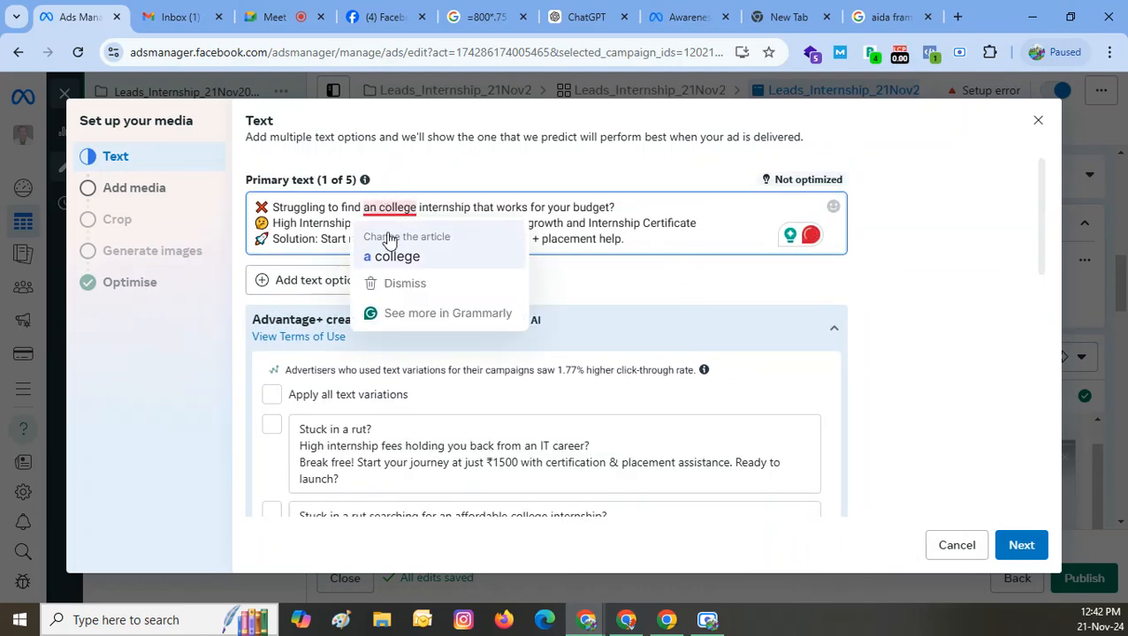
left_click(392, 257)
scroll(300, 221, "down", 1)
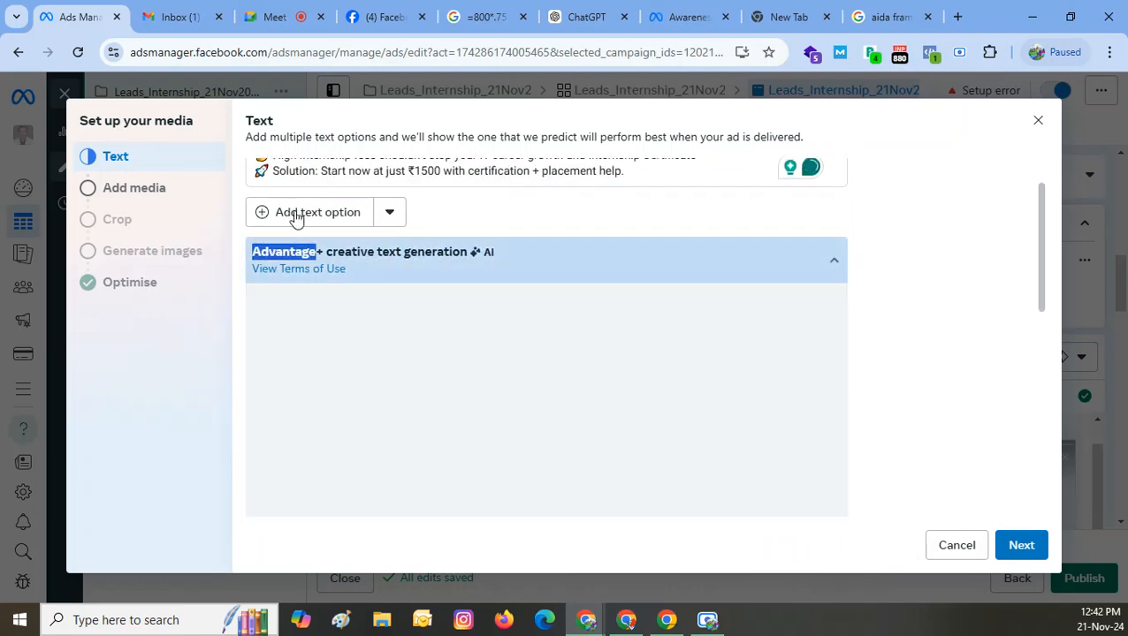
double_click(305, 173)
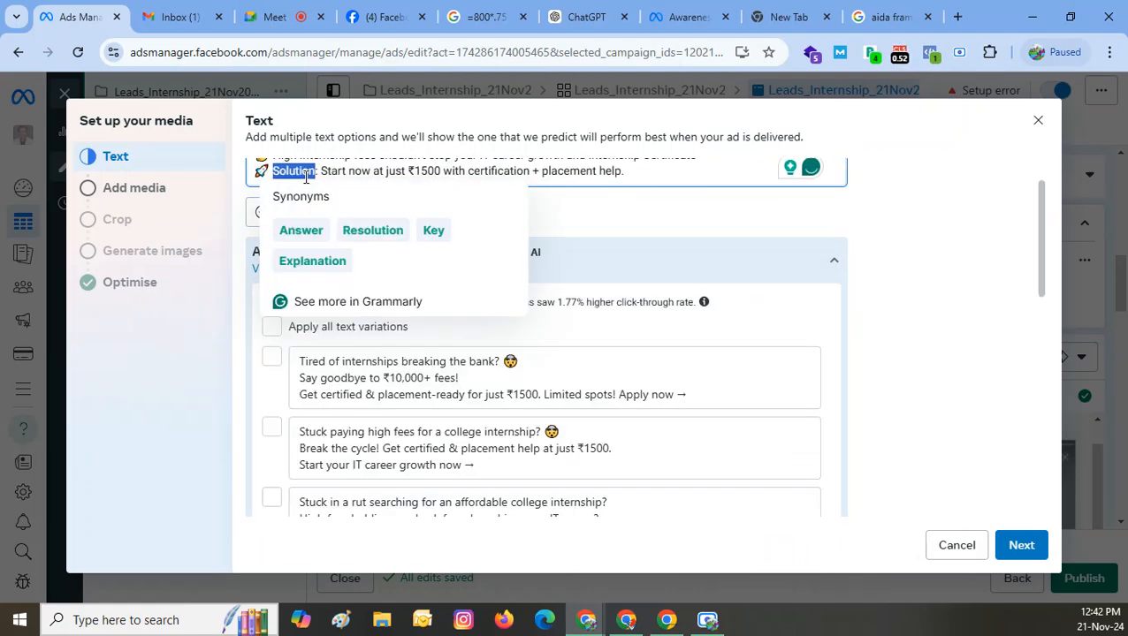
key("BackSpace")
key("Delete")
key("Delete")
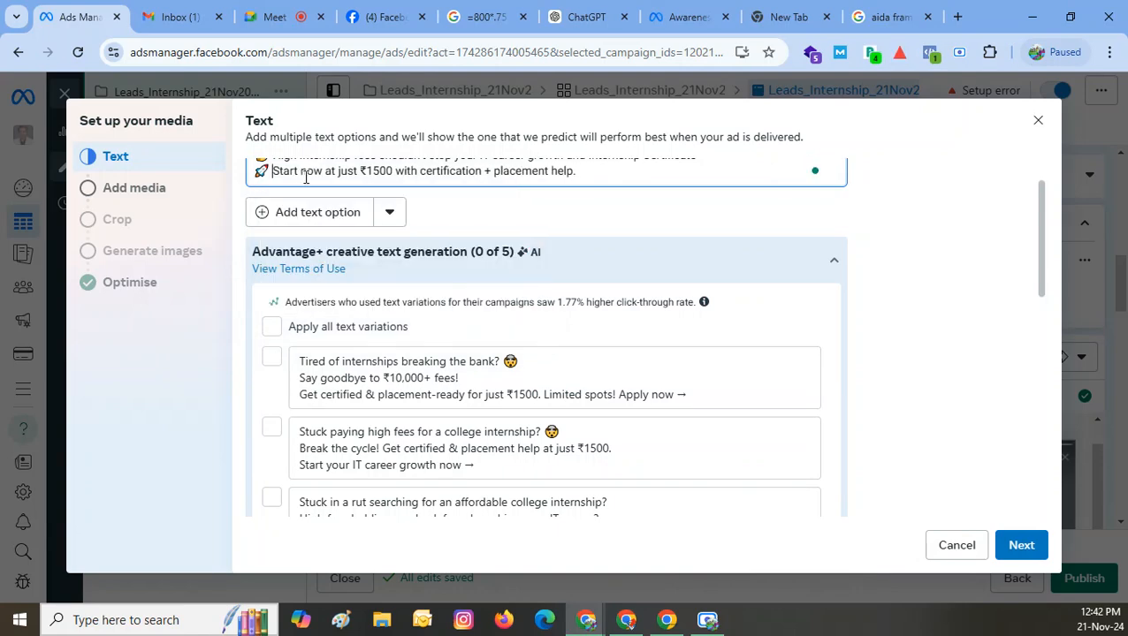
- Replace "just ₹1500" in the primary text's third line with "Etehr Infotech Coimbatore and"
left_click_drag(339, 171, 392, 208)
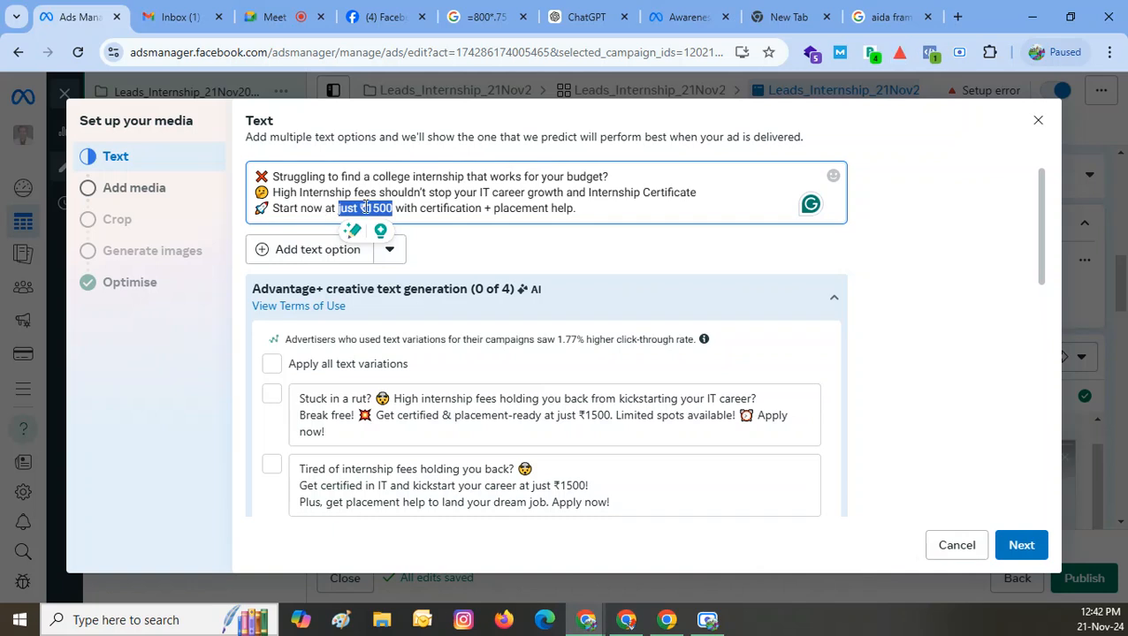
type("Et")
type("Infotech")
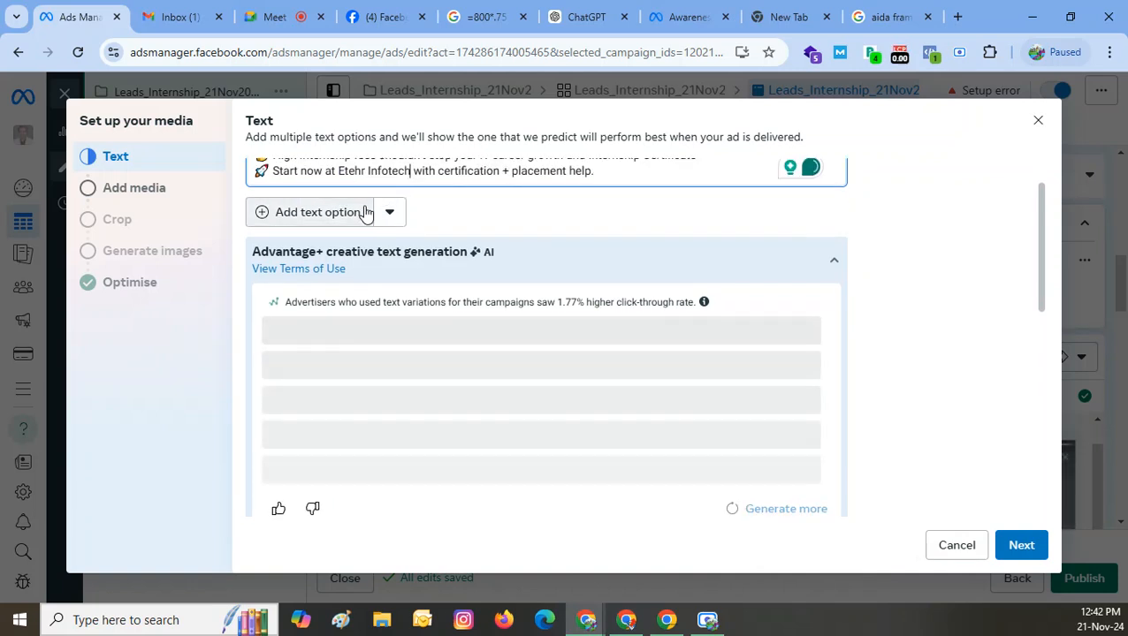
type(" Coimbatore and")
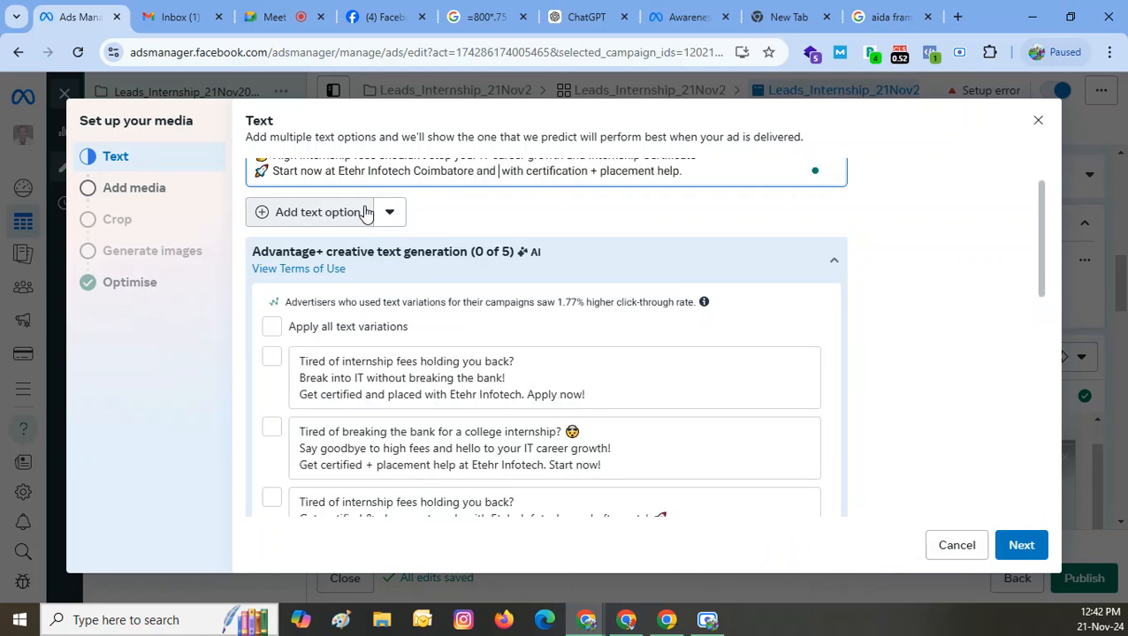
- Replace "with certification + placement help." in the third line with "get your available certificate at reasonable cost."
key("Delete")
key("Delete")
key("Delete")
key("Delete")
key("Delete")
key("Delete")
key("Delete")
key("Delete")
key("Delete")
key("Delete")
key("Delete")
key("Delete")
key("Delete")
key("Delete")
key("Delete")
key("Delete")
key("Delete")
key("Delete")
key("Delete")
key("Delete")
key("Delete")
key("Delete")
key("Delete")
key("Delete")
key("Delete")
key("Delete")
key("Delete")
key("Delete")
key("Delete")
key("Delete")
key("Delete")
key("Delete")
key("Delete")
key("Delete")
type("get")
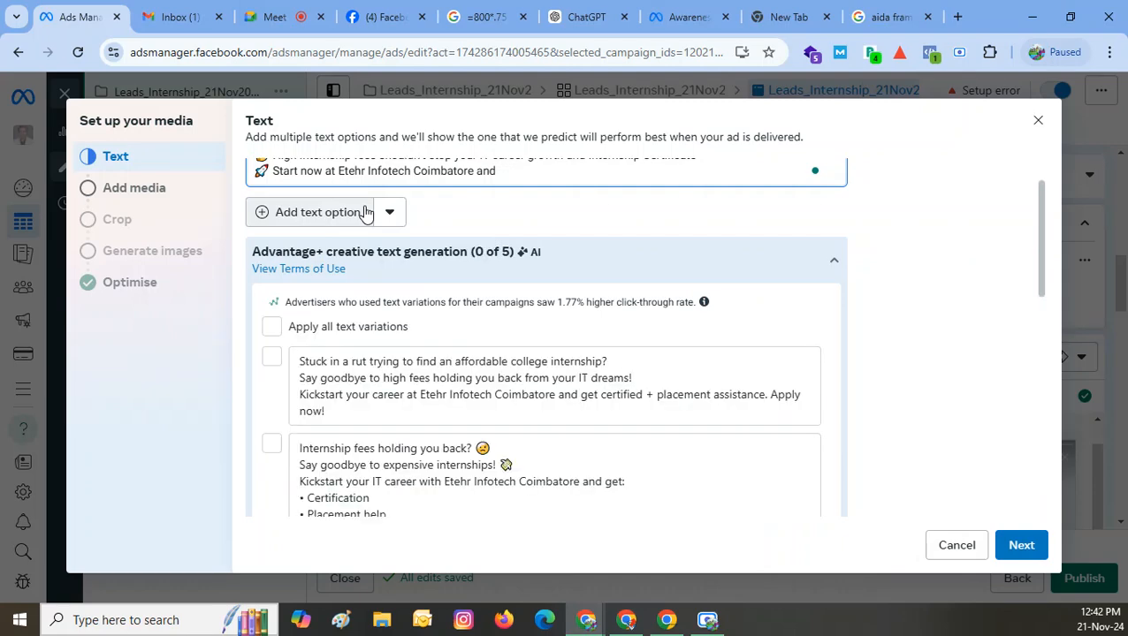
type(" your valia")
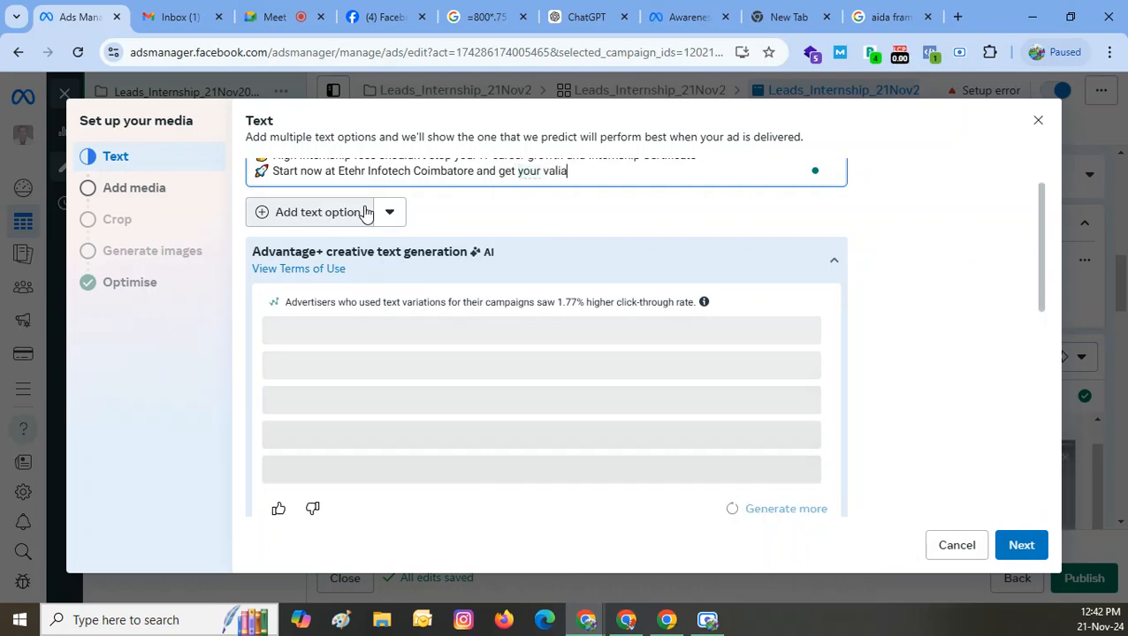
key("BackSpace")
key("BackSpace")
key("BackSpace")
key("BackSpace")
key("BackSpace")
type("available certificat")
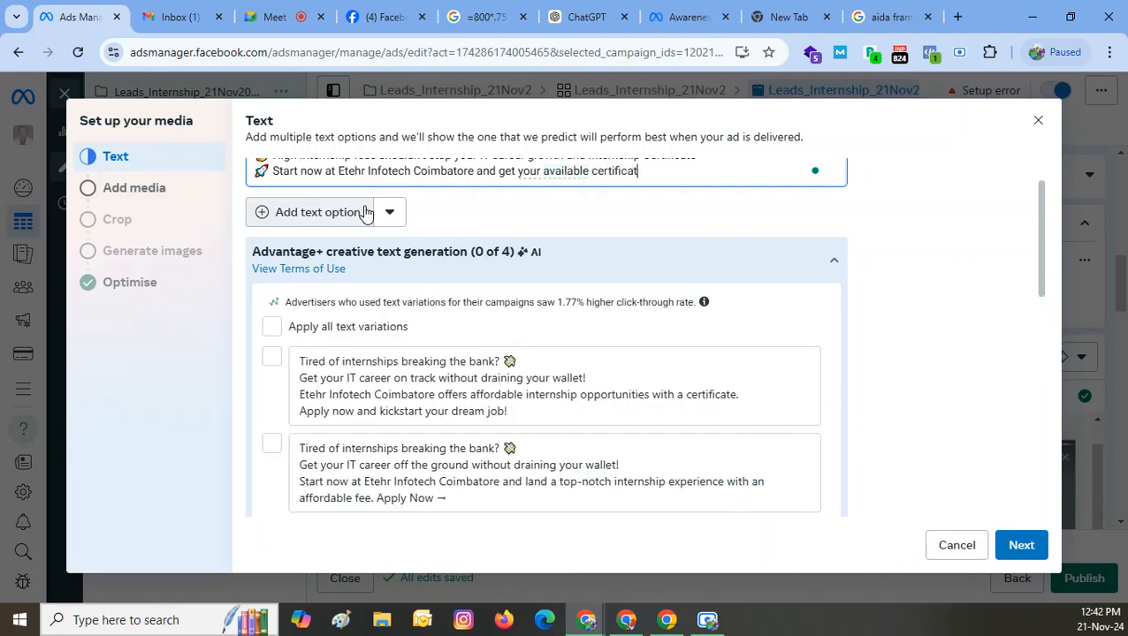
type("e at reasoable cost.")
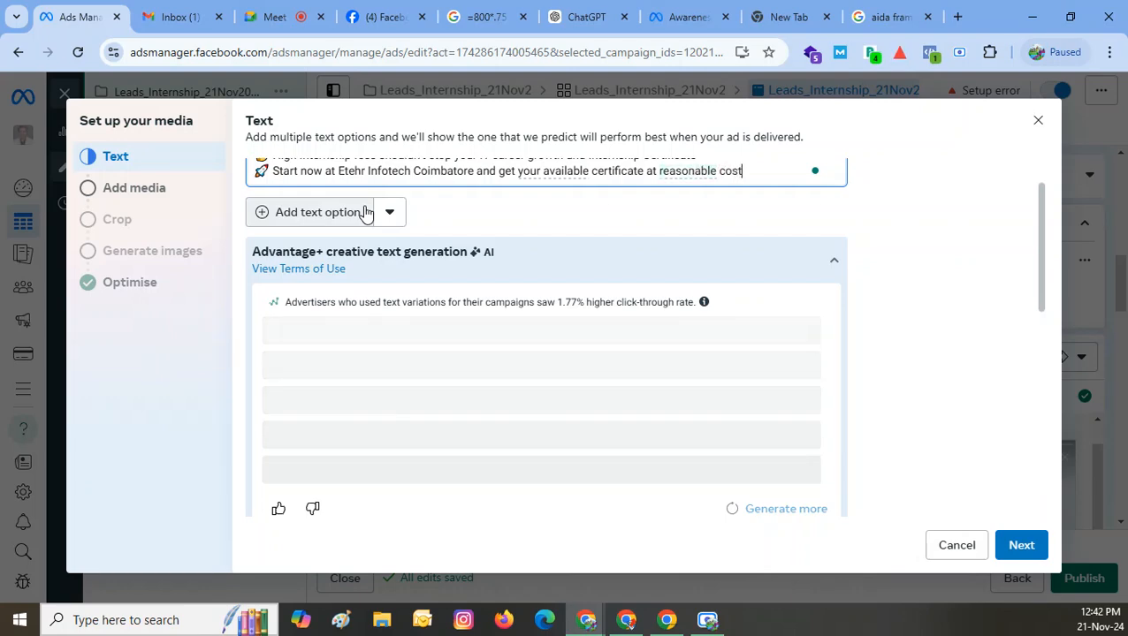
- Accept the grammar suggestion that adds the article "a" before "reasonable" in the third line
scroll(873, 348, "up", 1)
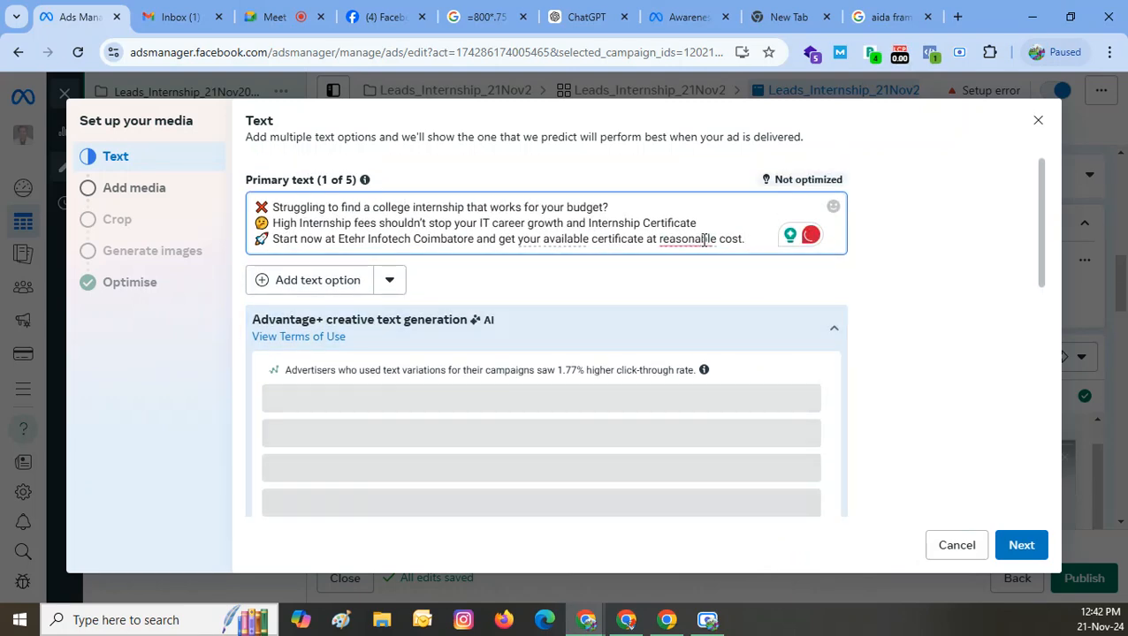
right_click(677, 241)
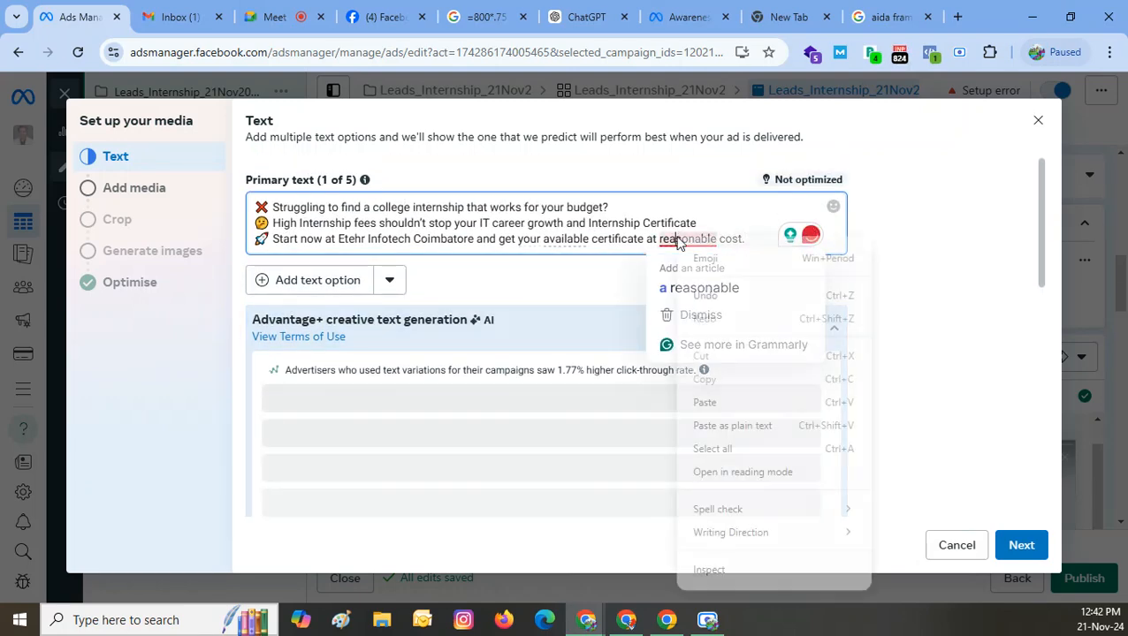
left_click(673, 284)
scroll(693, 237, "down", 1)
left_click(709, 228)
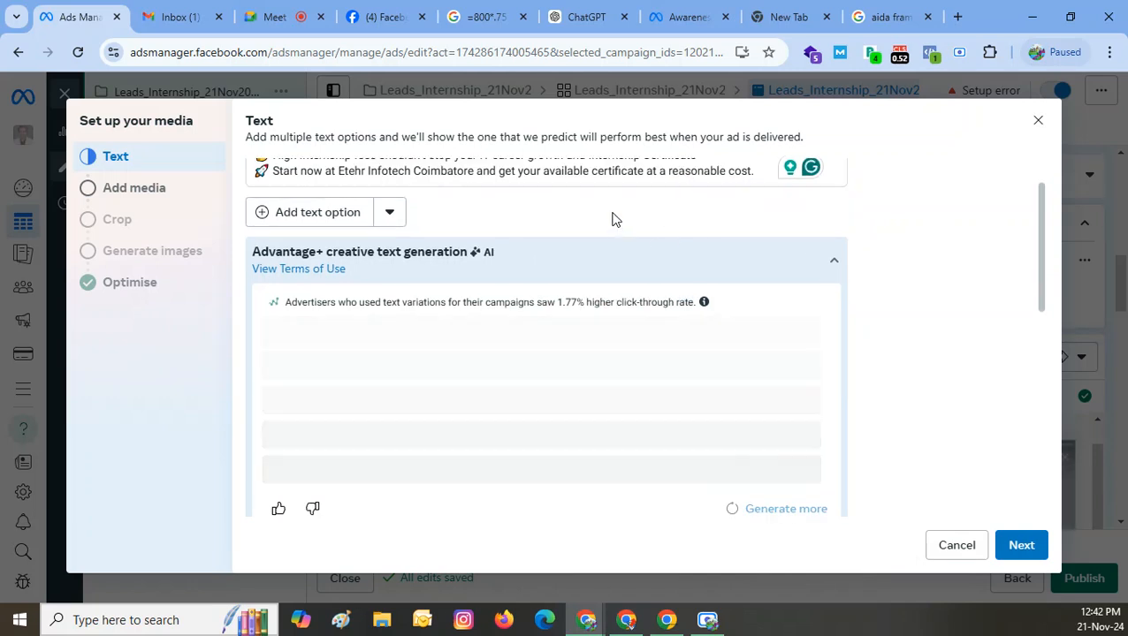
- Replace the word "available" with "valuable" in the primary text's third line
scroll(612, 215, "up", 1)
double_click(564, 240)
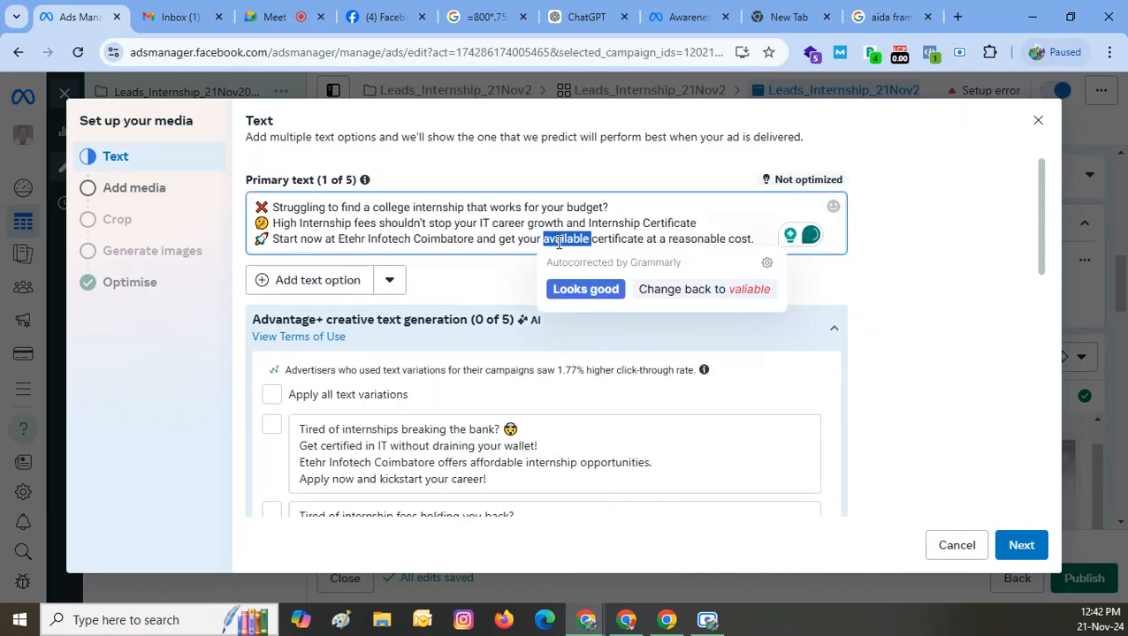
type("valuable")
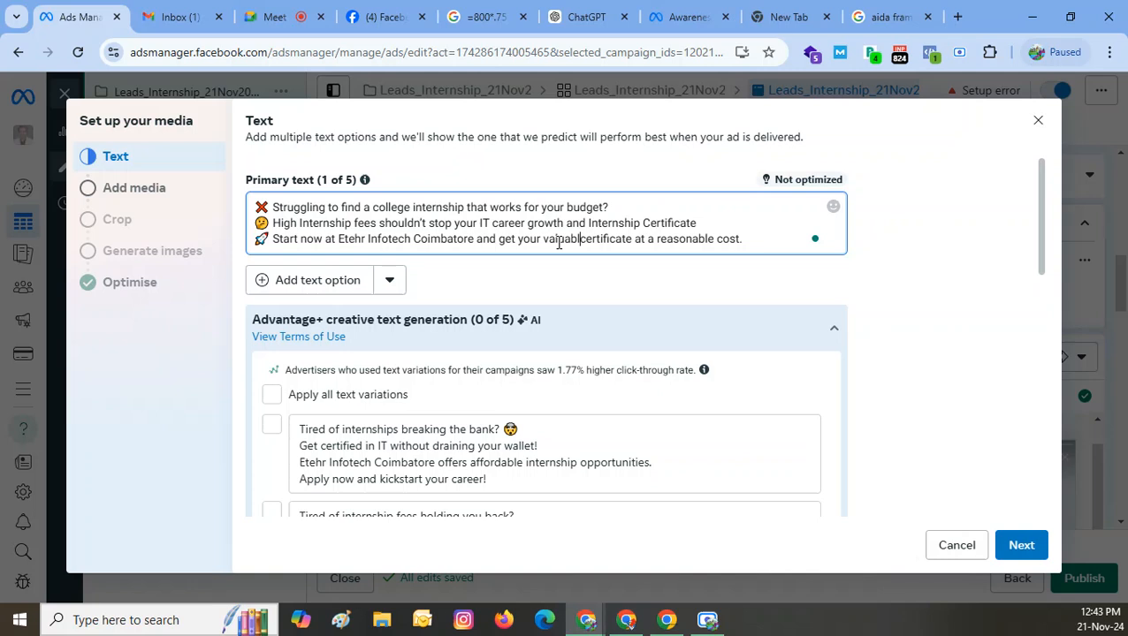
scroll(659, 270, "down", 1)
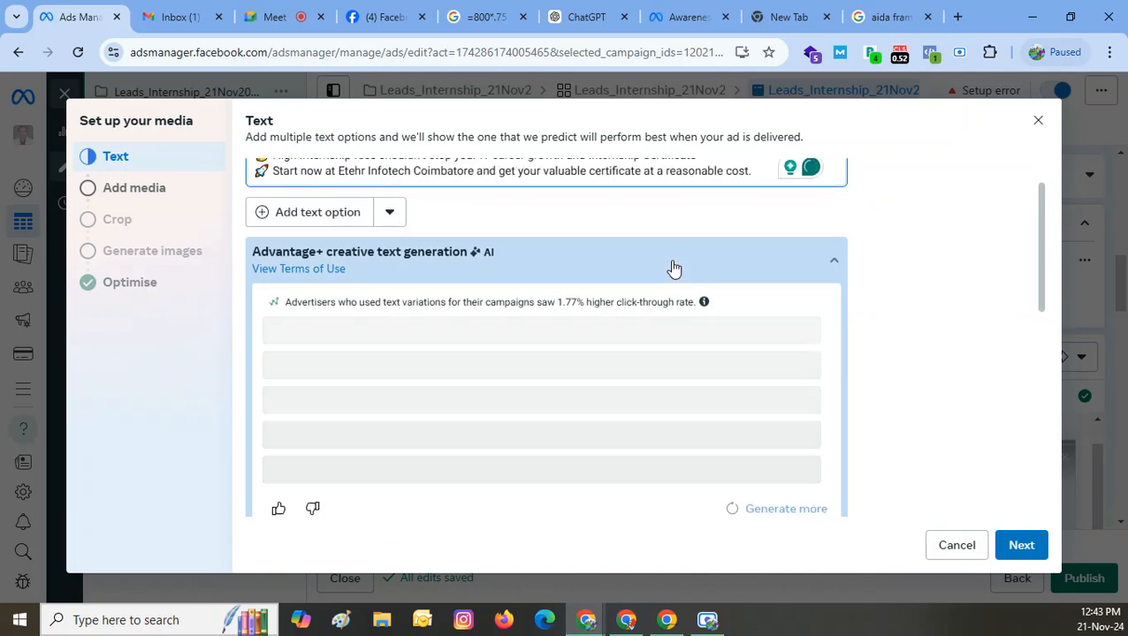
scroll(913, 292, "up", 1)
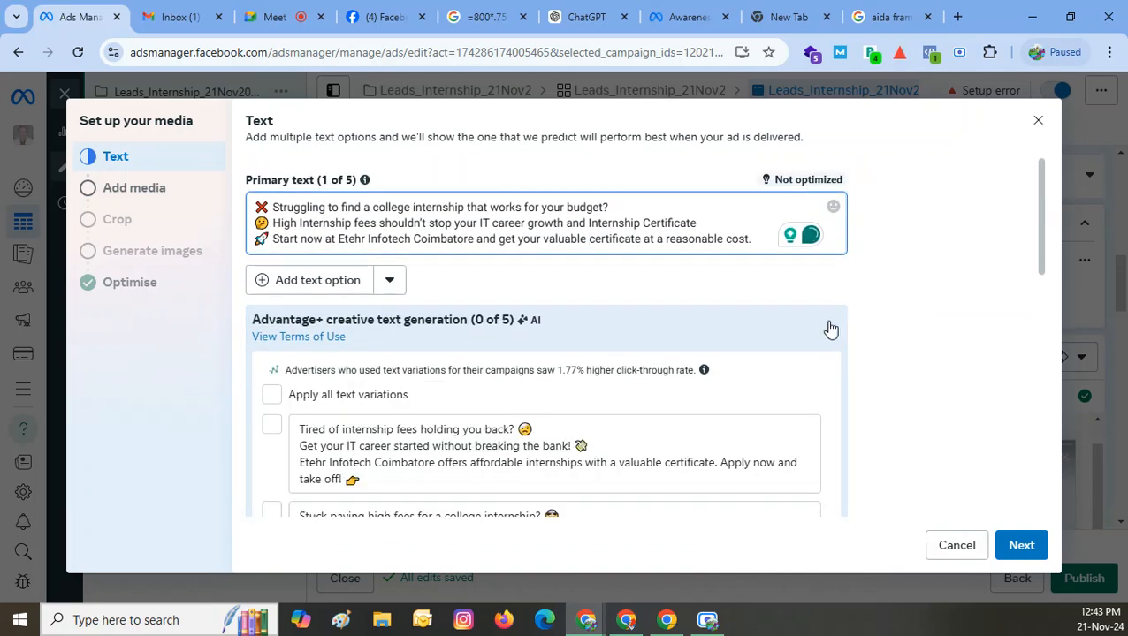
- Correct the misspelled company name in the third line to "Ether Infotech"
left_click(362, 240)
key("BackSpace")
key("BackSpace")
key("BackSpace")
type("her")
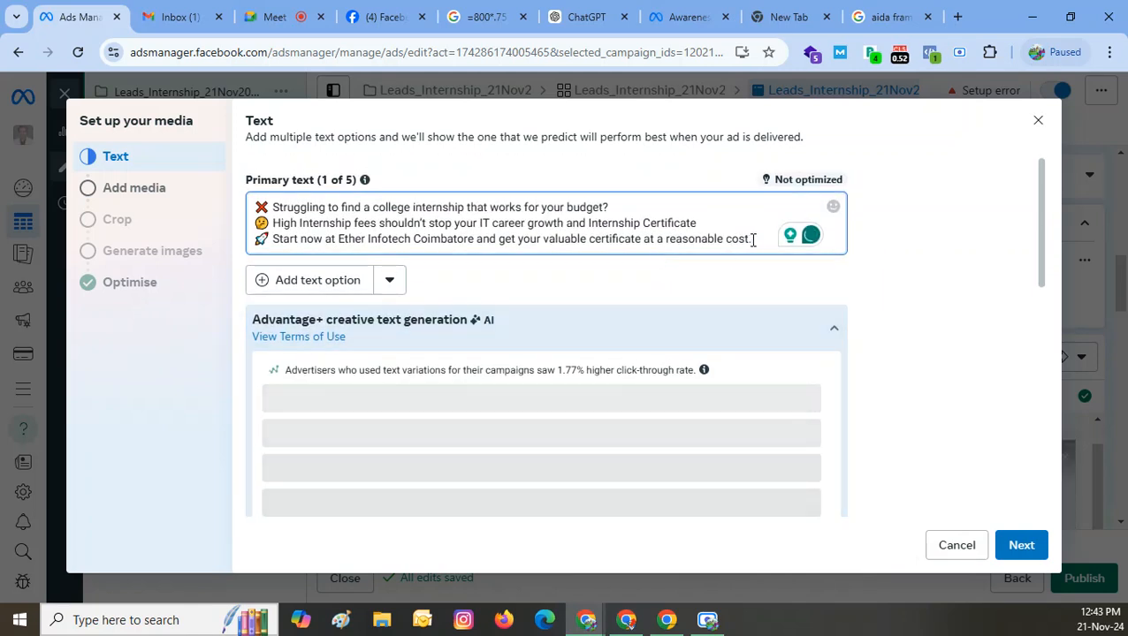
left_click(752, 240)
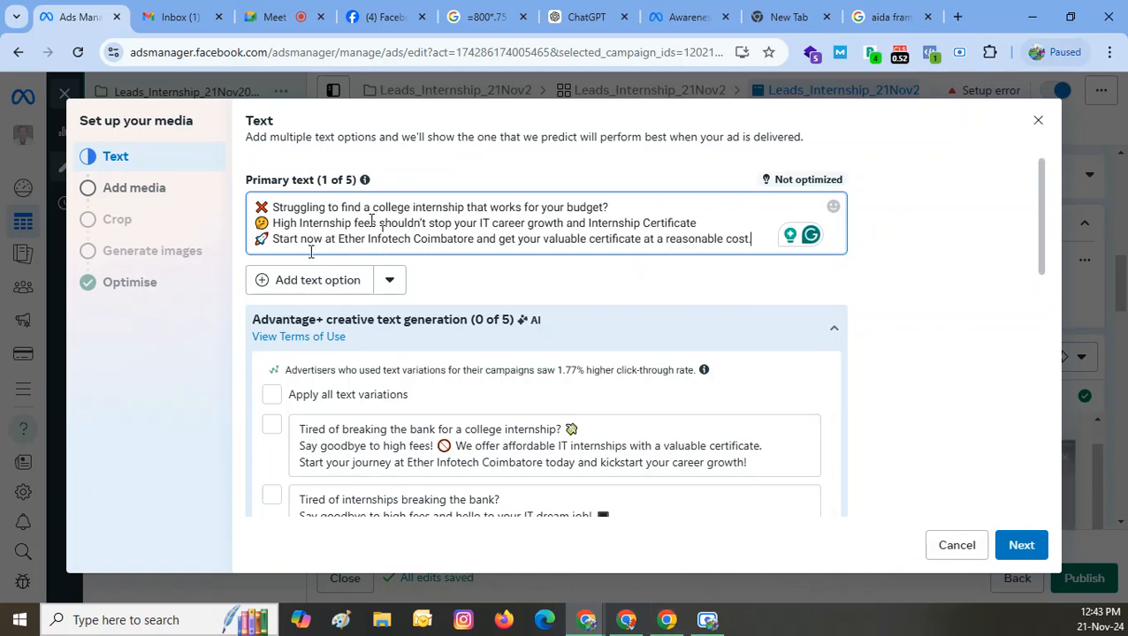
- Move the ❌ emoji from the start of the primary text's first line to the end of that line
left_click(268, 208)
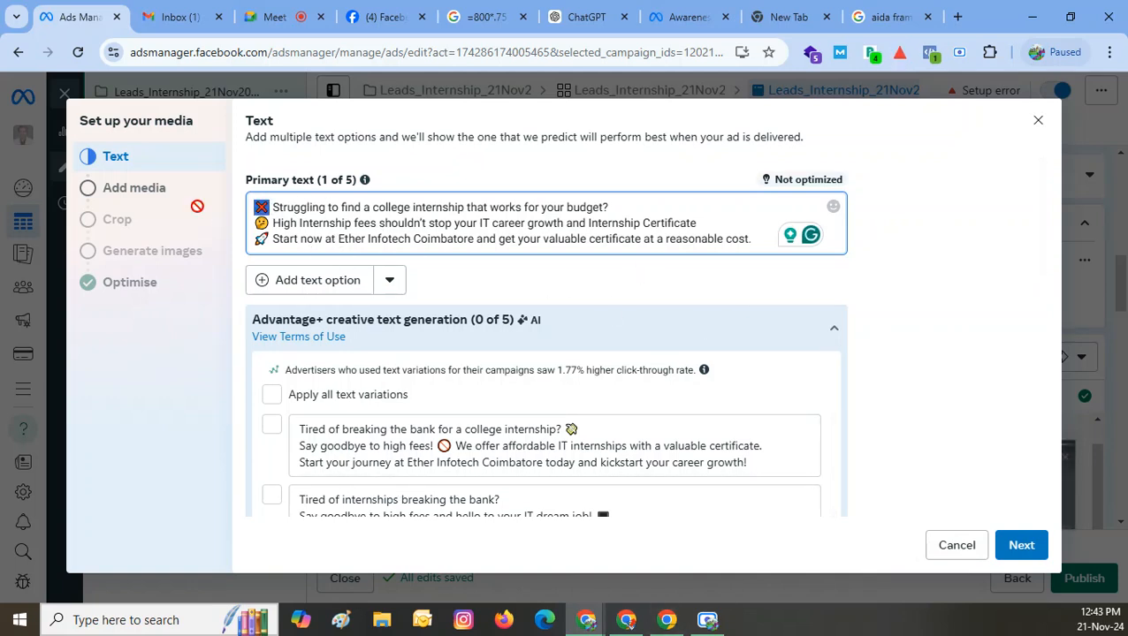
key("BackSpace")
scroll(607, 221, "down", 1)
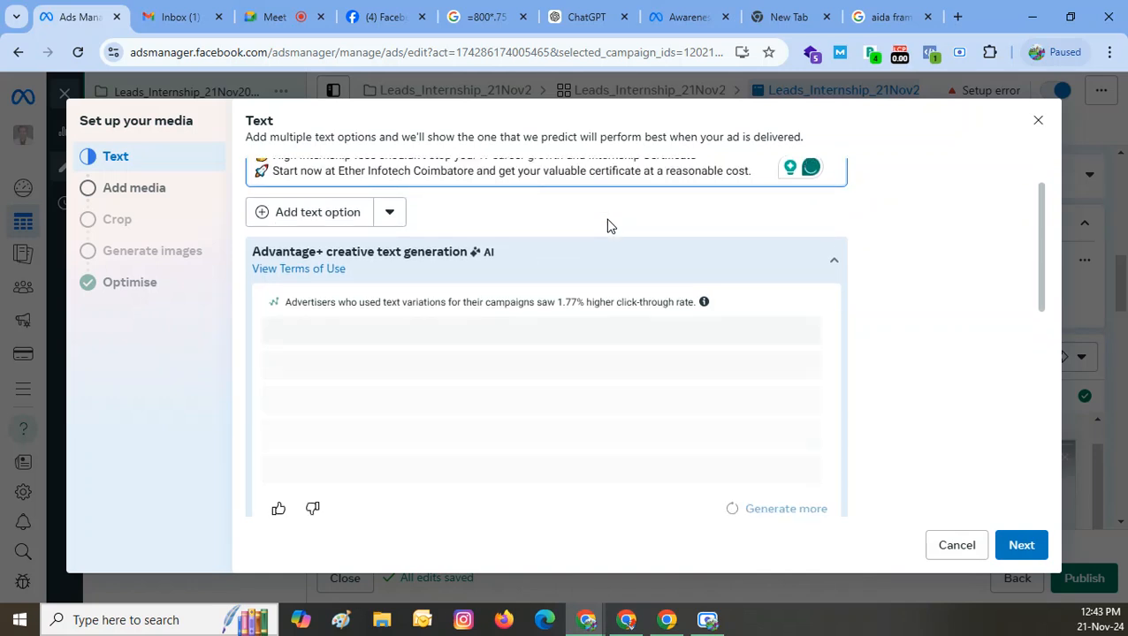
key("Delete")
left_click(622, 204)
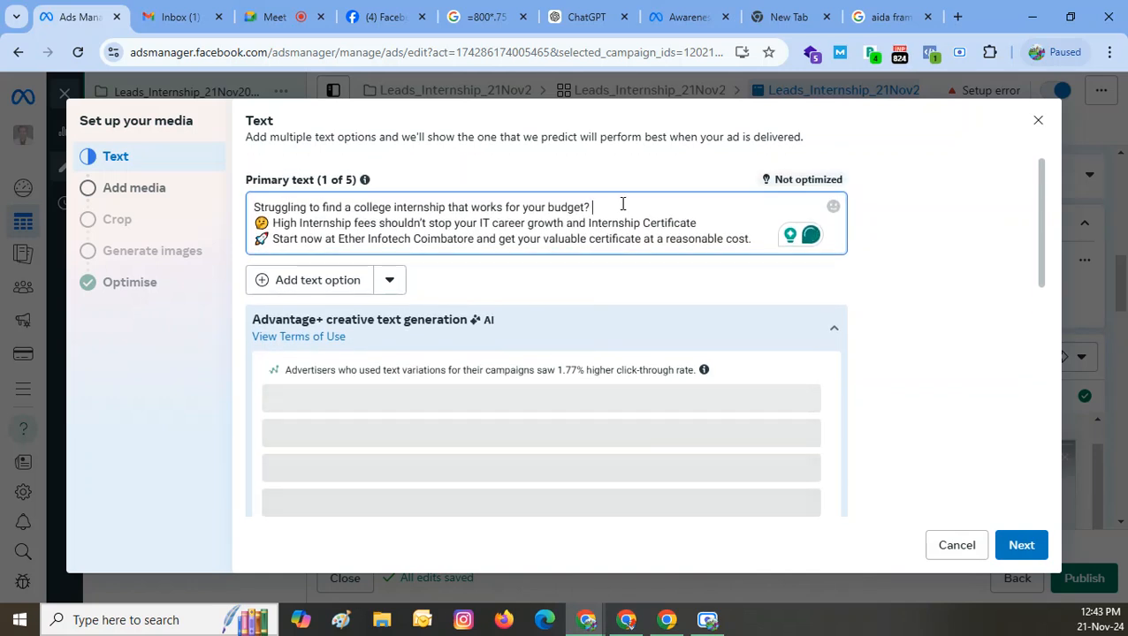
type("❌")
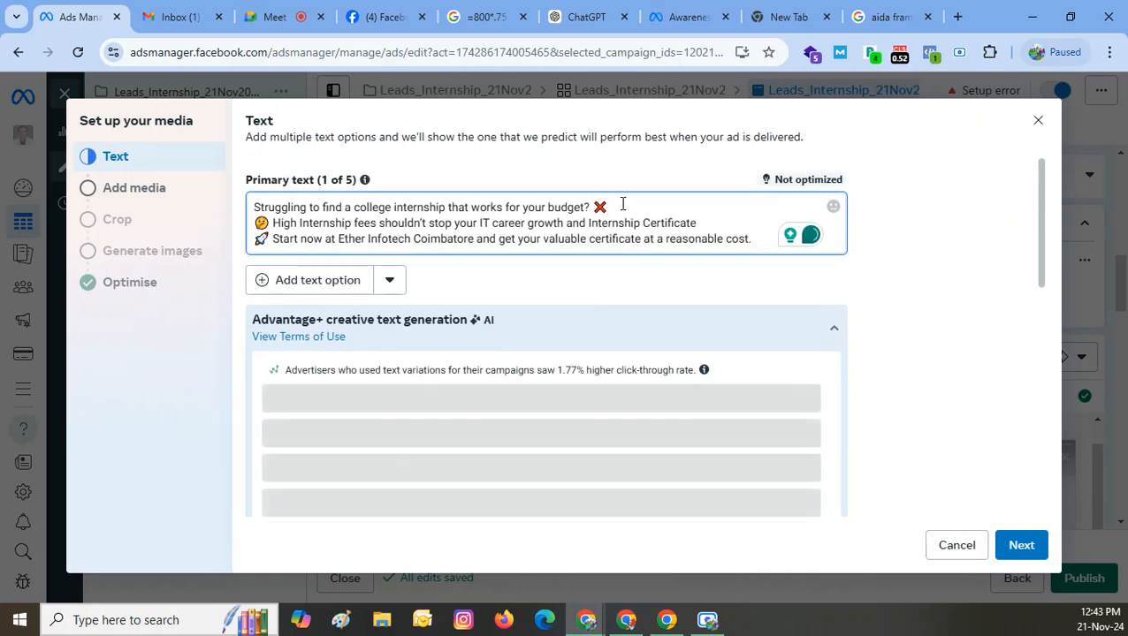
- Move the 🤔 emoji from the start of the primary text's second line to its end, adding a full stop before it
left_click(273, 223)
key("BackSpace")
key("BackSpace")
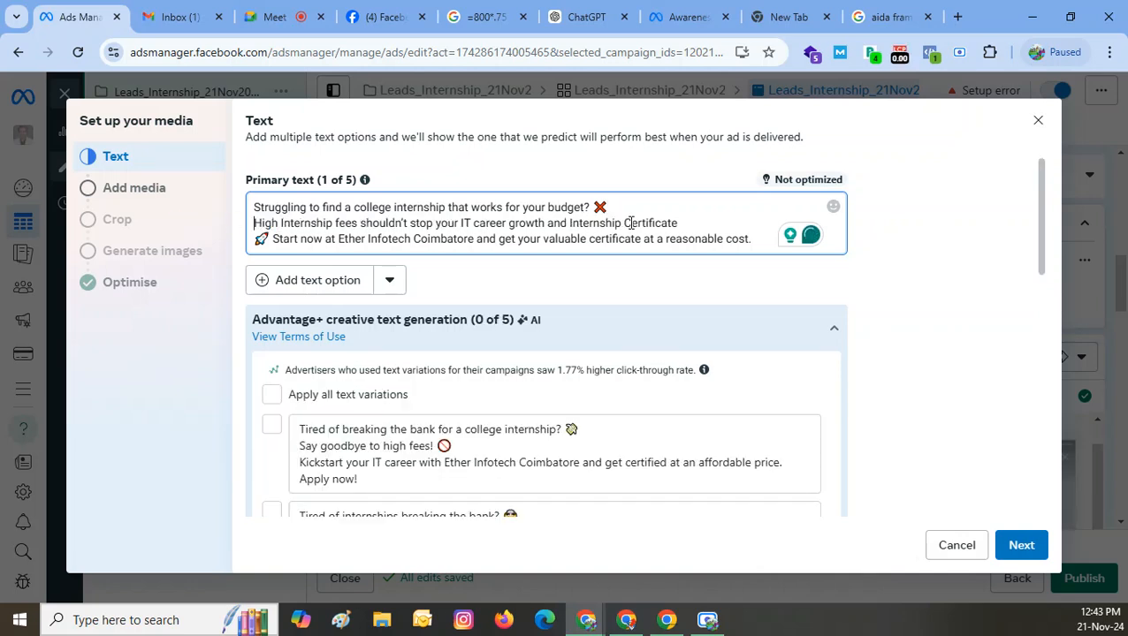
scroll(745, 220, "down", 1)
left_click(712, 222)
scroll(708, 189, "up", 1)
left_click(705, 216)
type(". 🤔")
scroll(536, 237, "down", 1)
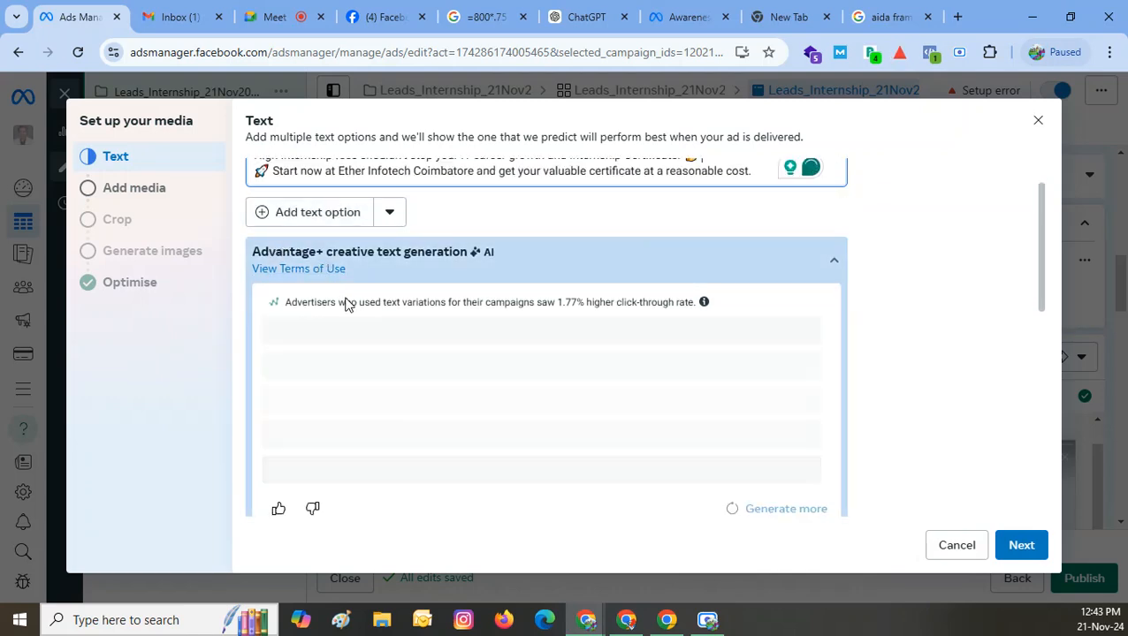
scroll(836, 297, "down", 2)
scroll(836, 297, "up", 3)
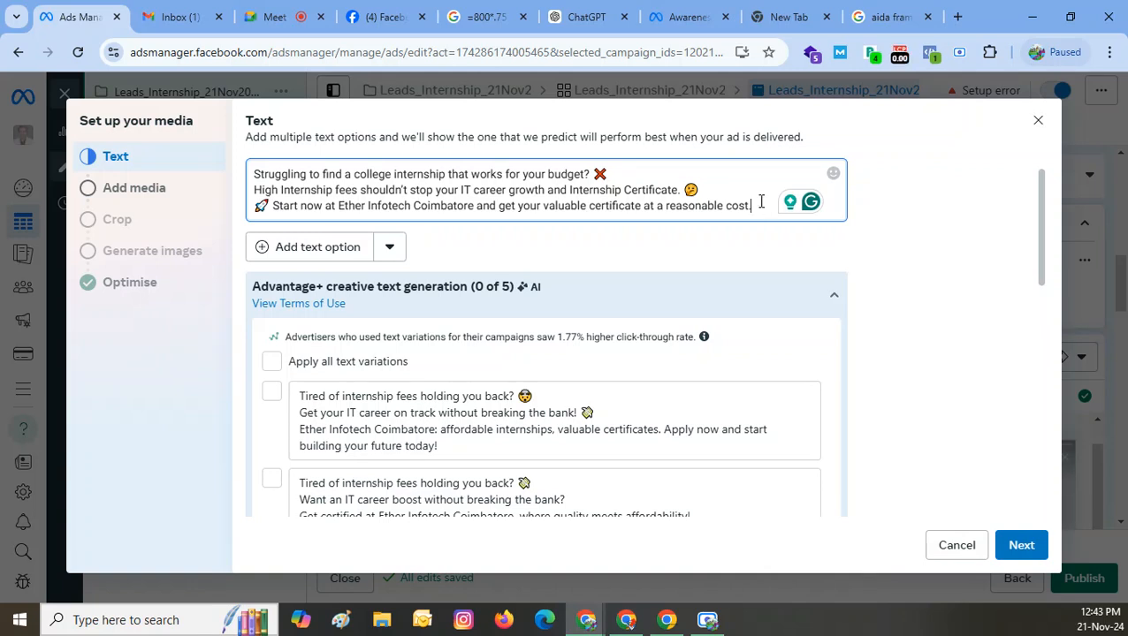
- Enter the ad headline "Internship Course for College Students"
scroll(935, 328, "down", 6)
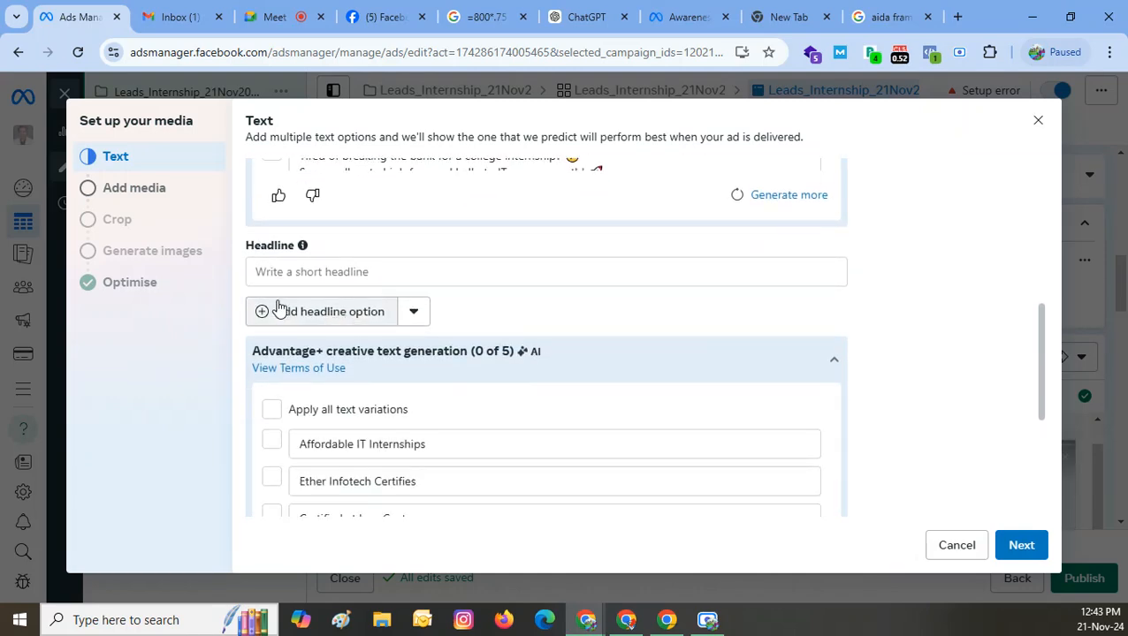
left_click(291, 272)
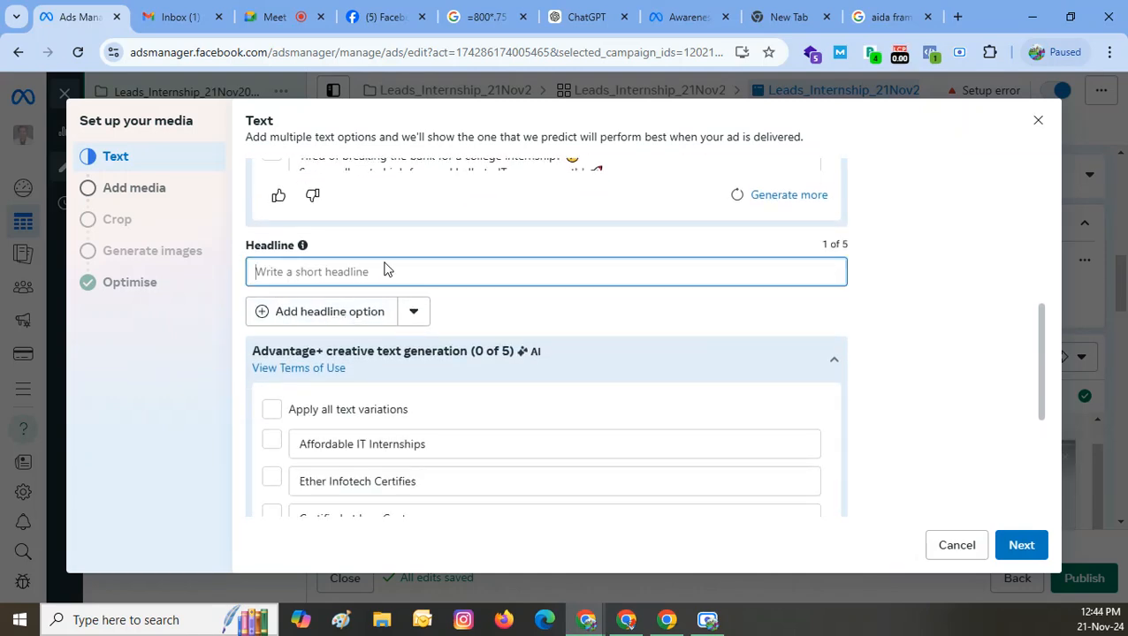
type("Internsh")
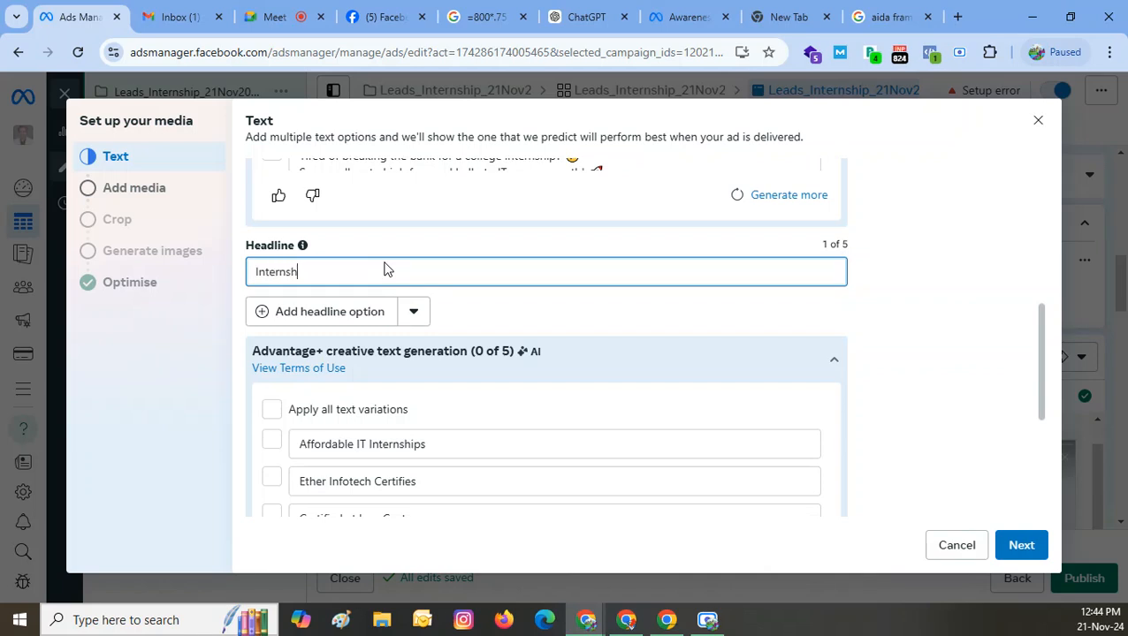
type("ip Course for ")
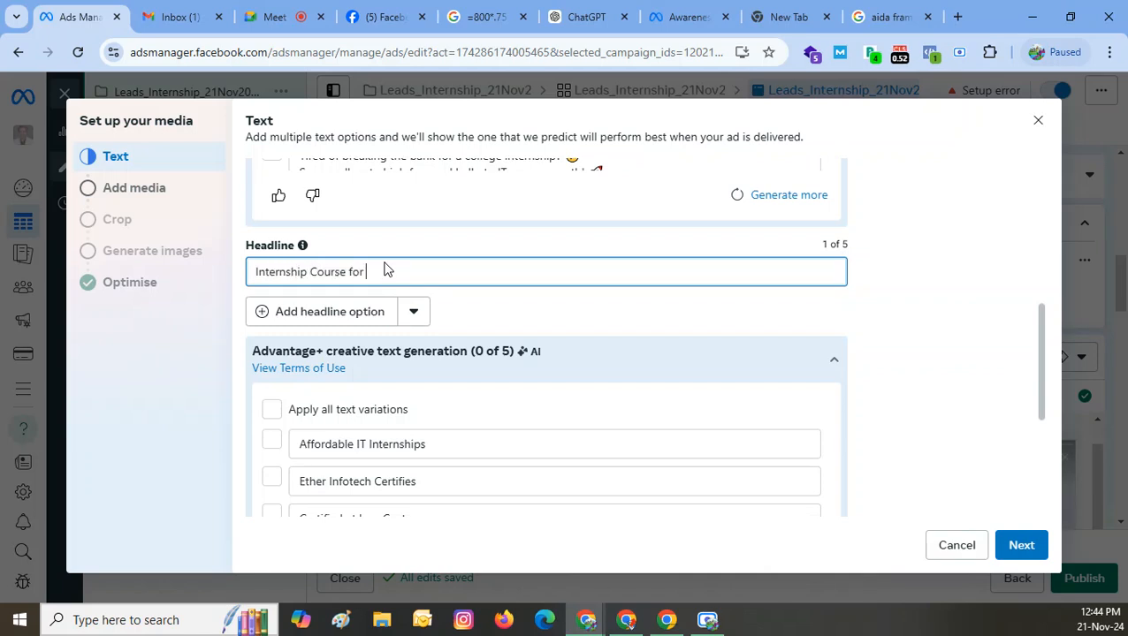
type("COllege STuden")
key("BackSpace")
type("o")
key("BackSpace")
type("ts")
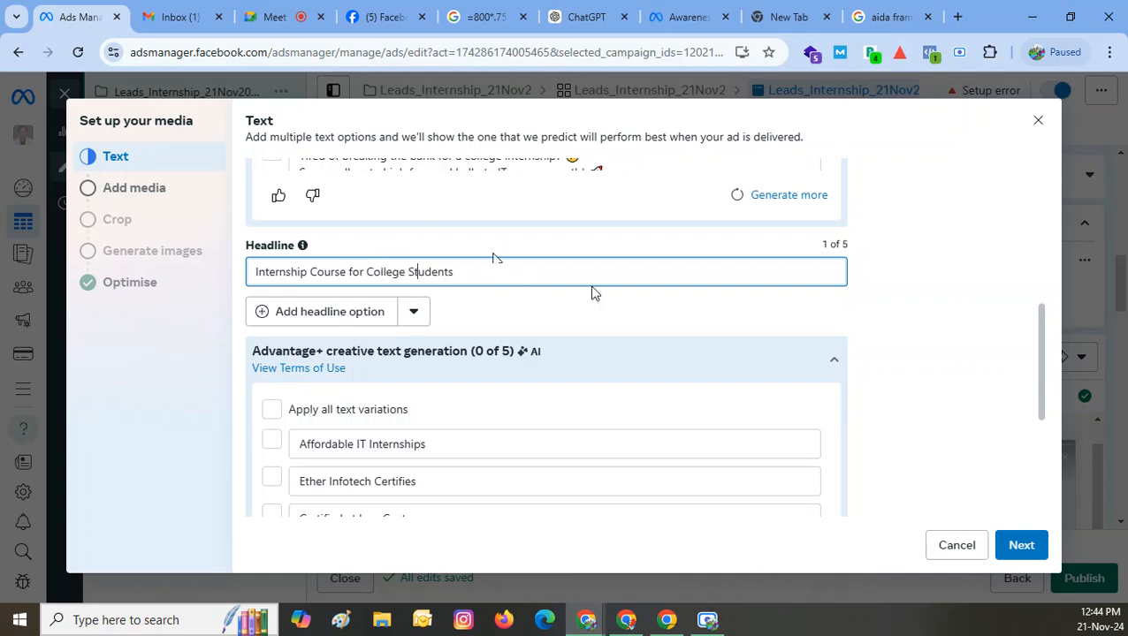
- Dismiss the notice shown under Link description
scroll(869, 316, "down", 5)
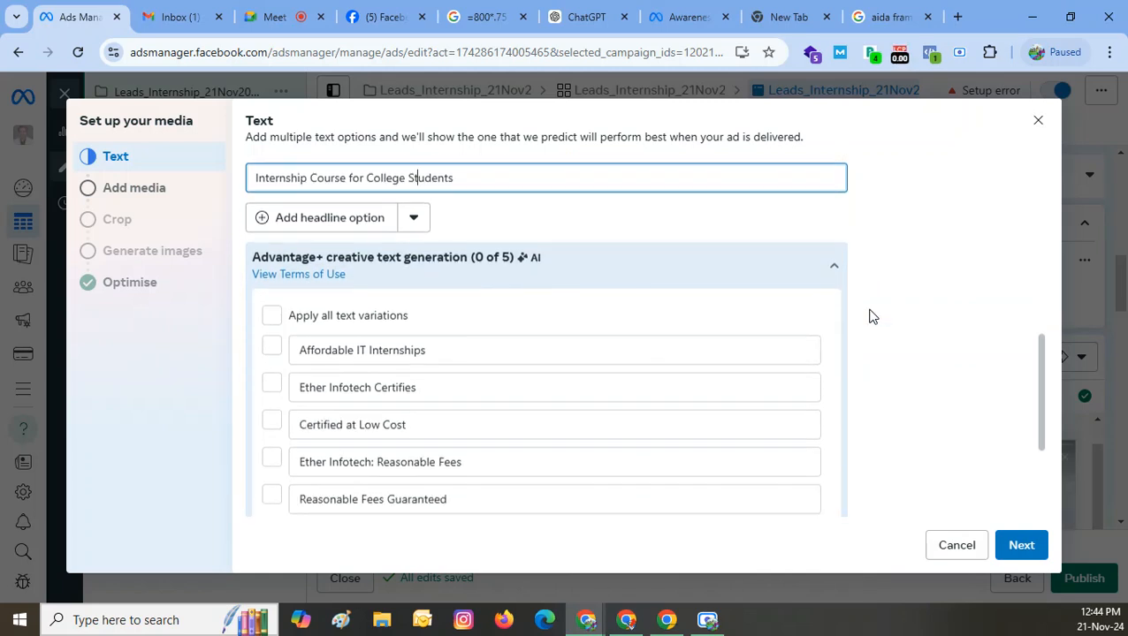
scroll(869, 316, "down", 1)
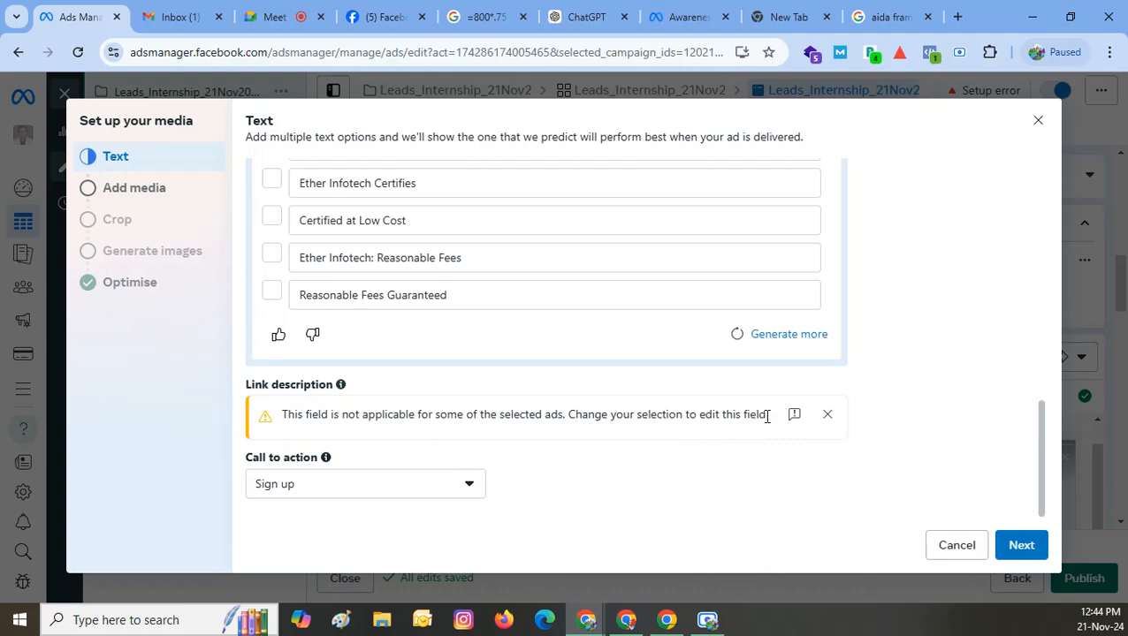
left_click(826, 415)
scroll(700, 433, "up", 2)
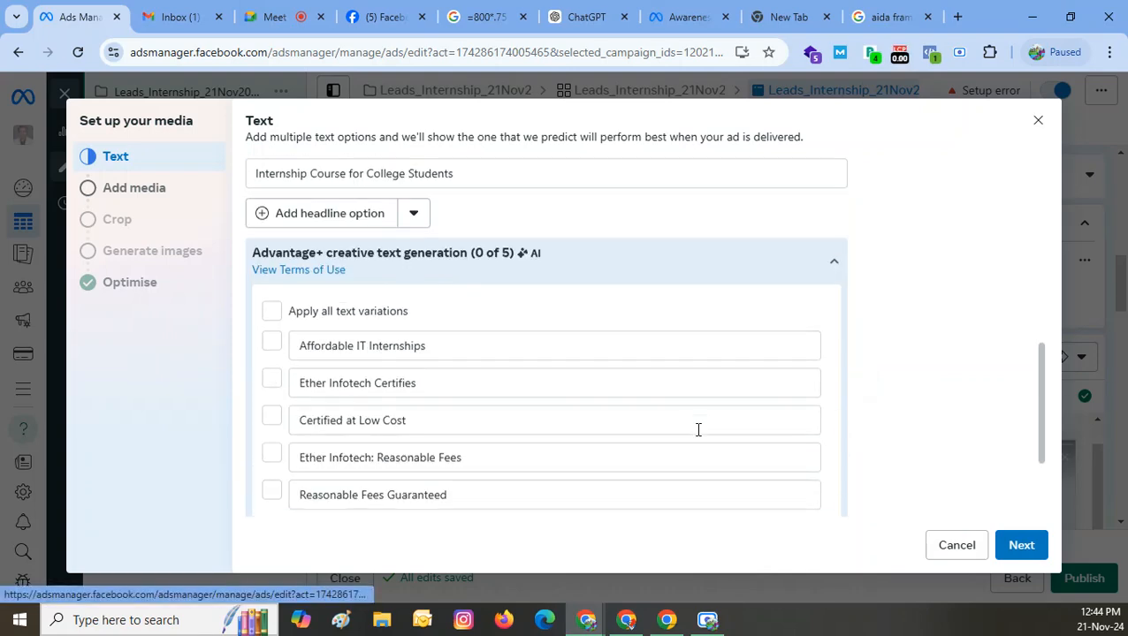
- Set the ad's call to action to "Learn more"
scroll(698, 431, "up", 5)
scroll(698, 430, "down", 2)
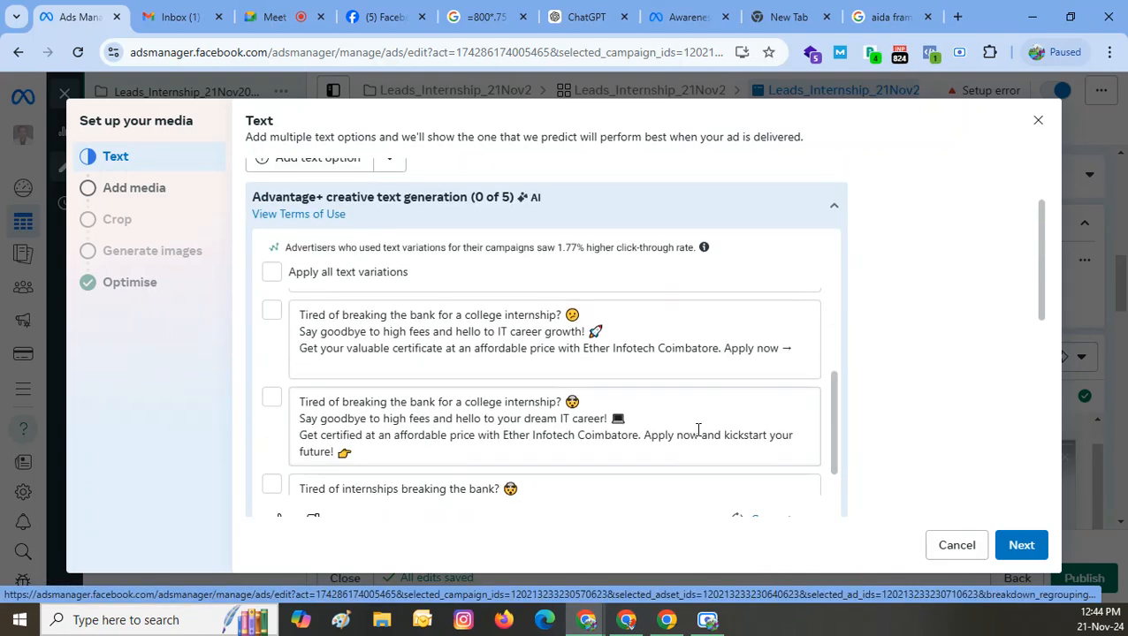
scroll(988, 335, "down", 2)
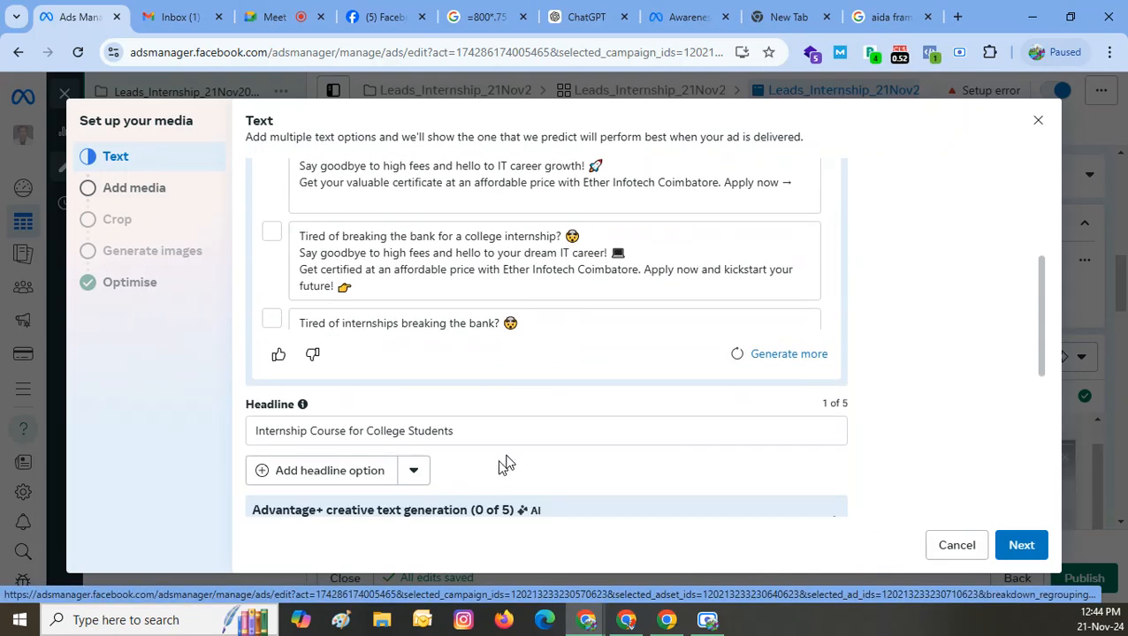
scroll(751, 432, "down", 5)
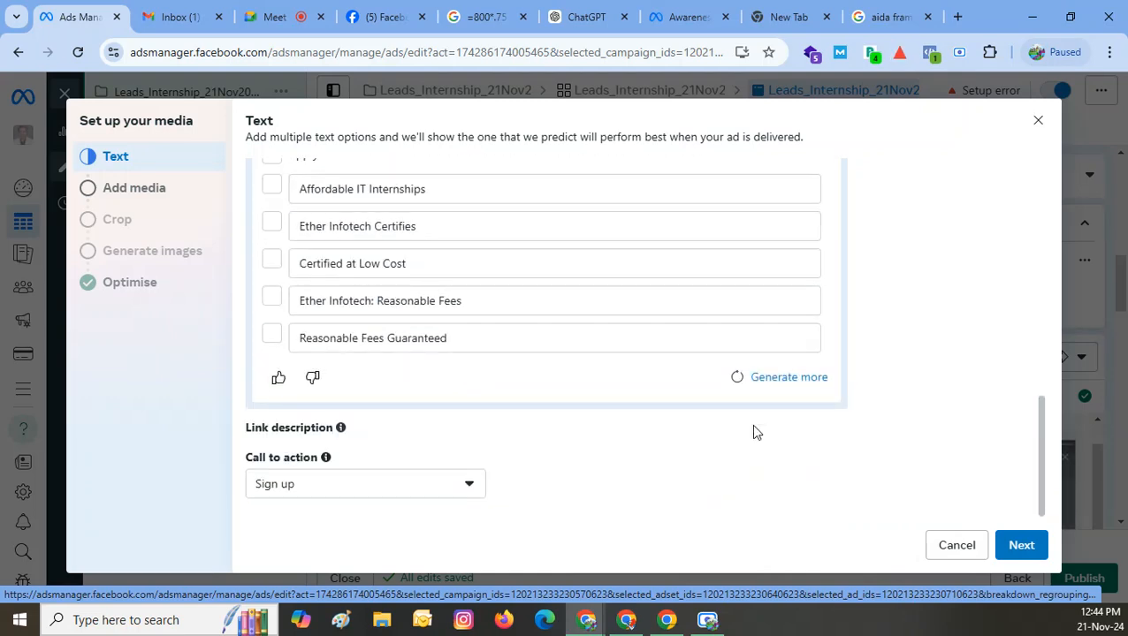
left_click(344, 481)
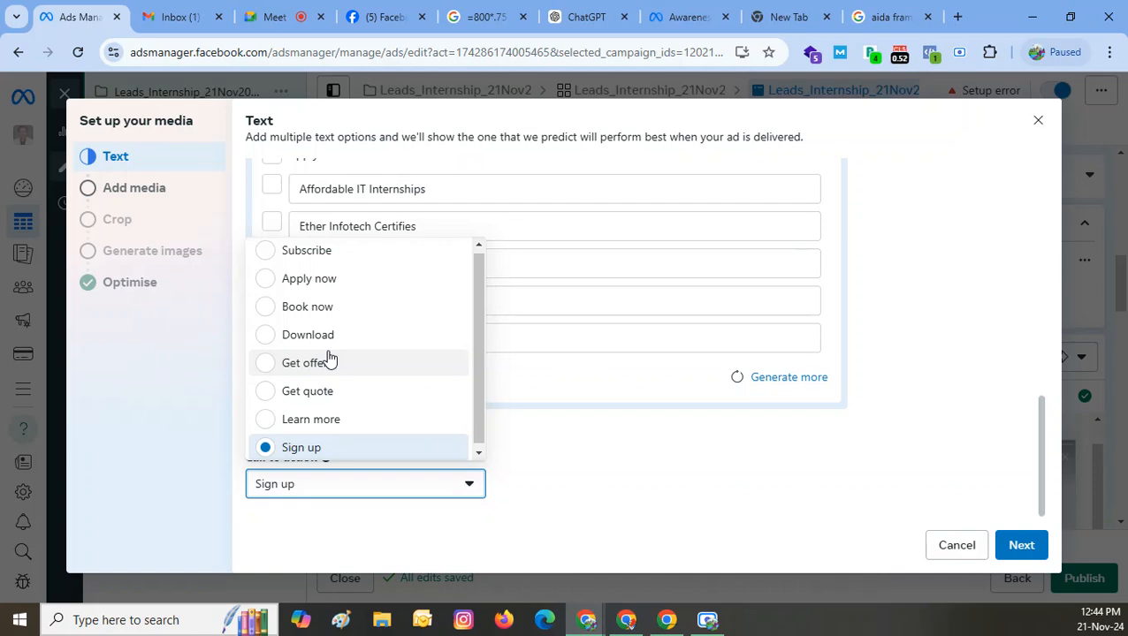
left_click(328, 426)
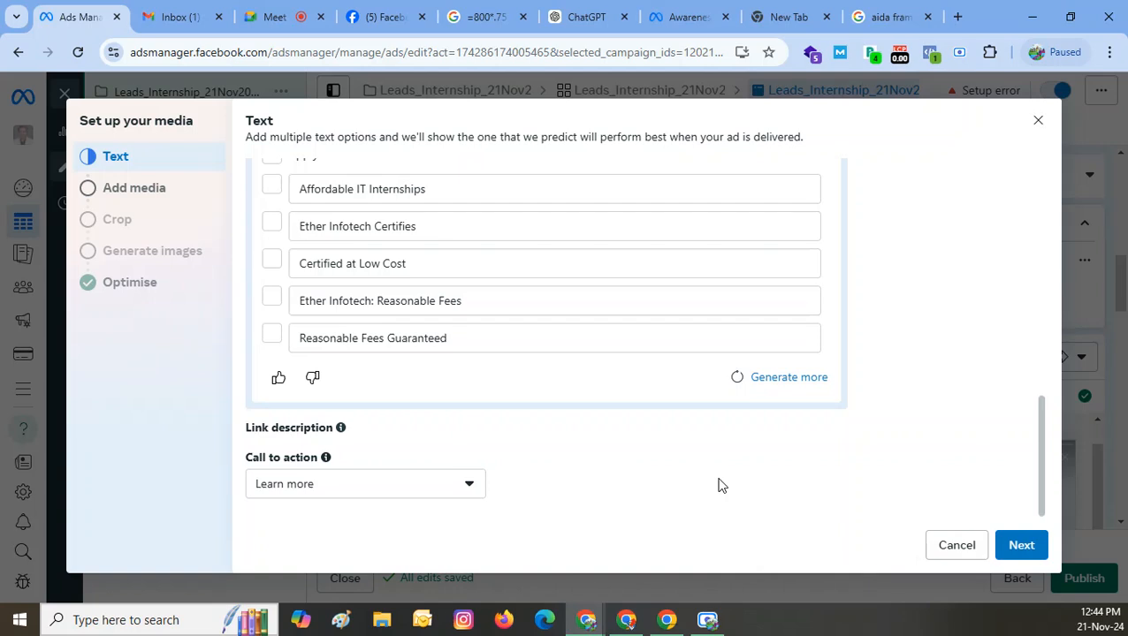
left_click(359, 484)
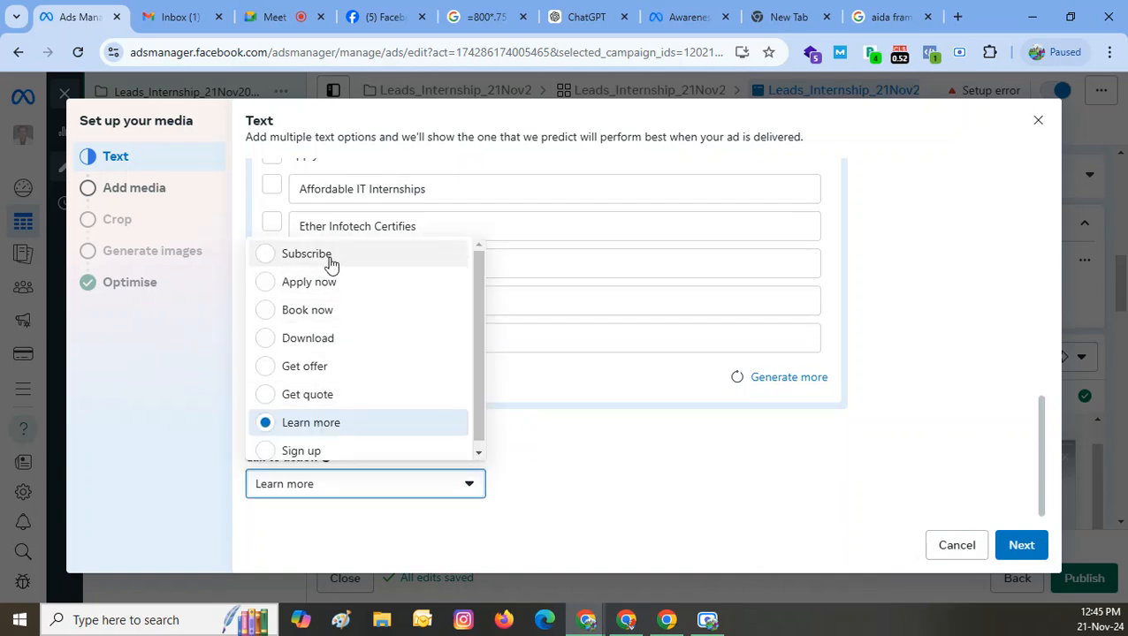
left_click(605, 479)
scroll(1006, 321, "up", 2)
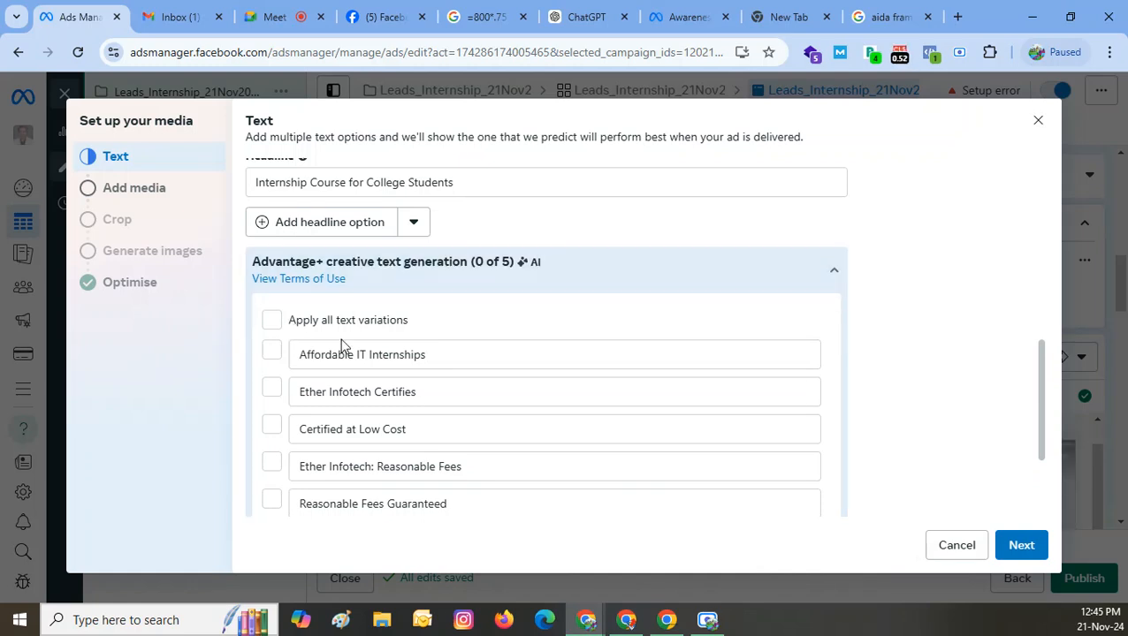
- Continue to the media selection and browse for an upload file in the Downloads folder on MK-DRIVE (F:)
left_click(1024, 545)
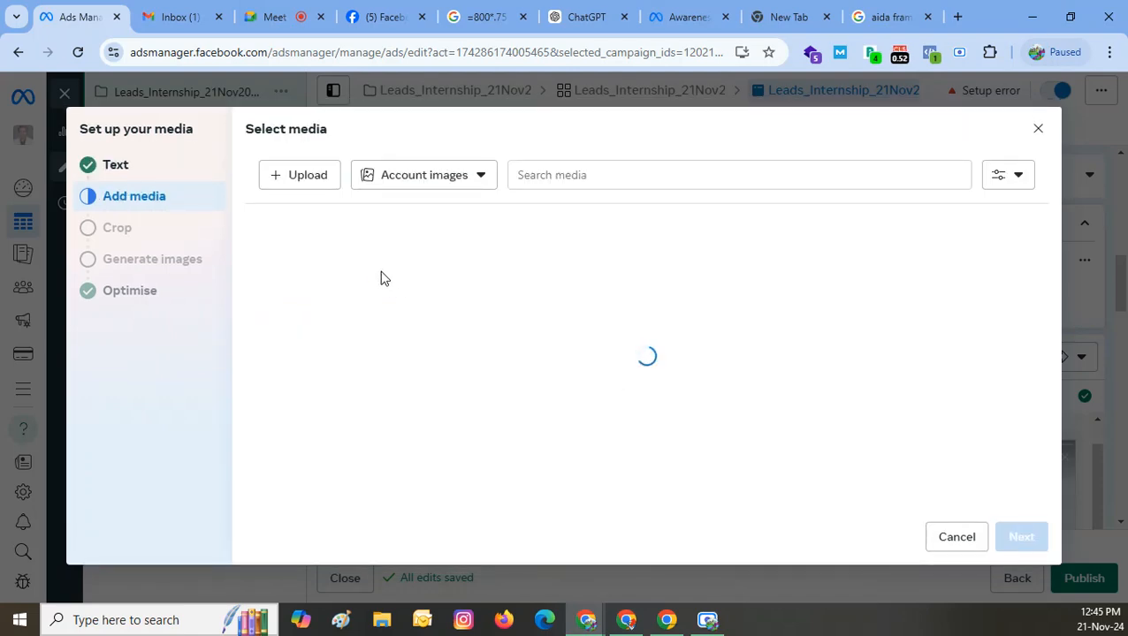
left_click(311, 181)
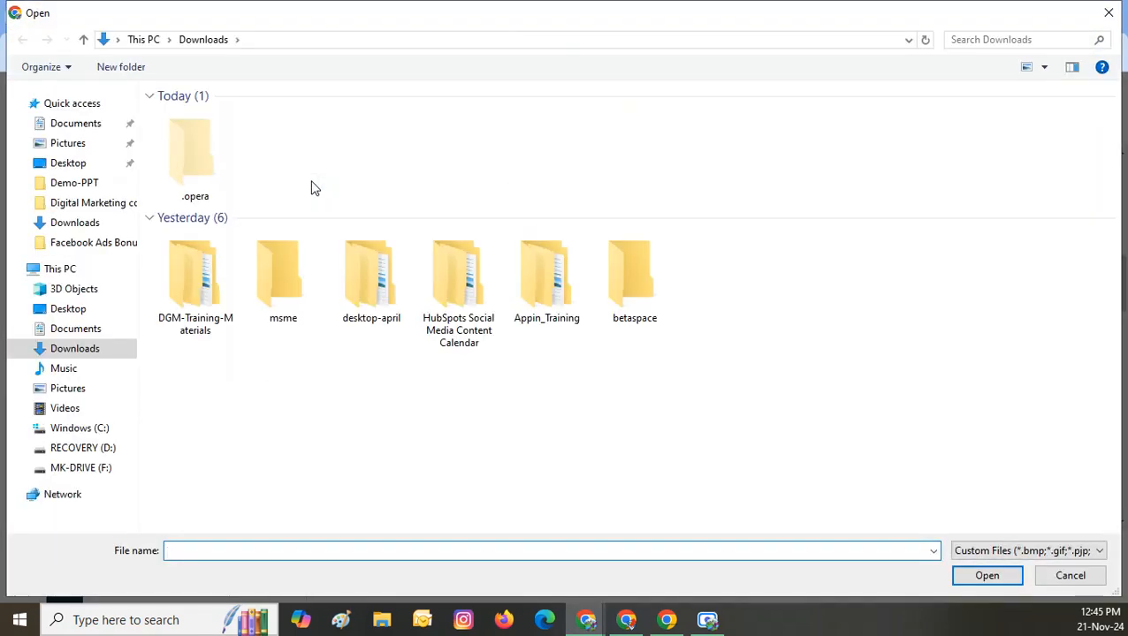
left_click(69, 225)
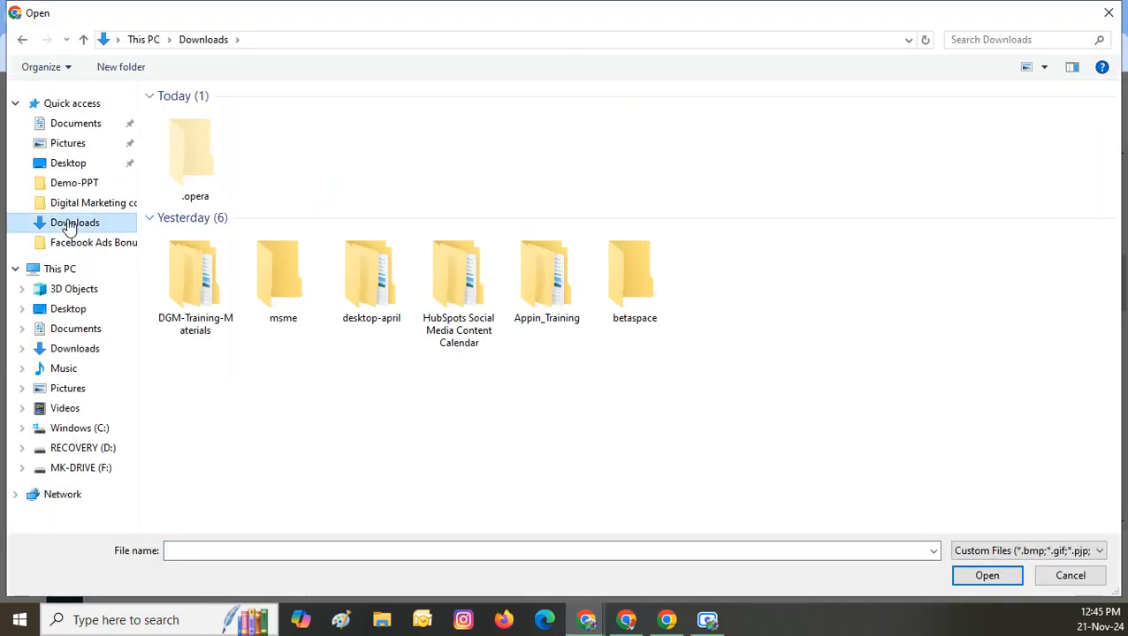
left_click(82, 467)
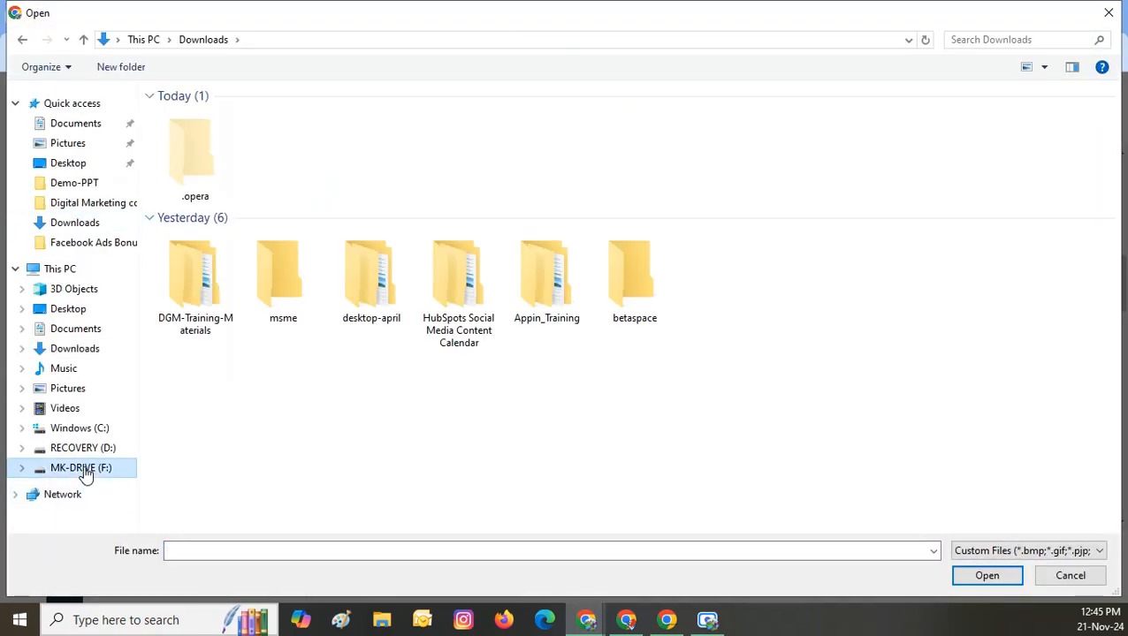
double_click(237, 132)
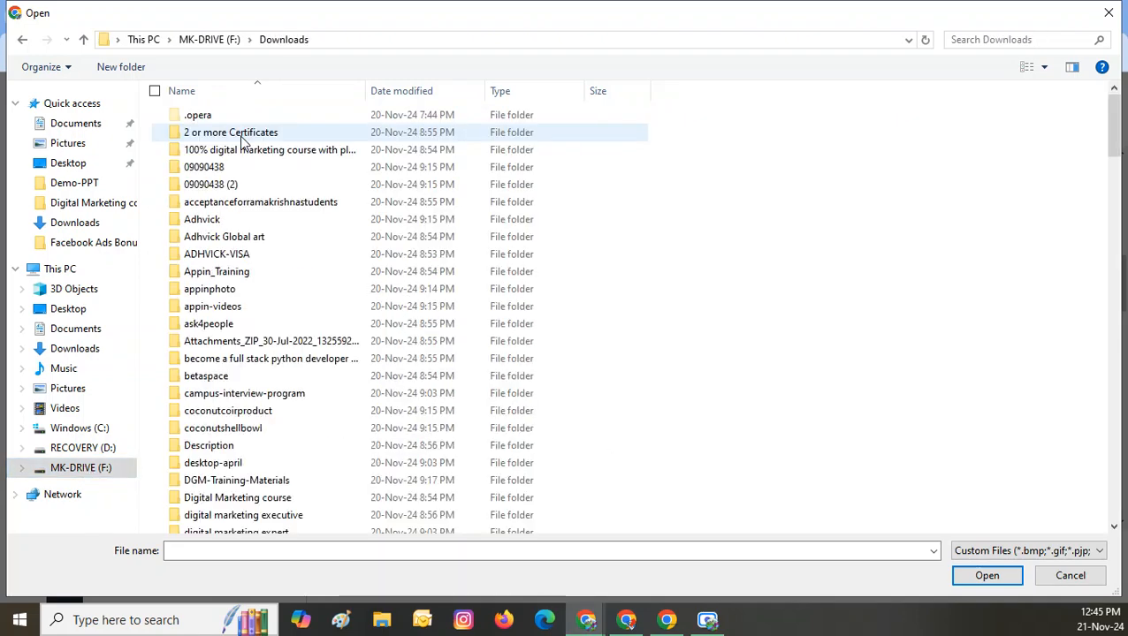
- Display the Downloads folder's contents as large icons
scroll(828, 329, "down", 20)
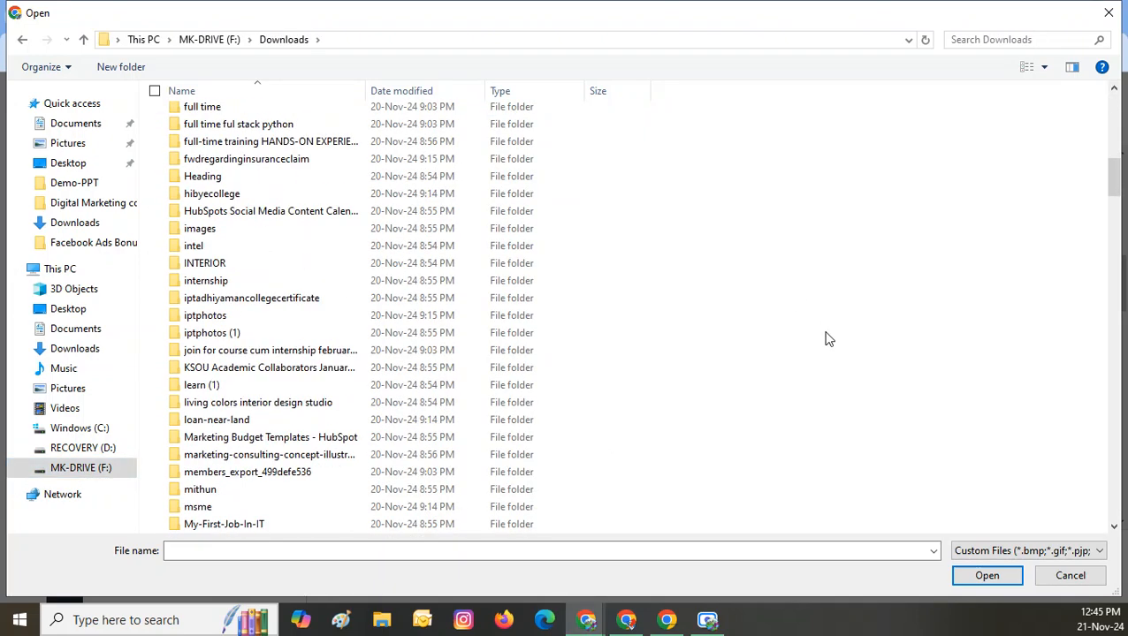
scroll(828, 339, "up", 6)
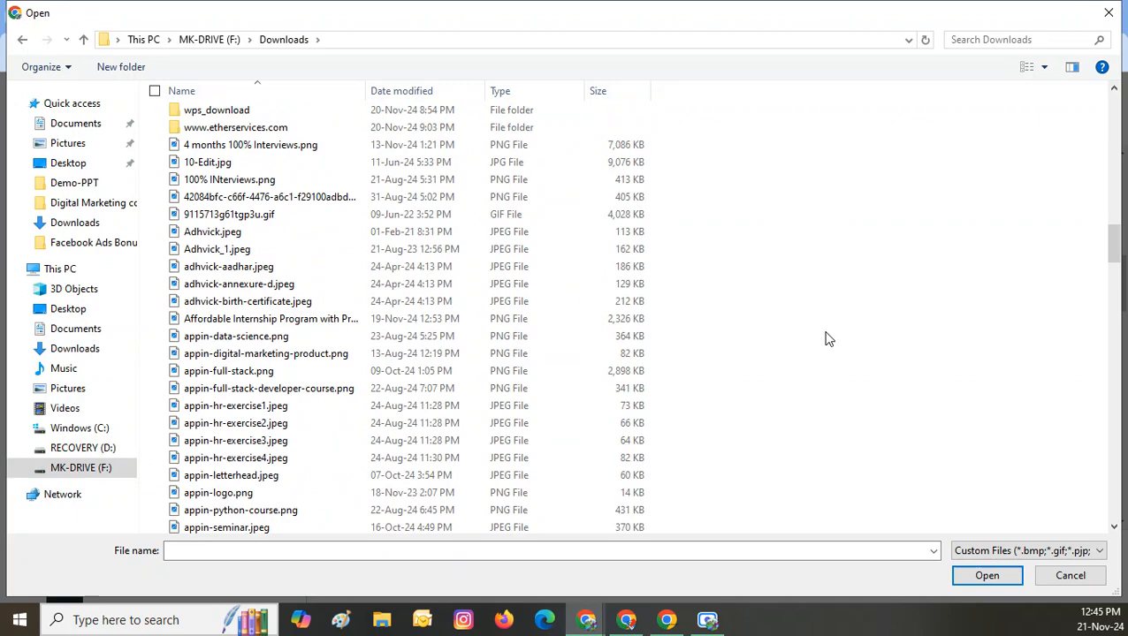
right_click(747, 208)
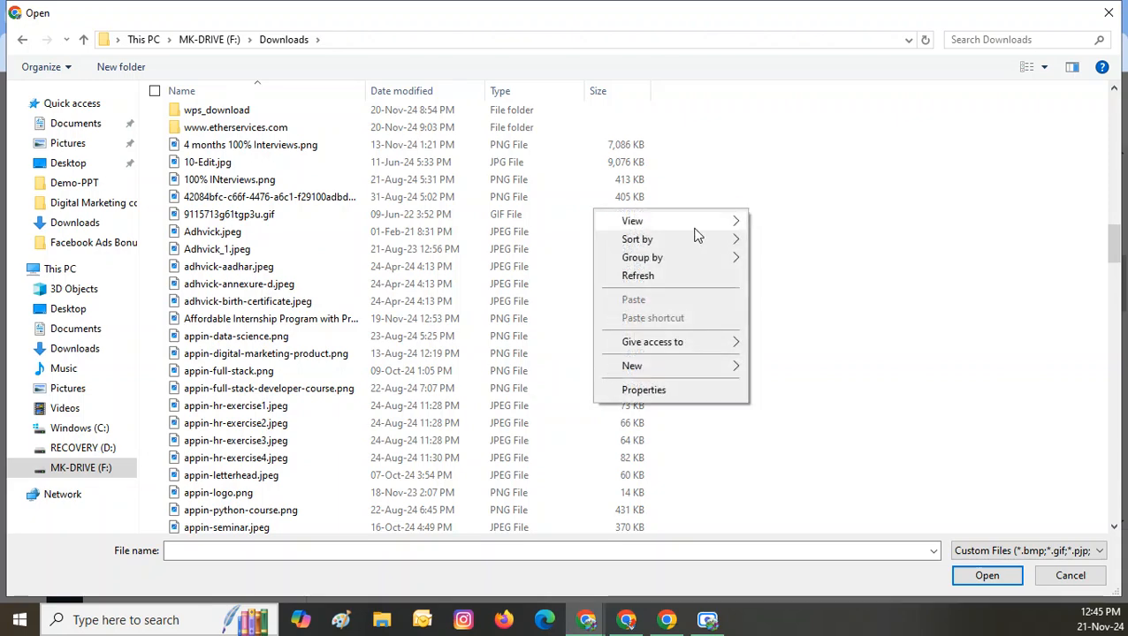
mouse_move(694, 230)
left_click(830, 239)
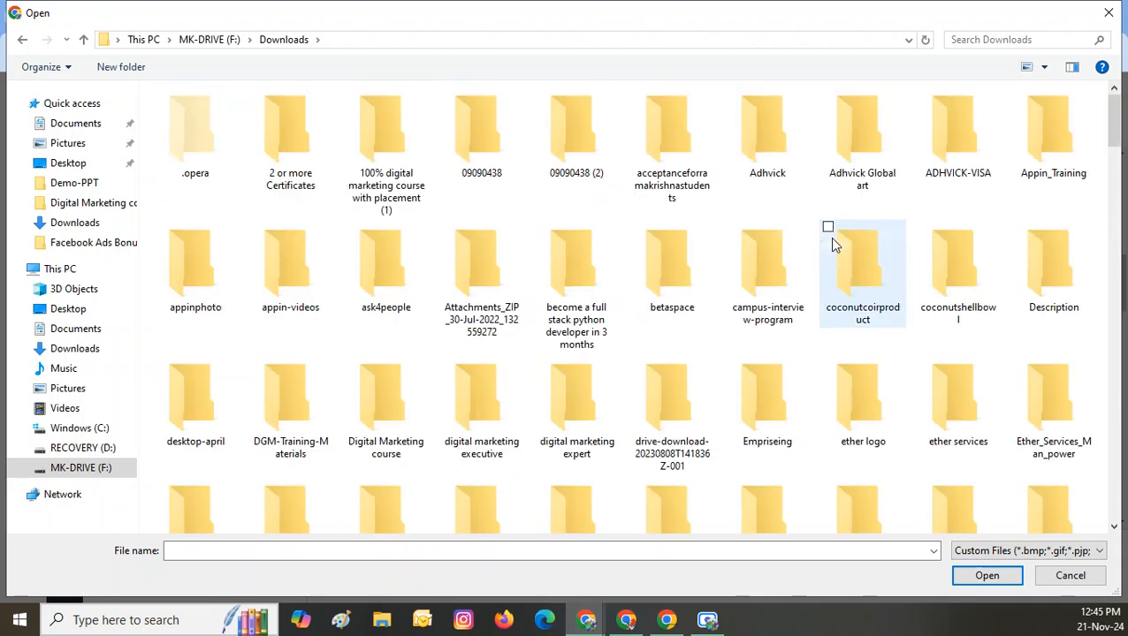
- Sort the Downloads folder's contents by date modified, newest first
scroll(927, 276, "down", 5)
scroll(966, 272, "down", 5)
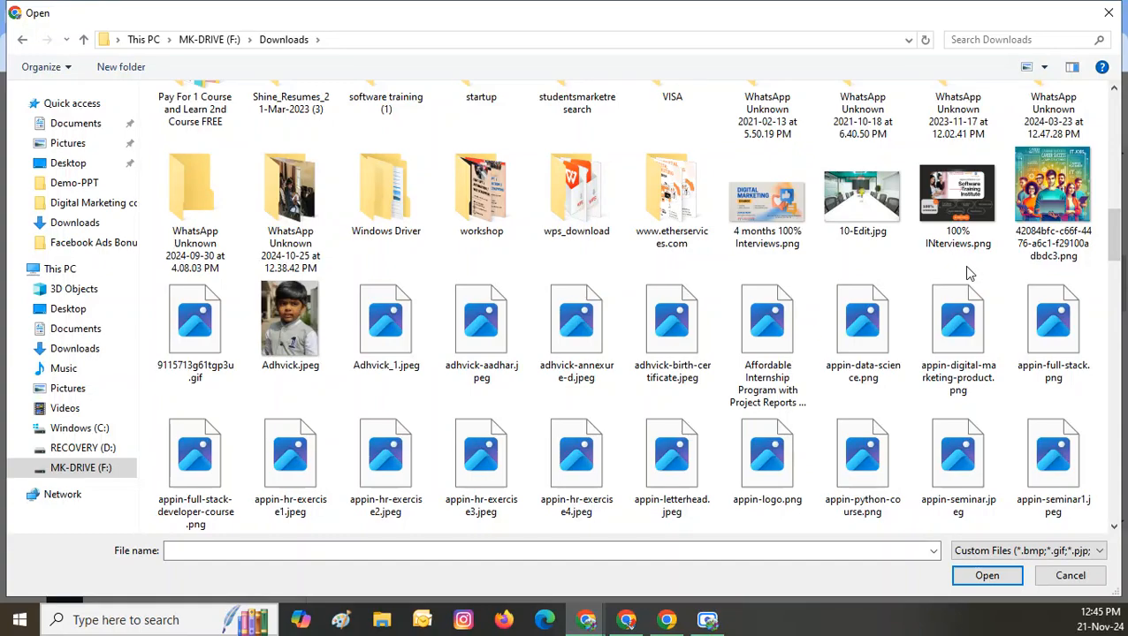
scroll(966, 272, "up", 5)
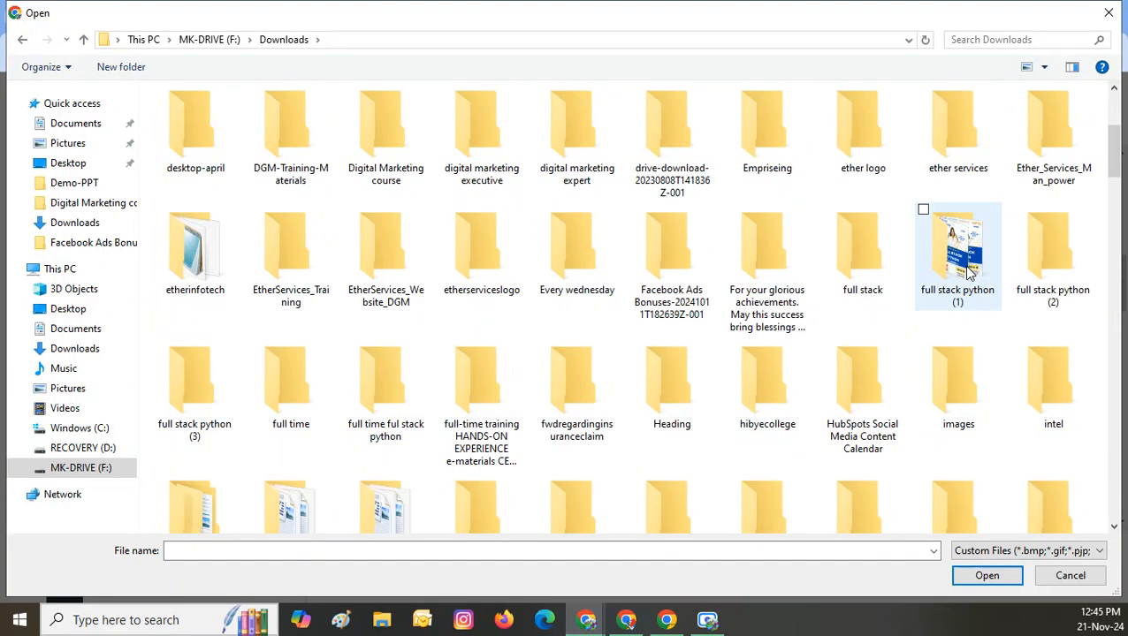
scroll(969, 273, "down", 6)
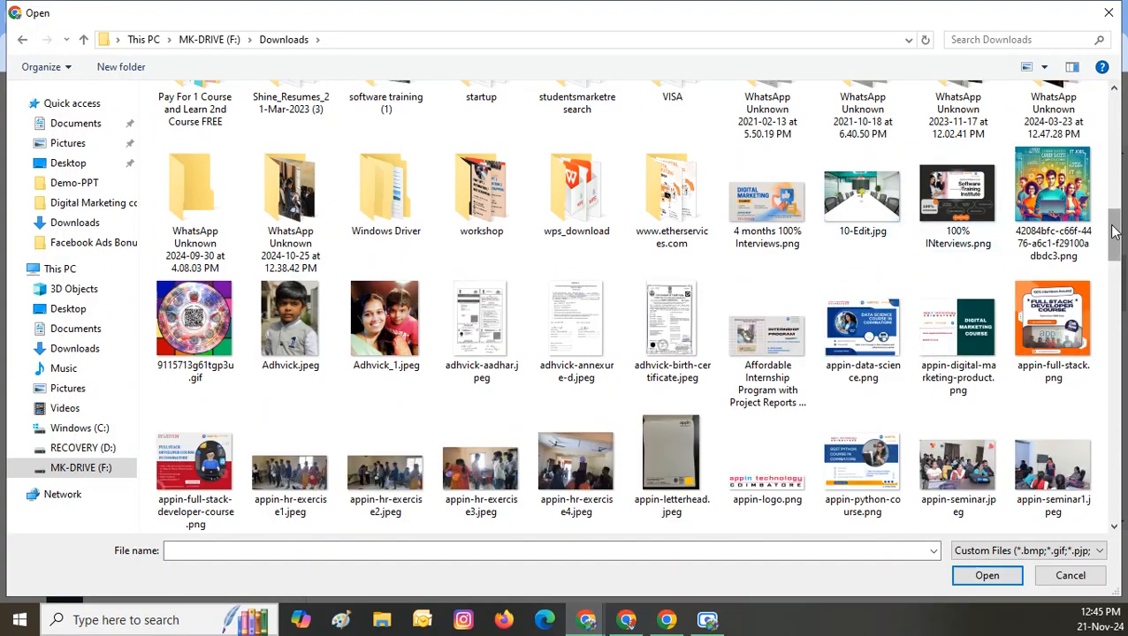
left_click_drag(1115, 233, 1099, 99)
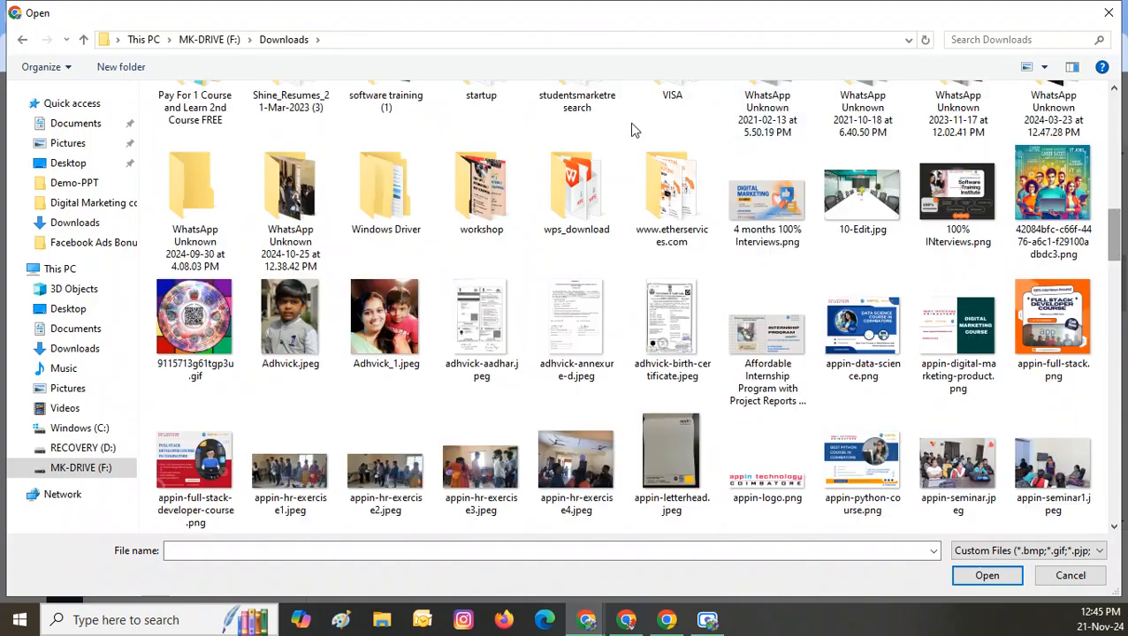
right_click(598, 135)
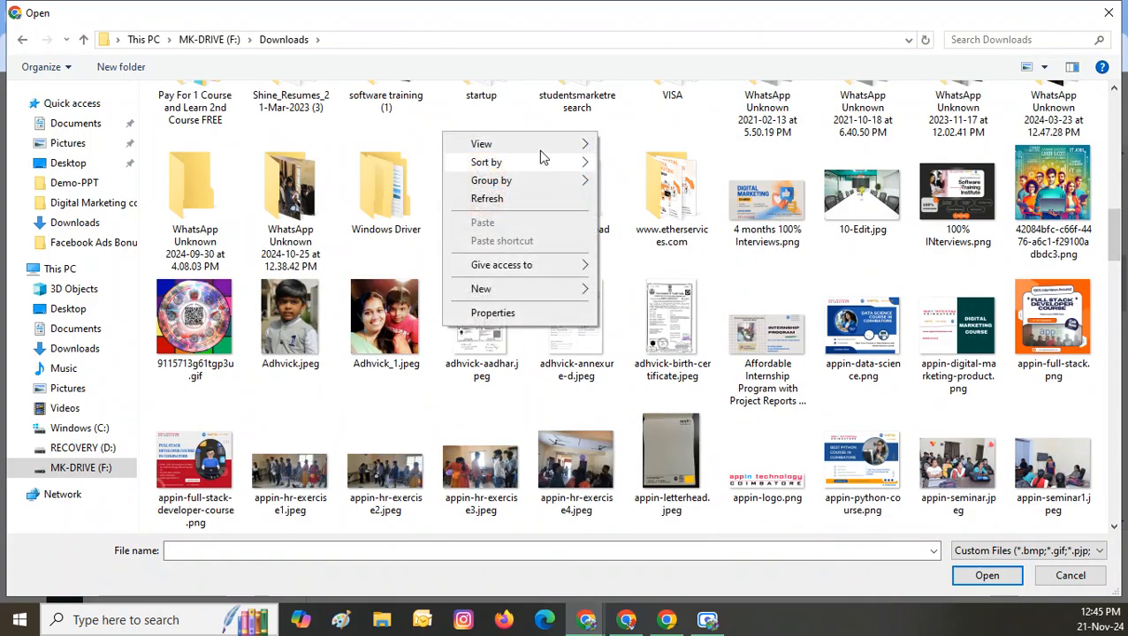
mouse_move(598, 144)
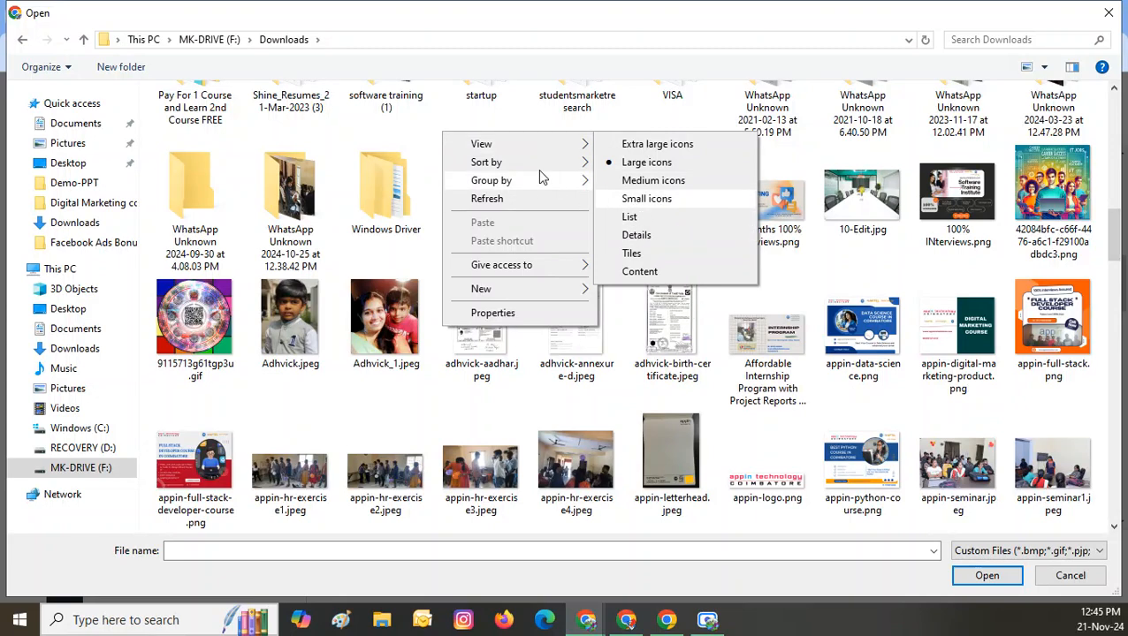
mouse_move(541, 162)
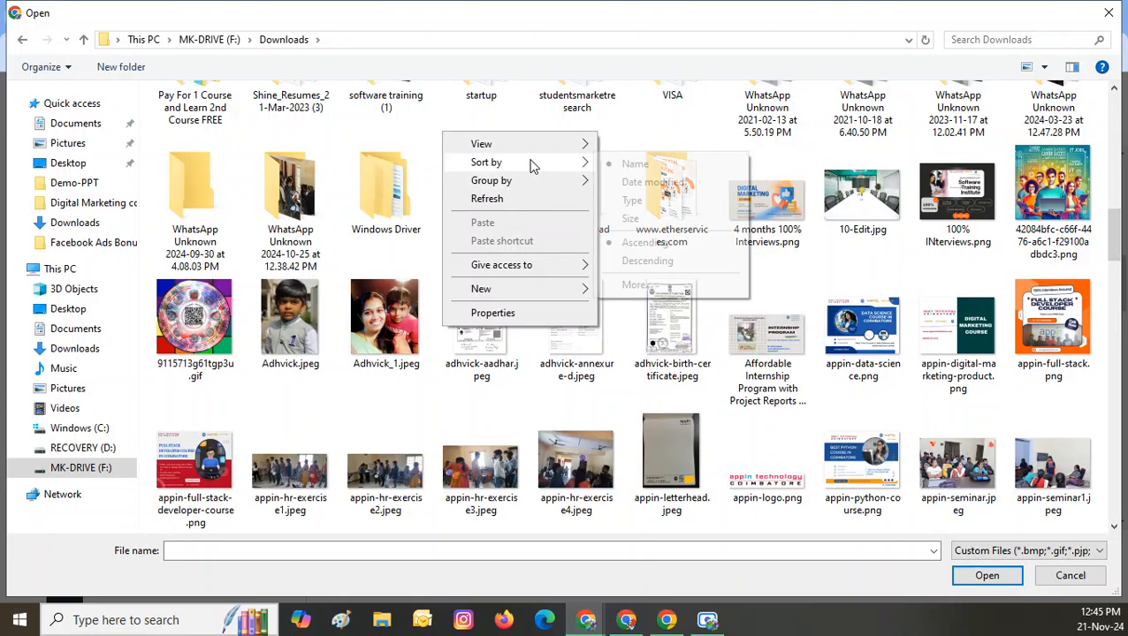
left_click(649, 202)
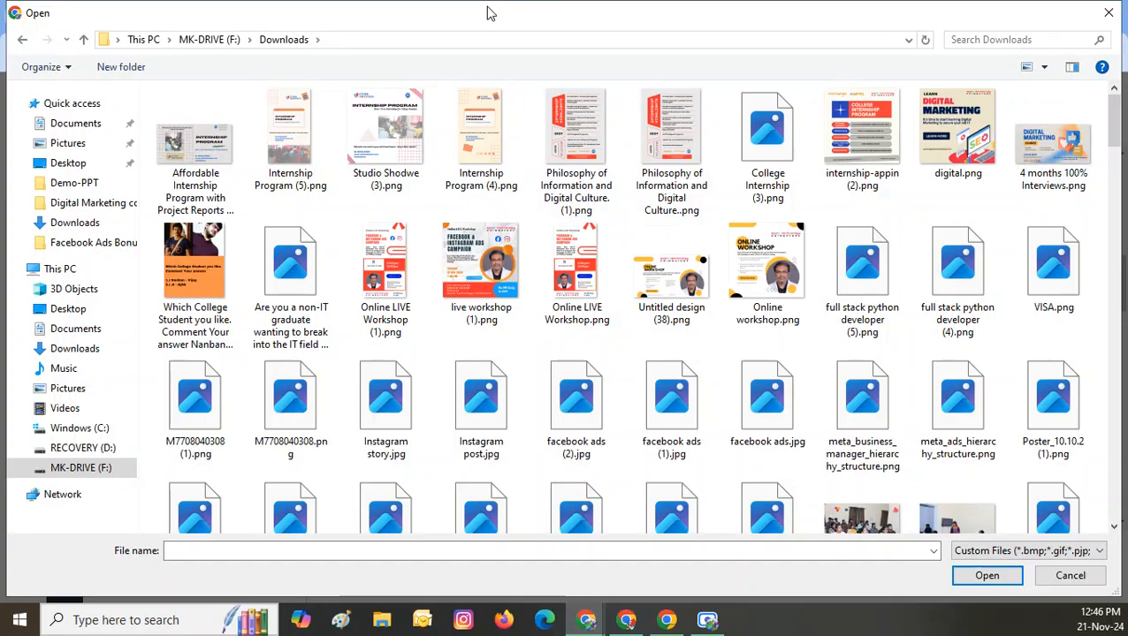
- Upload Studio Shodwe (3).png as the ad image and apply the crop for its square placement
double_click(393, 146)
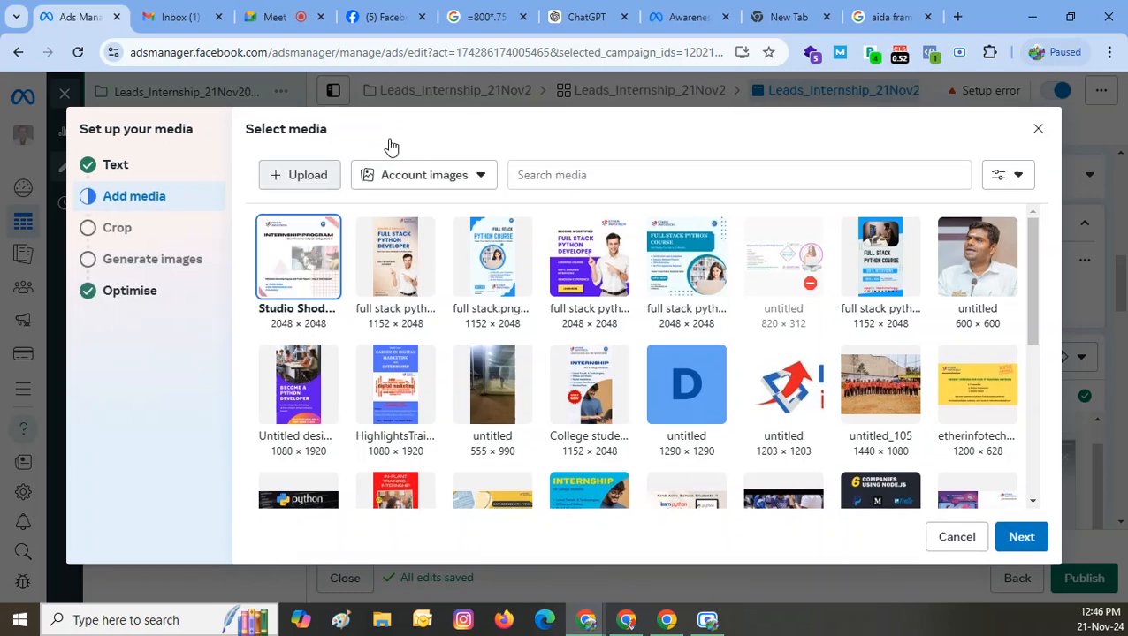
left_click(1019, 538)
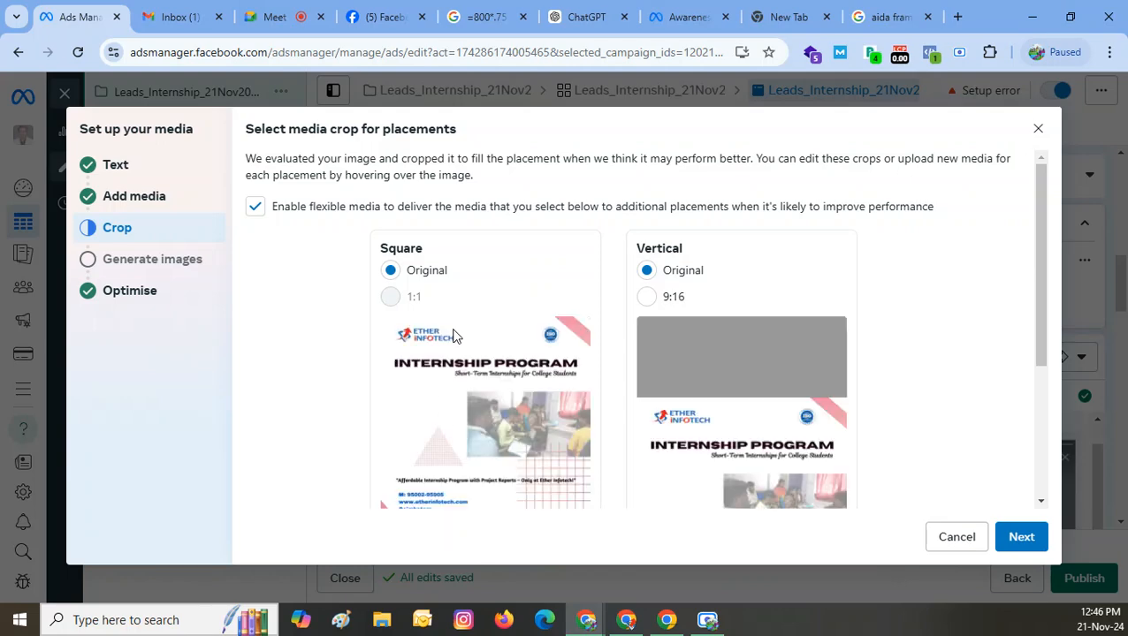
scroll(453, 335, "down", 3)
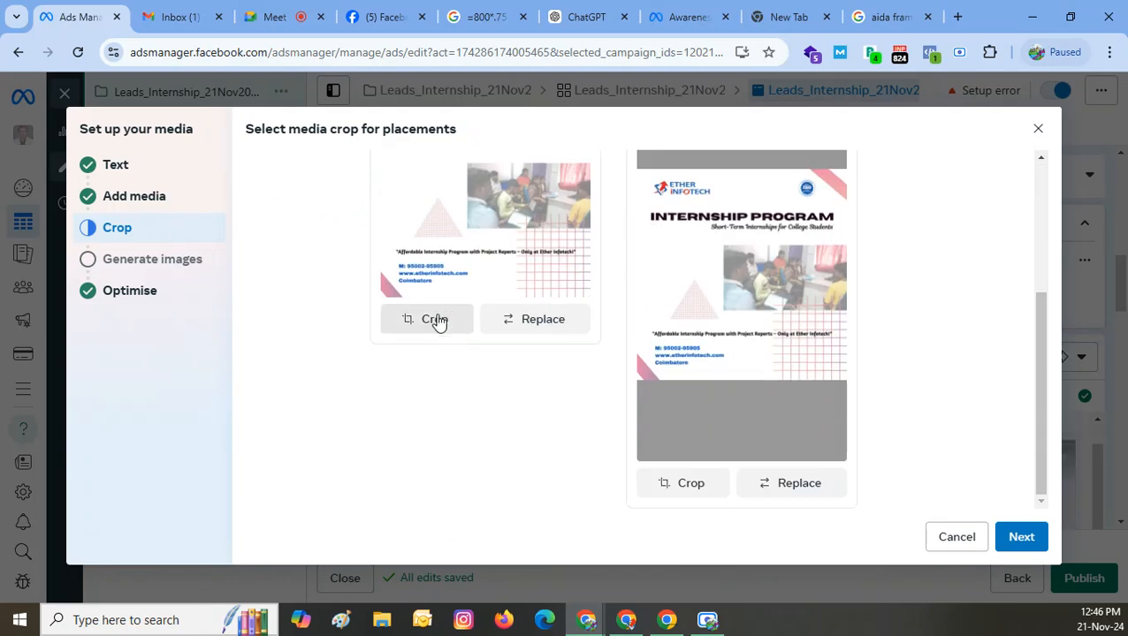
left_click(435, 320)
left_click(789, 545)
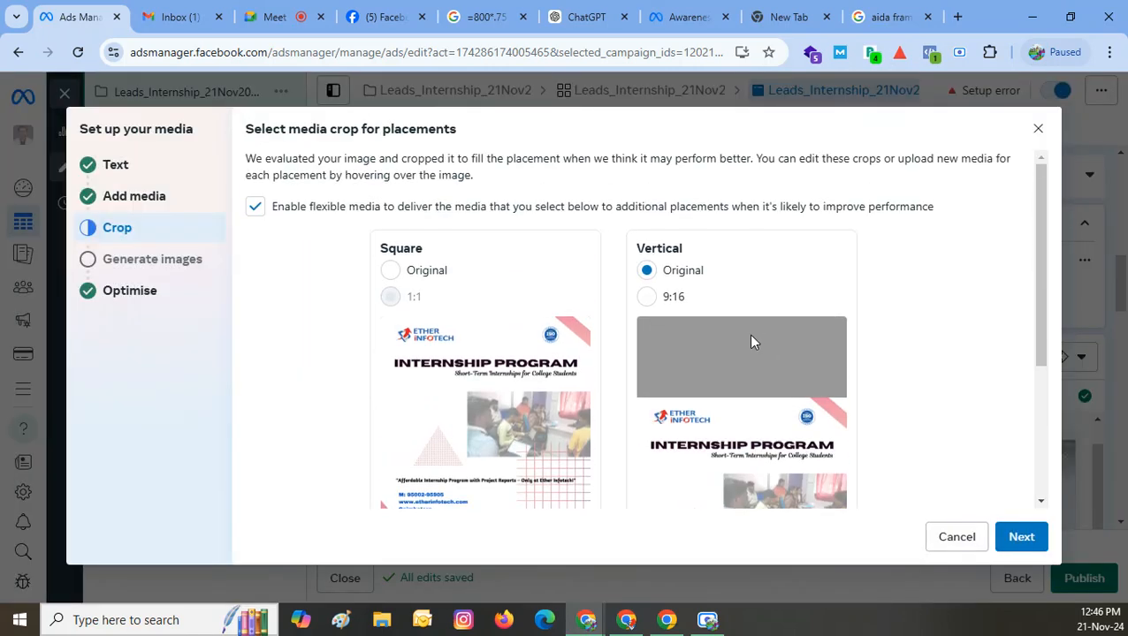
- Start replacing the vertical Stories and Reels image with a file uploaded from the computer
scroll(692, 341, "down", 3)
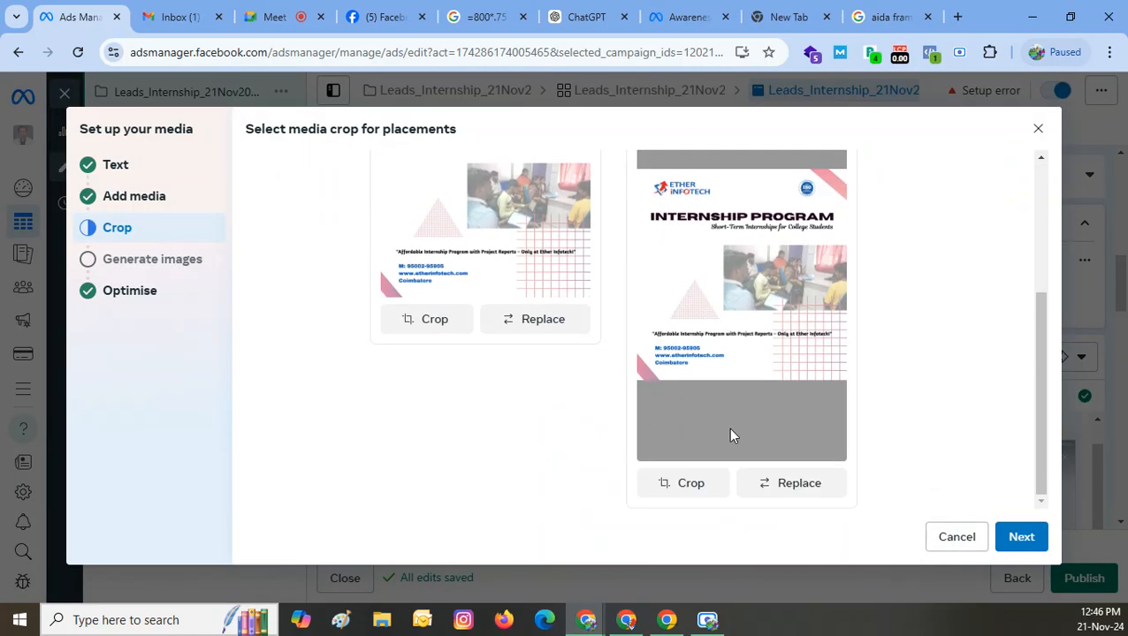
left_click(814, 487)
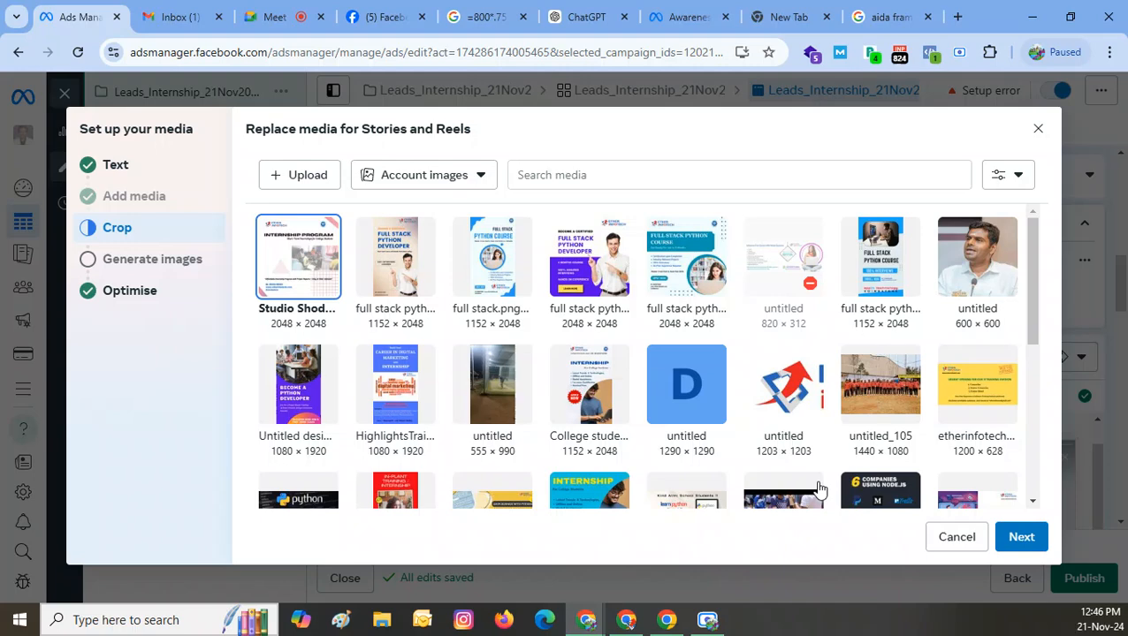
left_click(312, 175)
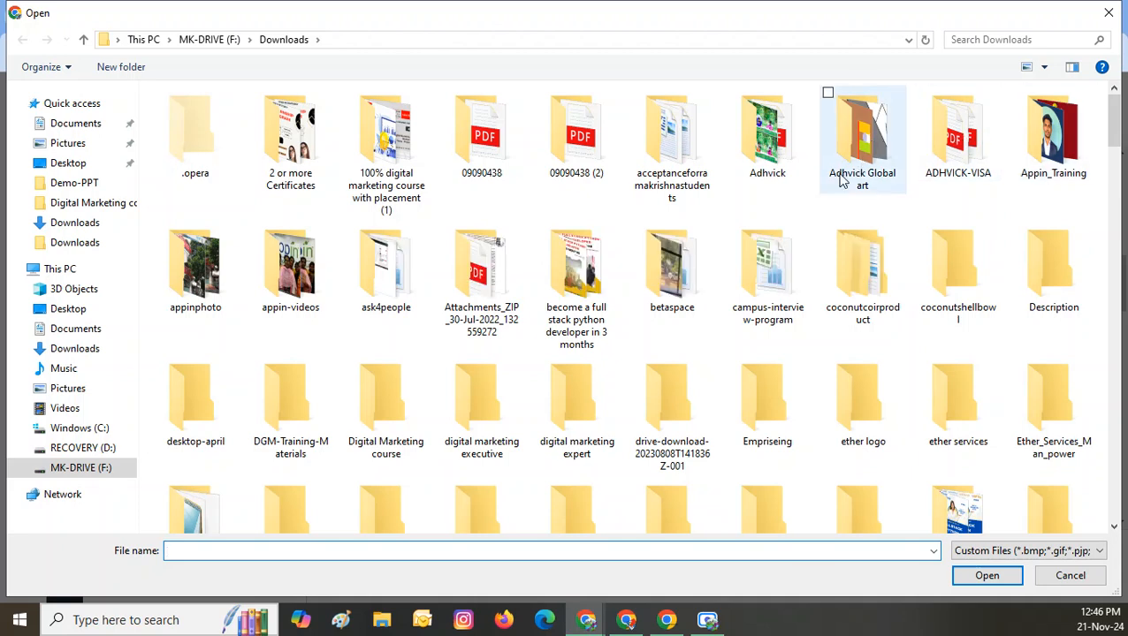
- Try to sort the Downloads folder's contents by date and look through them for the vertical internship image
right_click(791, 200)
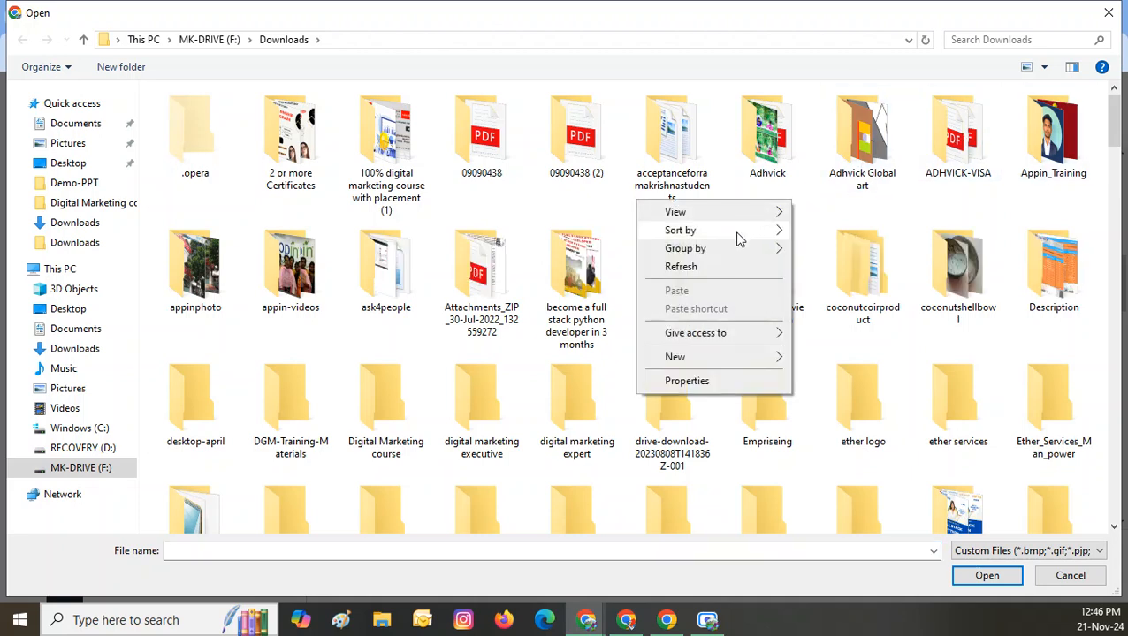
mouse_move(742, 232)
left_click(869, 264)
right_click(741, 198)
mouse_move(725, 227)
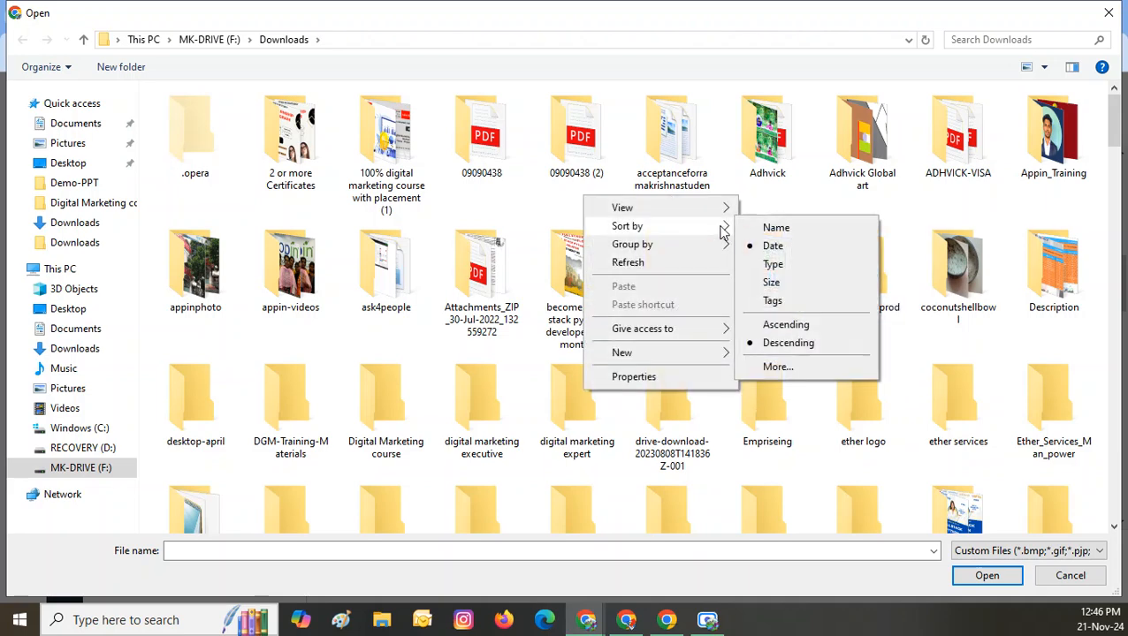
left_click(775, 247)
scroll(1045, 202, "down", 10)
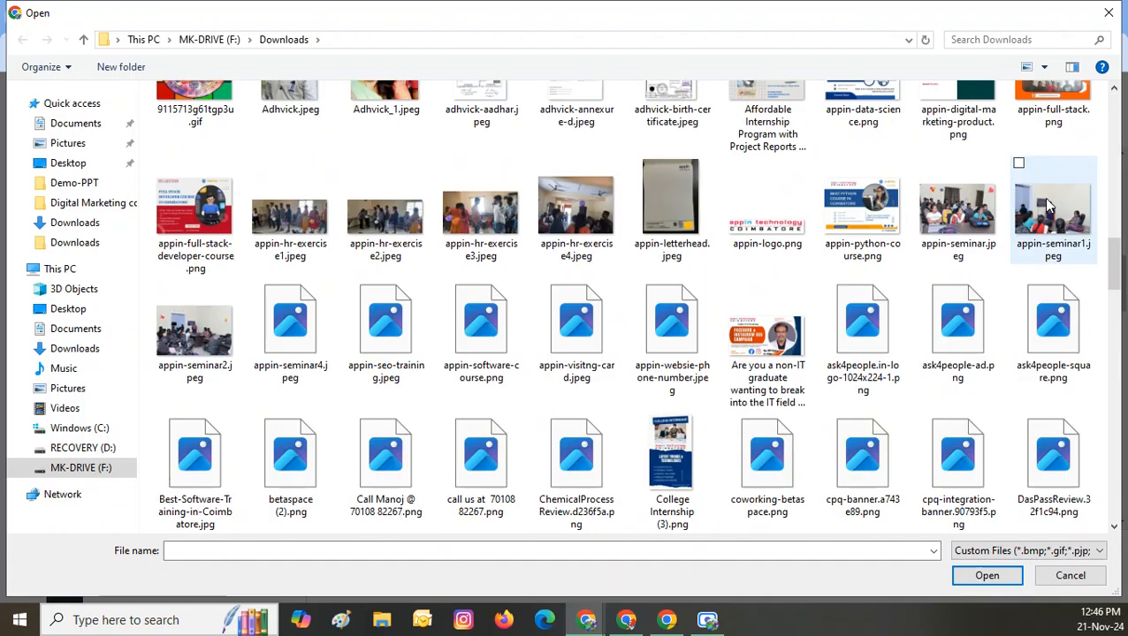
scroll(1047, 205, "up", 6)
scroll(1046, 205, "down", 4)
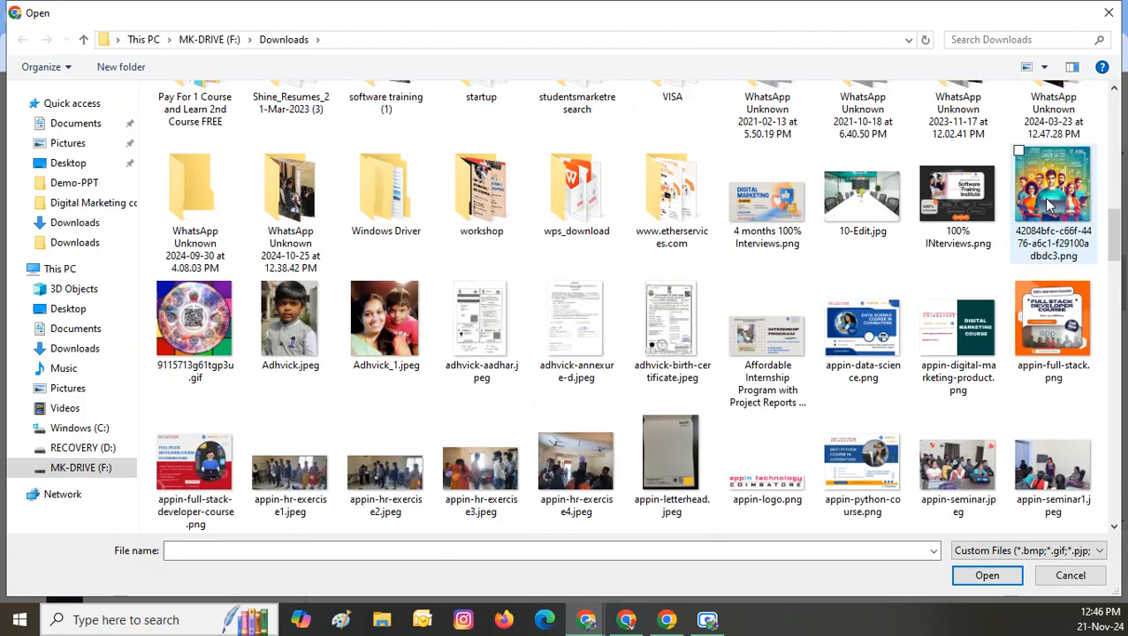
scroll(979, 262, "up", 5)
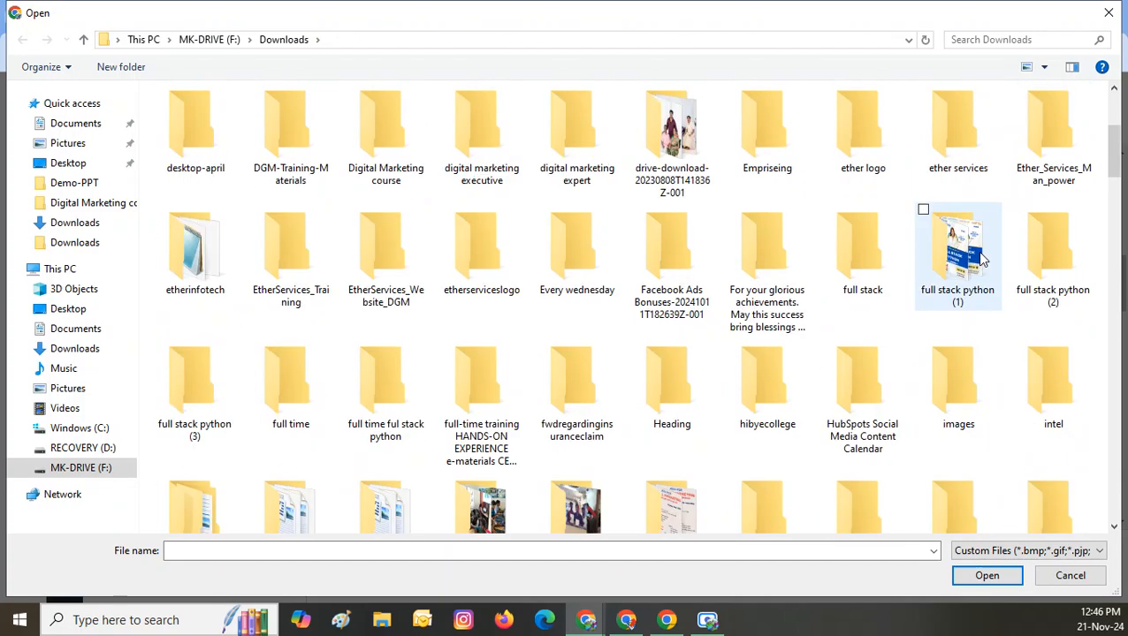
scroll(979, 257, "up", 3)
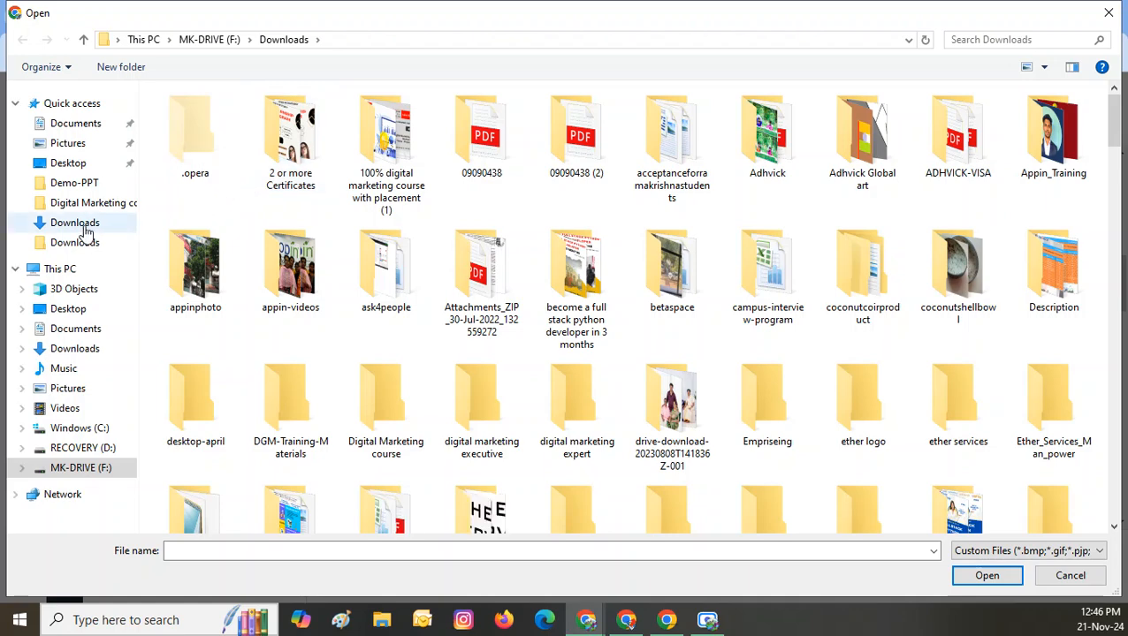
- Try sorting the Downloads folder's contents by type
right_click(221, 212)
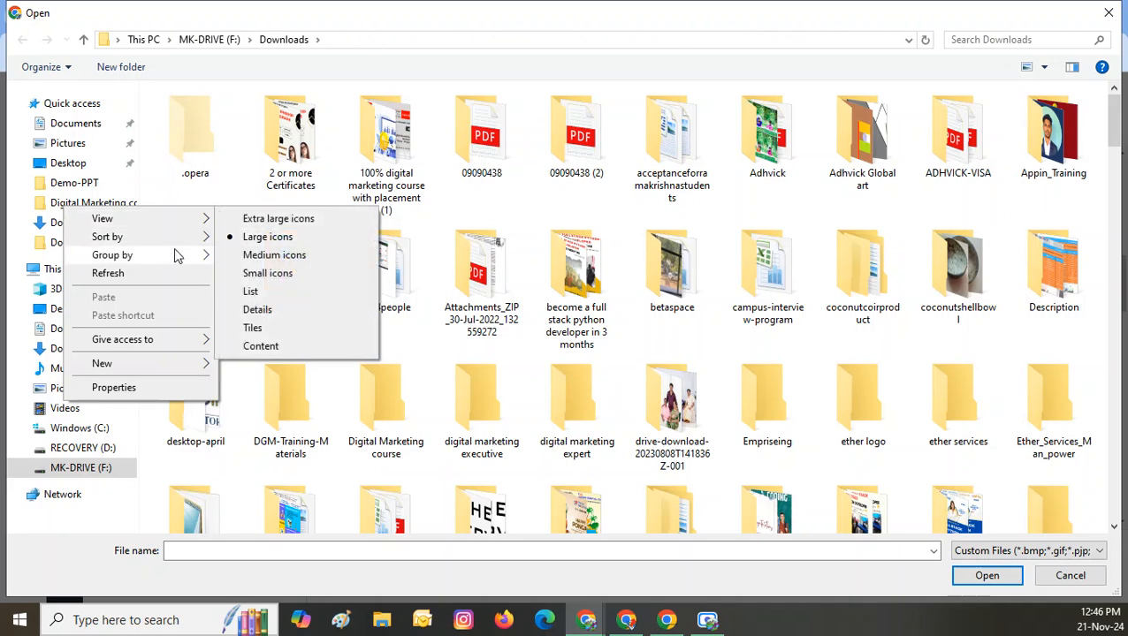
mouse_move(168, 237)
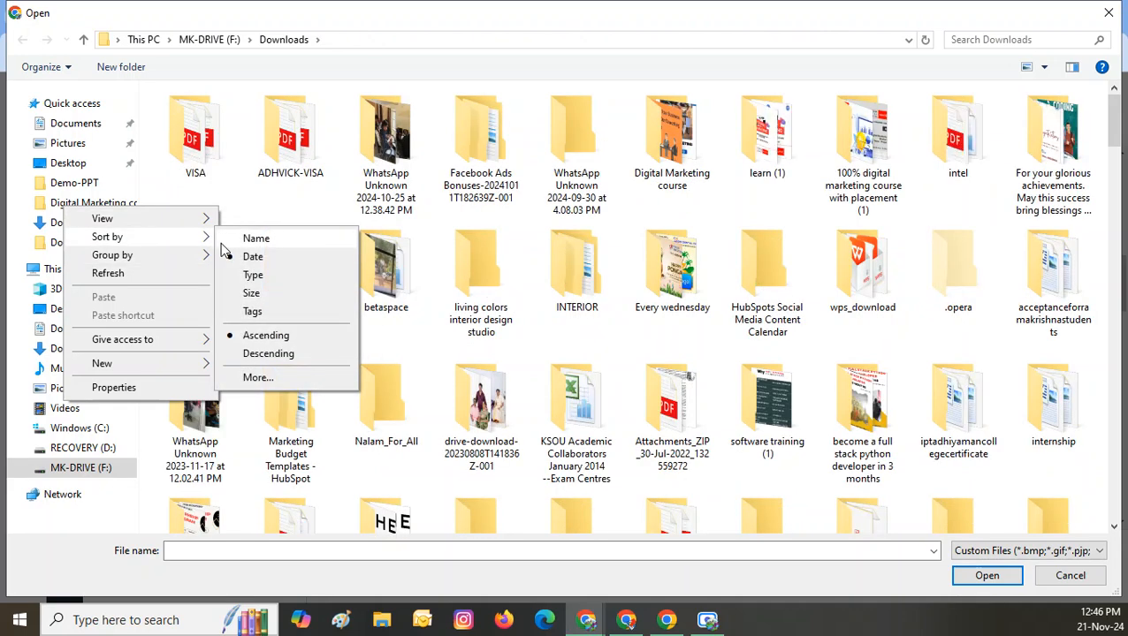
left_click(265, 274)
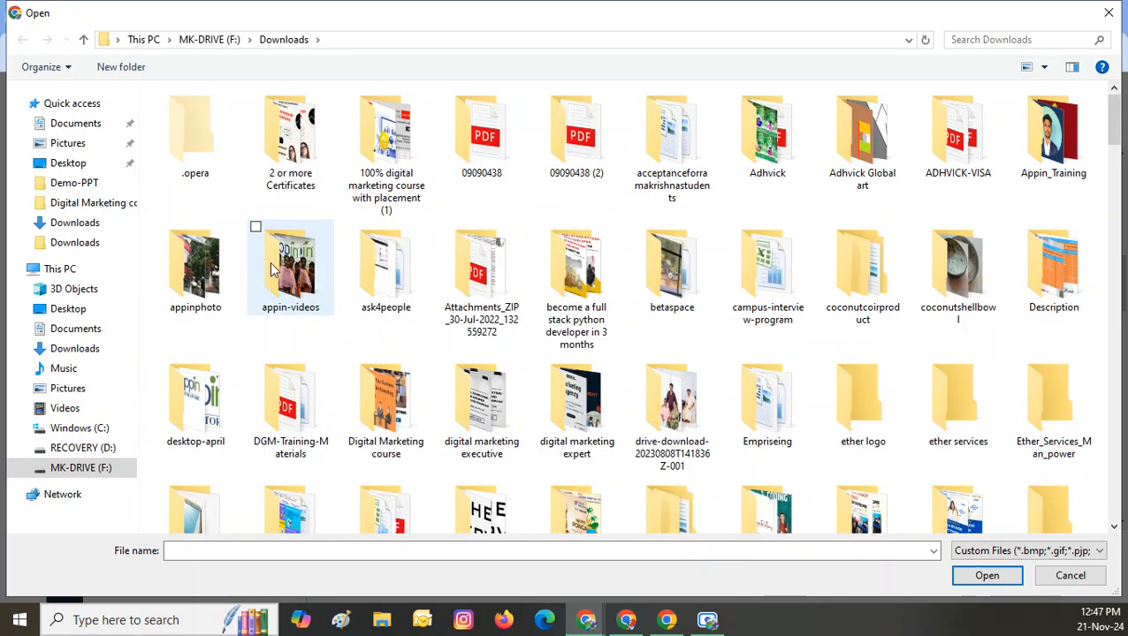
- Sort the Downloads folder's contents by date
right_click(303, 222)
mouse_move(247, 258)
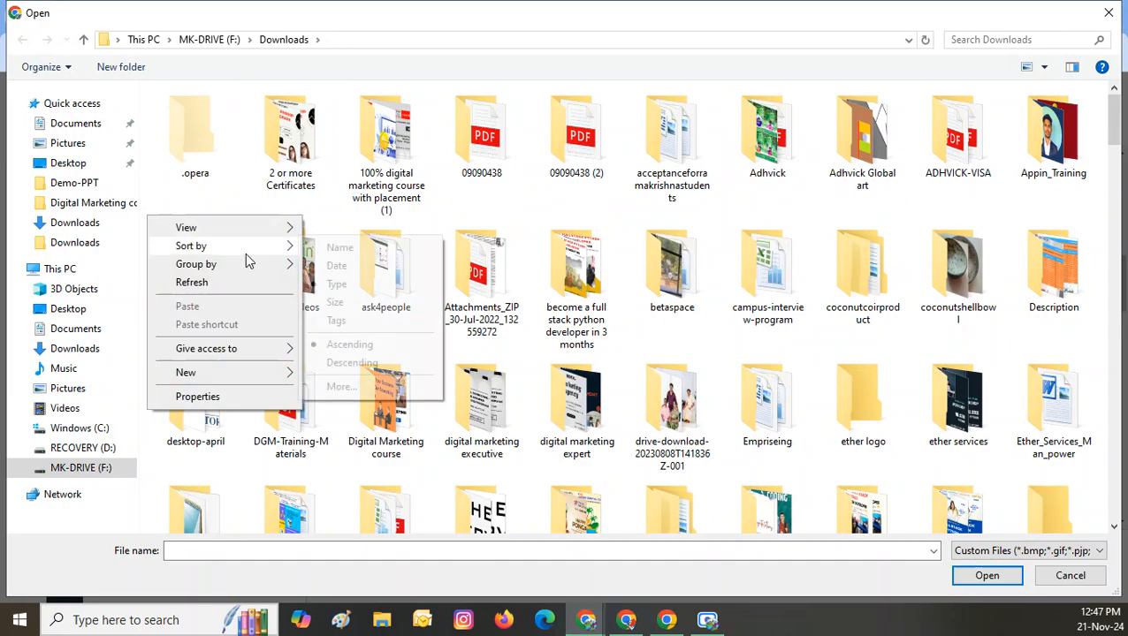
left_click(360, 262)
- Upload Internship Program (5).png as the Stories and Reels image and confirm the replacement
left_click_drag(1114, 124, 1109, 237)
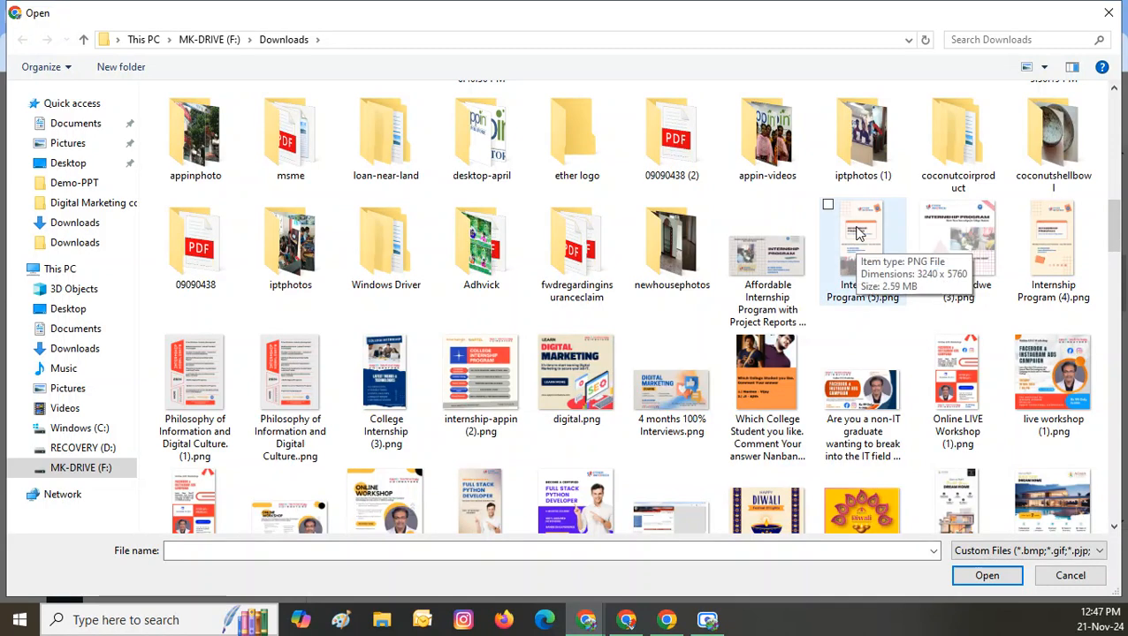
left_click(857, 232)
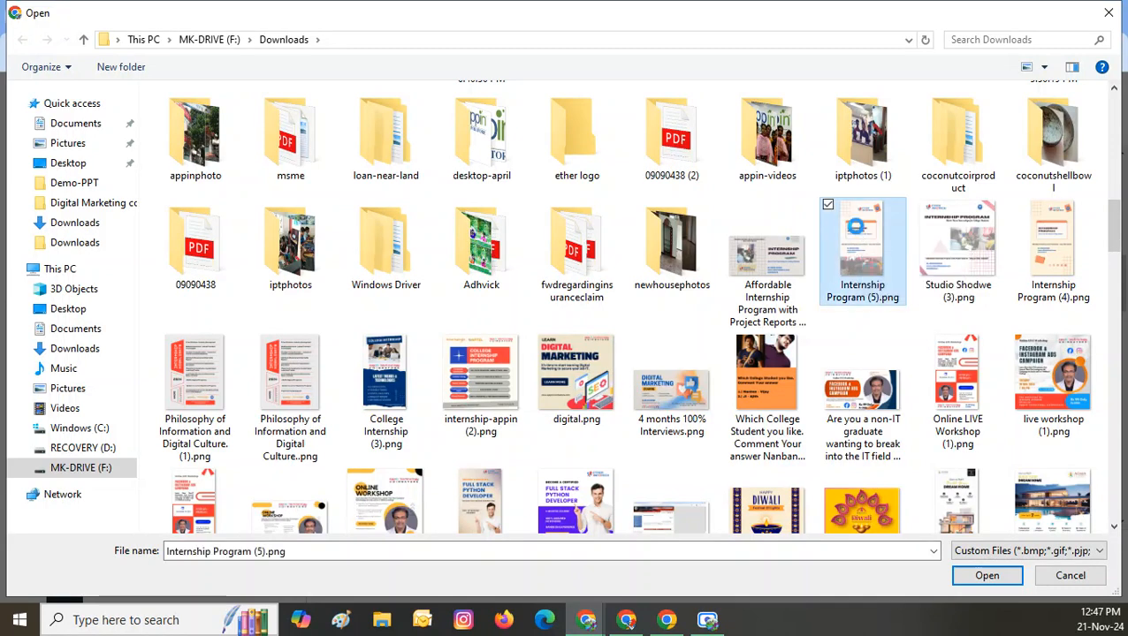
right_click(857, 226)
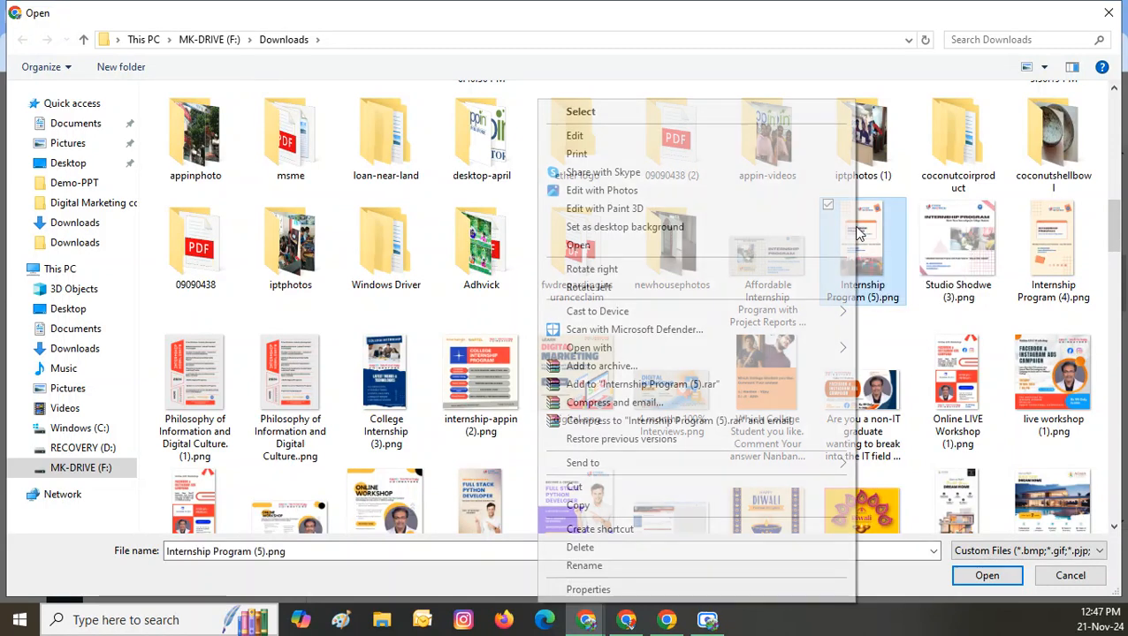
left_click(605, 119)
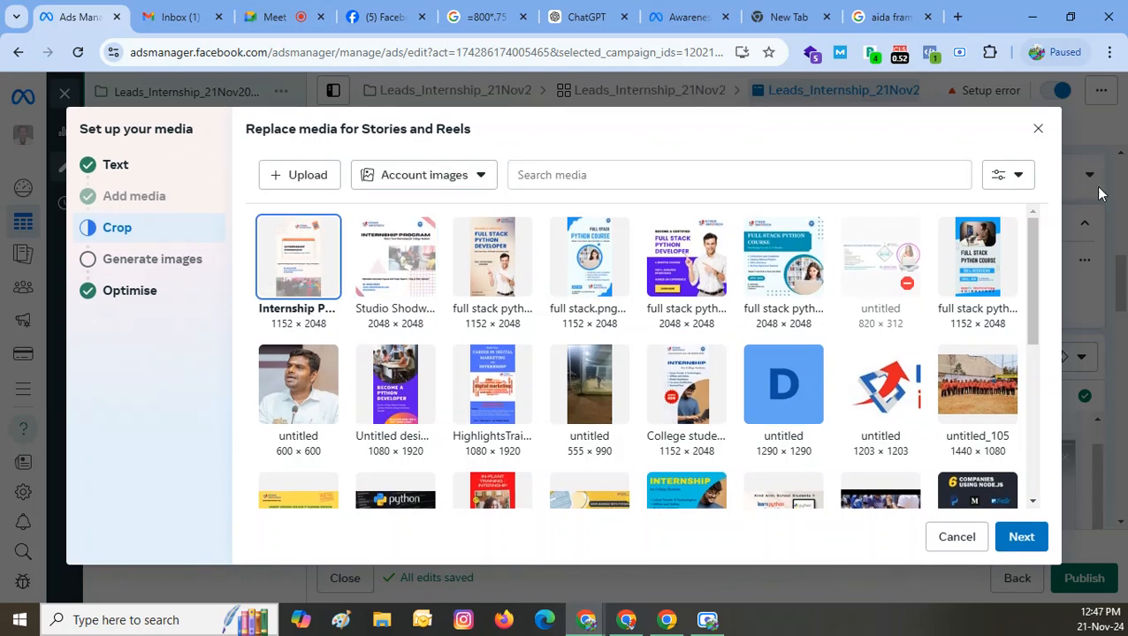
left_click(1026, 538)
- Apply the crop to the vertical Stories and Reels image
scroll(755, 378, "down", 3)
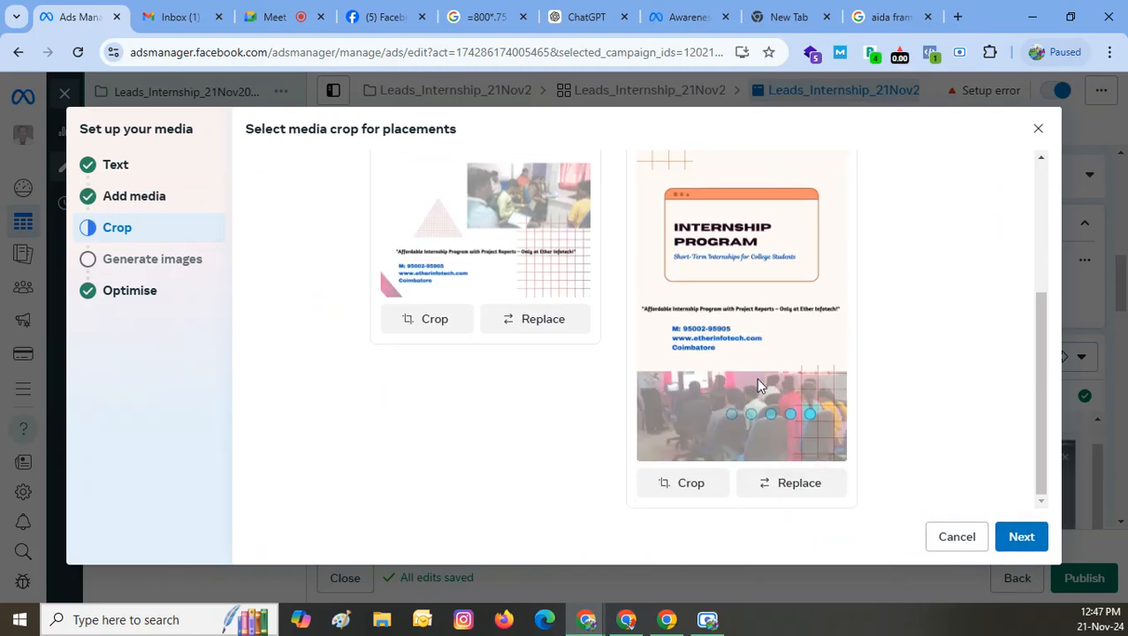
left_click(681, 481)
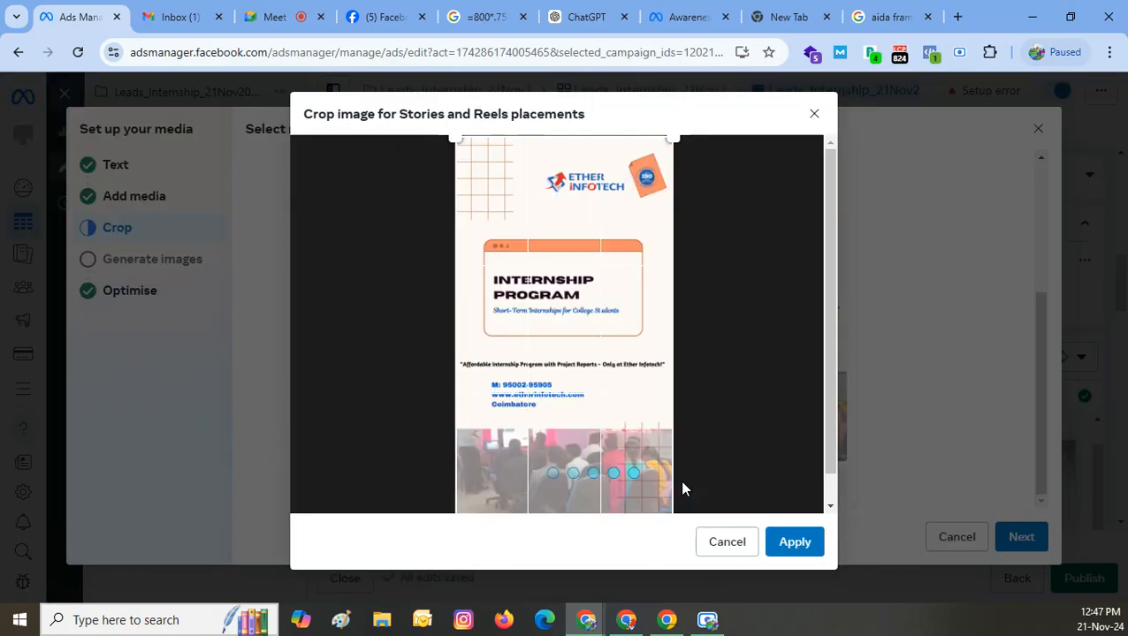
left_click(787, 543)
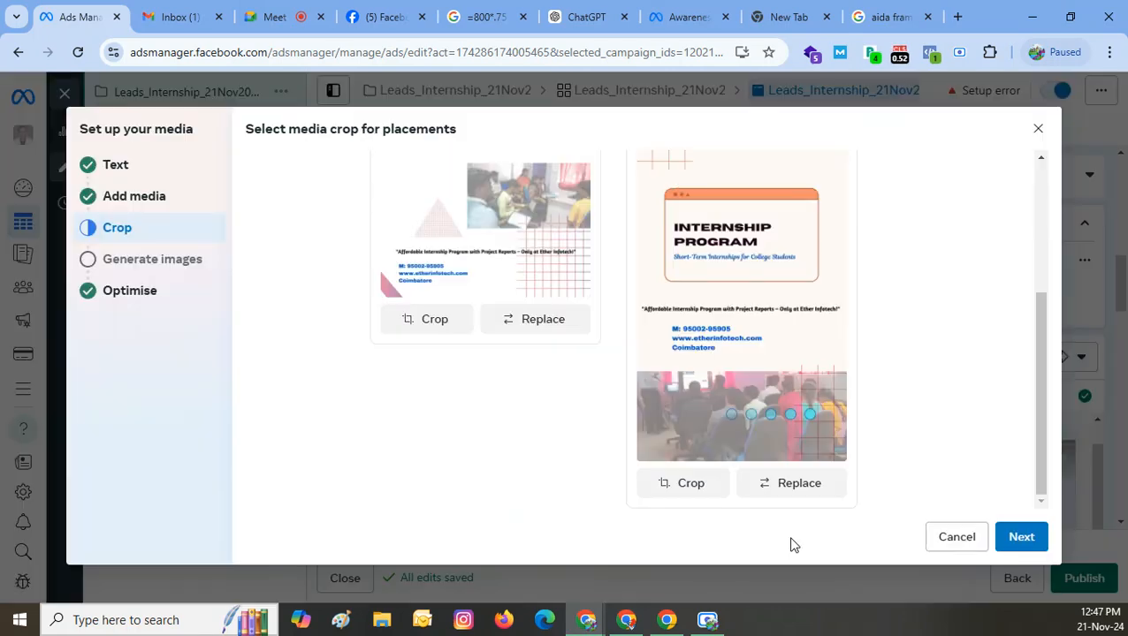
- Continue from the media crop to the image generation stage and skip generating AI images
left_click(1025, 539)
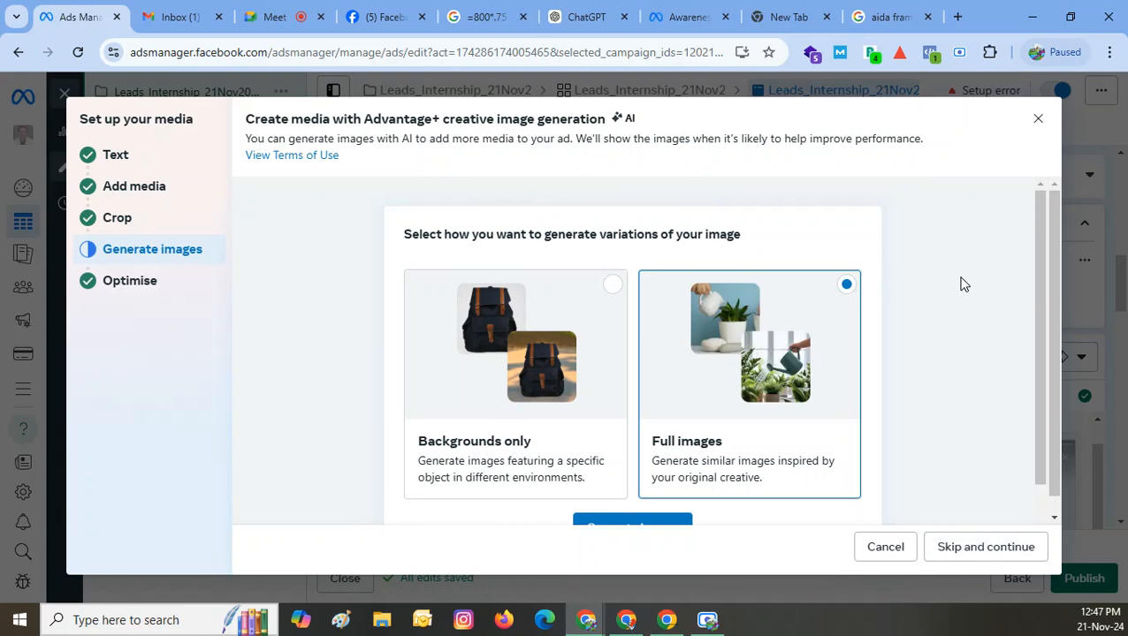
scroll(959, 290, "down", 1)
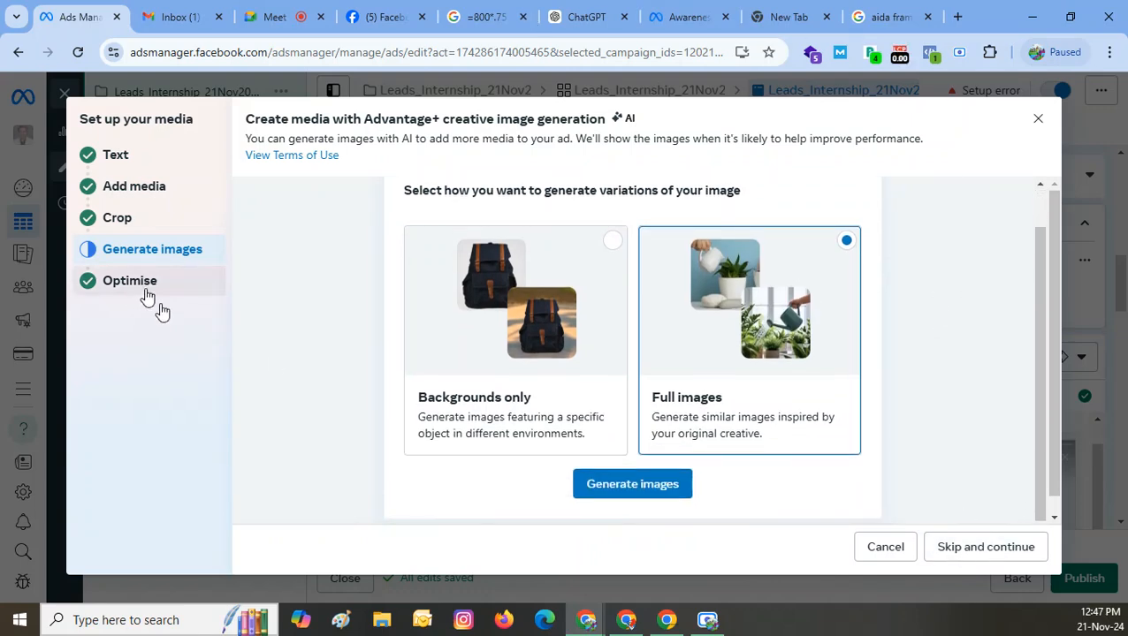
left_click(986, 554)
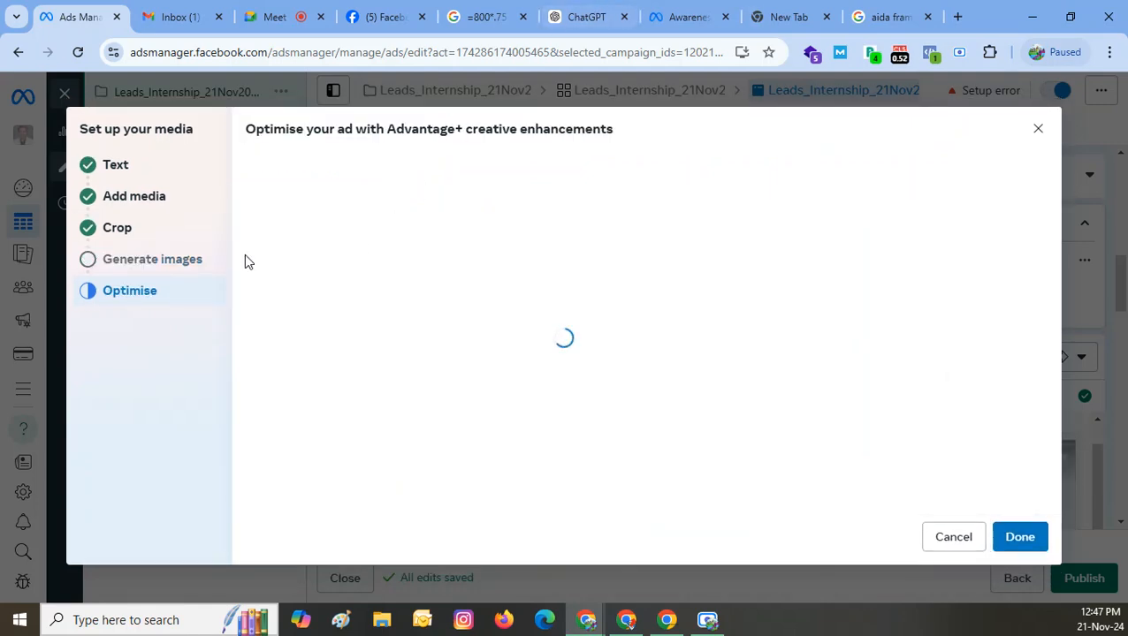
- Review the Advantage+ creative enhancements and finish the media setup with all optimisations left on
scroll(504, 460, "down", 2)
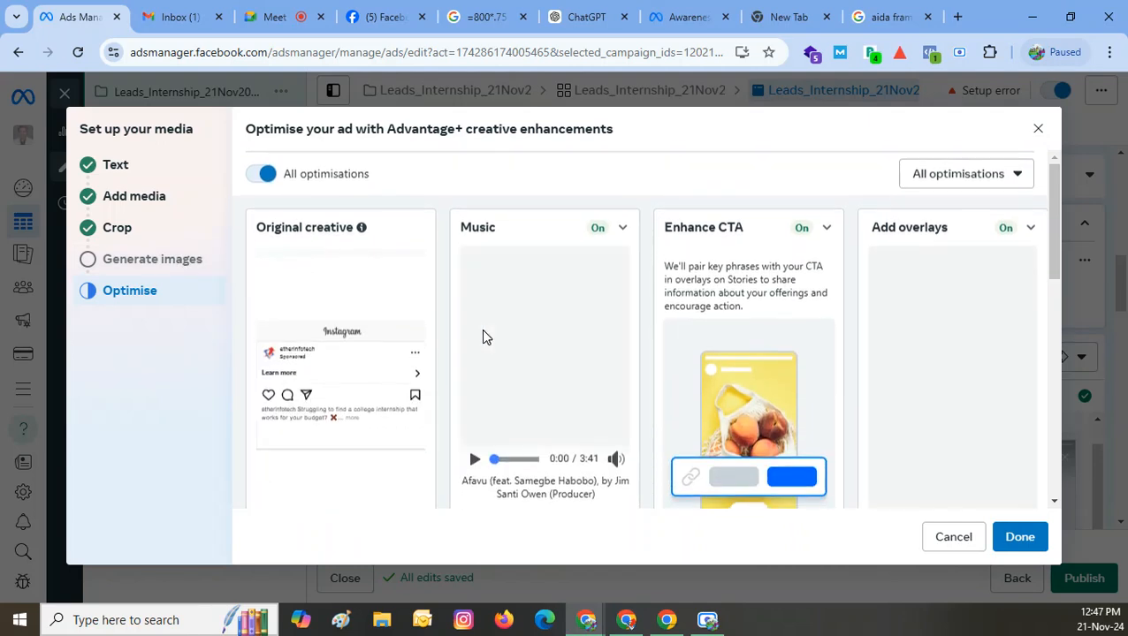
scroll(482, 332, "up", 1)
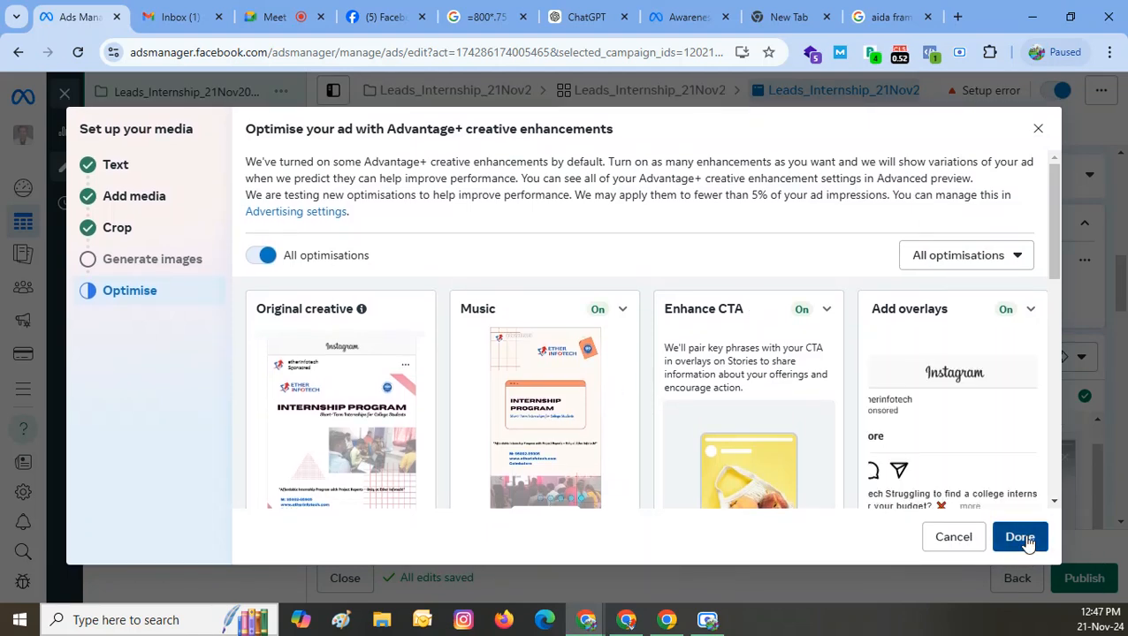
left_click(1020, 538)
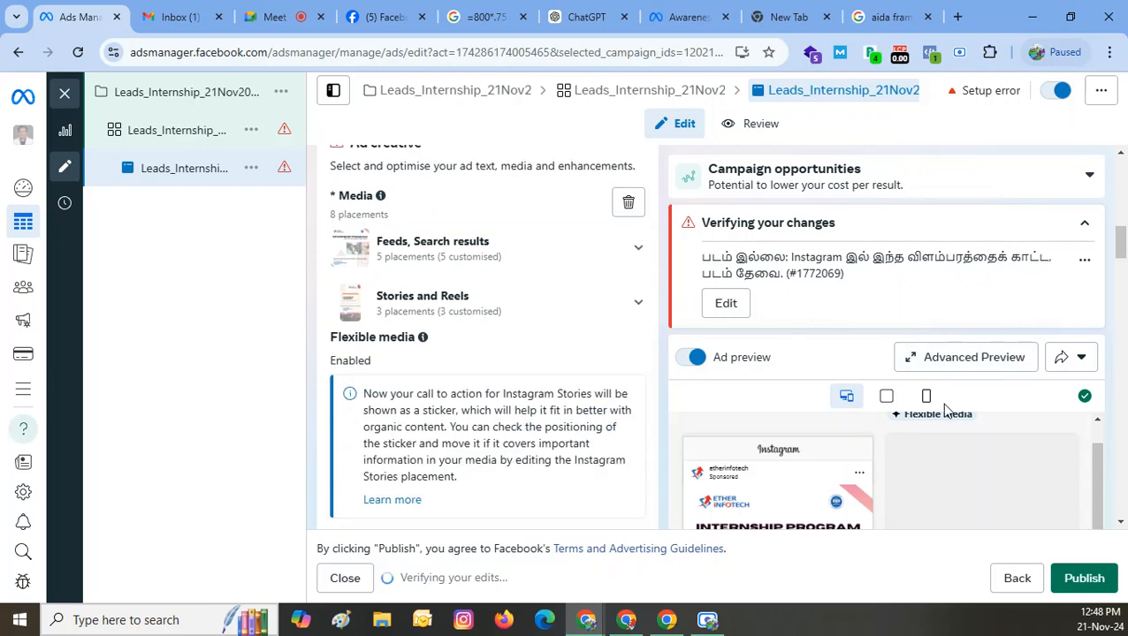
- Look over the ad's text and preview sections and limit the ad preview to the feed placements
scroll(1102, 405, "down", 7)
scroll(1094, 439, "down", 4)
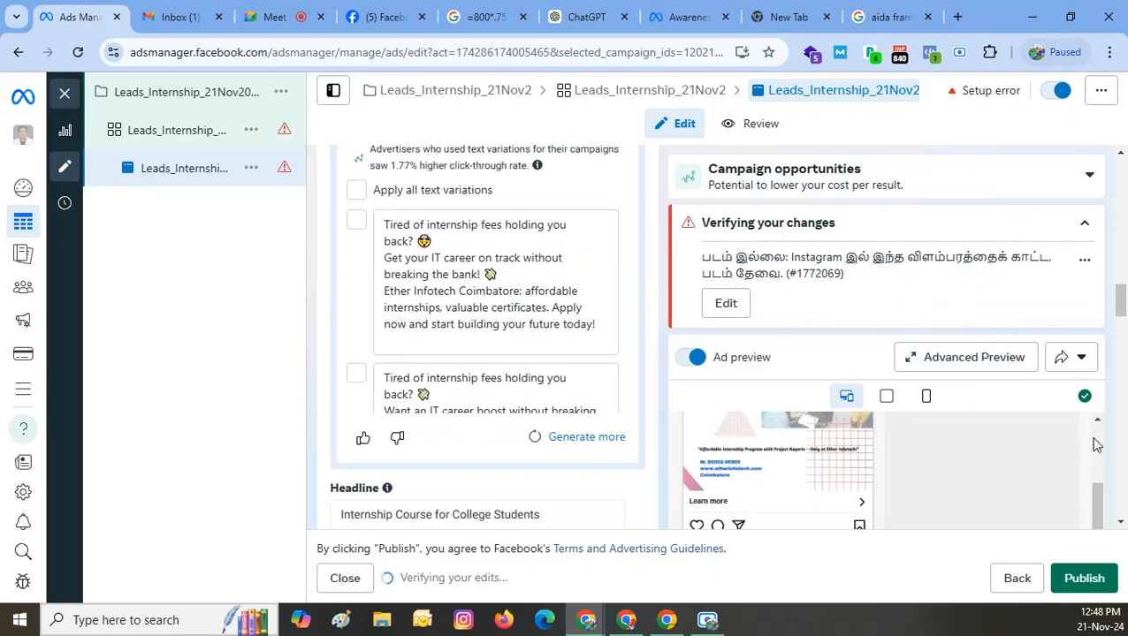
scroll(1096, 445, "down", 10)
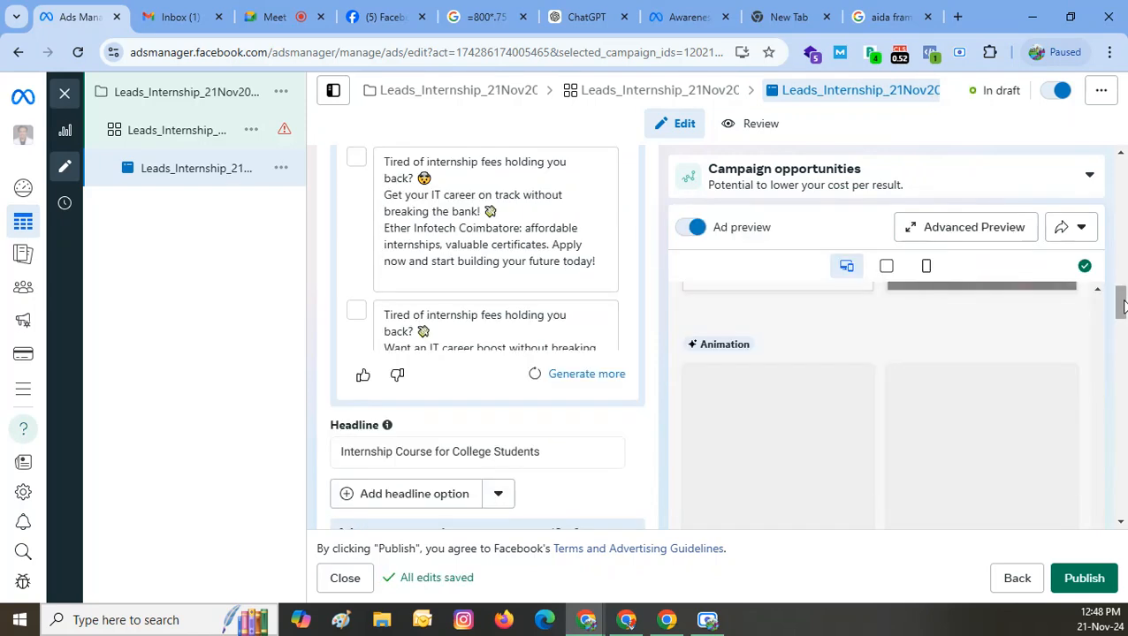
left_click_drag(1120, 495, 1121, 156)
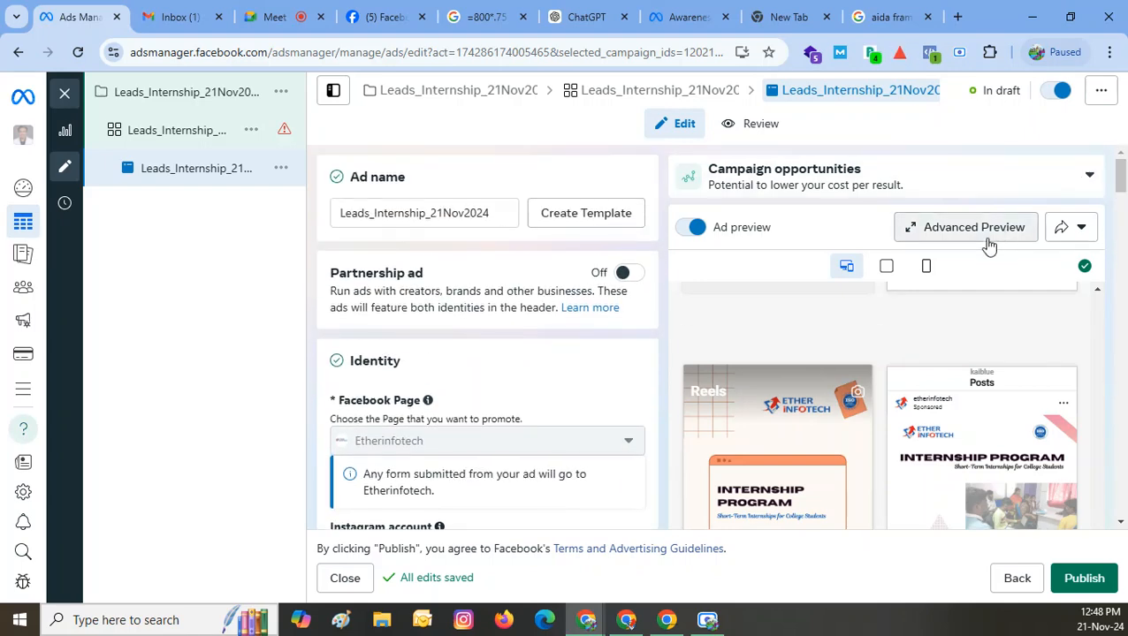
left_click(886, 268)
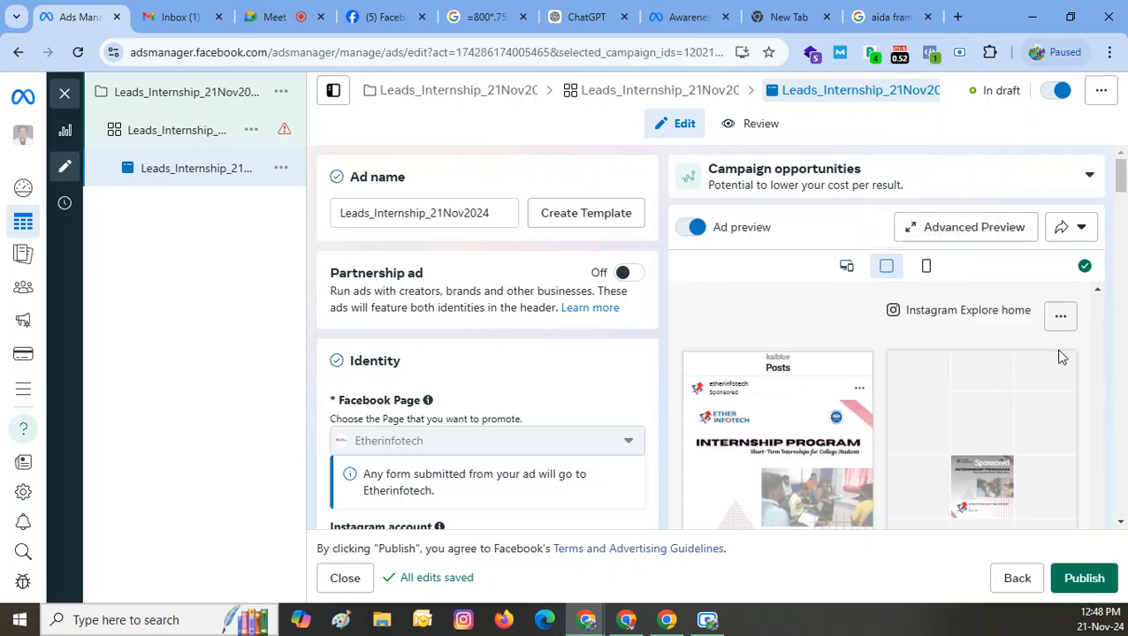
- Replace the Instagram Explore home image with an uploaded 2048 × 1071 Affordable Internship Program image and save the placement
left_click(1060, 320)
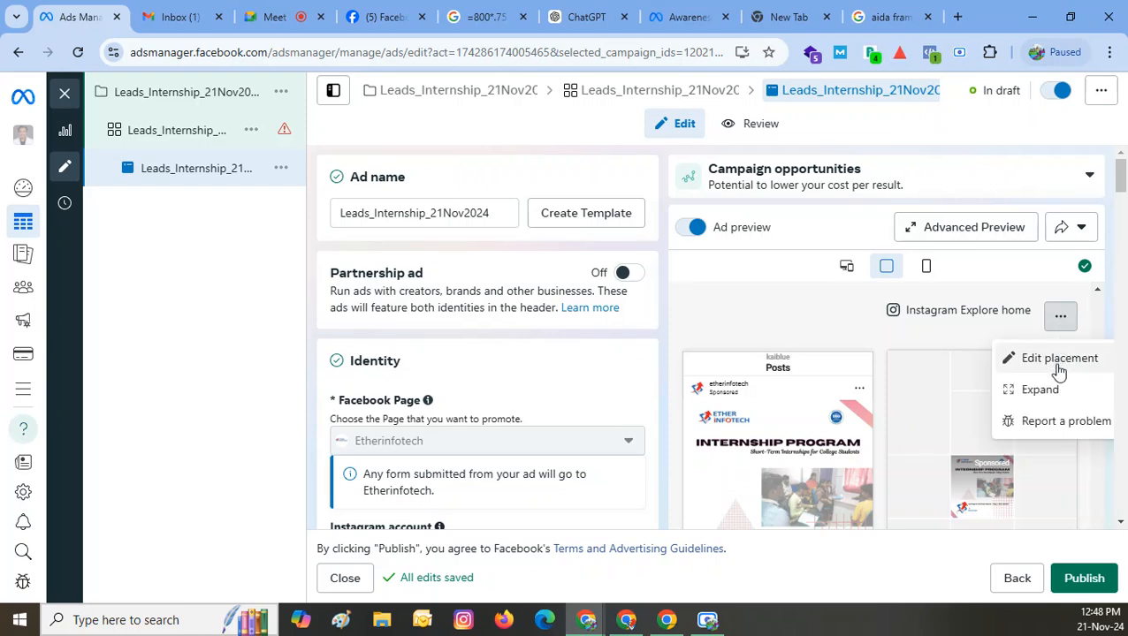
left_click(1058, 359)
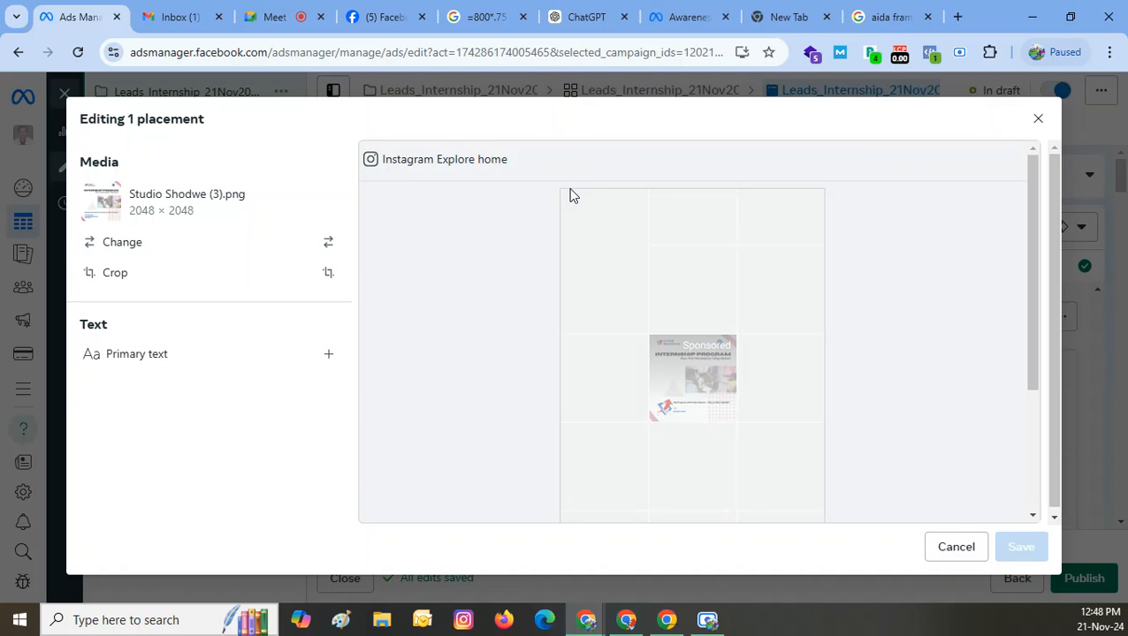
left_click(152, 251)
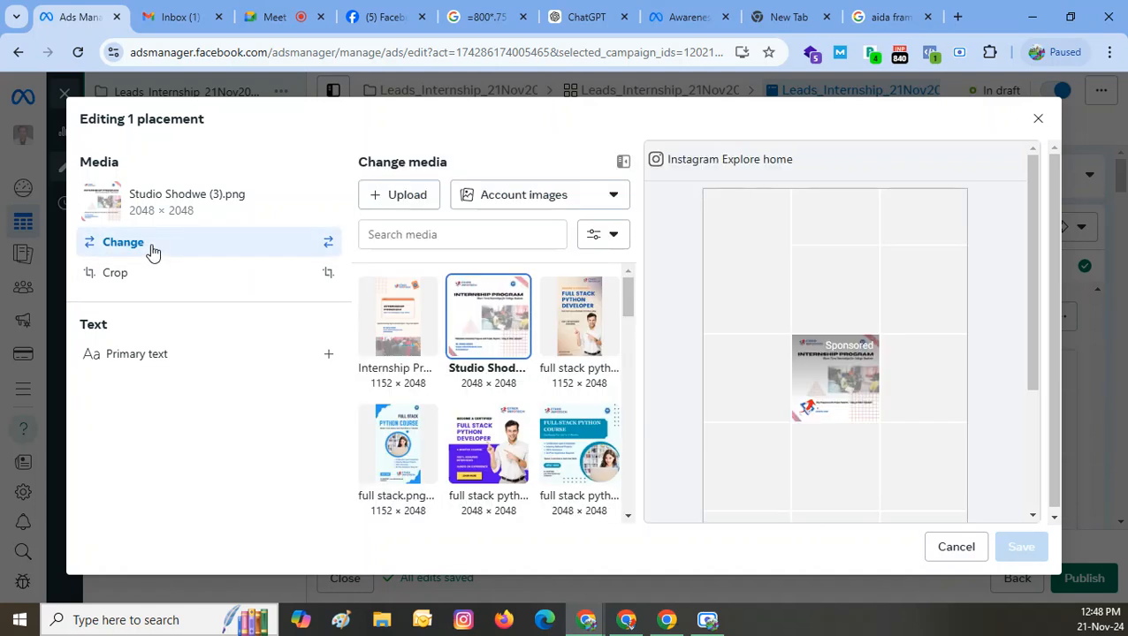
left_click(398, 203)
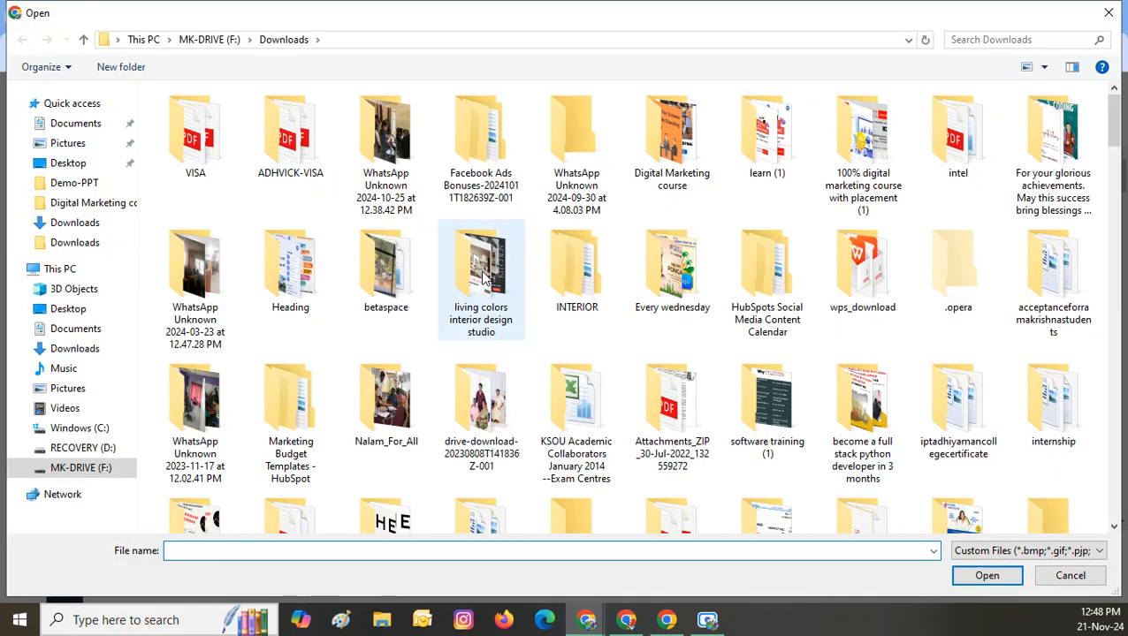
left_click_drag(1116, 134, 1114, 239)
double_click(767, 285)
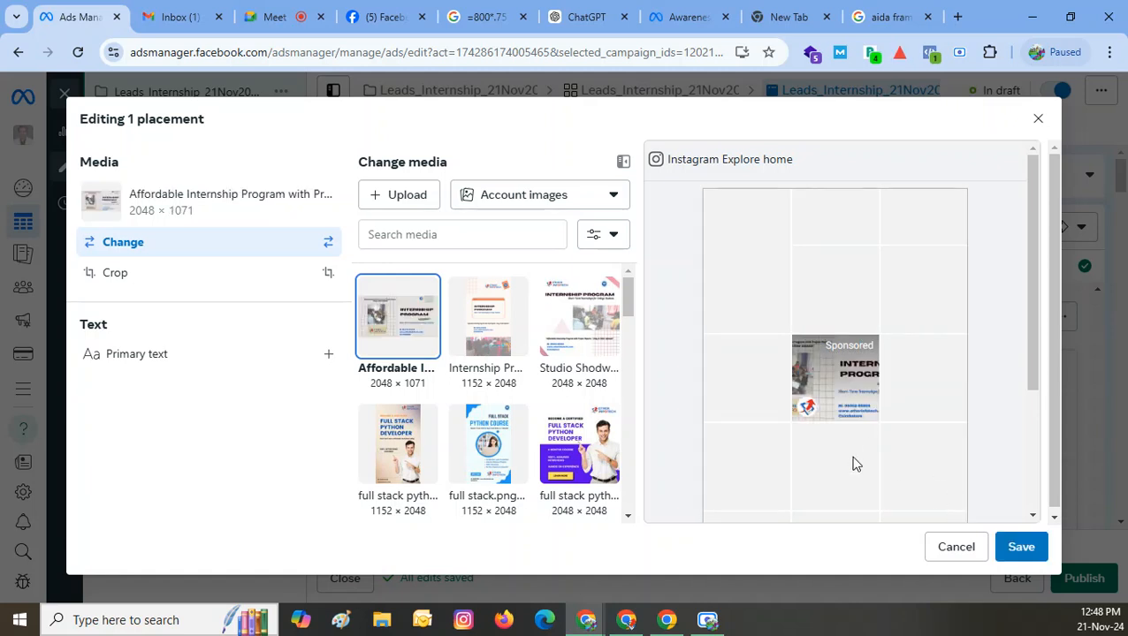
left_click(1021, 548)
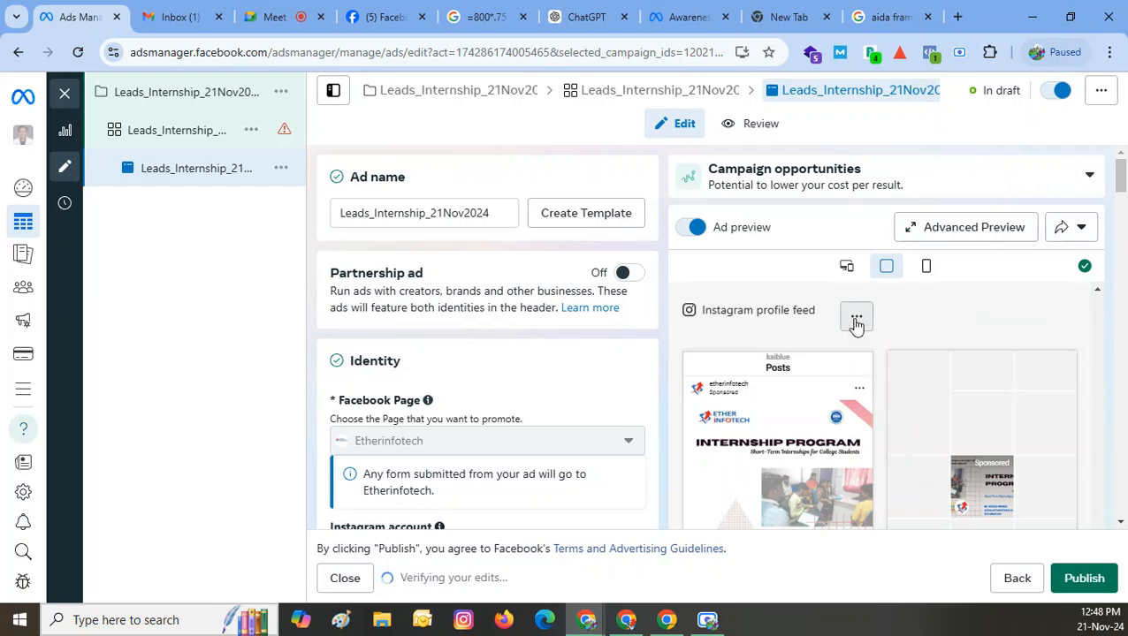
- Set the Instagram profile feed image's crop to Square 1:1 and save the placement
left_click(856, 318)
left_click(880, 367)
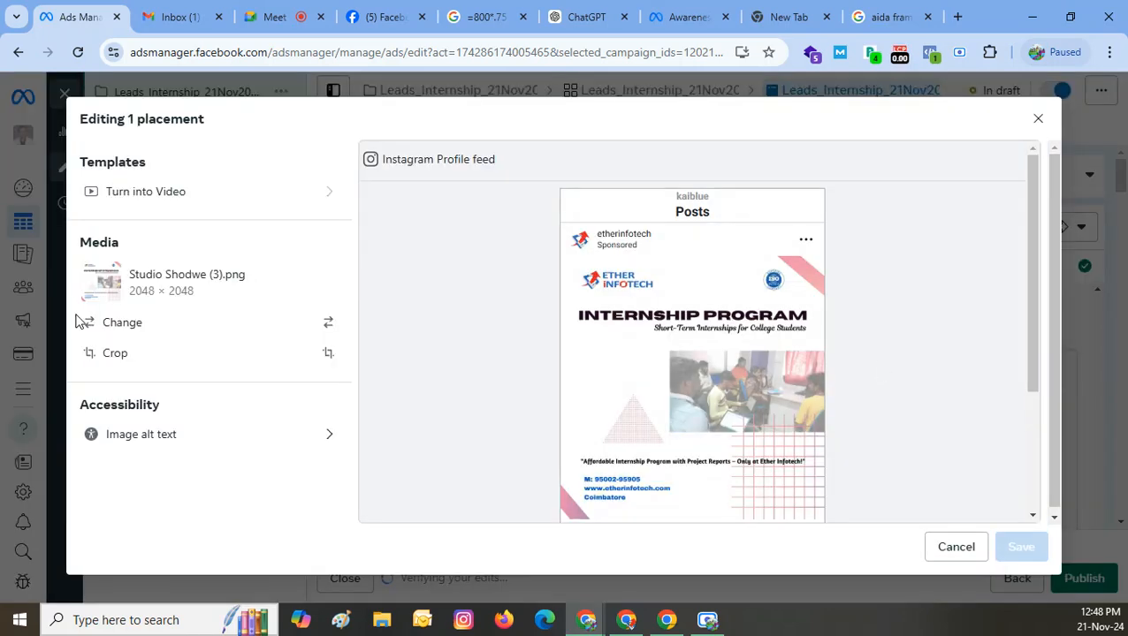
left_click(127, 361)
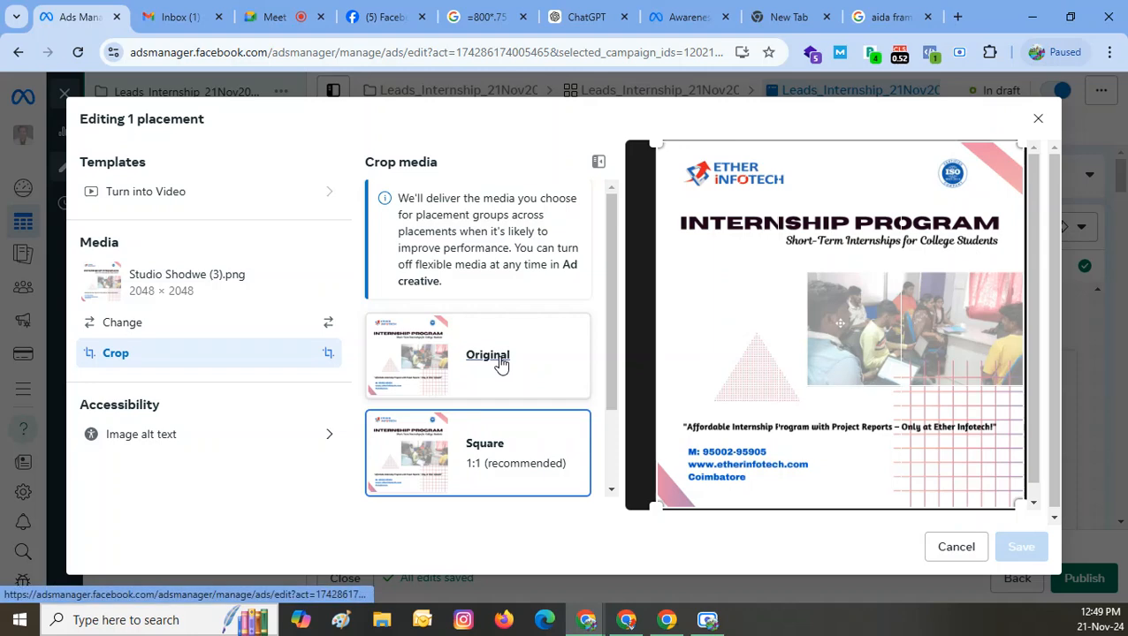
left_click(548, 382)
left_click(528, 440)
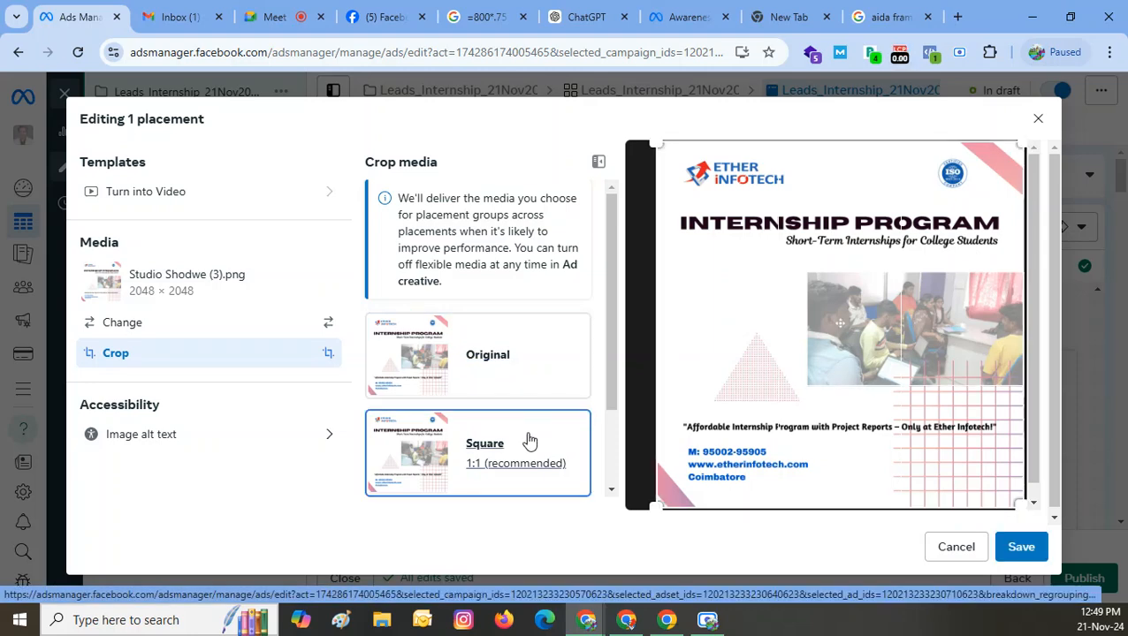
left_click(1021, 547)
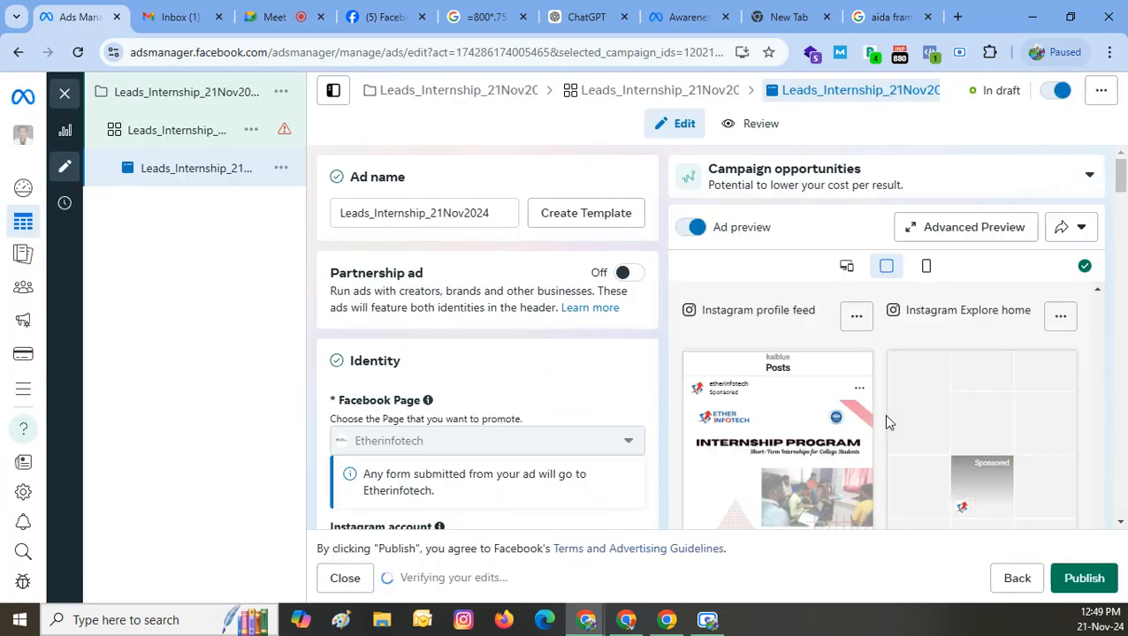
- Insert a blank line after the opening budget question and another after the Internship Certificate sentence in the ad's primary text
scroll(888, 422, "down", 1)
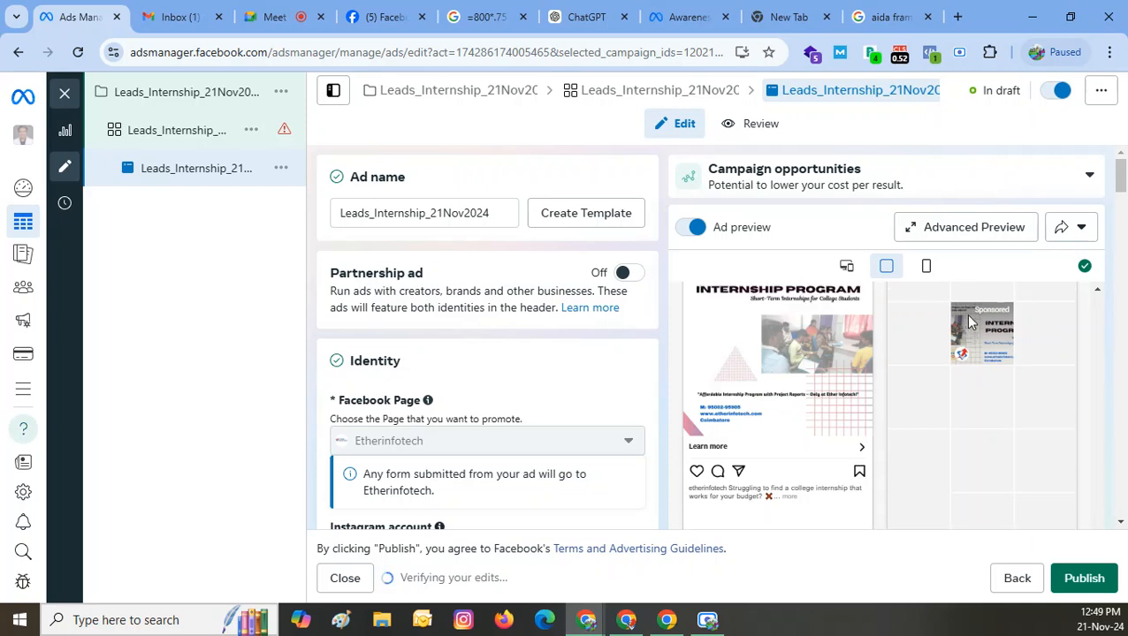
scroll(967, 317, "down", 2)
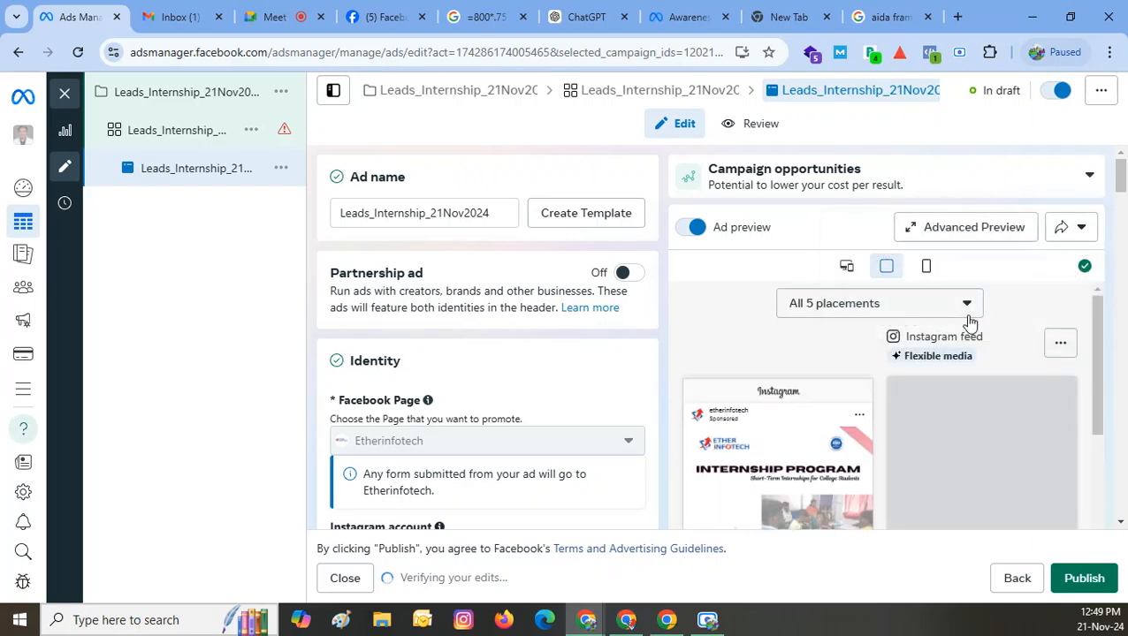
scroll(576, 392, "down", 4)
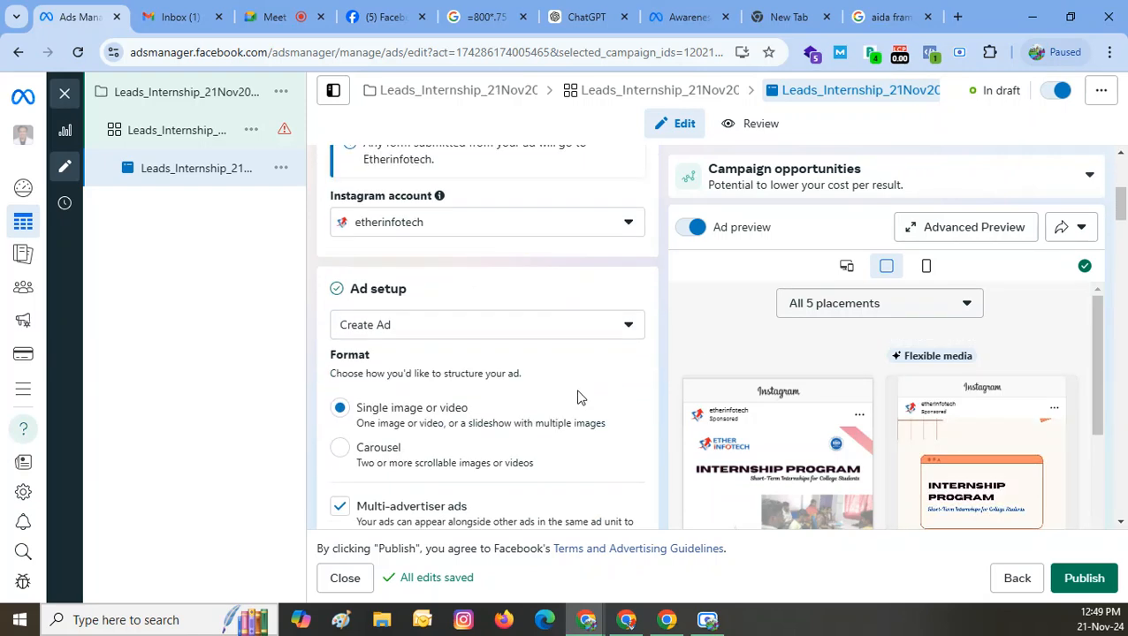
scroll(579, 398, "down", 3)
scroll(579, 392, "down", 5)
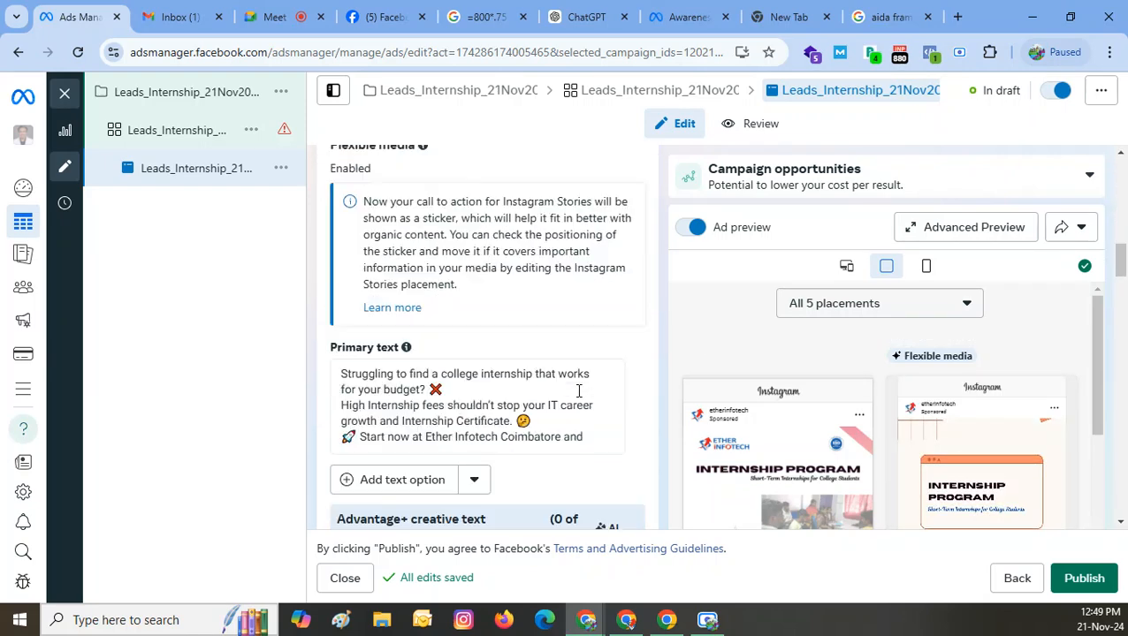
scroll(579, 393, "down", 2)
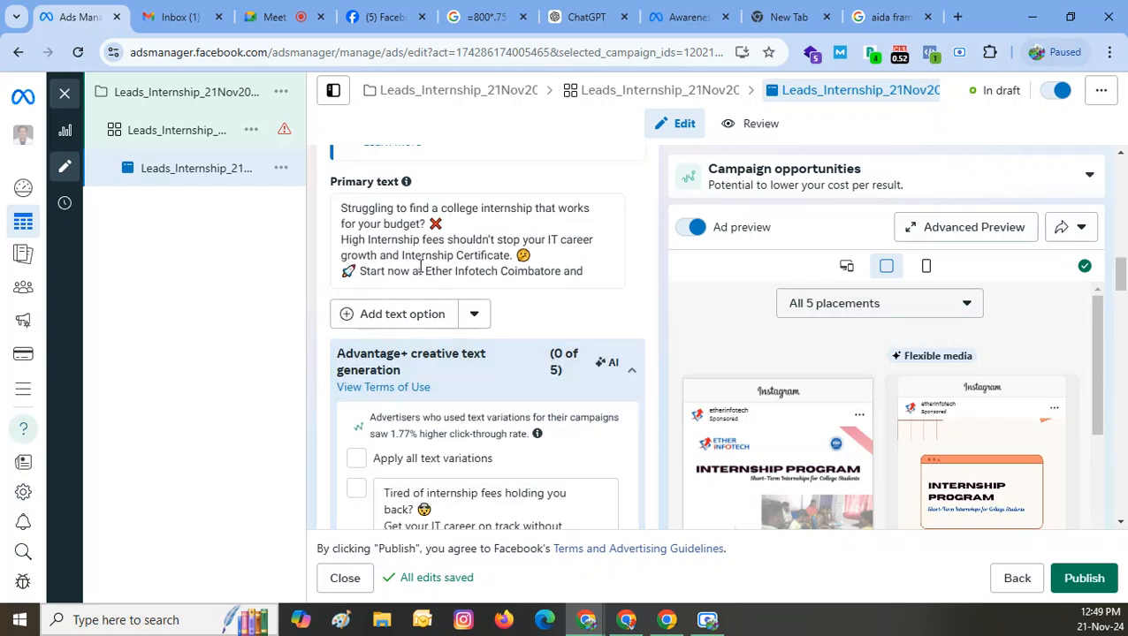
left_click(459, 233)
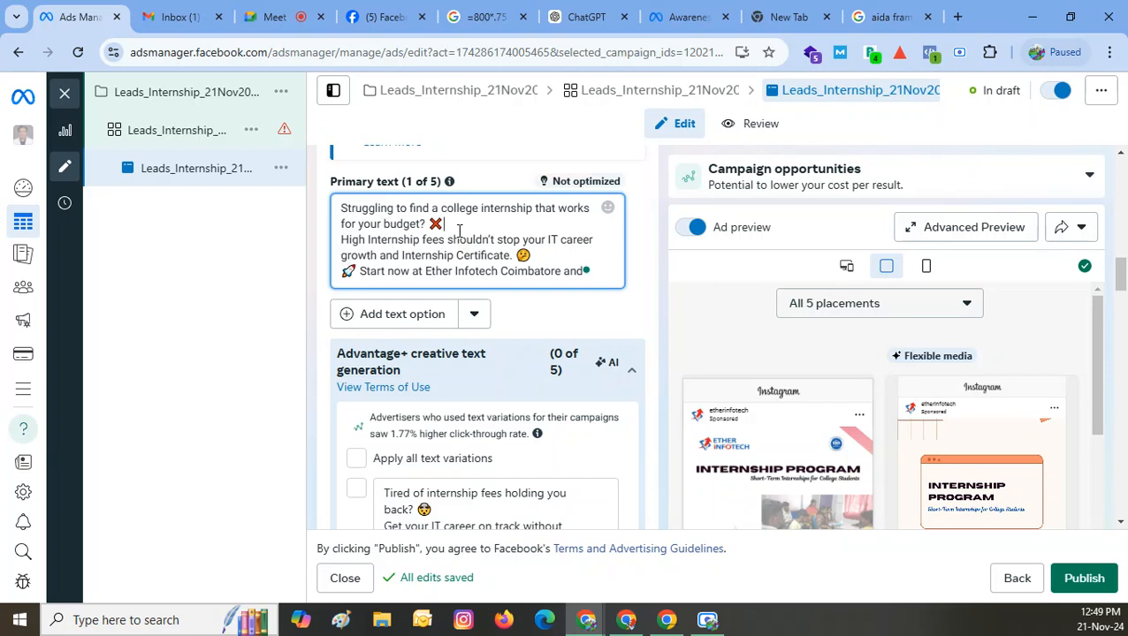
key("Return")
left_click(563, 269)
key("Return")
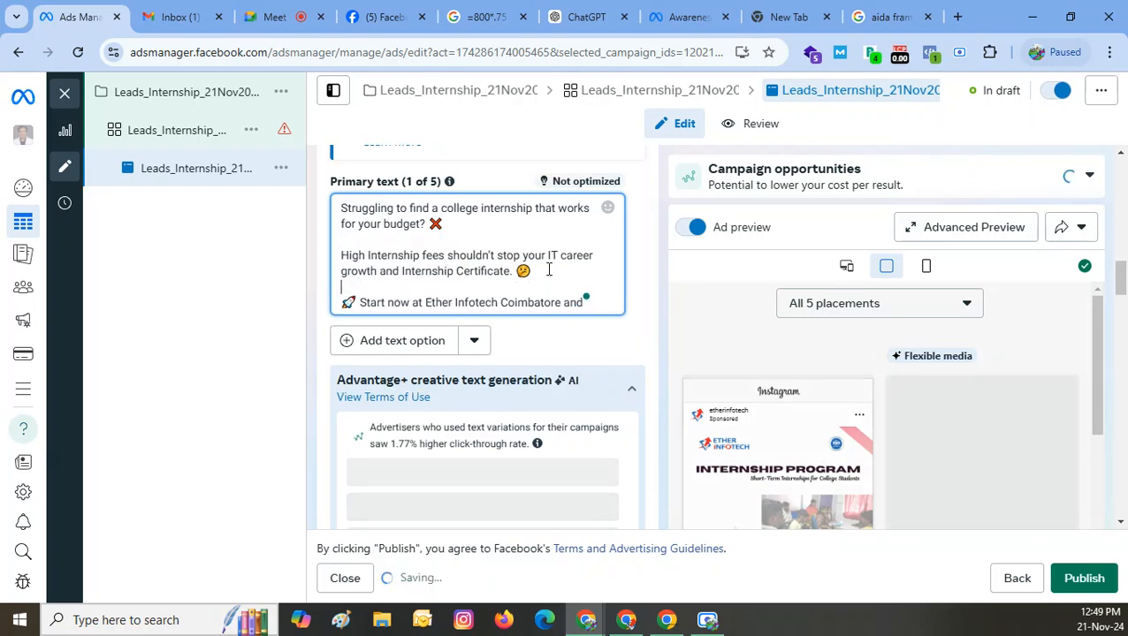
- Dismiss the notice under the ad's link description
scroll(601, 291, "down", 1)
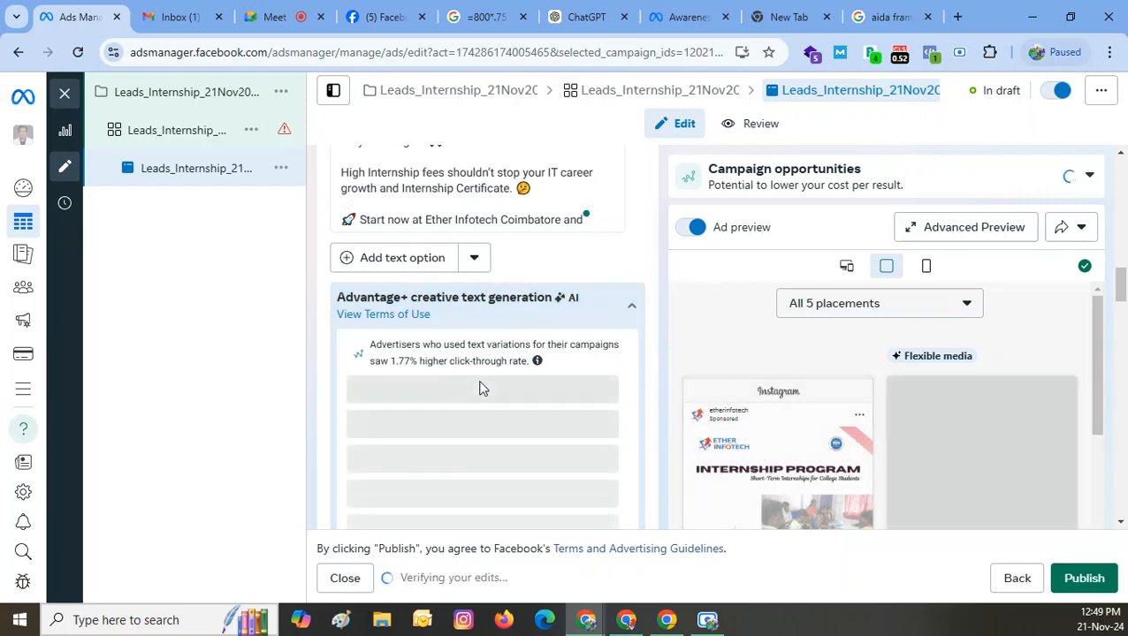
scroll(669, 355, "down", 3)
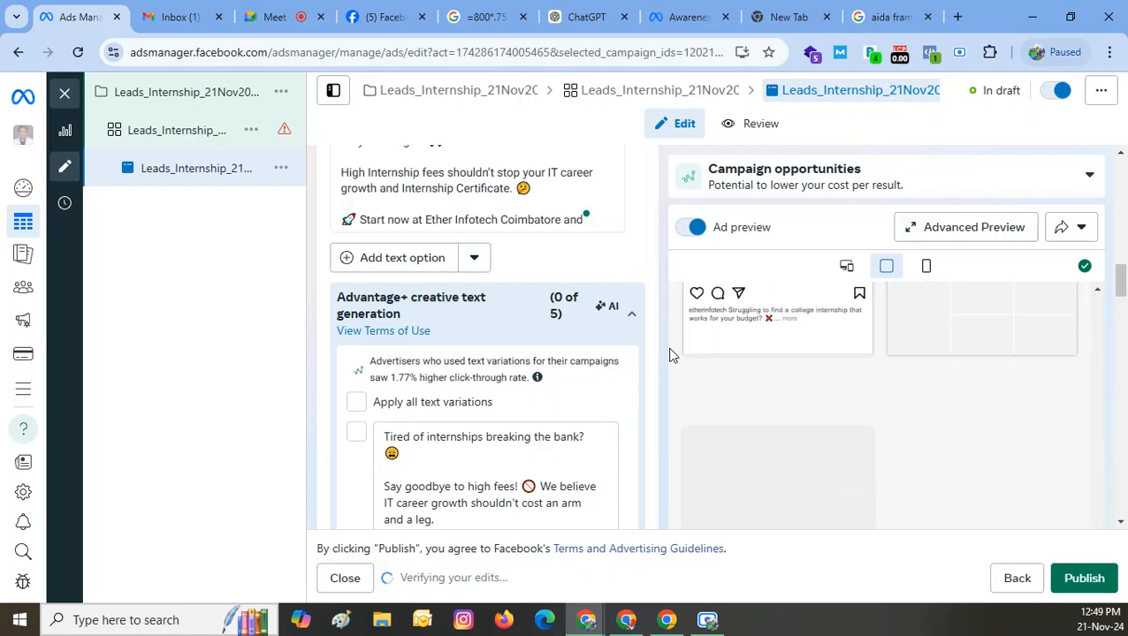
left_click_drag(1121, 281, 1121, 361)
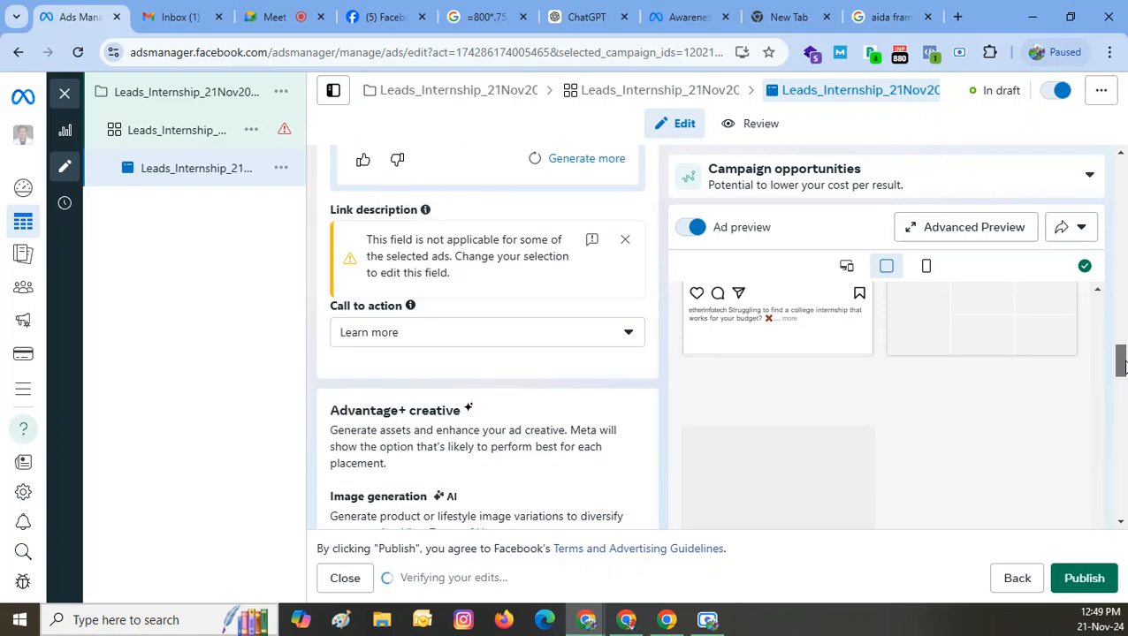
left_click(625, 240)
- Start a new instant form for the ad's destination and name it Leads_Internship_21Nov2024
scroll(587, 446, "down", 5)
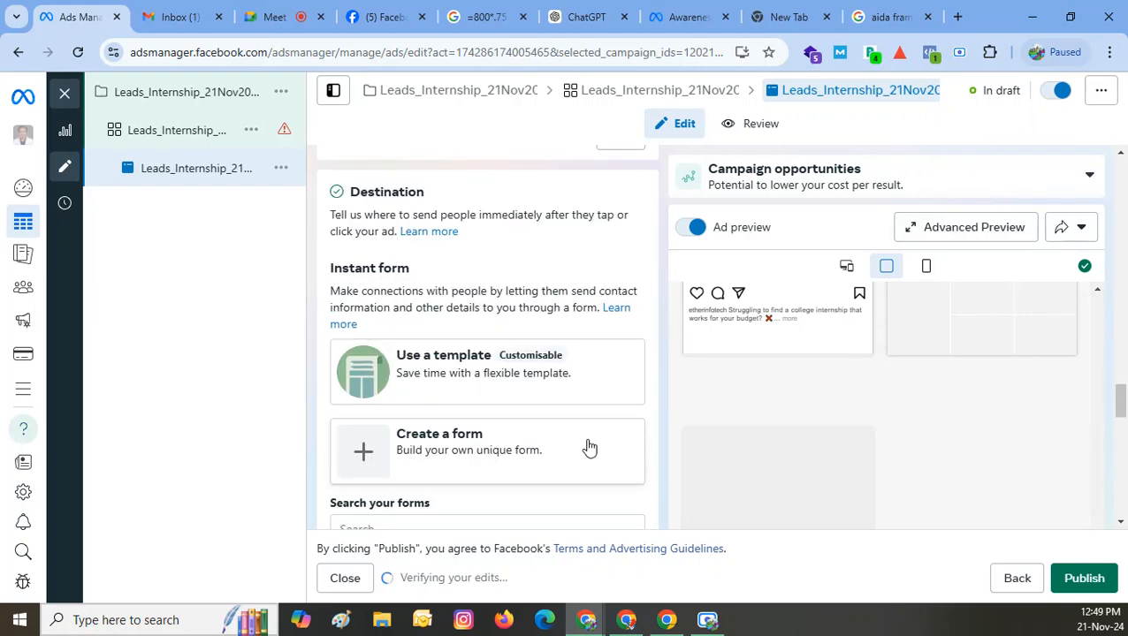
scroll(589, 446, "down", 2)
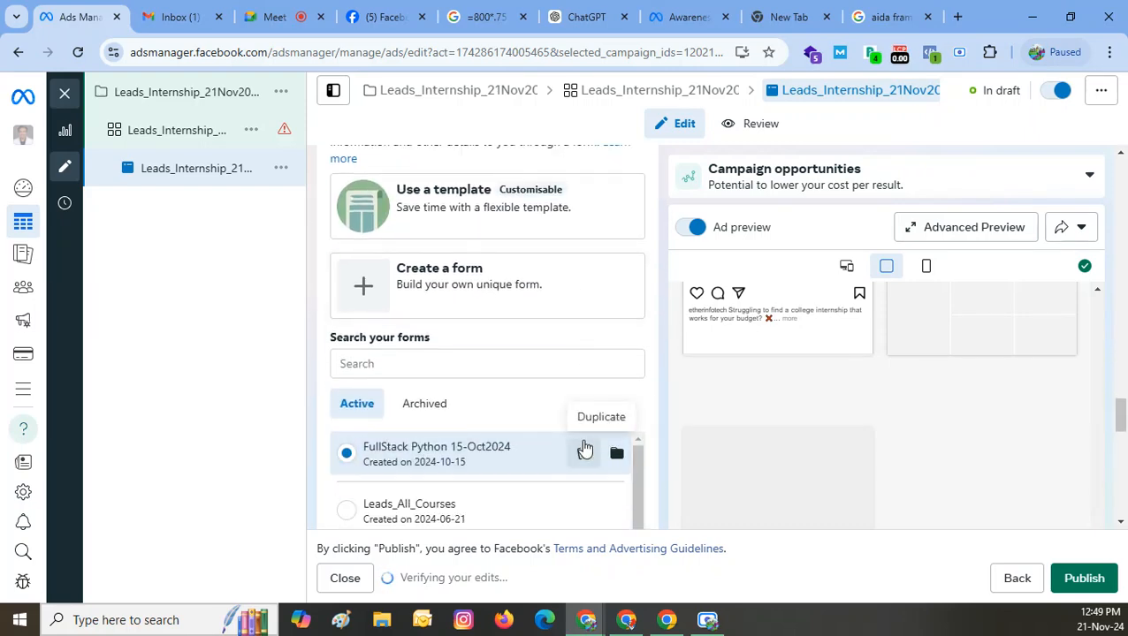
scroll(585, 448, "down", 1)
scroll(566, 453, "down", 2)
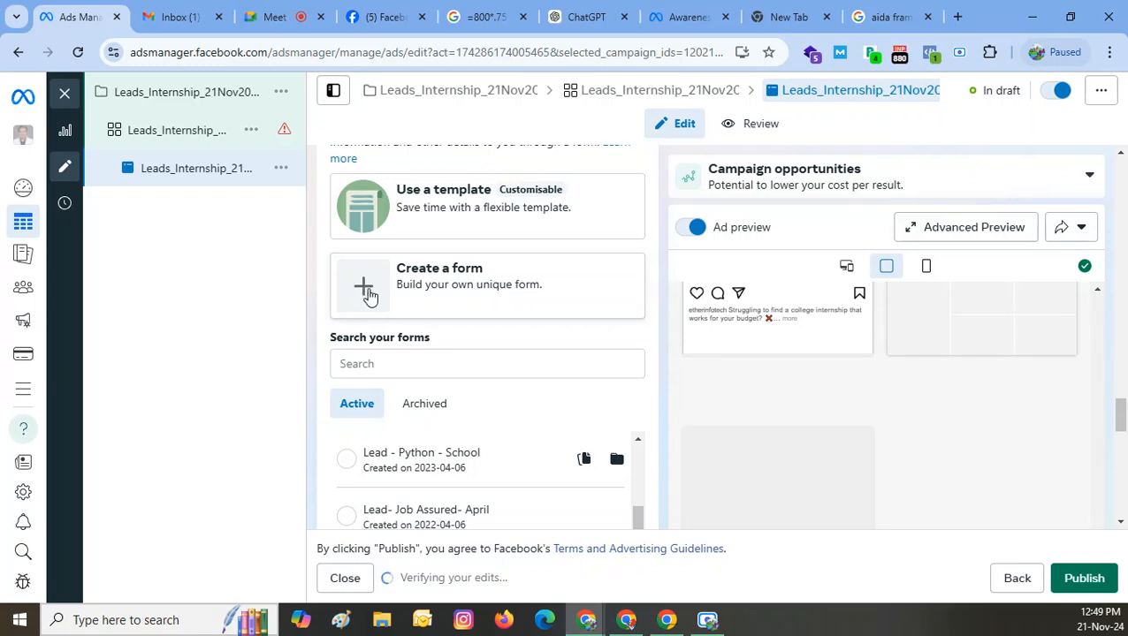
left_click(368, 295)
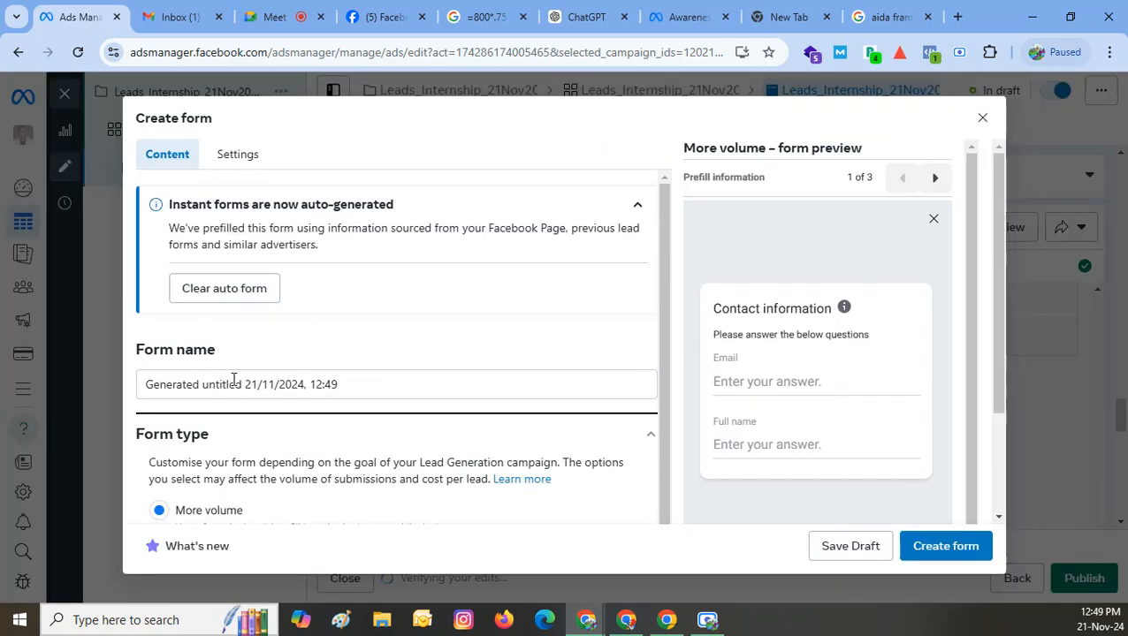
triple_click(233, 378)
type("🤔")
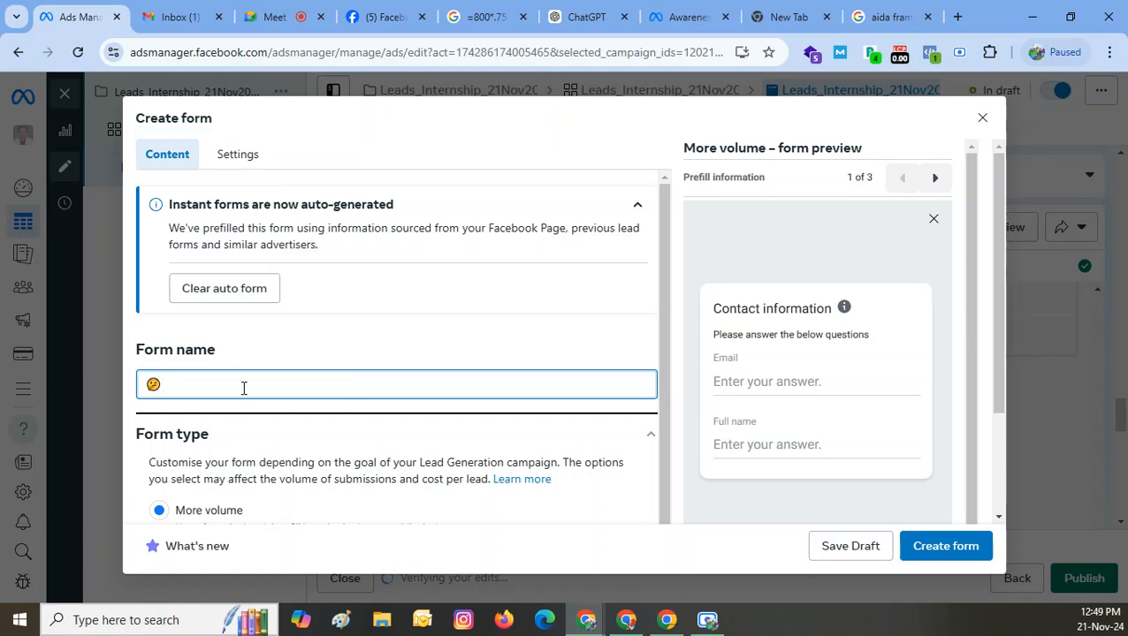
key("BackSpace")
type("Leads_Internship_")
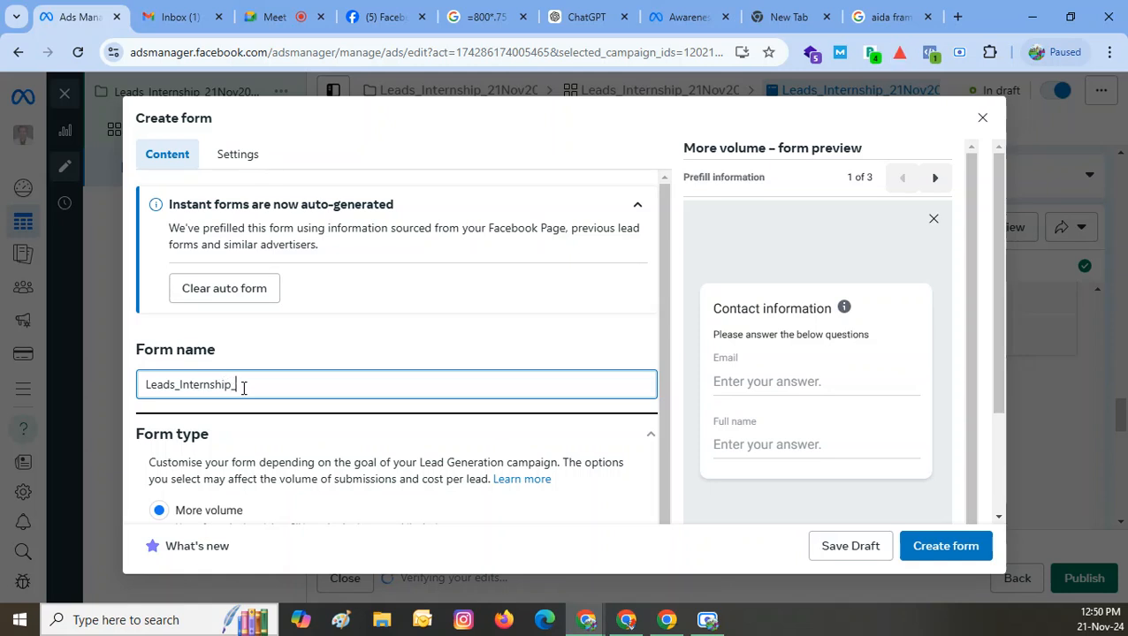
type("21Nov2024")
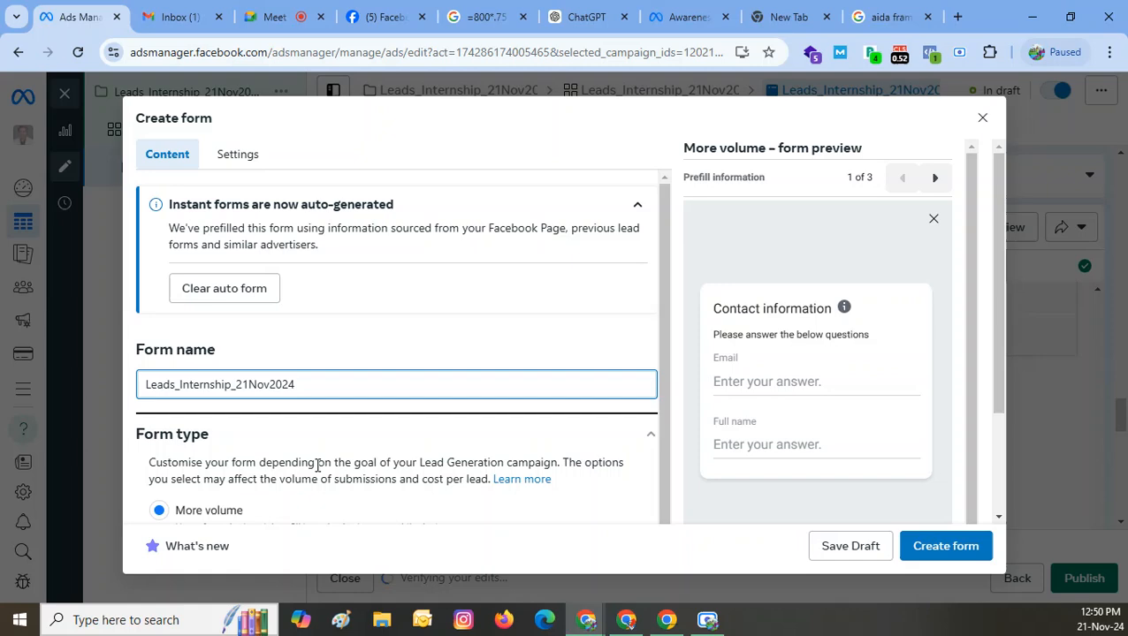
- Keep the form type at More volume and turn on the background image in the form's intro
scroll(315, 468, "down", 2)
scroll(316, 469, "down", 1)
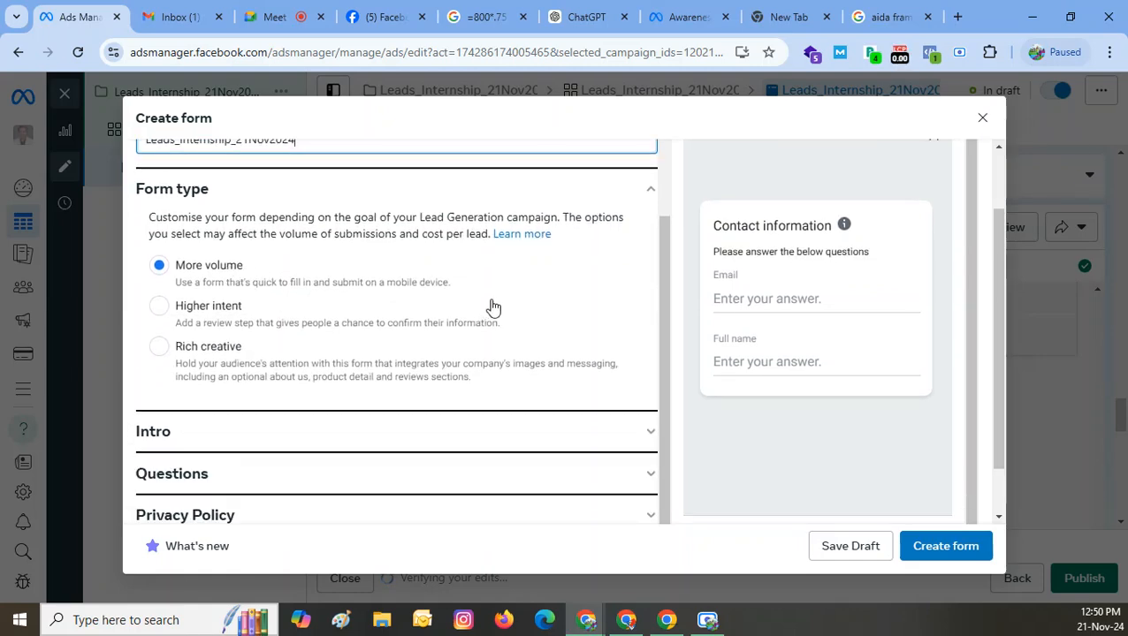
scroll(248, 435, "down", 1)
left_click(246, 423)
scroll(238, 256, "up", 2)
left_click(173, 333)
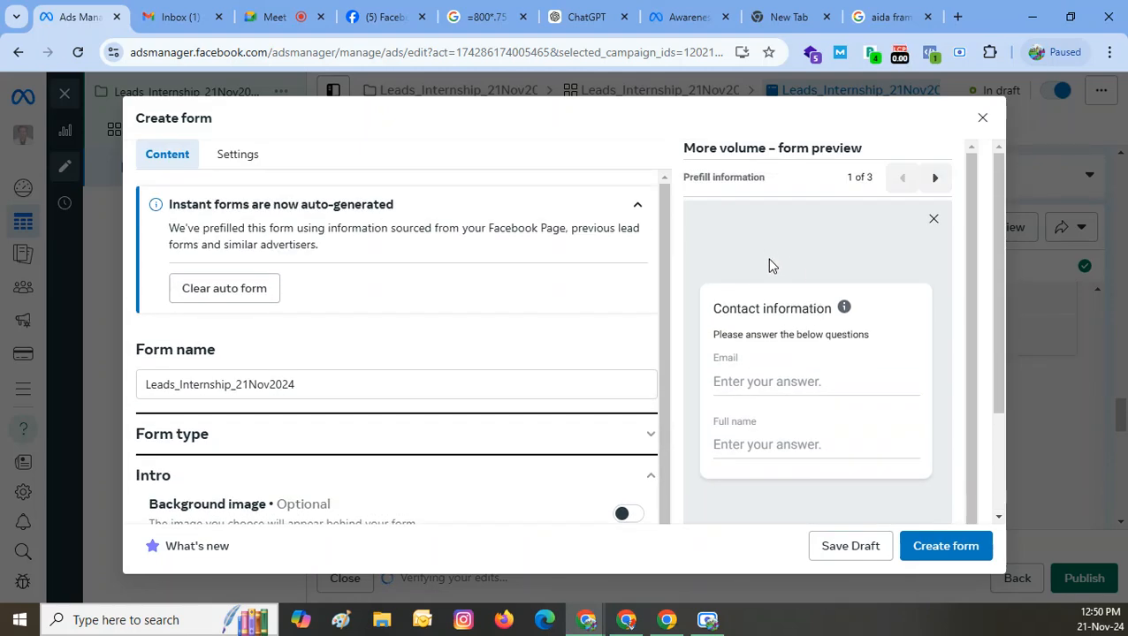
scroll(422, 449, "down", 1)
scroll(422, 449, "down", 1)
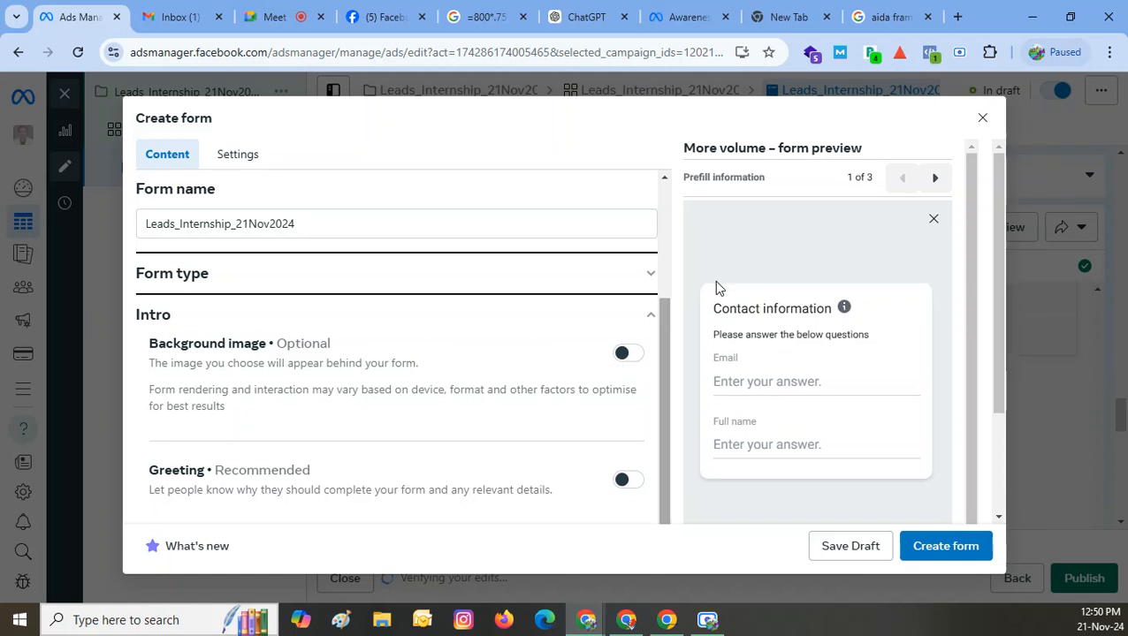
left_click(620, 357)
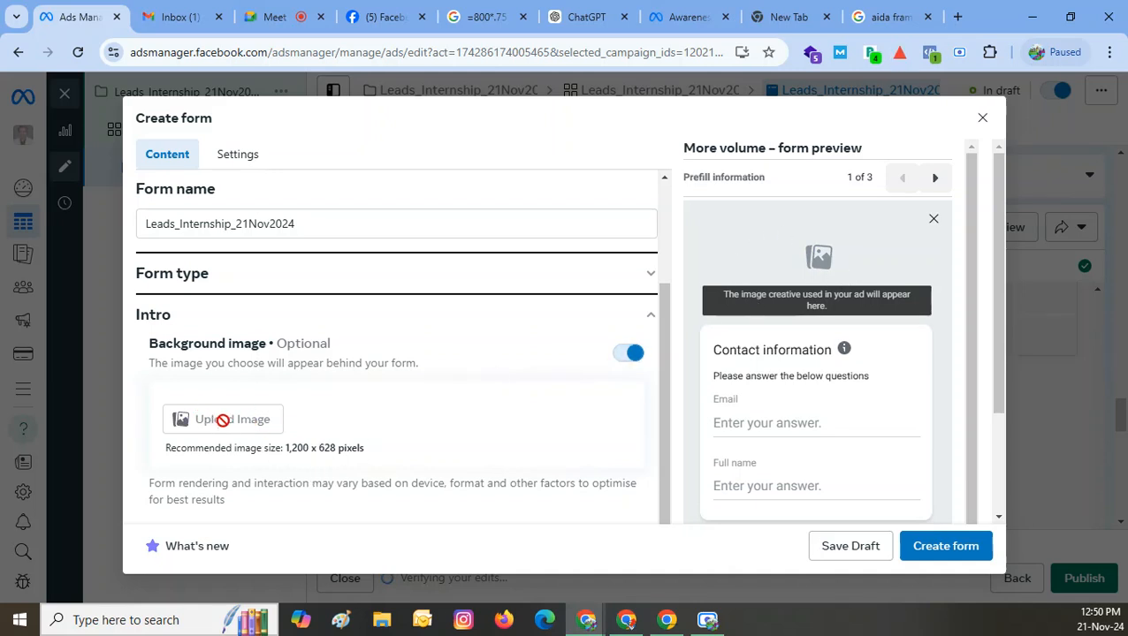
- Turn the background image in the form's intro off and back on
scroll(453, 426, "down", 1)
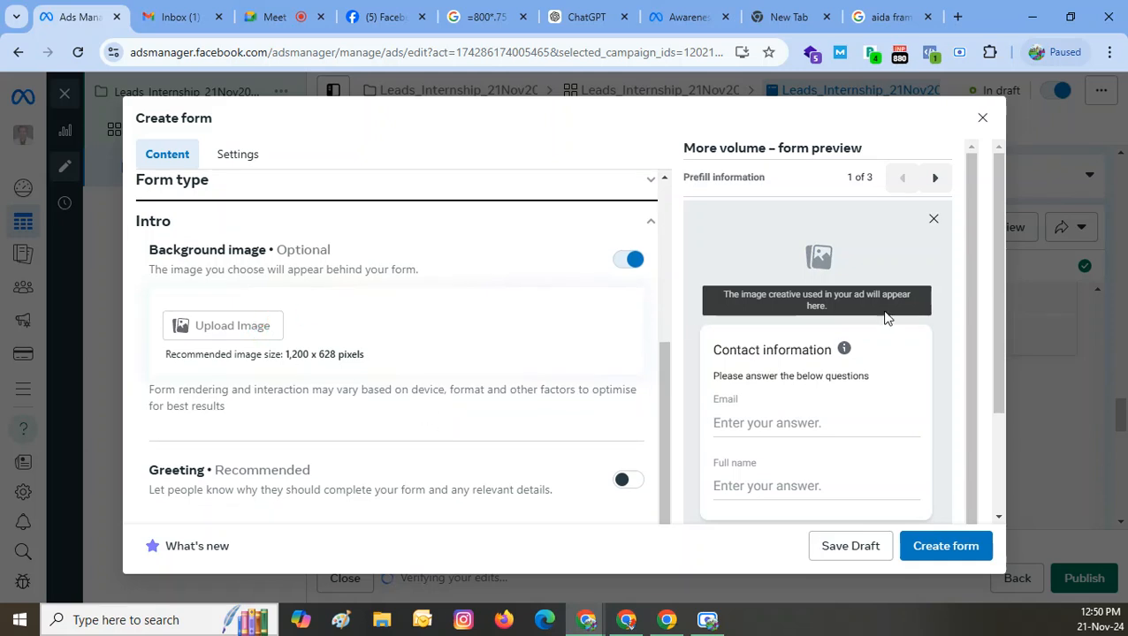
scroll(243, 292, "up", 3)
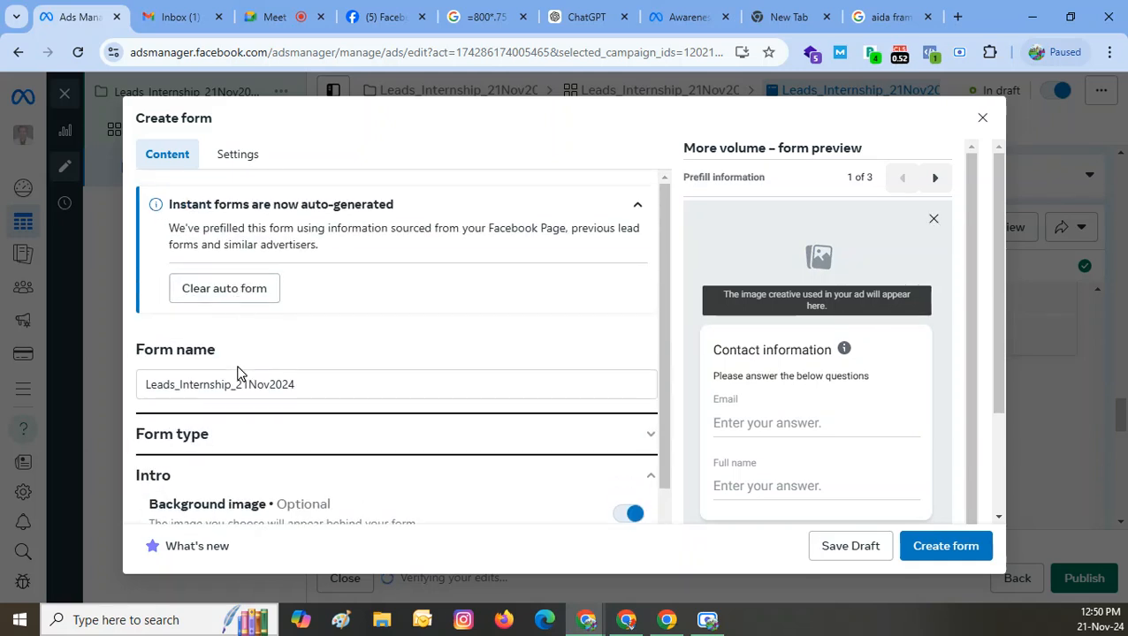
scroll(237, 442, "down", 2)
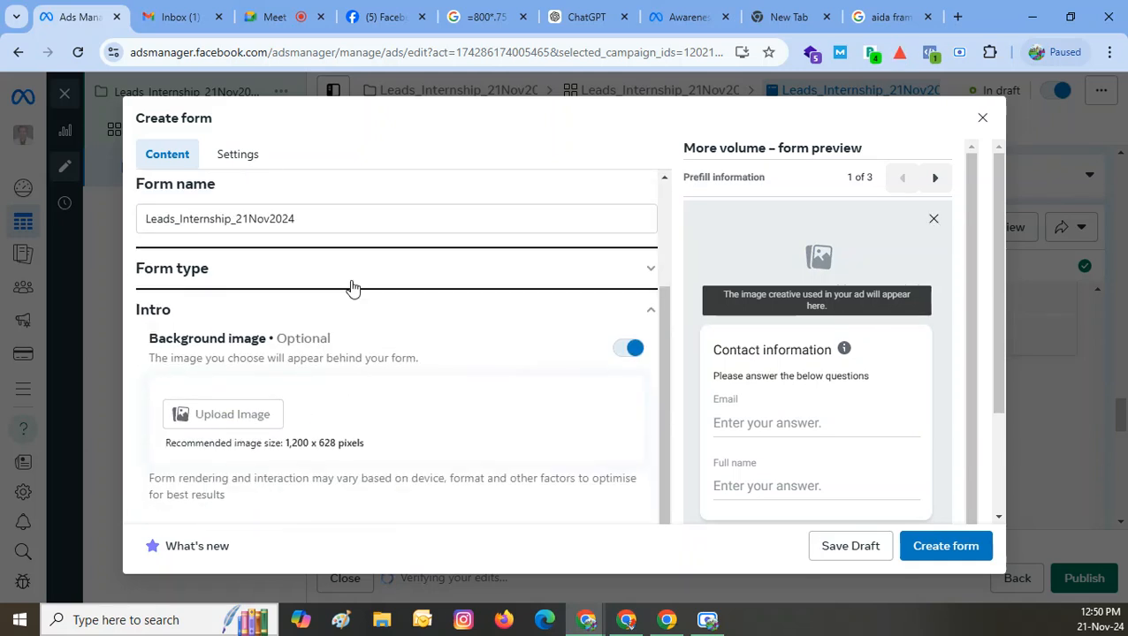
left_click(630, 347)
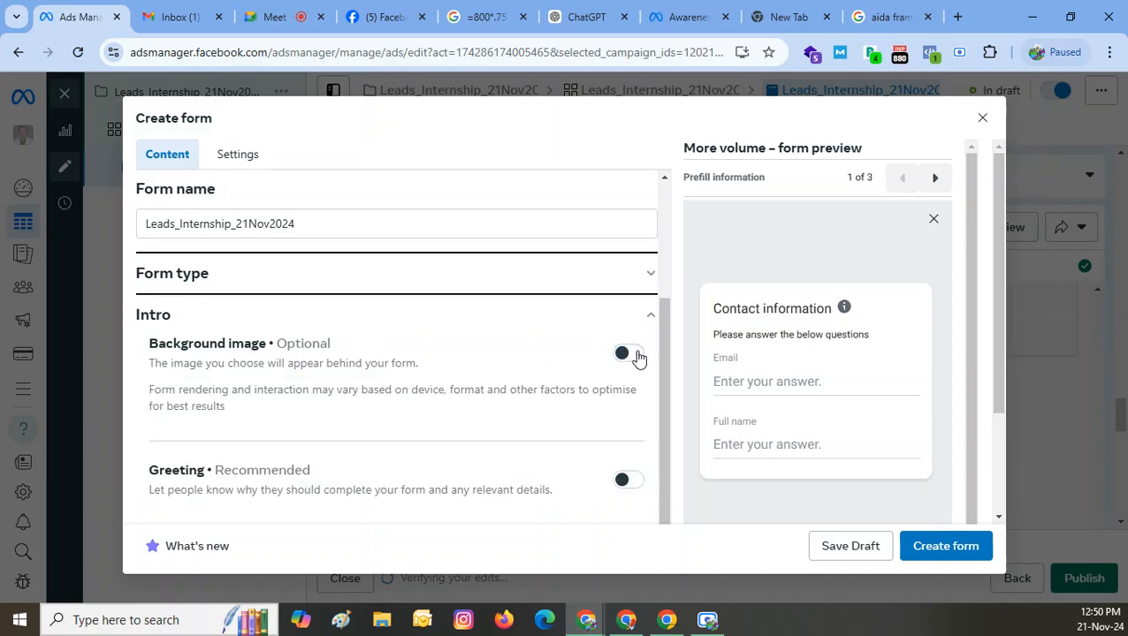
left_click(633, 354)
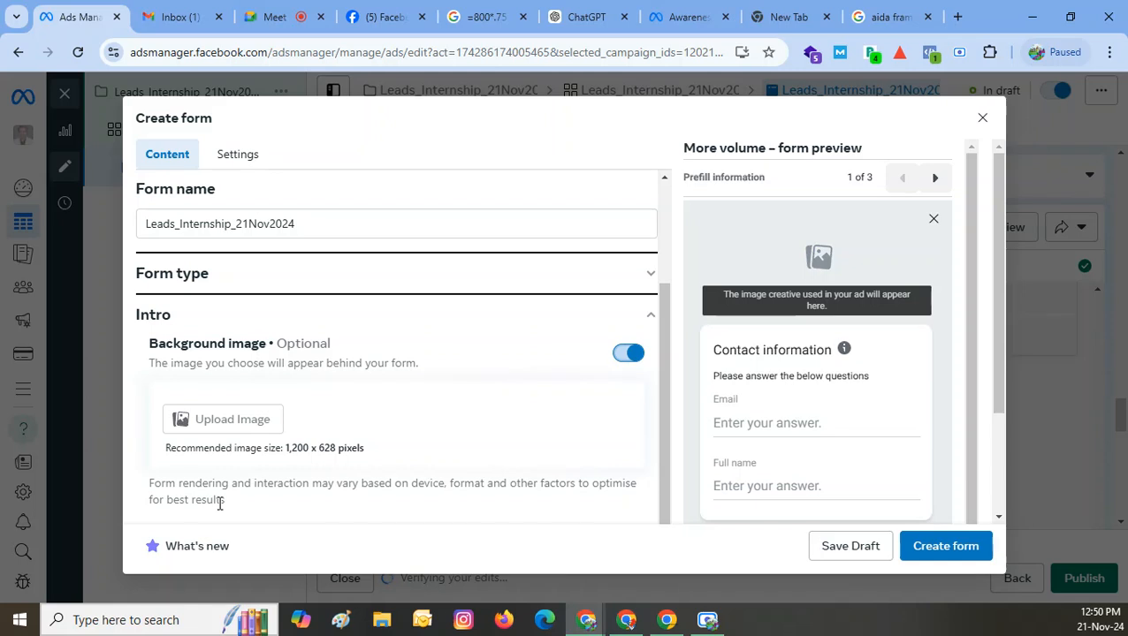
scroll(241, 506, "down", 1)
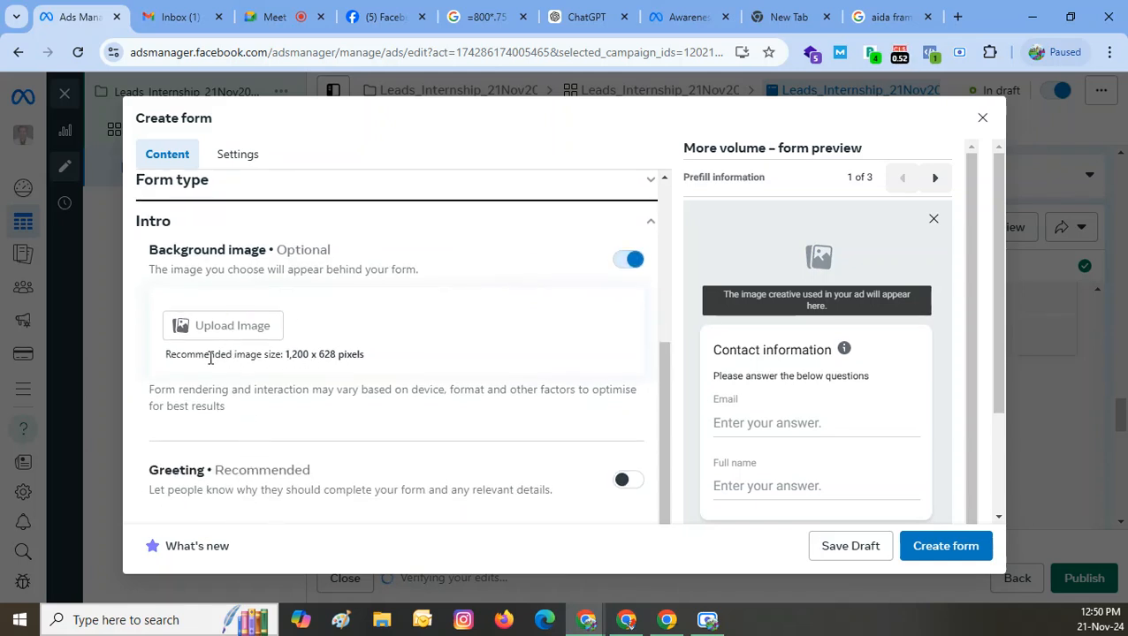
- Clear the auto-generated form content and name the form Leads_Internship_21Nov2024 again
scroll(466, 375, "up", 3)
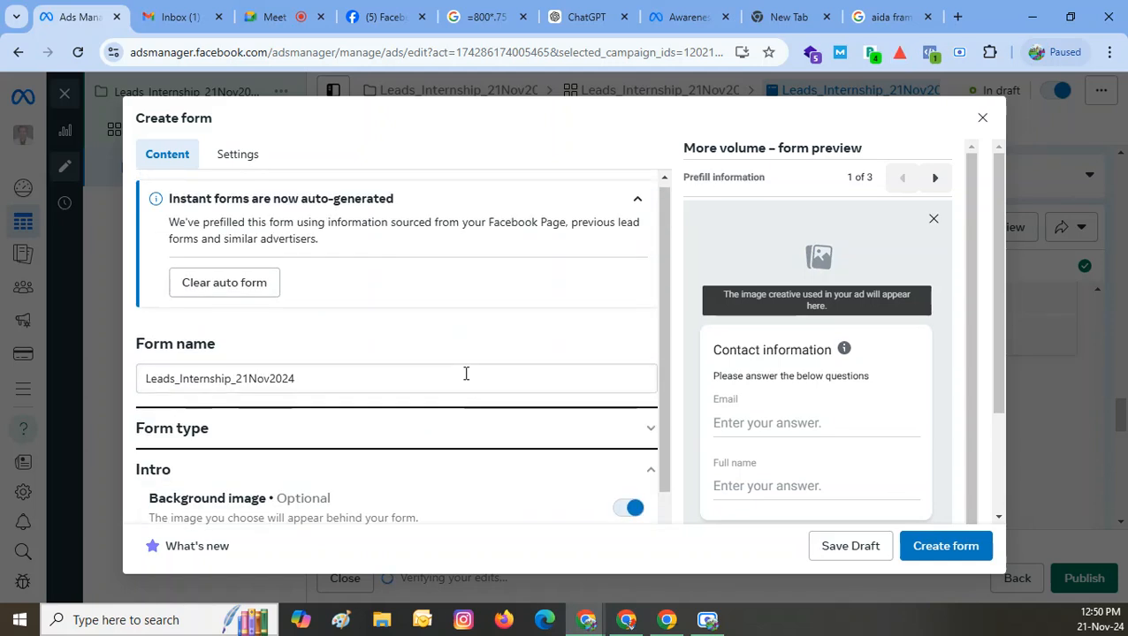
scroll(465, 373, "up", 1)
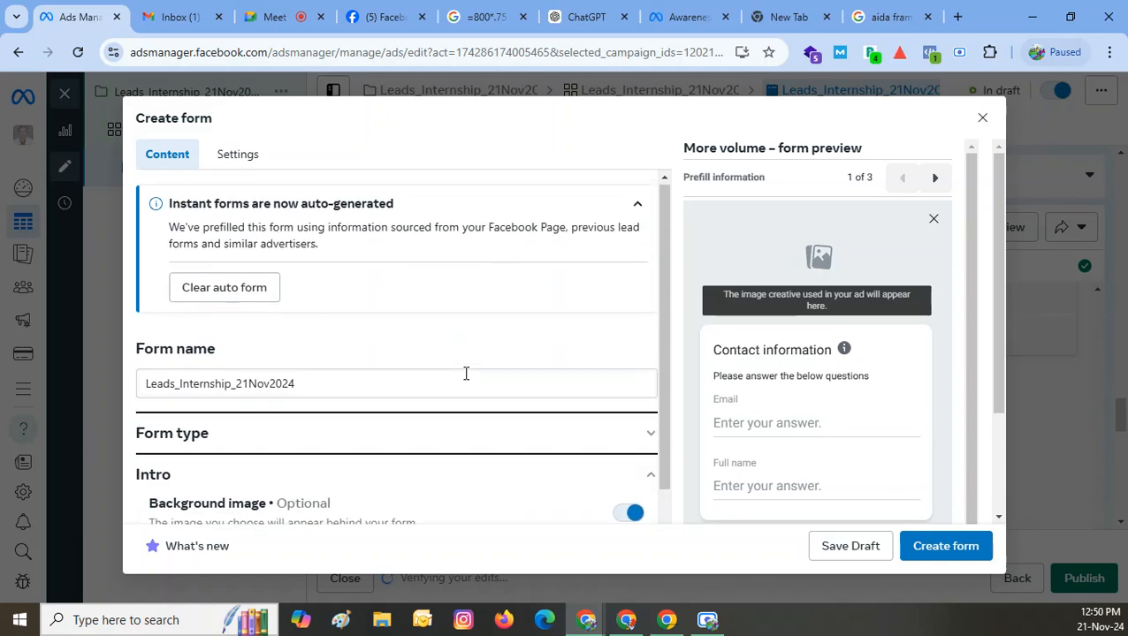
left_click(236, 297)
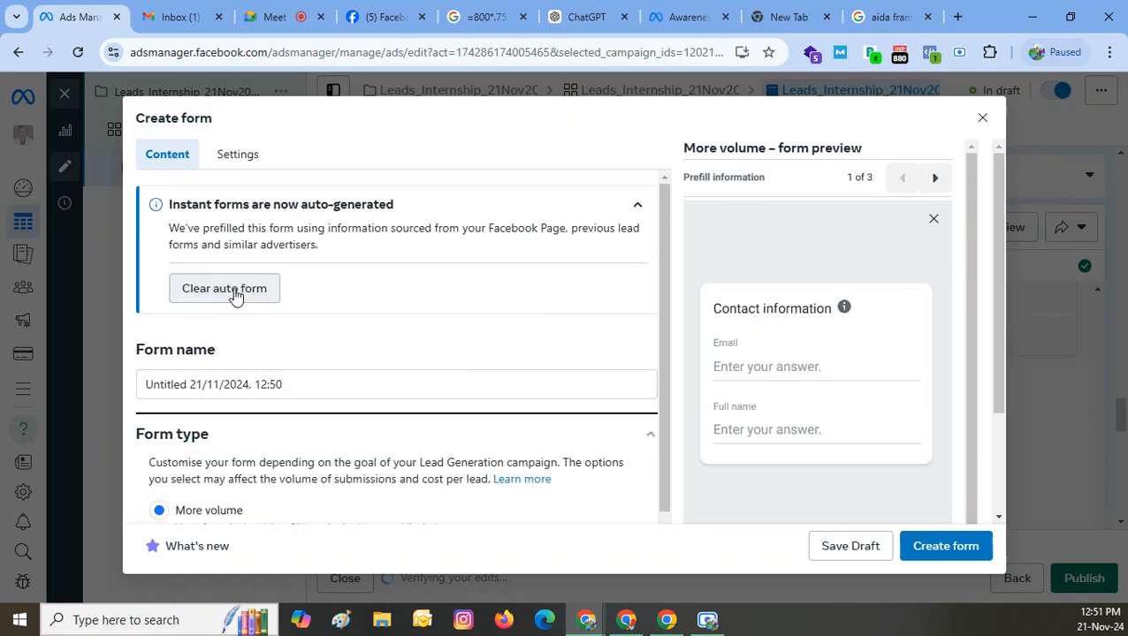
double_click(300, 388)
triple_click(301, 388)
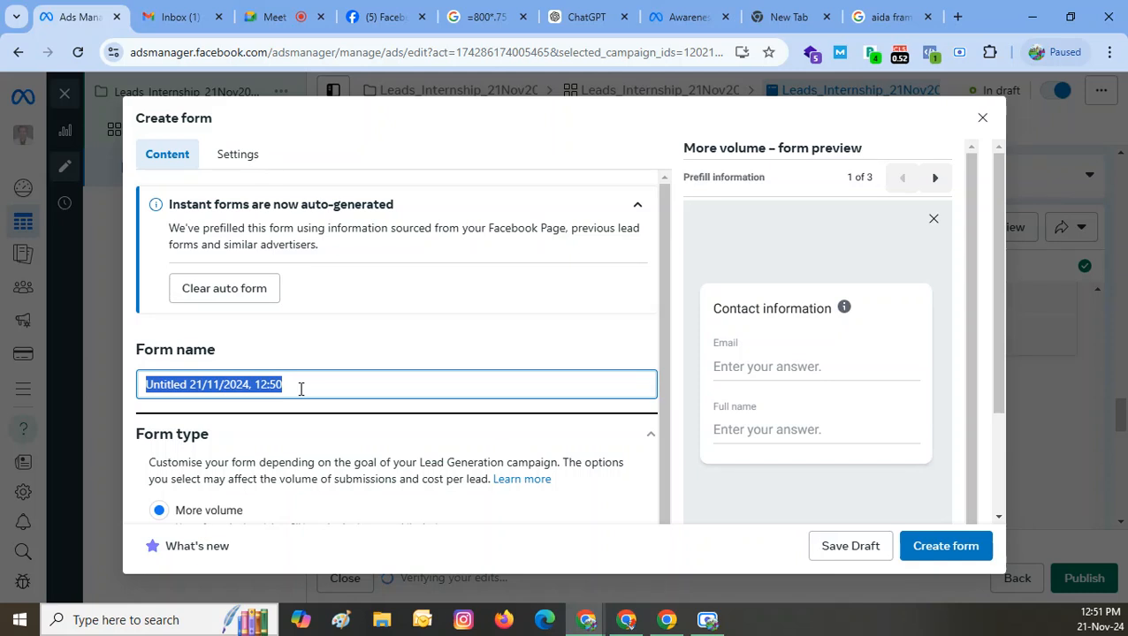
type("🤔")
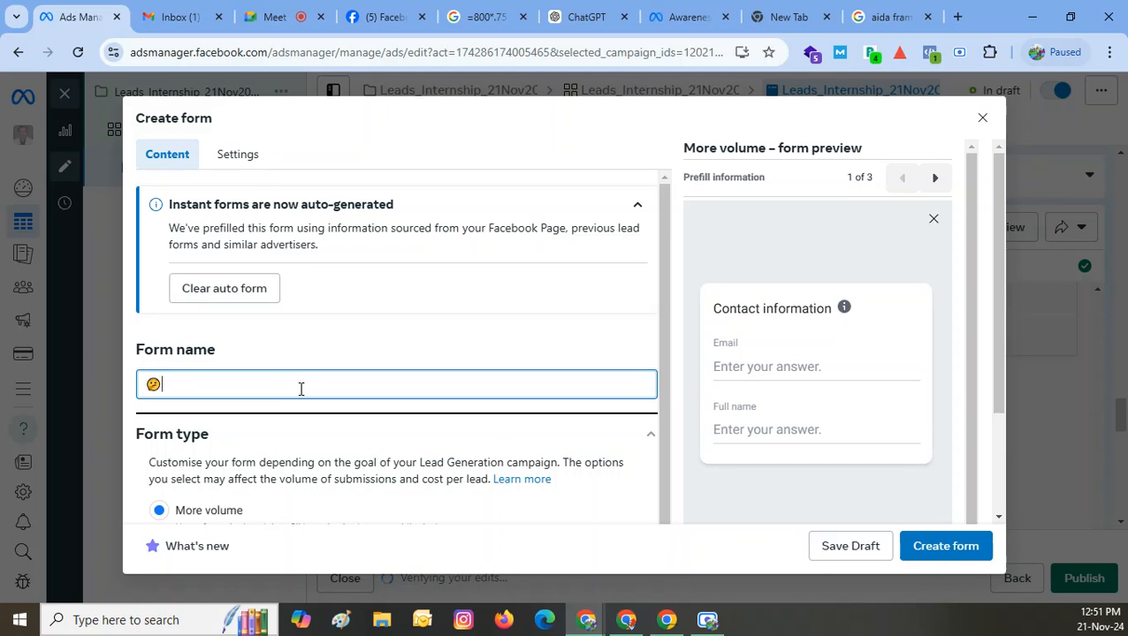
key("BackSpace")
type("Leads_Internshi")
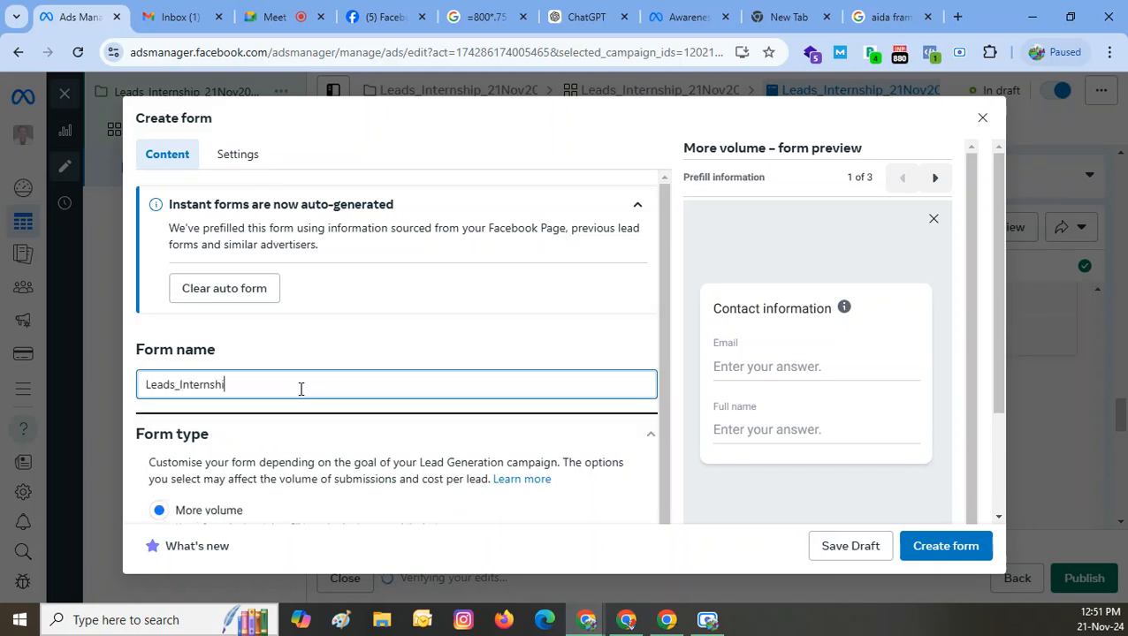
type("p_21Nov2024")
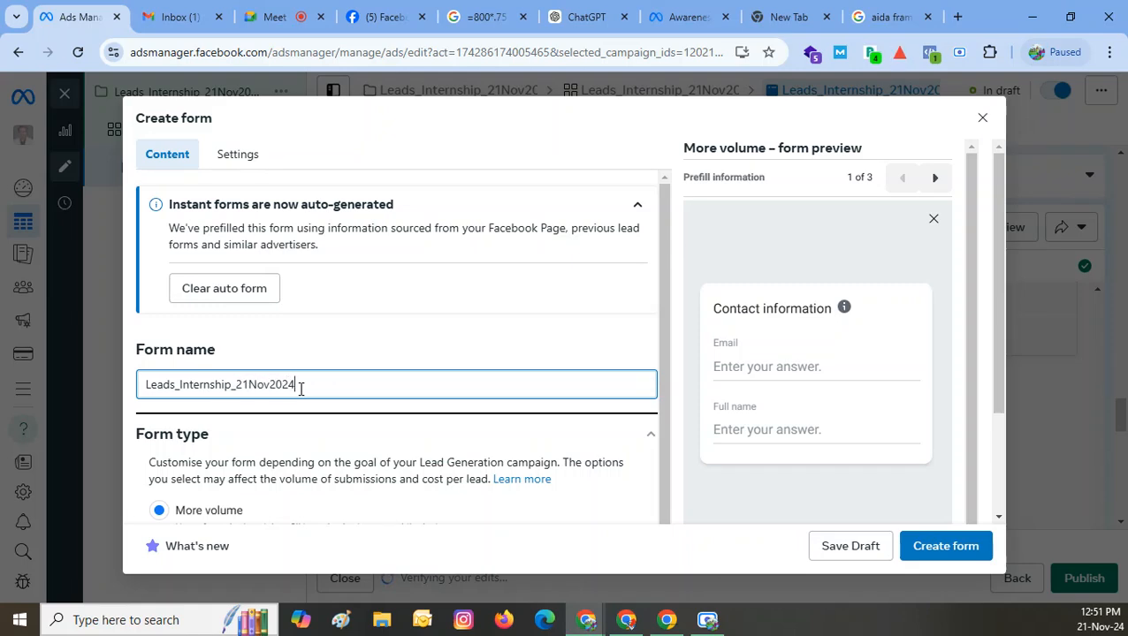
- Keep the More volume form type and turn on the optional background image in the cleared form's intro
scroll(333, 484, "down", 2)
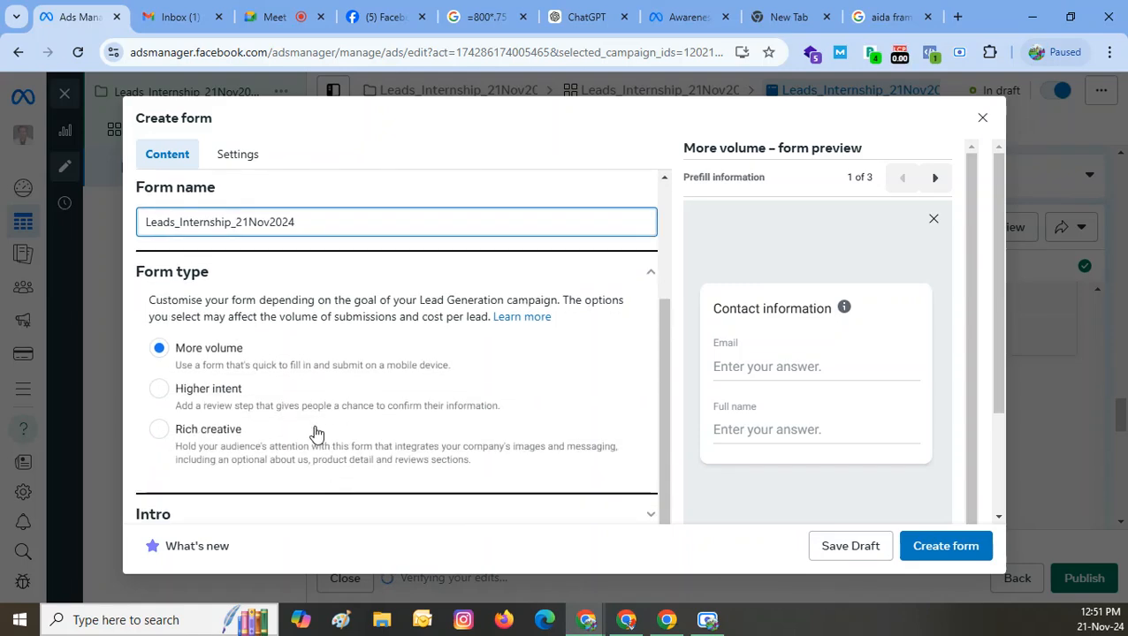
scroll(315, 432, "down", 2)
left_click(271, 378)
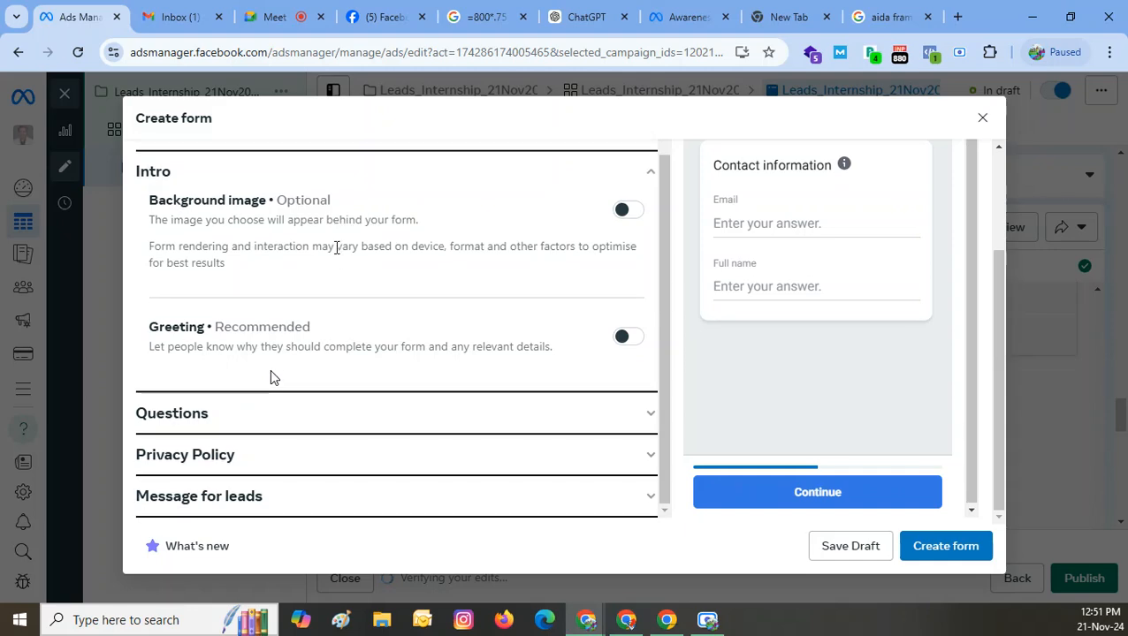
left_click(631, 216)
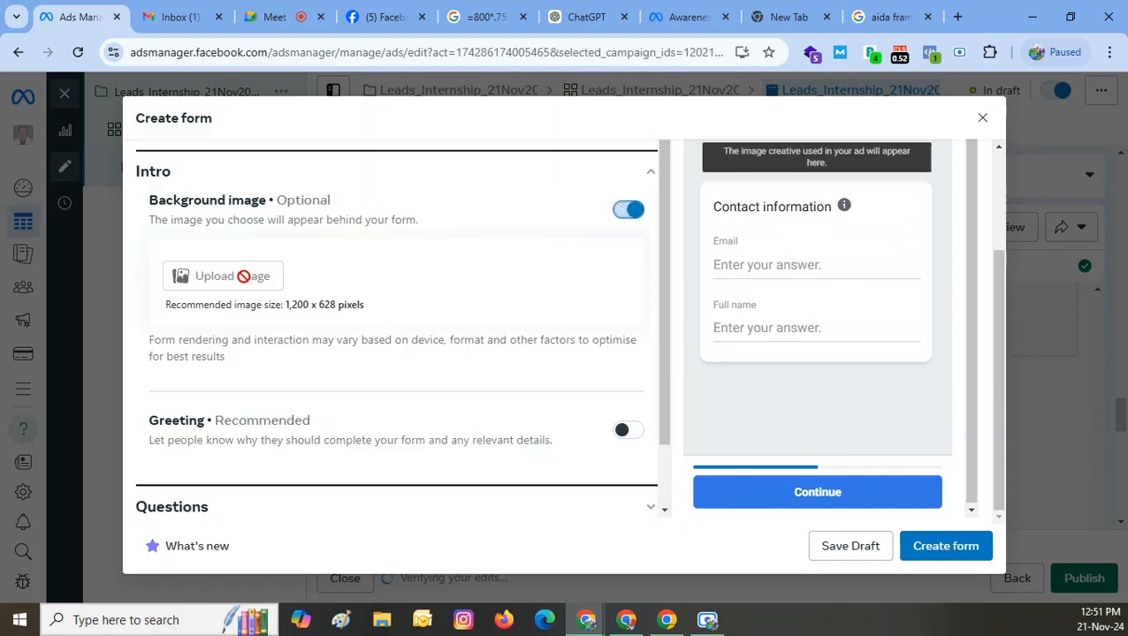
- Check the form's language and sharing configuration, and return to the form content
scroll(442, 305, "up", 5)
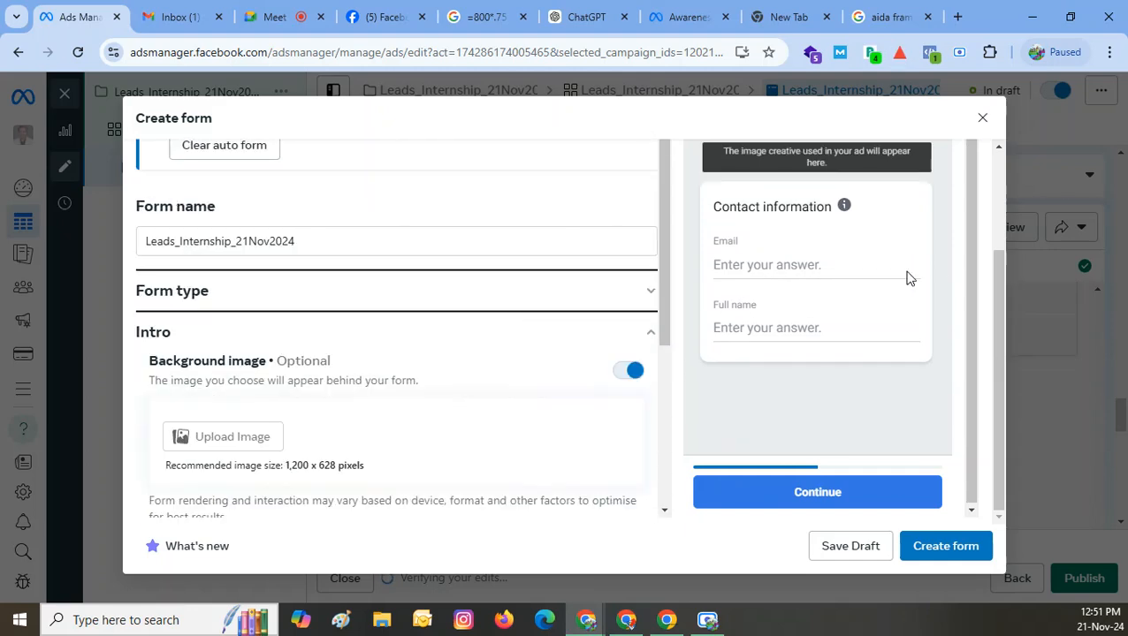
scroll(923, 292, "up", 3)
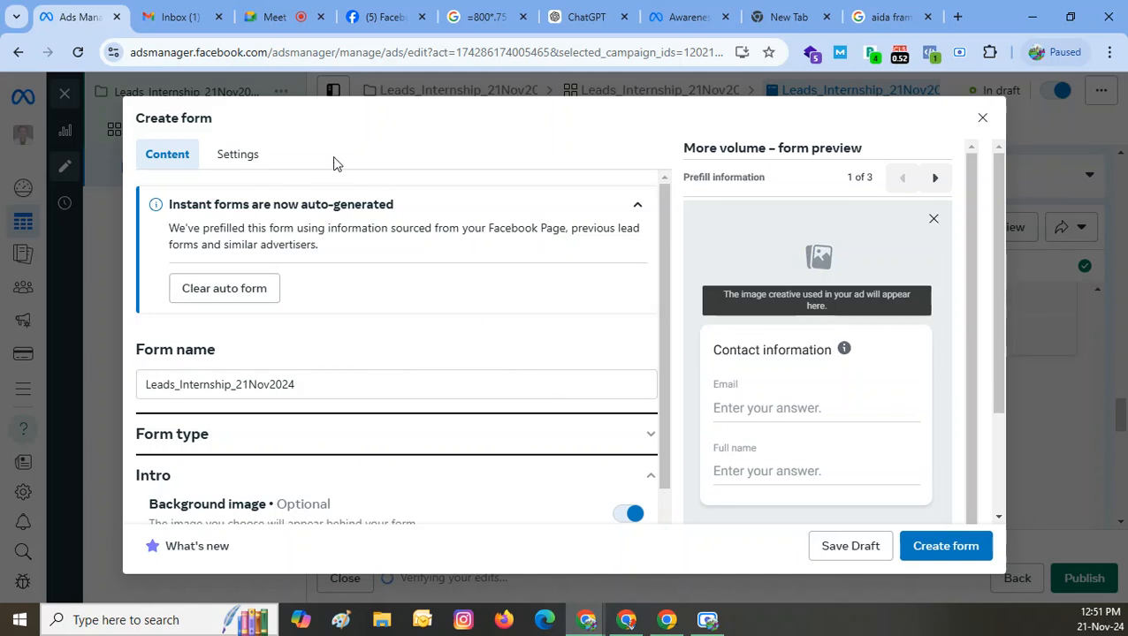
left_click(269, 161)
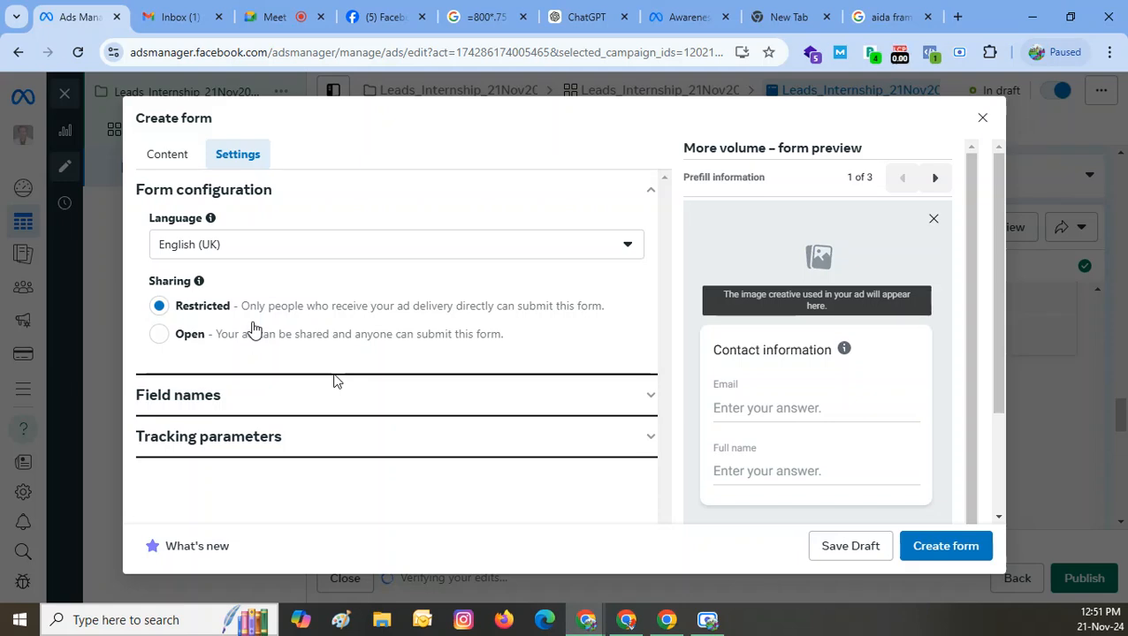
left_click(166, 156)
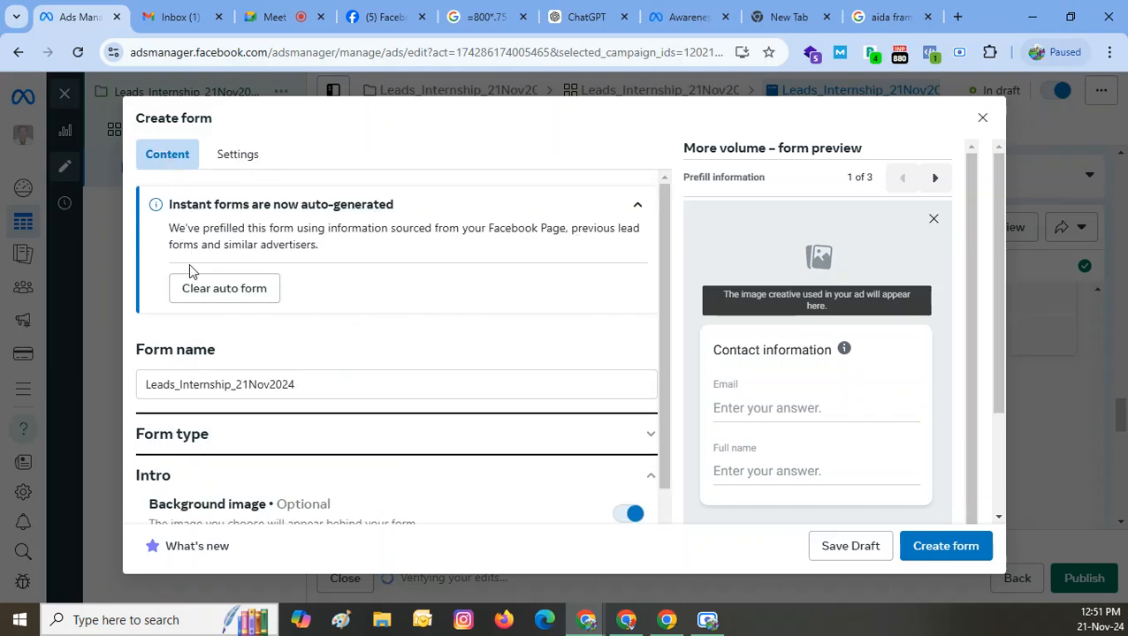
- Turn on the intro's greeting and set its headline to "Welcome to Internship Training at Ether Infotech"
scroll(259, 360, "down", 3)
scroll(293, 382, "down", 1)
left_click(634, 486)
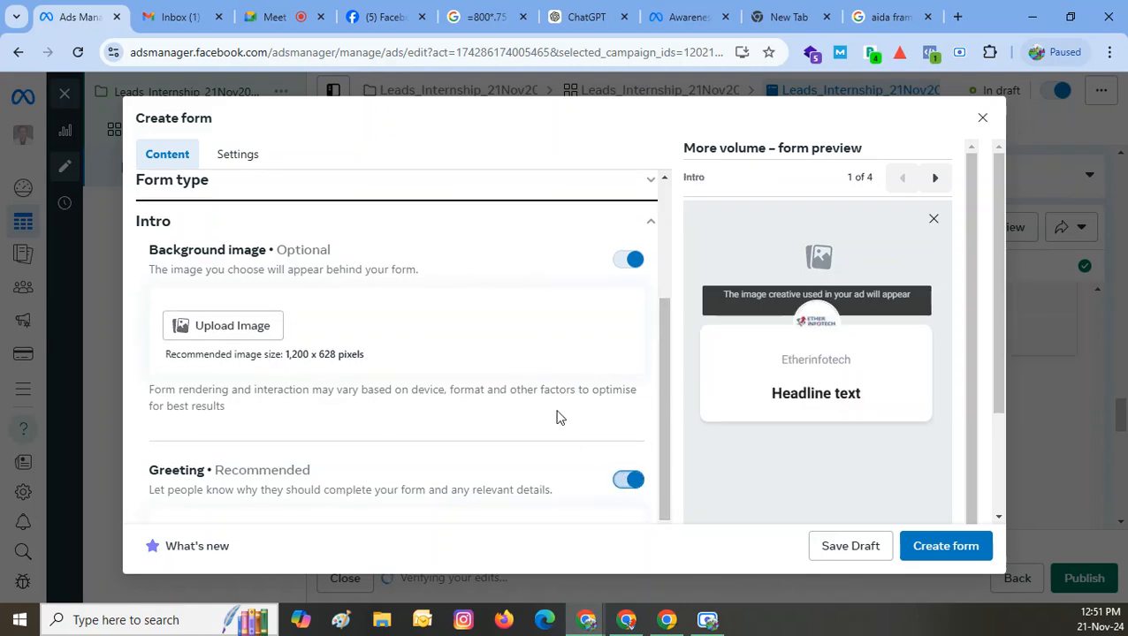
scroll(556, 415, "down", 2)
left_click(264, 396)
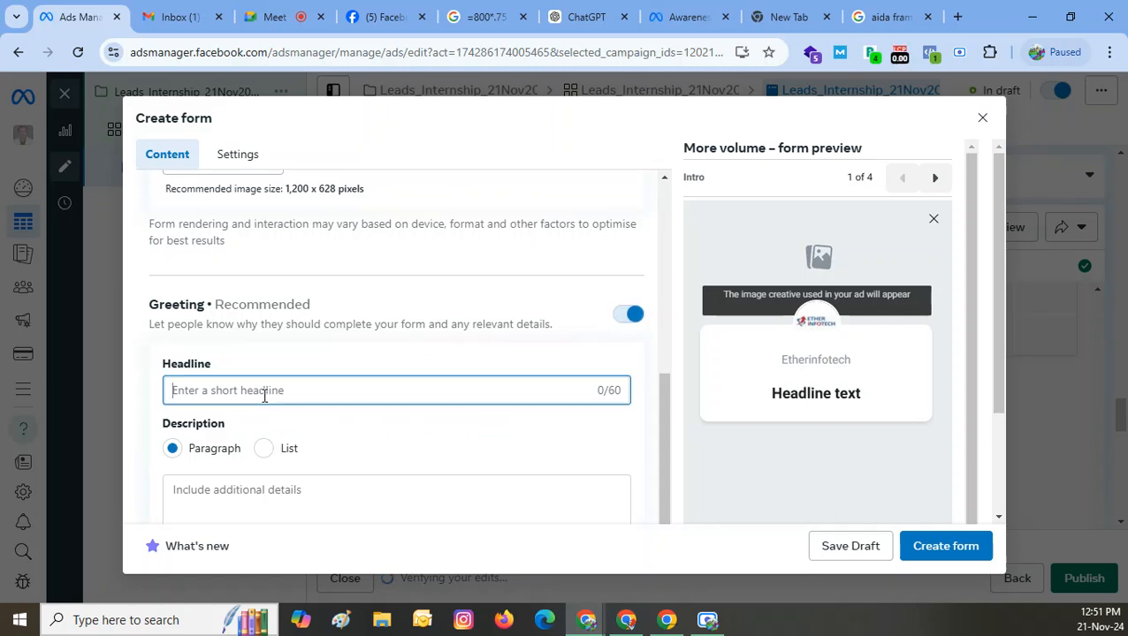
type("Welcome yto")
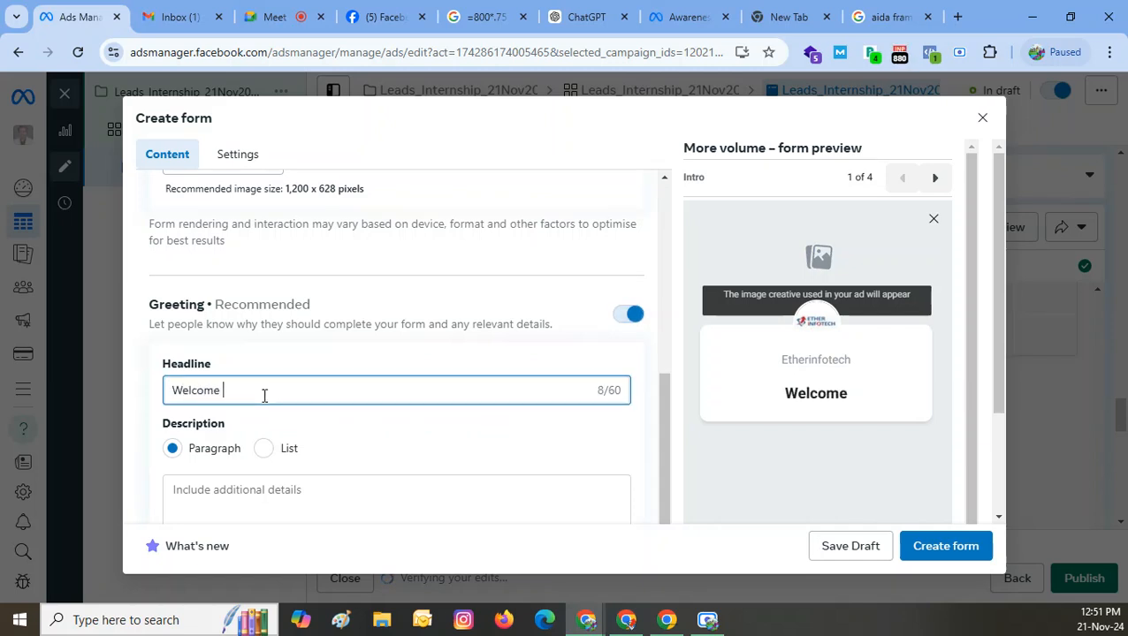
key("BackSpace")
key("BackSpace")
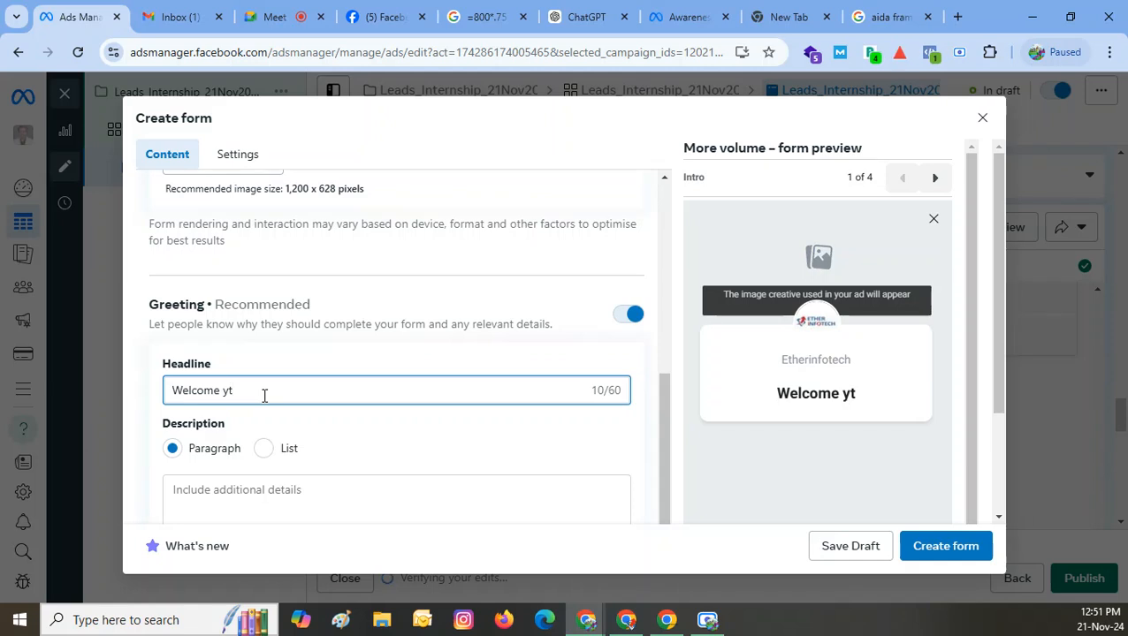
key("BackSpace")
key("BackSpace")
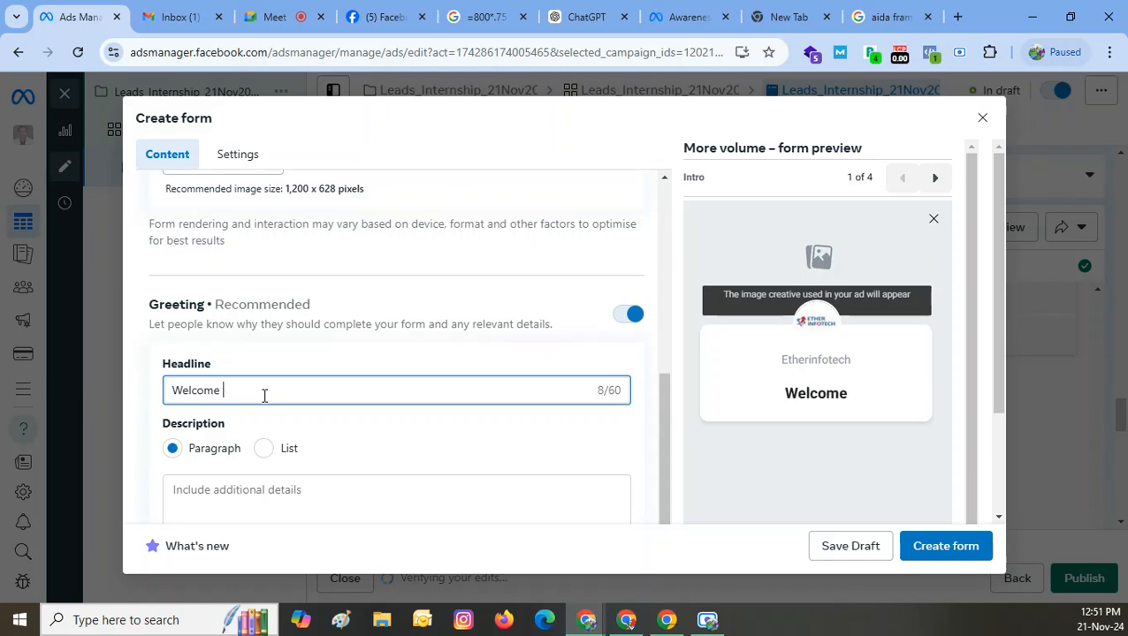
type("to Inter")
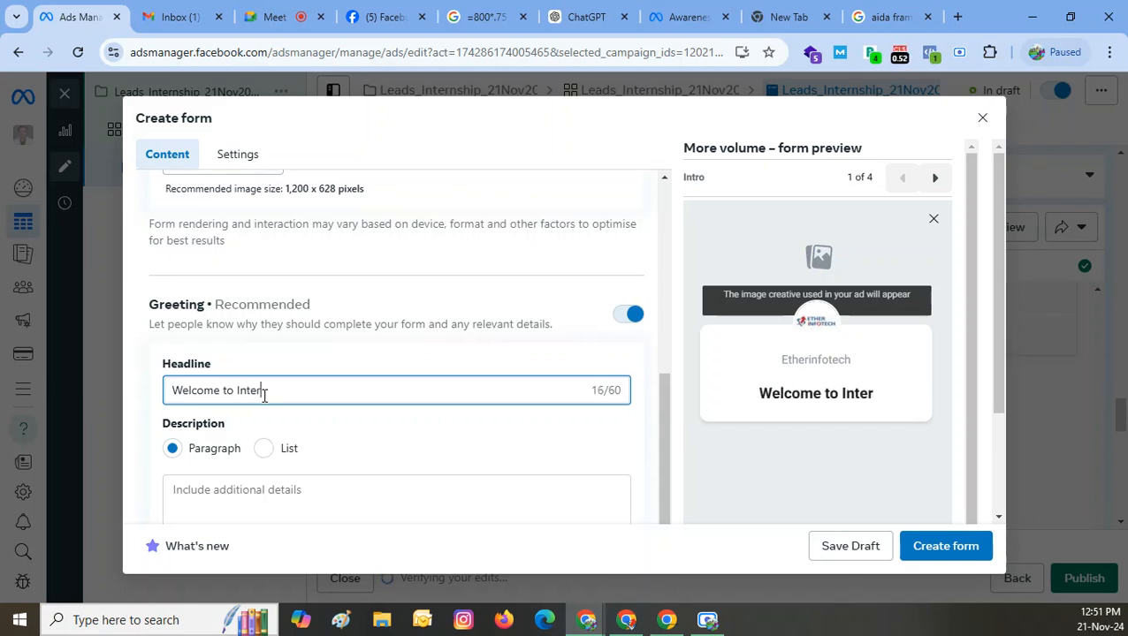
type("nship Traini")
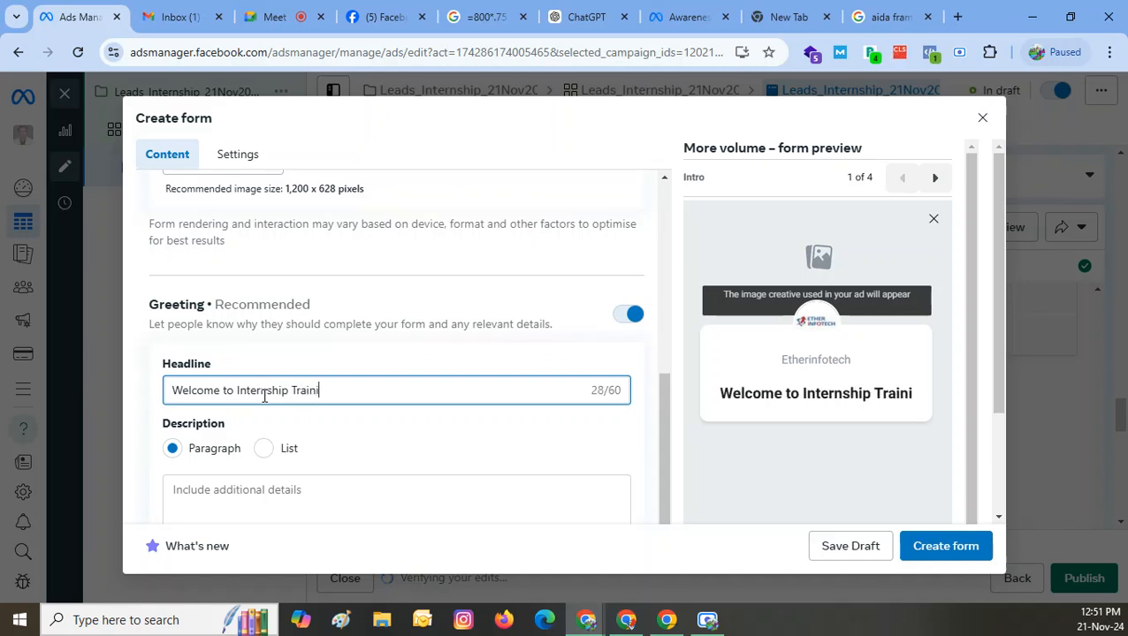
type("ng at Et")
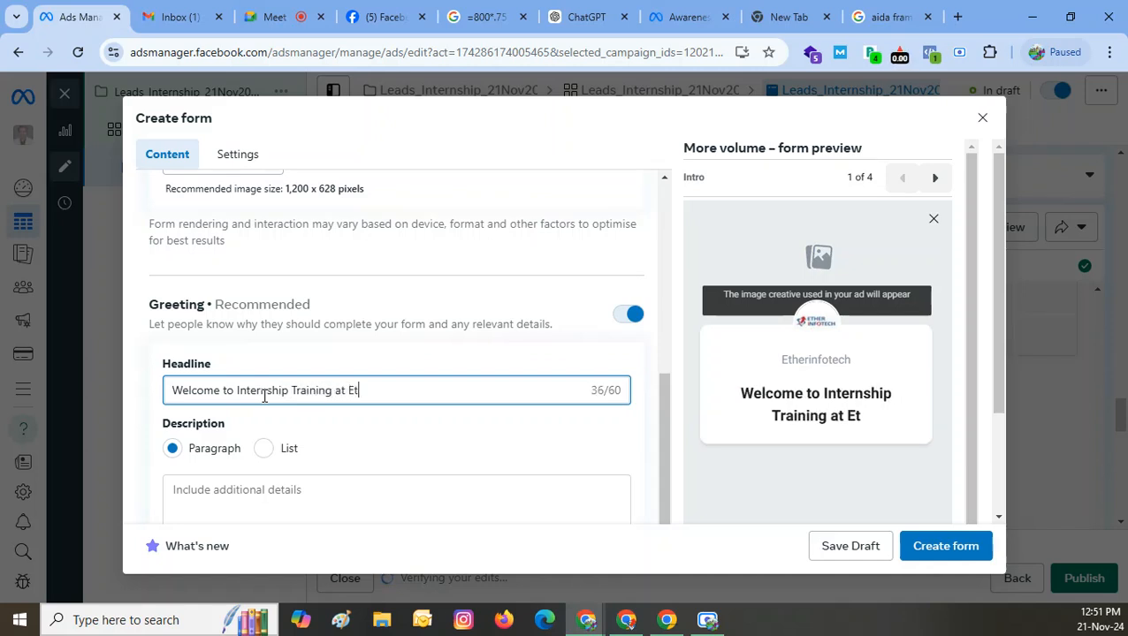
type("her Infotec")
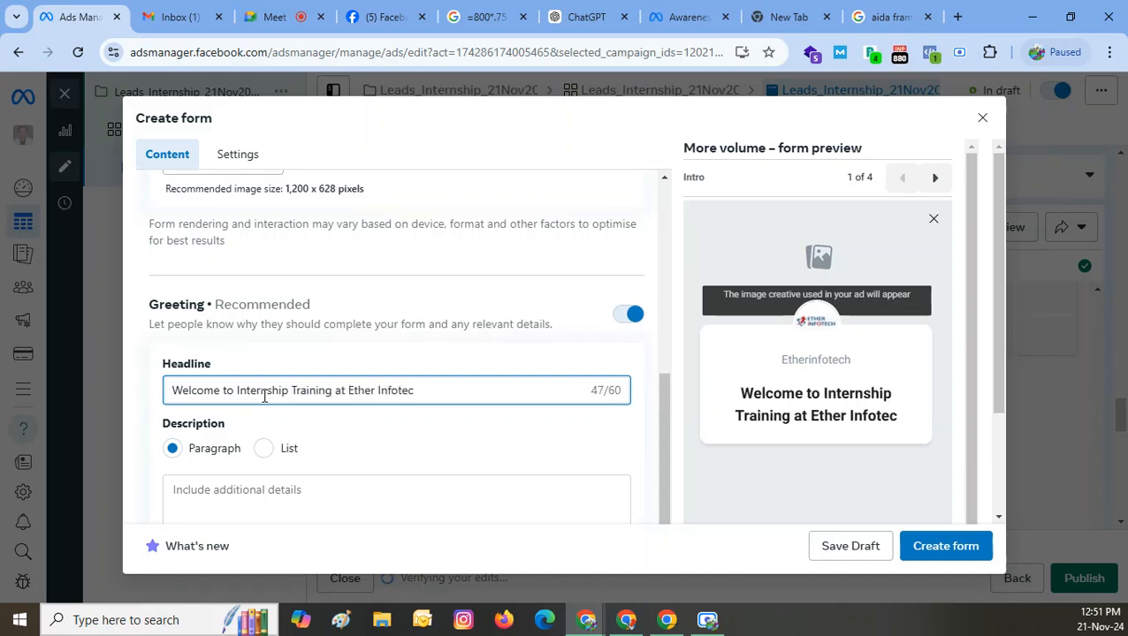
type("h")
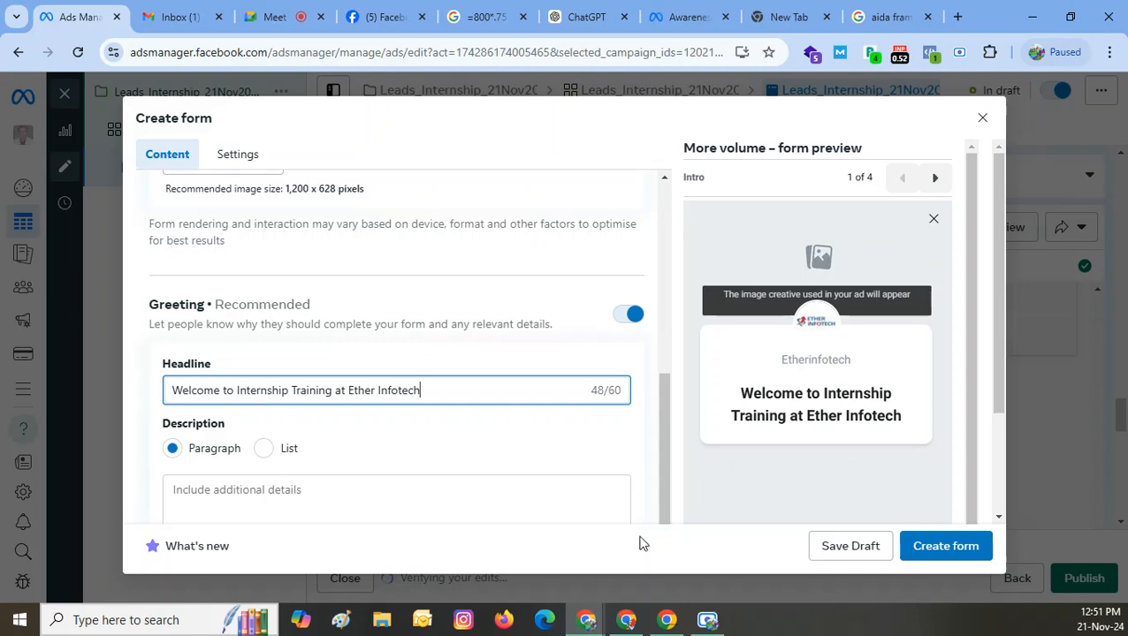
- Switch the greeting description to a list and enter "Flexible Timing" as its first item
scroll(518, 320, "down", 1)
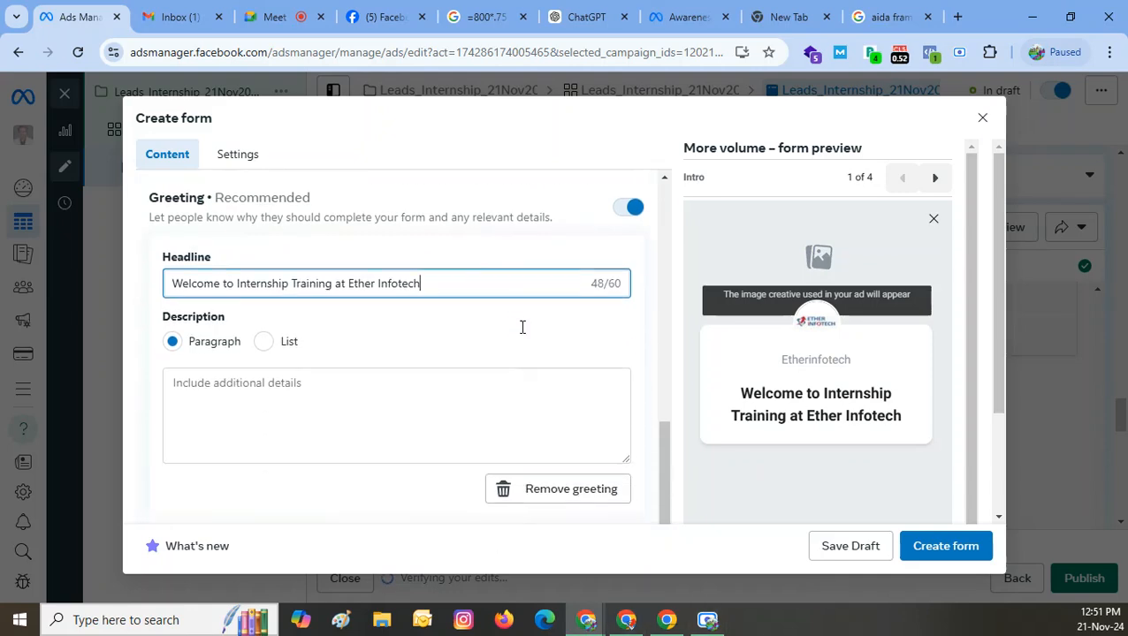
left_click(262, 339)
scroll(352, 465, "down", 1)
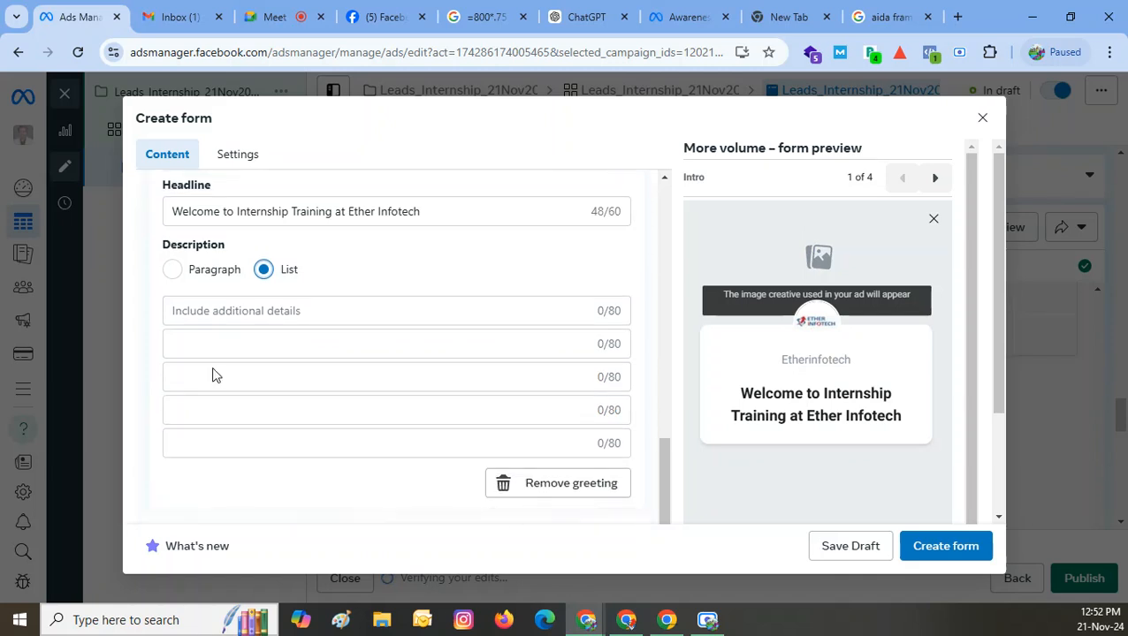
left_click(203, 310)
type("F")
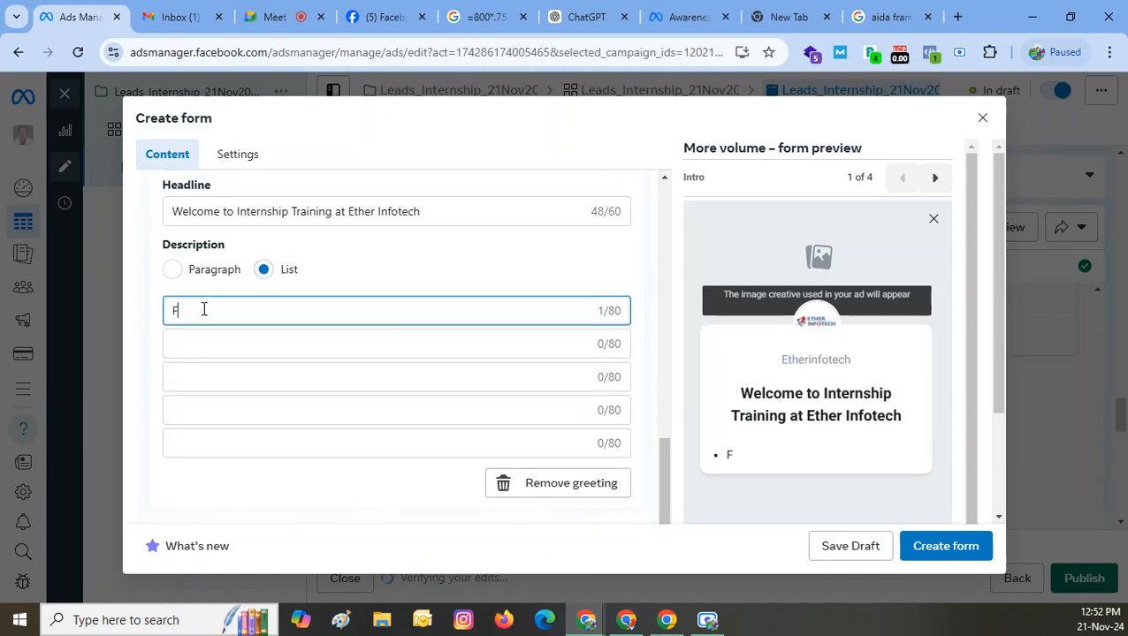
type("lexible Timing")
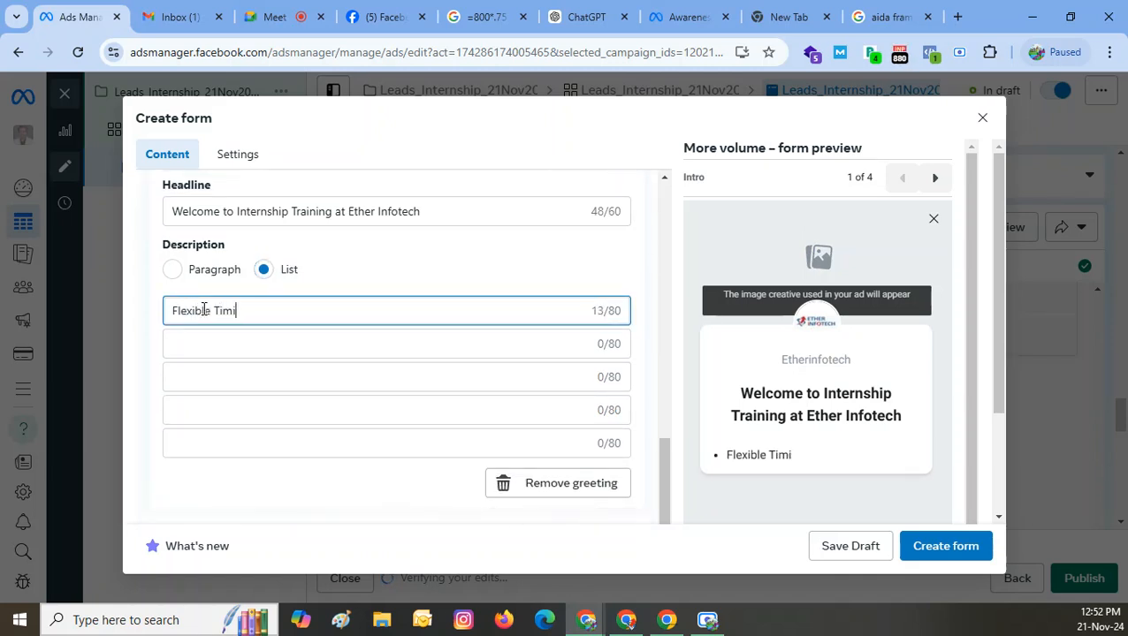
- Enter "Affordable Cost" as the second item of the greeting's description list
left_click(215, 343)
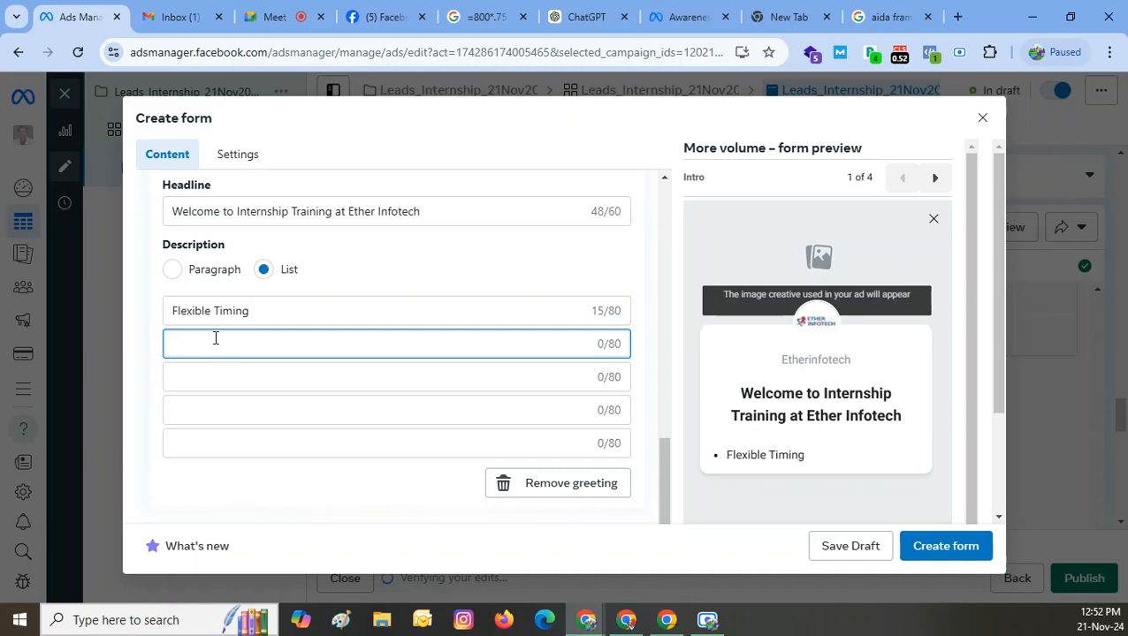
type("Aff")
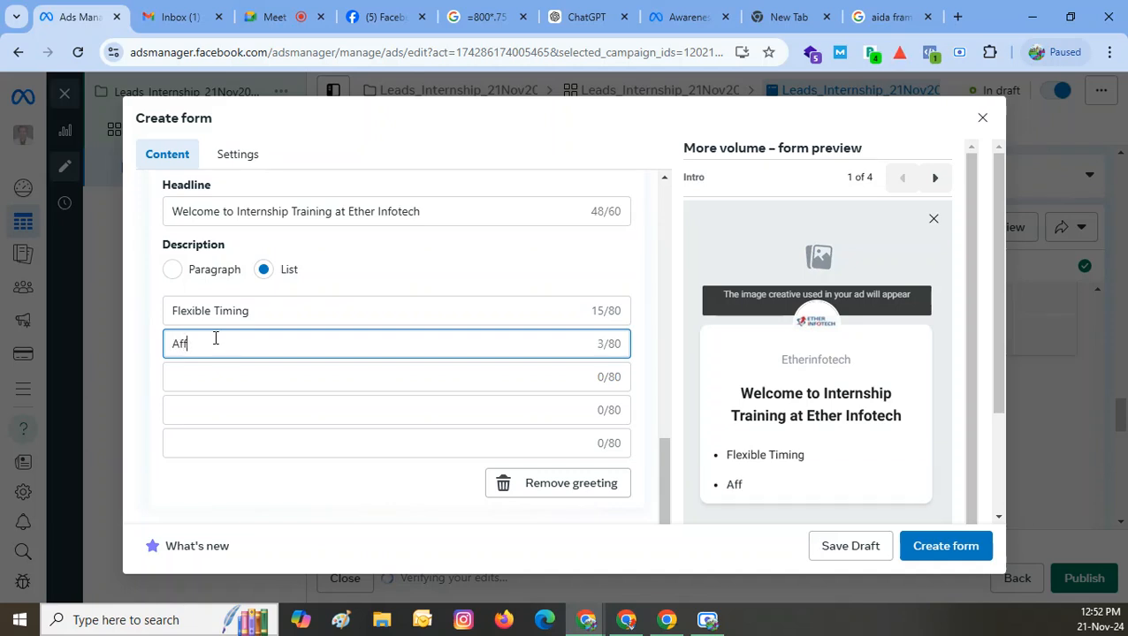
type("ordable COst")
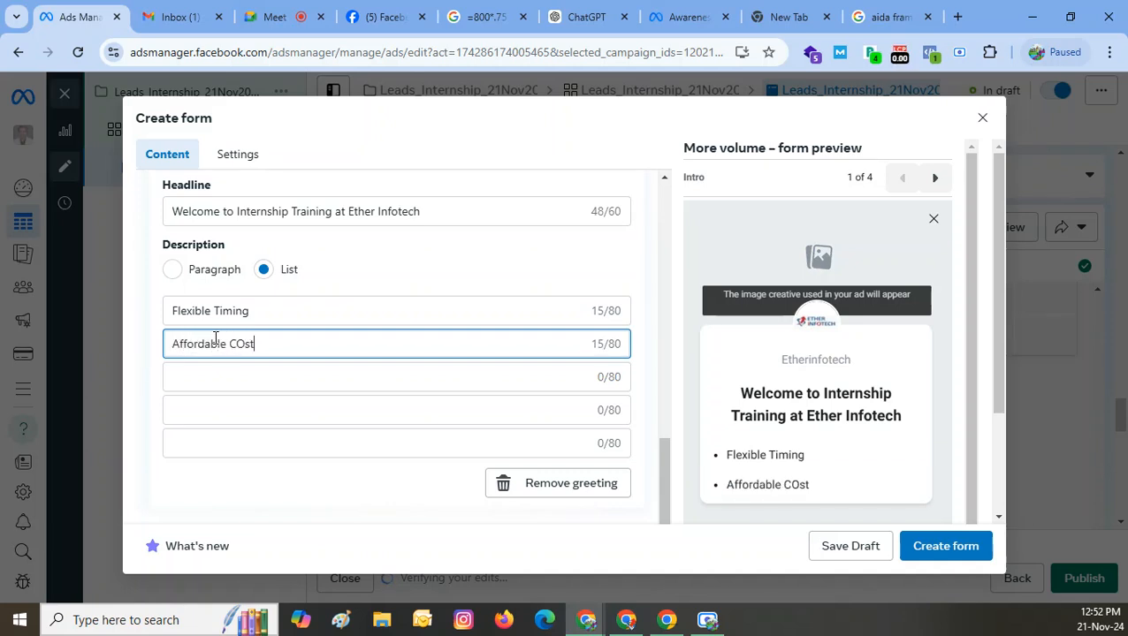
key("Left")
key("Left")
key("BackSpace")
type("o")
- Fill the remaining greeting list items with "Valubale Certificates", "Latest Trends & Technologies" and "Internship Report"
left_click(249, 375)
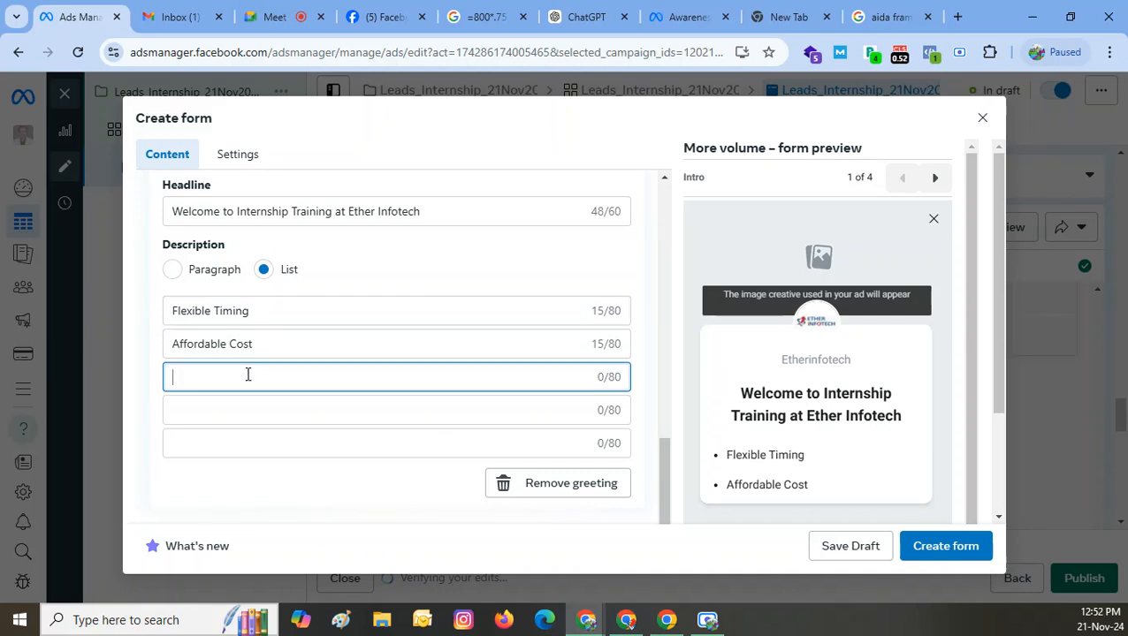
type("Valubale Certificates")
left_click(204, 410)
type("Latest Trends & Technologies")
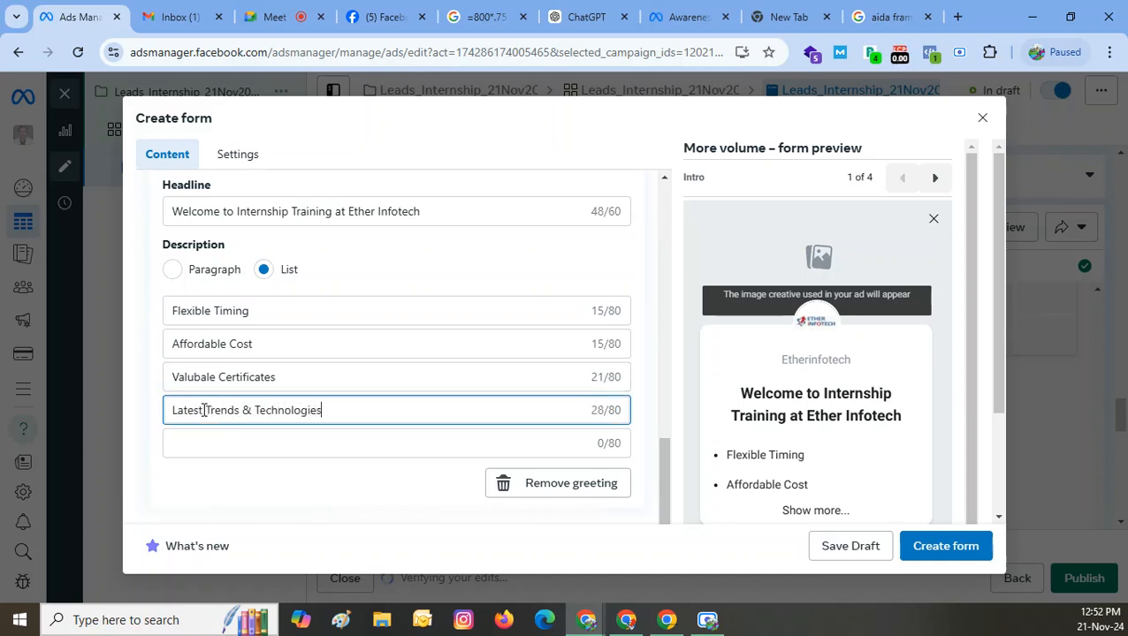
left_click(207, 450)
type("Internship")
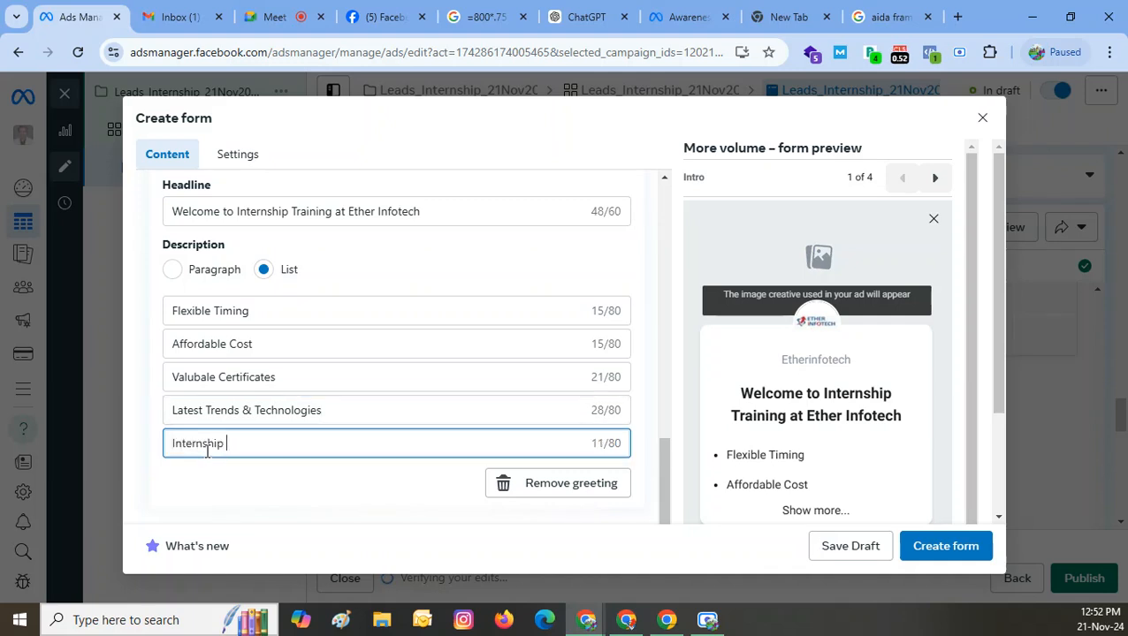
type("eport")
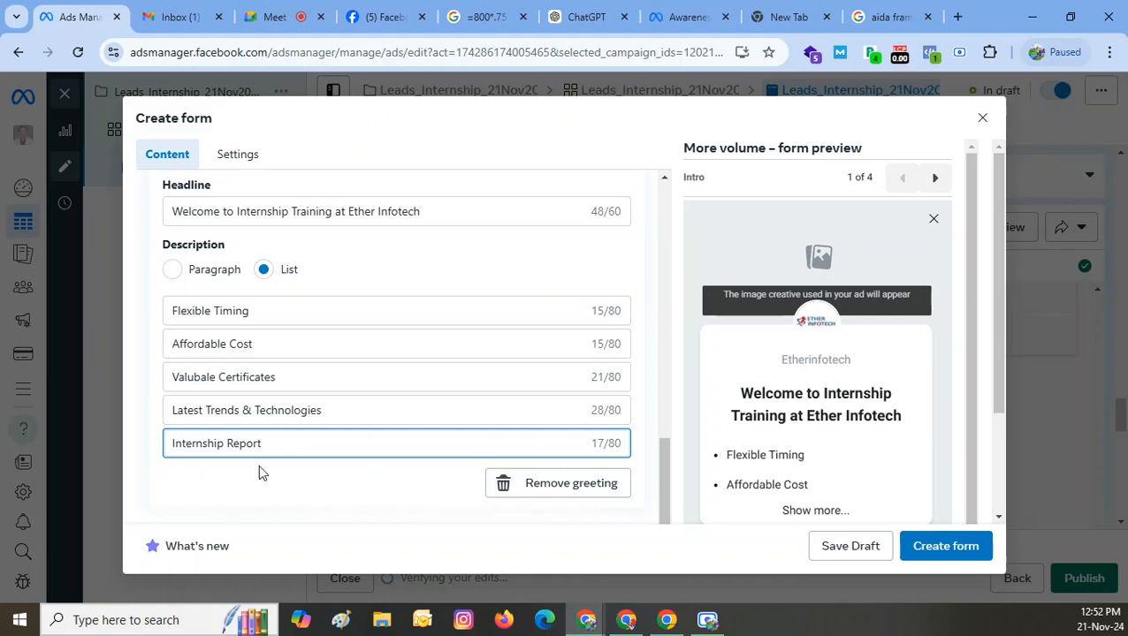
- Expand the form's questions and set the prefill questions' description to "We will use this information for Internship related activities."
scroll(352, 435, "down", 2)
left_click(187, 417)
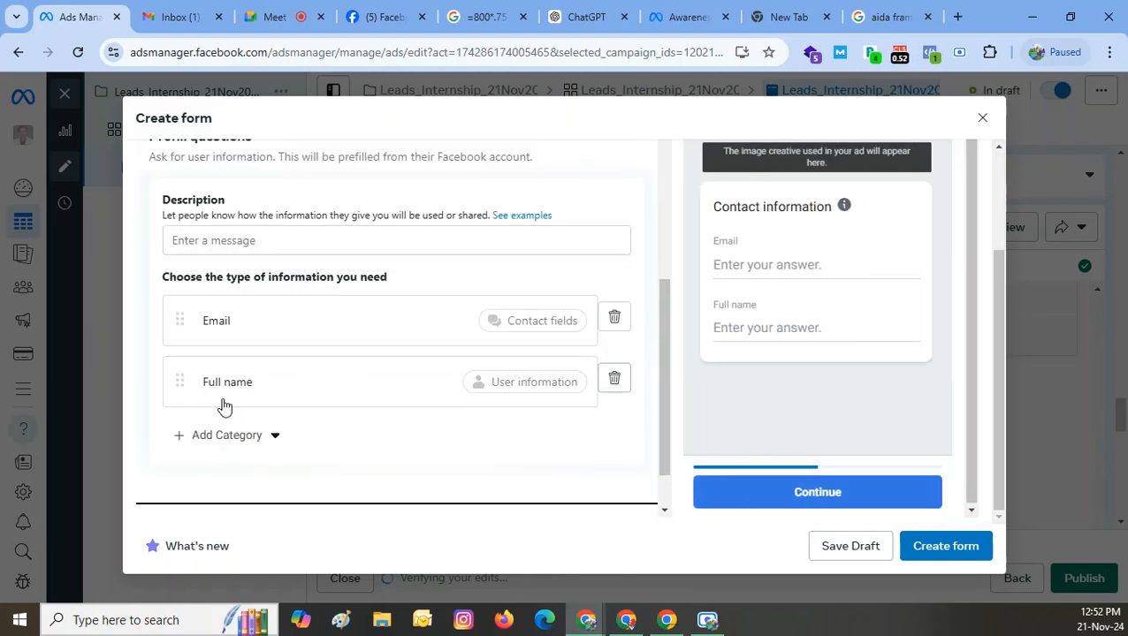
scroll(288, 304, "up", 2)
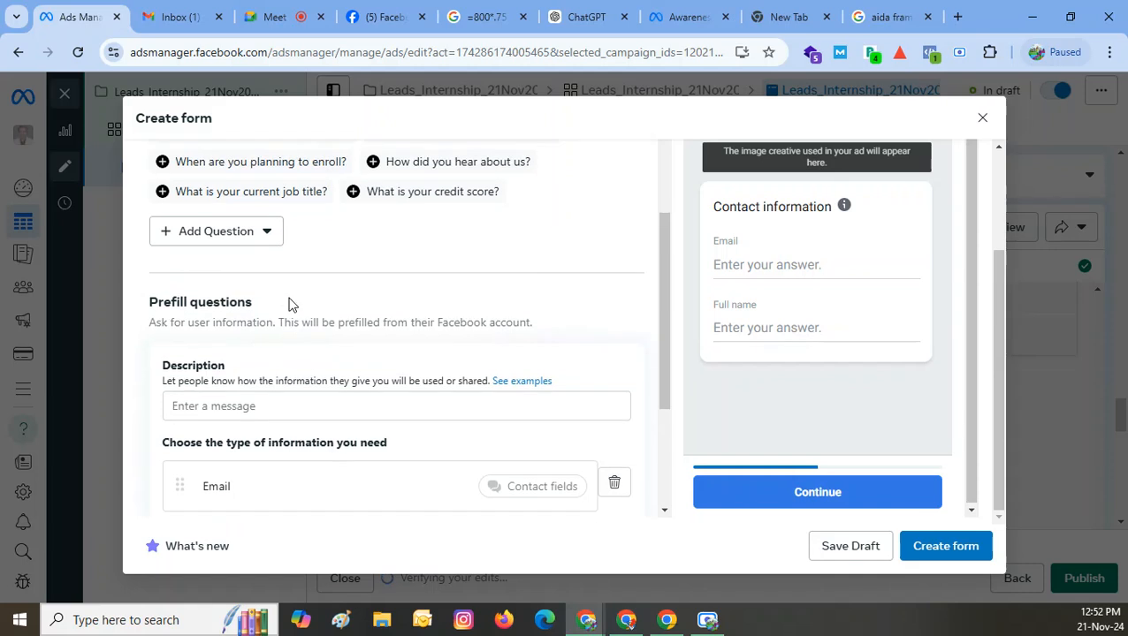
scroll(288, 304, "down", 3)
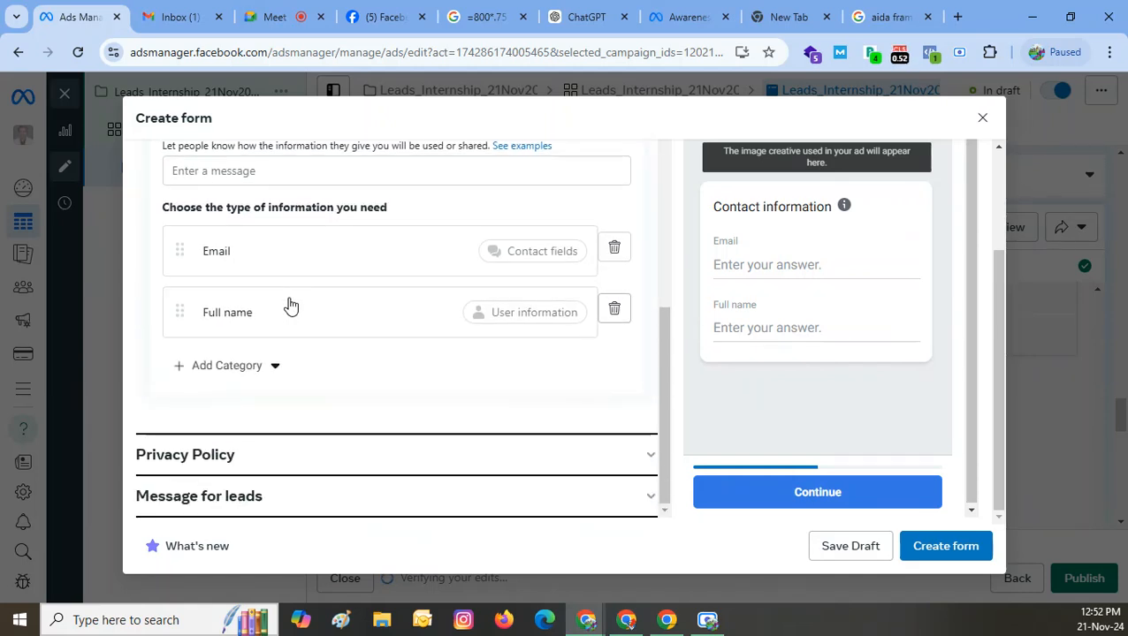
scroll(291, 305, "up", 2)
left_click(212, 335)
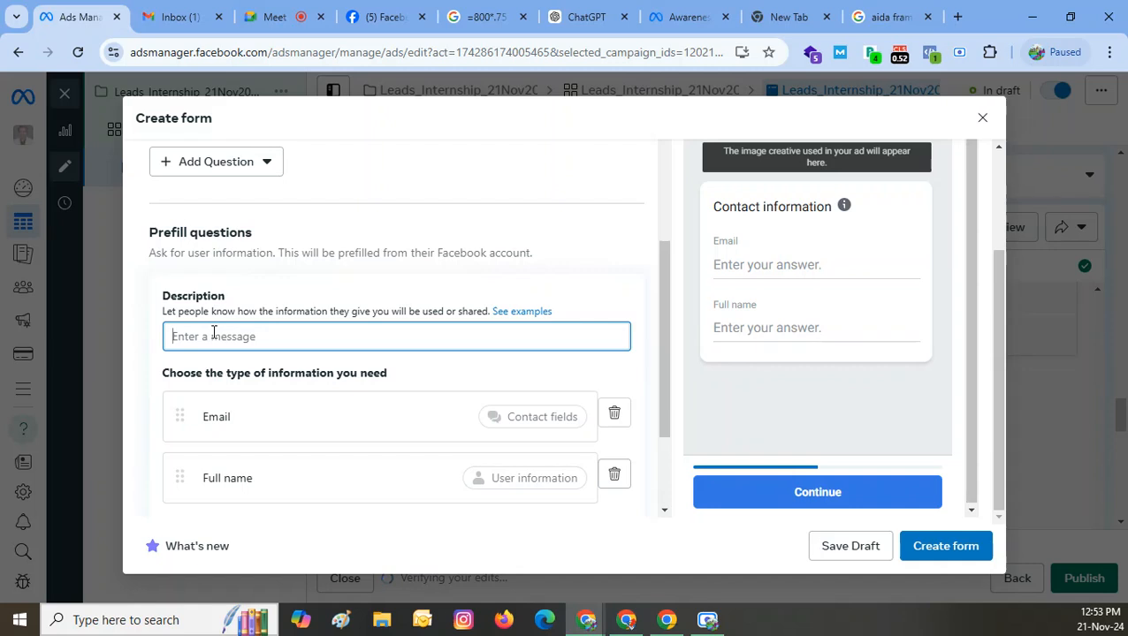
type("We will use th")
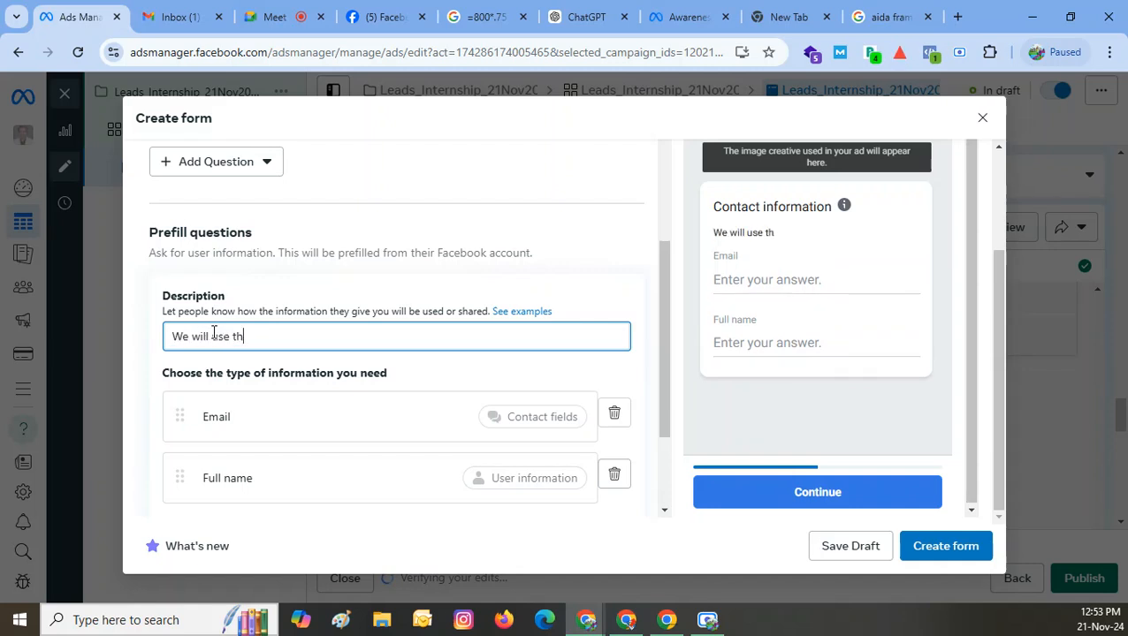
type("is information fo")
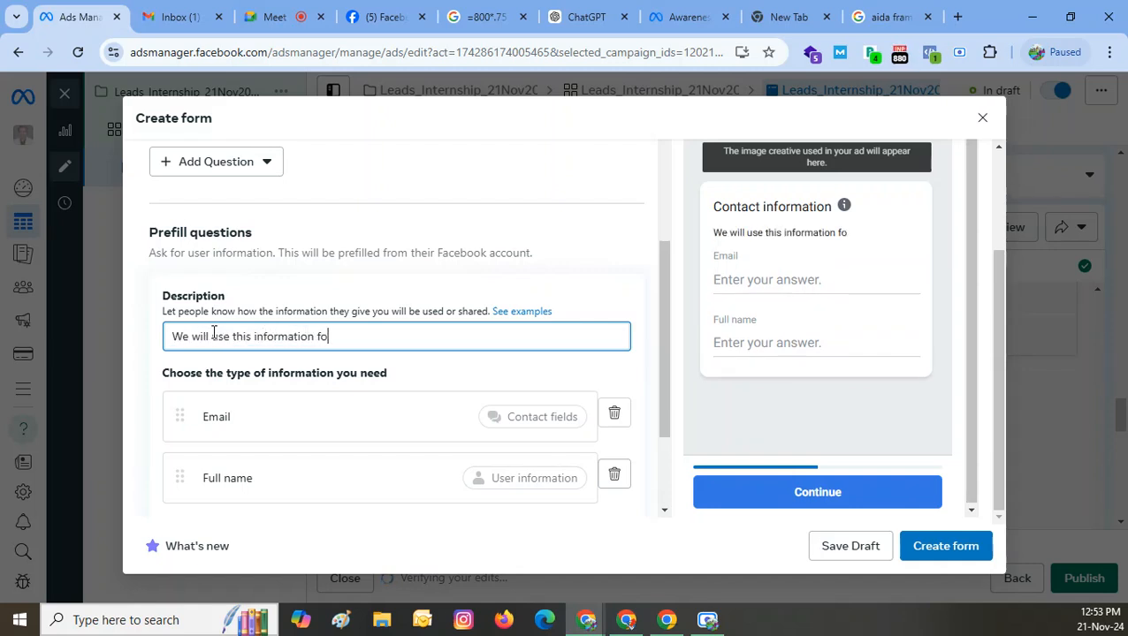
type("r Internship")
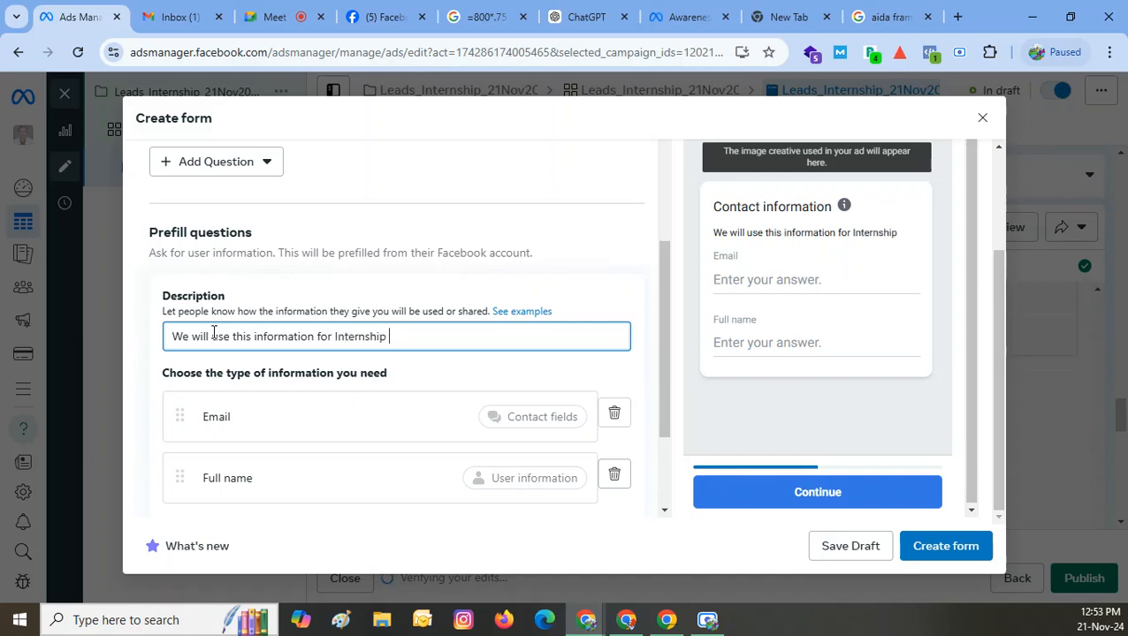
type(" related activities.")
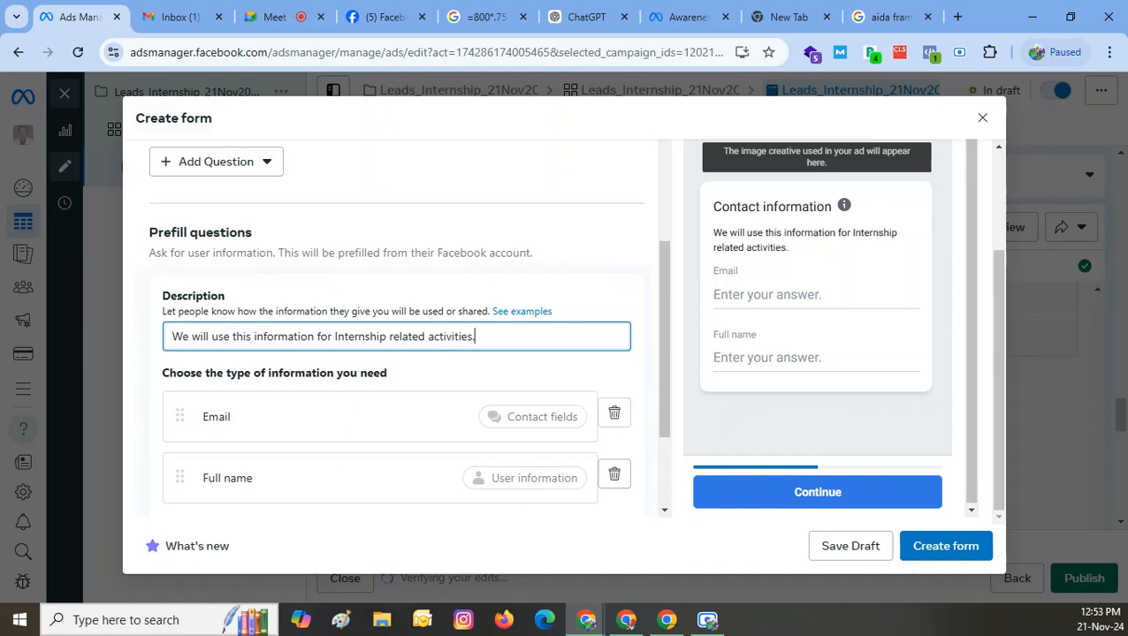
- Move Full name above Email in the prefill questions and add the Phone number and City contact fields
left_click_drag(178, 466, 180, 389)
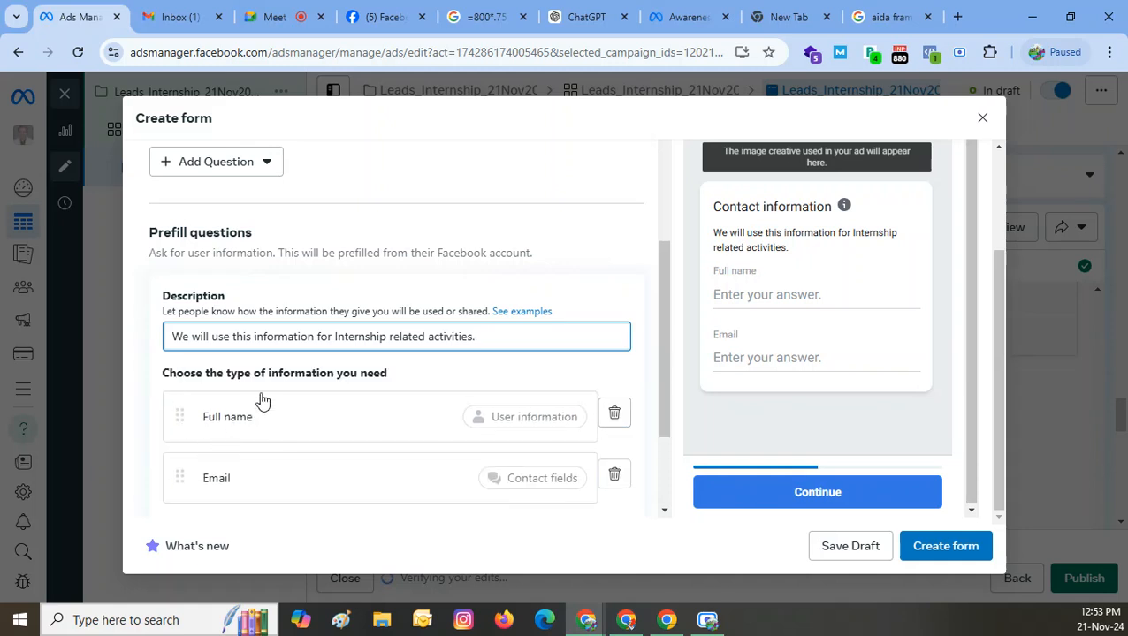
scroll(259, 398, "down", 2)
left_click(219, 369)
mouse_move(226, 403)
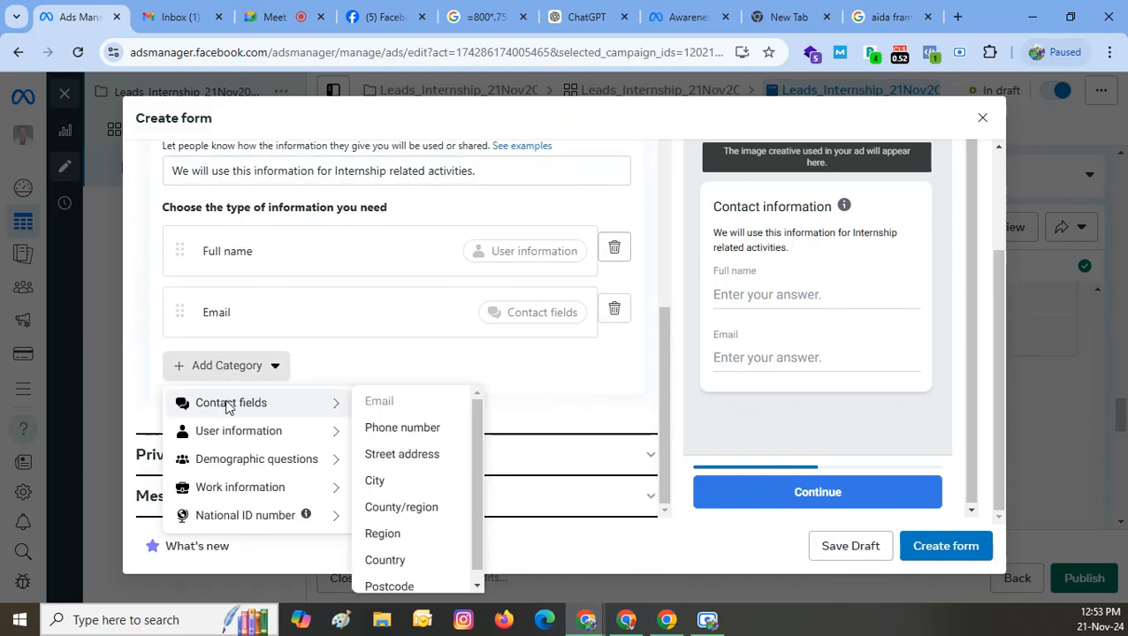
left_click(438, 433)
left_click(221, 426)
mouse_move(329, 464)
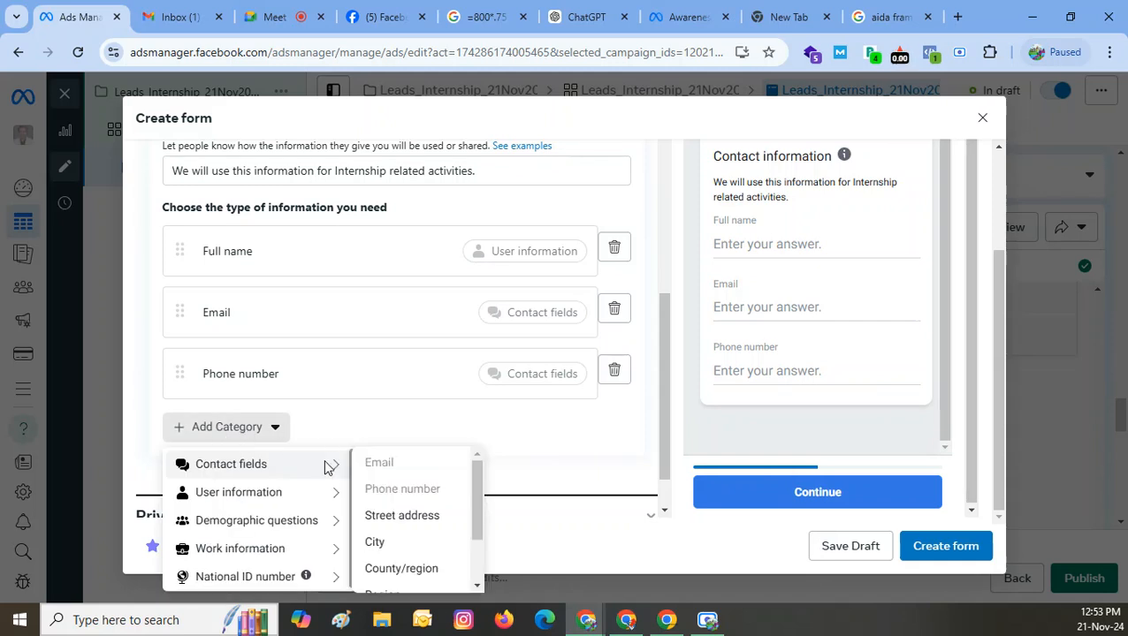
left_click(407, 545)
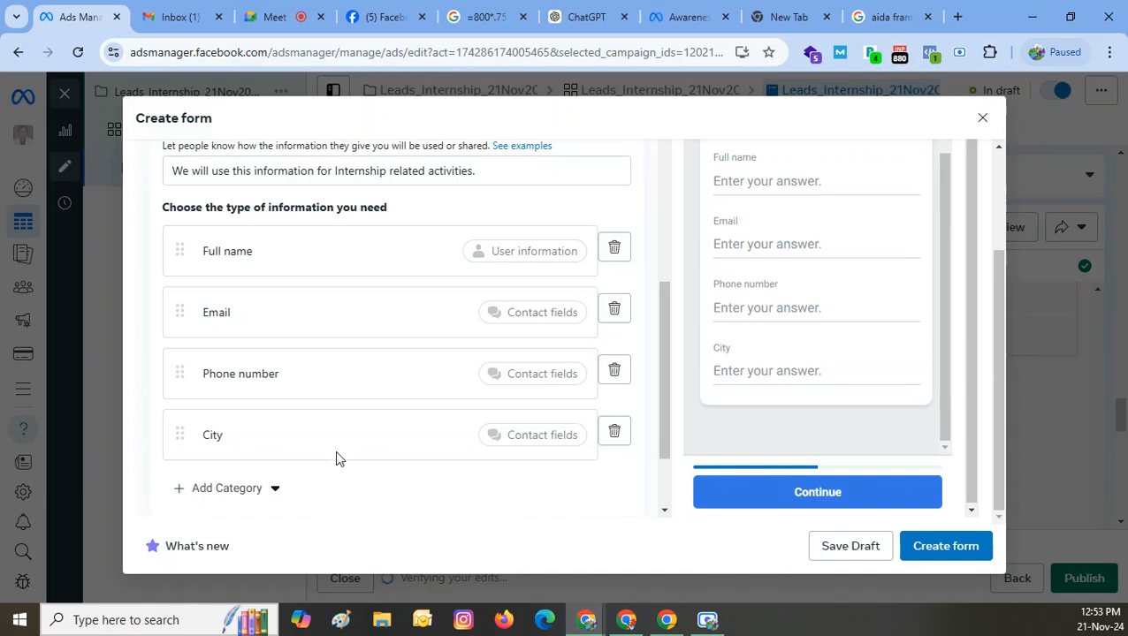
- Add a short-answer question reading "Your College Name" to the form
scroll(336, 460, "down", 2)
scroll(336, 454, "up", 6)
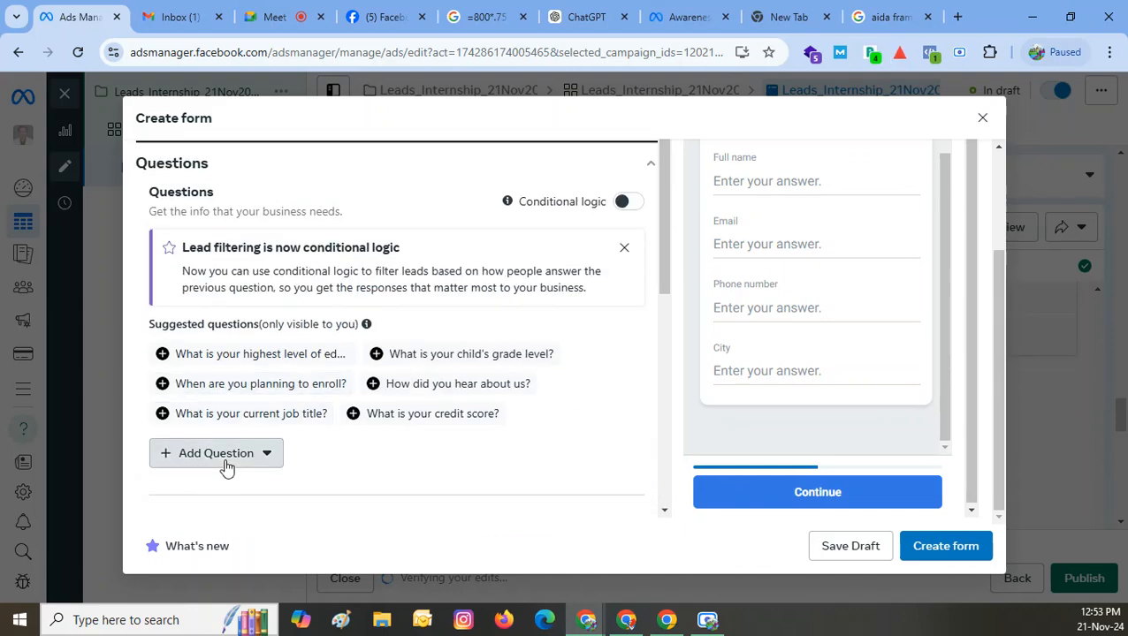
left_click(225, 465)
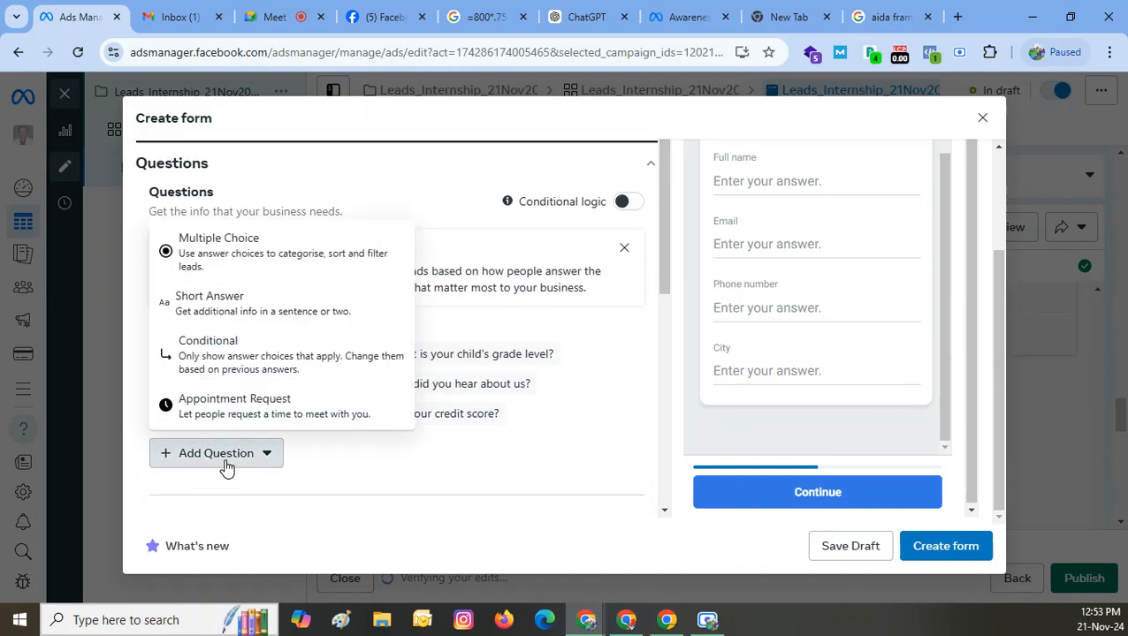
left_click(228, 301)
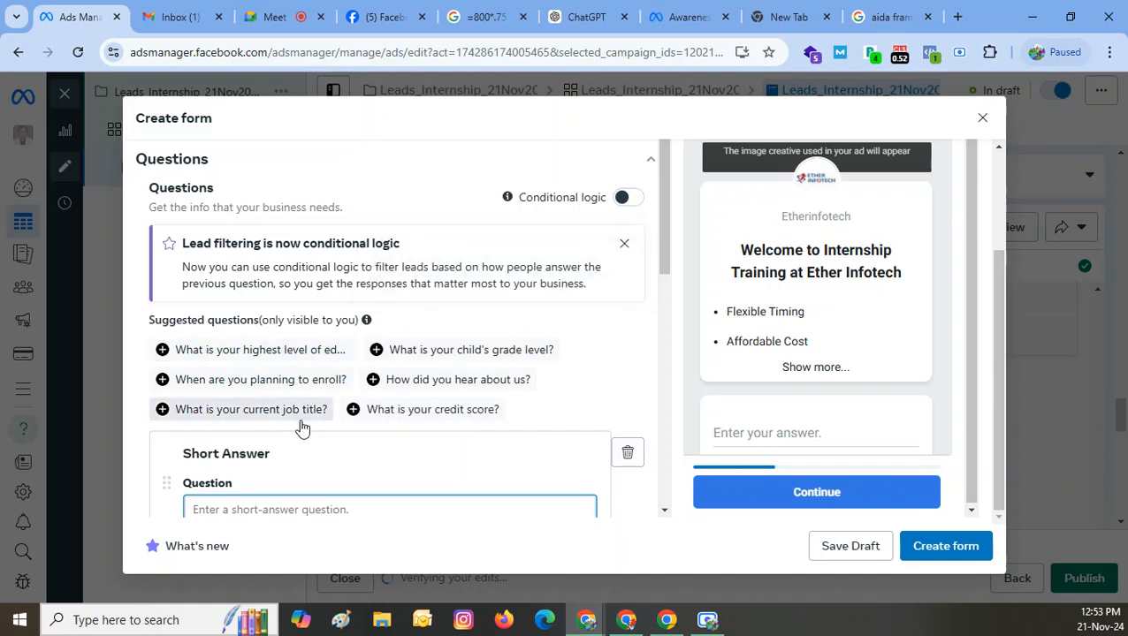
type("Your COl")
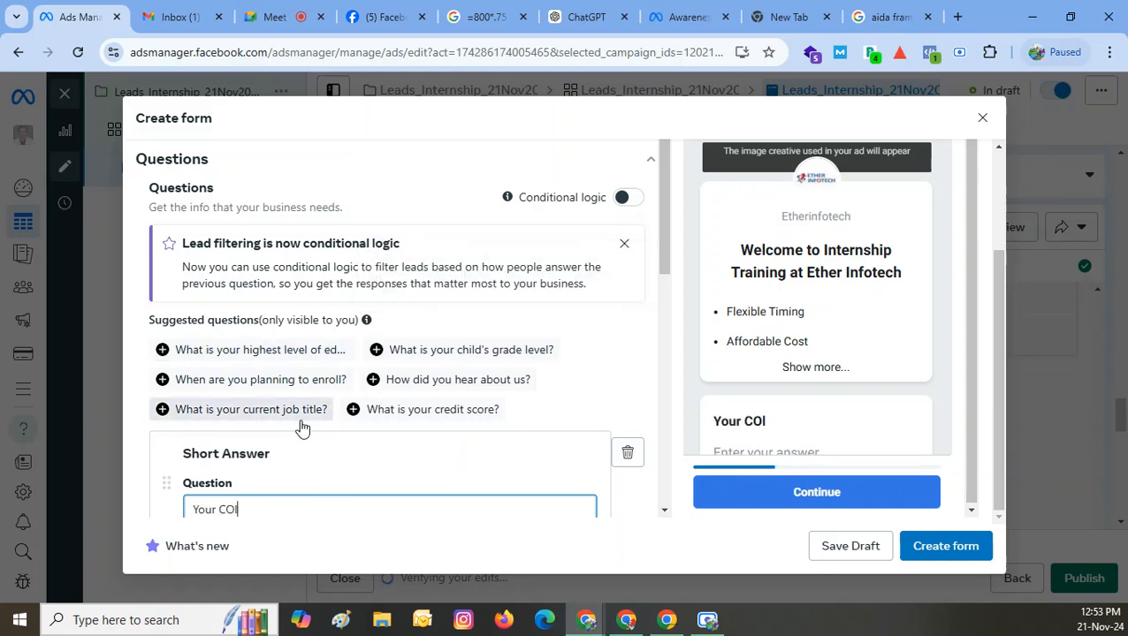
type("lege Ma,")
key("BackSpace")
type("Name")
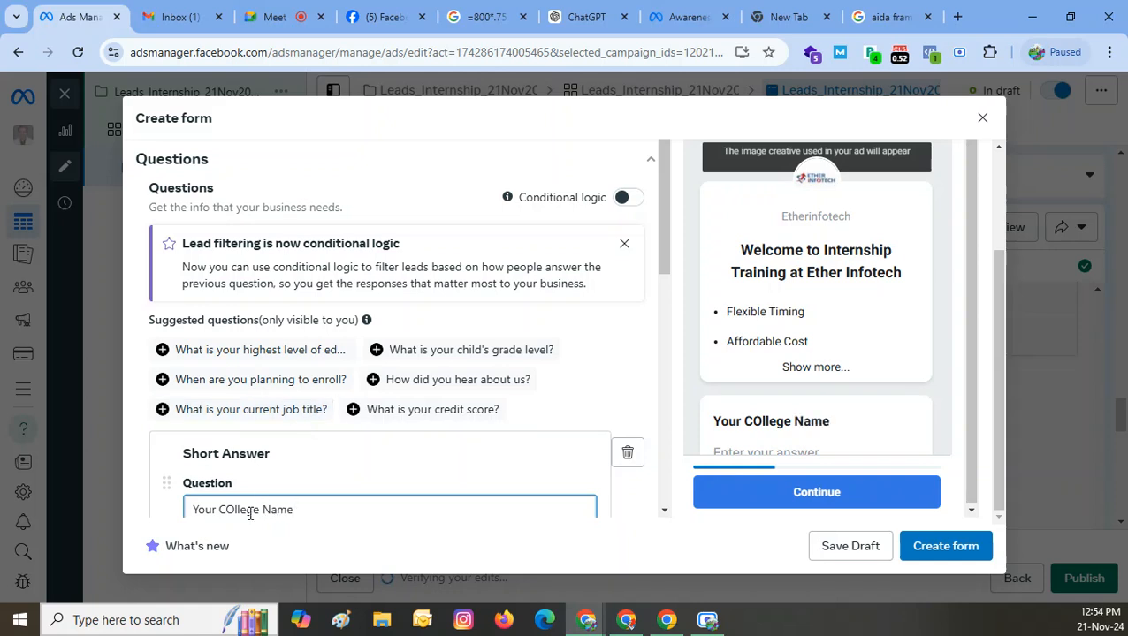
left_click(222, 510)
key("Delete")
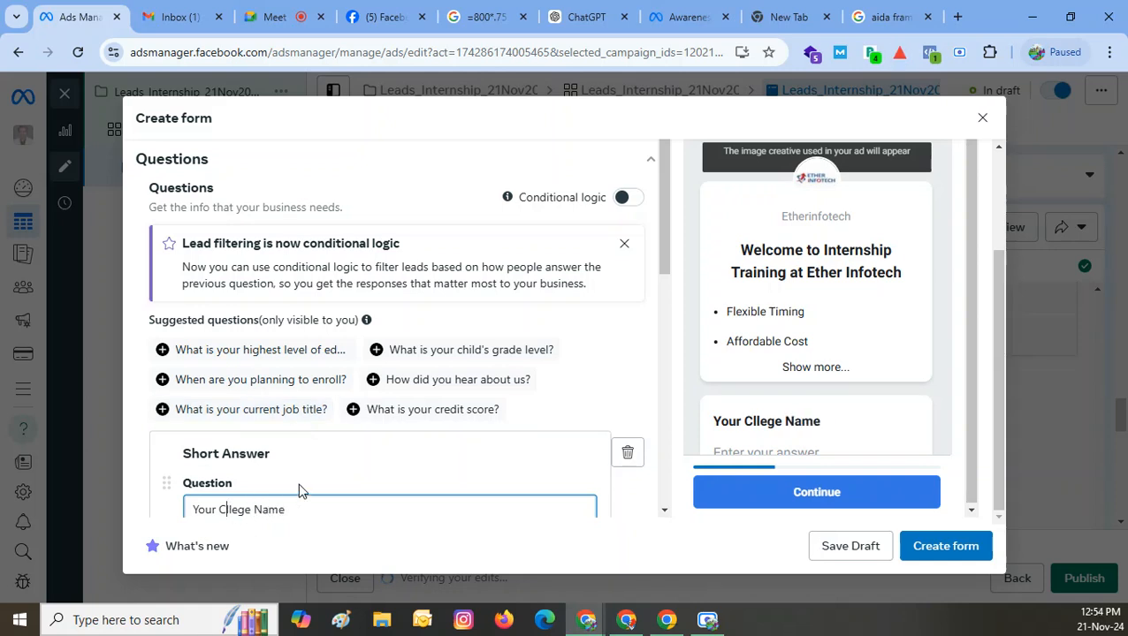
type("o")
- Add a second short-answer question reading "How many students like to attend"
scroll(299, 415, "down", 2)
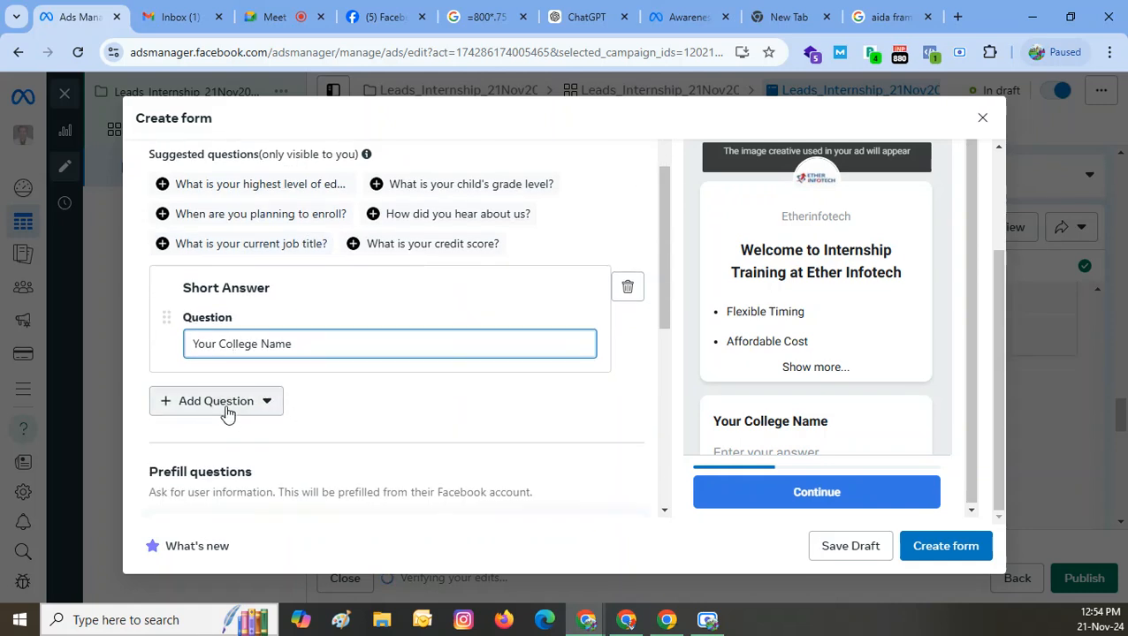
left_click(246, 404)
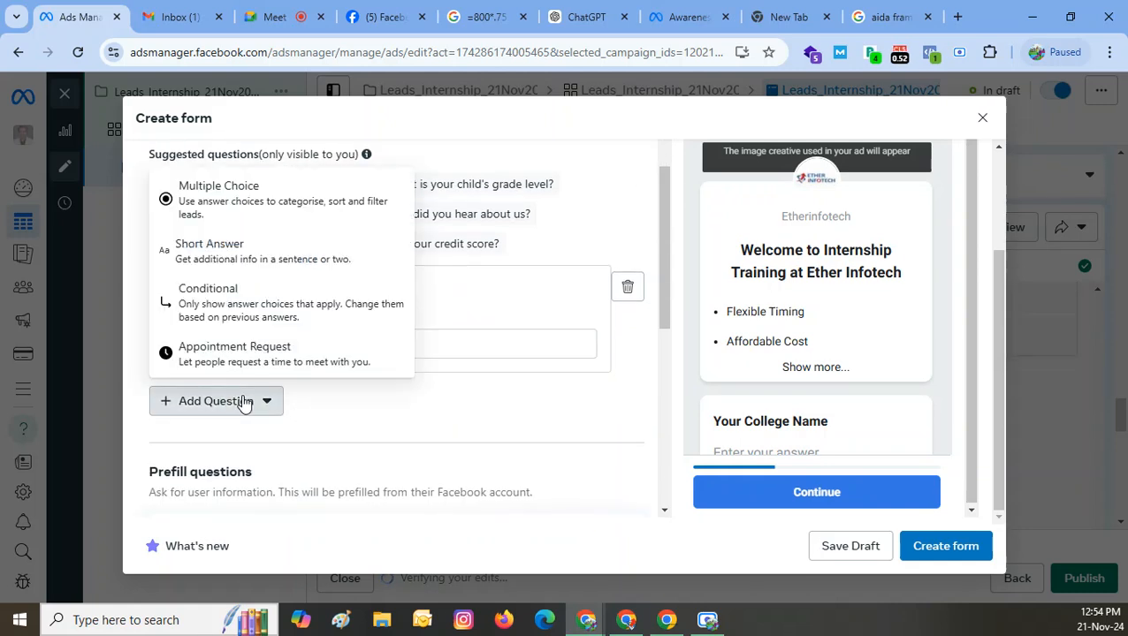
left_click(212, 256)
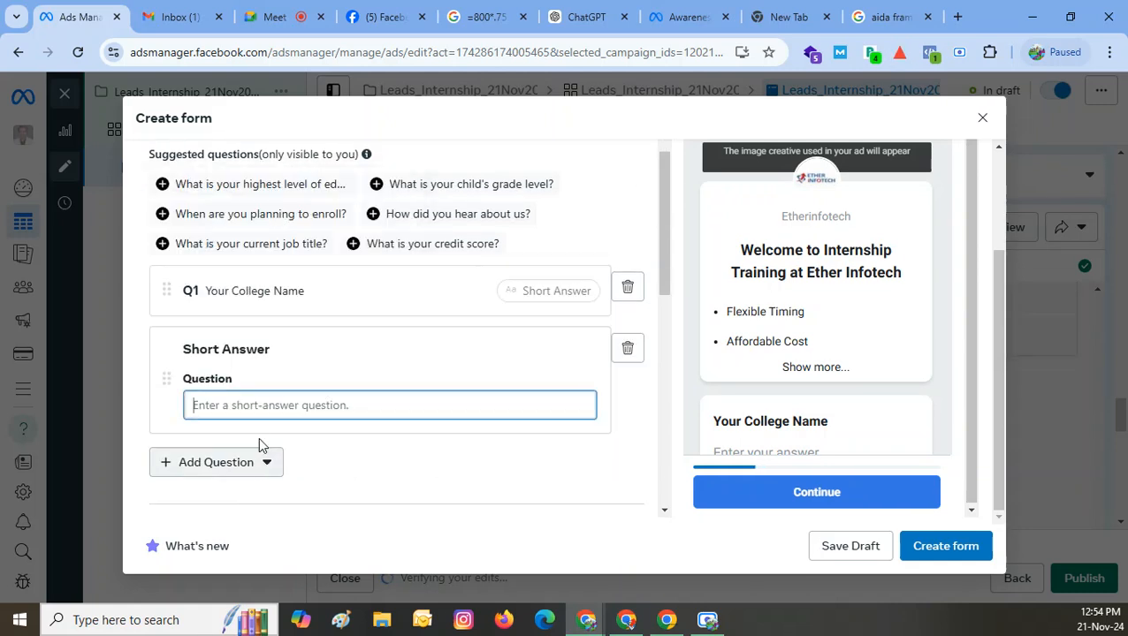
type("How ma")
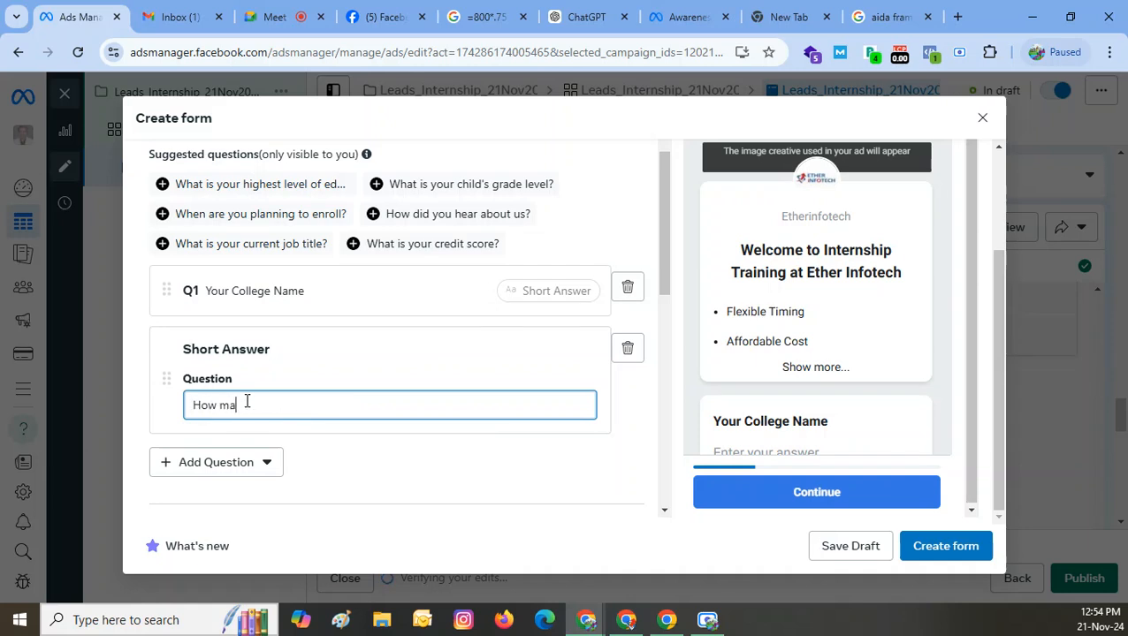
type("ny students like to attend")
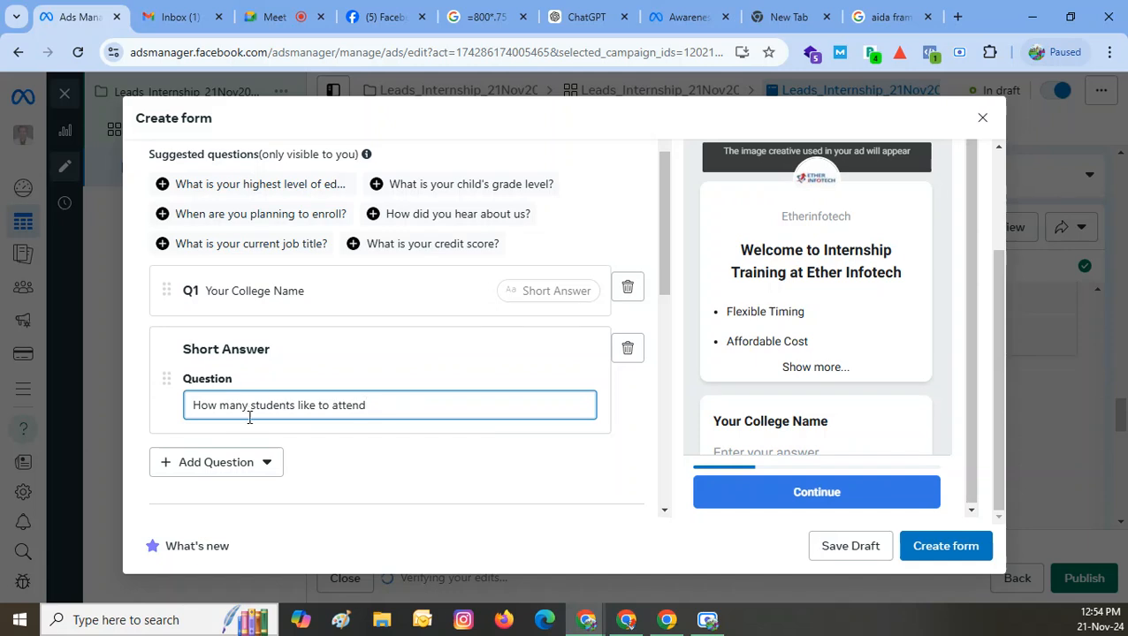
- Add a multiple-choice question reading "Do you need Hostel Assistance" with the answers "Yes" and "No"
left_click(227, 476)
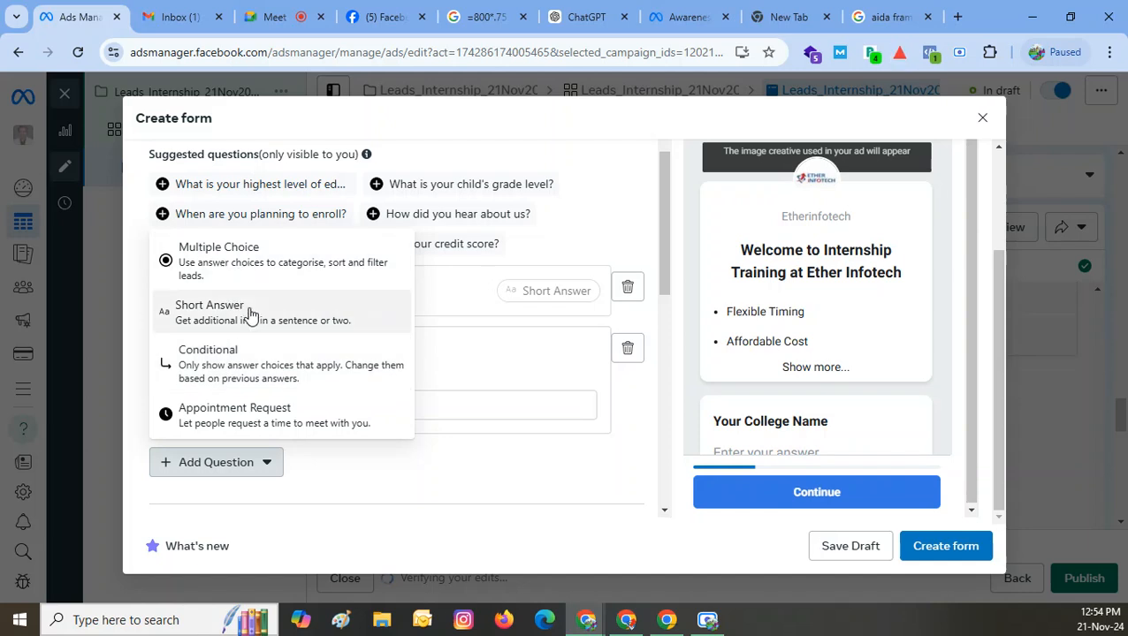
left_click(231, 268)
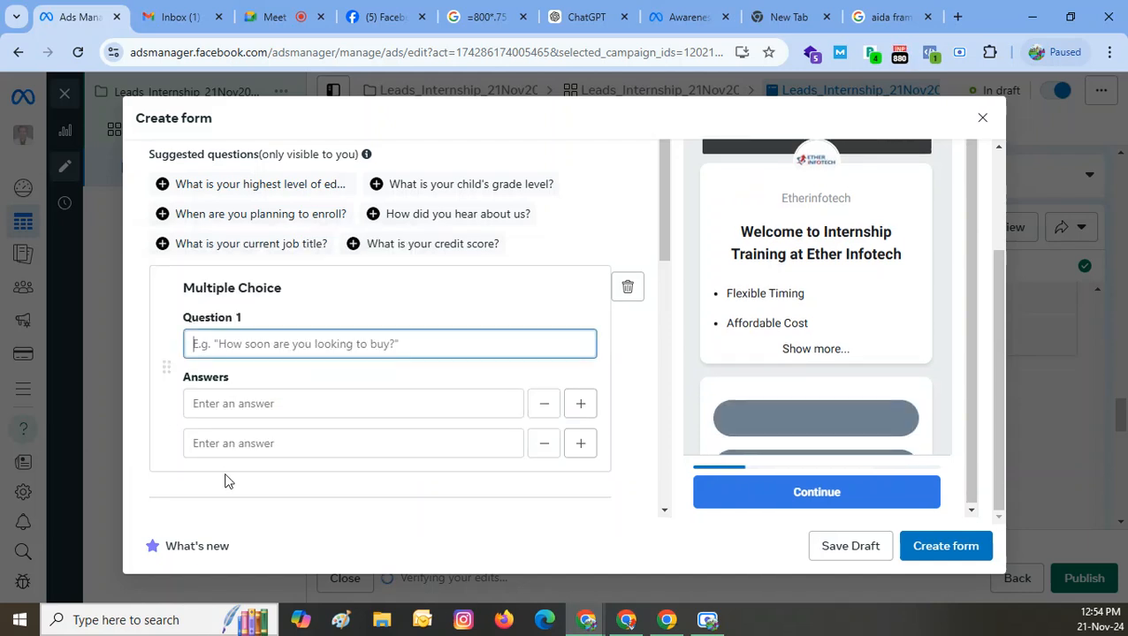
type("D")
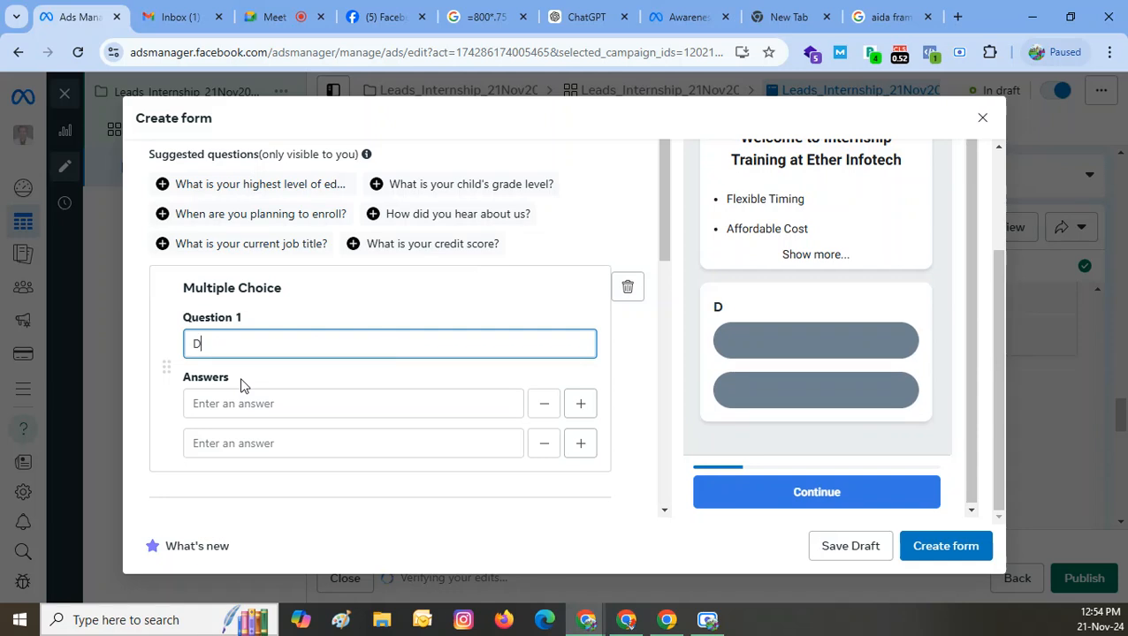
type("o you need Host")
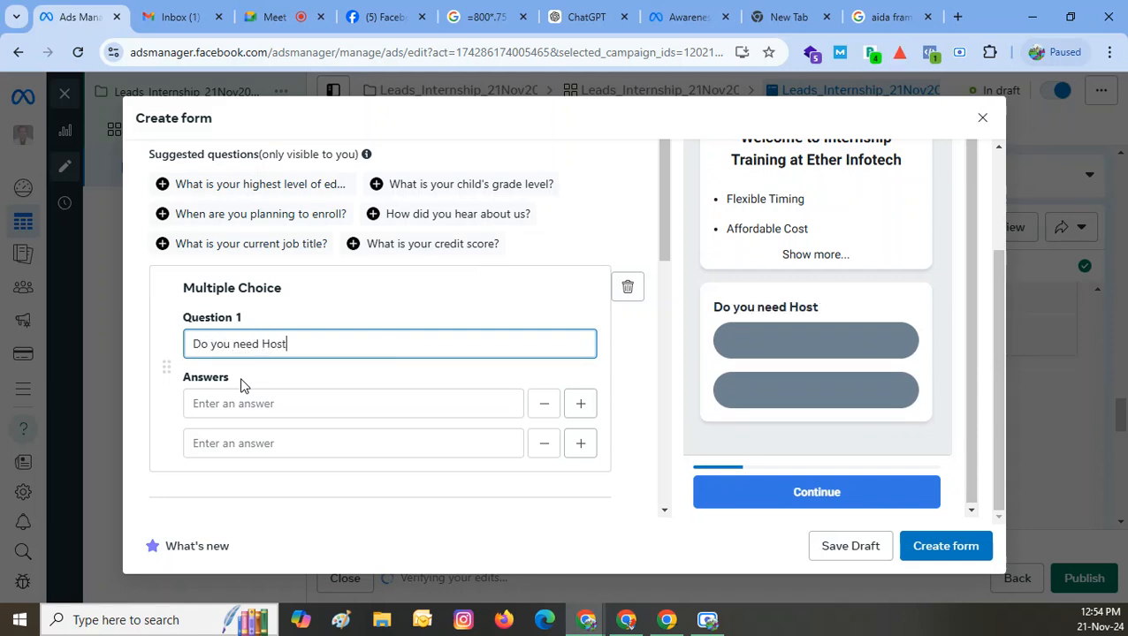
type("el Assistance")
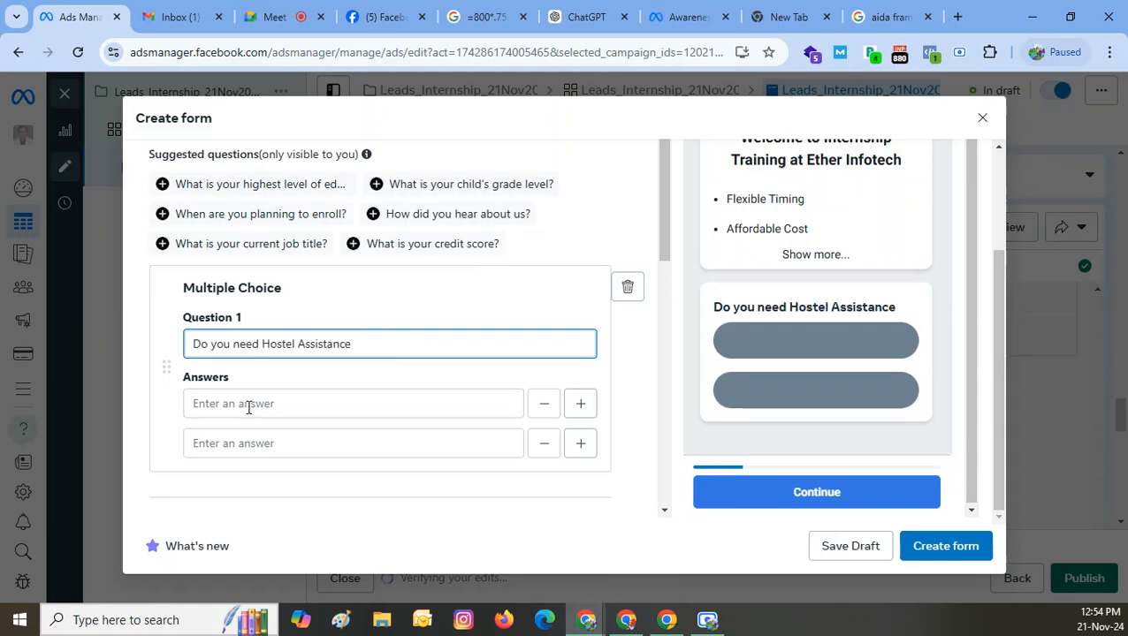
left_click(234, 403)
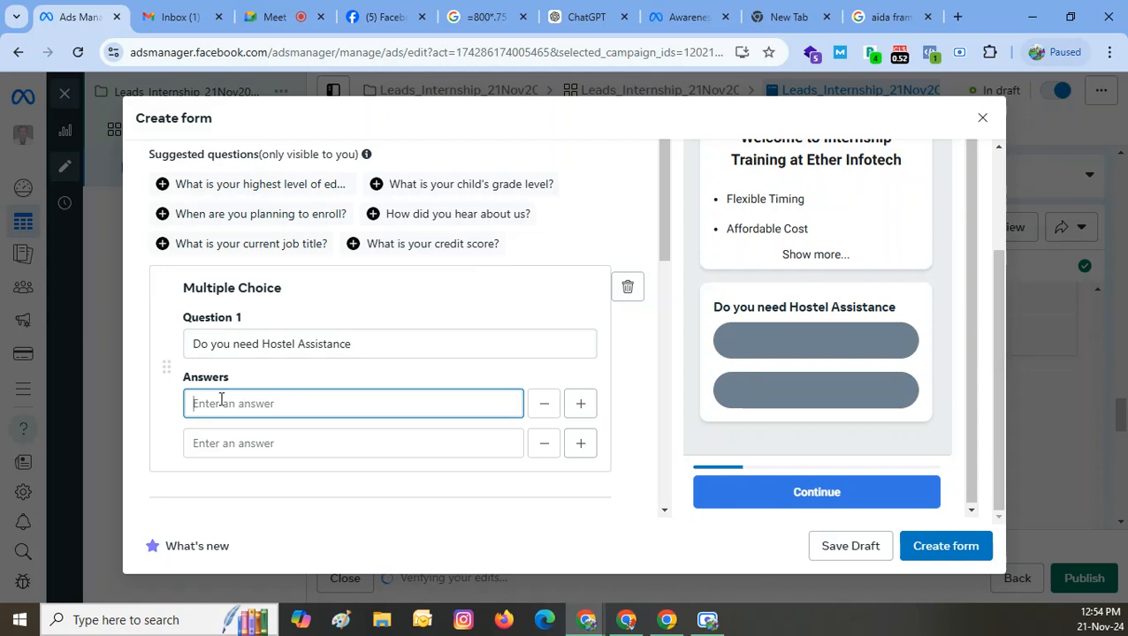
type("Yes")
left_click(225, 444)
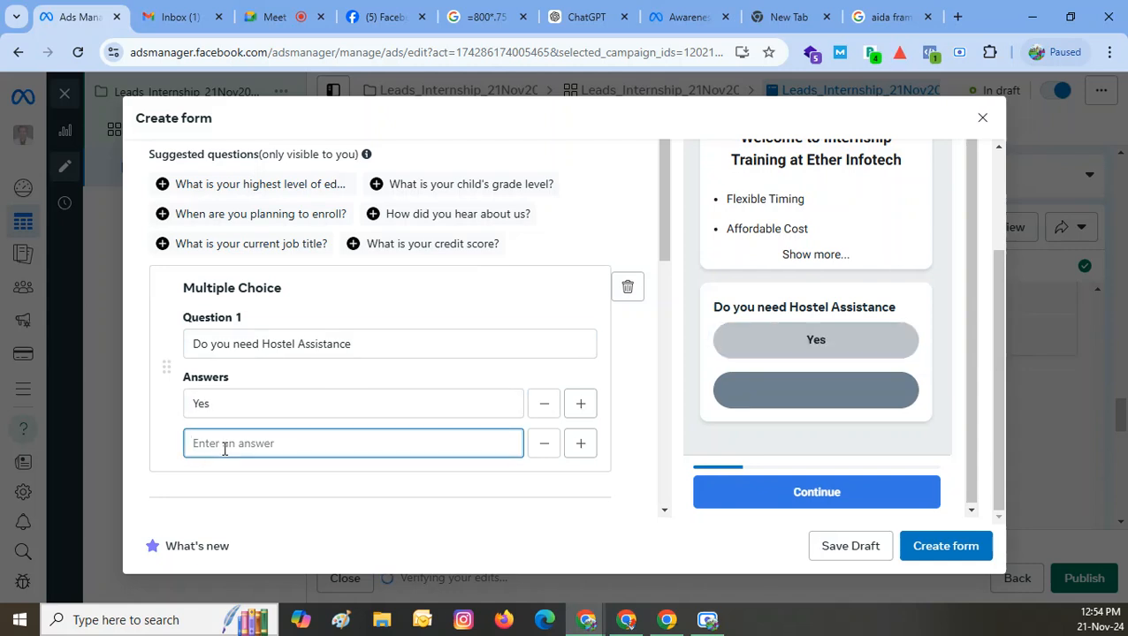
type("No")
scroll(329, 359, "down", 2)
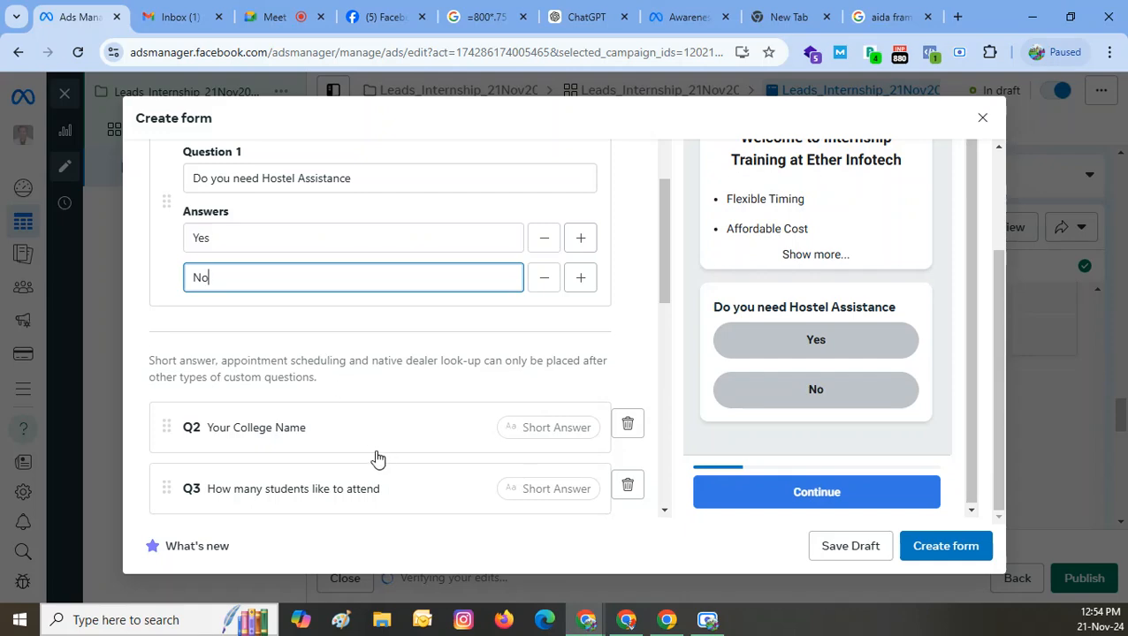
scroll(535, 409, "down", 1)
scroll(425, 410, "down", 1)
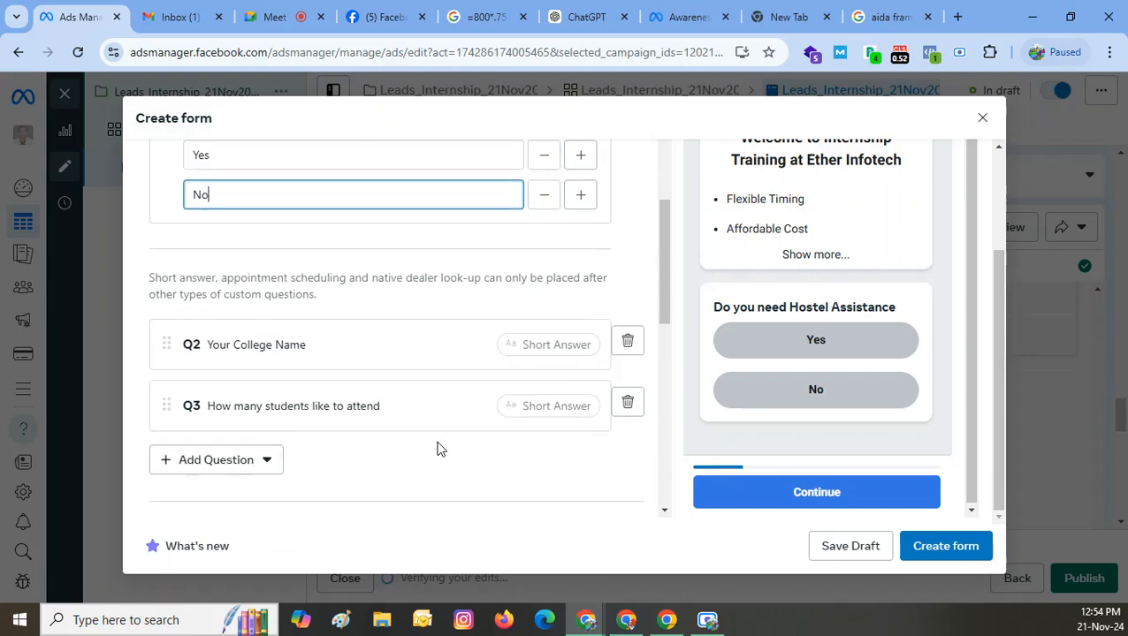
scroll(447, 353, "up", 3)
scroll(446, 451, "down", 3)
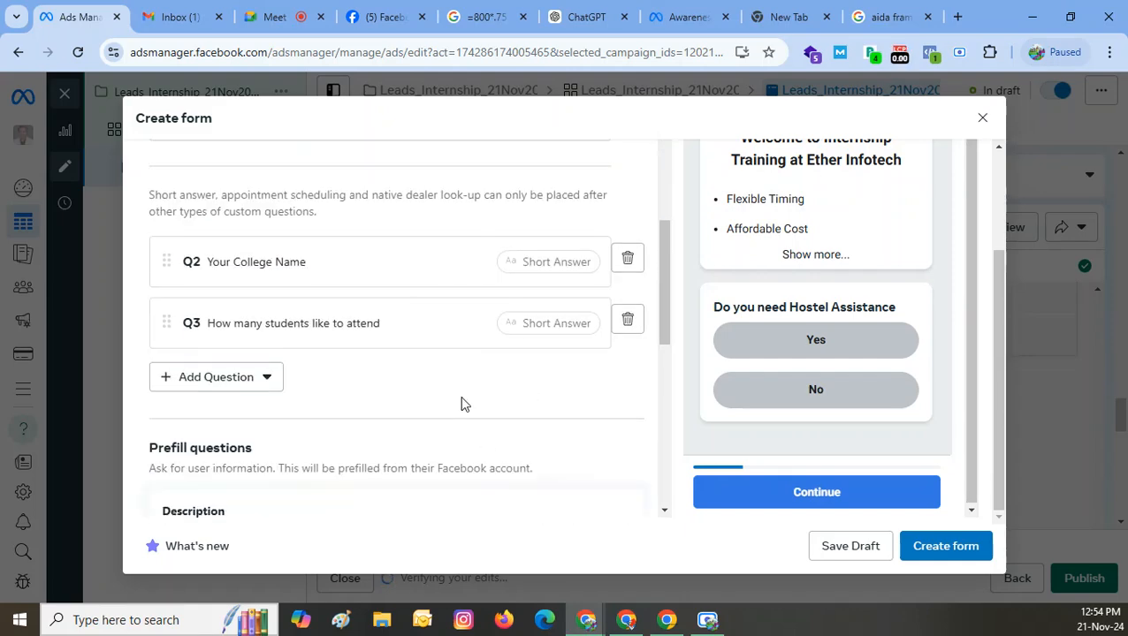
scroll(495, 403, "down", 3)
scroll(859, 265, "up", 1)
scroll(426, 363, "down", 6)
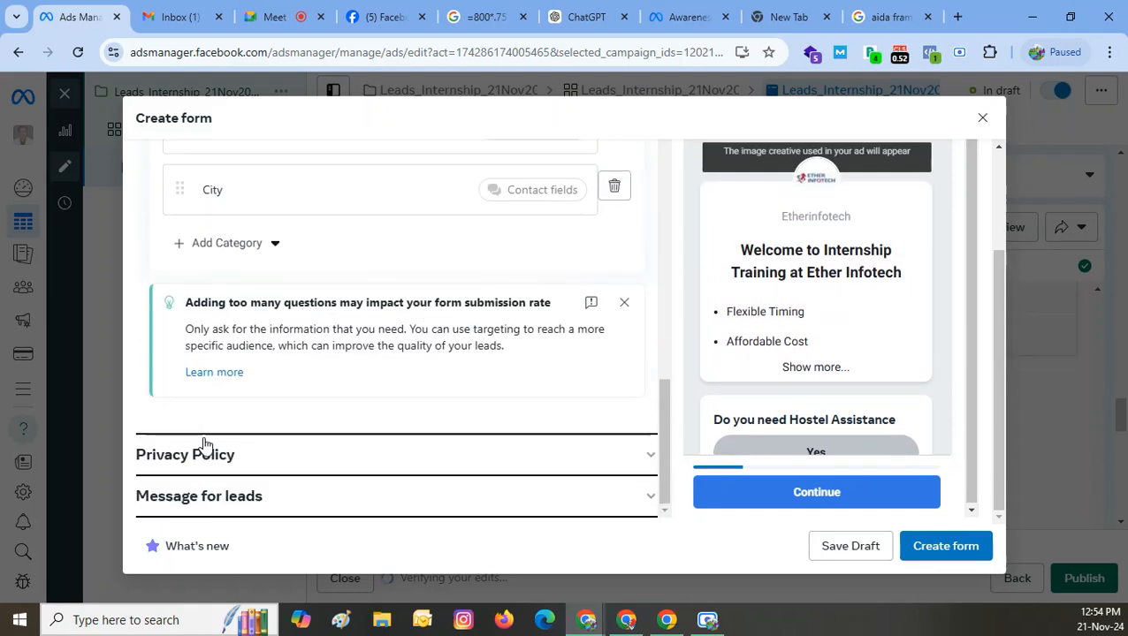
left_click(201, 455)
left_click(199, 219)
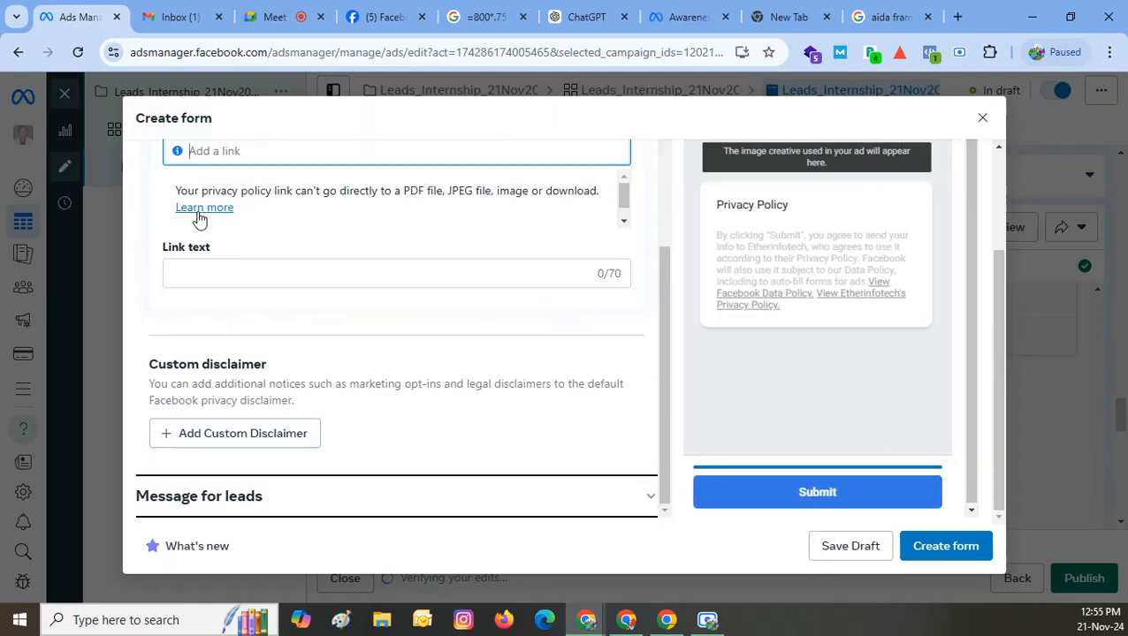
type("ww")
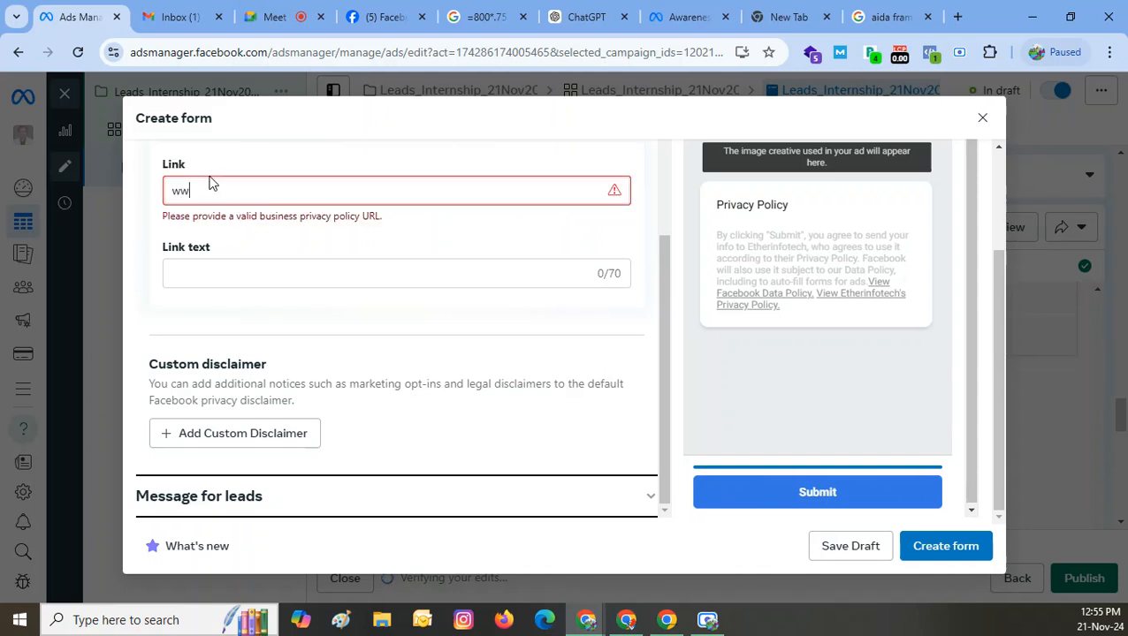
type("w.etherin")
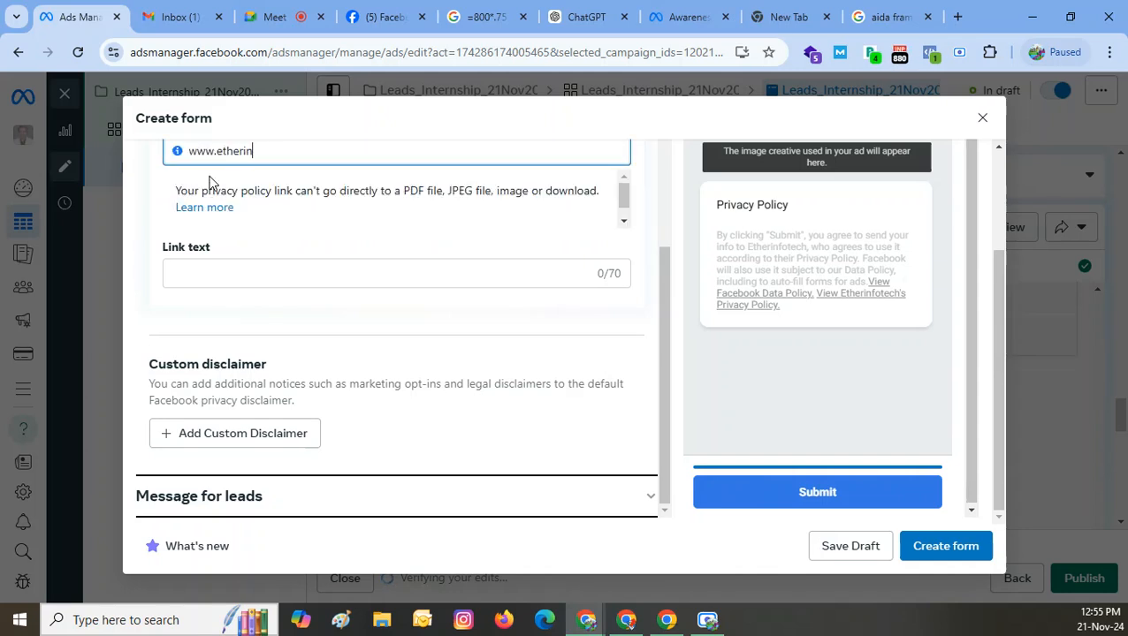
type("fotrehc.com")
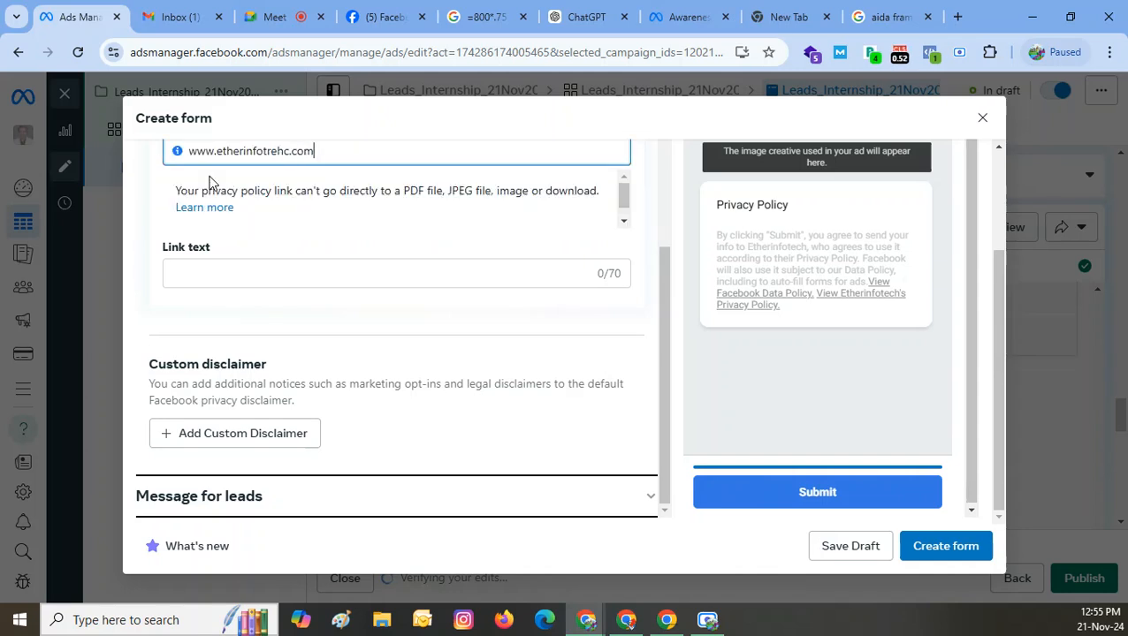
left_click_drag(257, 151, 309, 152)
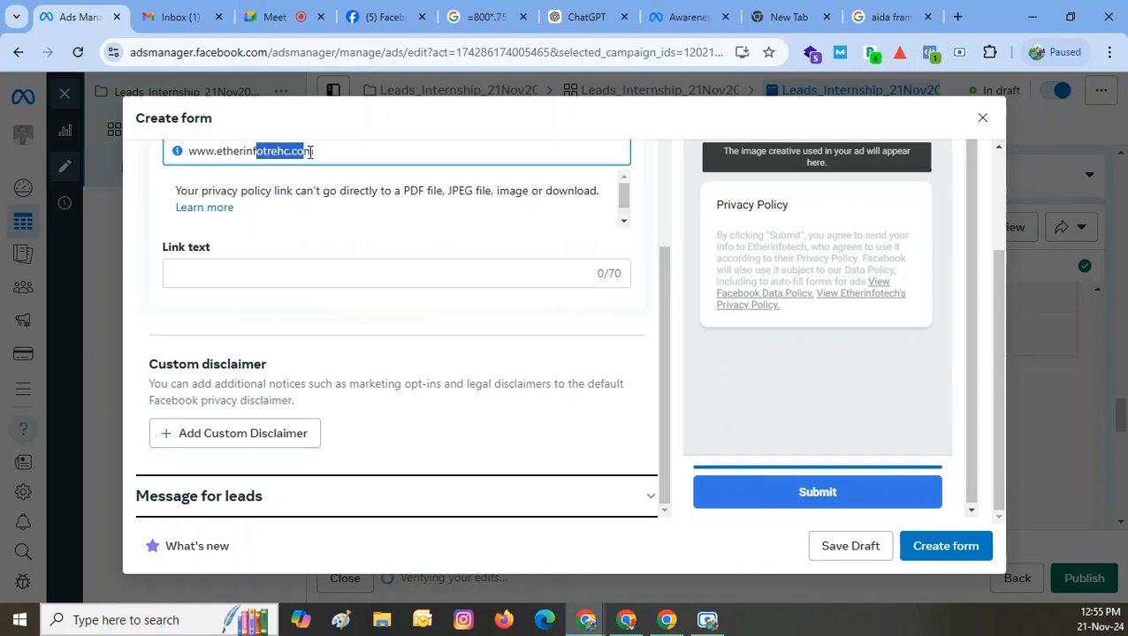
key("BackSpace")
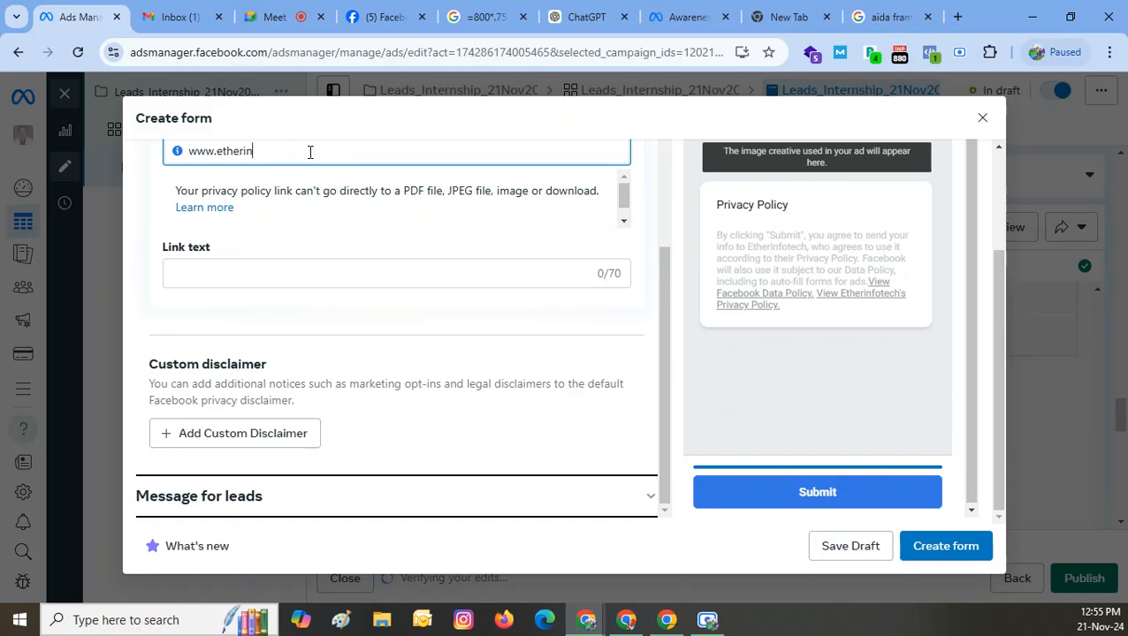
type("fotech.com")
- Set the privacy link text to "Privacy Policy" and expand the message for leads section down to its additional actions
left_click(219, 268)
left_click(217, 269)
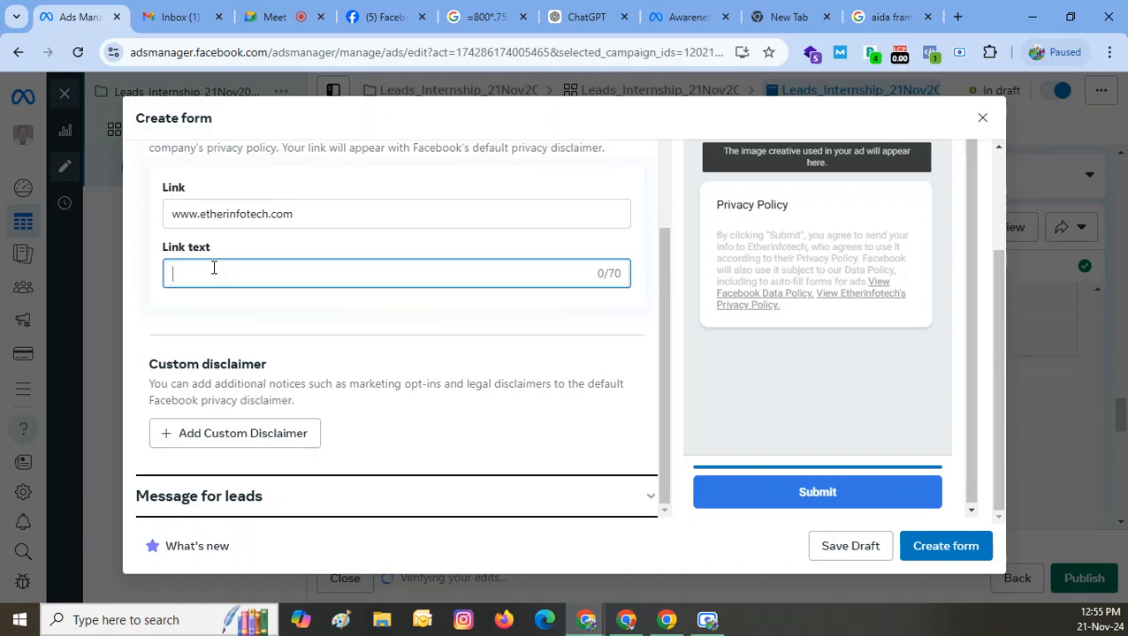
type("Privacy Policy")
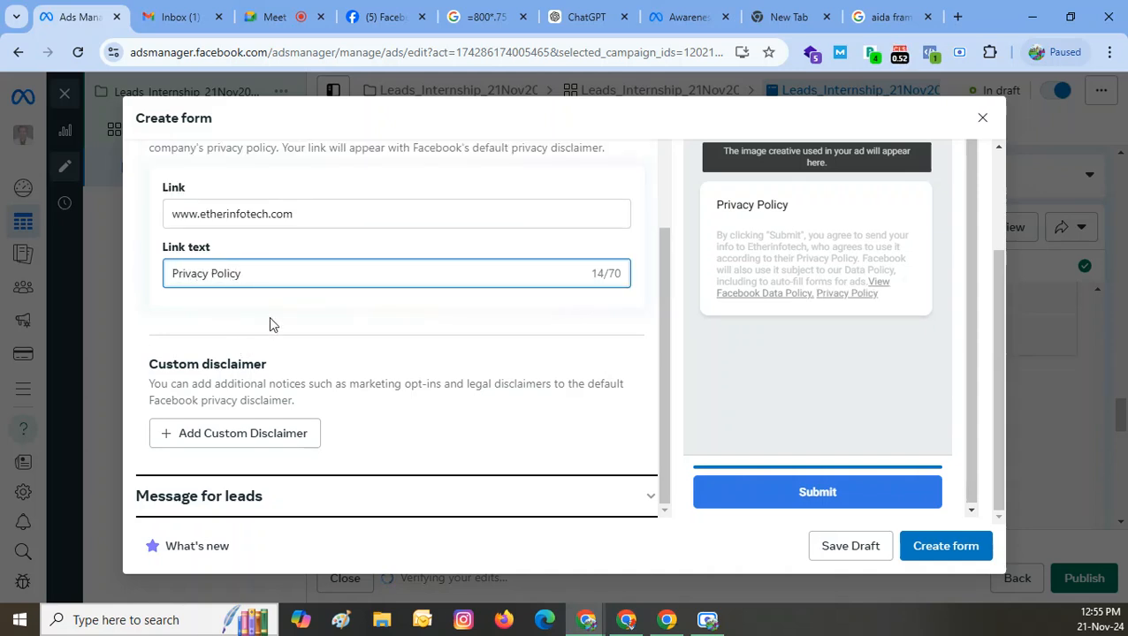
left_click(269, 496)
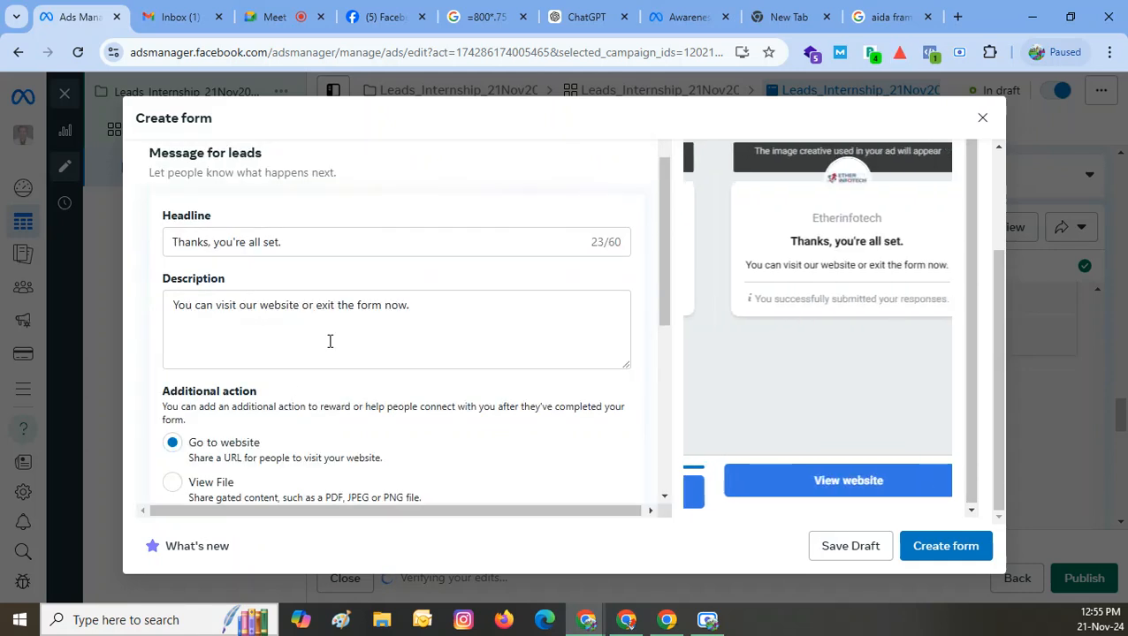
scroll(333, 335, "down", 3)
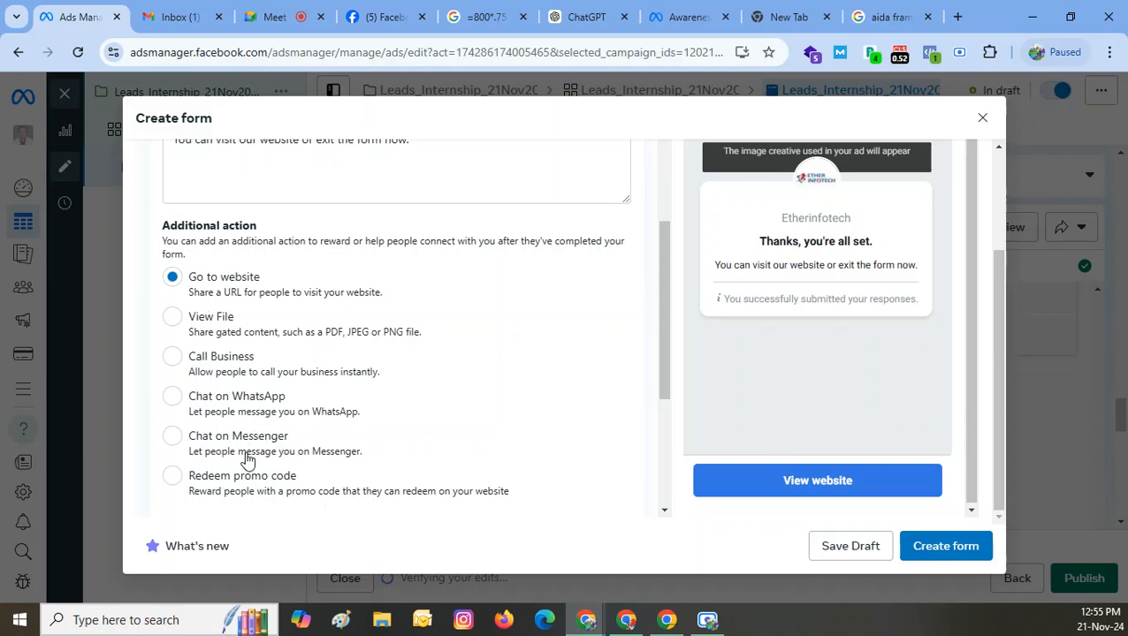
- Find the Ether Infotech website by searching for "etherinfotech" in a new browser tab and copy its Internship page address
left_click(957, 17)
type("etherinfotech")
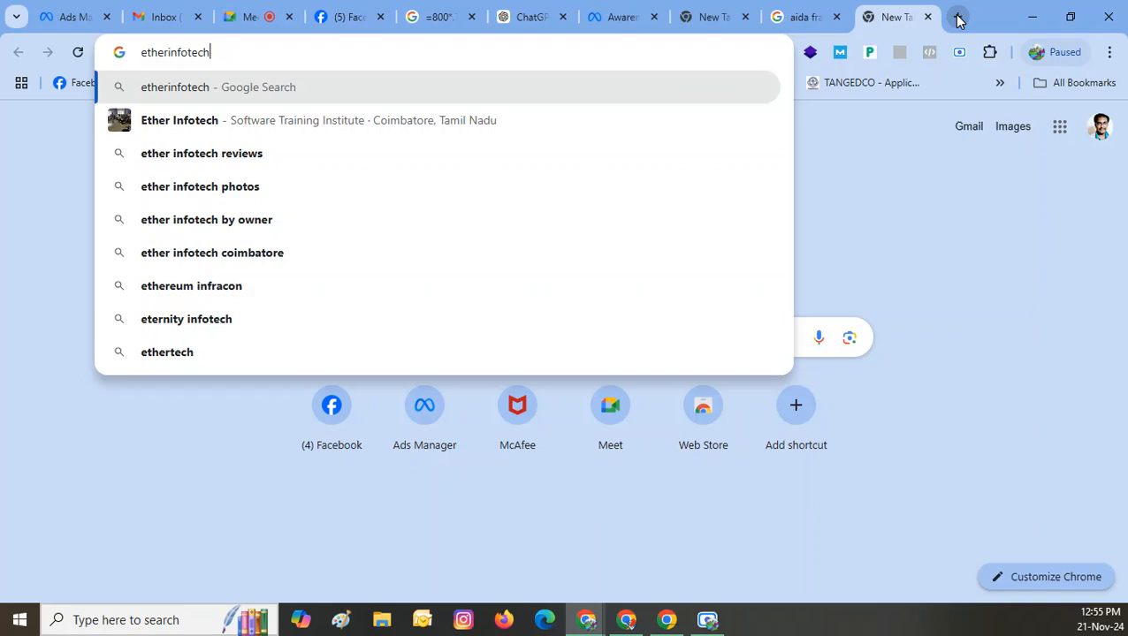
key("Return")
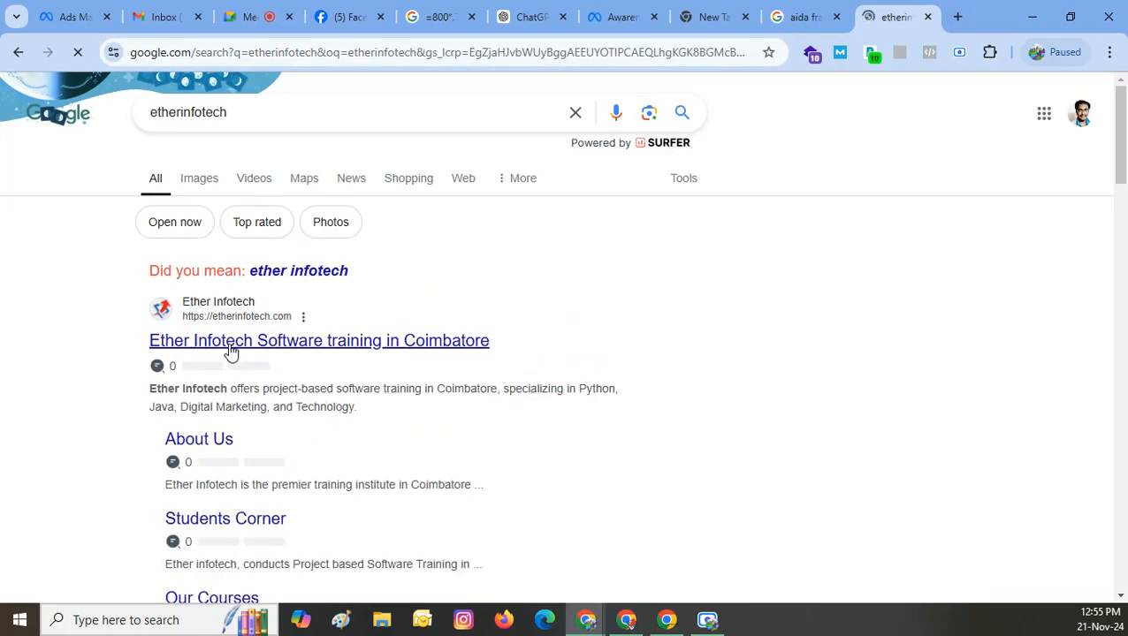
left_click(231, 351)
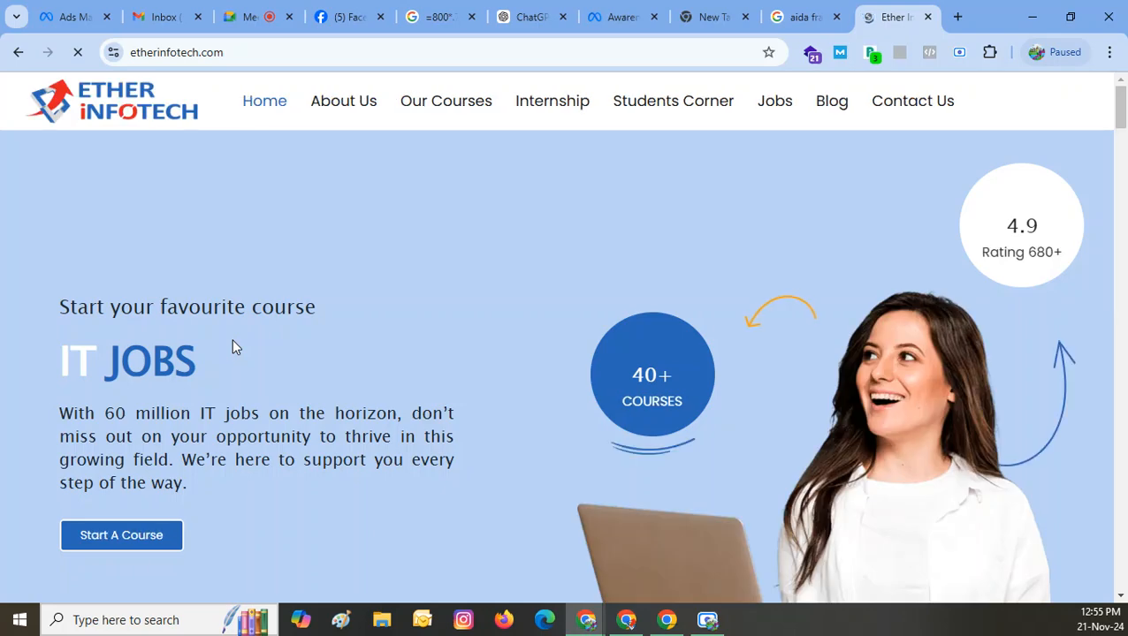
left_click(559, 105)
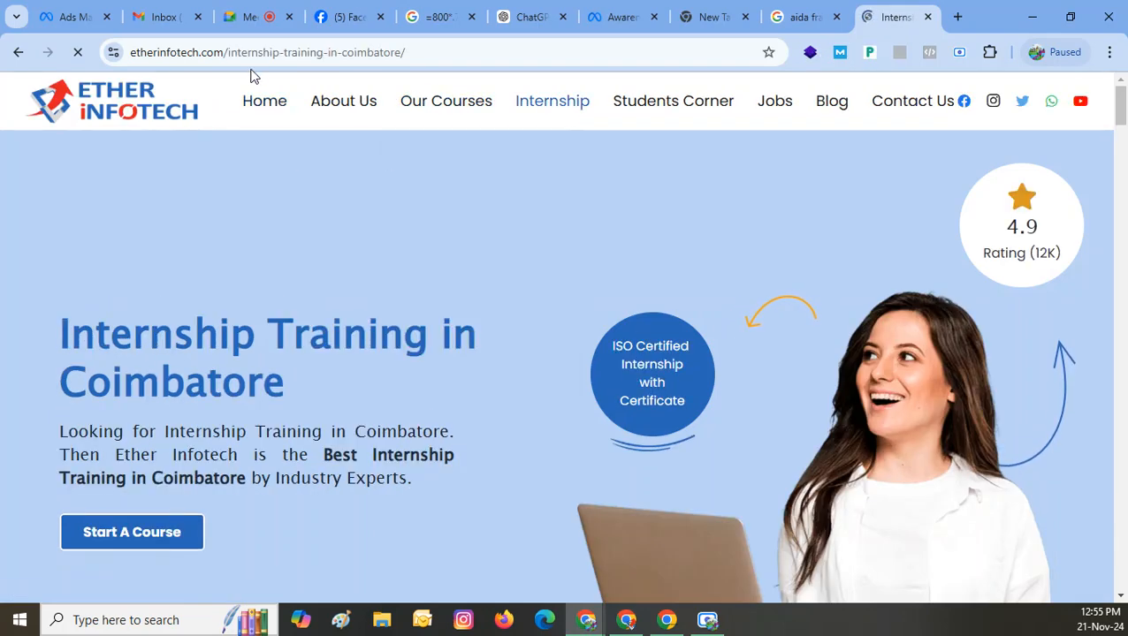
left_click(255, 56)
key("ctrl+c")
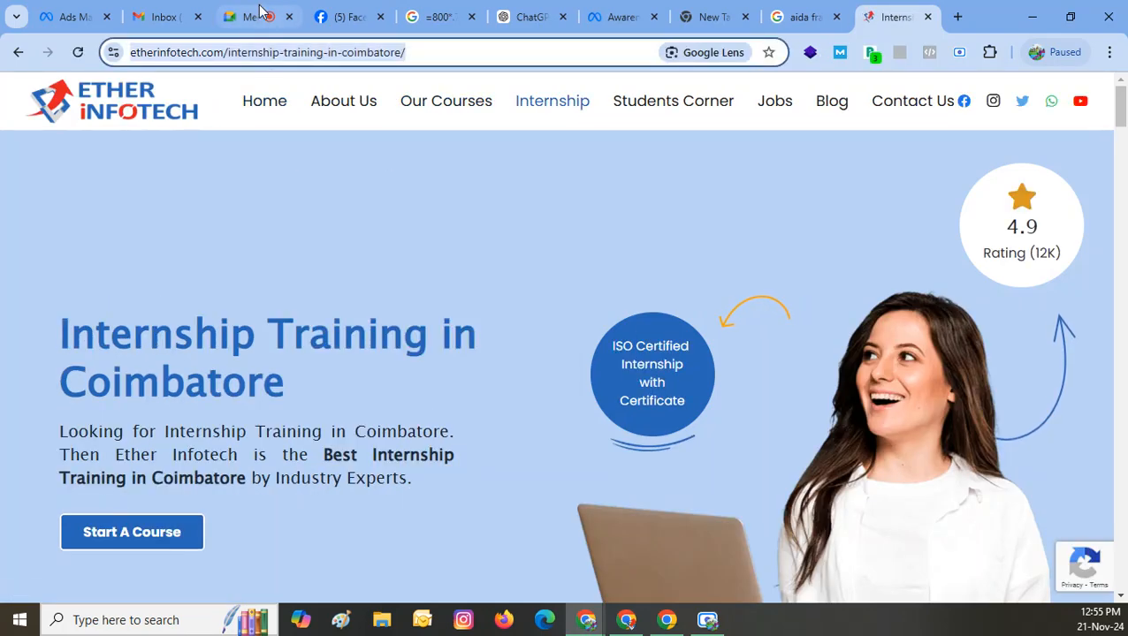
left_click(75, 17)
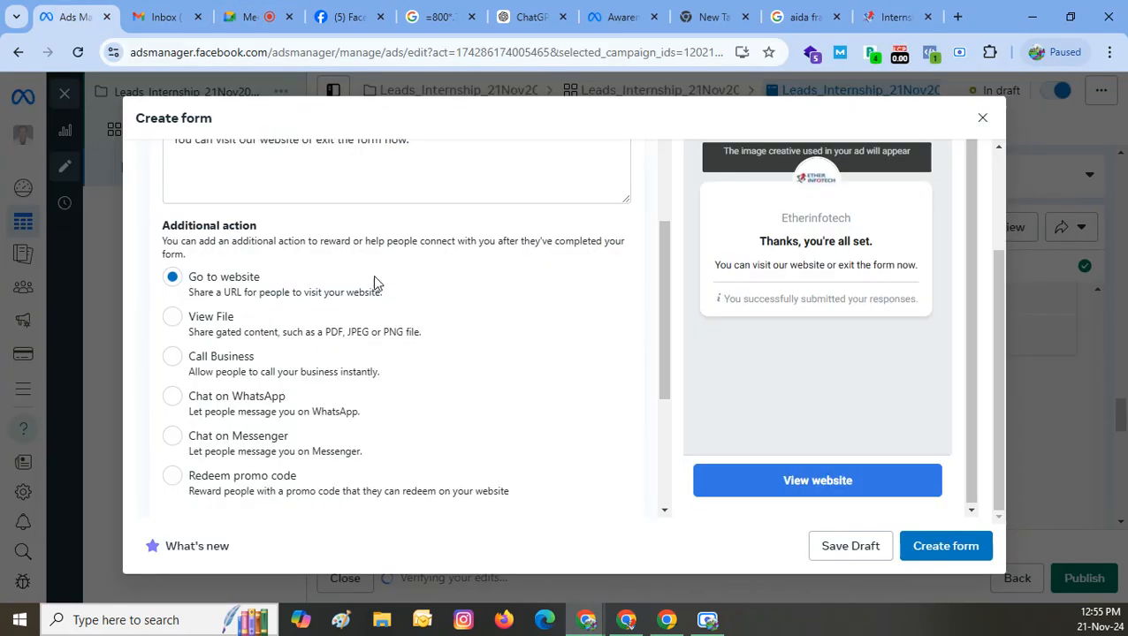
scroll(372, 281, "down", 3)
left_click(218, 300)
key("ctrl+v")
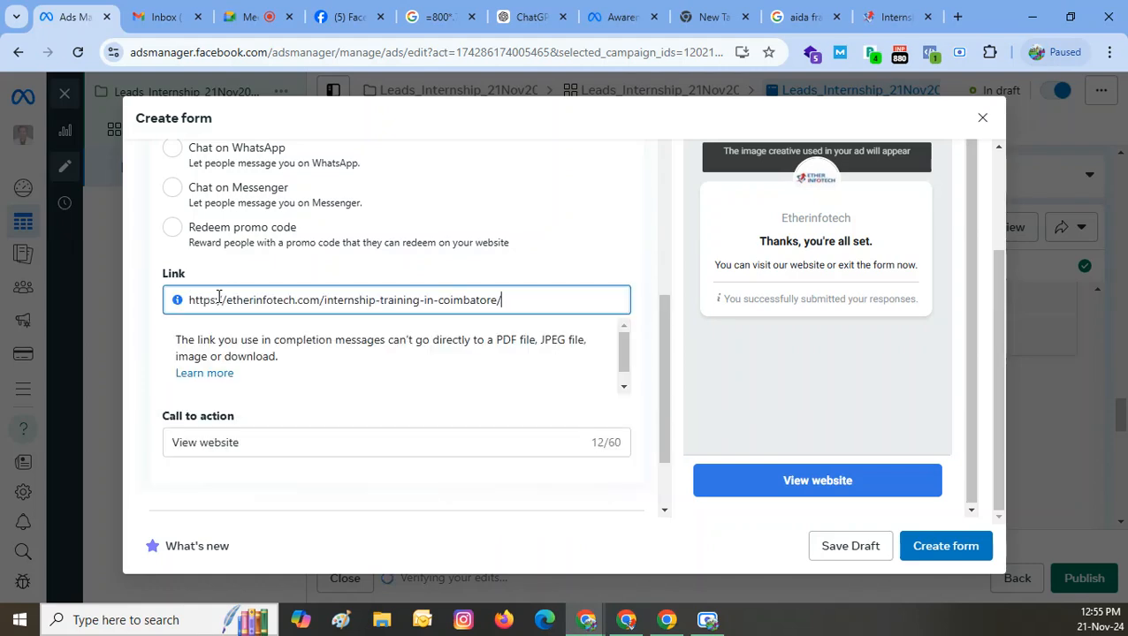
scroll(350, 413, "down", 2)
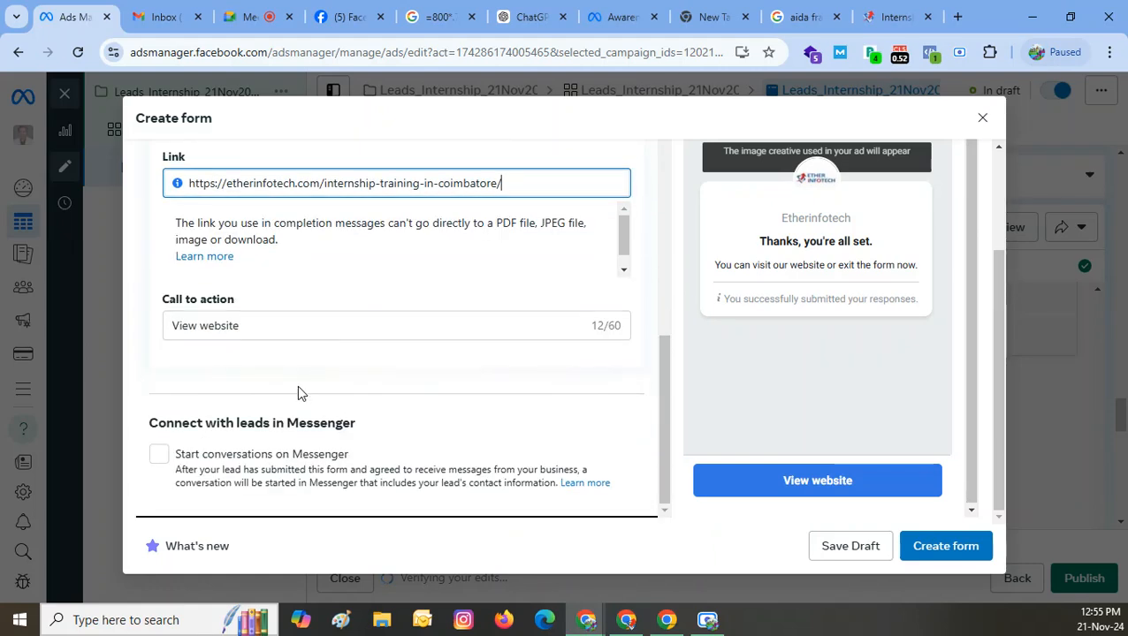
left_click(300, 391)
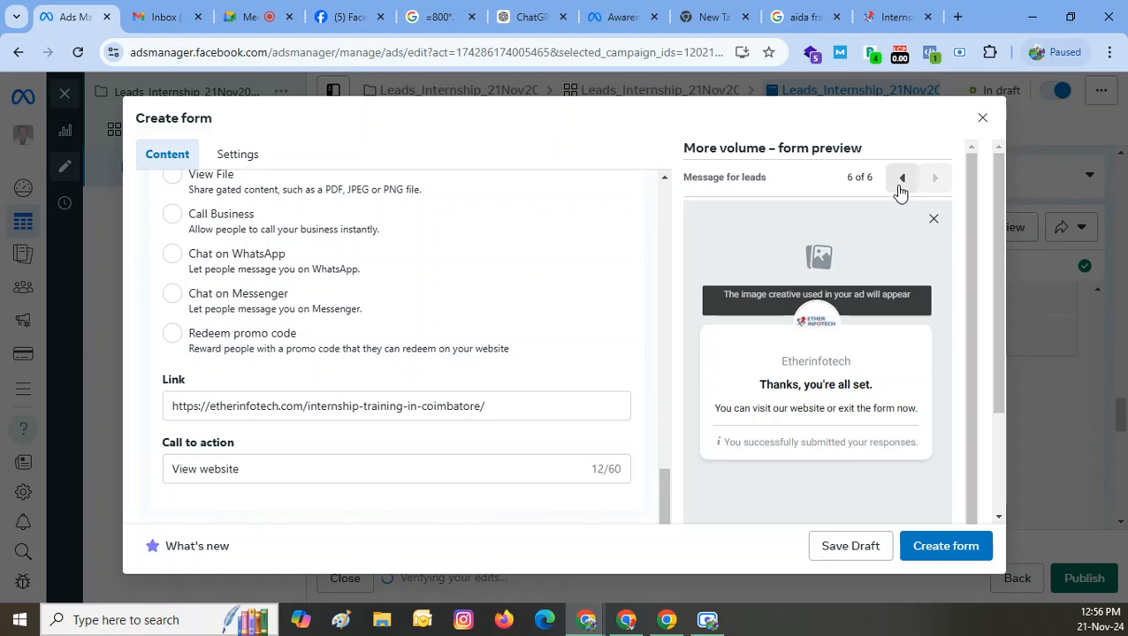
- Go back through the form preview to its first page and examine the greeting and the hostel assistance question
left_click(902, 179)
left_click(901, 179)
left_click(901, 179)
left_click(902, 180)
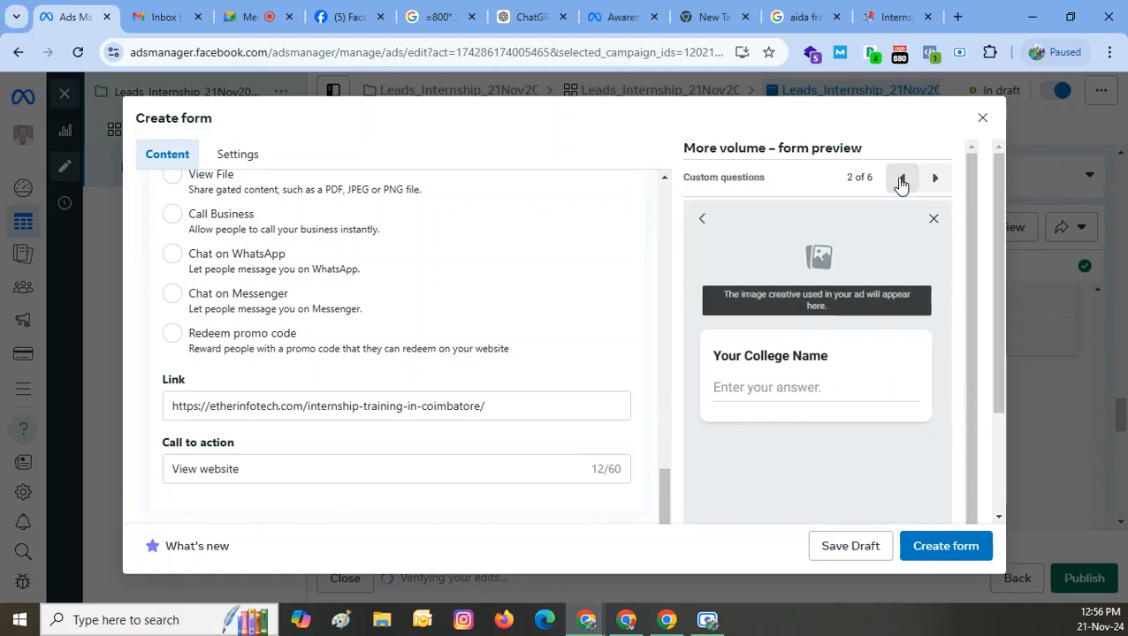
left_click(902, 180)
scroll(787, 327, "down", 2)
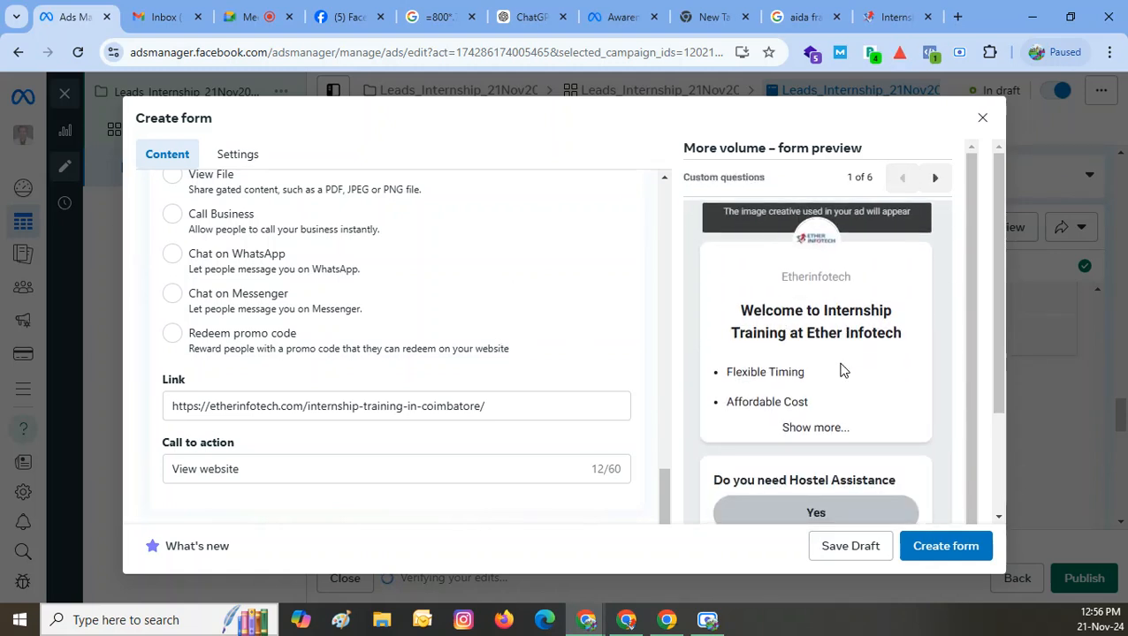
scroll(845, 389, "down", 1)
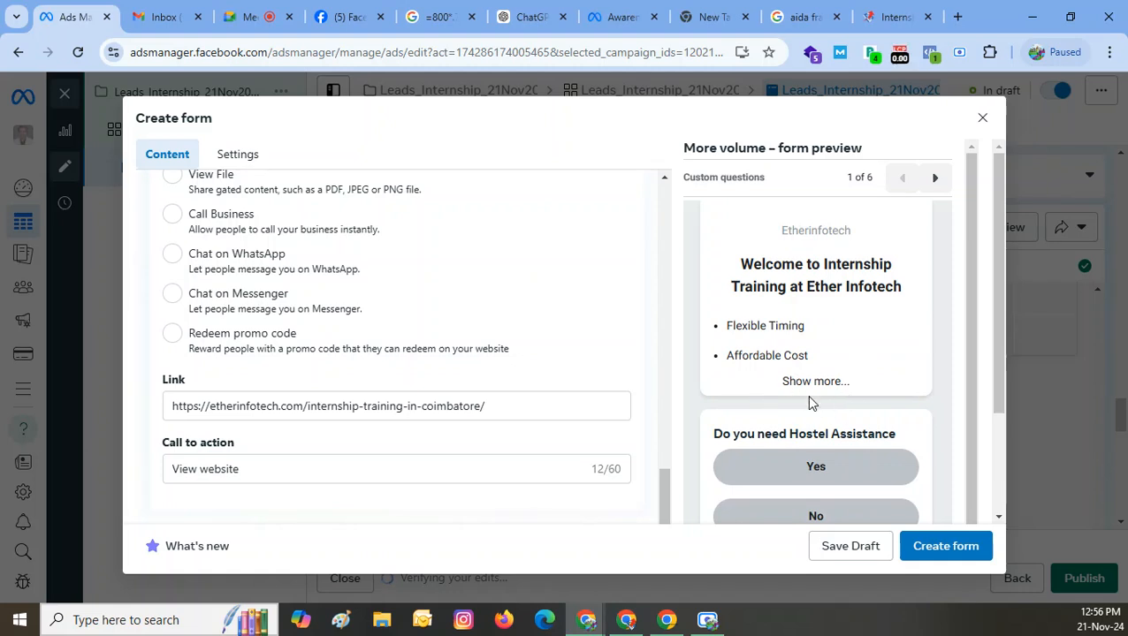
scroll(903, 389, "down", 3)
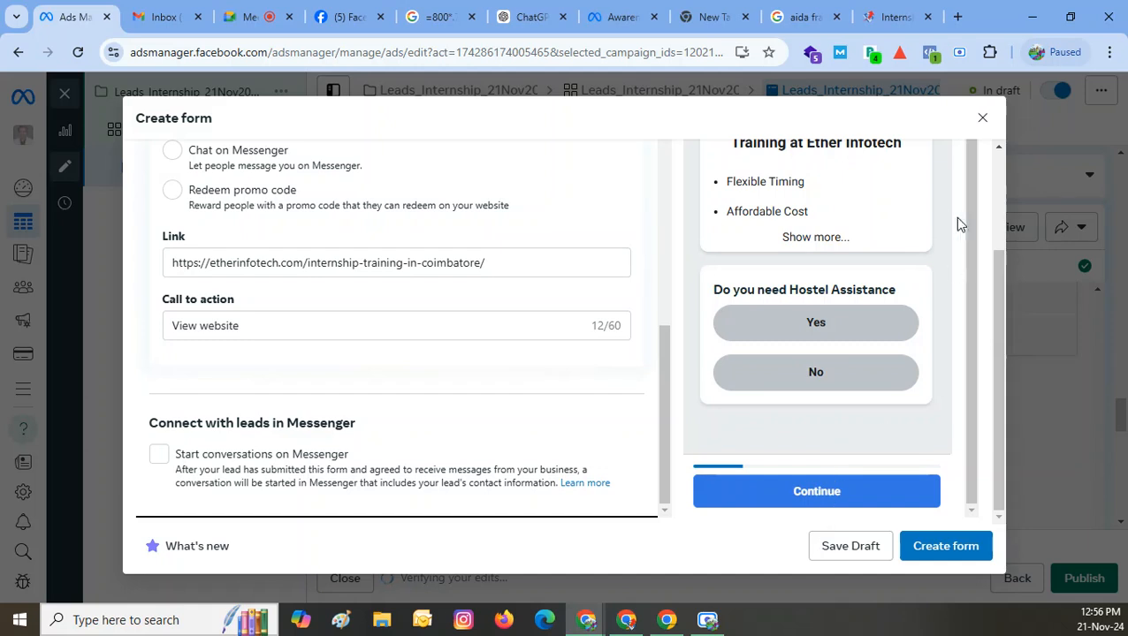
scroll(949, 224, "up", 3)
scroll(939, 201, "up", 3)
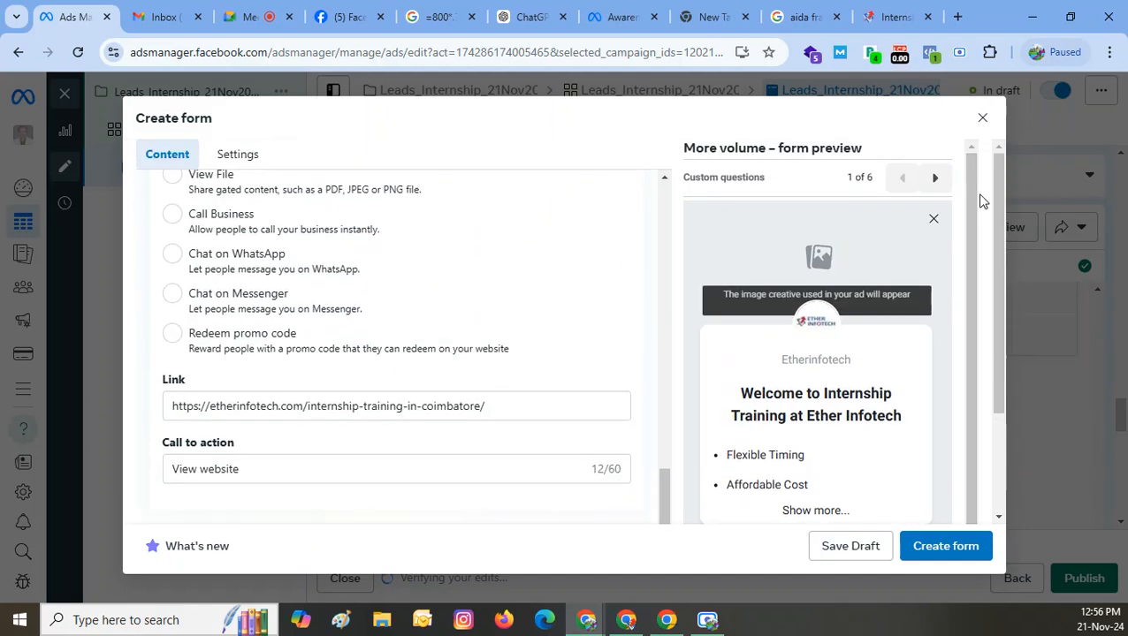
- Page through the form preview from the college name question to the message for leads, checking the contact information and privacy review pages
left_click(933, 178)
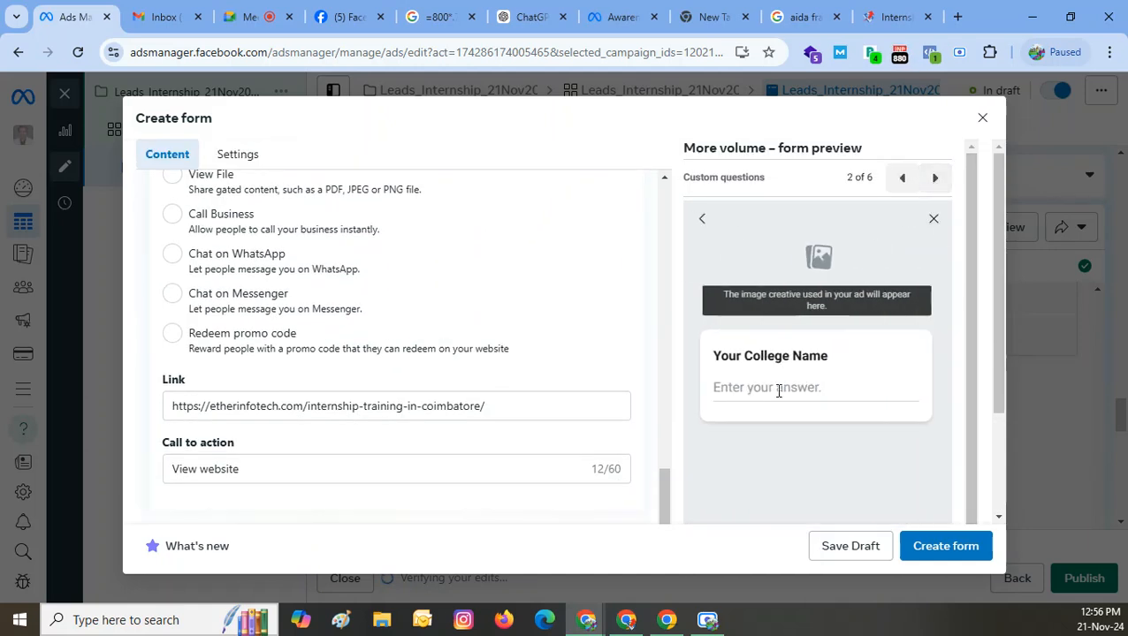
left_click(934, 178)
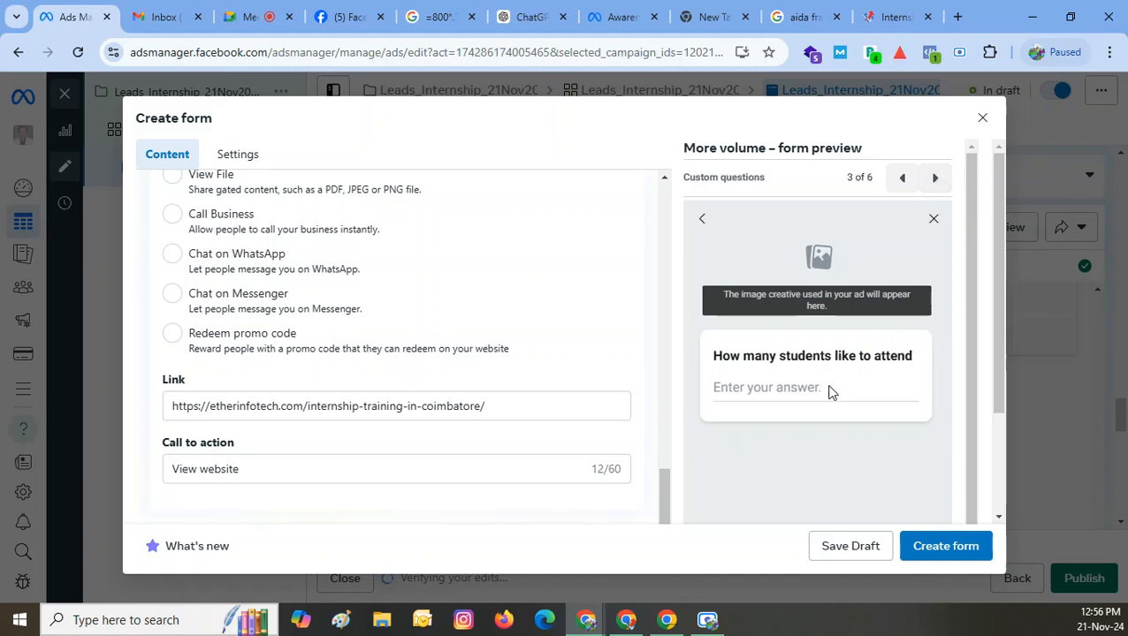
left_click(935, 178)
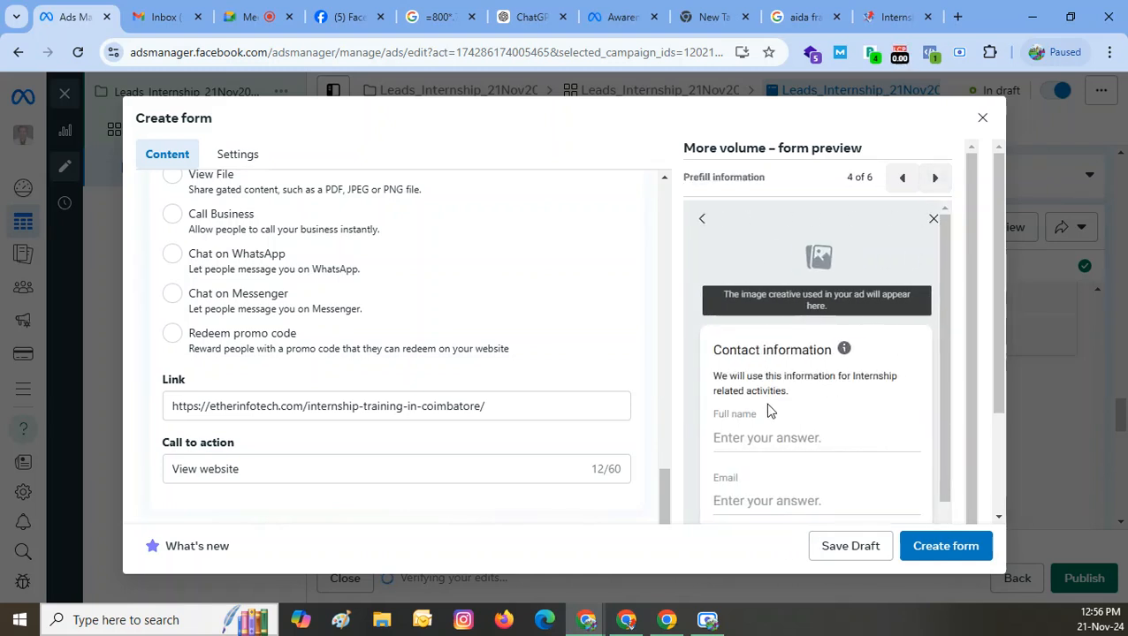
scroll(769, 403, "down", 5)
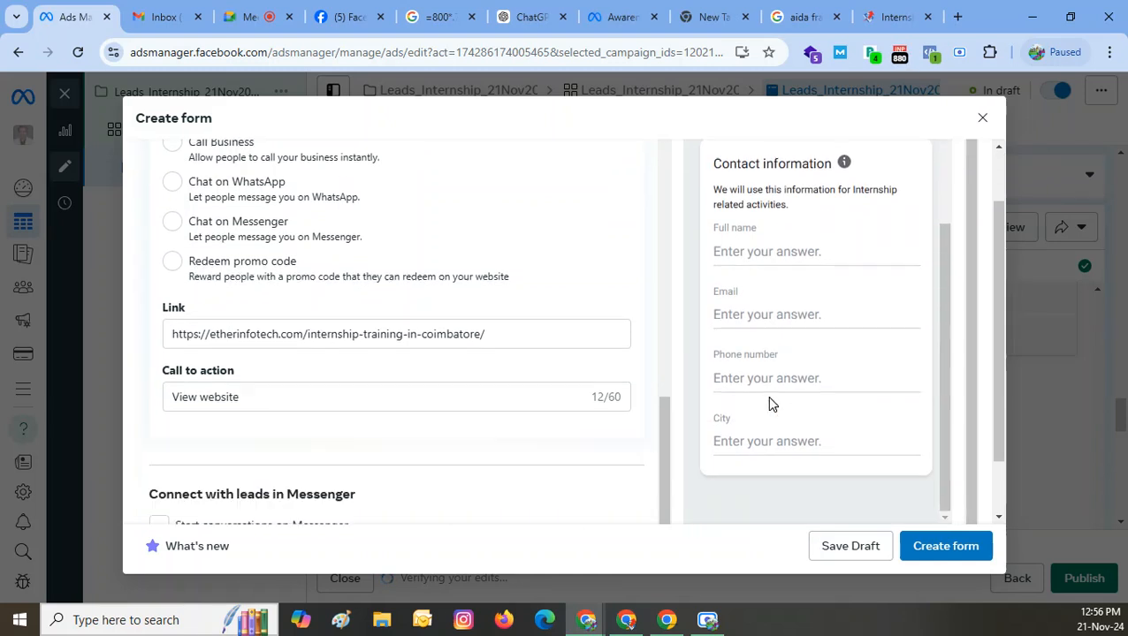
scroll(859, 362, "up", 3)
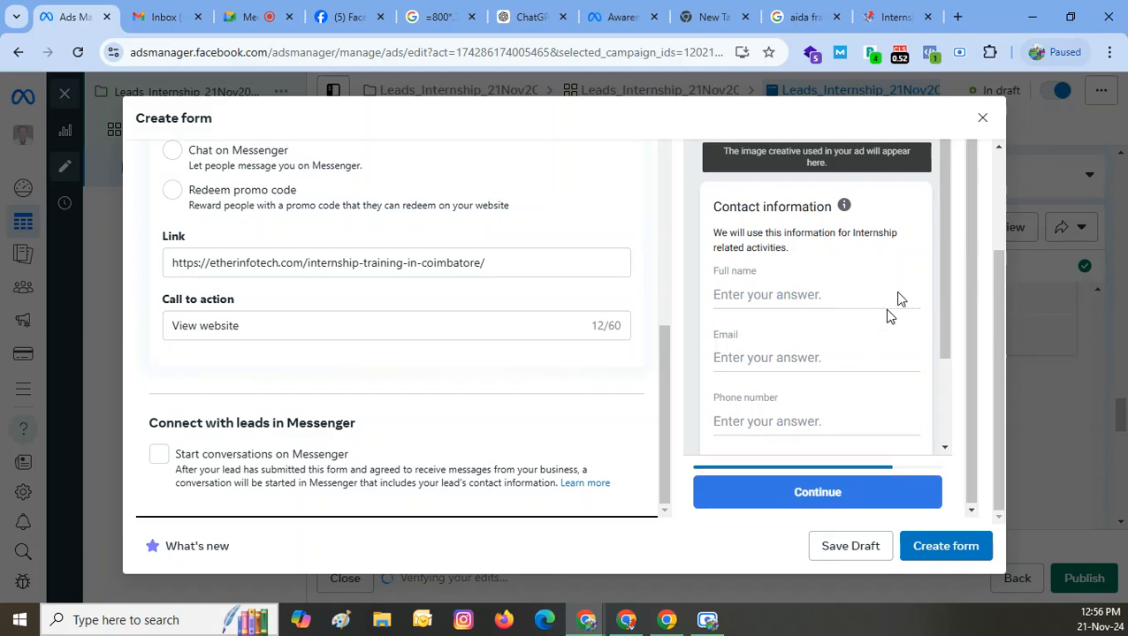
scroll(920, 244, "up", 3)
left_click(934, 180)
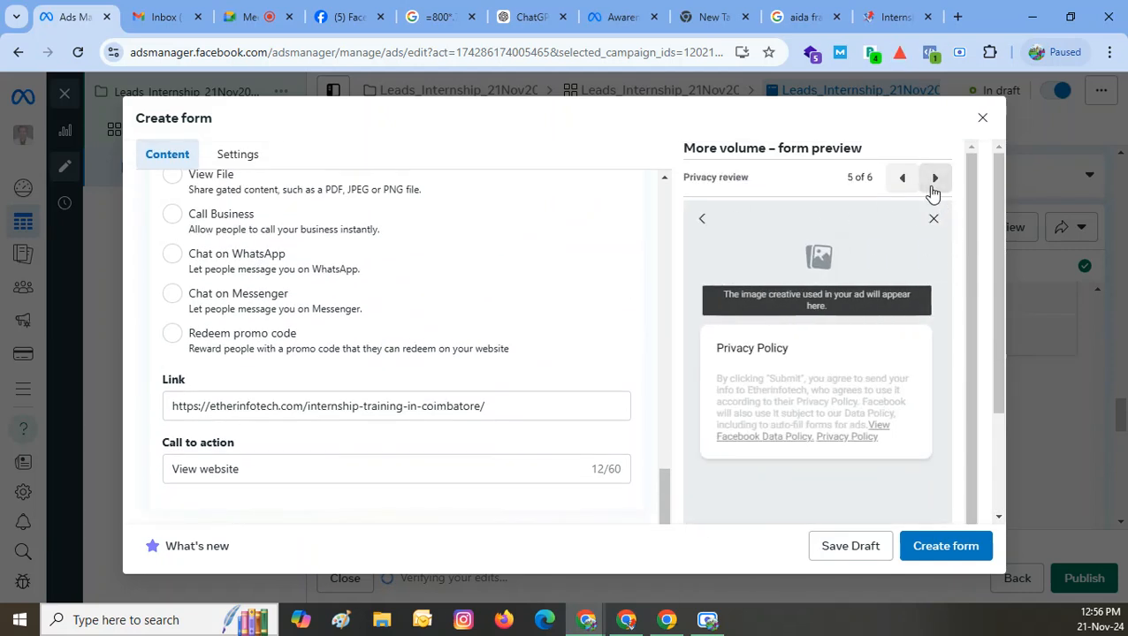
left_click(934, 179)
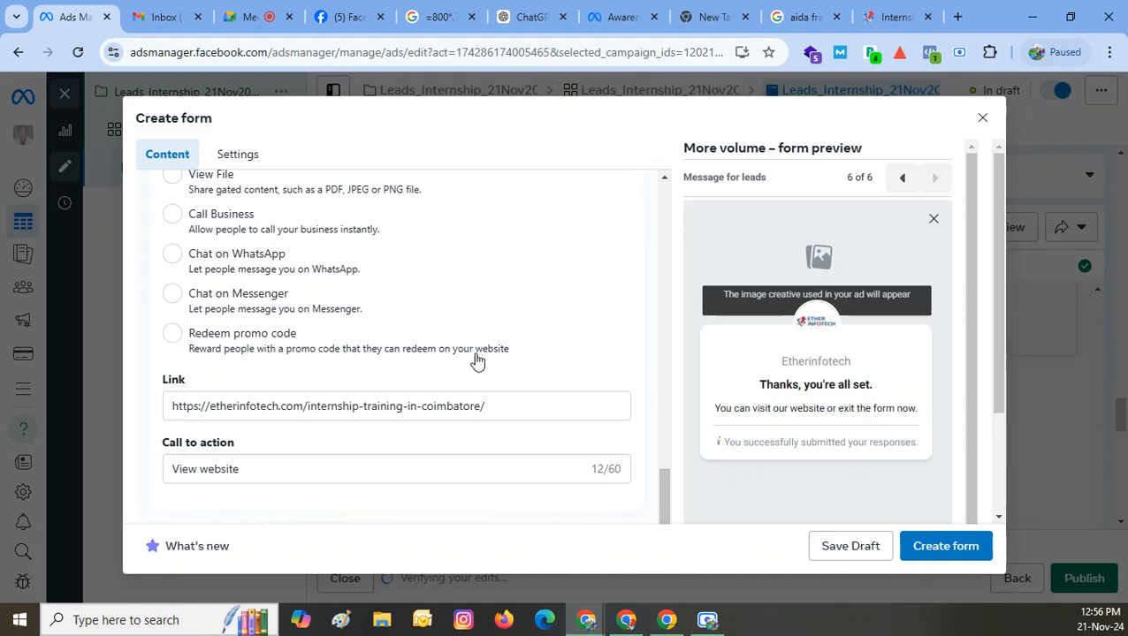
- Finish the Leads_Internship_21Nov2024 instant form by creating it from the completed content
scroll(478, 362, "up", 20)
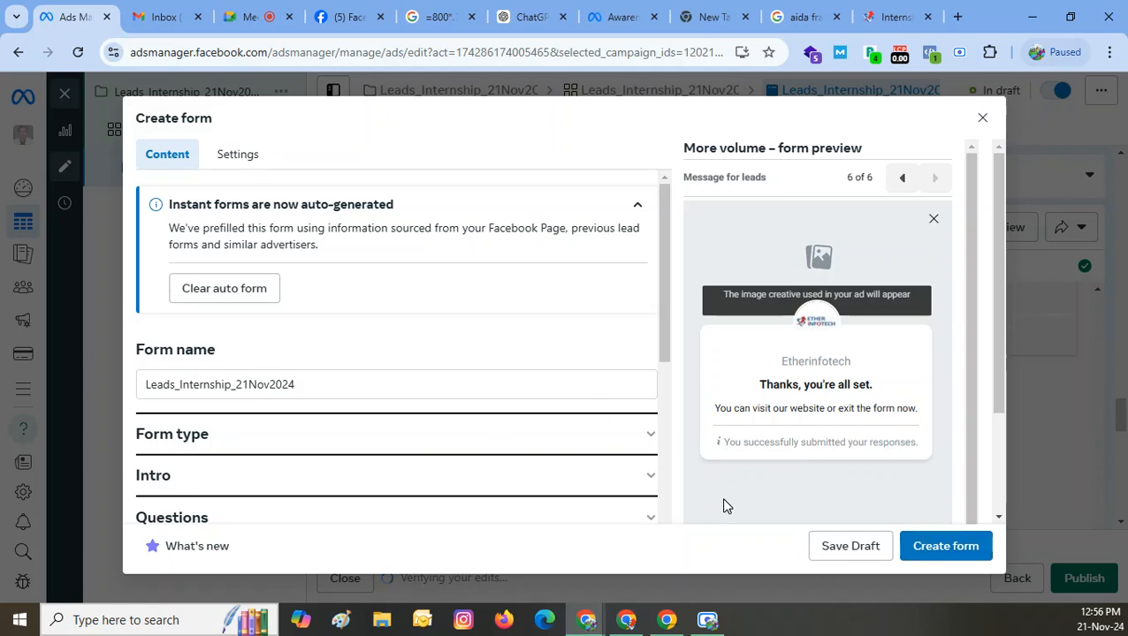
left_click(963, 548)
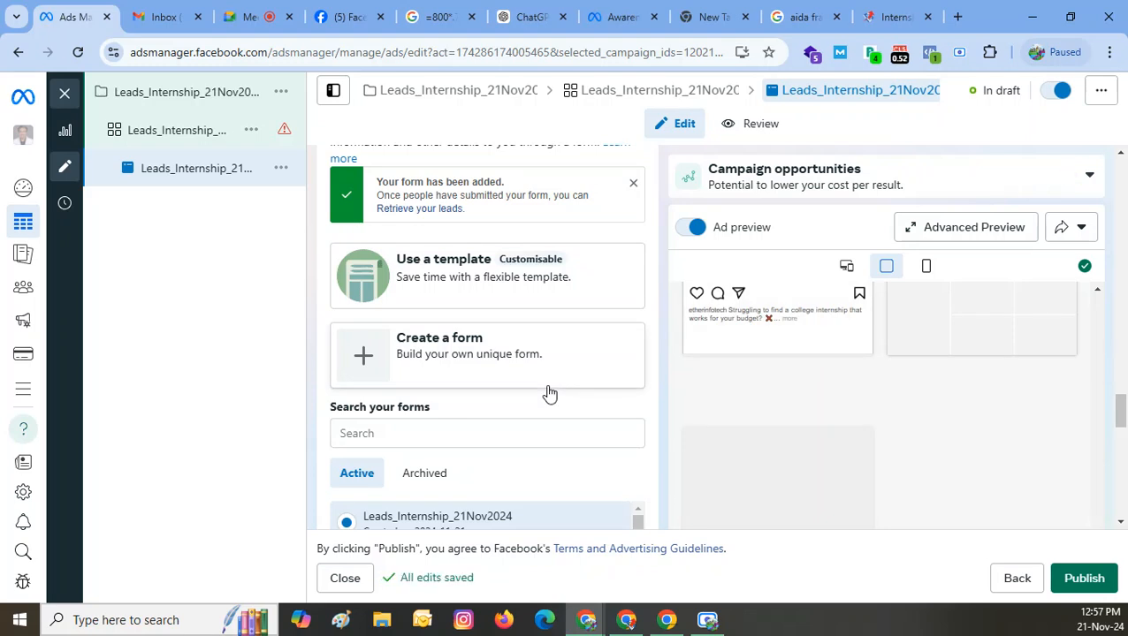
- Review the ad's destination, instant form, lead delivery and tracking sections down to the URL parameters
scroll(526, 415, "up", 3)
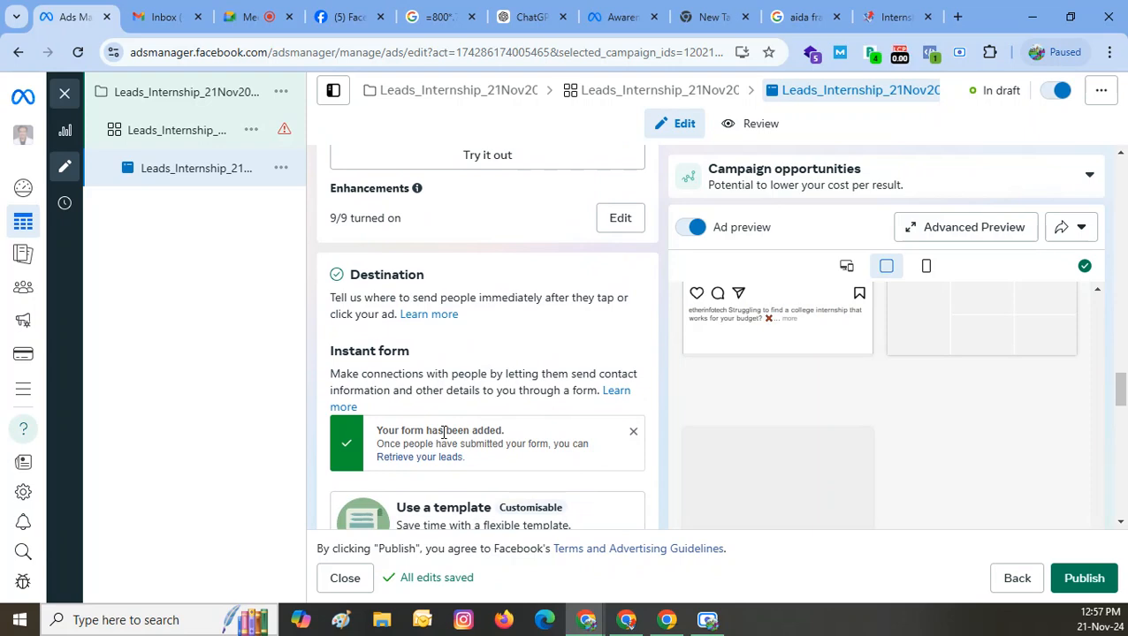
scroll(444, 433, "up", 2)
scroll(444, 433, "down", 4)
scroll(444, 435, "up", 5)
scroll(444, 437, "down", 10)
scroll(446, 444, "down", 3)
scroll(730, 443, "down", 5)
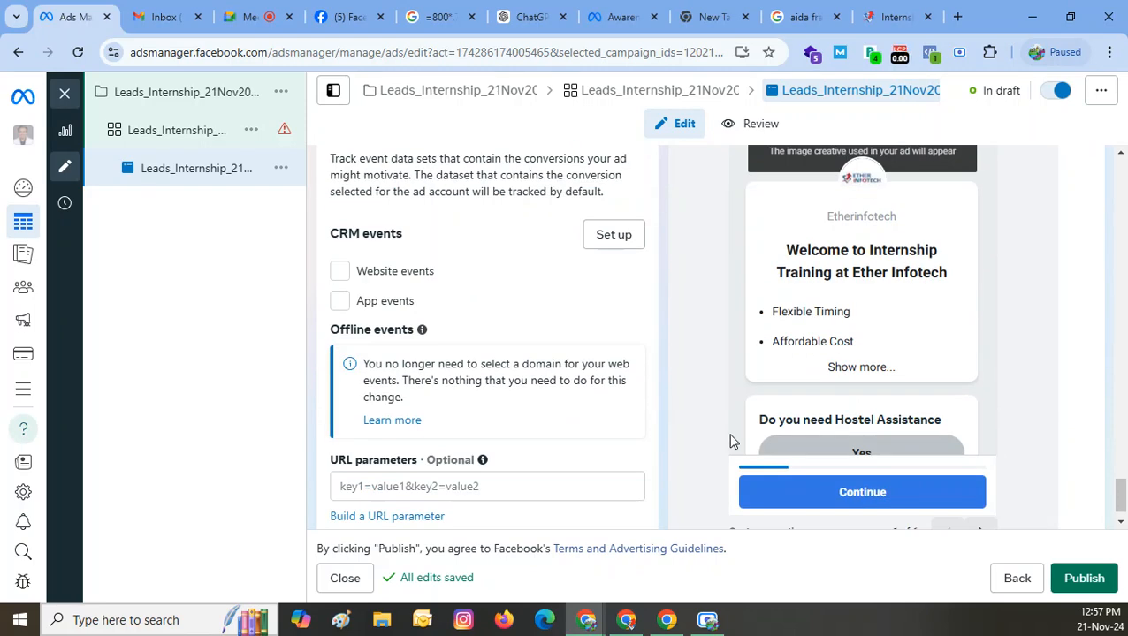
scroll(730, 442, "up", 2)
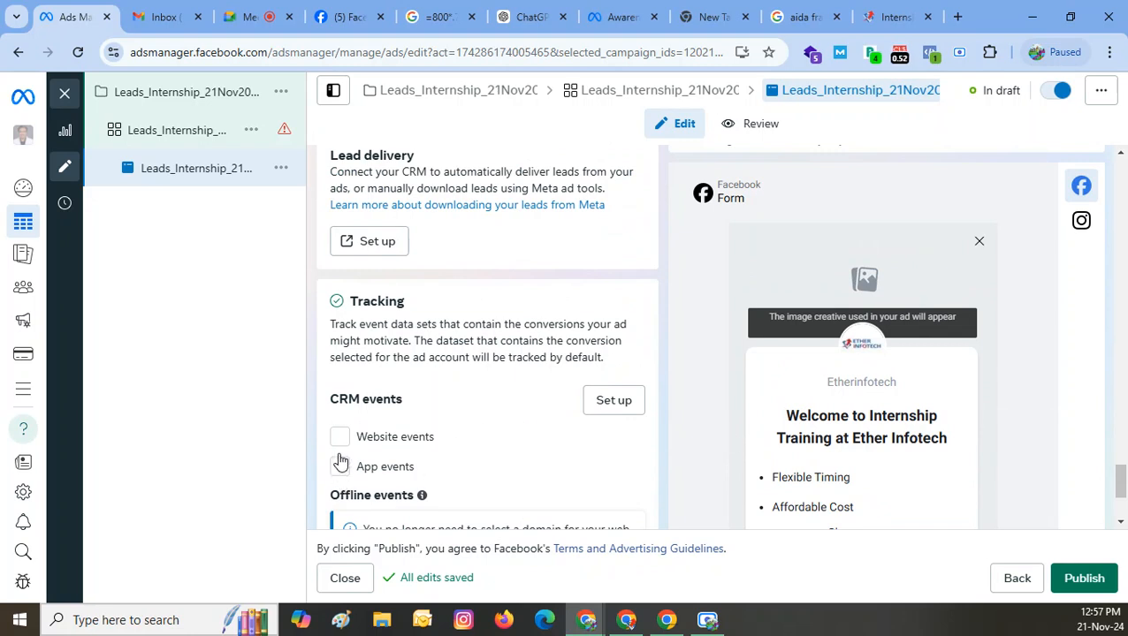
scroll(464, 346, "down", 2)
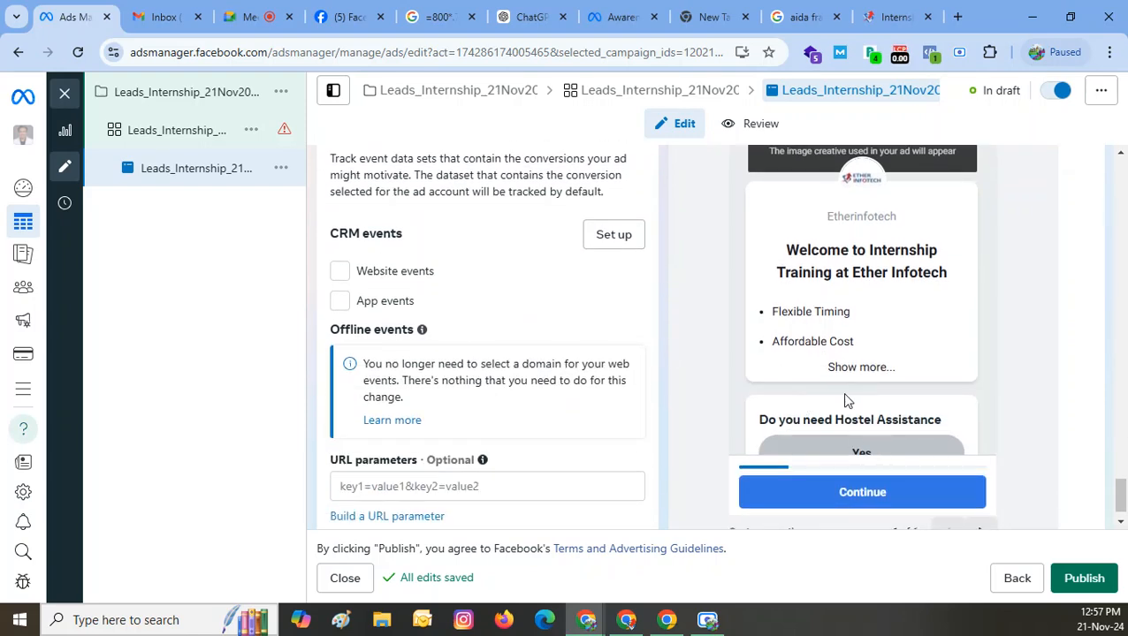
scroll(507, 380, "down", 1)
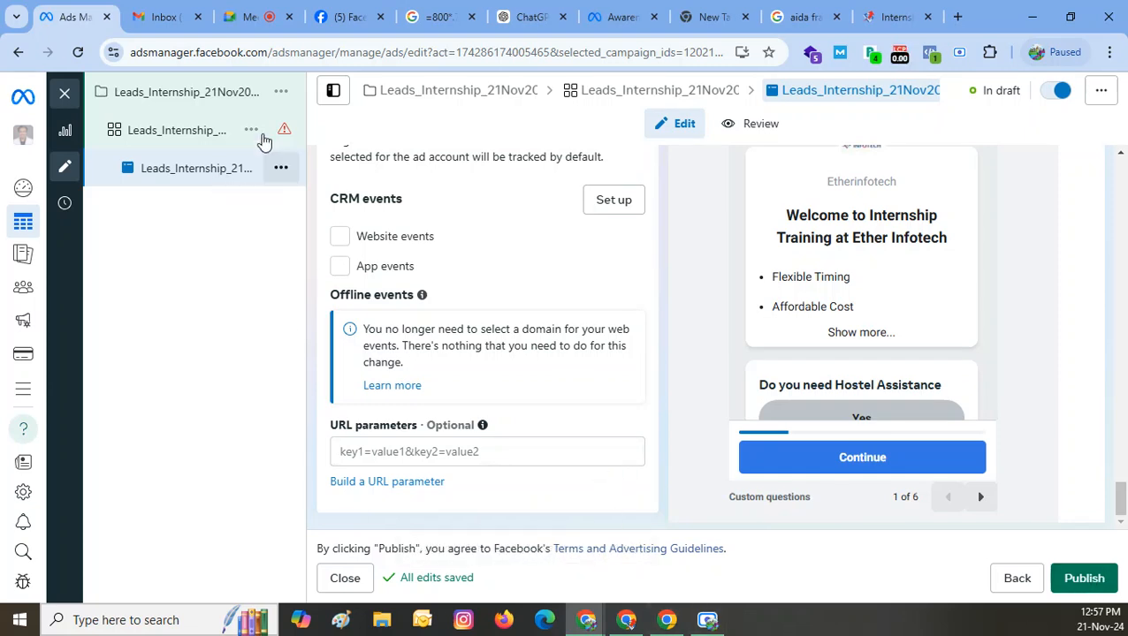
- Open the Leads_Internship_21Nov2024 campaign level and review its special ad categories, campaign details, Advantage campaign budget and A/B test settings
left_click(165, 92)
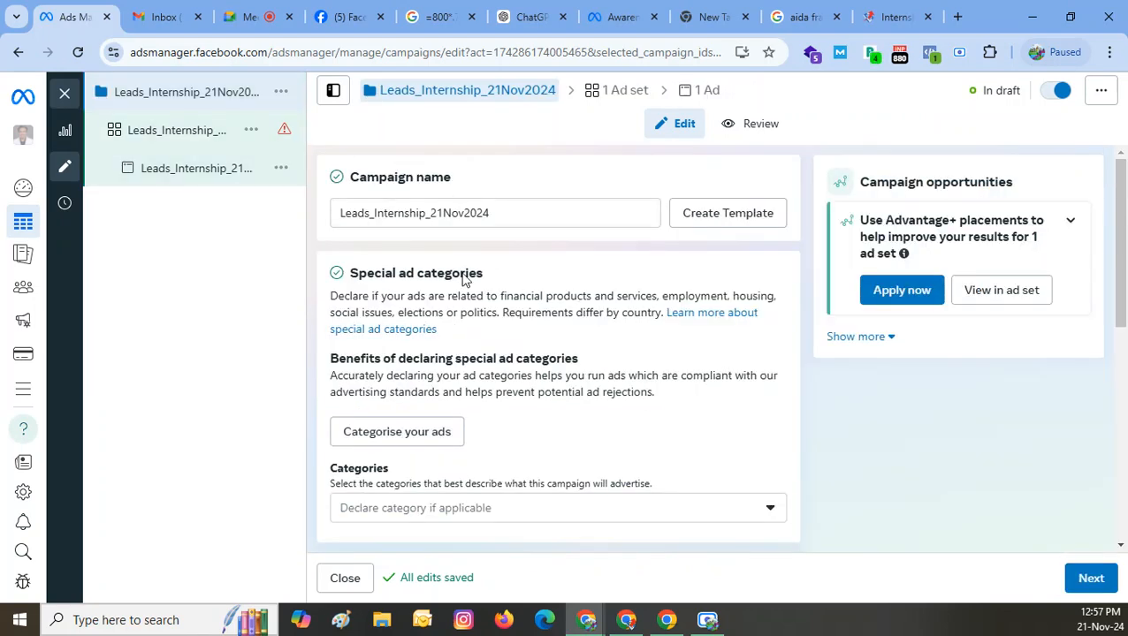
scroll(477, 314, "down", 3)
scroll(514, 383, "down", 3)
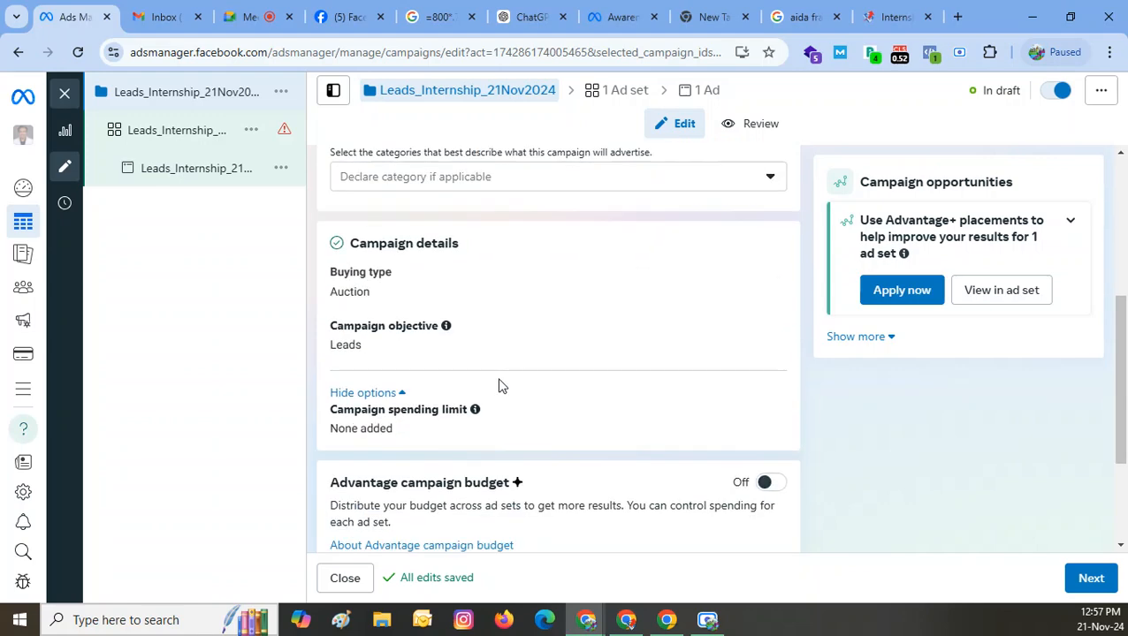
scroll(486, 402, "down", 1)
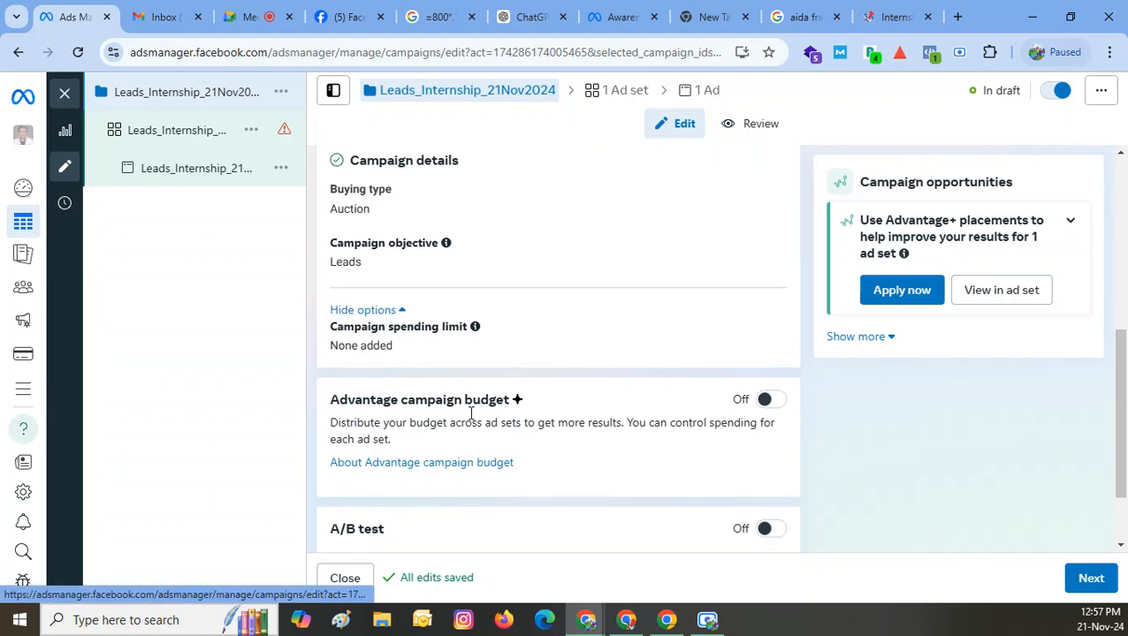
scroll(707, 415, "down", 1)
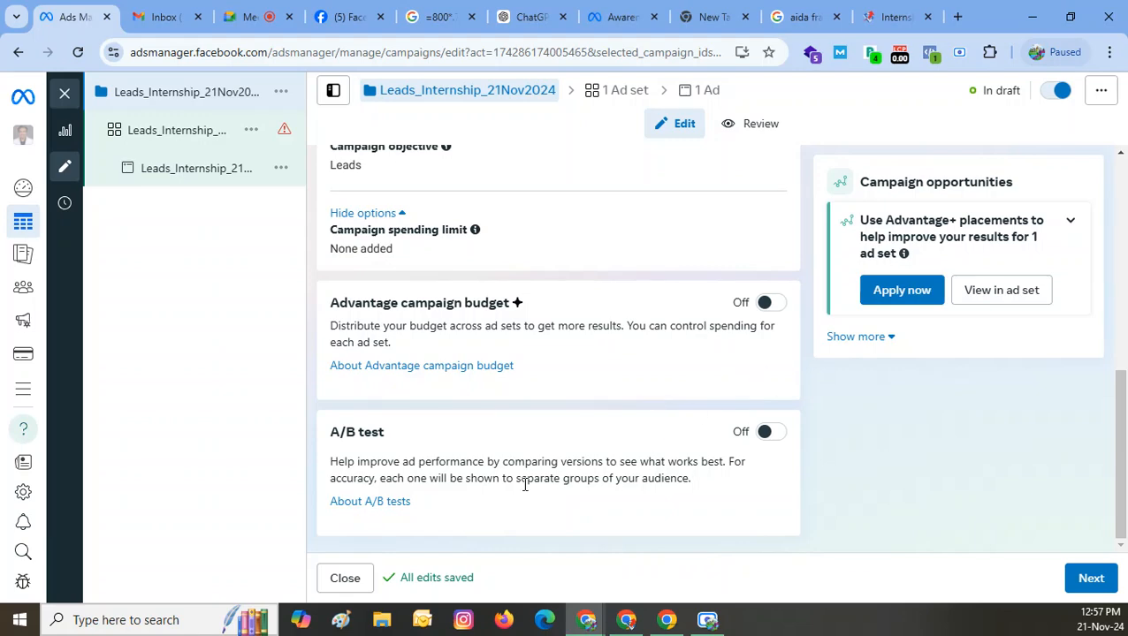
- Open the campaign's ad set and review its conversion location, performance goal, daily budget and schedule
left_click(184, 131)
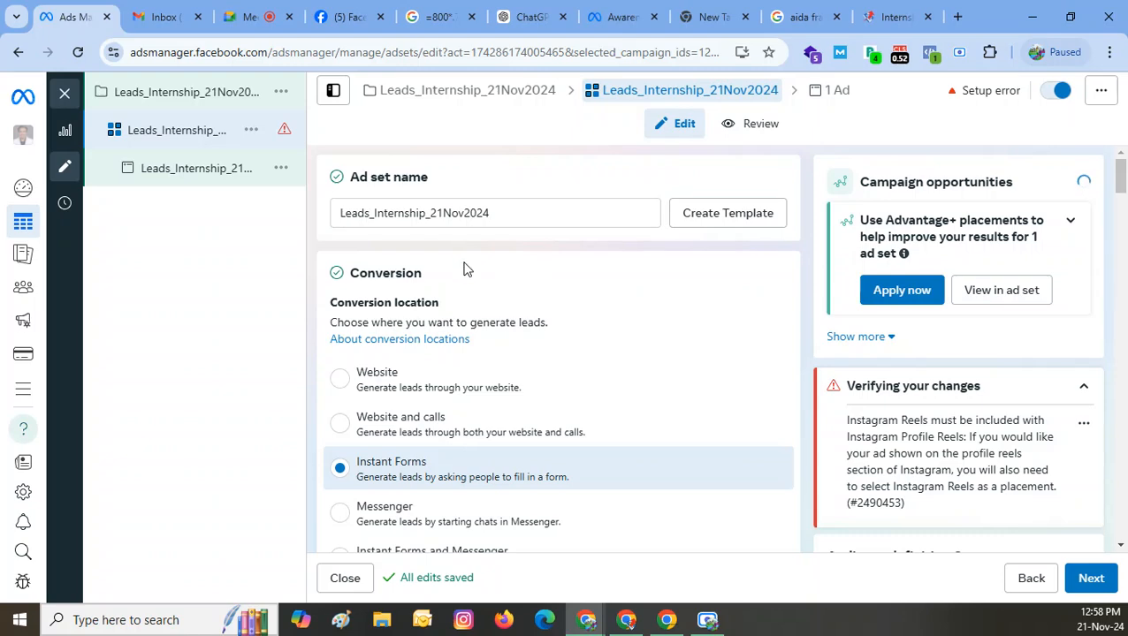
scroll(472, 363, "down", 2)
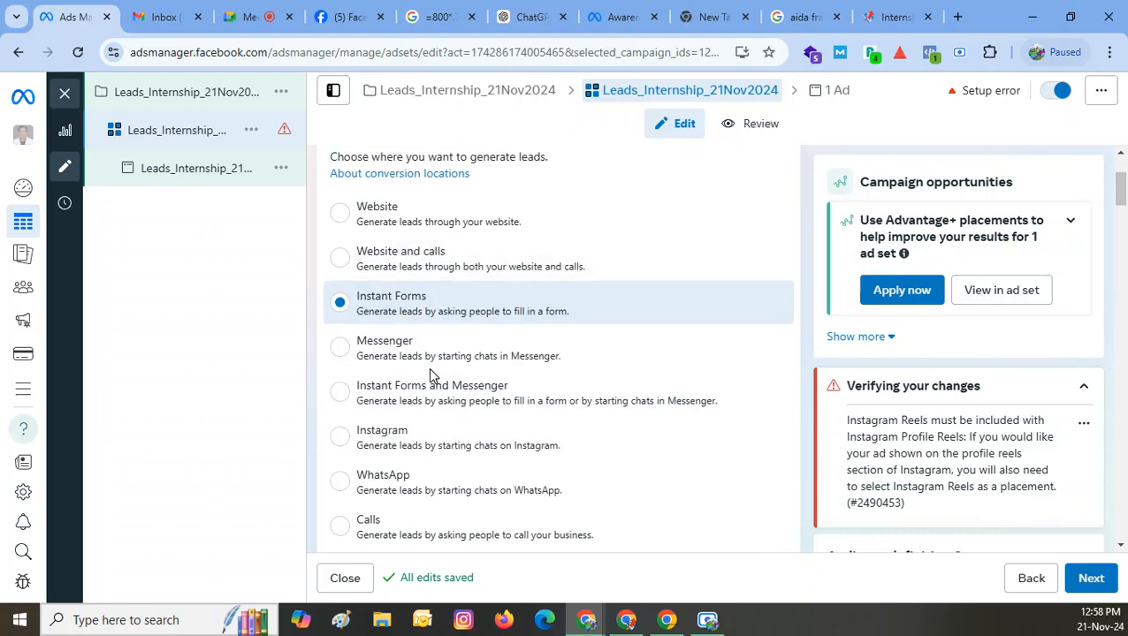
scroll(431, 374, "down", 6)
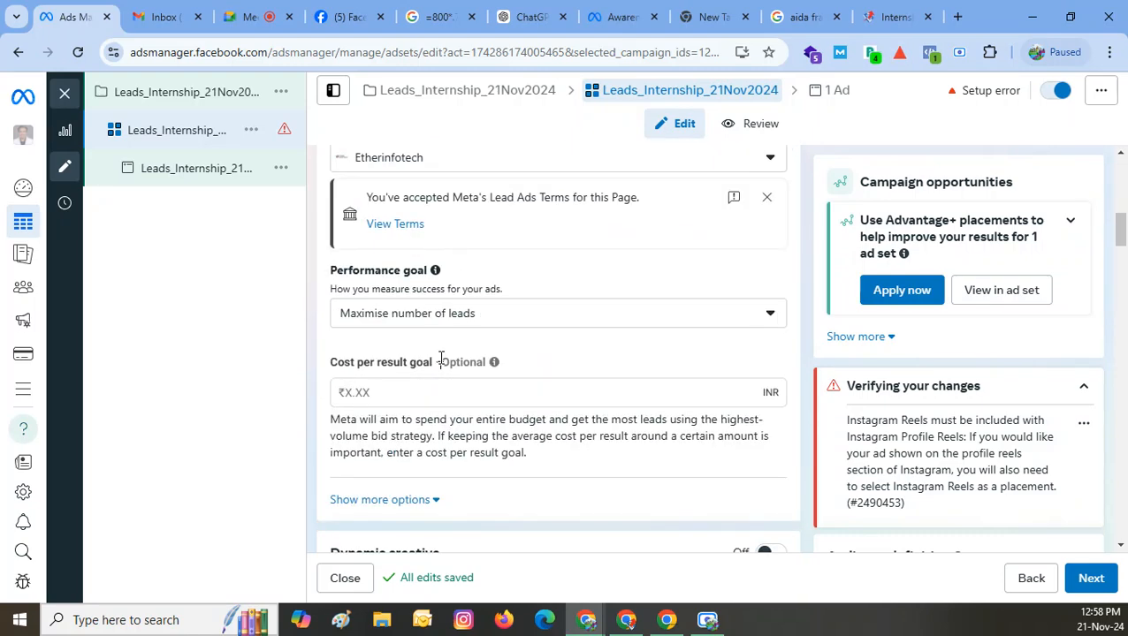
scroll(498, 379, "down", 7)
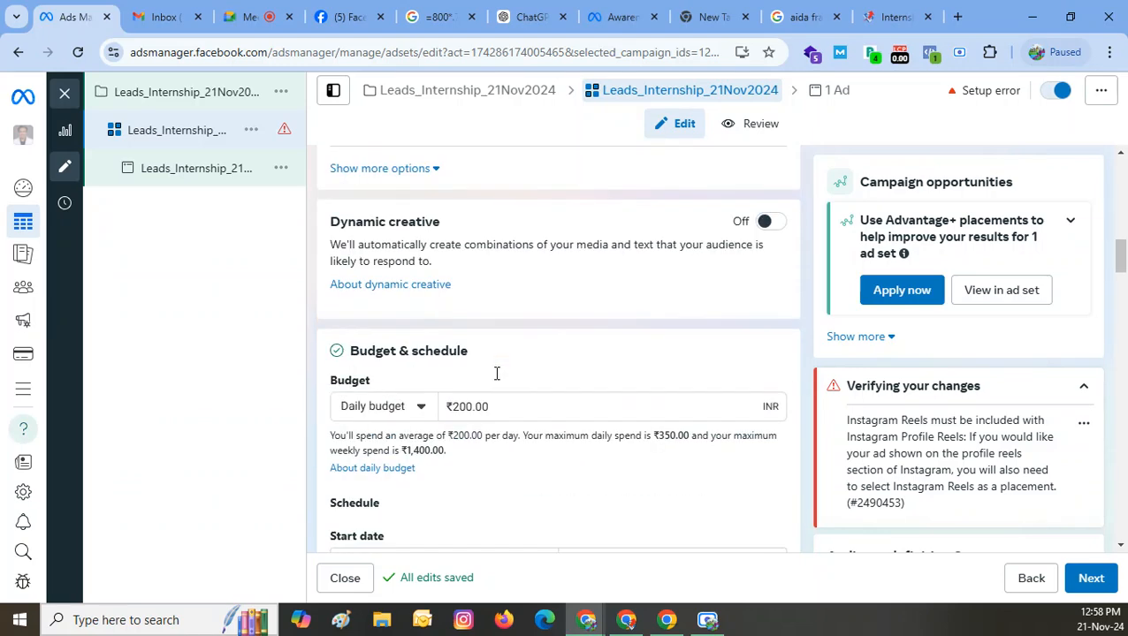
scroll(530, 409, "down", 2)
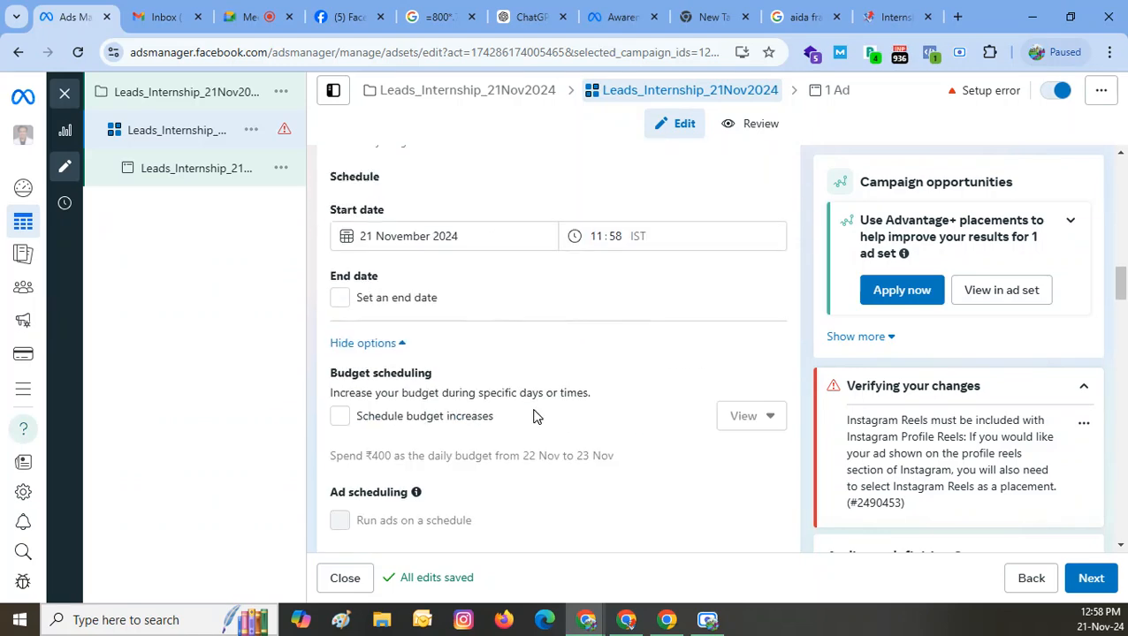
scroll(534, 415, "down", 5)
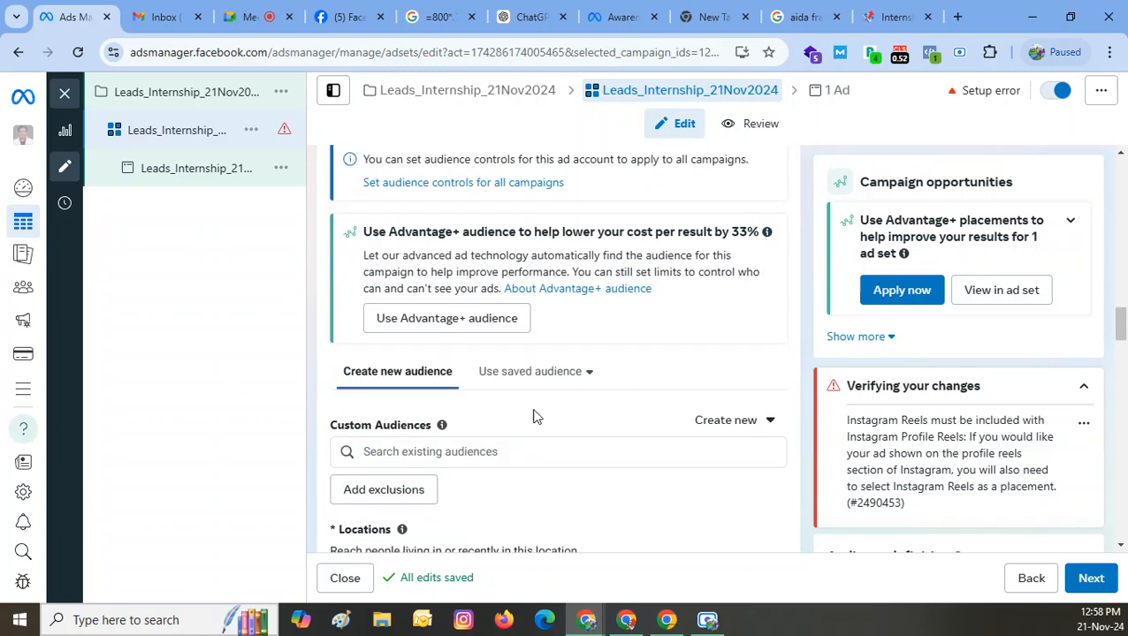
- Review the ad set's audience locations, age range, detailed targeting and manual Instagram placements
scroll(534, 415, "down", 4)
scroll(694, 368, "down", 1)
scroll(694, 367, "down", 4)
scroll(694, 367, "down", 2)
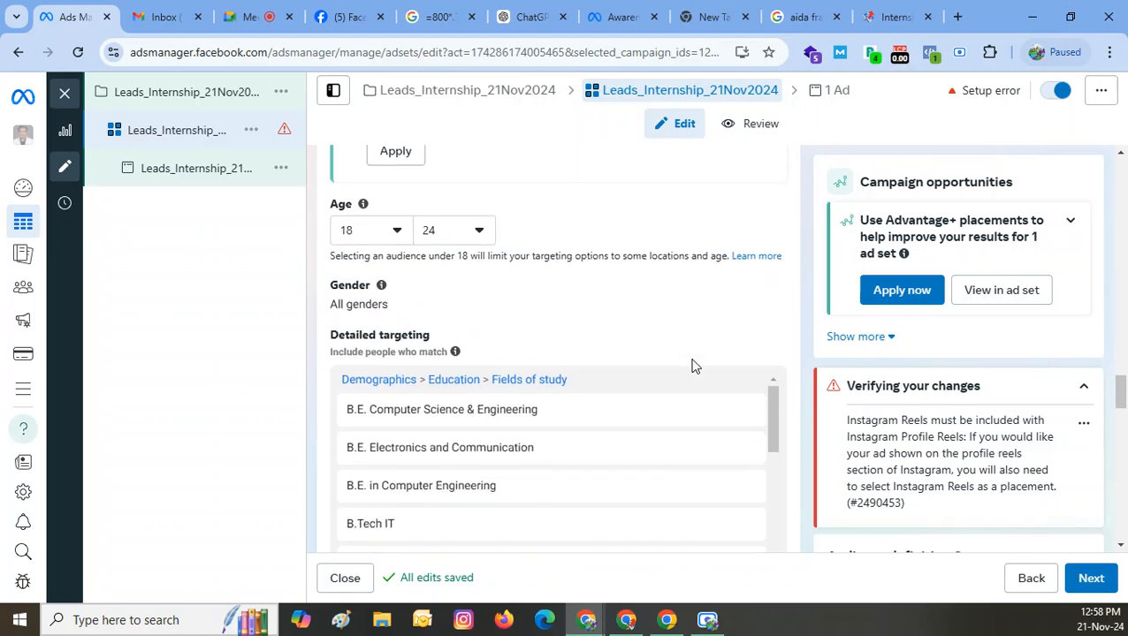
scroll(694, 366, "down", 3)
scroll(693, 367, "down", 3)
scroll(692, 366, "down", 1)
scroll(693, 366, "down", 5)
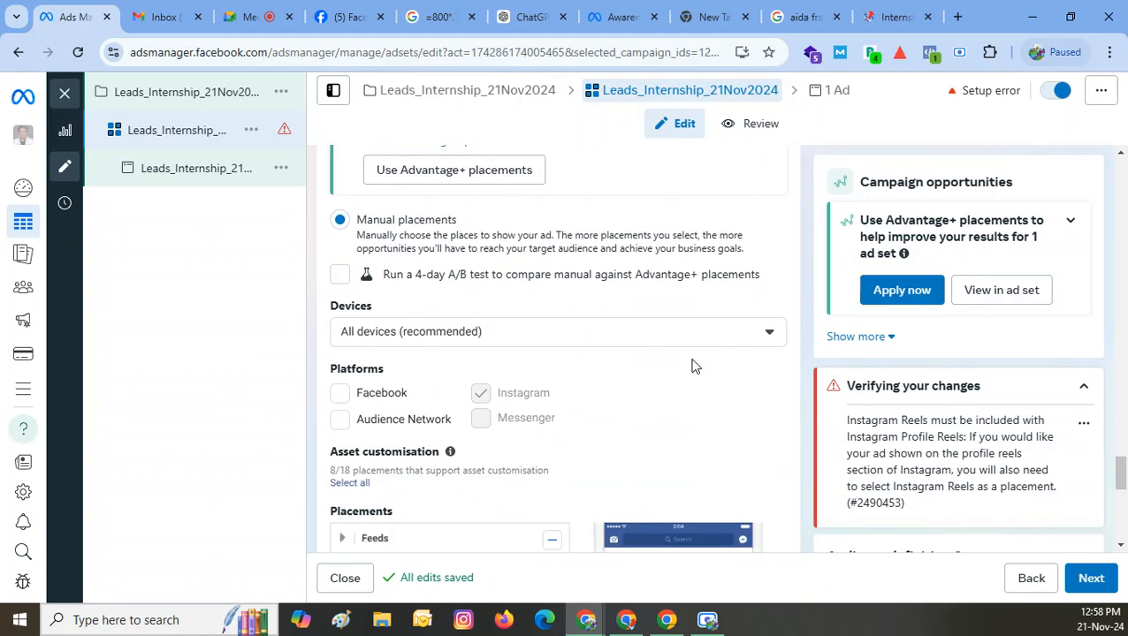
scroll(693, 366, "down", 5)
scroll(694, 366, "down", 2)
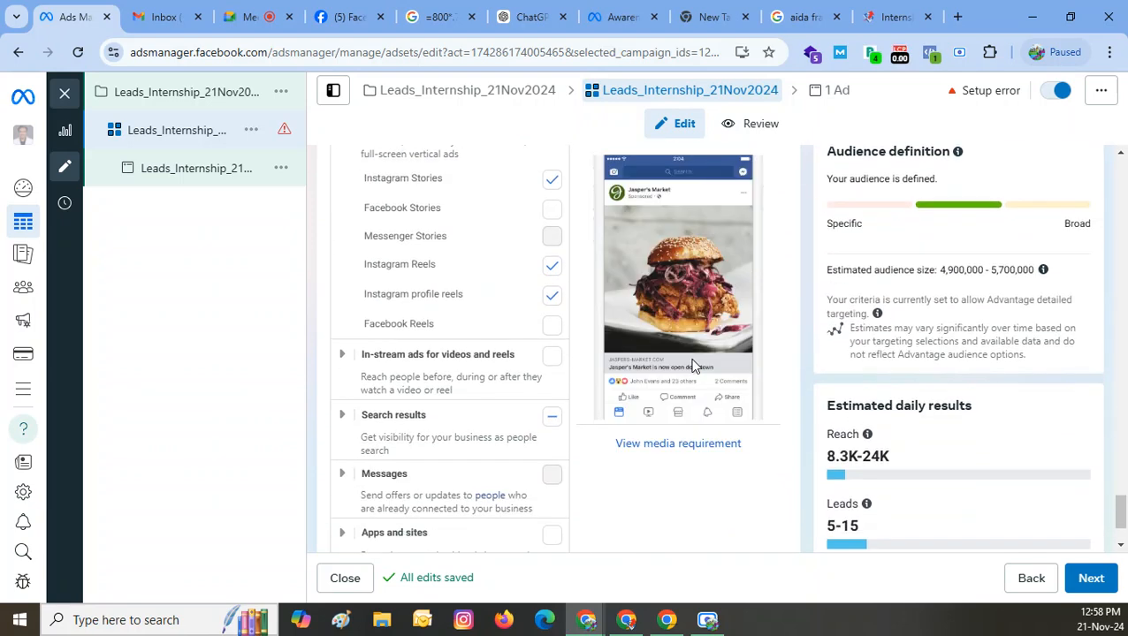
- Read the ad set's placement error and deselect Instagram profile reels under the Stories and Reels placements
scroll(945, 412, "up", 3)
scroll(944, 412, "up", 8)
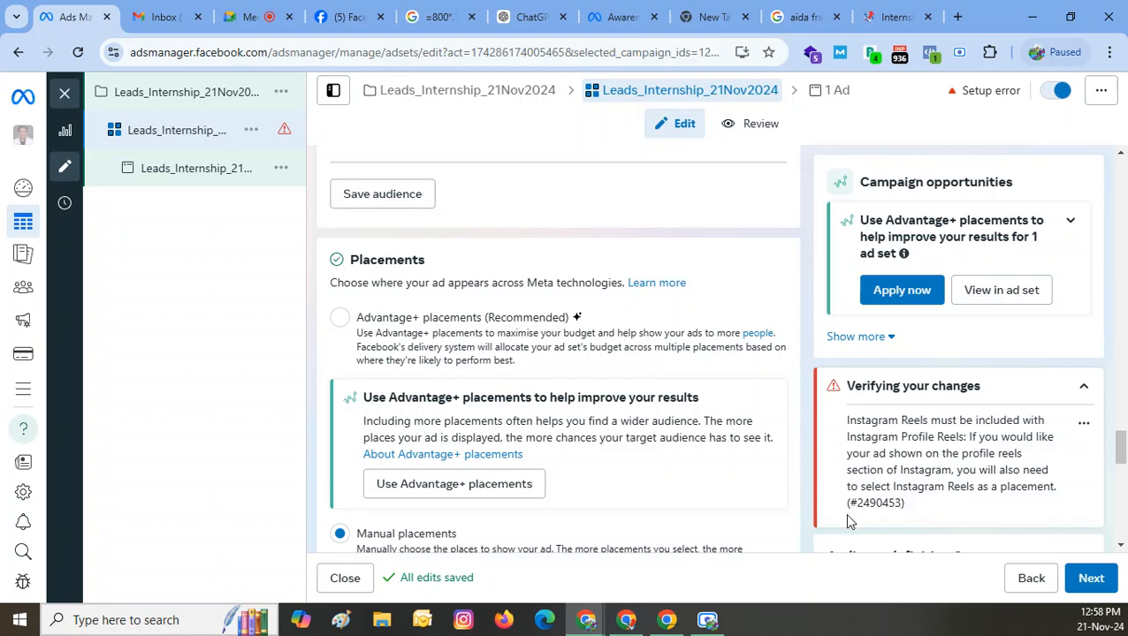
scroll(601, 446, "down", 3)
scroll(599, 442, "down", 5)
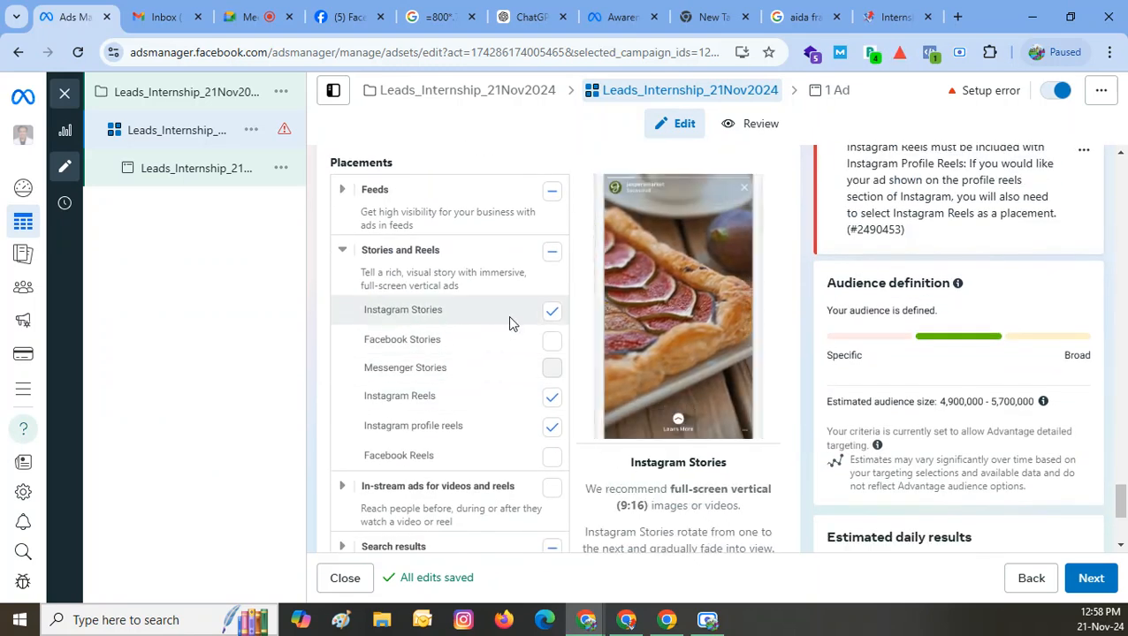
left_click(550, 433)
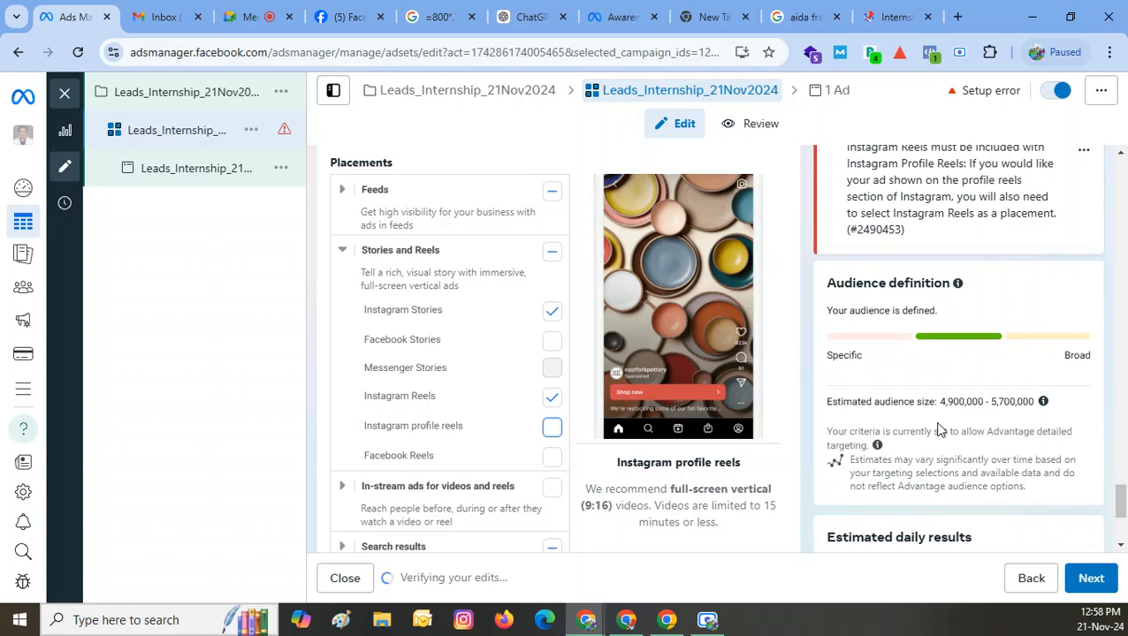
- Check the ad set's error status, remaining placements, audience definition and estimated daily results
scroll(999, 387, "up", 5)
scroll(999, 384, "up", 4)
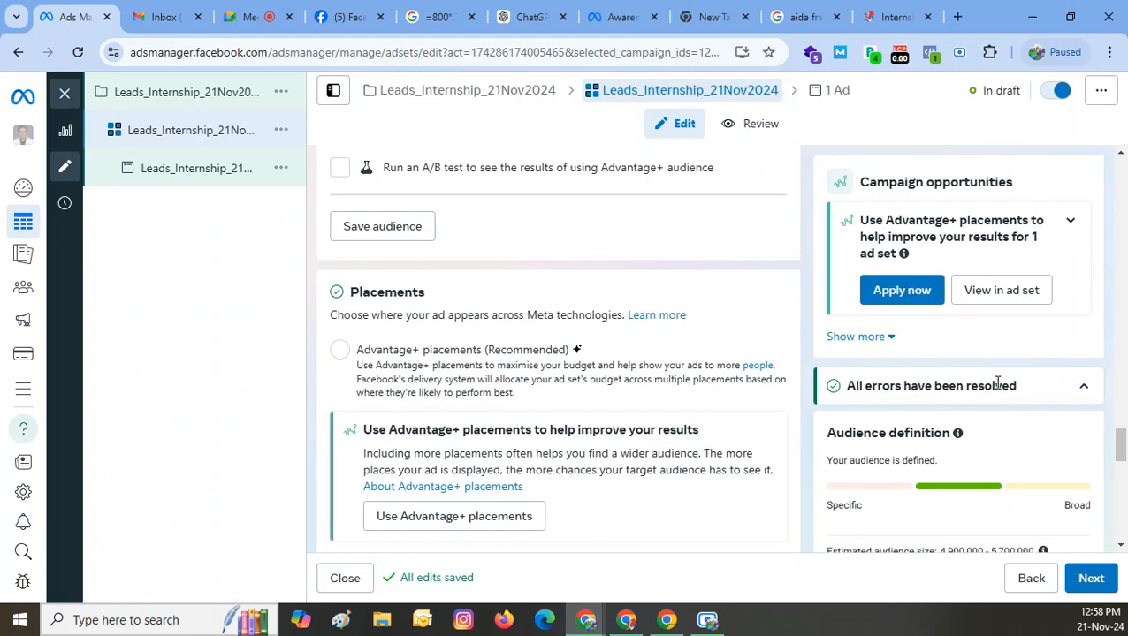
scroll(609, 417, "down", 3)
scroll(609, 417, "down", 5)
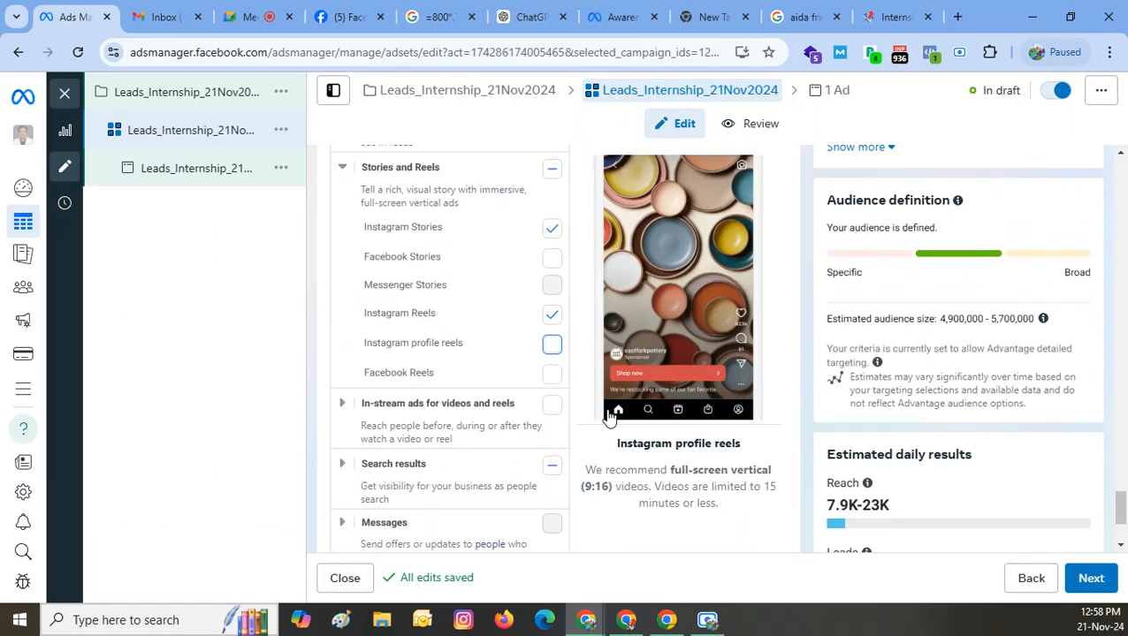
scroll(733, 447, "down", 2)
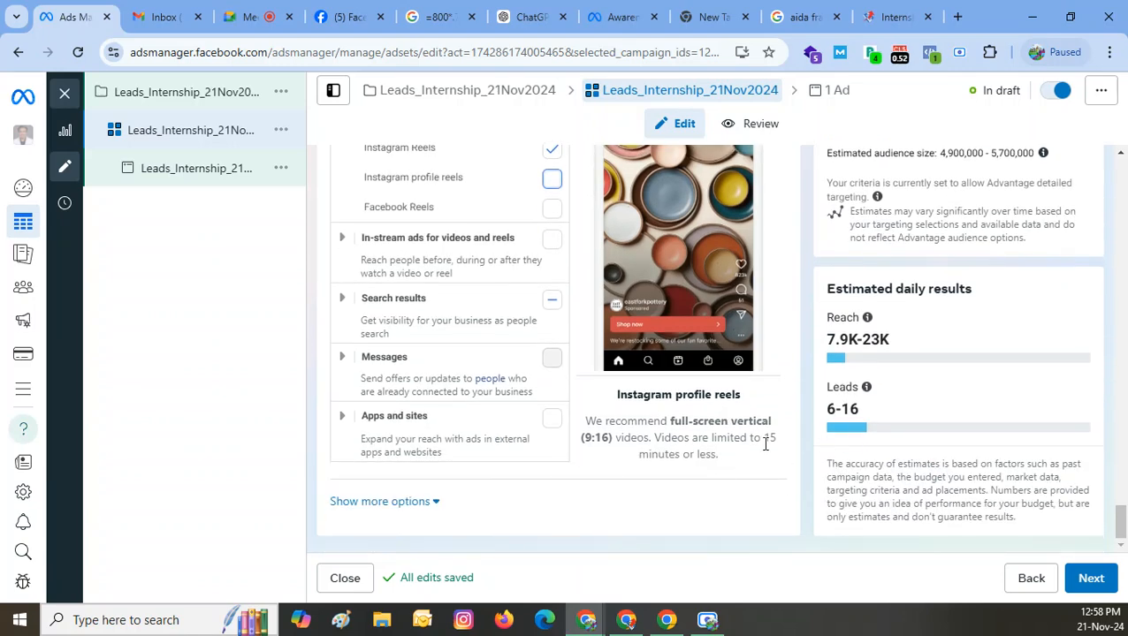
- Open the campaign's ad and review its identity, media, primary text, headline and suggested text variations
left_click(207, 176)
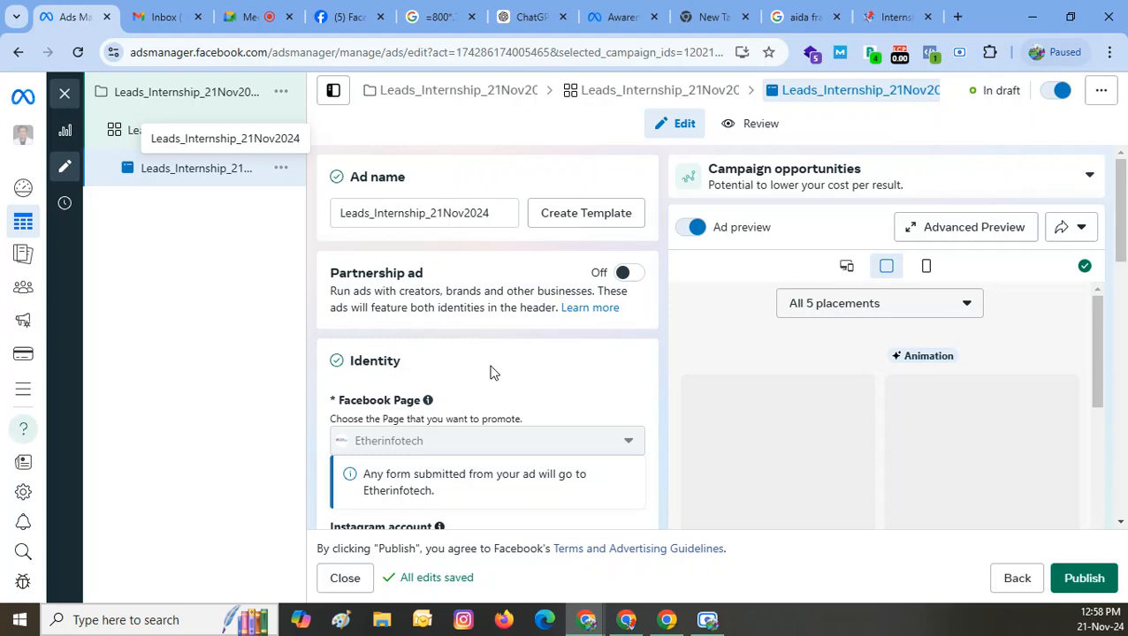
scroll(492, 372, "down", 3)
scroll(492, 372, "down", 8)
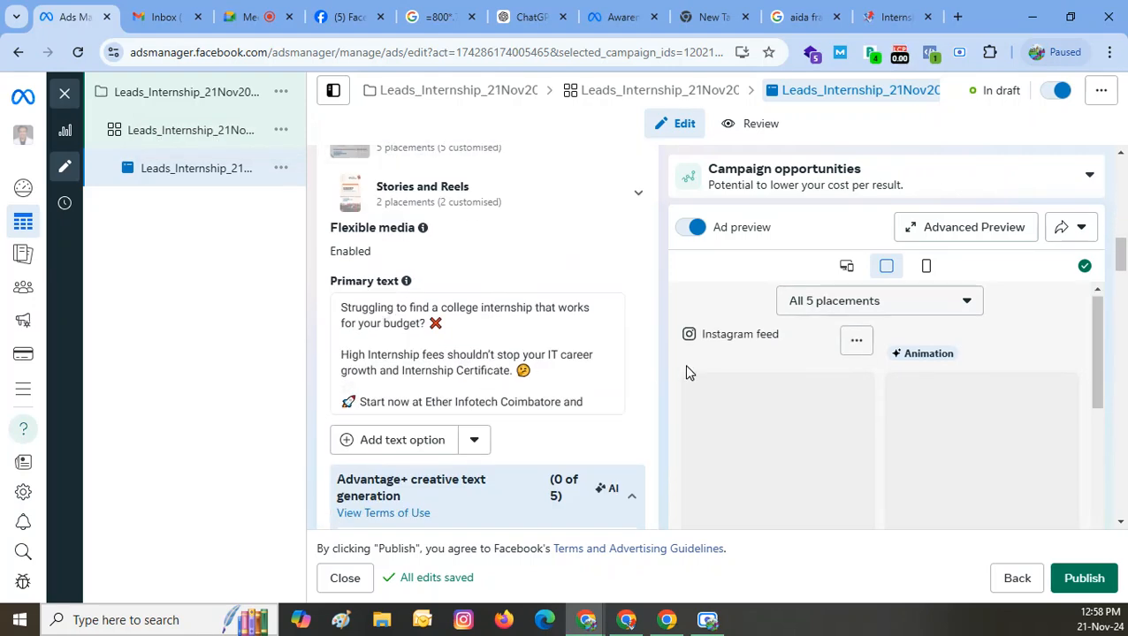
scroll(685, 372, "down", 5)
scroll(403, 372, "down", 5)
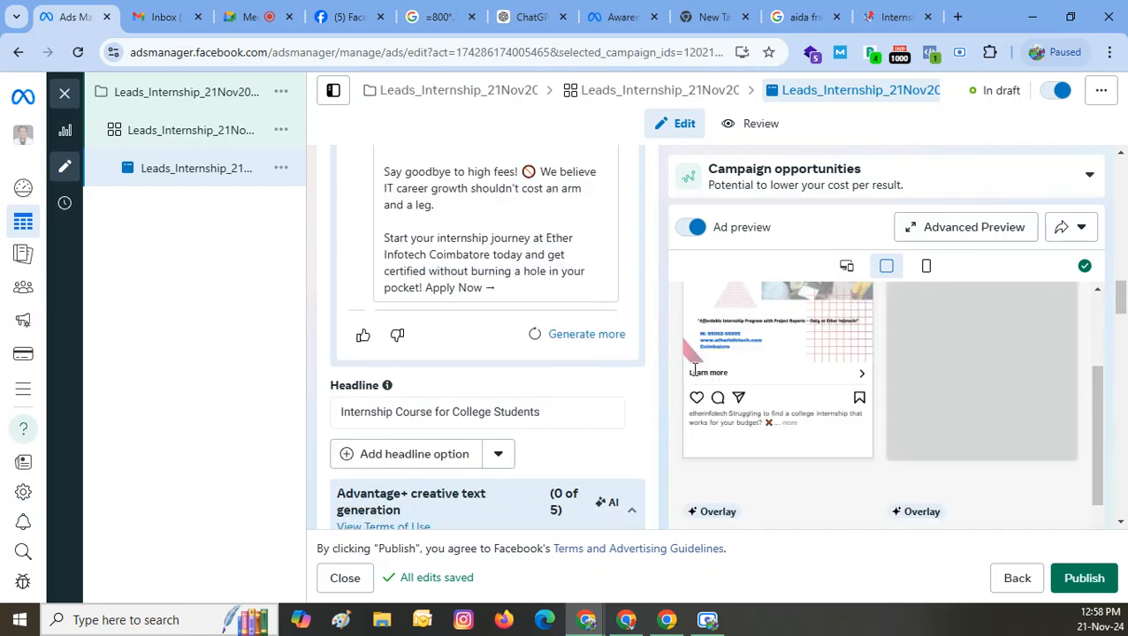
scroll(485, 382, "down", 4)
scroll(486, 382, "down", 7)
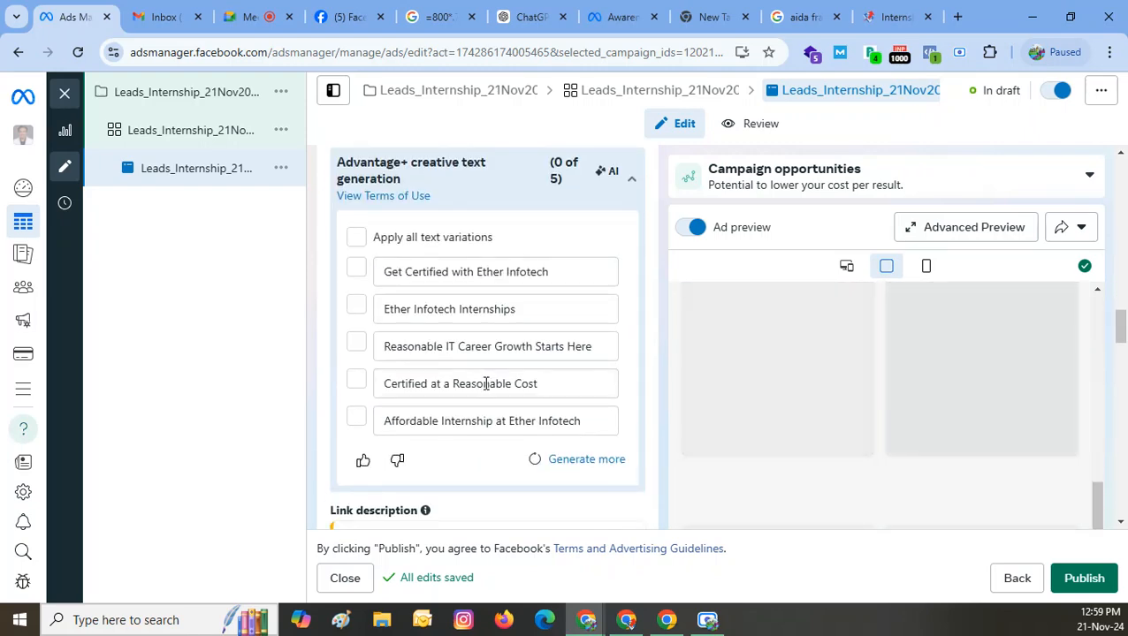
- Check that the Leads_Internship_21Nov2024 instant form is selected for the ad and look over its preview
scroll(484, 389, "down", 10)
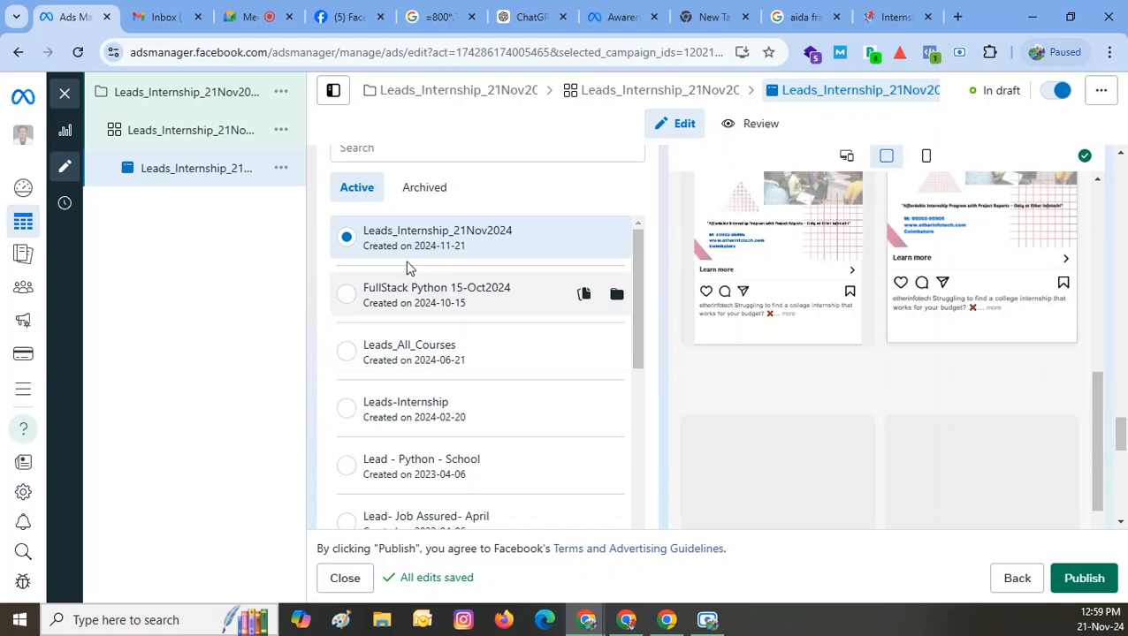
scroll(405, 419, "up", 1)
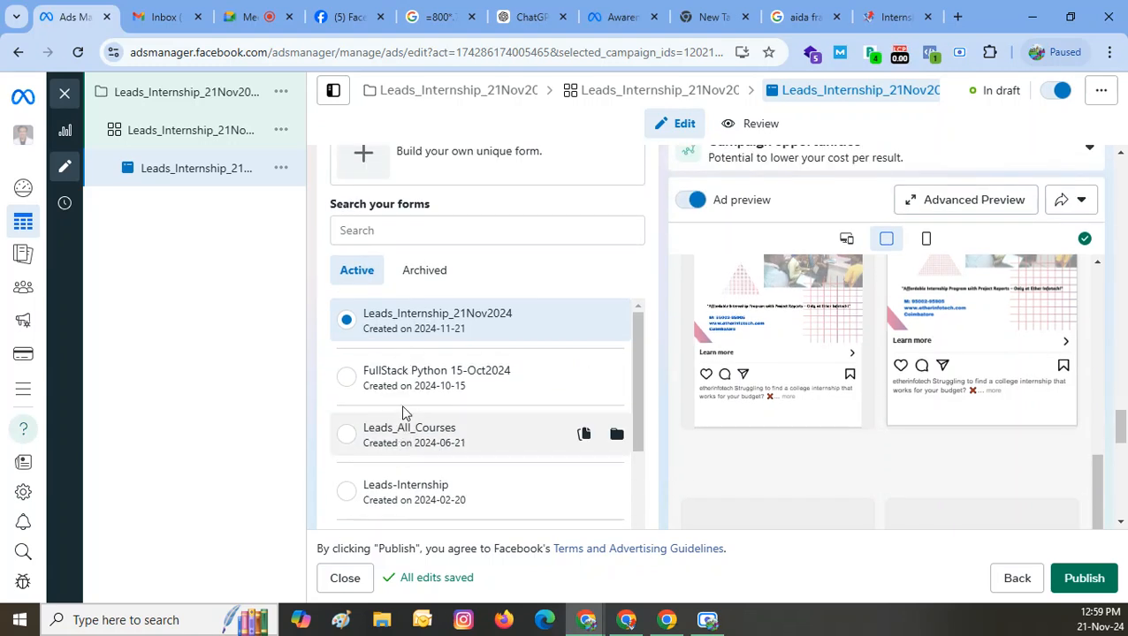
scroll(403, 410, "down", 3)
scroll(410, 440, "up", 3)
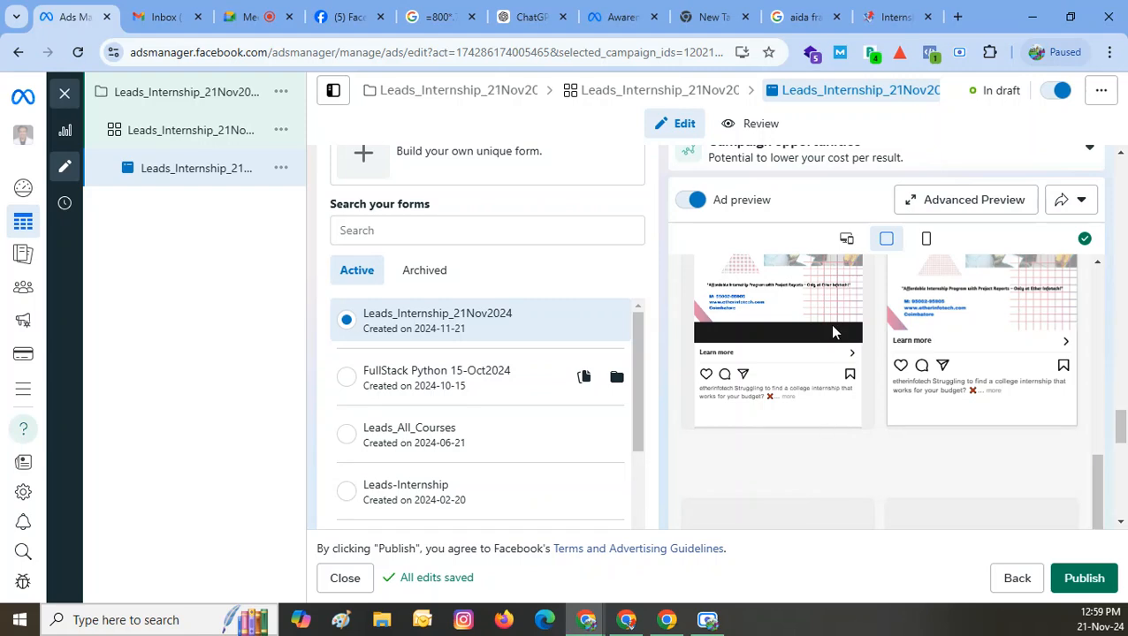
- Publish the Leads_Internship_21Nov2024 campaign with its ad set and ad, and close the editor
left_click(1082, 580)
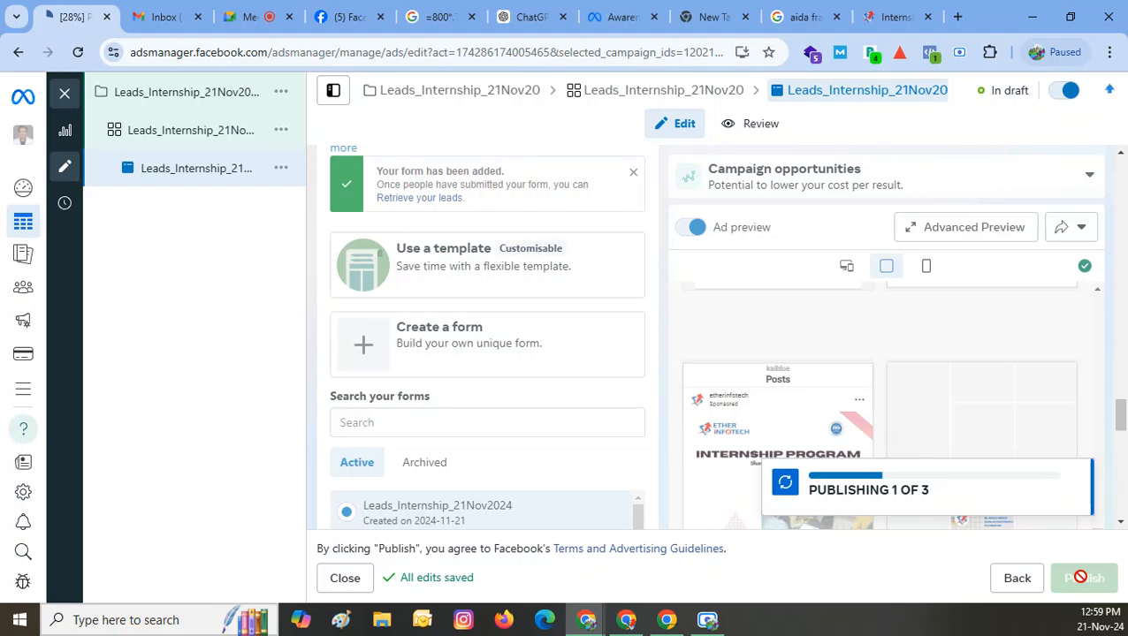
mouse_move(707, 622)
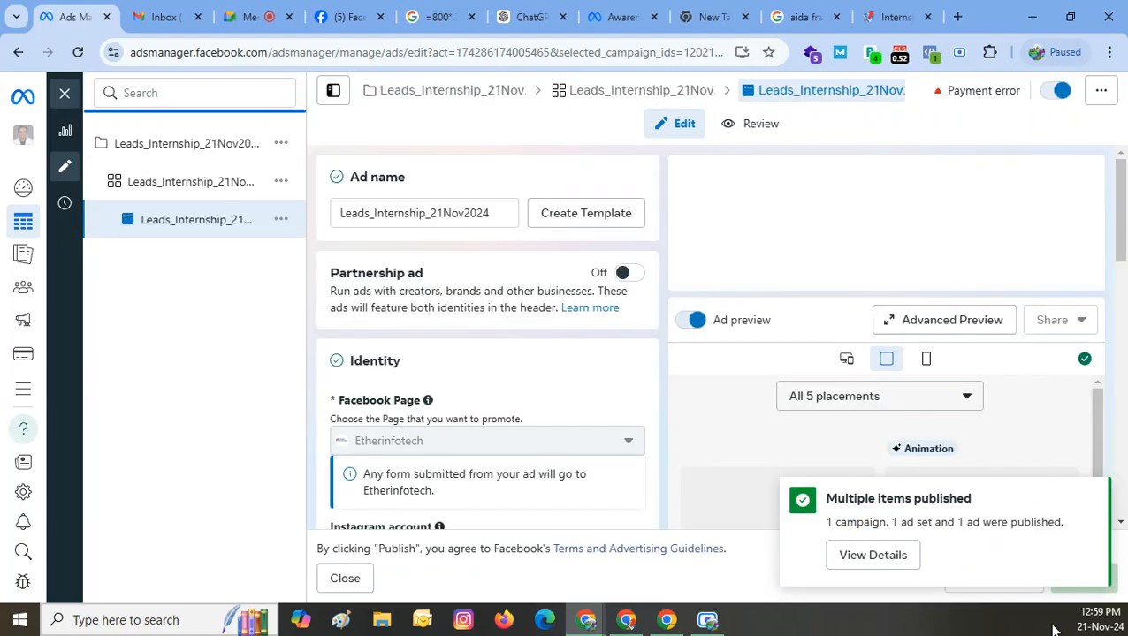
left_click(68, 95)
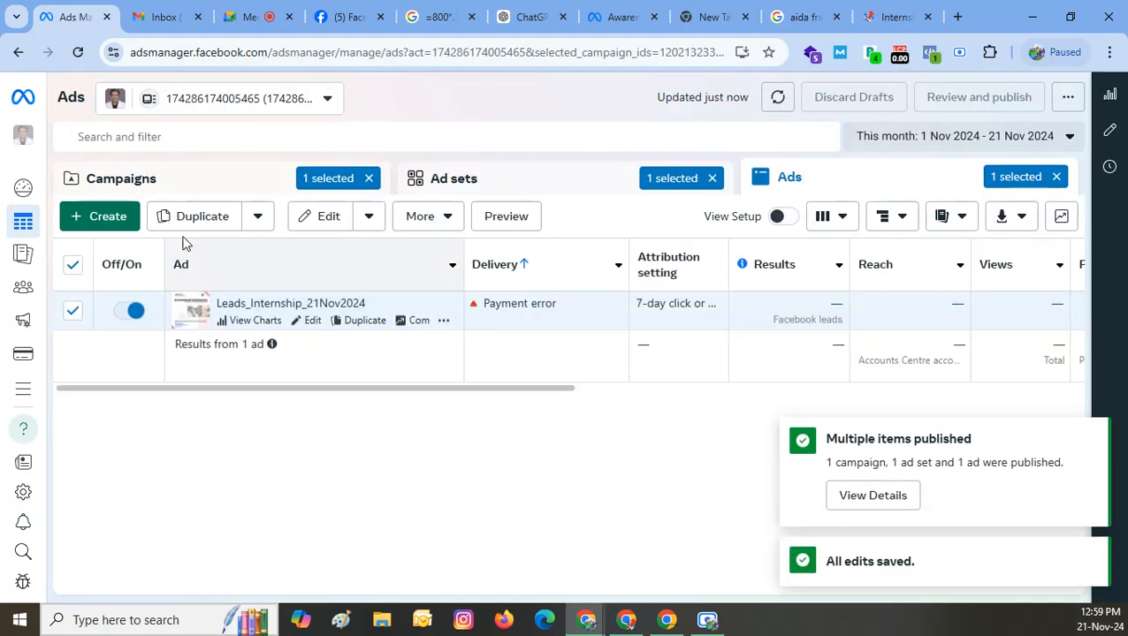
- Show the account's campaign list and turn off the Leads-Python-Website-Nov05 campaign
left_click(147, 184)
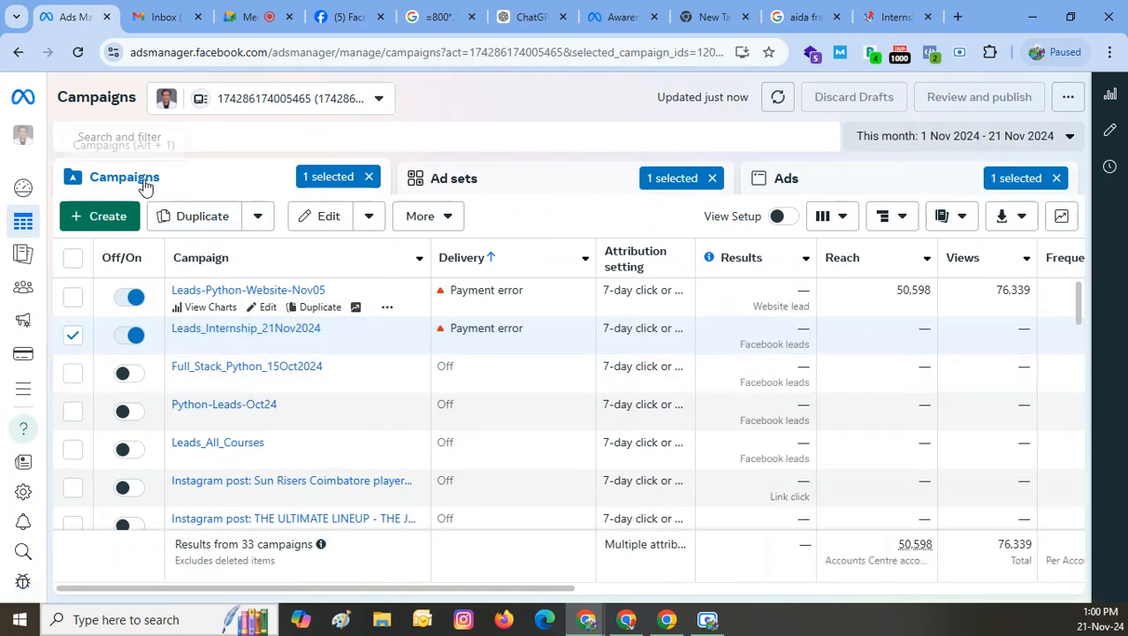
left_click(126, 299)
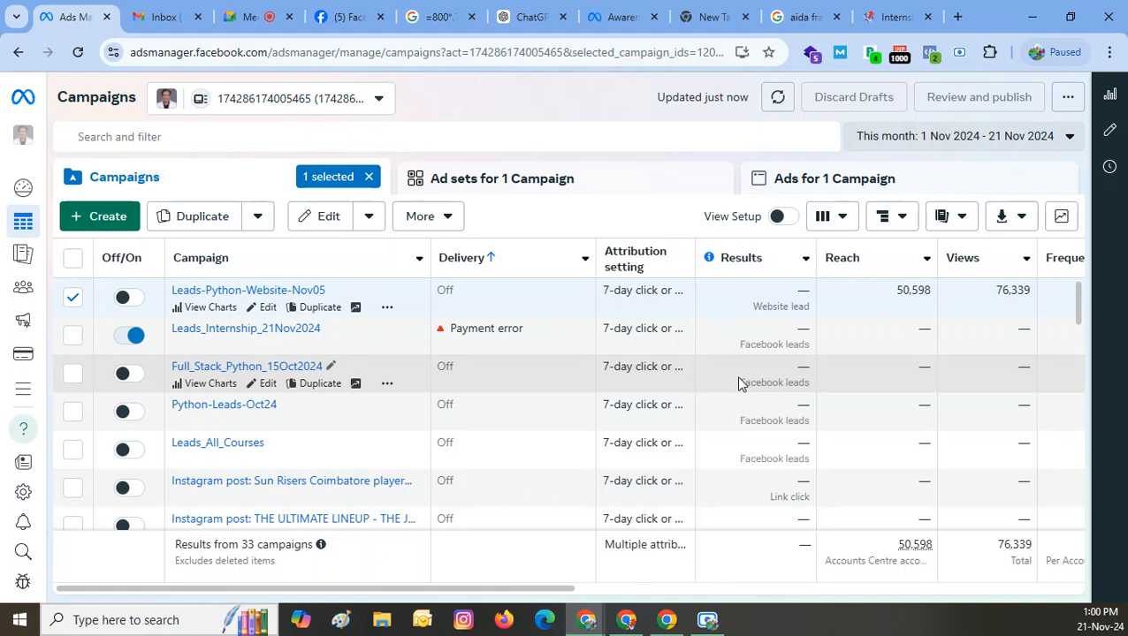
left_click(707, 620)
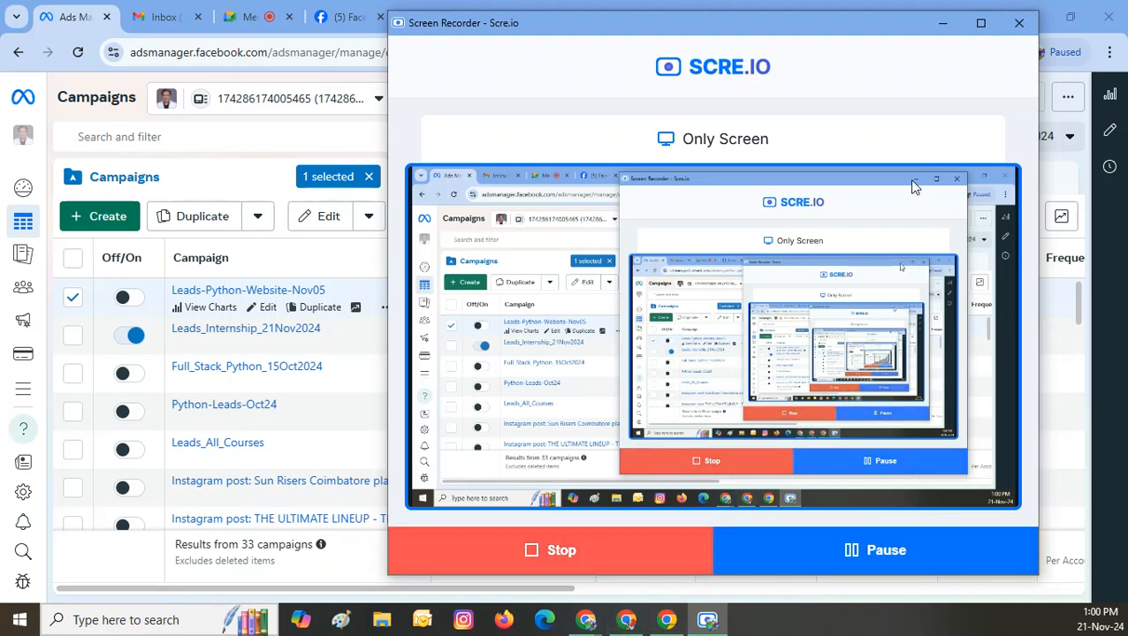
left_click(941, 23)
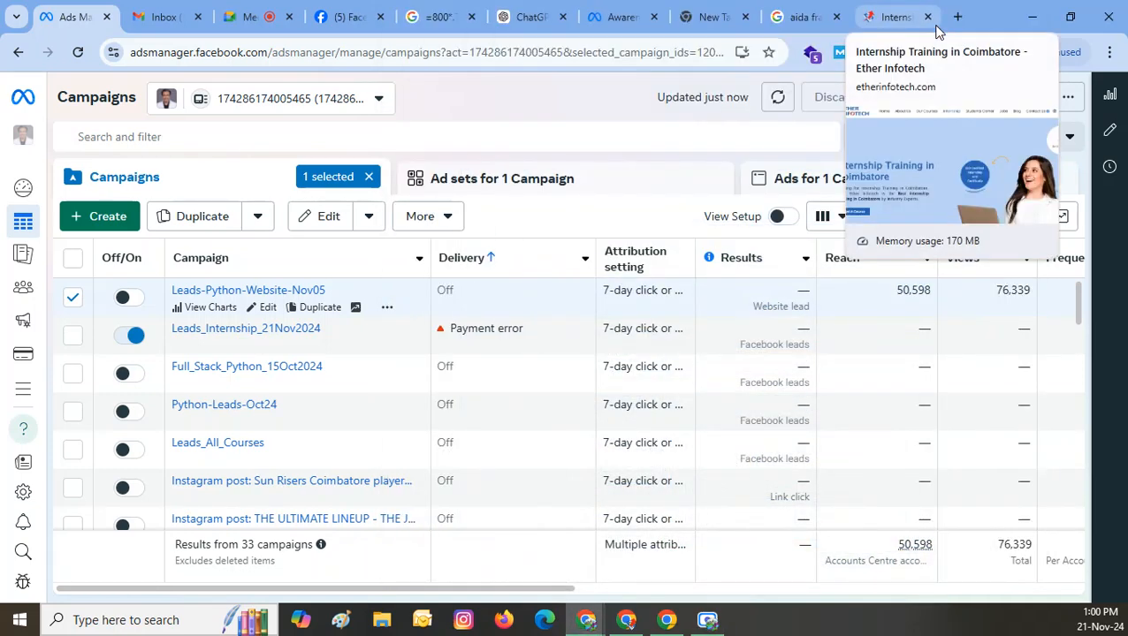